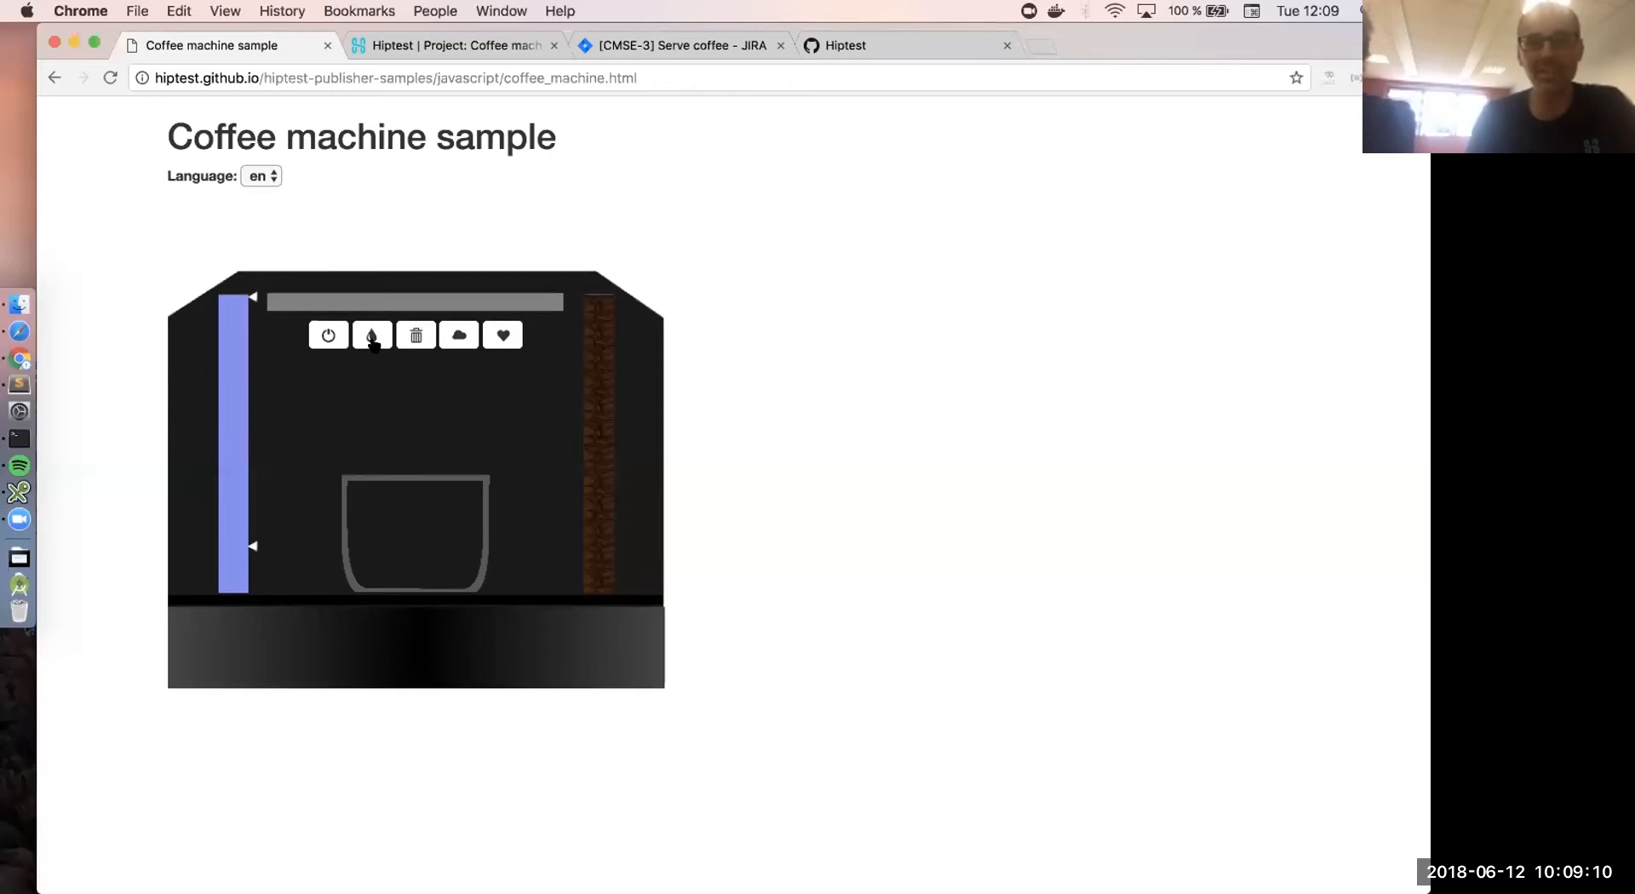
- Start the sample coffee machine and take a coffee
{"action": "left_click", "coordinate": [318, 338]}
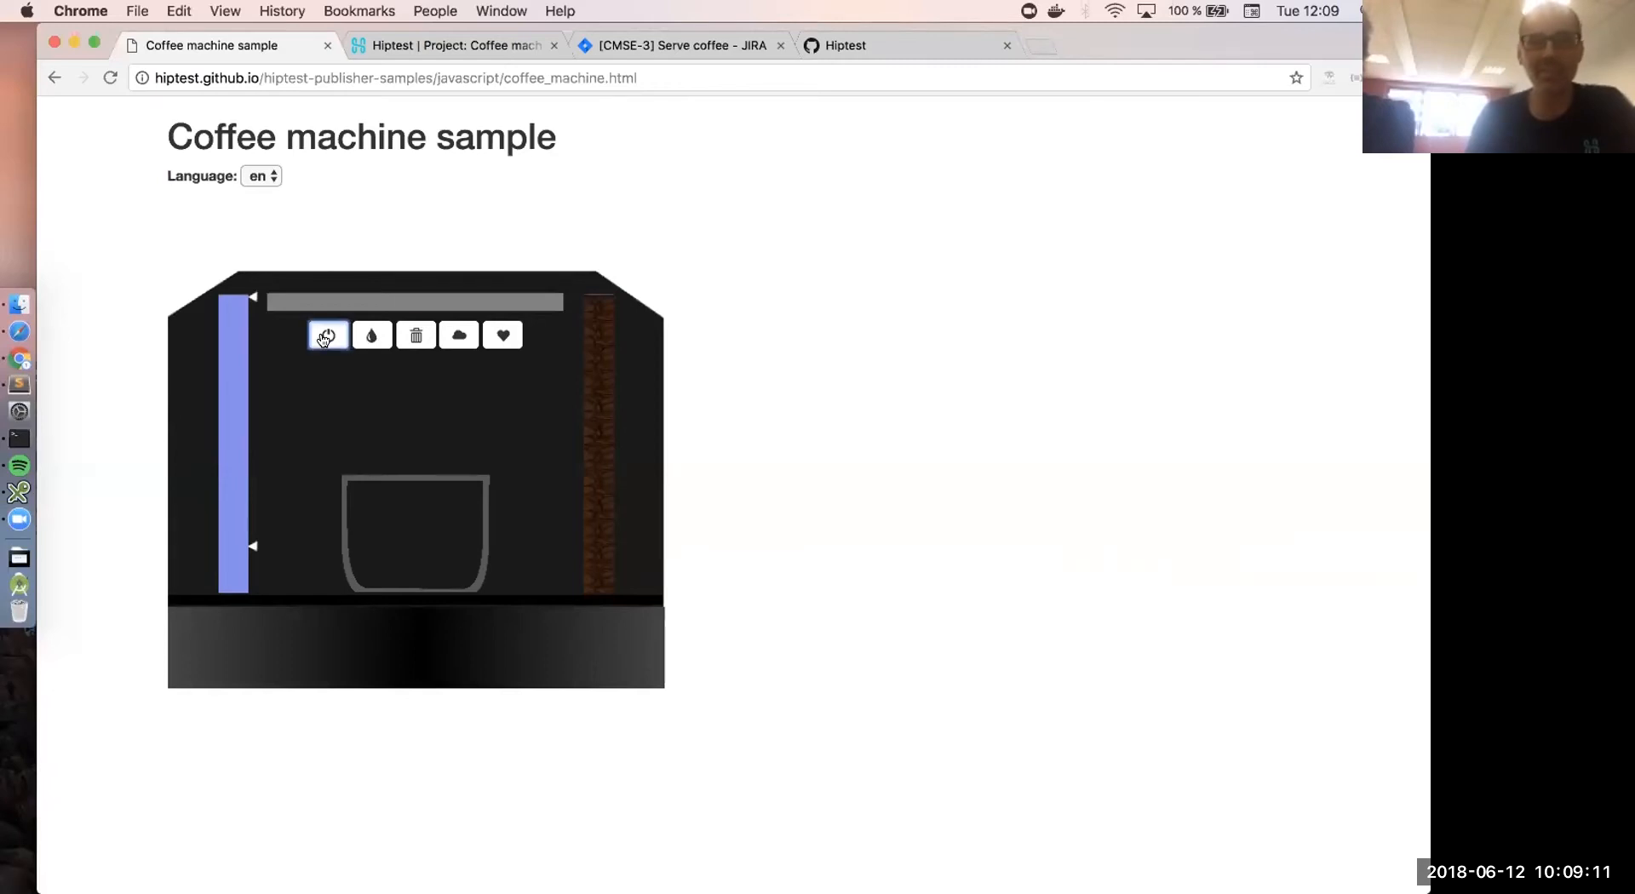
{"action": "left_click", "coordinate": [370, 341]}
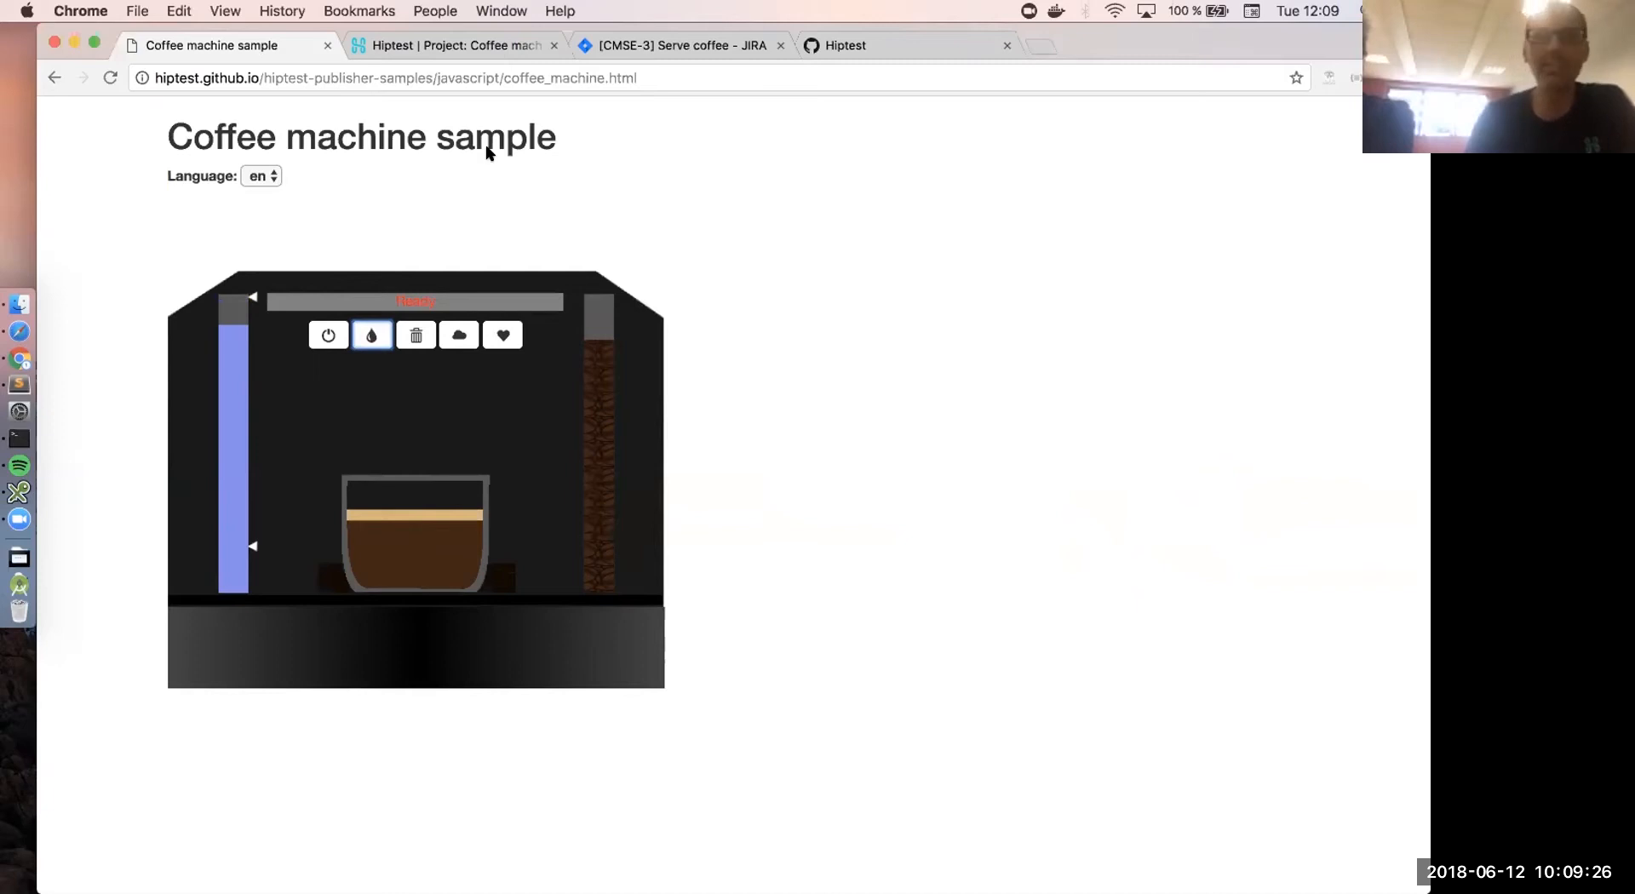
- Switch to the Hiptest Coffee machine project and look at the options for adding a project, including the example projects
{"action": "left_click", "coordinate": [454, 47]}
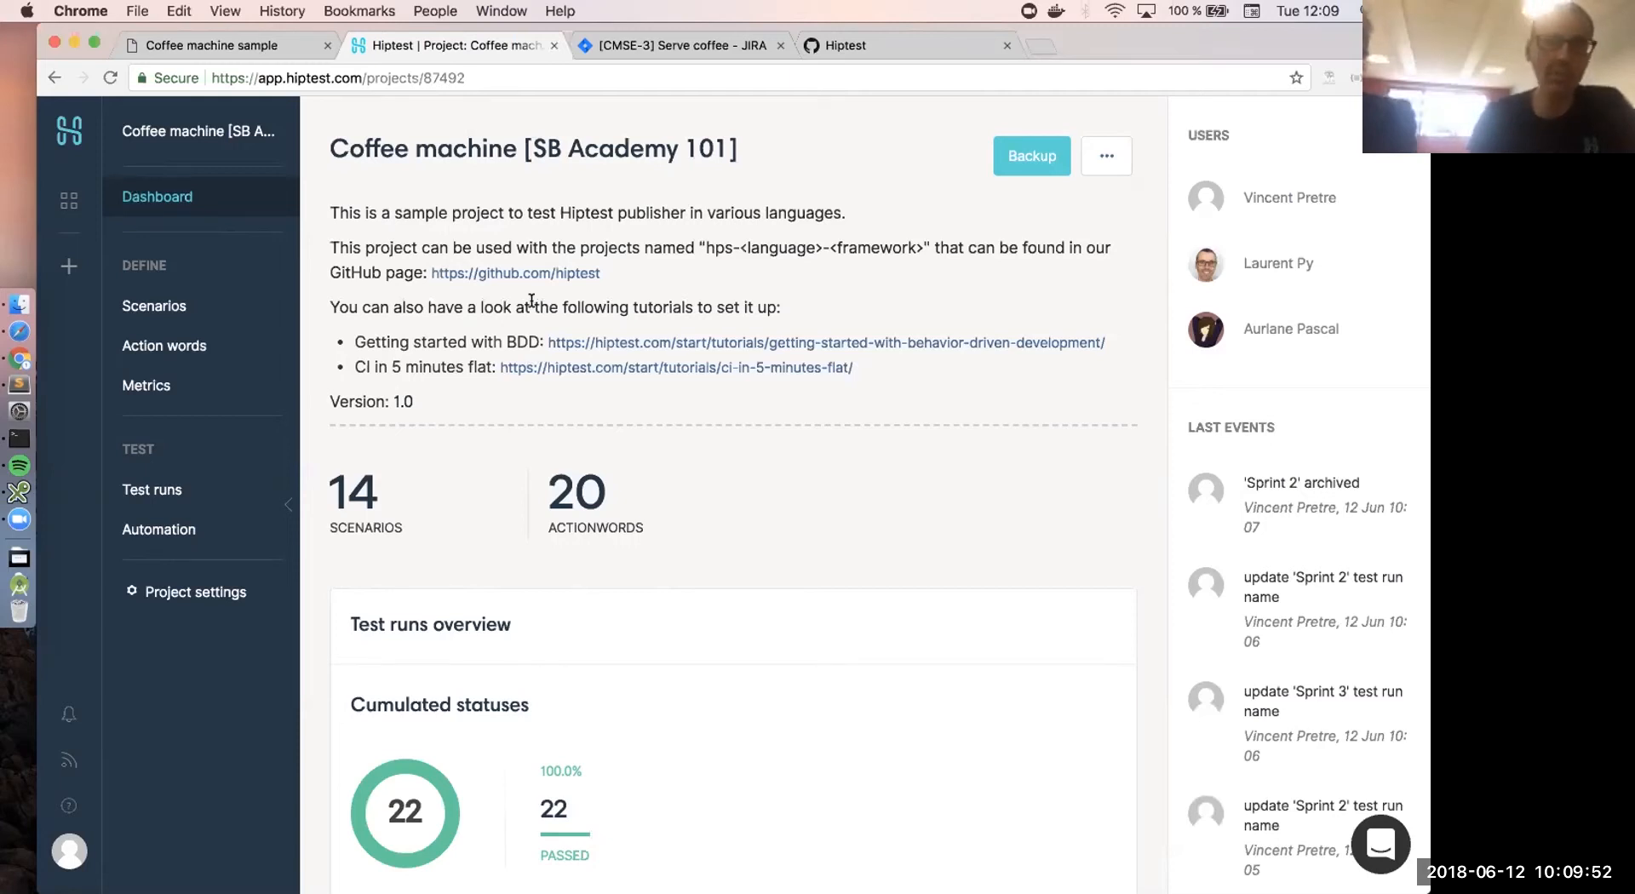
{"action": "left_click", "coordinate": [71, 264]}
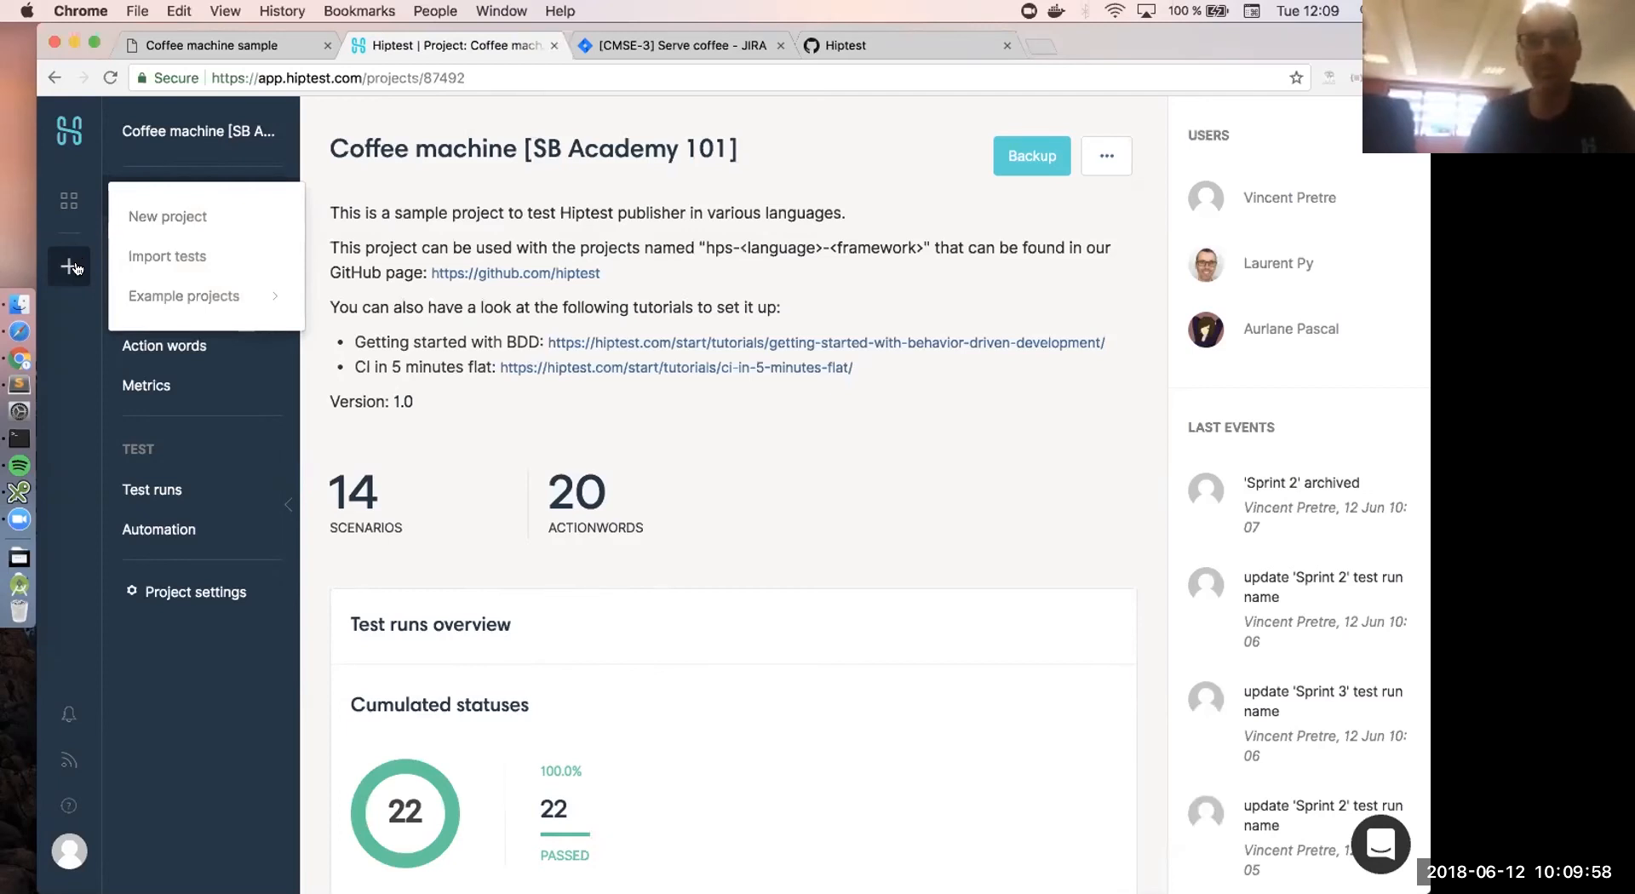
{"action": "mouse_move", "coordinate": [187, 293]}
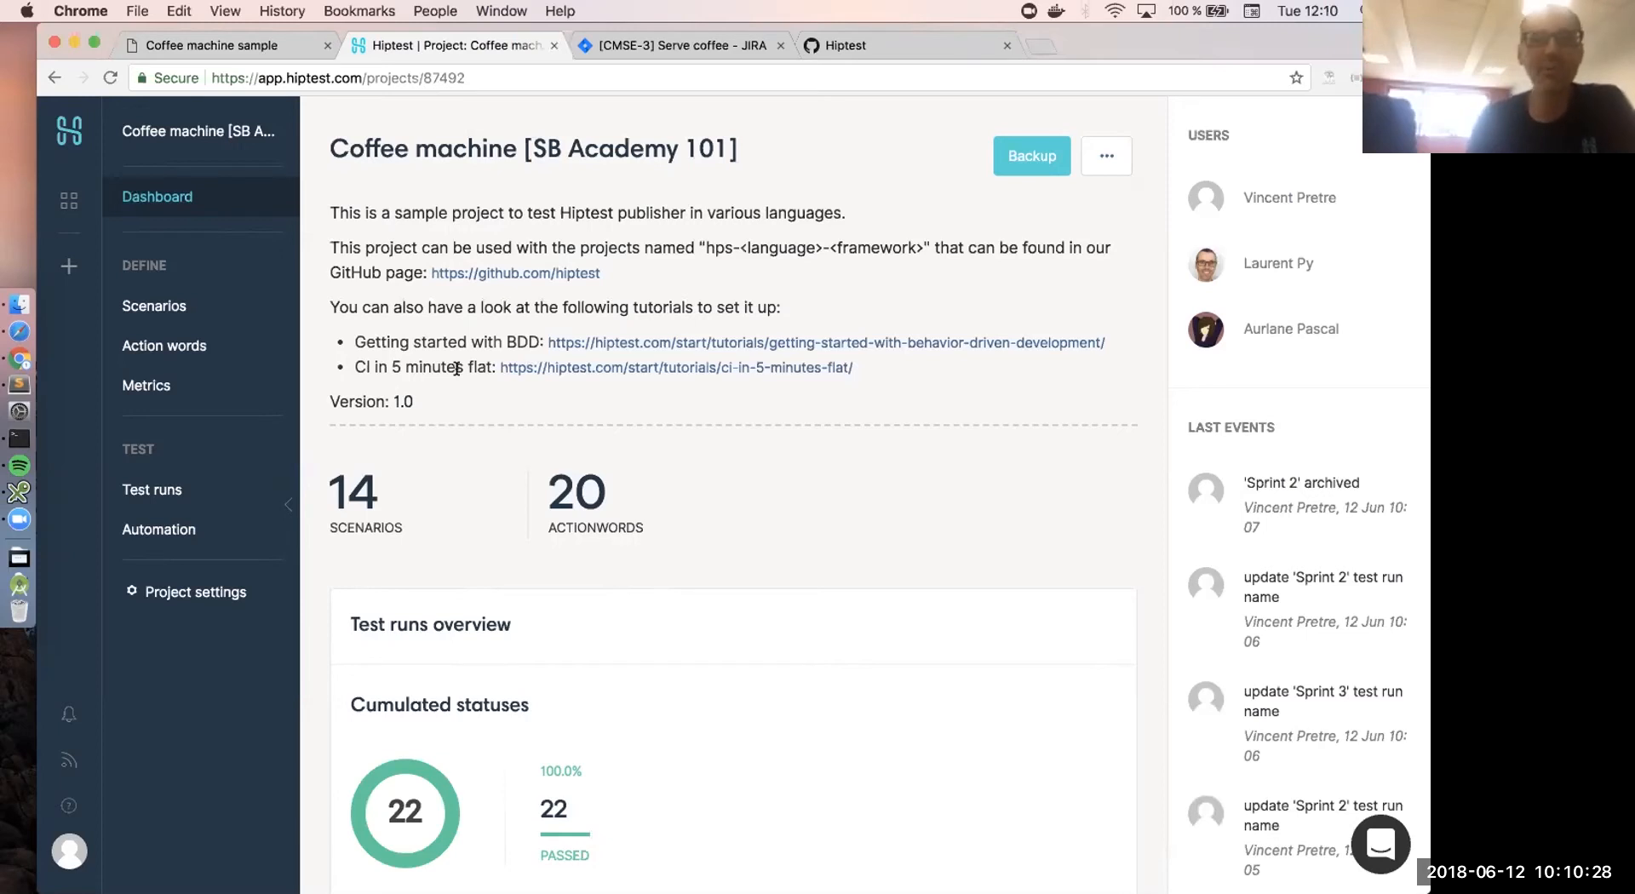
- View the test steps of the Simple use scenario in the project's Serve coffee folder
{"action": "left_click", "coordinate": [155, 305]}
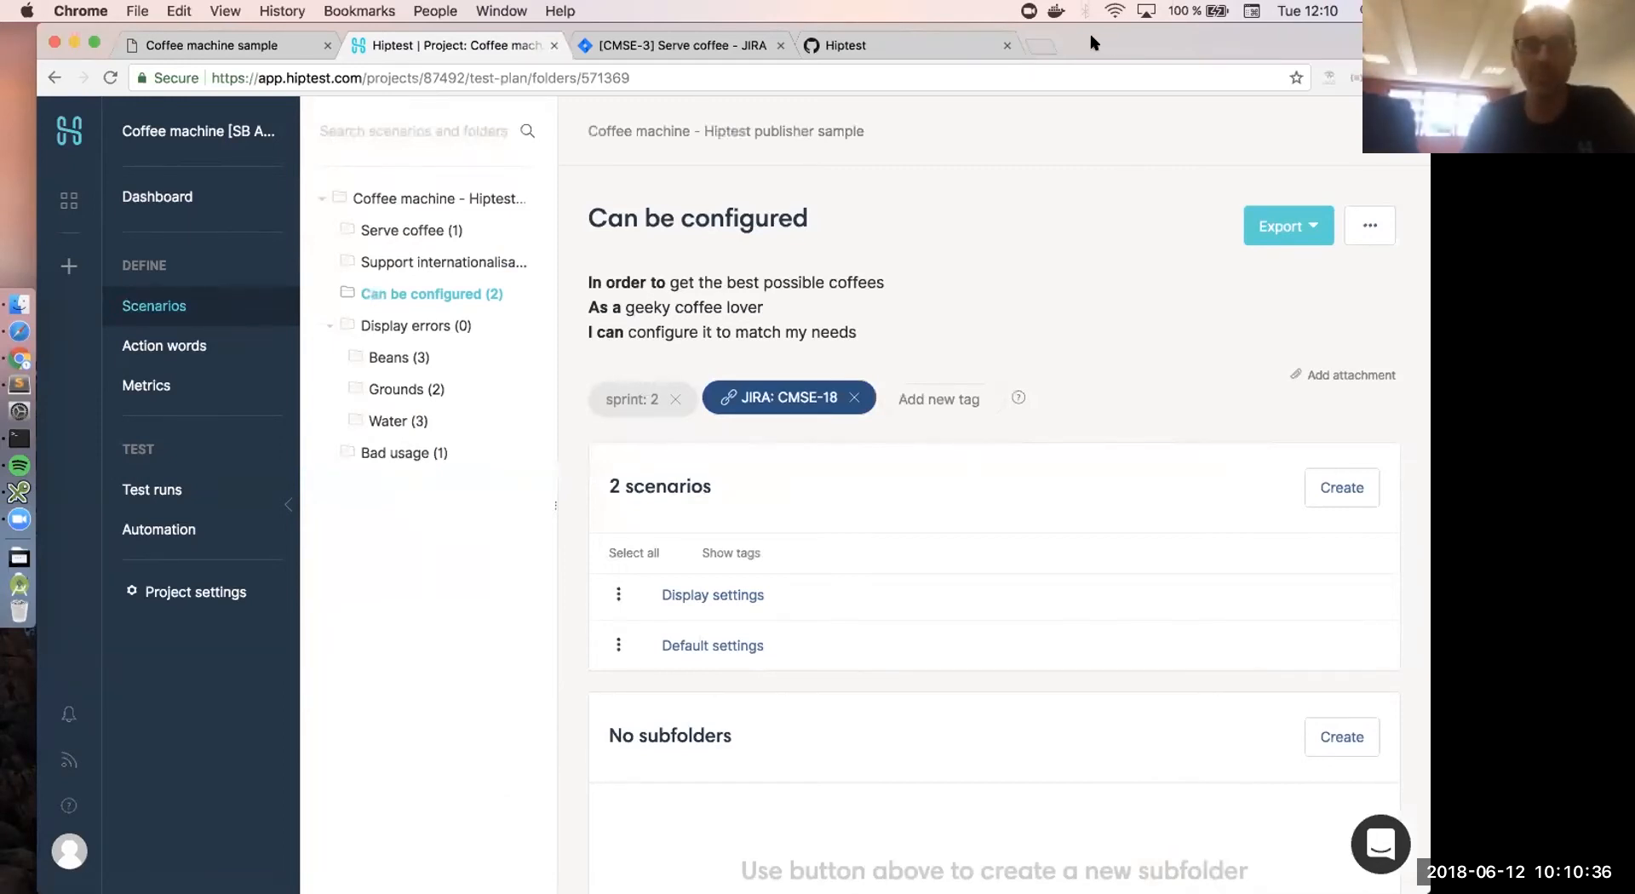
{"action": "left_click_drag", "start_coordinate": [1111, 43], "coordinate": [1082, 42]}
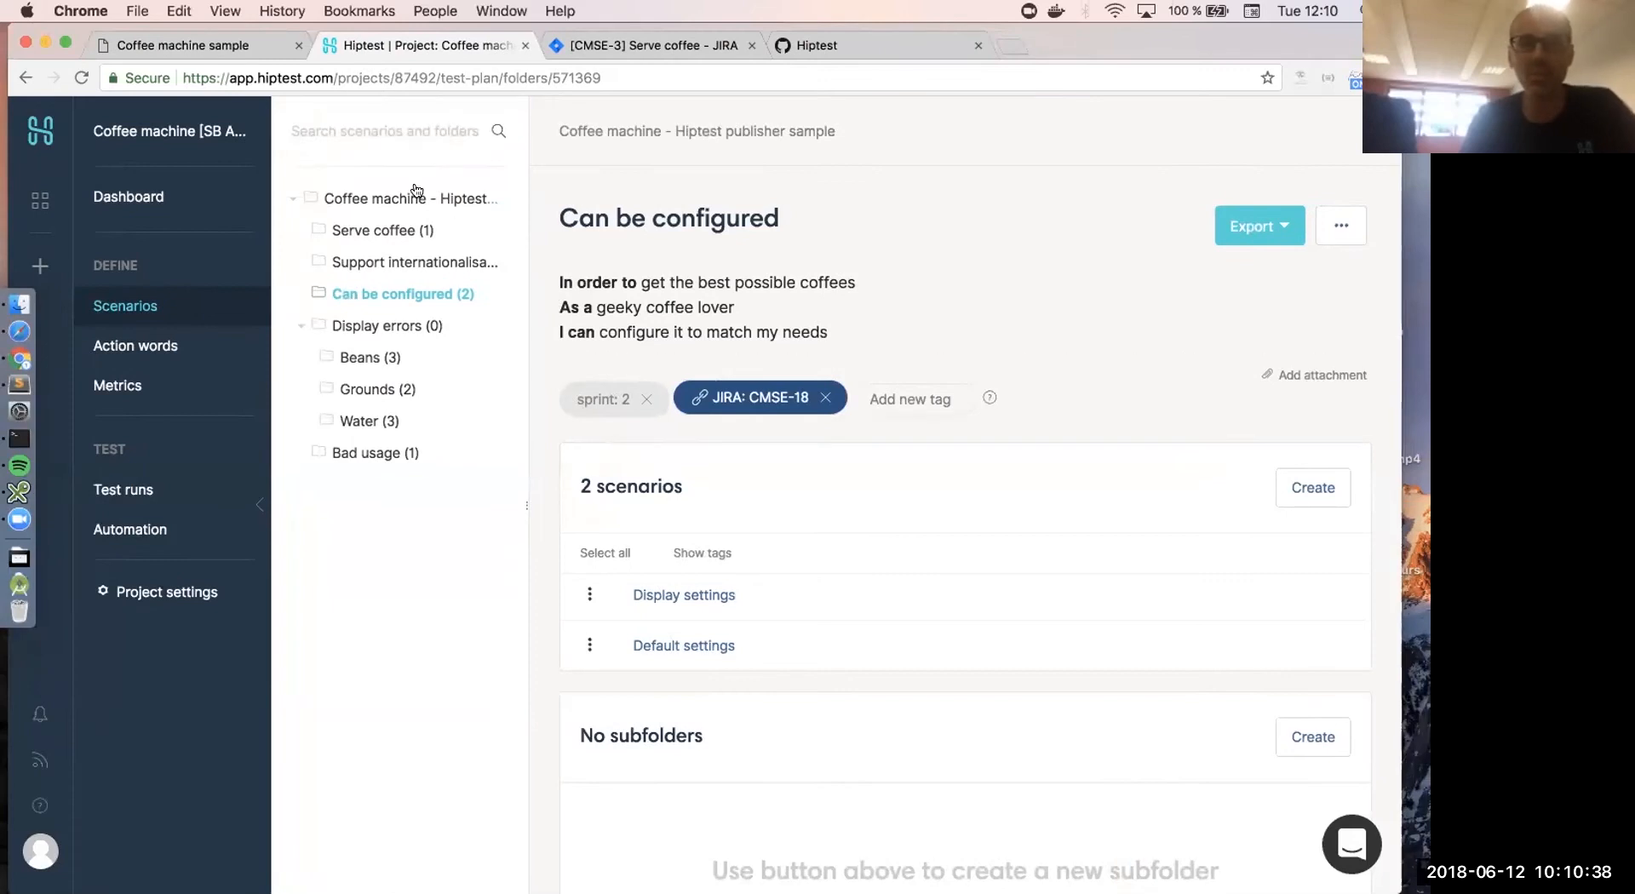
{"action": "left_click", "coordinate": [382, 231]}
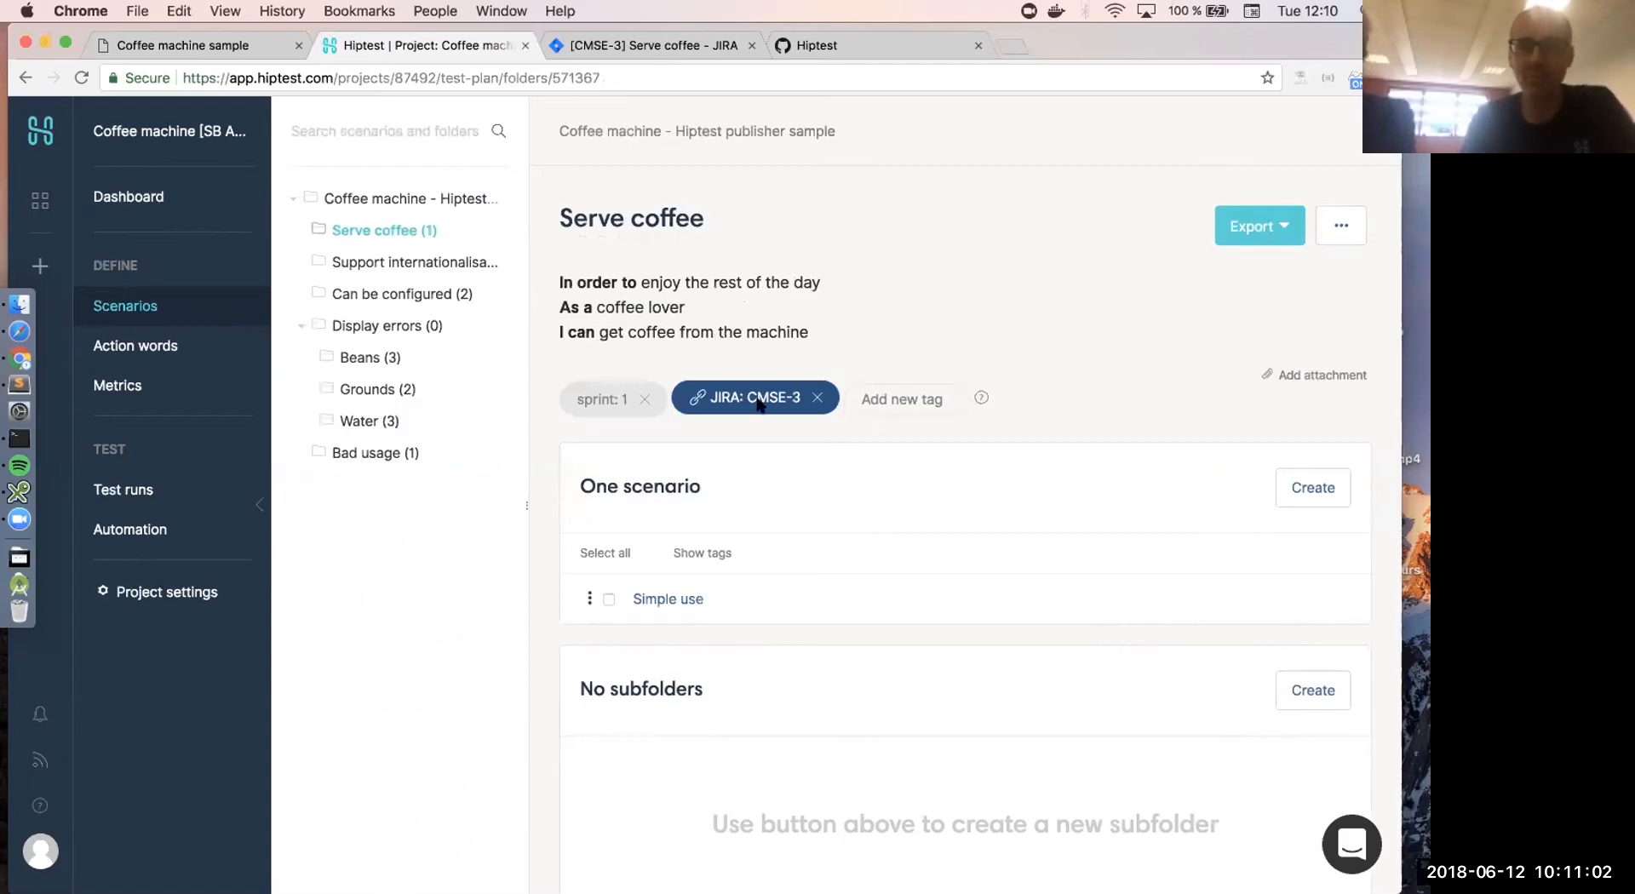
{"action": "left_click", "coordinate": [682, 599]}
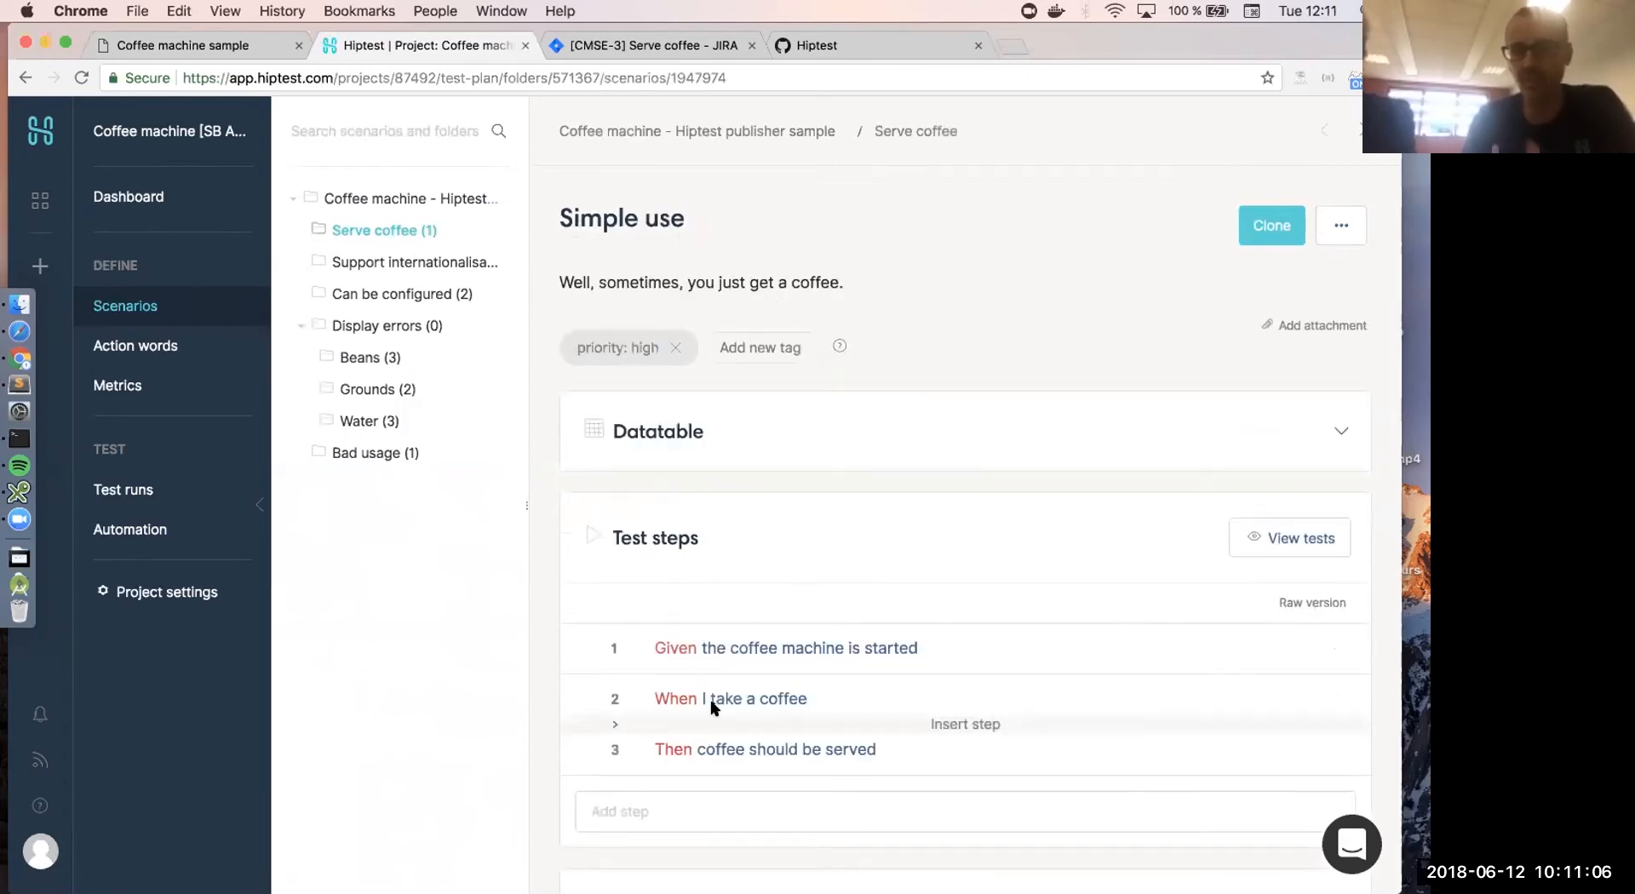
{"action": "mouse_move", "coordinate": [694, 715]}
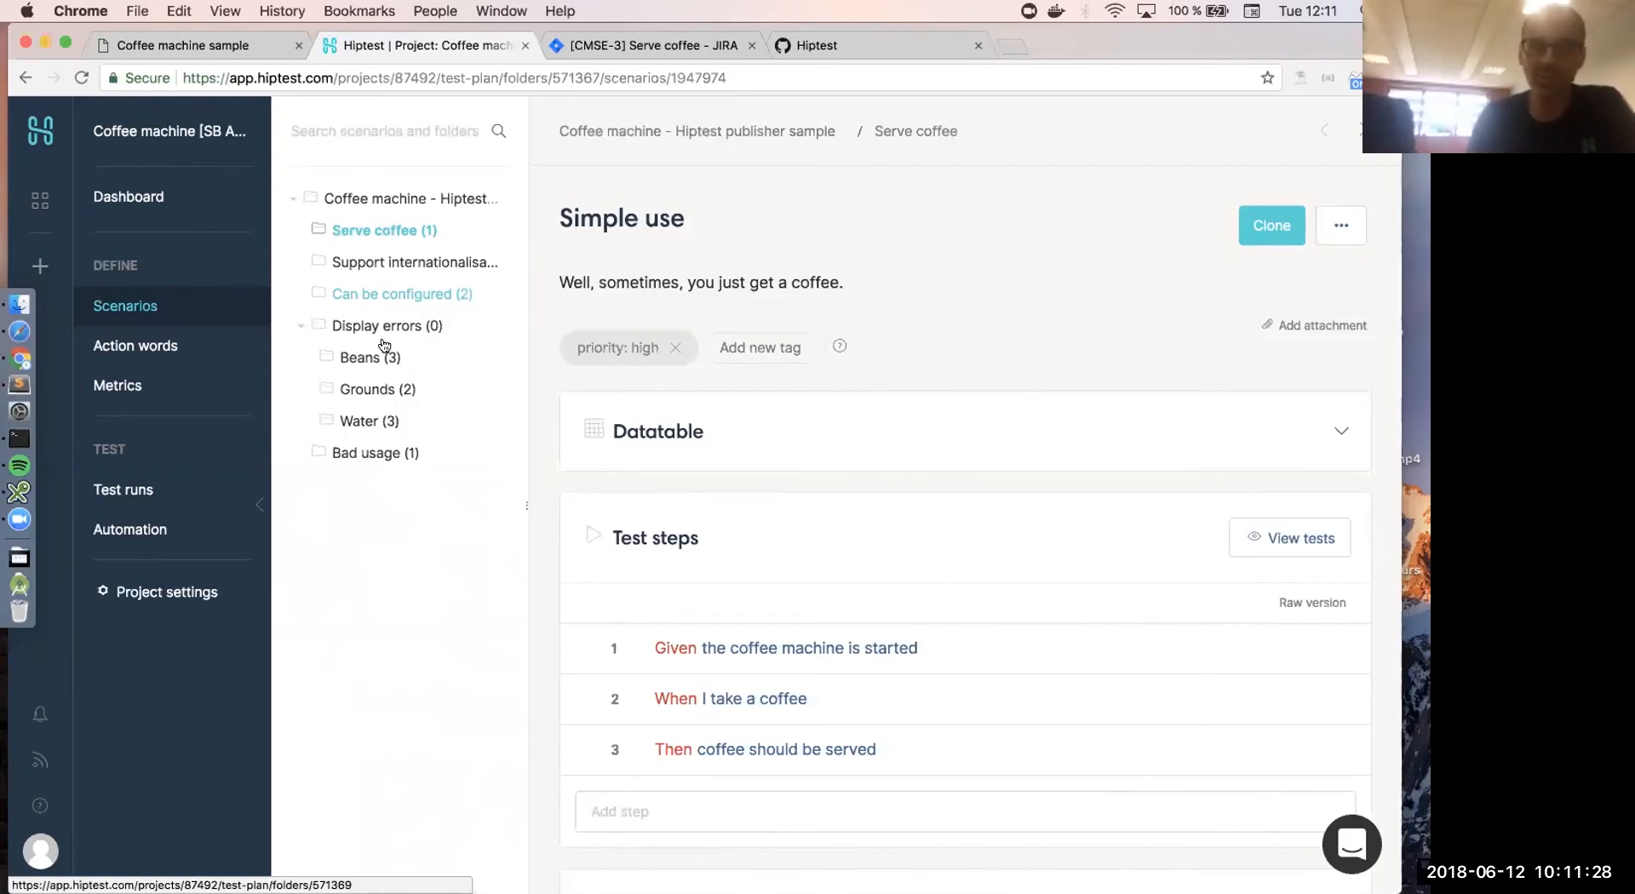
- Examine the Display errors folder and the description and scenarios of its Beans subfolder
{"action": "left_click", "coordinate": [362, 360]}
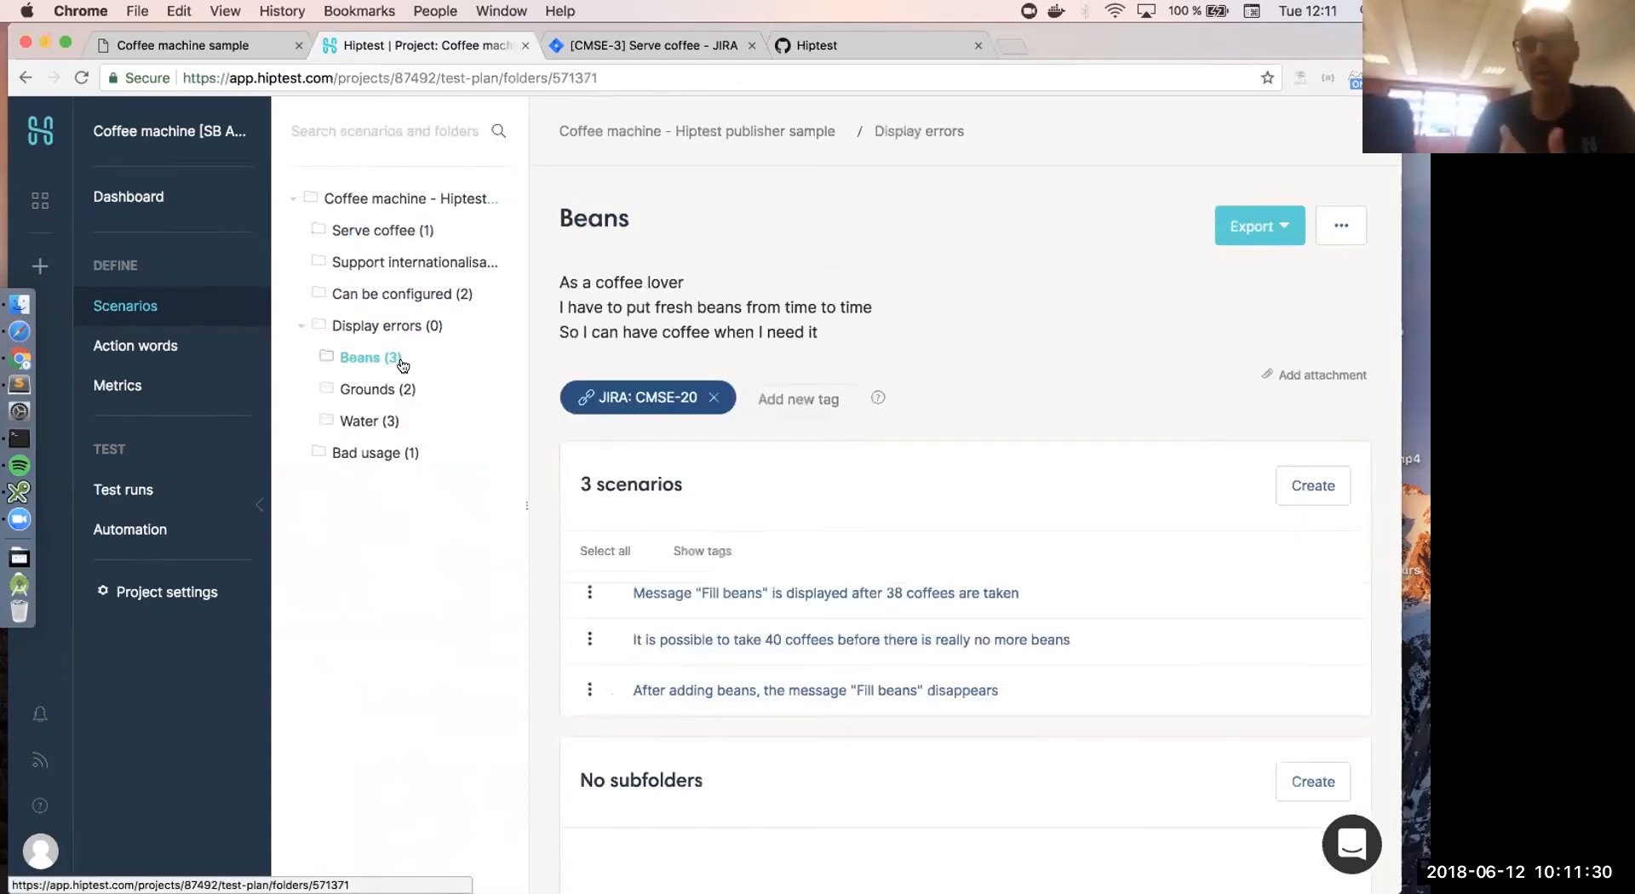
{"action": "left_click", "coordinate": [386, 326]}
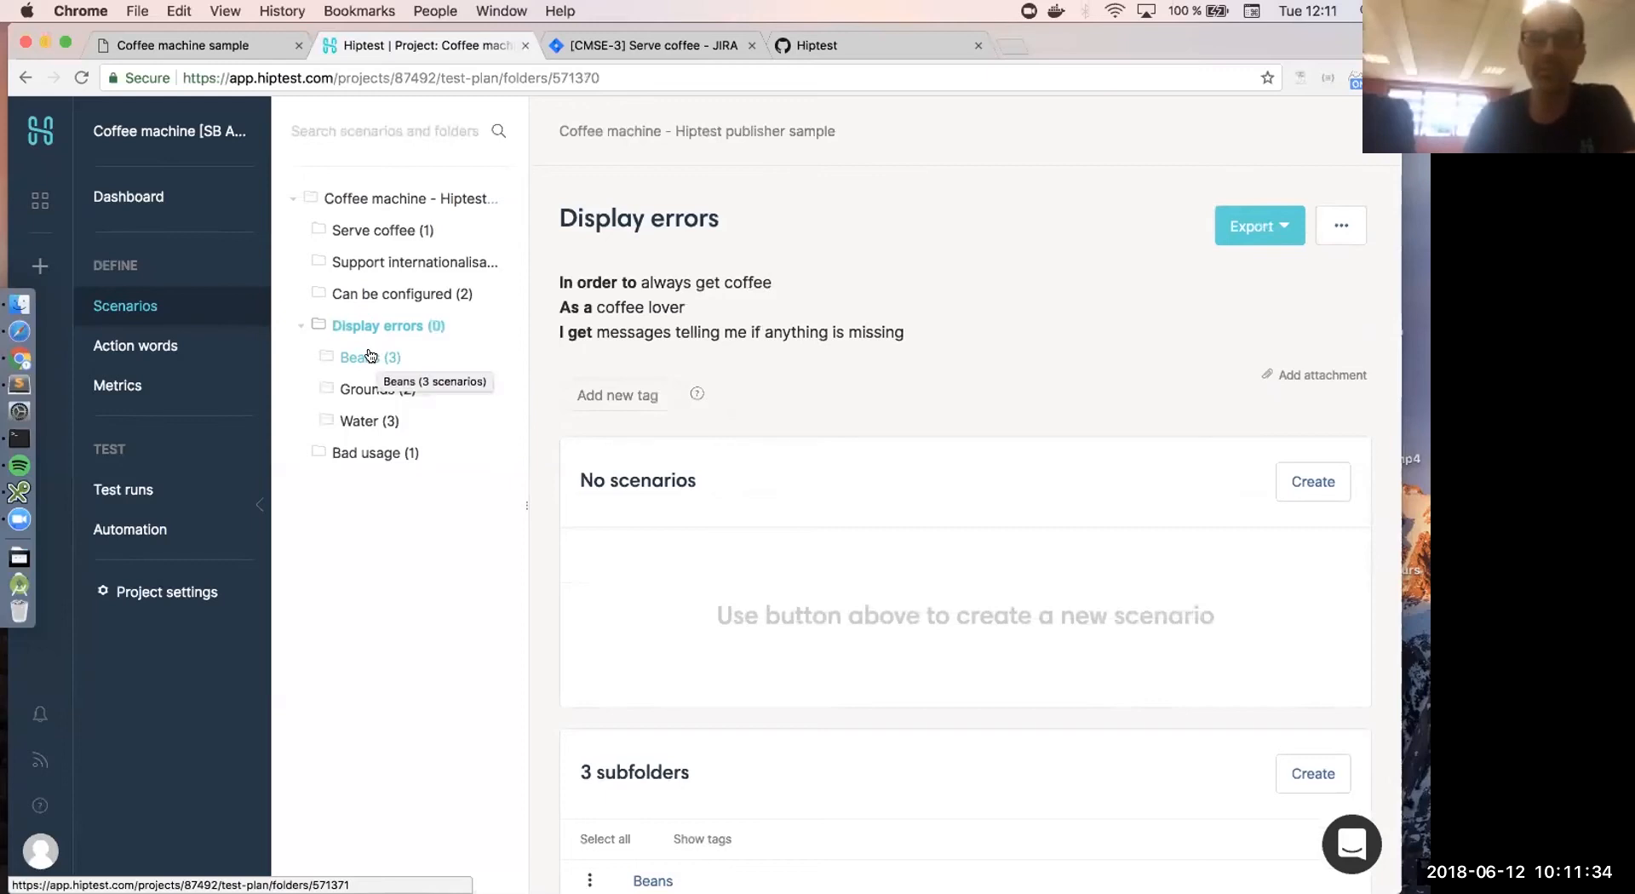
{"action": "left_click", "coordinate": [377, 356]}
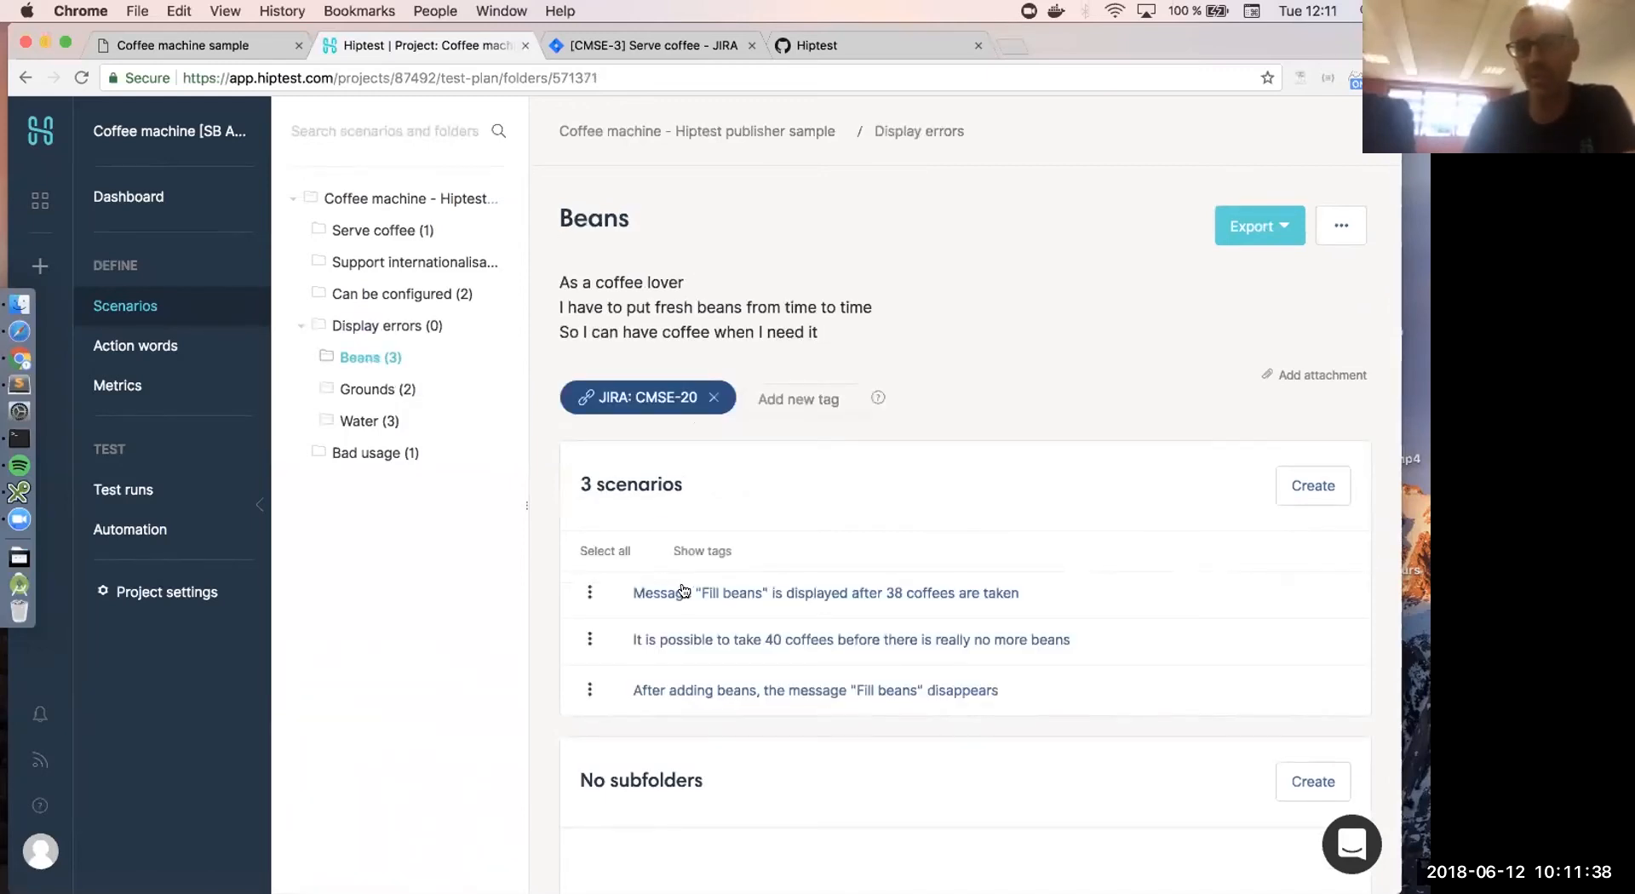
{"action": "scroll", "coordinate": [682, 571], "scroll_direction": "down", "scroll_amount": 3}
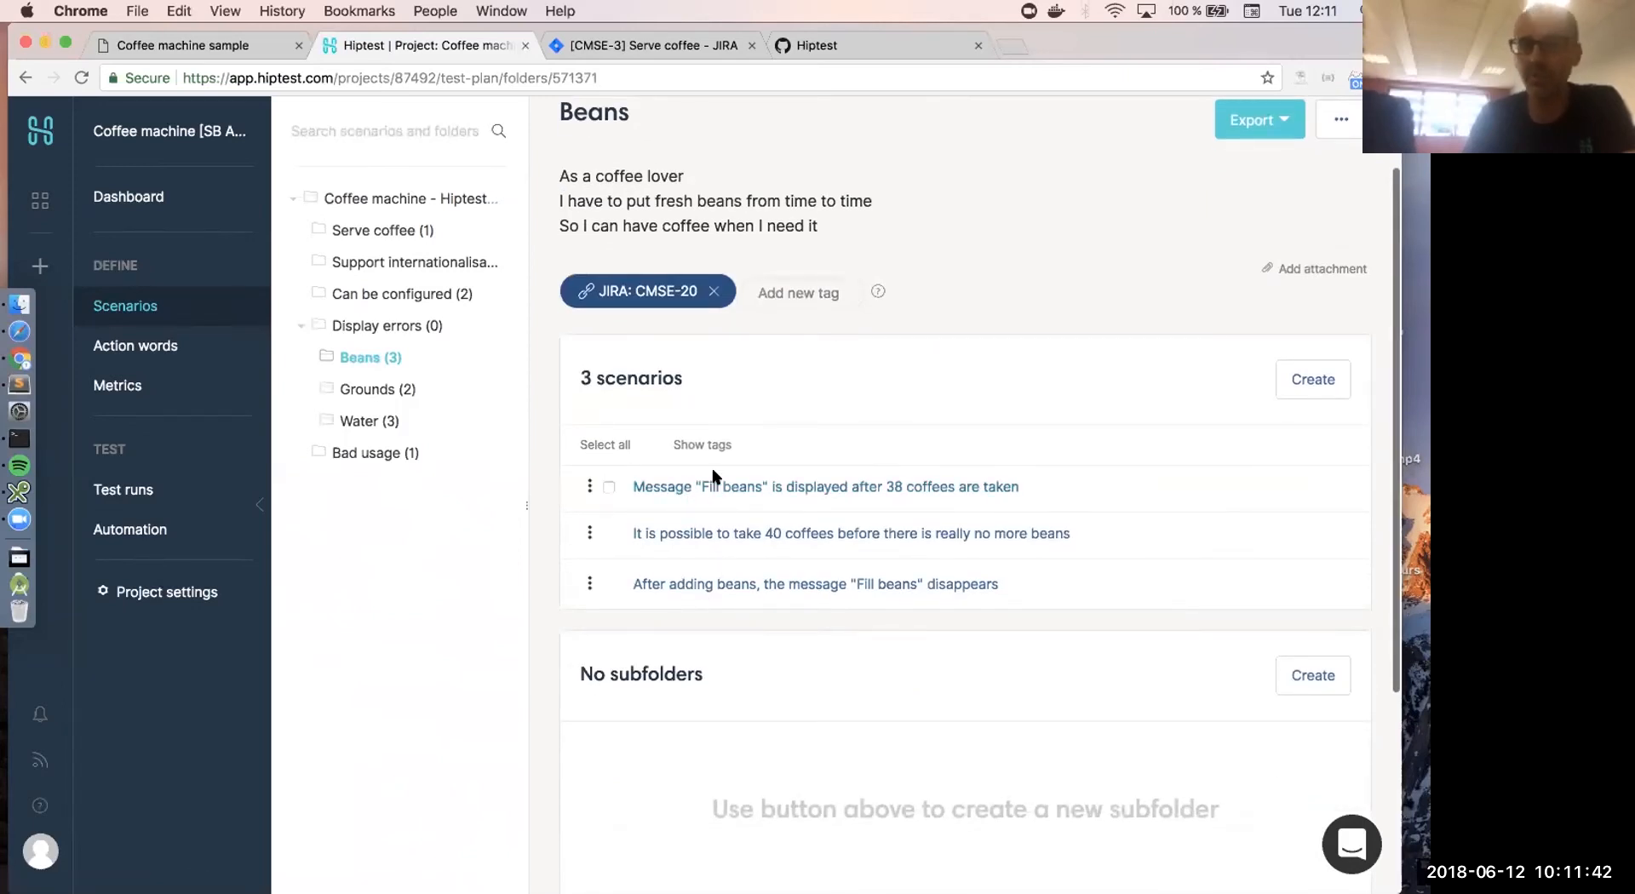
{"action": "scroll", "coordinate": [668, 456], "scroll_direction": "up", "scroll_amount": 3}
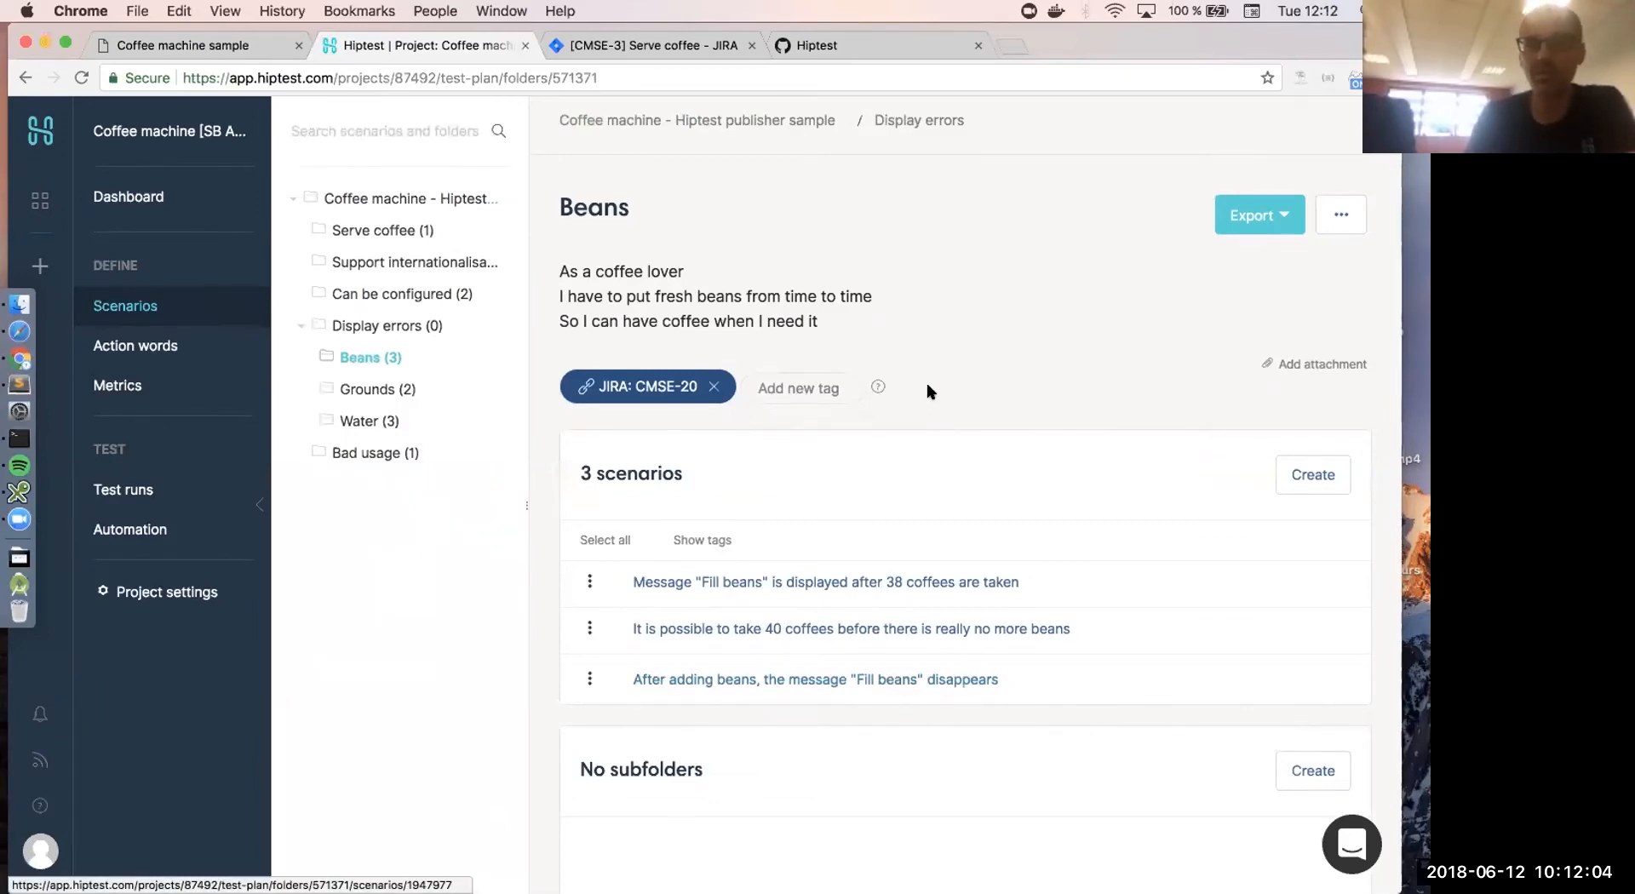
{"action": "scroll", "coordinate": [928, 392], "scroll_direction": "down", "scroll_amount": 1}
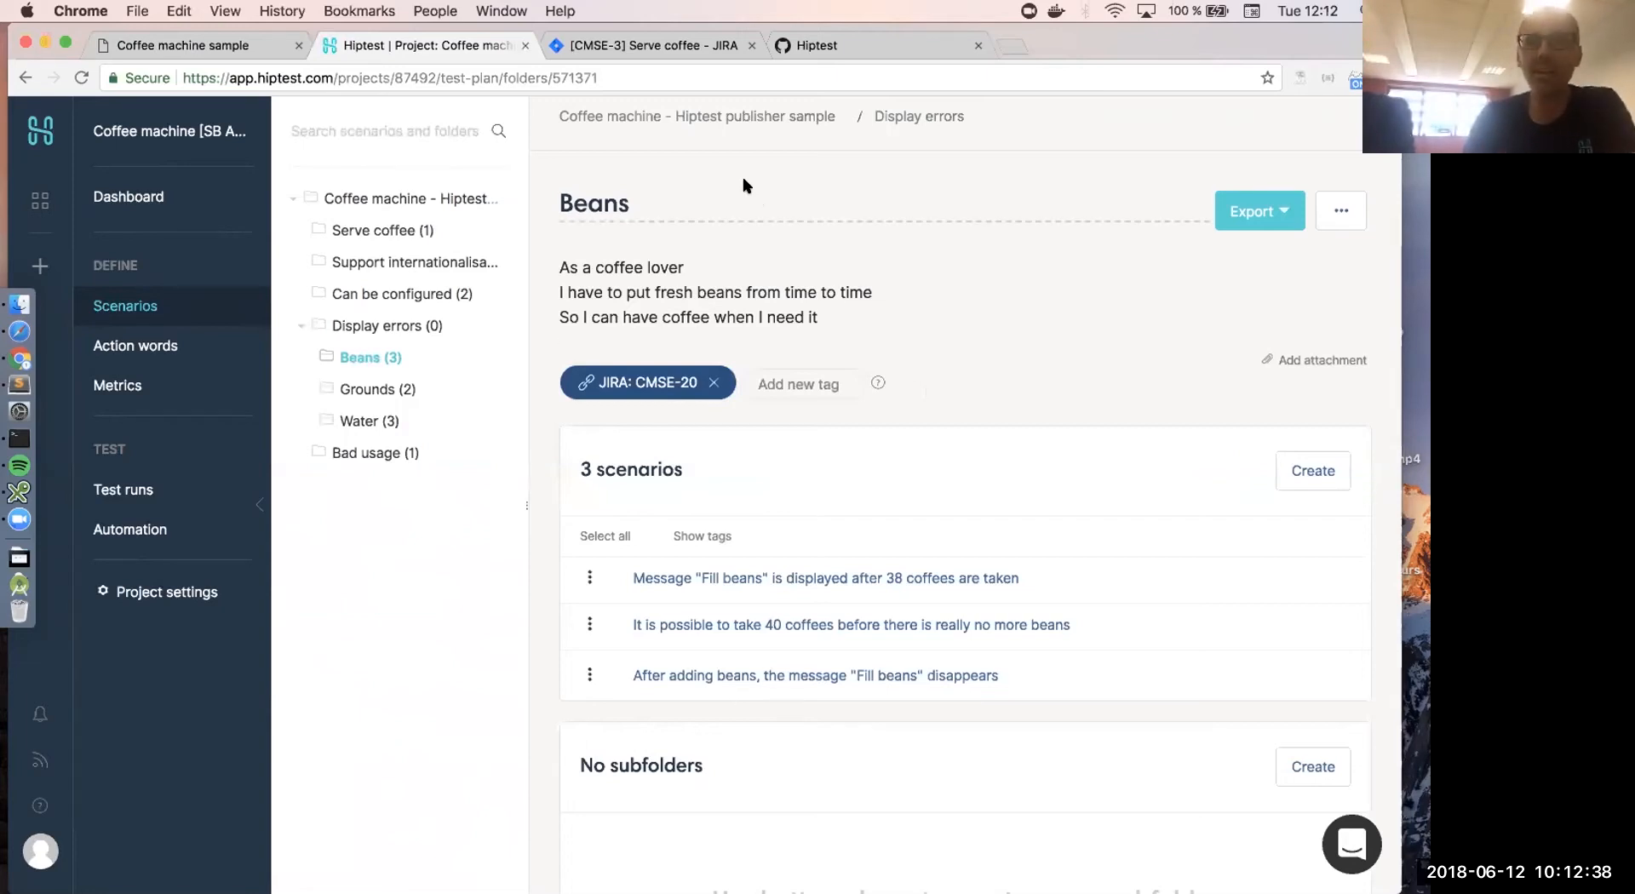
- Switch to JIRA and review issue CMSE-29 about the descaling warning, including its linked Hiptest scenarios
{"action": "left_click", "coordinate": [641, 46]}
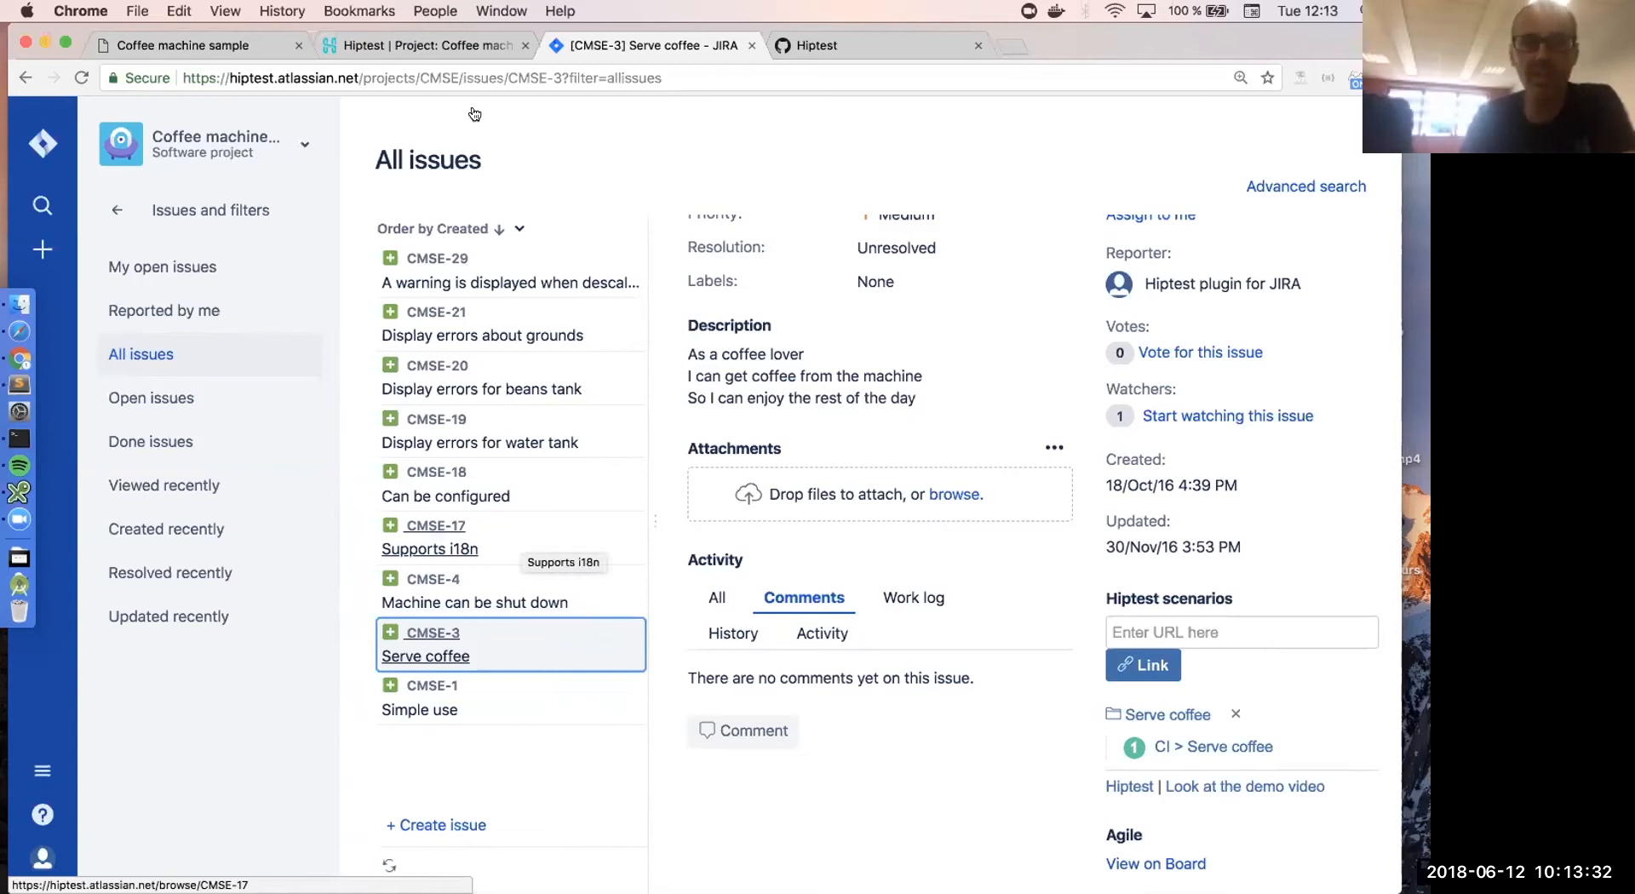
{"action": "left_click", "coordinate": [451, 271]}
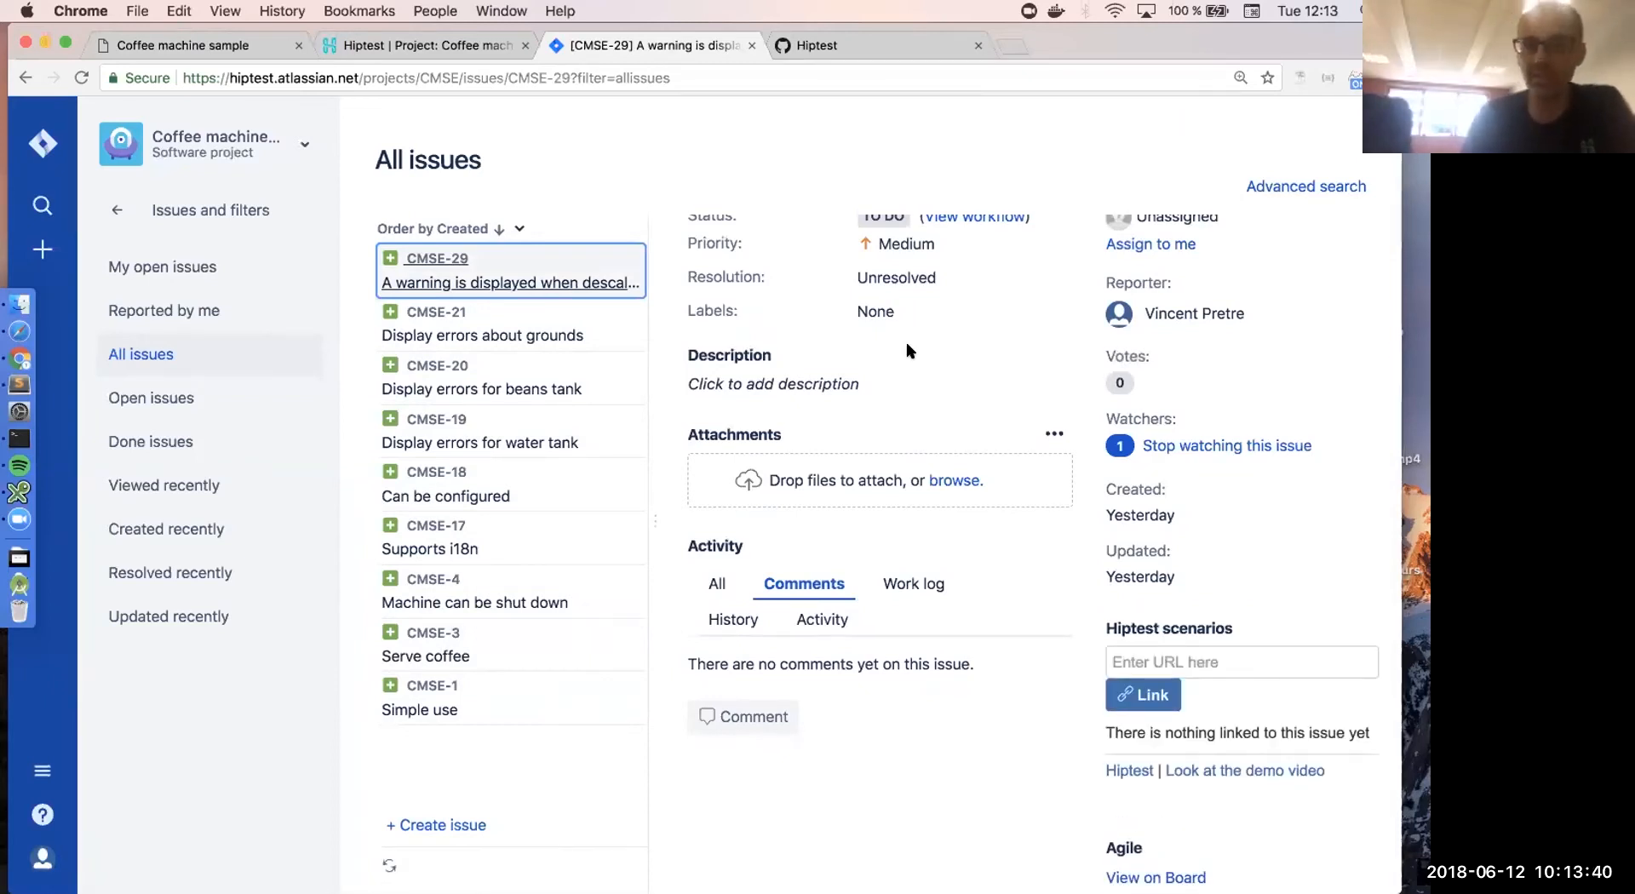
{"action": "scroll", "coordinate": [906, 342], "scroll_direction": "up", "scroll_amount": 5}
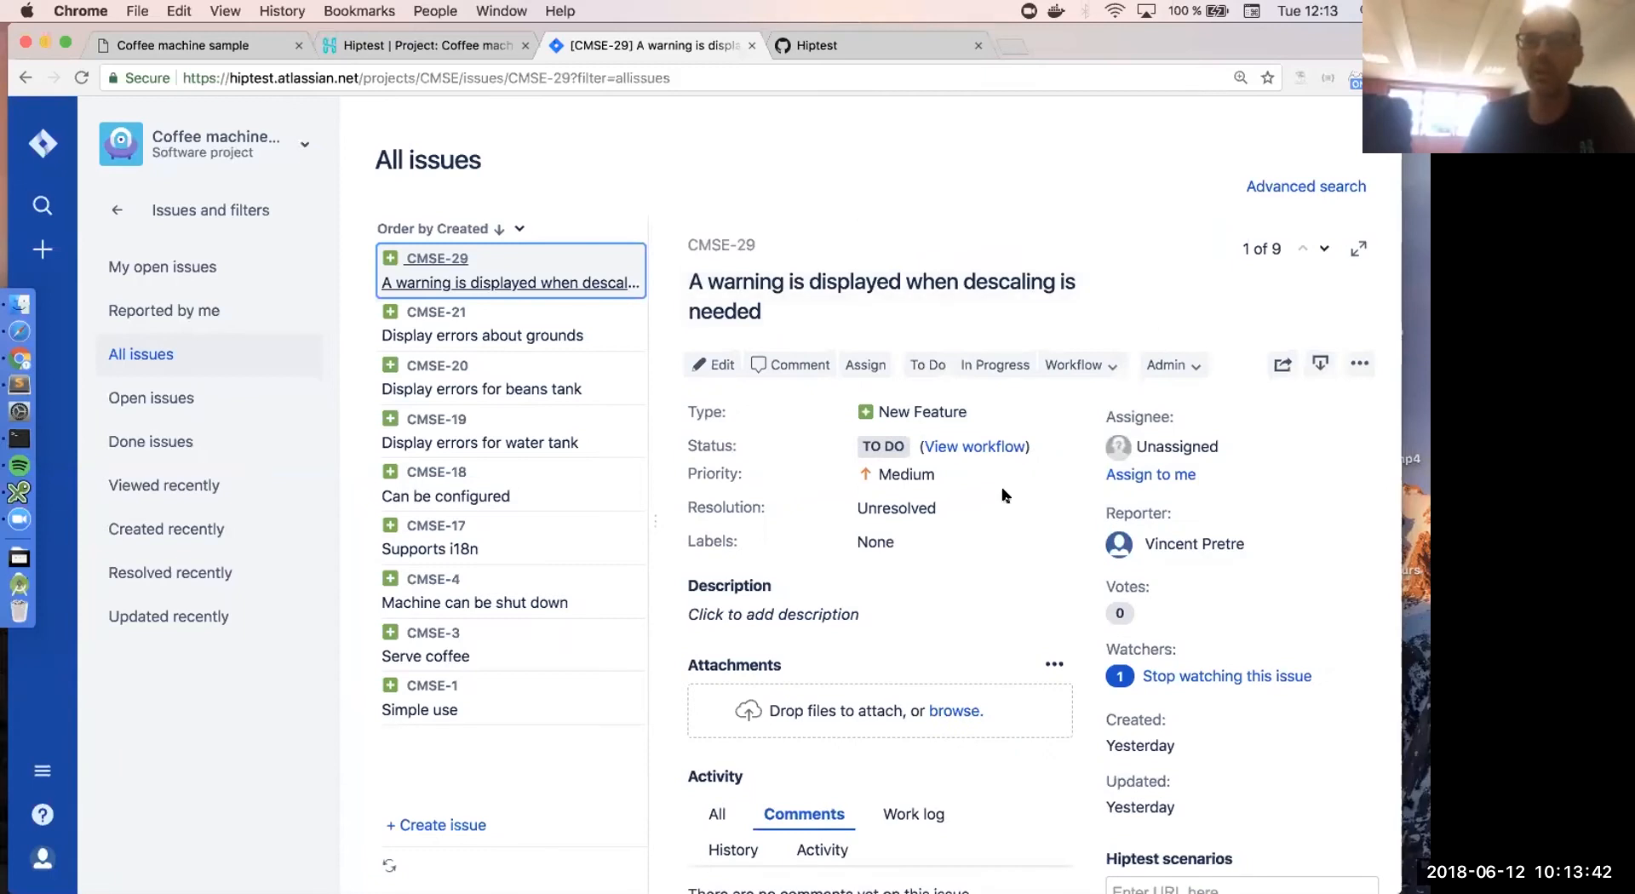
{"action": "scroll", "coordinate": [1003, 492], "scroll_direction": "down", "scroll_amount": 4}
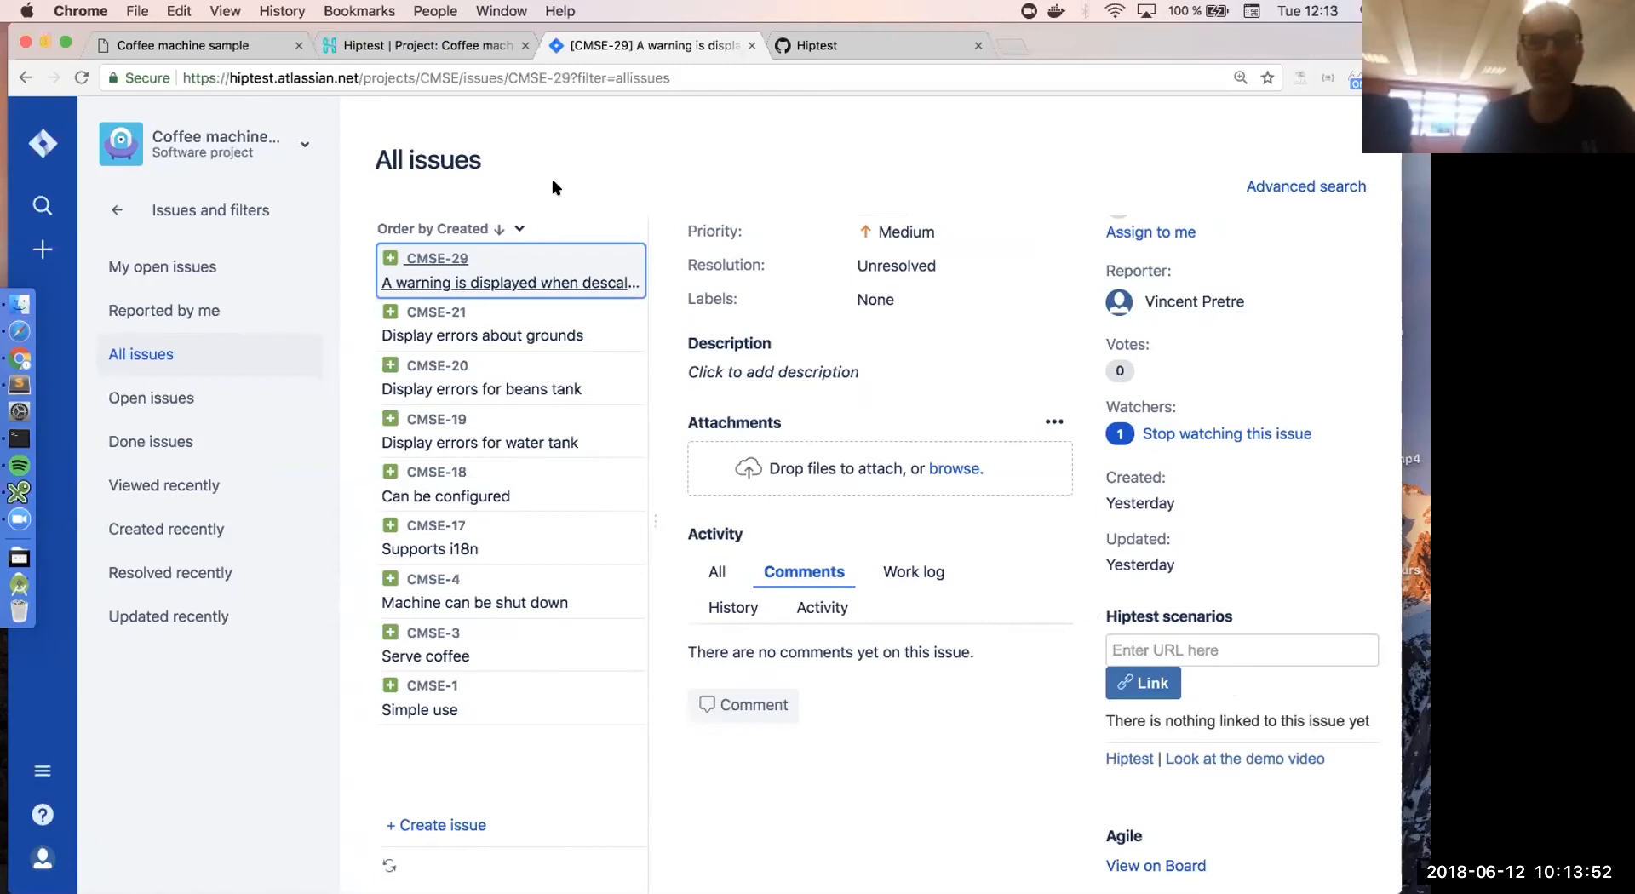
- Switch back to Hiptest and create a subfolder named "descaling" in the Display errors folder
{"action": "left_click", "coordinate": [411, 45]}
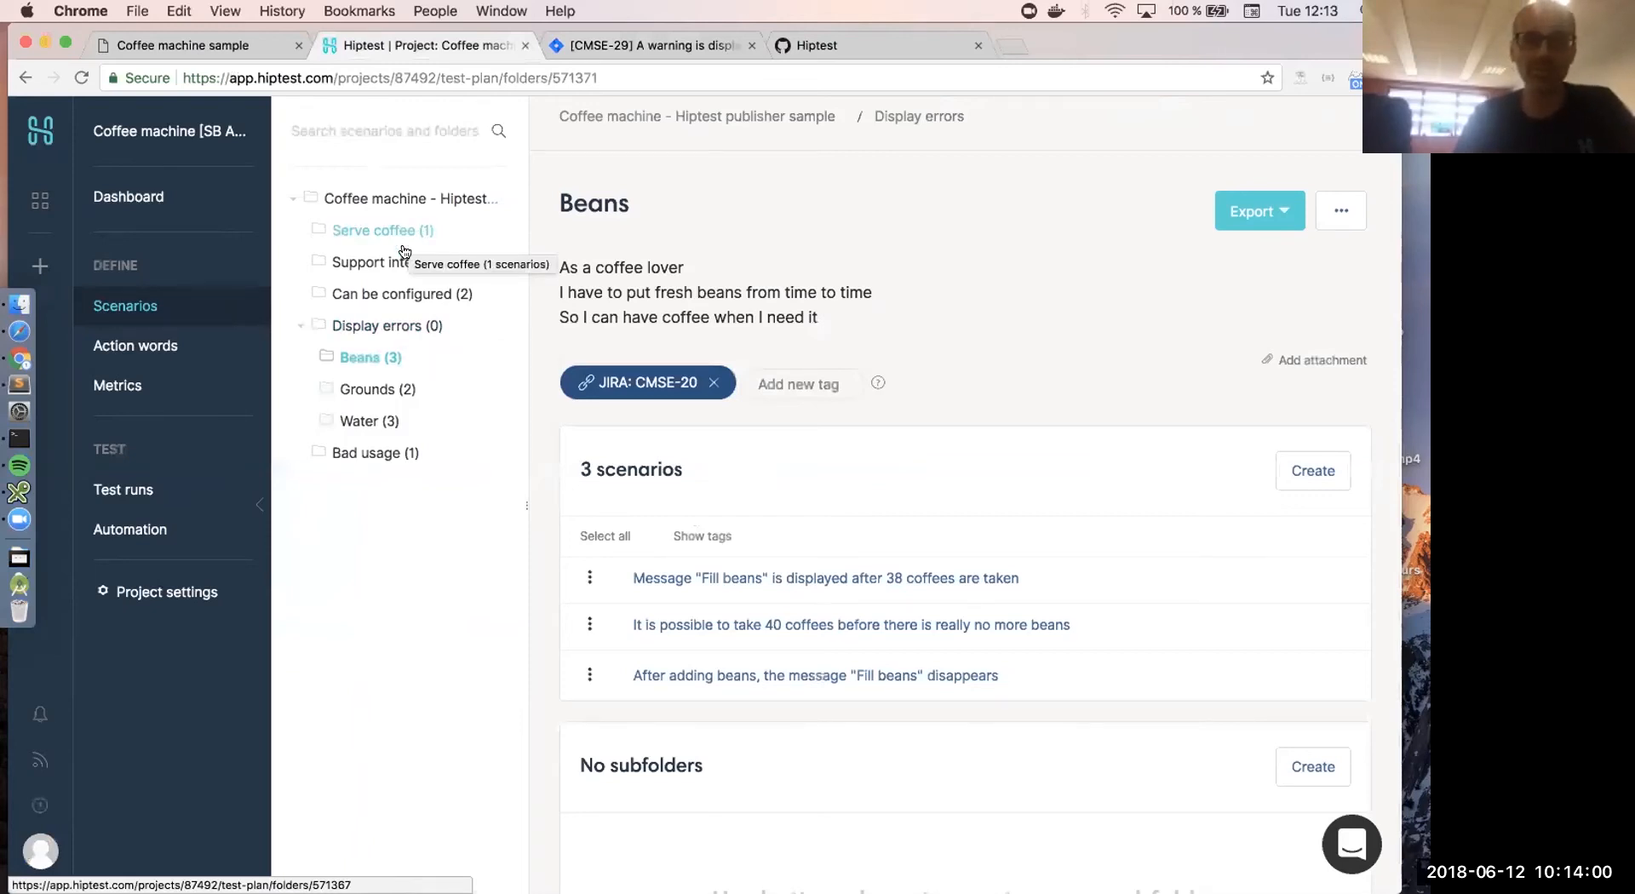
{"action": "left_click", "coordinate": [384, 332]}
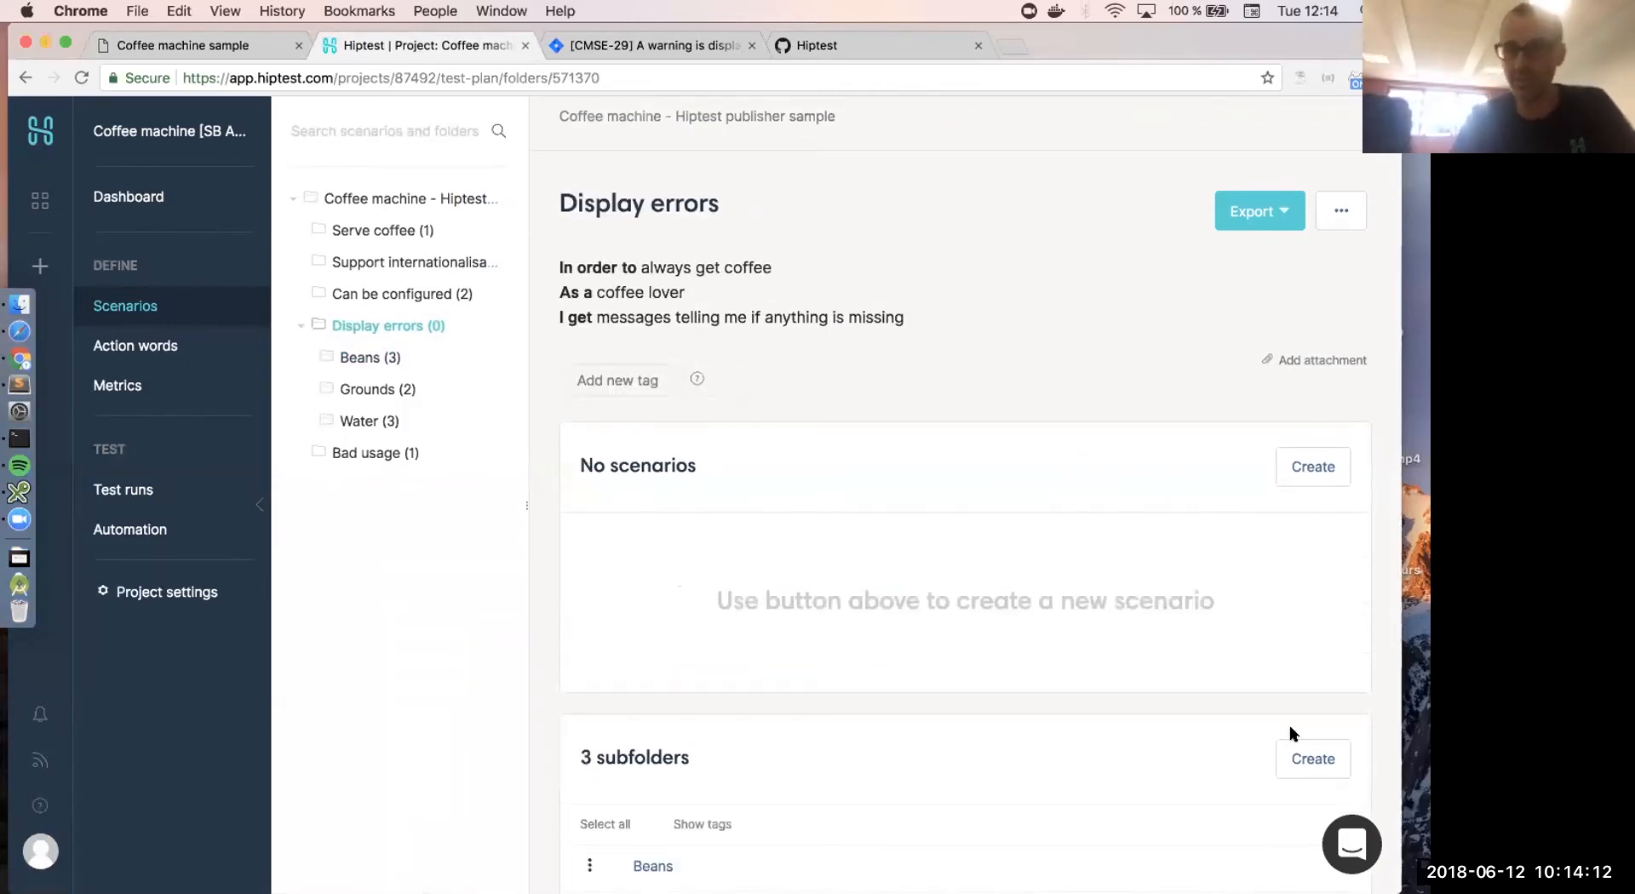
{"action": "left_click", "coordinate": [1296, 771]}
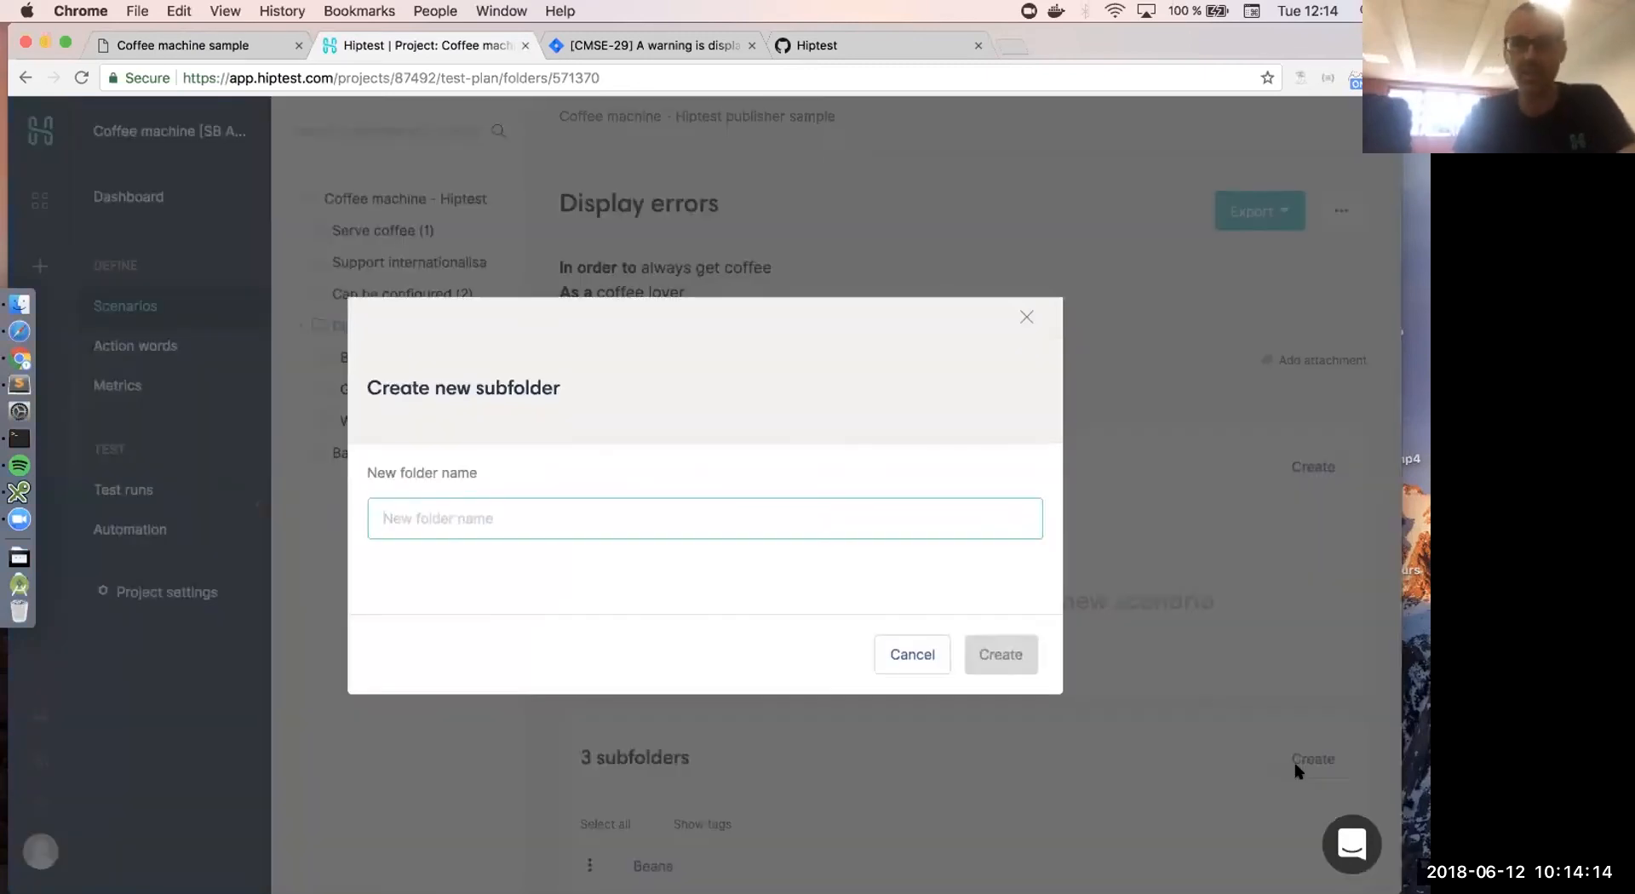
{"action": "type", "text": "descaling"}
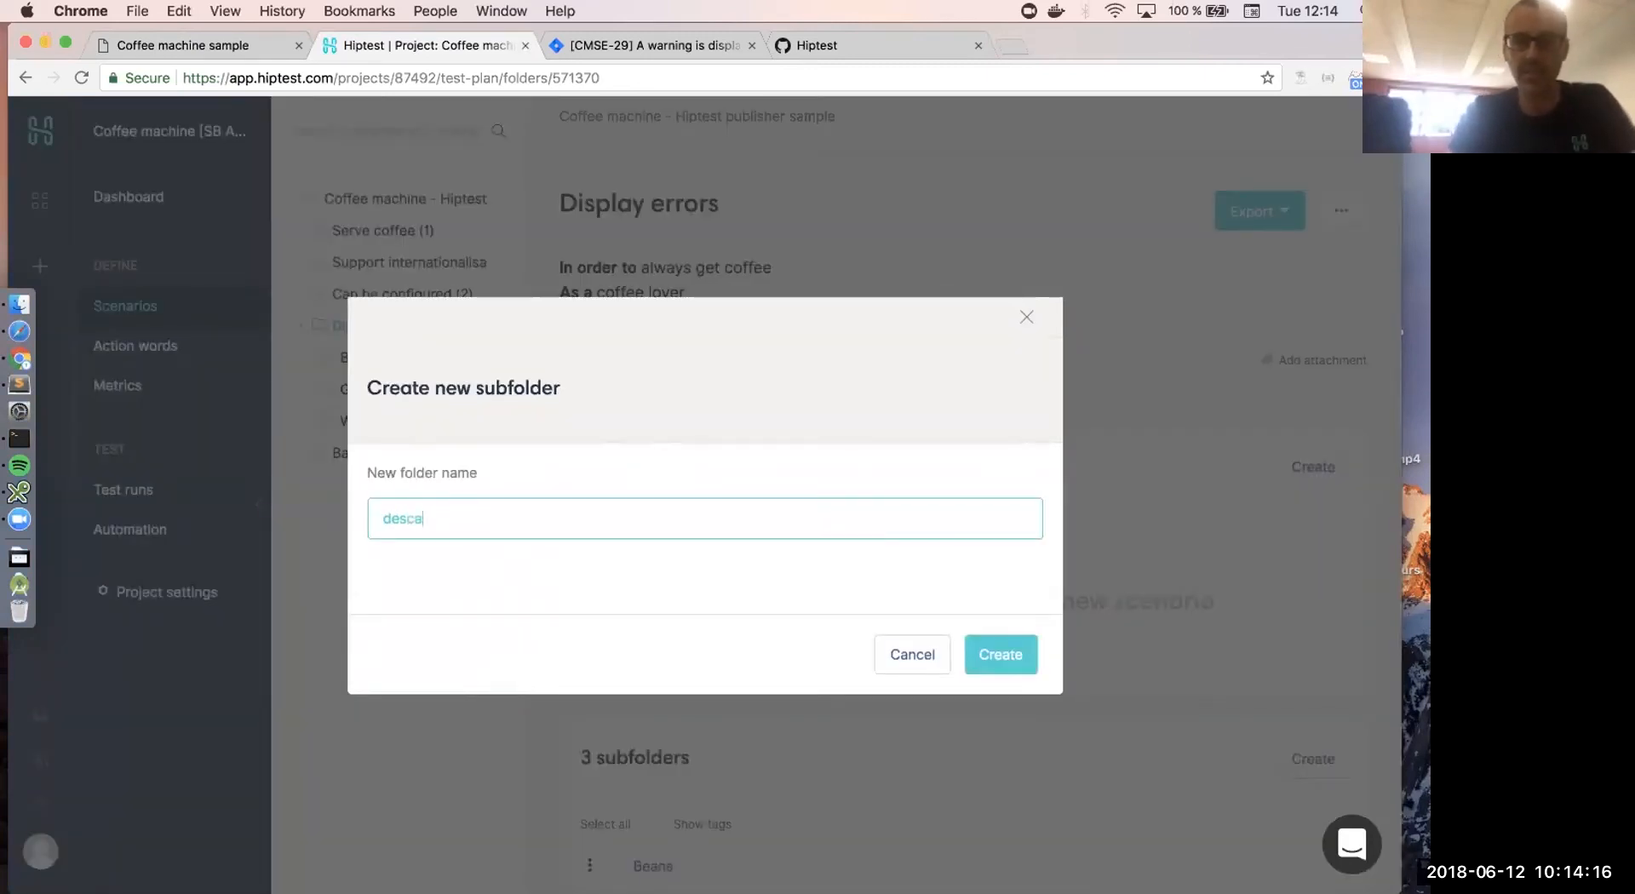
{"action": "left_click", "coordinate": [1009, 656]}
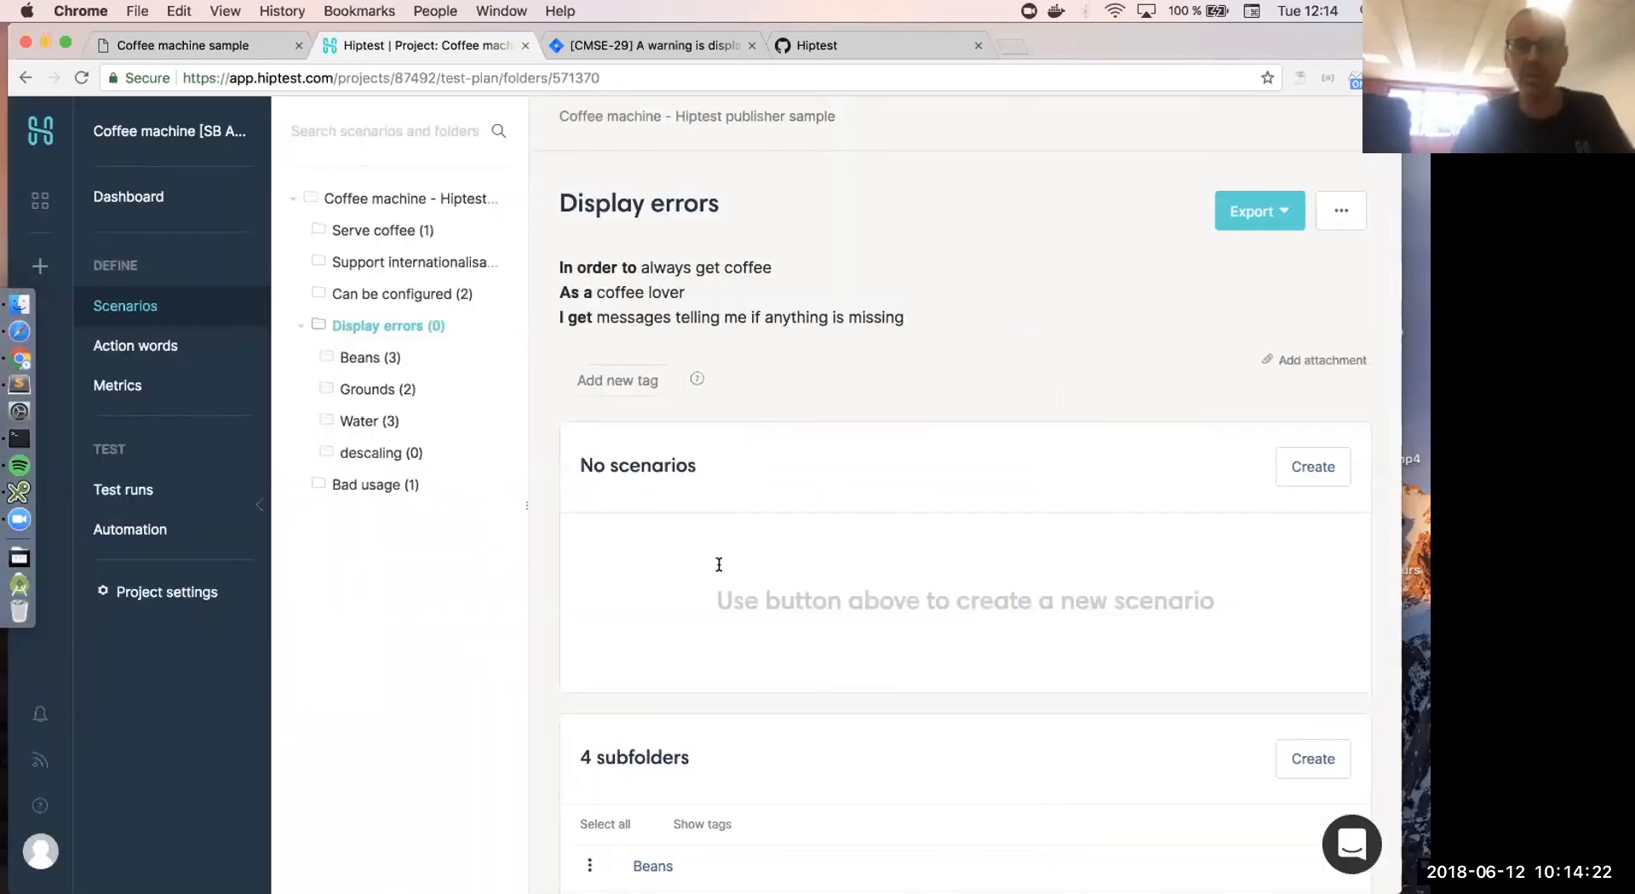
- Create a scenario named "descaling is needed after 500 coffees" in the descaling folder
{"action": "scroll", "coordinate": [719, 565], "scroll_direction": "down", "scroll_amount": 5}
{"action": "left_click", "coordinate": [656, 754]}
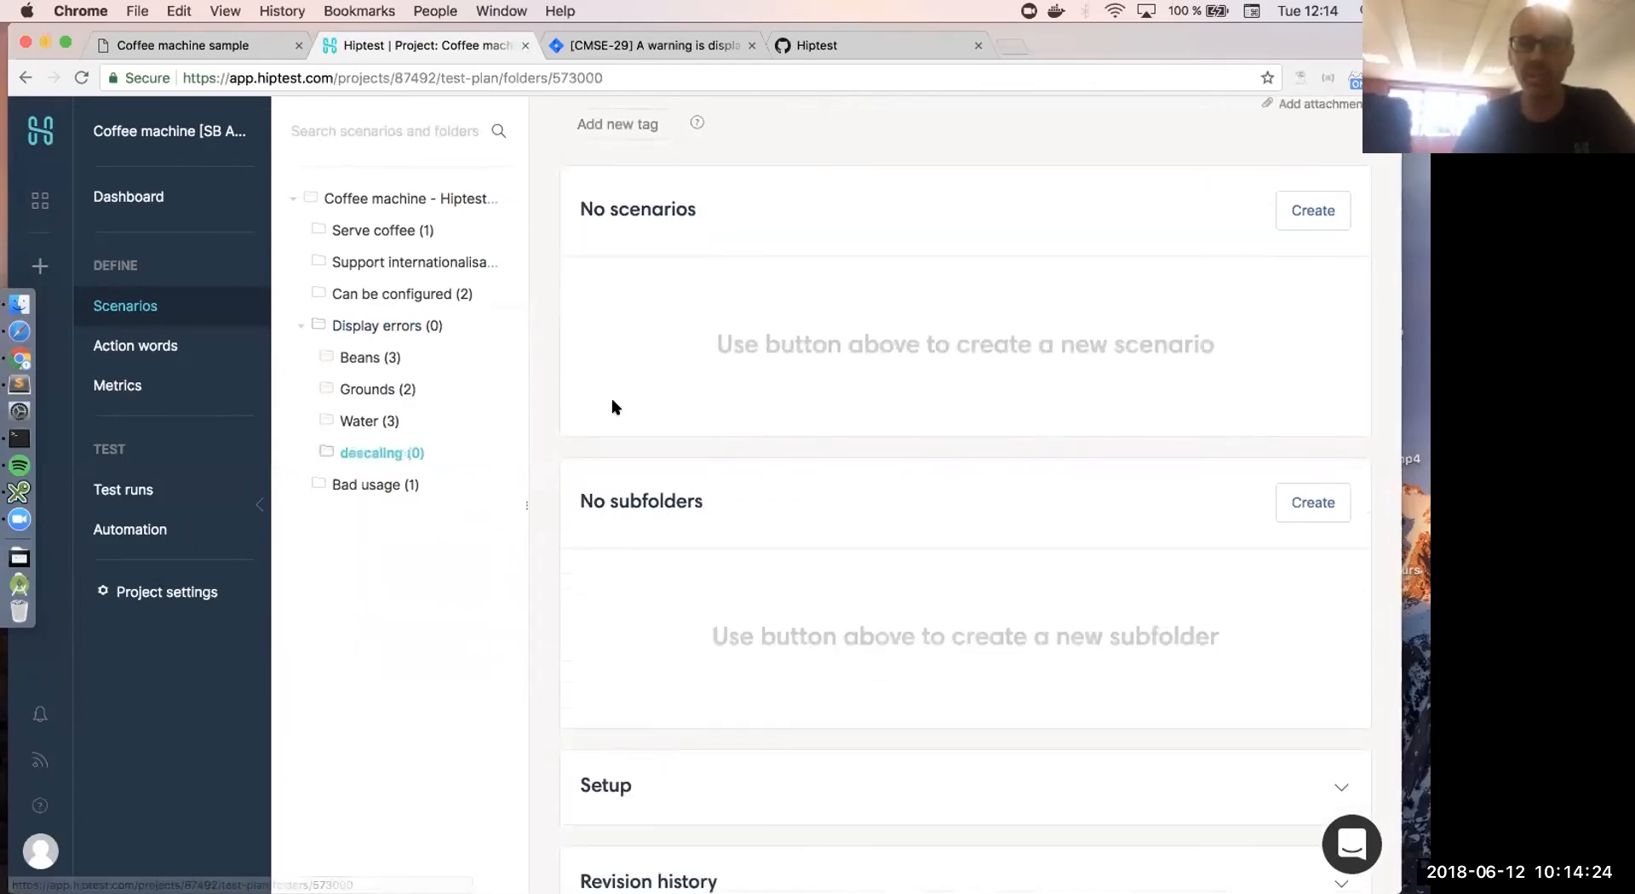
{"action": "left_click", "coordinate": [1309, 210]}
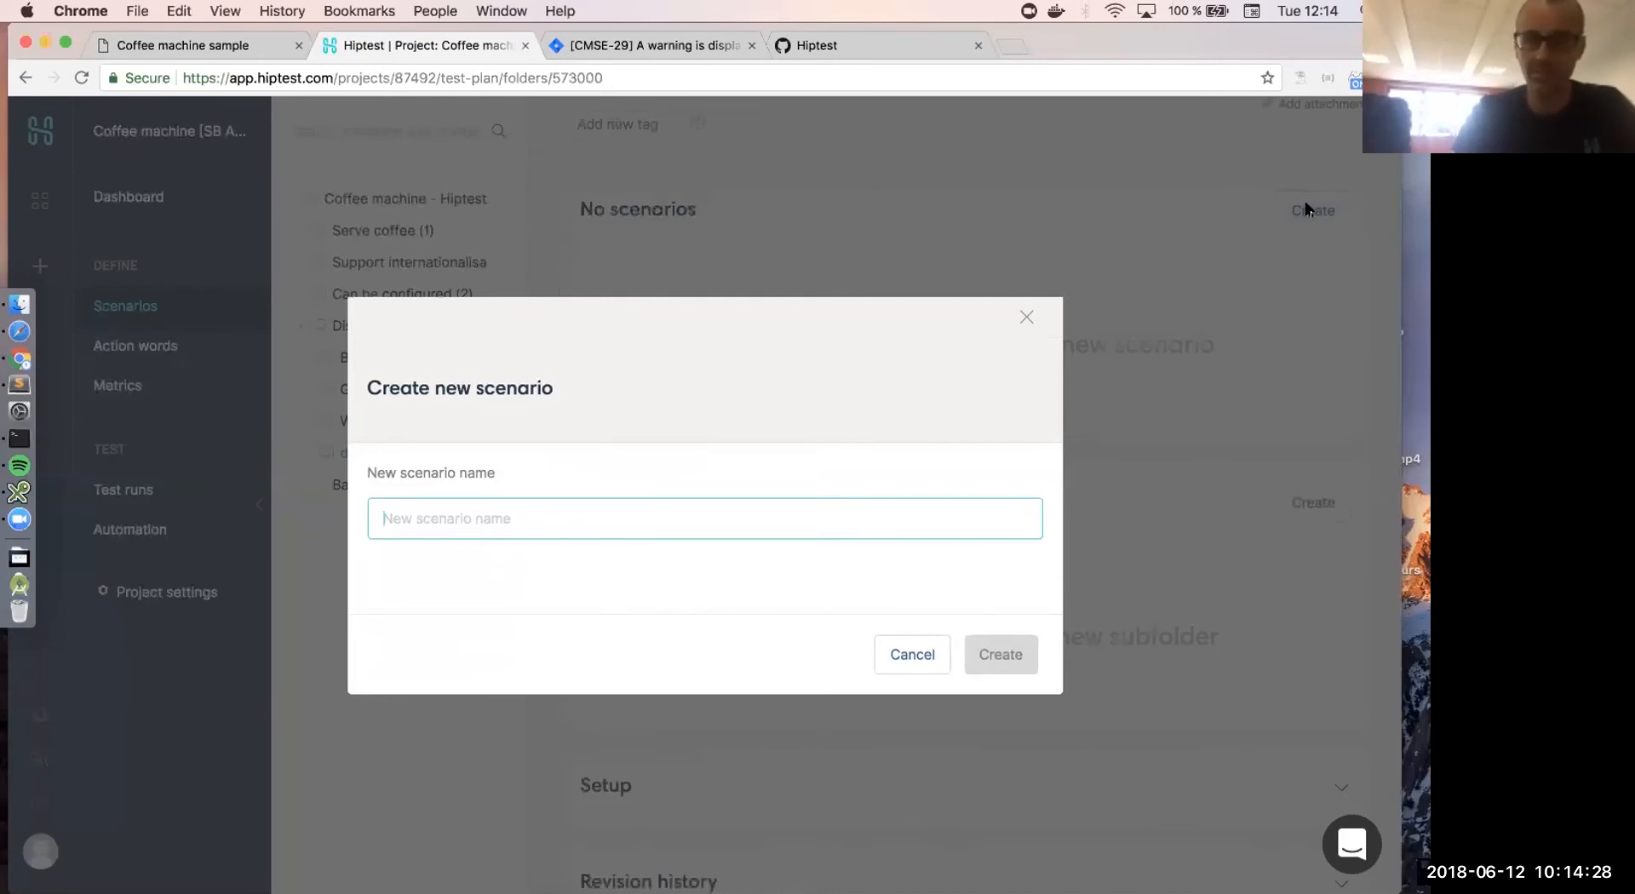
{"action": "type", "text": "de"}
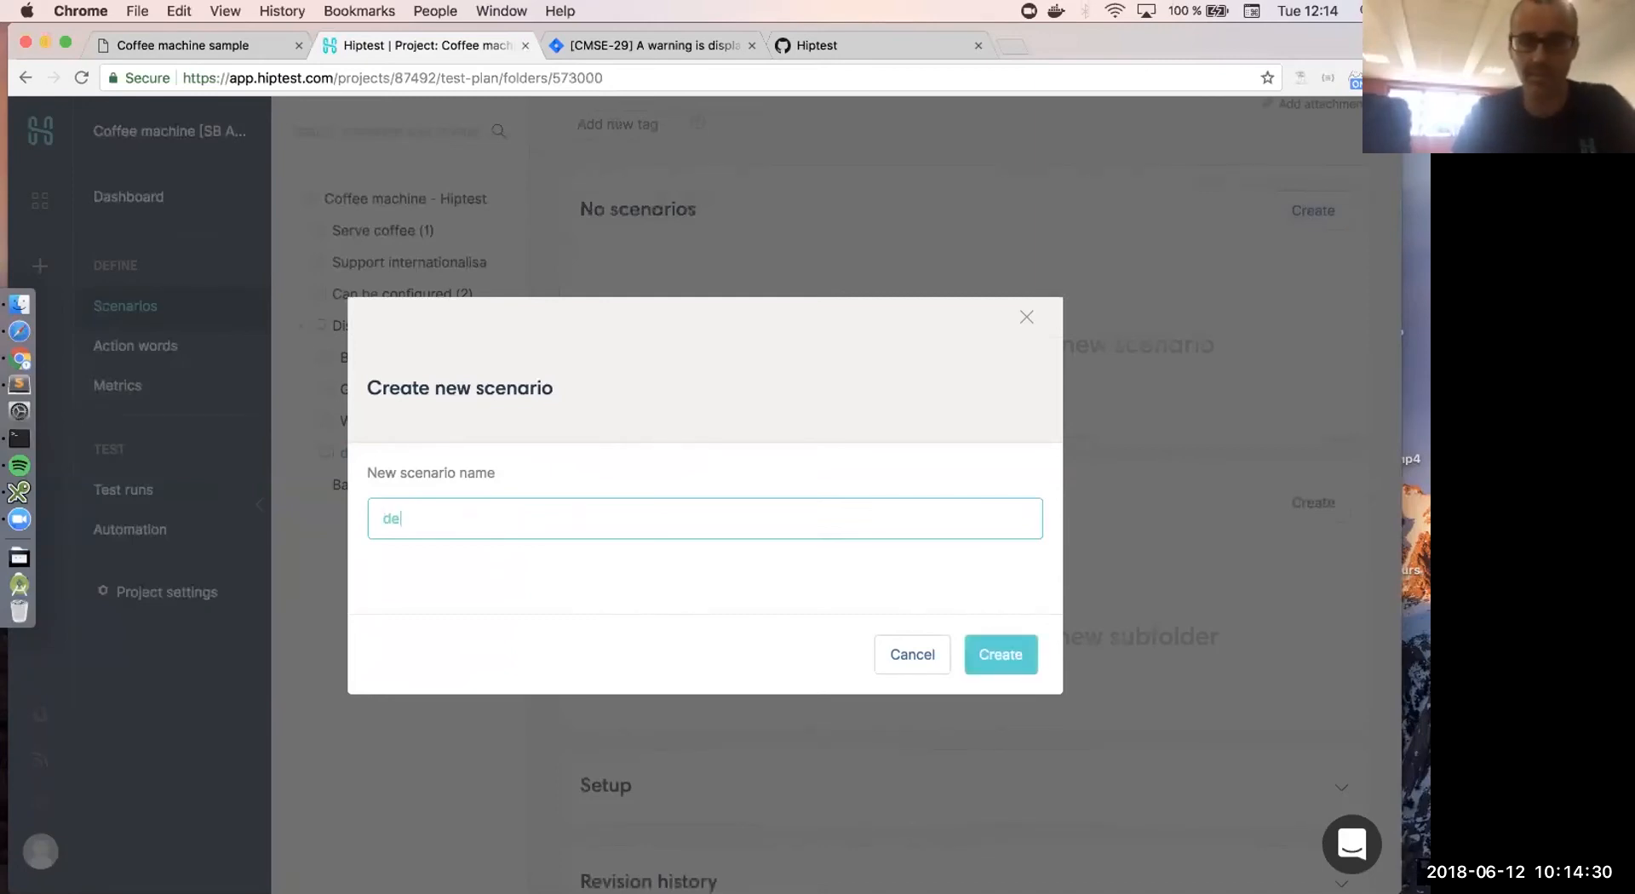
{"action": "type", "text": "scaling is needed "}
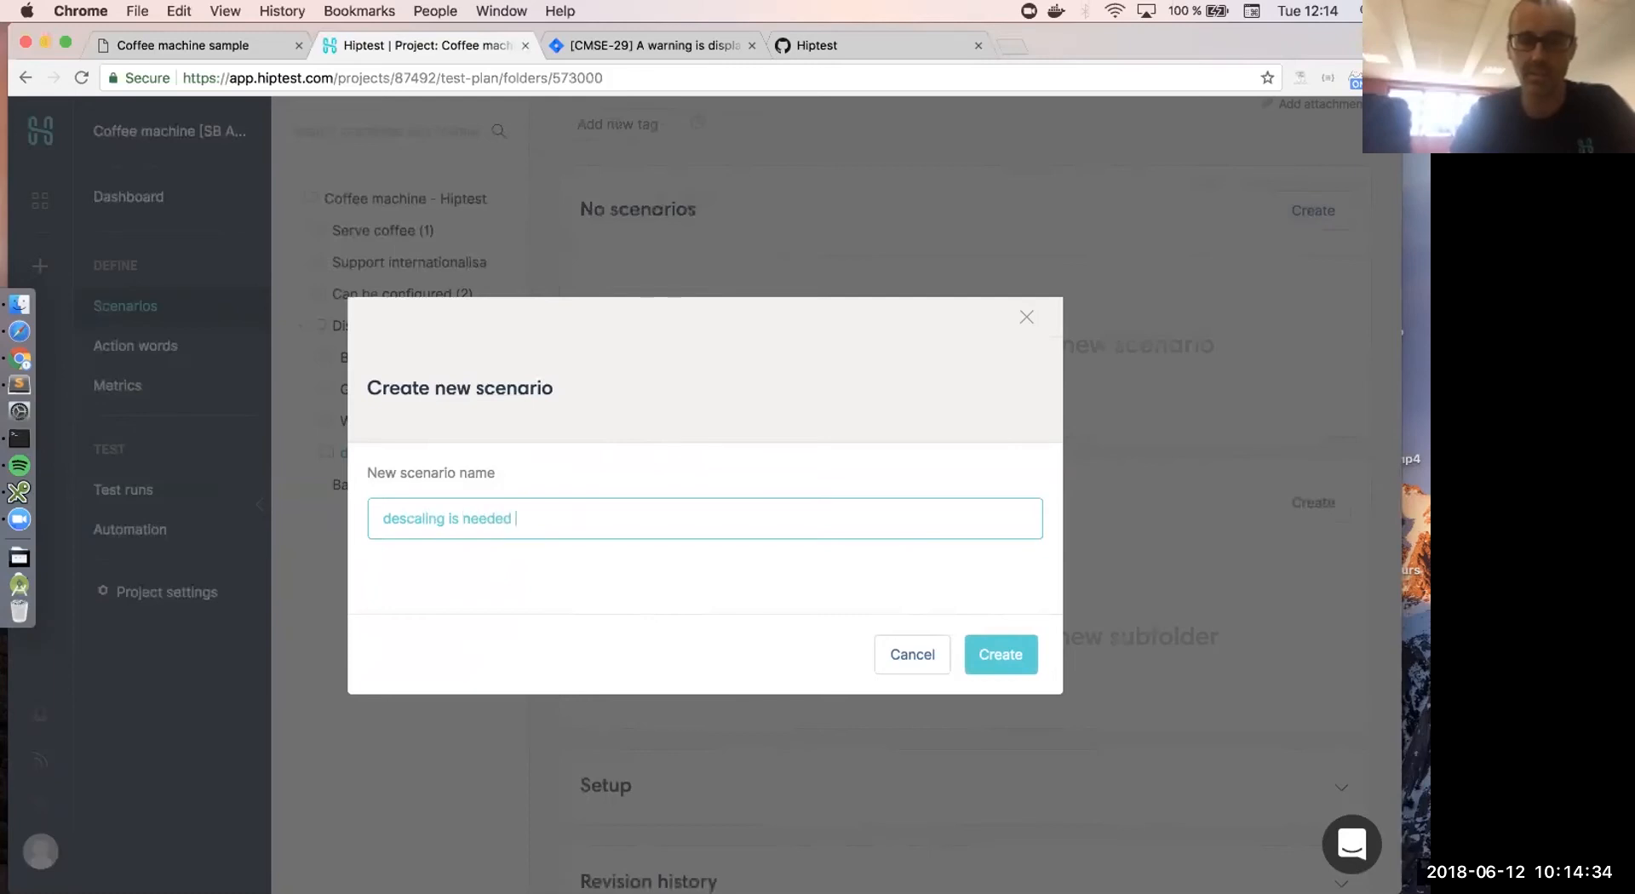
{"action": "type", "text": "after 500 coffees"}
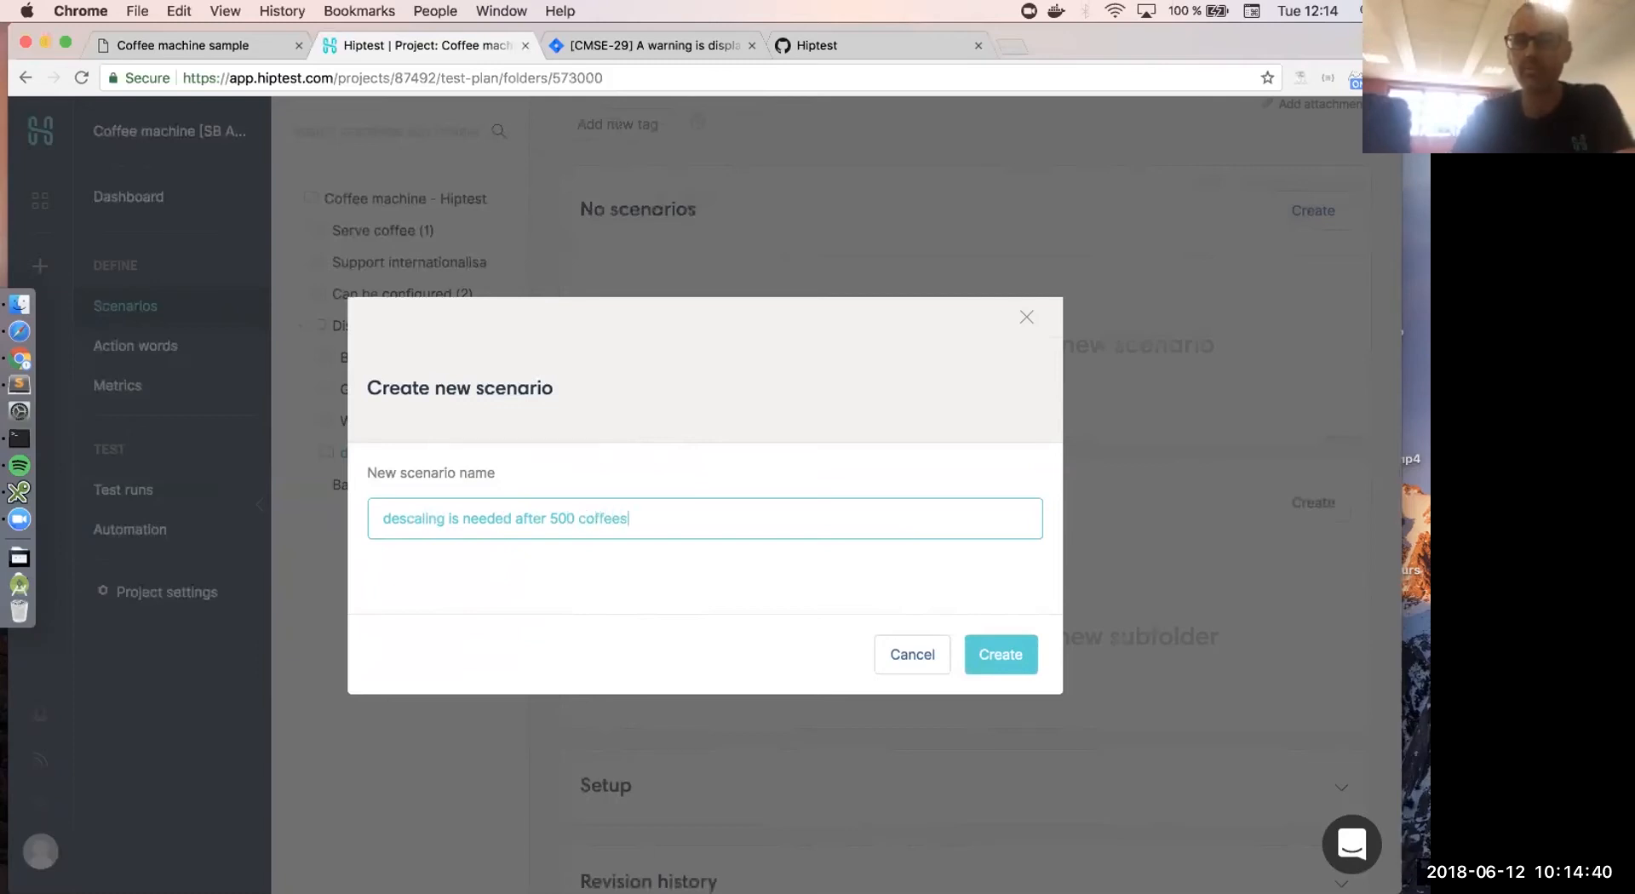
{"action": "key", "text": "Return"}
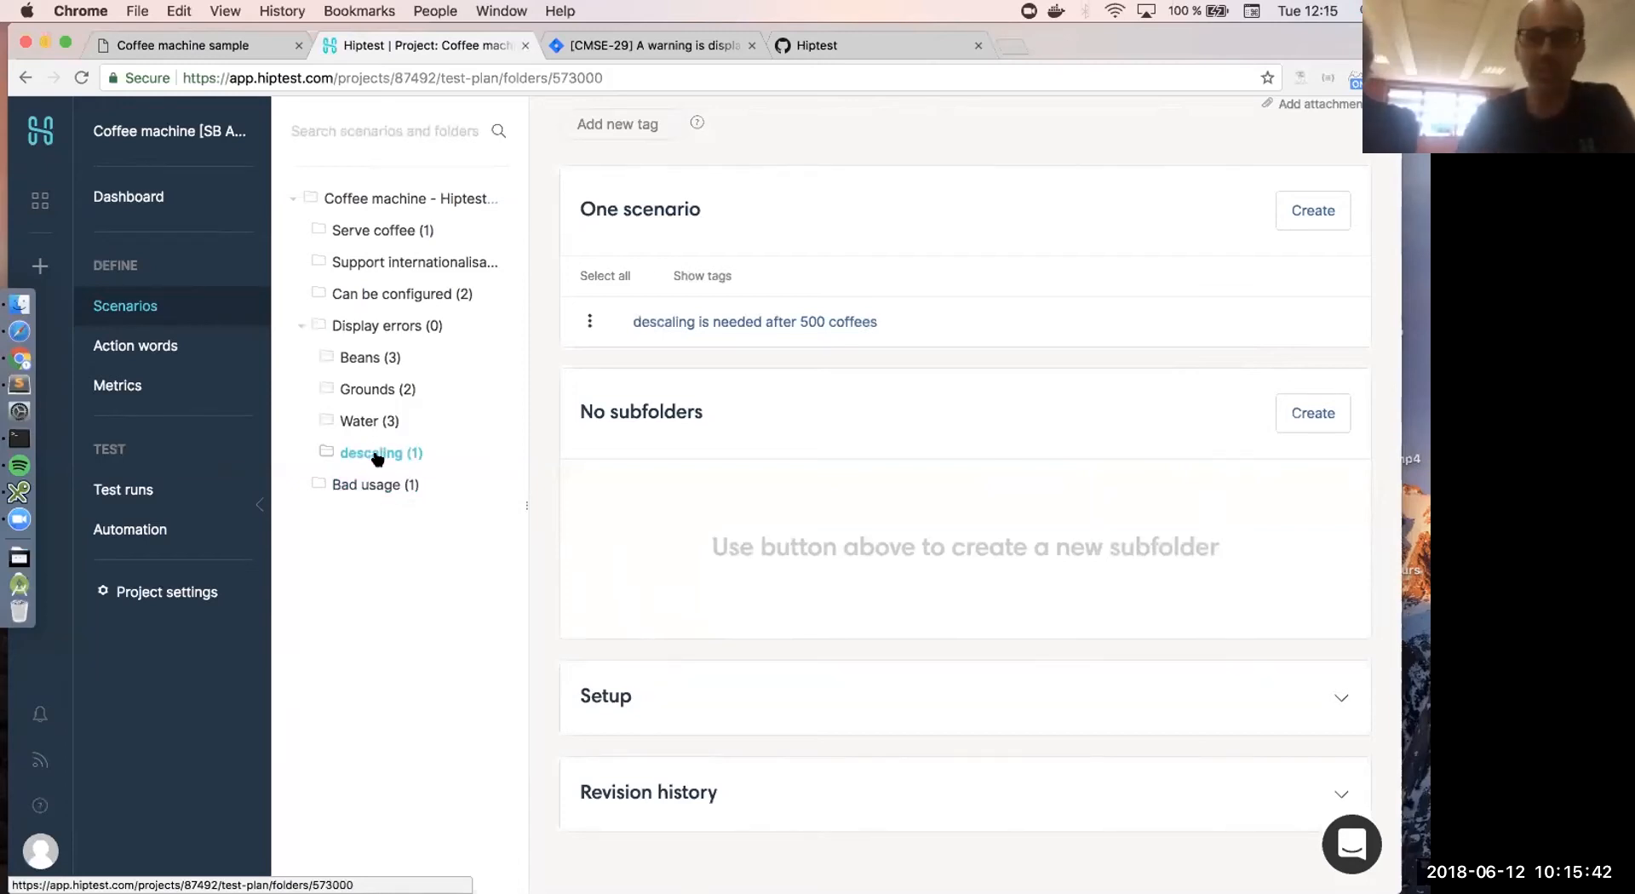
- Link the "descaling is needed after 500 coffees" scenario to JIRA issue CMSE-29 using the scenario's Hiptest URL
{"action": "left_click", "coordinate": [662, 321]}
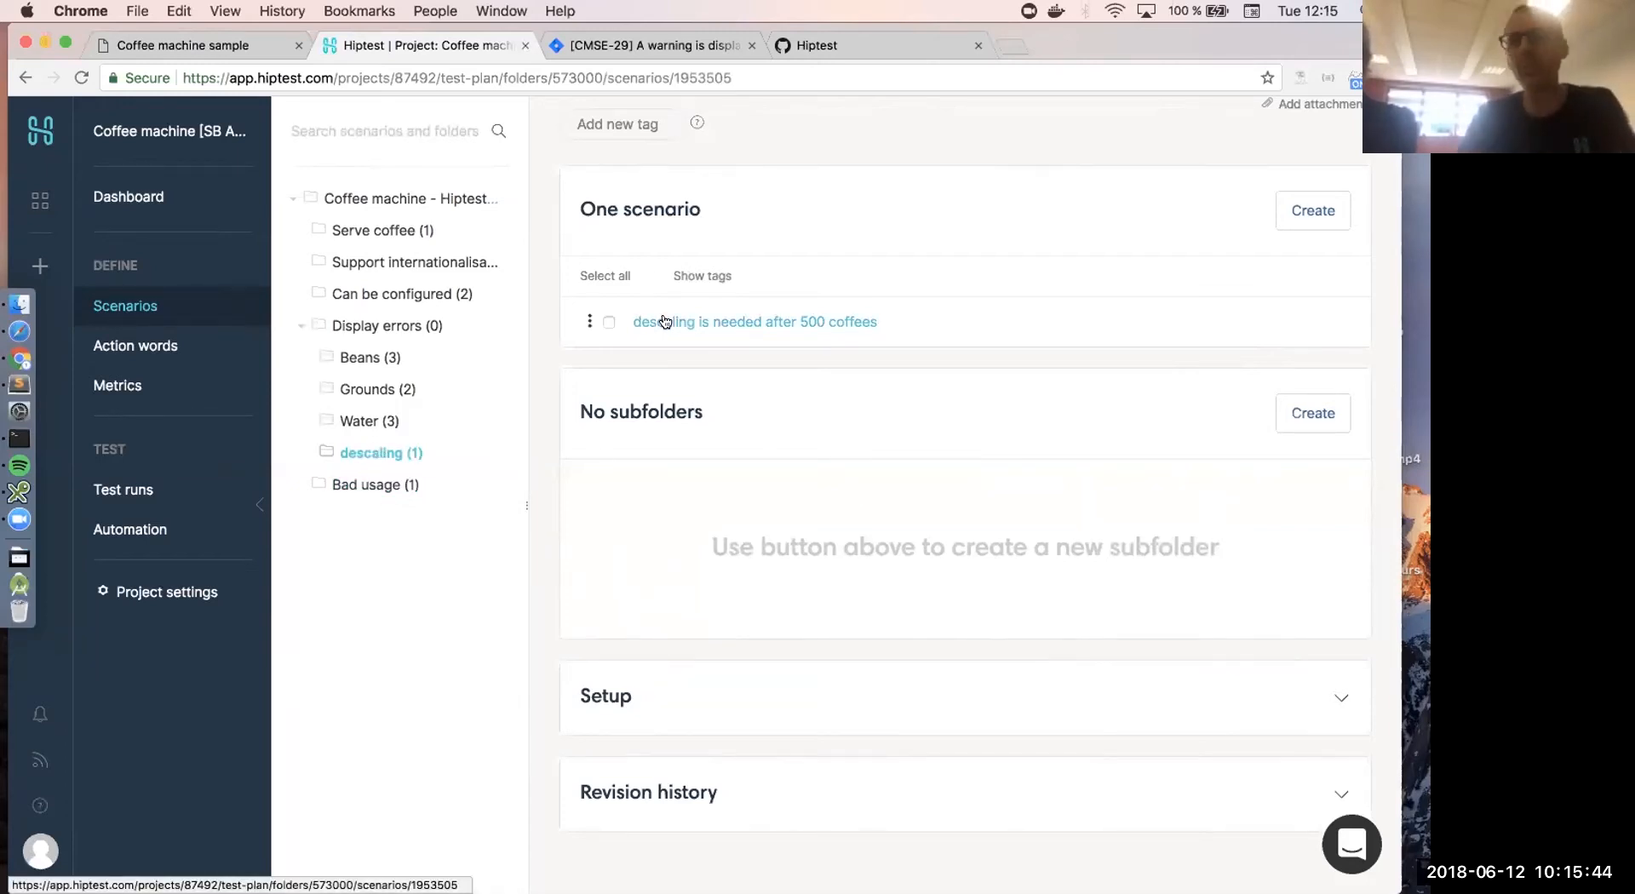
{"action": "scroll", "coordinate": [741, 389], "scroll_direction": "up", "scroll_amount": 4}
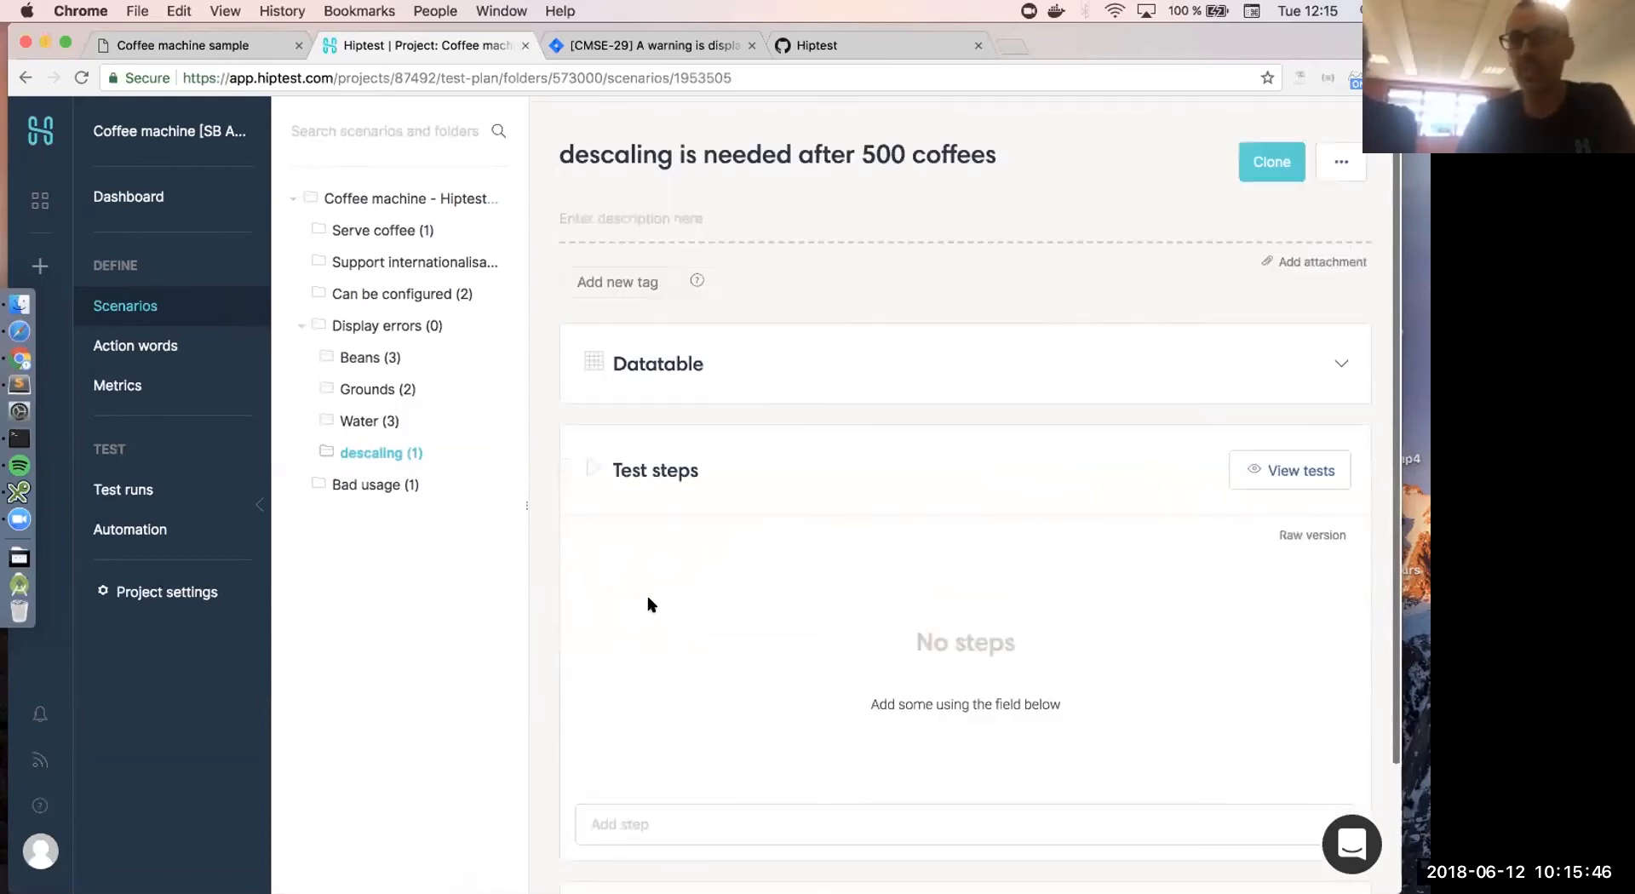
{"action": "scroll", "coordinate": [649, 605], "scroll_direction": "up", "scroll_amount": 1}
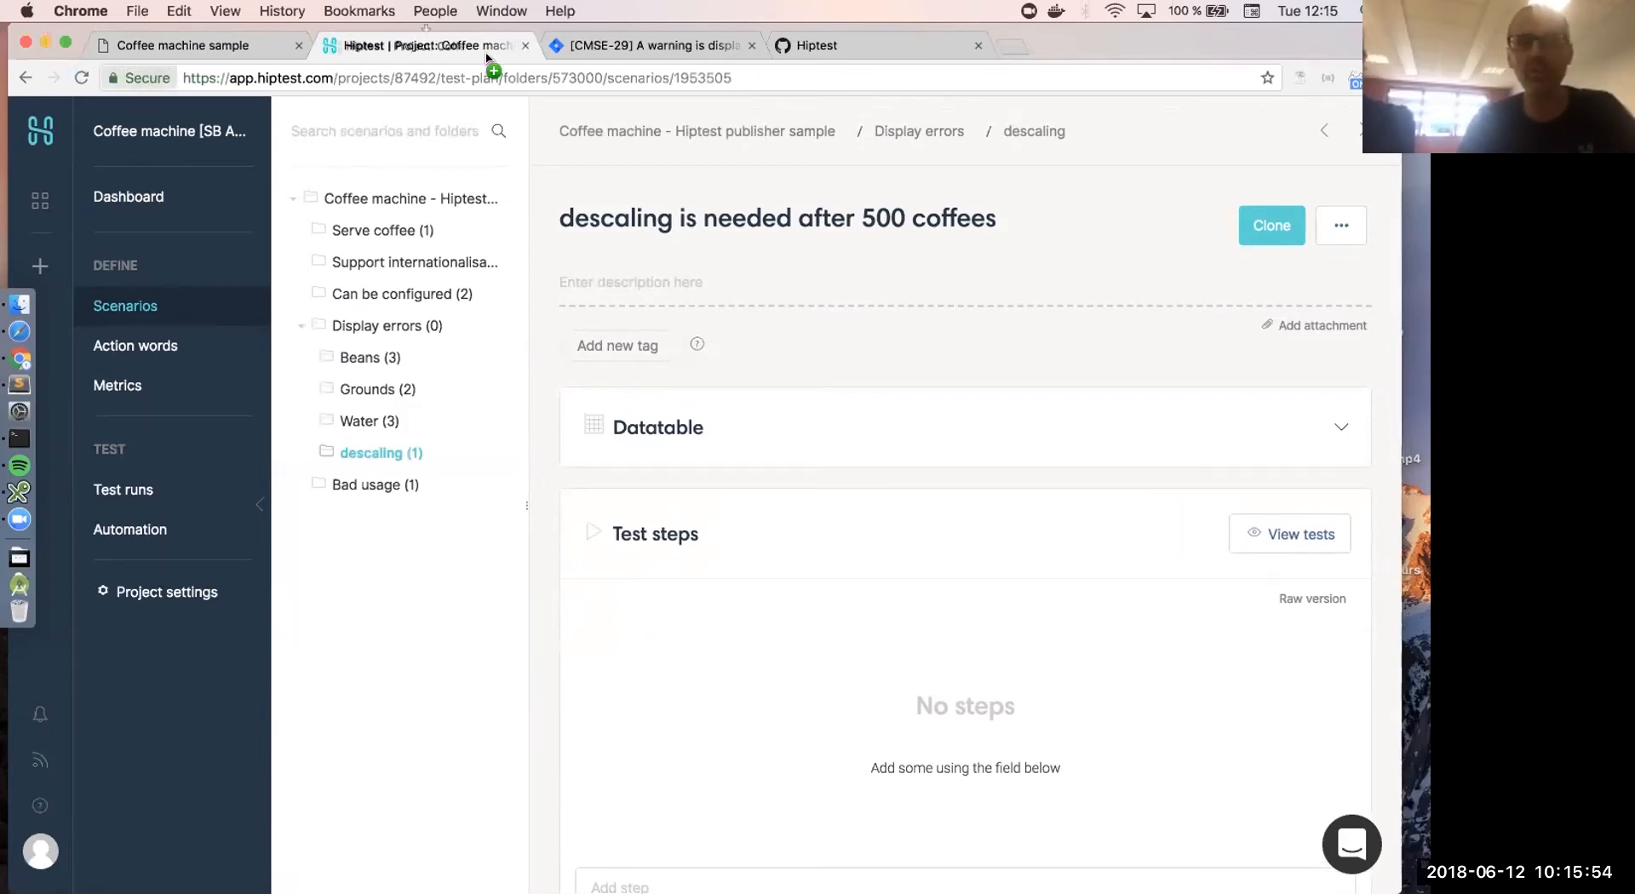
{"action": "left_click", "coordinate": [624, 47]}
{"action": "left_click", "coordinate": [1154, 648]}
{"action": "type", "text": "https://app.hiptest.com/projects/87492/test-plan/folders/573000/scenarios/1953505"}
{"action": "left_click", "coordinate": [1142, 677]}
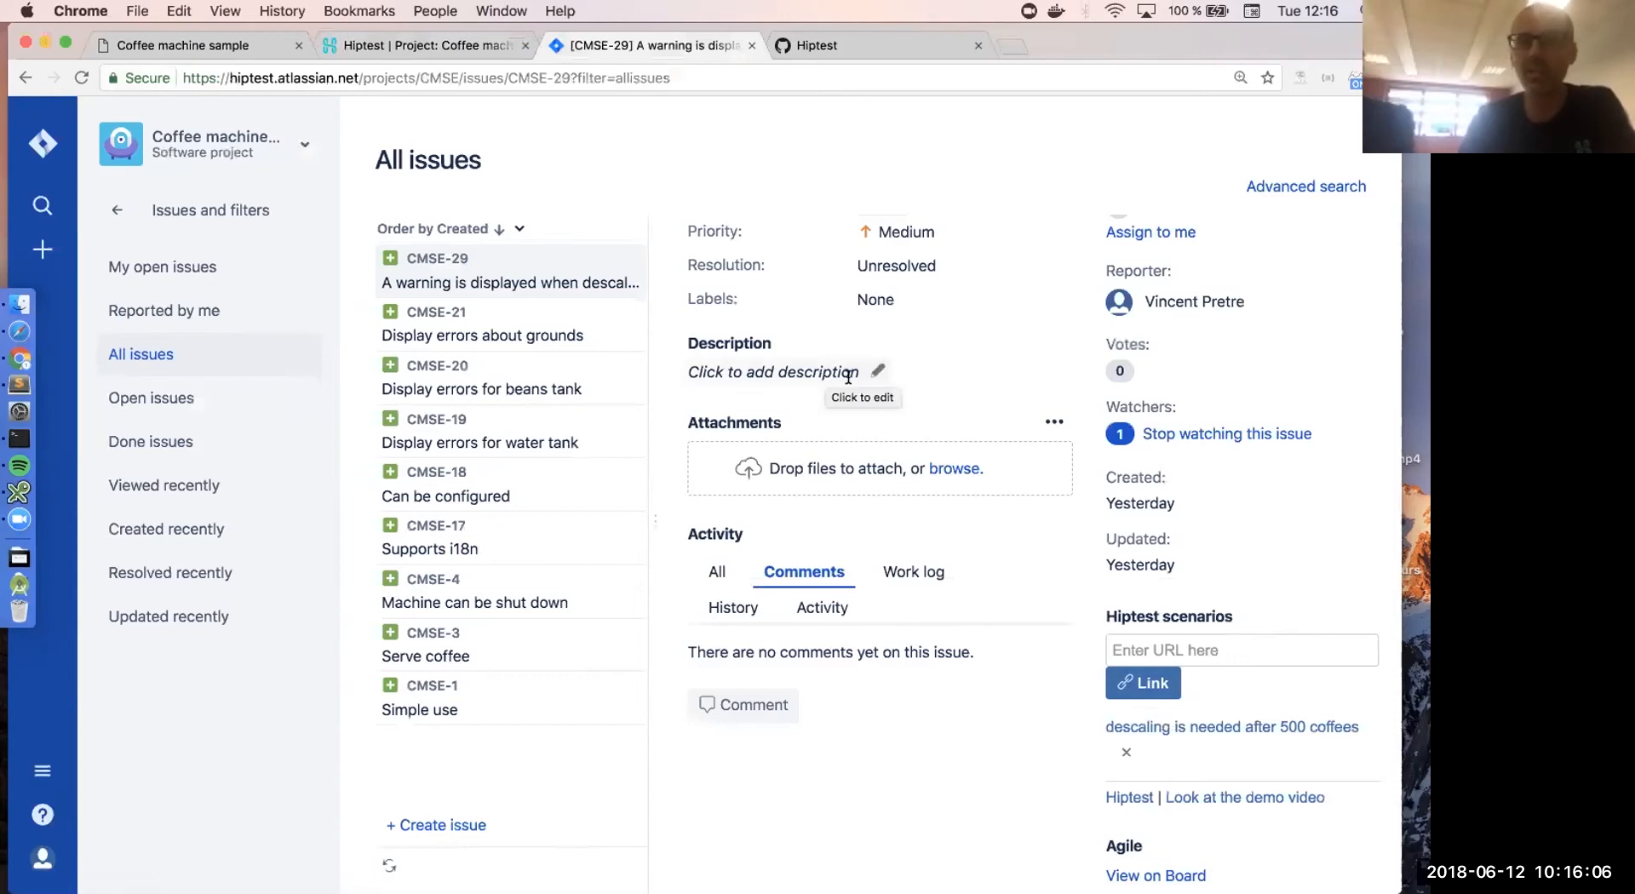
- Open the linked "descaling is needed after 500 coffees" scenario in Hiptest from JIRA issue CMSE-29
{"action": "scroll", "coordinate": [847, 373], "scroll_direction": "up", "scroll_amount": 5}
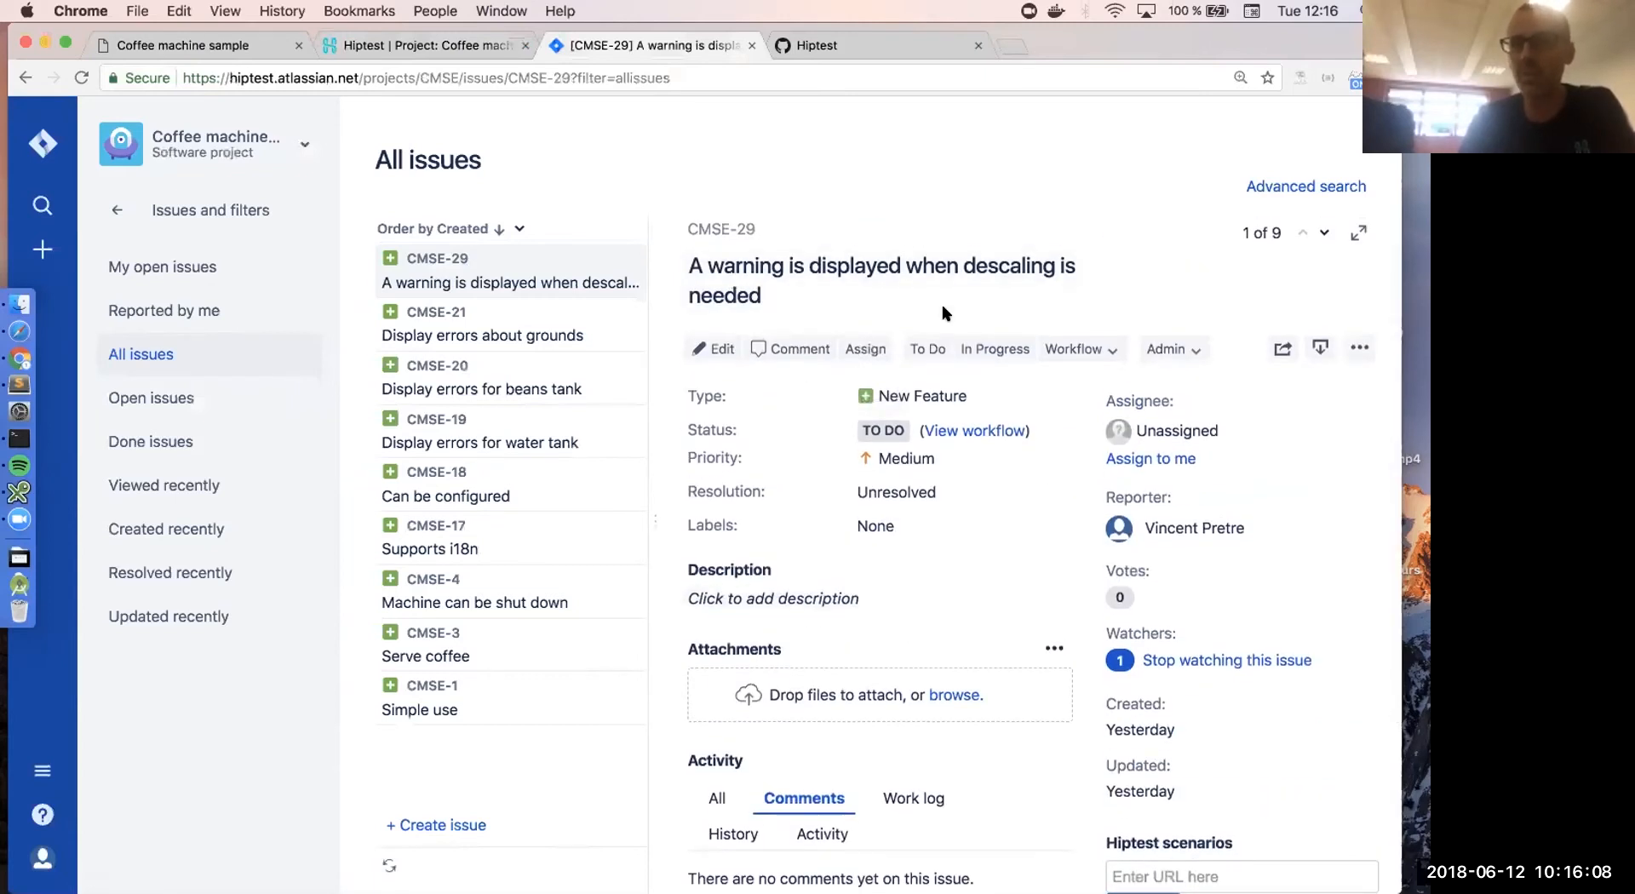
{"action": "scroll", "coordinate": [954, 383], "scroll_direction": "down", "scroll_amount": 5}
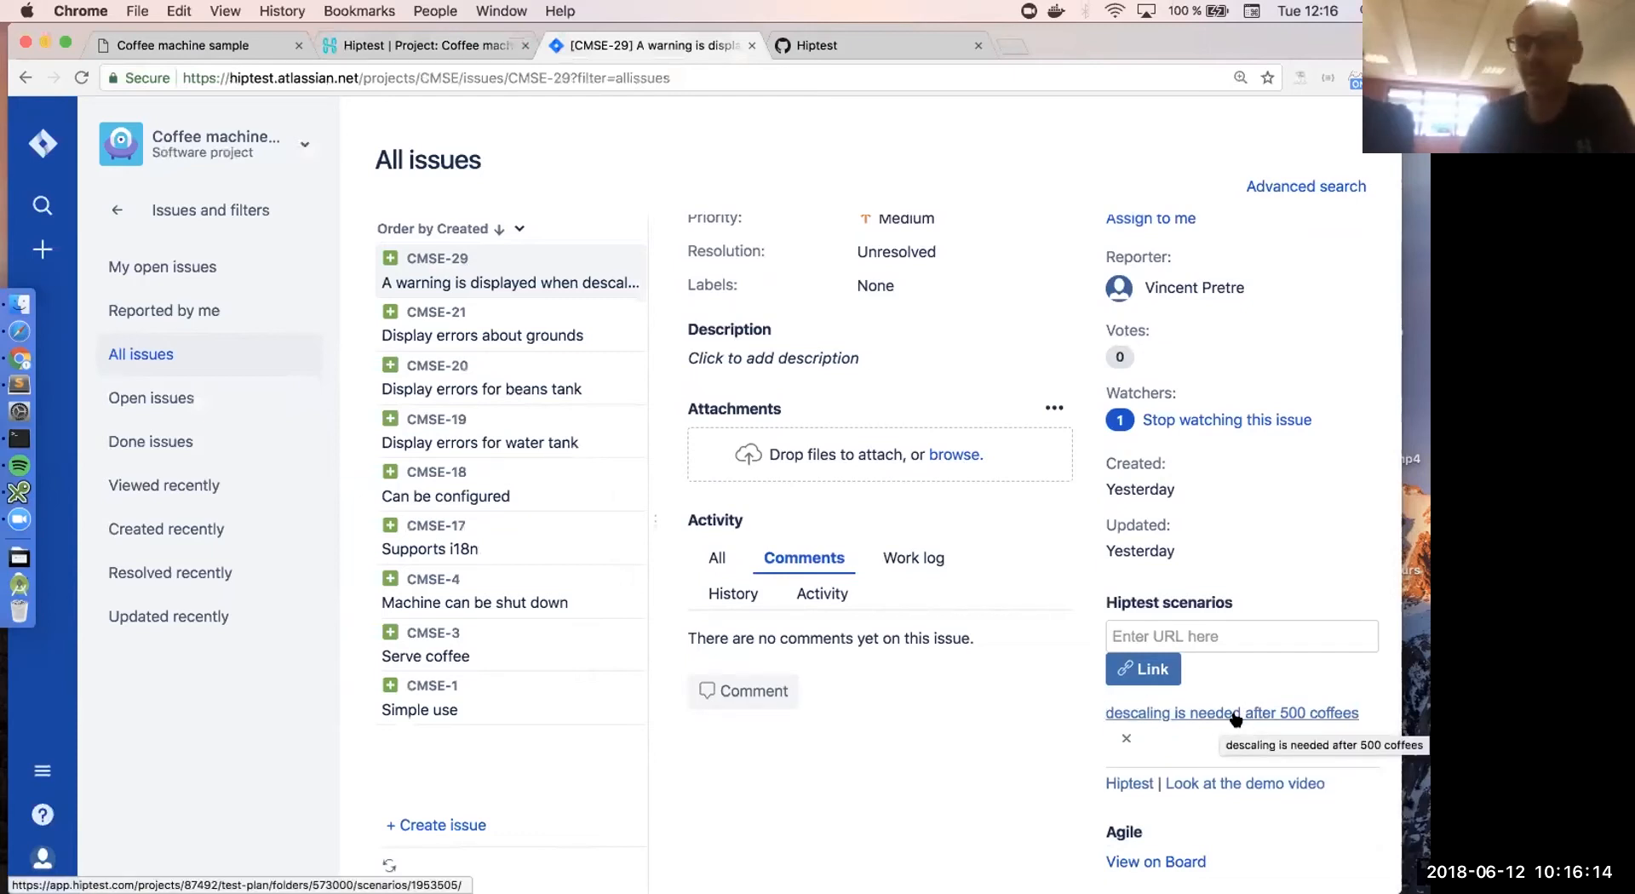
{"action": "left_click", "coordinate": [1182, 712]}
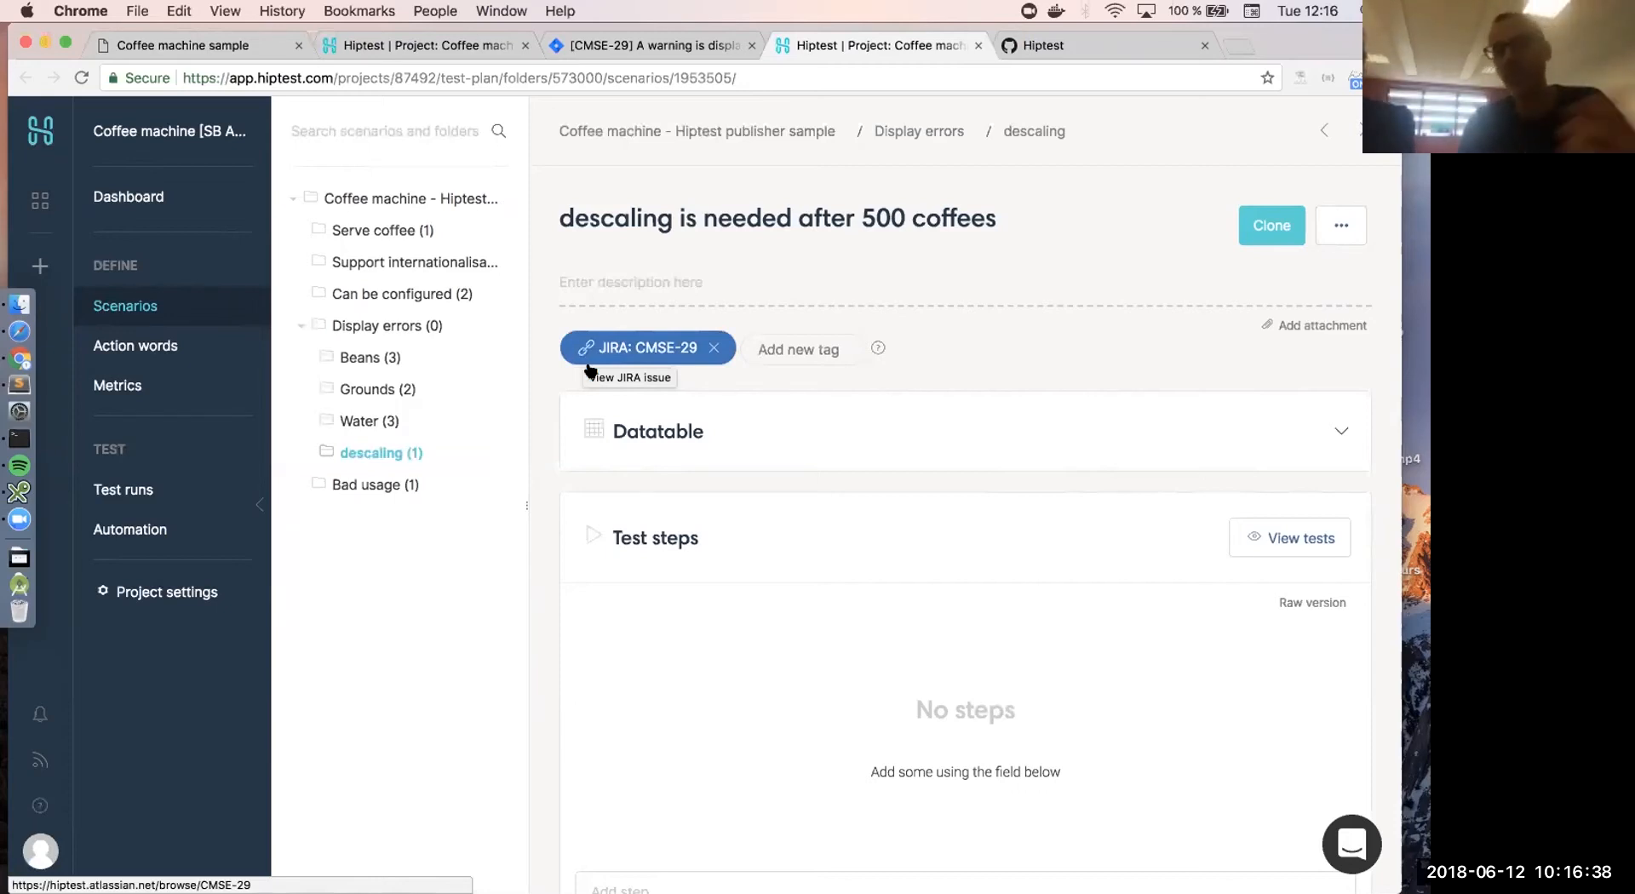
- Add the first test step "Given the coffee machine is started" to the scenario, reusing the existing suggested action word
{"action": "scroll", "coordinate": [680, 522], "scroll_direction": "down", "scroll_amount": 3}
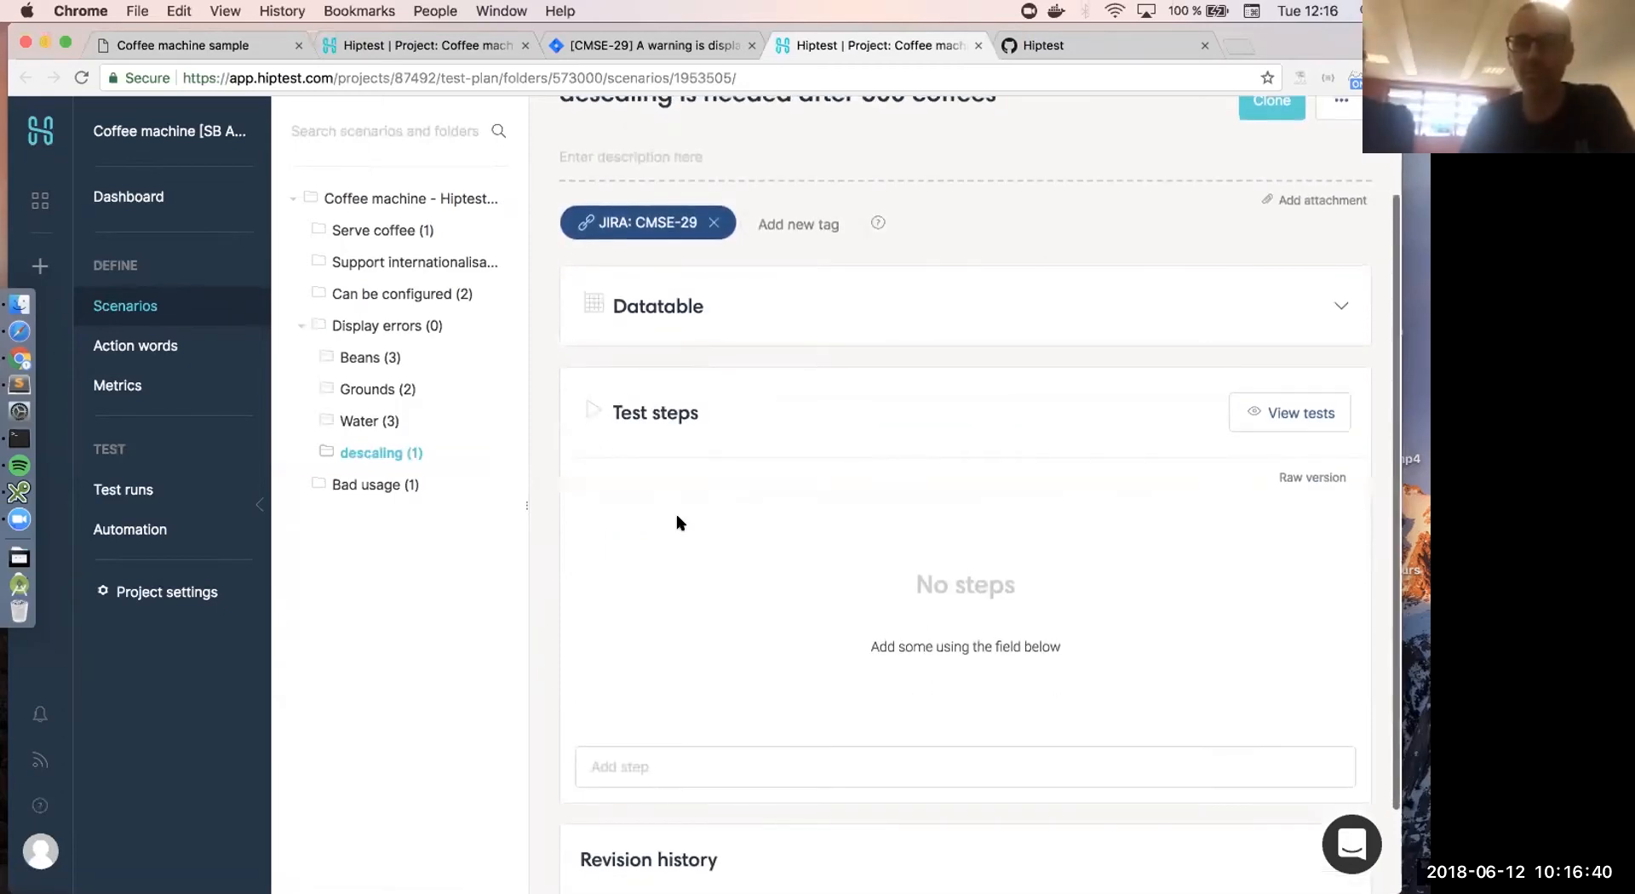
{"action": "left_click", "coordinate": [663, 757]}
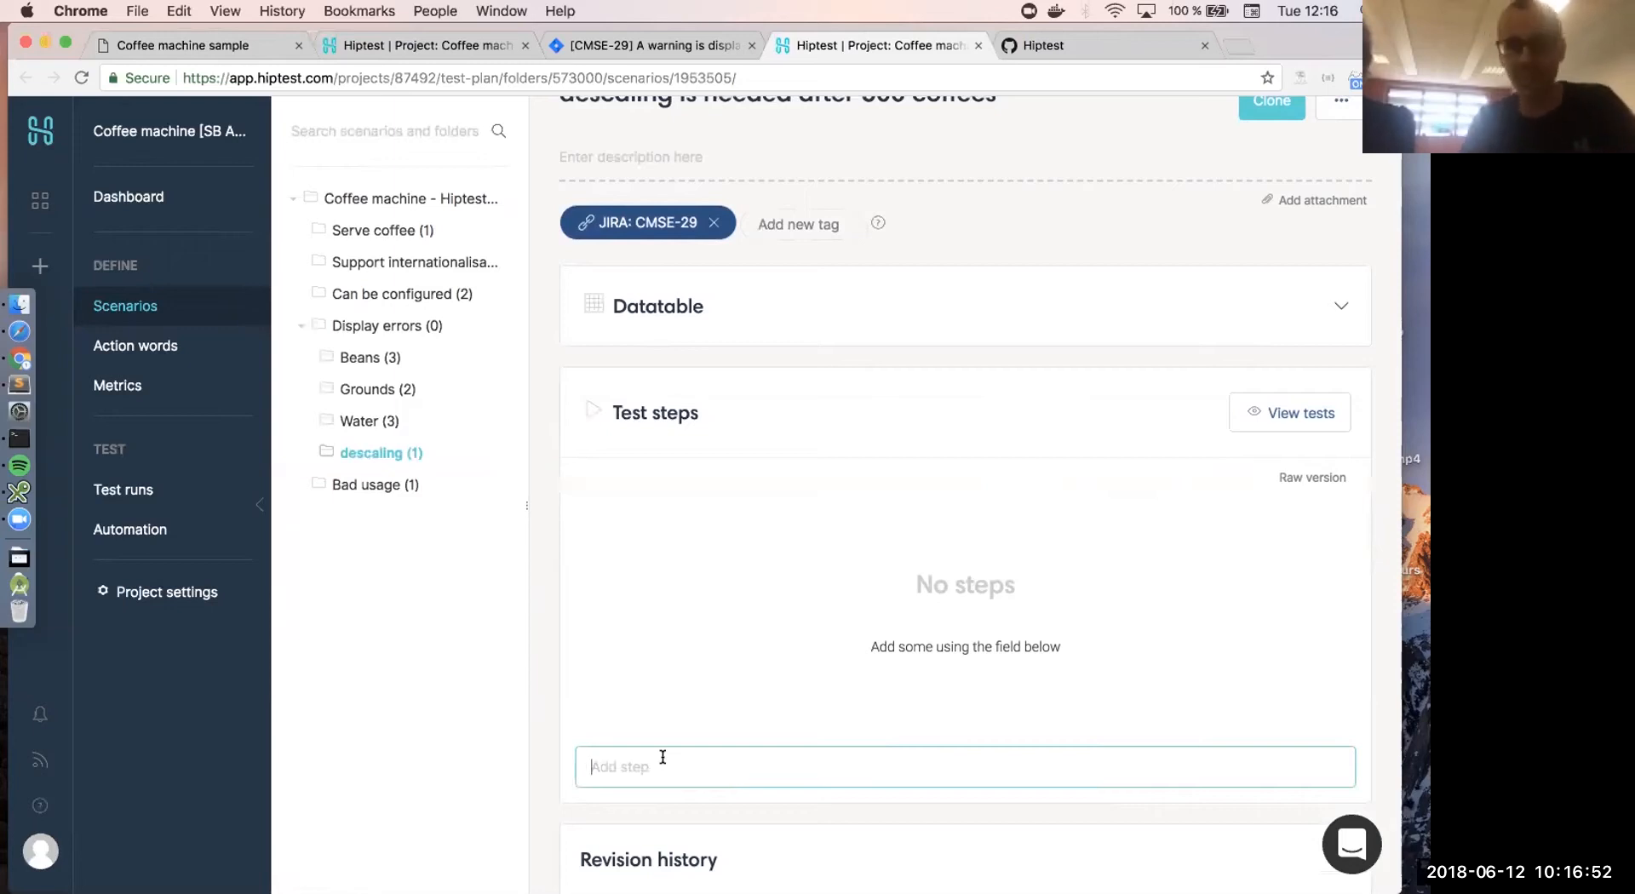
{"action": "type", "text": "G"}
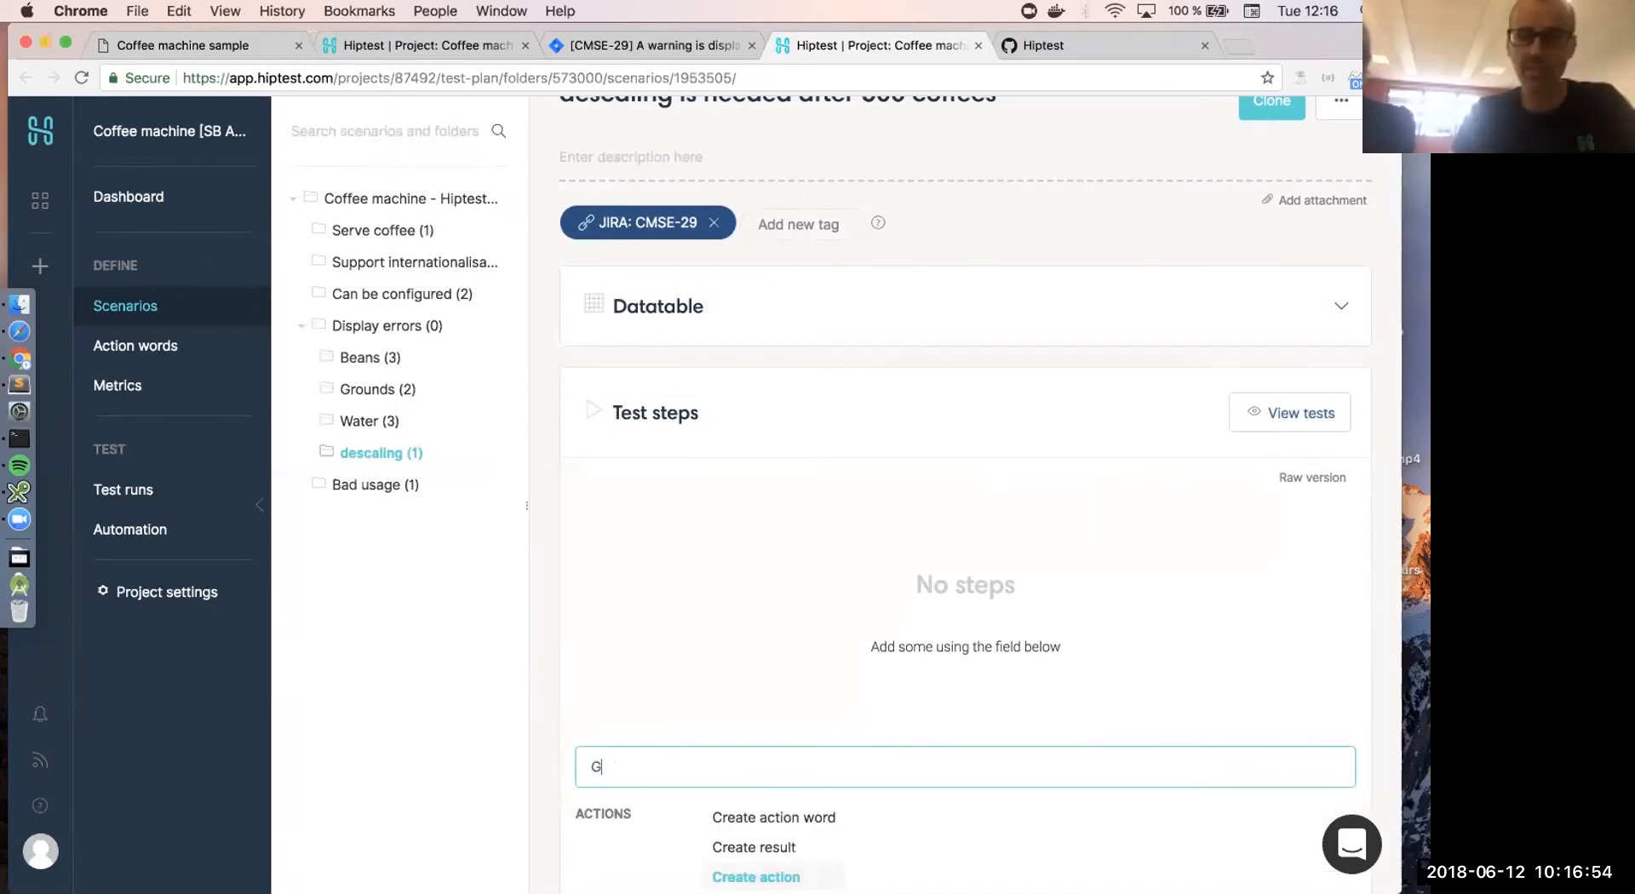
{"action": "type", "text": "iven "}
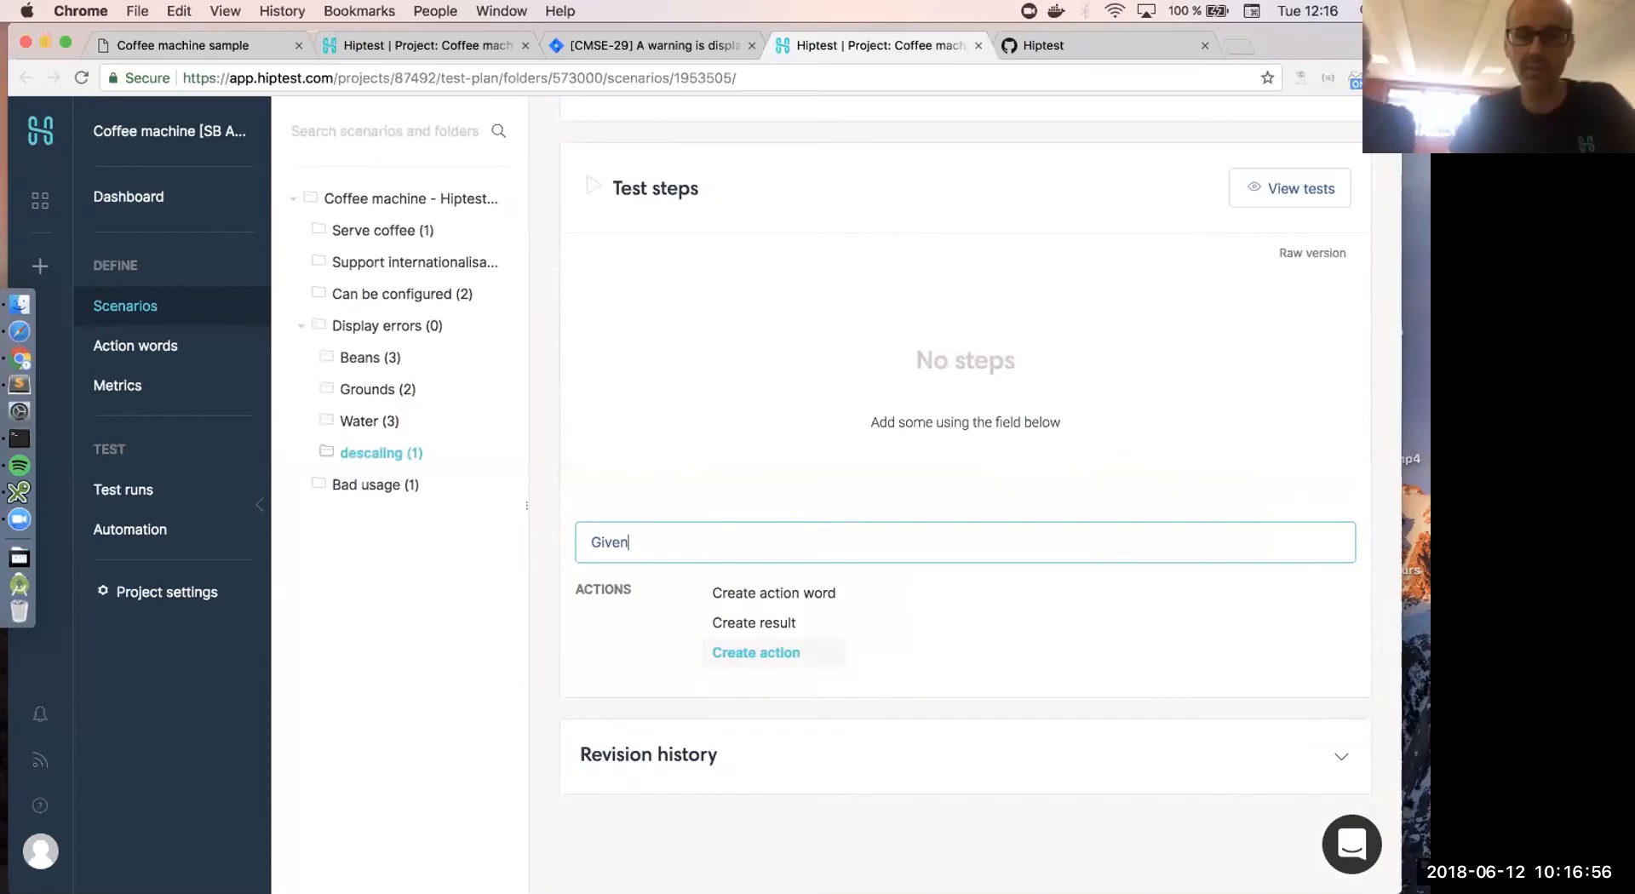
{"action": "type", "text": "t"}
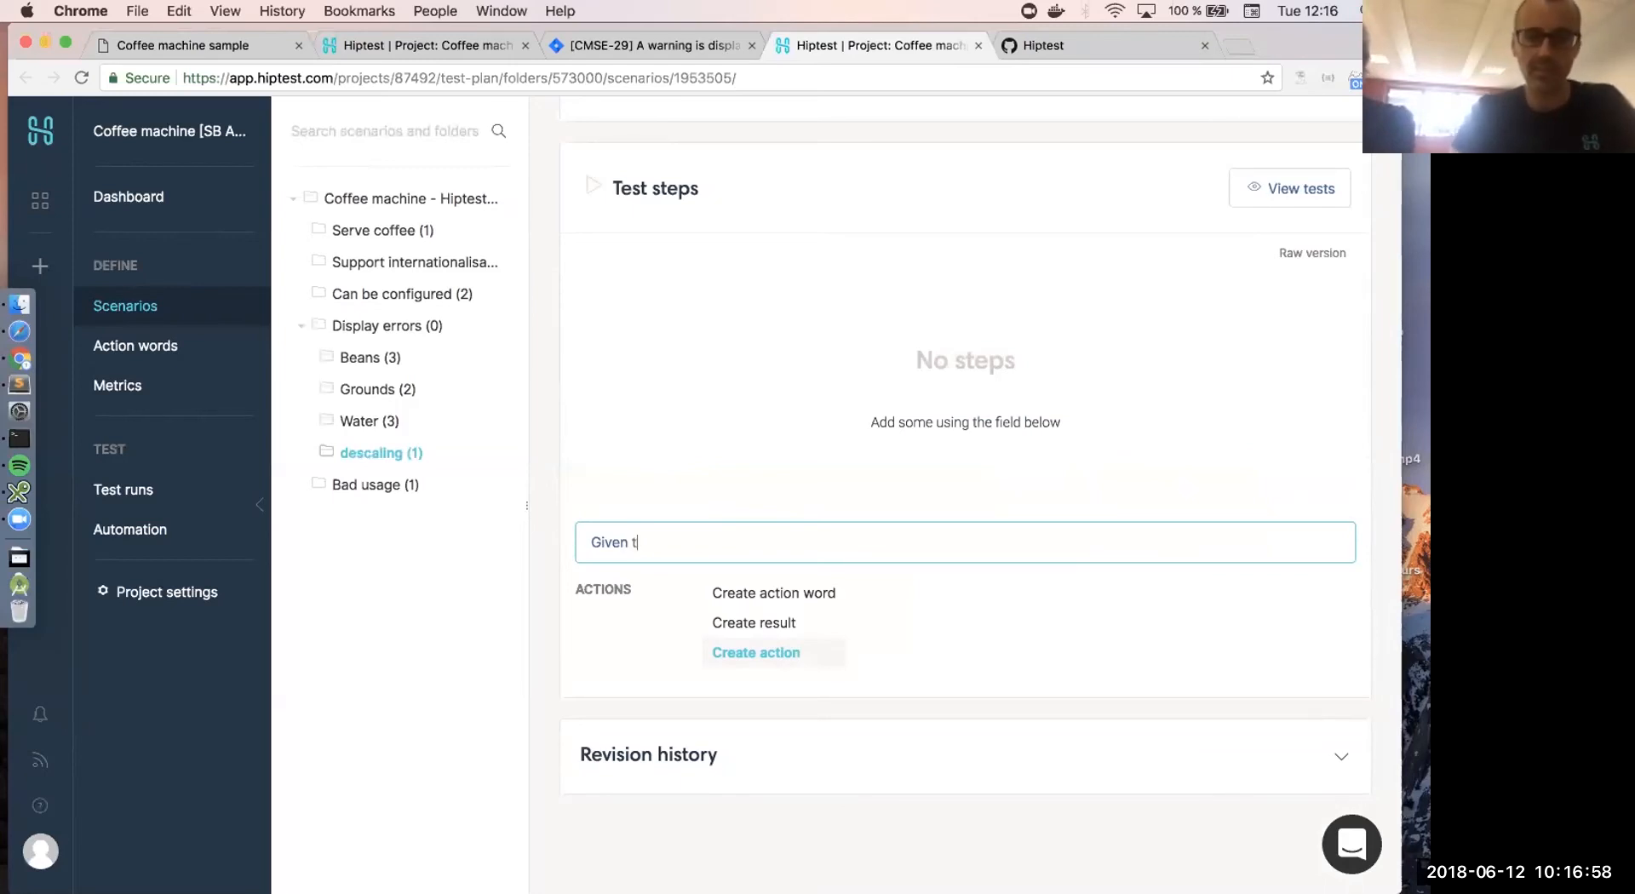
{"action": "type", "text": "he c"}
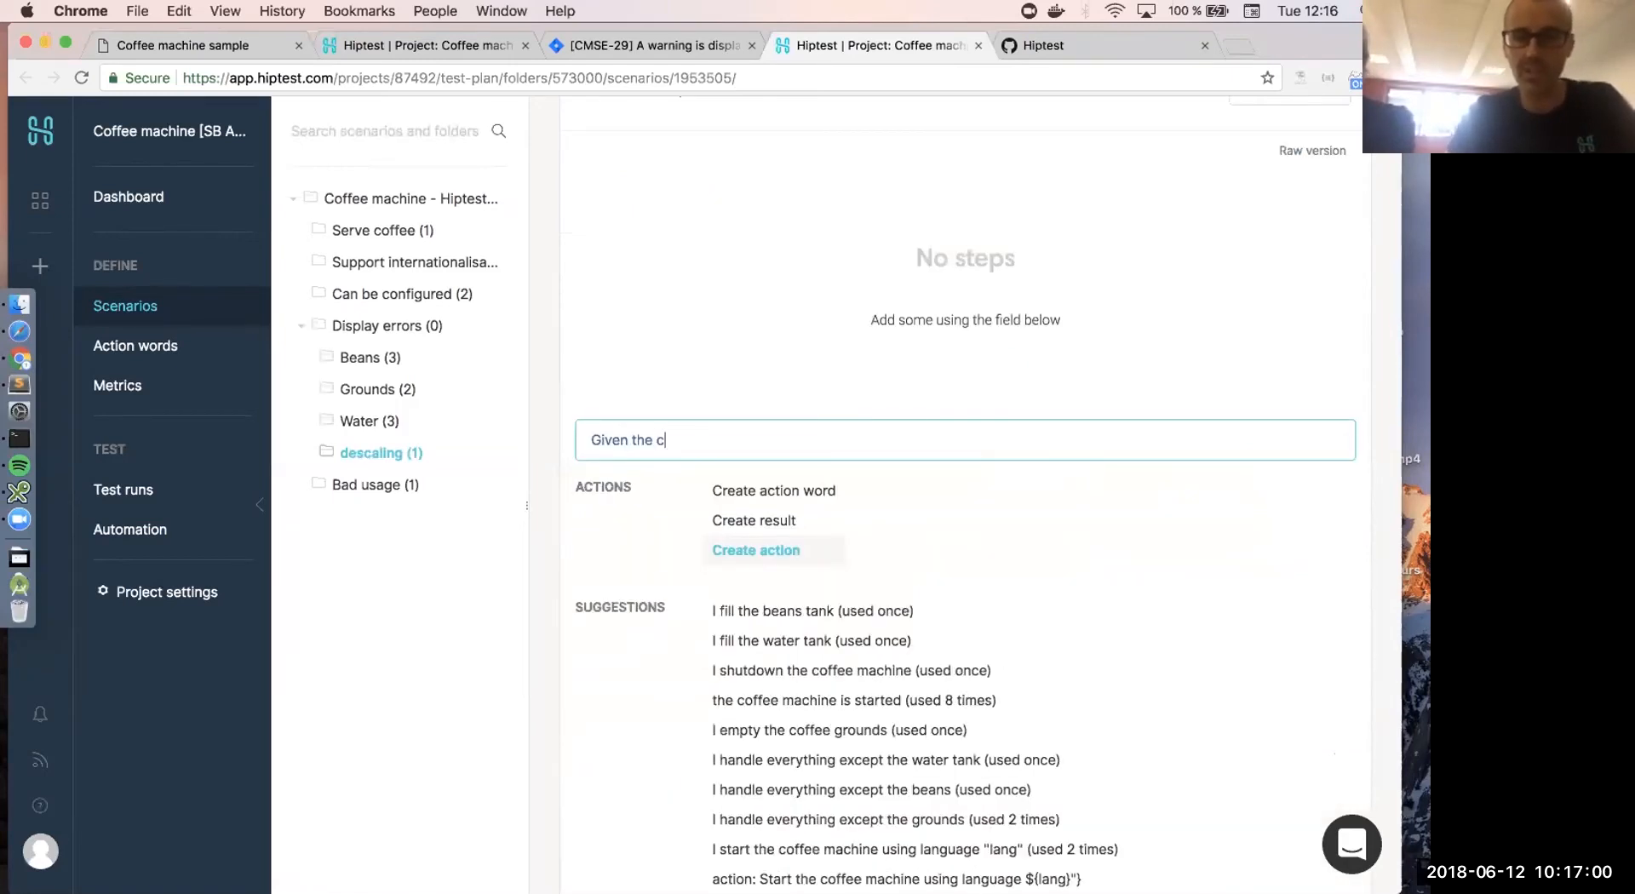
{"action": "type", "text": "offe"}
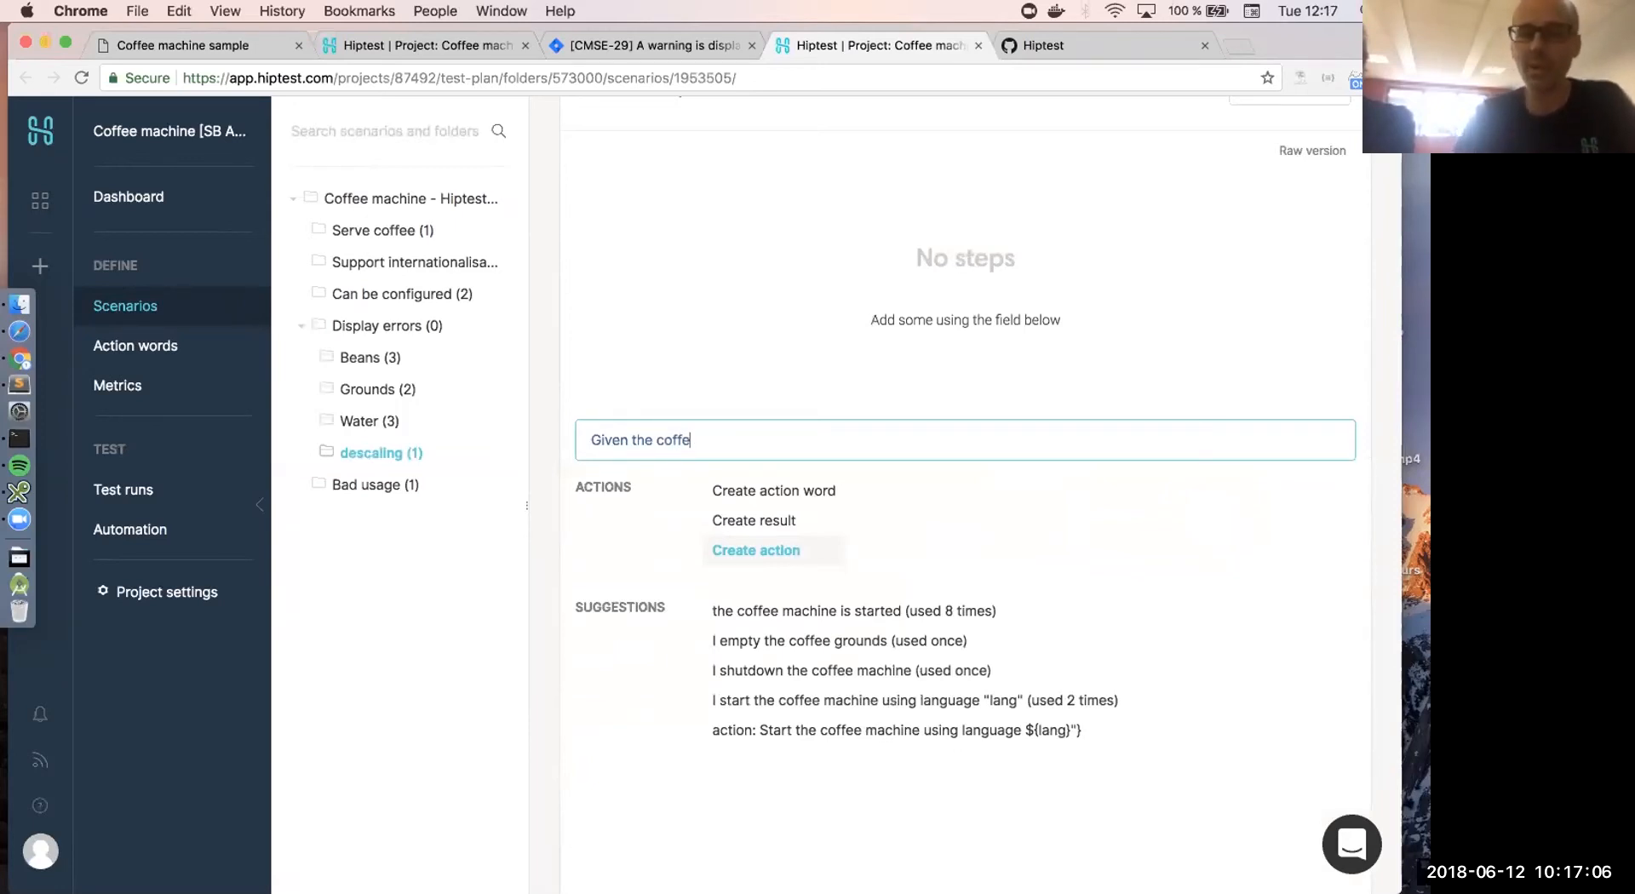
{"action": "key", "text": "Down"}
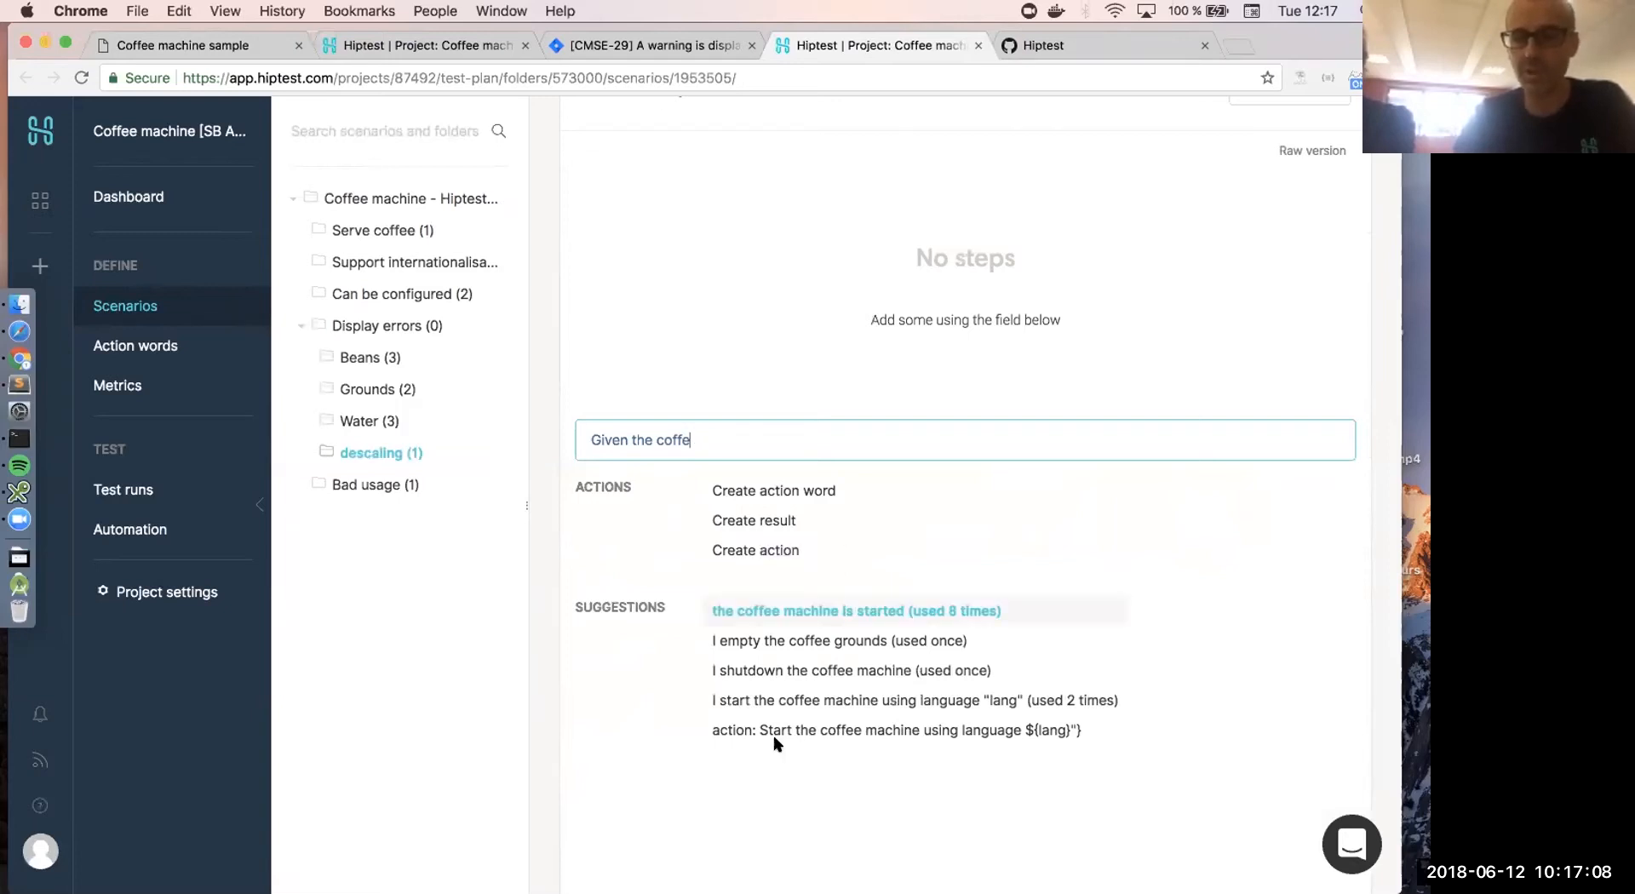
{"action": "left_click", "coordinate": [743, 615]}
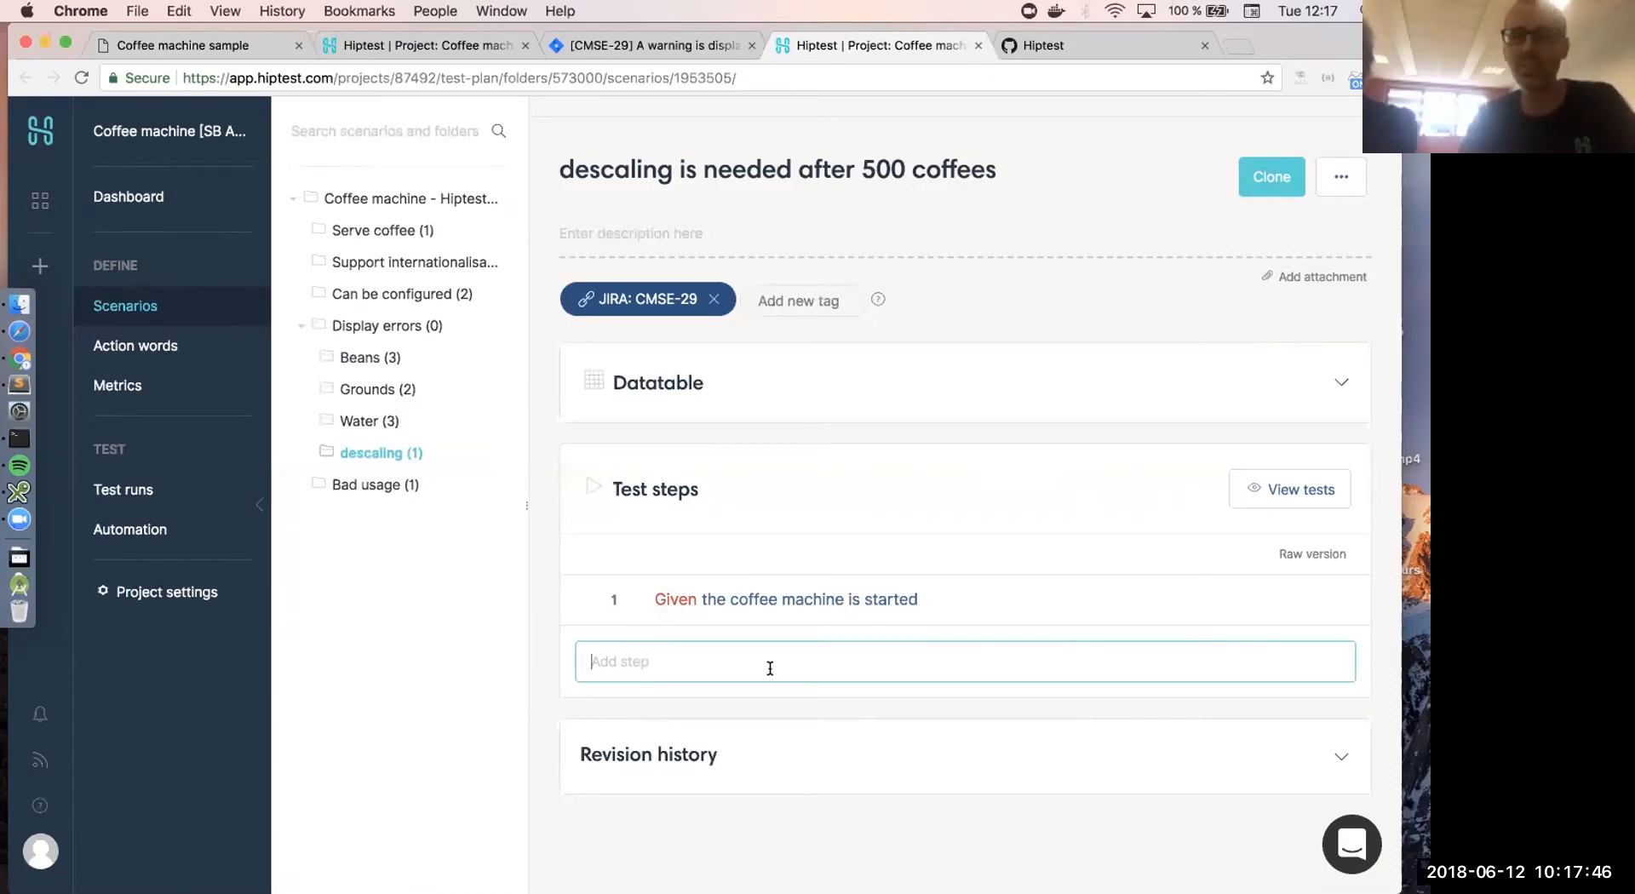
- Add the existing action words "I handle water tank", "I handle beans" and "I handle coffee grounds" as three consecutive "and" steps
{"action": "type", "text": "and "}
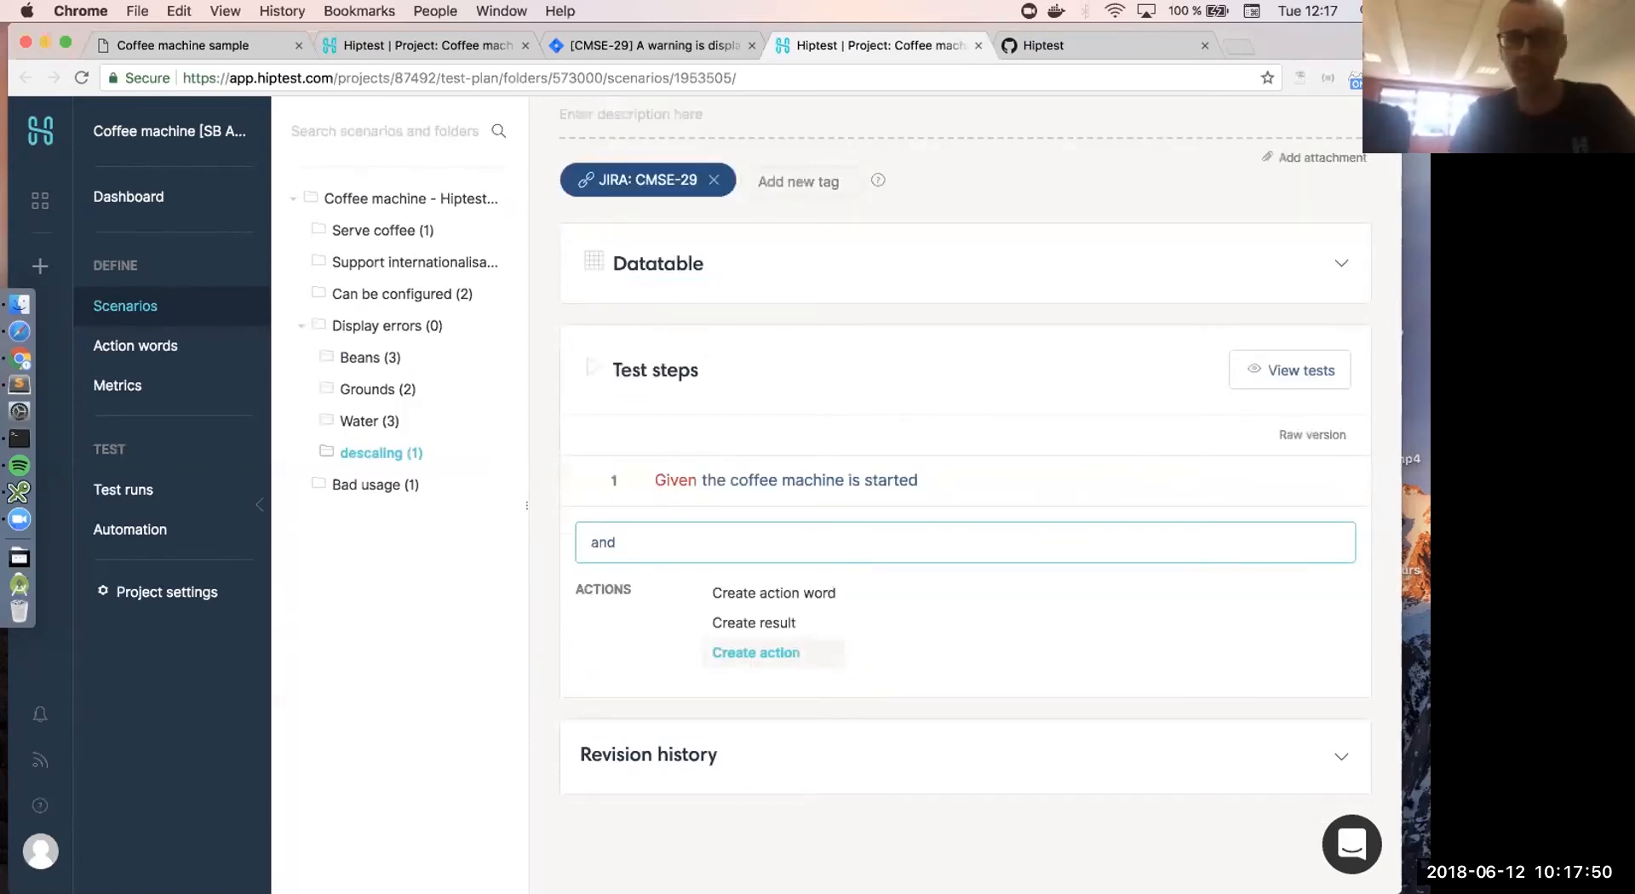
{"action": "type", "text": "I han"}
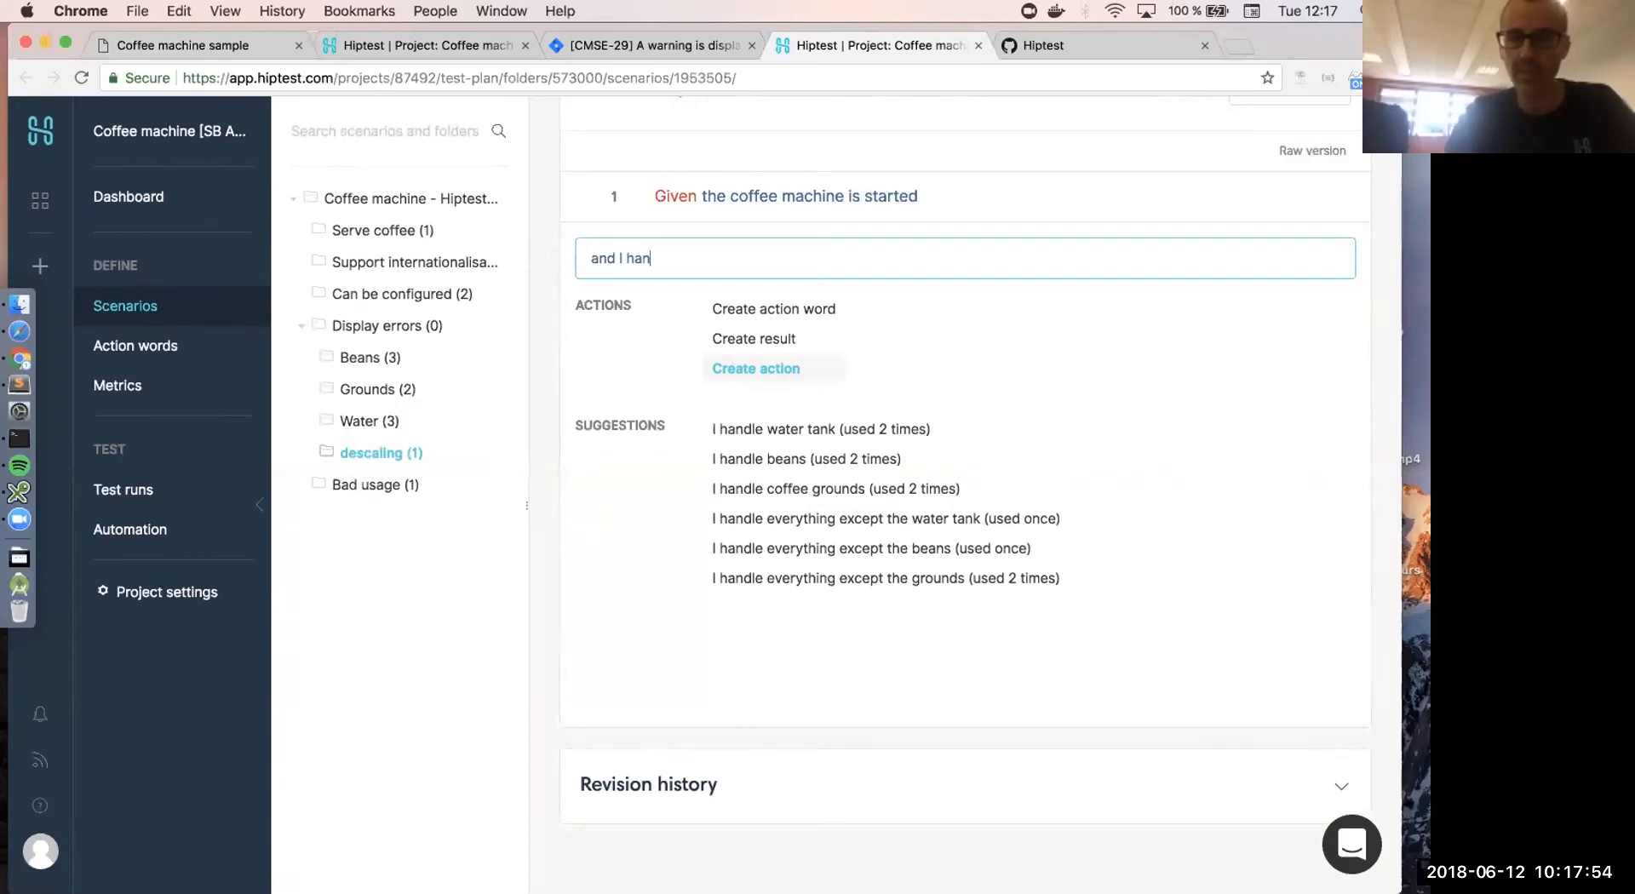
{"action": "left_click", "coordinate": [777, 431]}
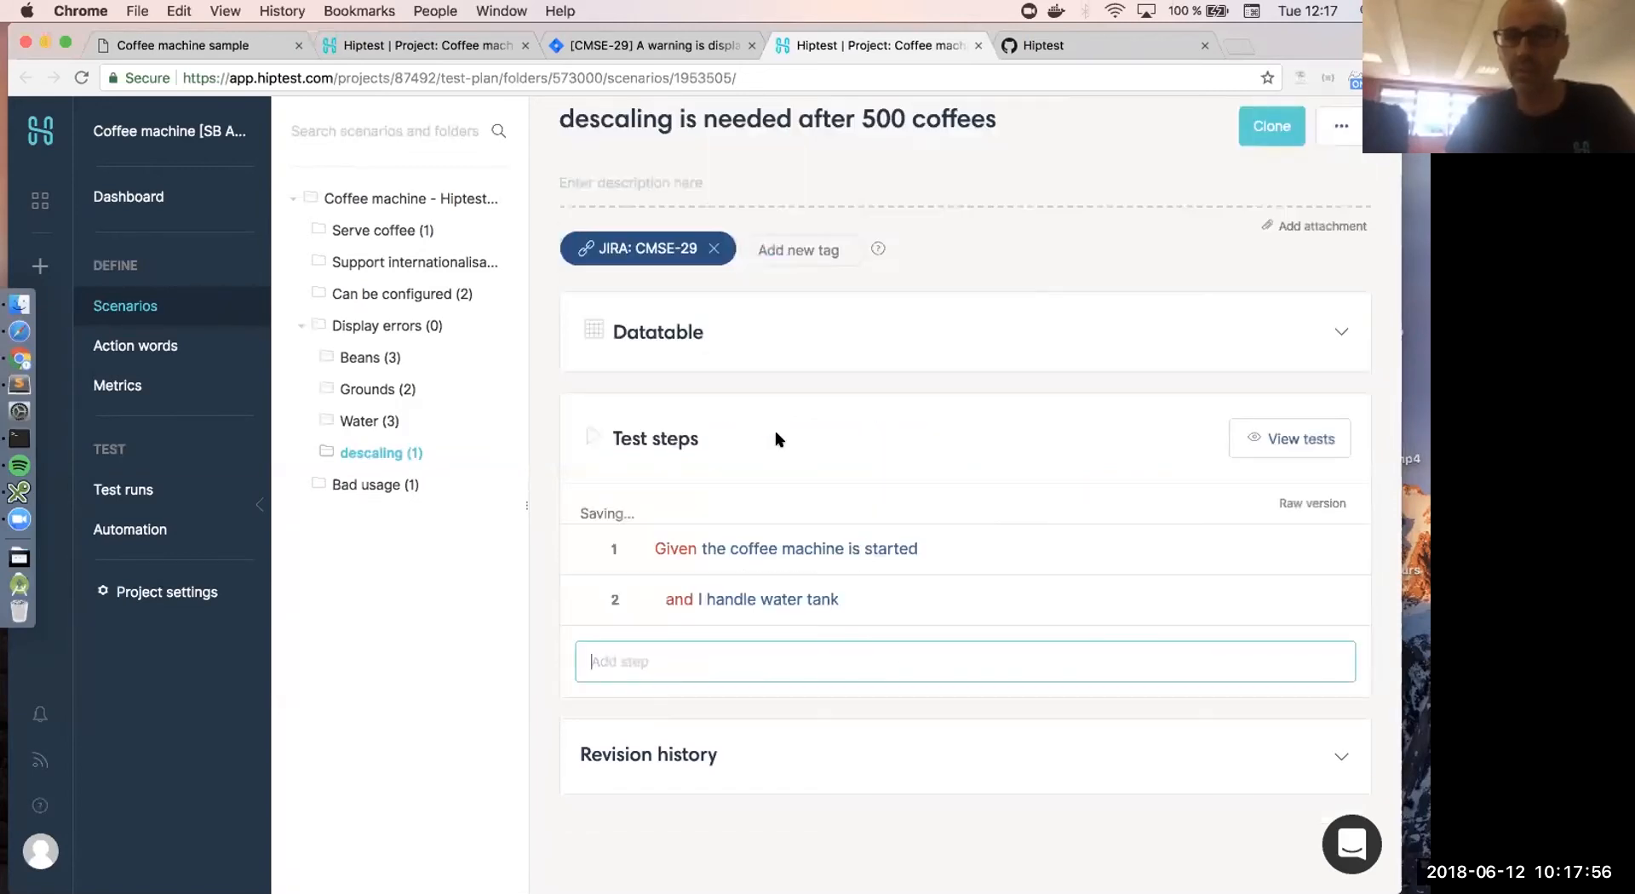
{"action": "type", "text": "and I "}
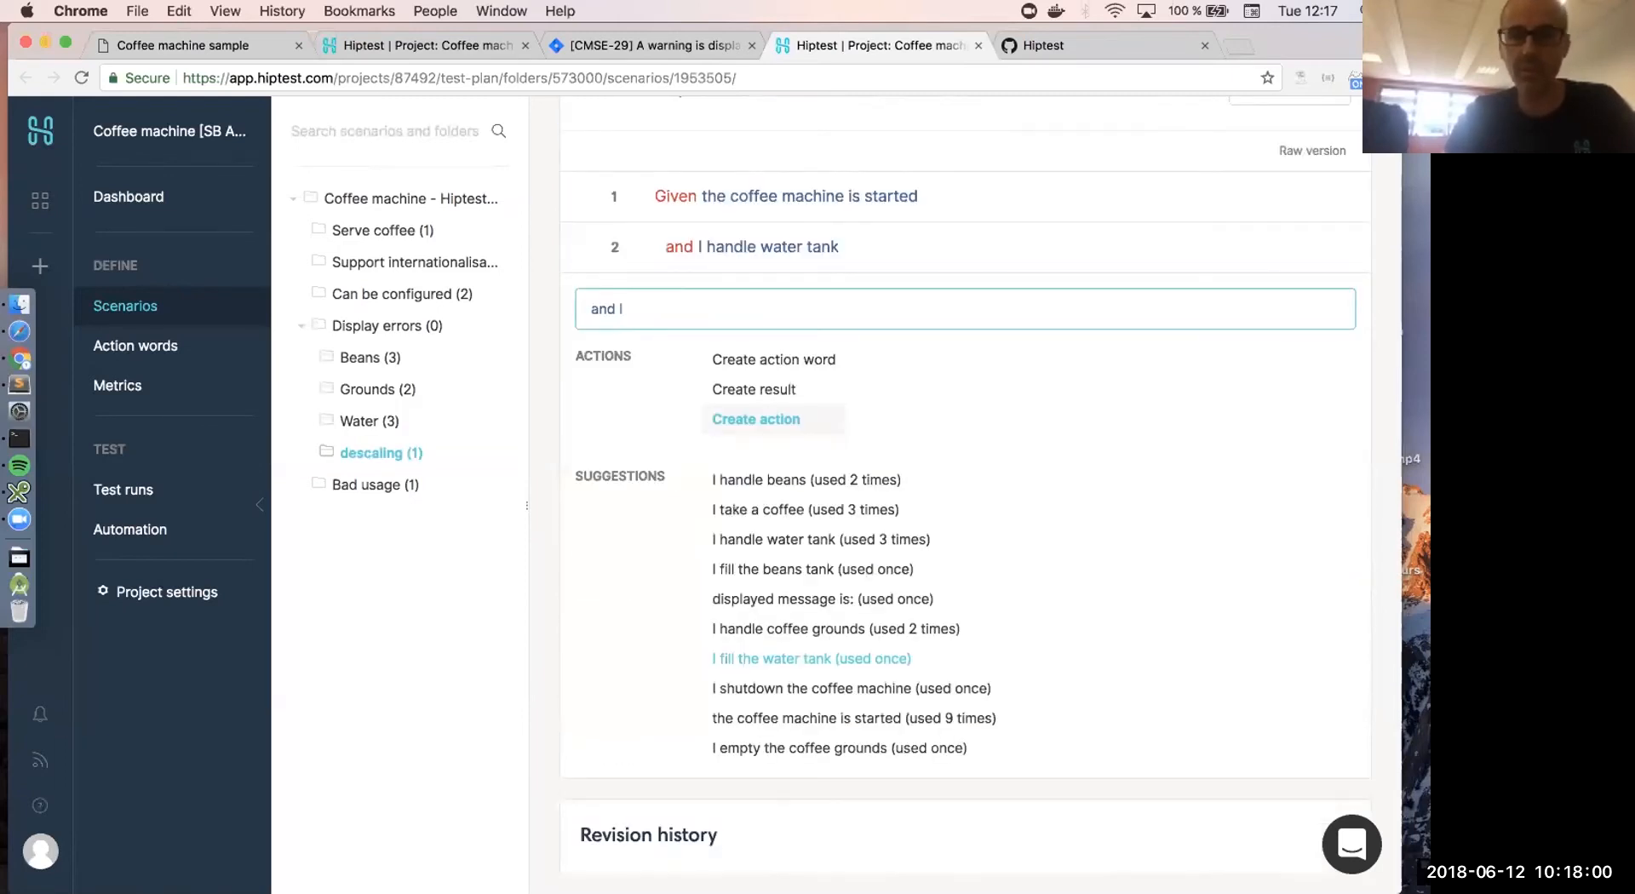
{"action": "type", "text": "handl"}
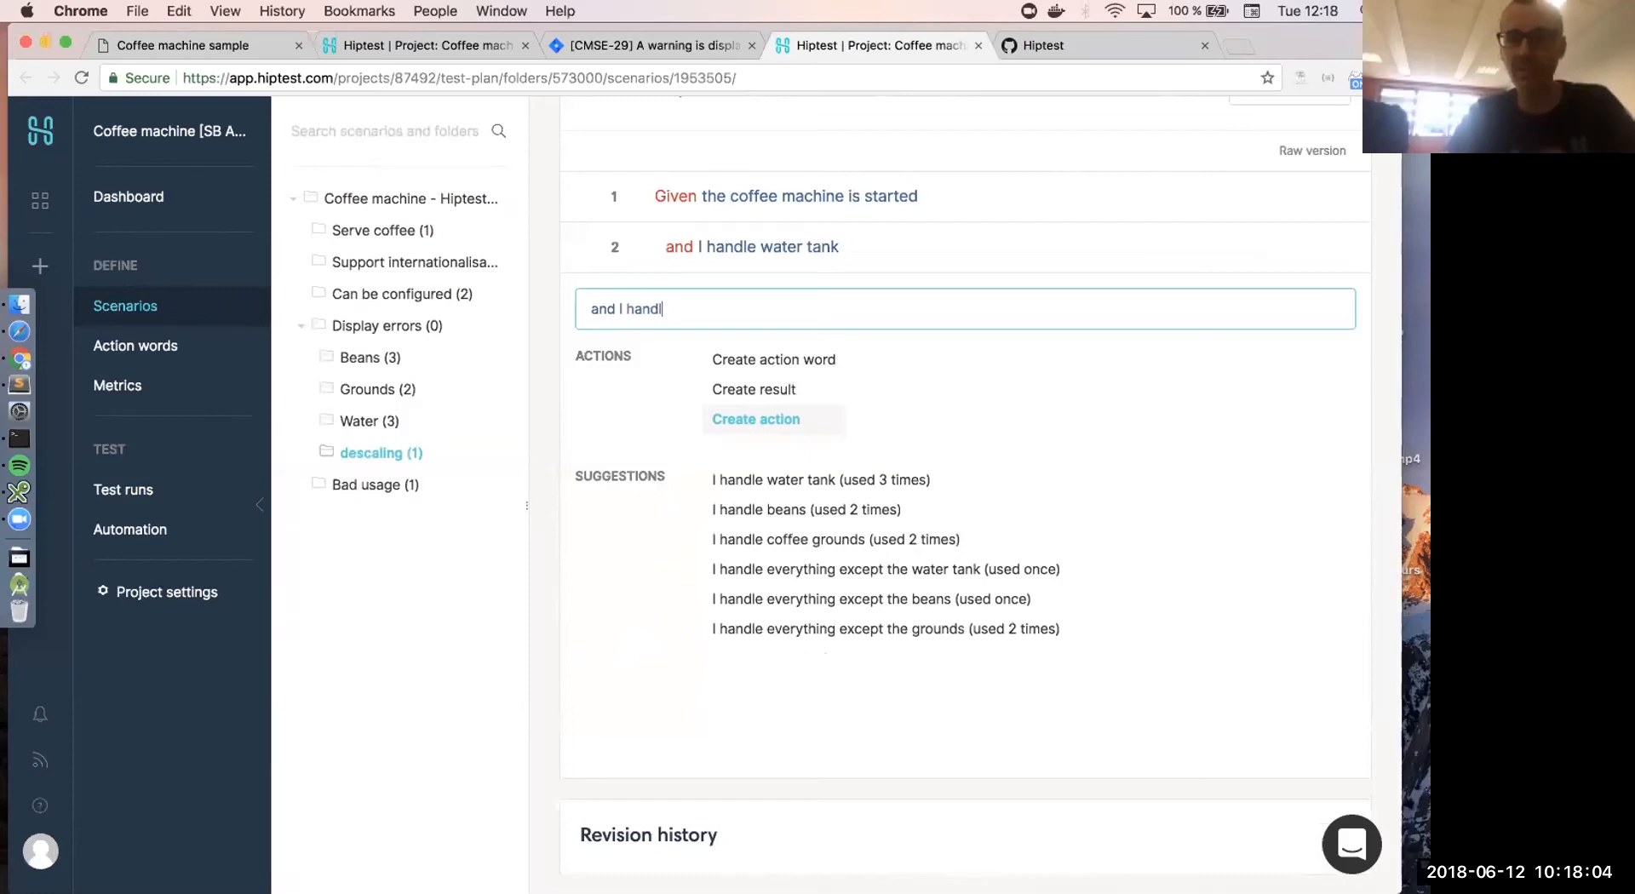
{"action": "left_click", "coordinate": [750, 509]}
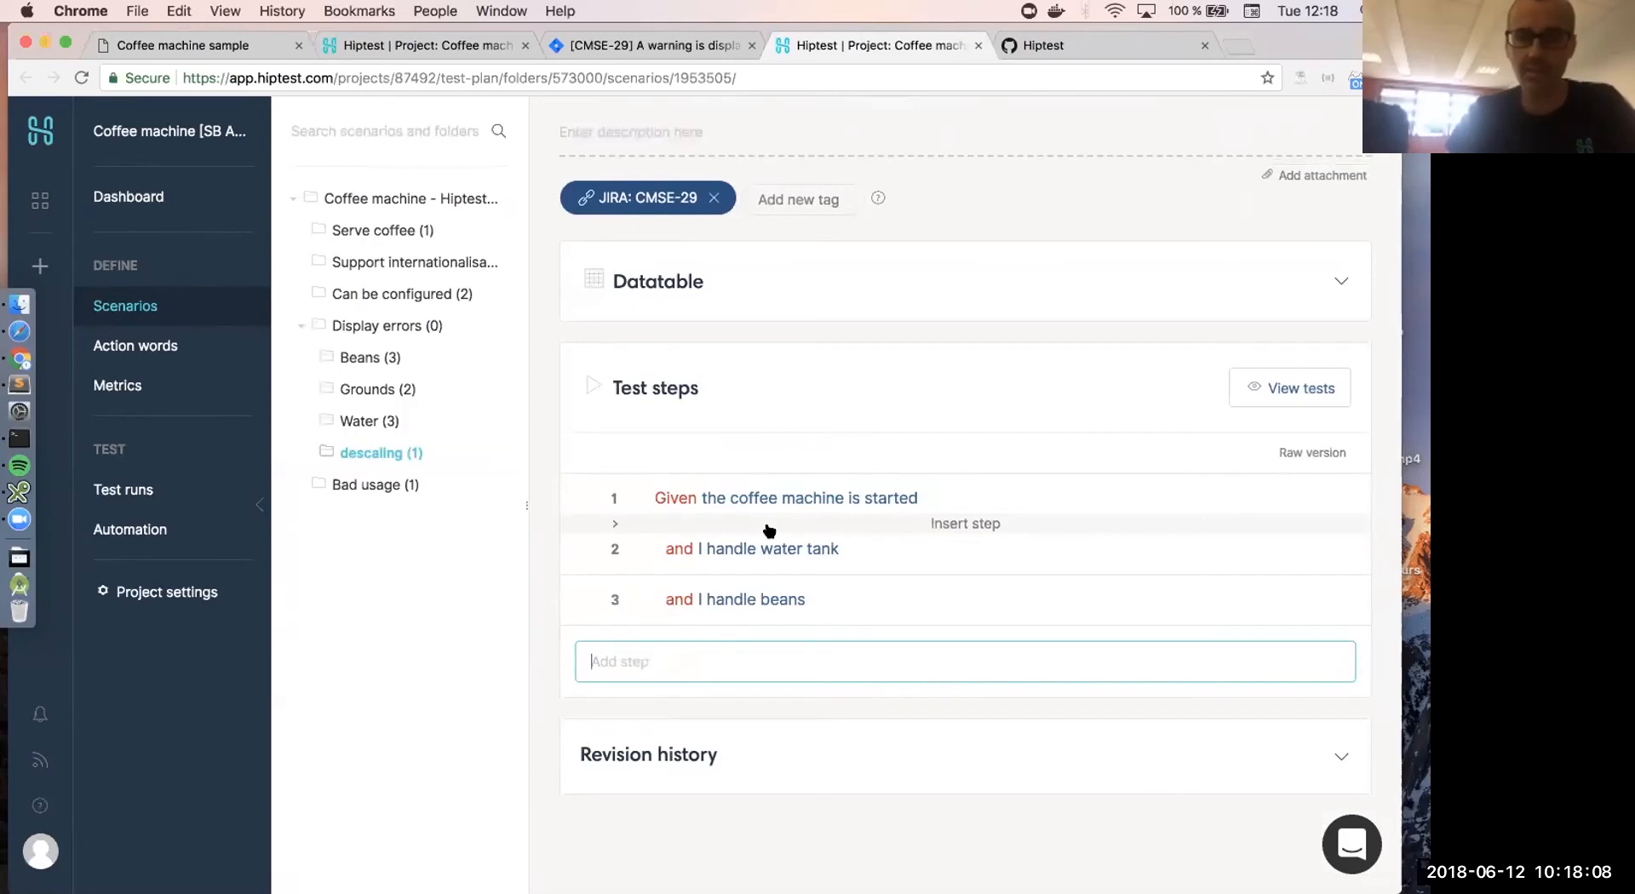
{"action": "type", "text": "and I "}
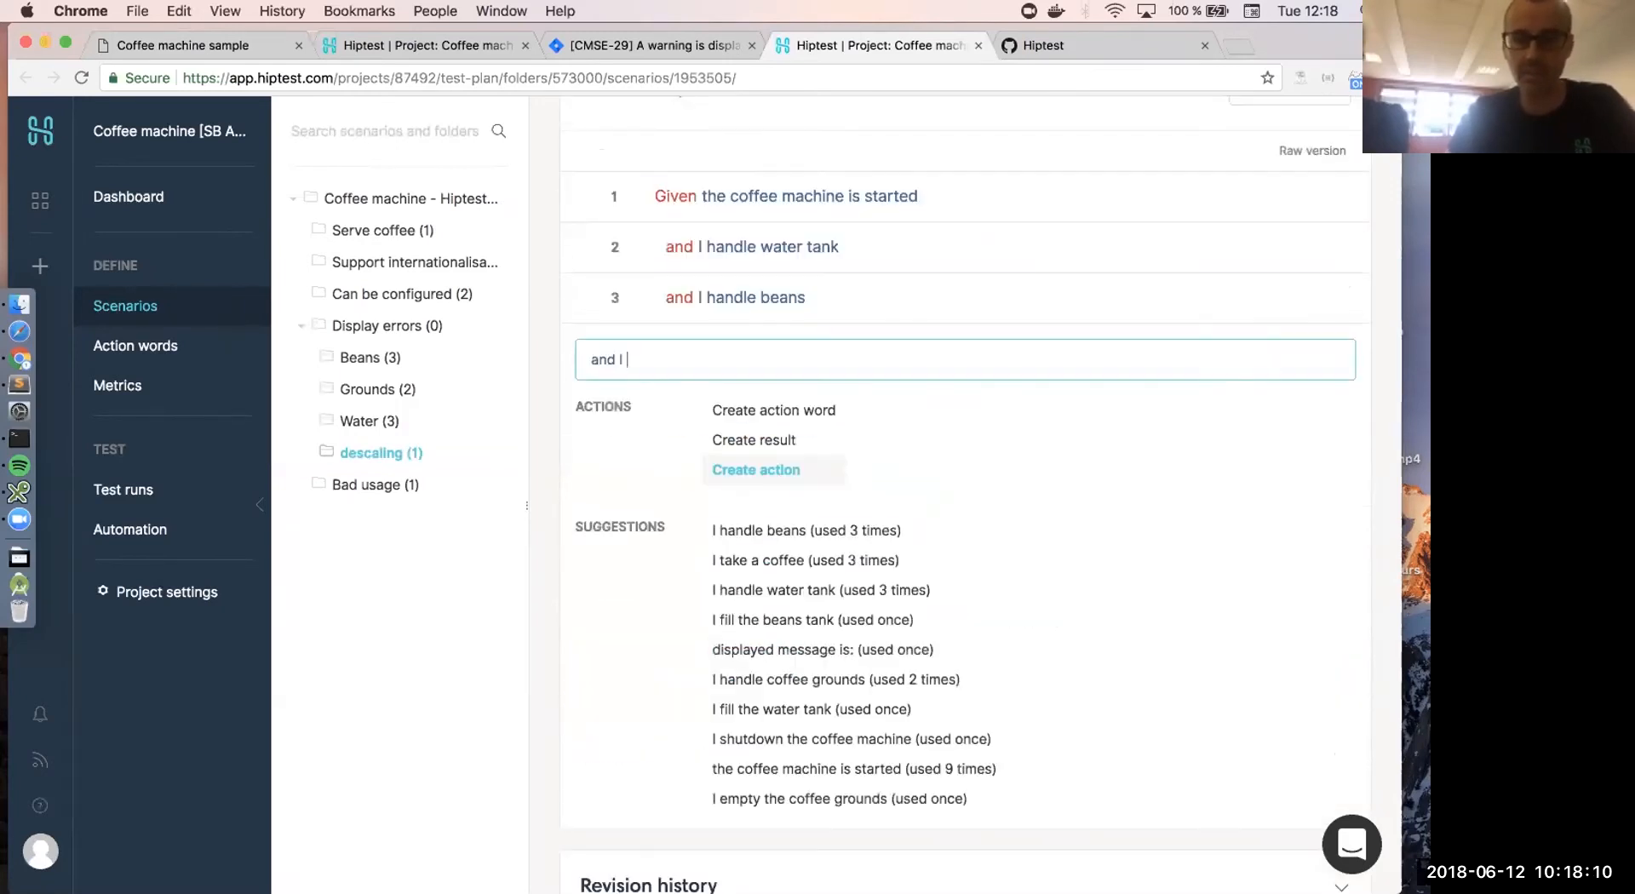
{"action": "type", "text": "handl"}
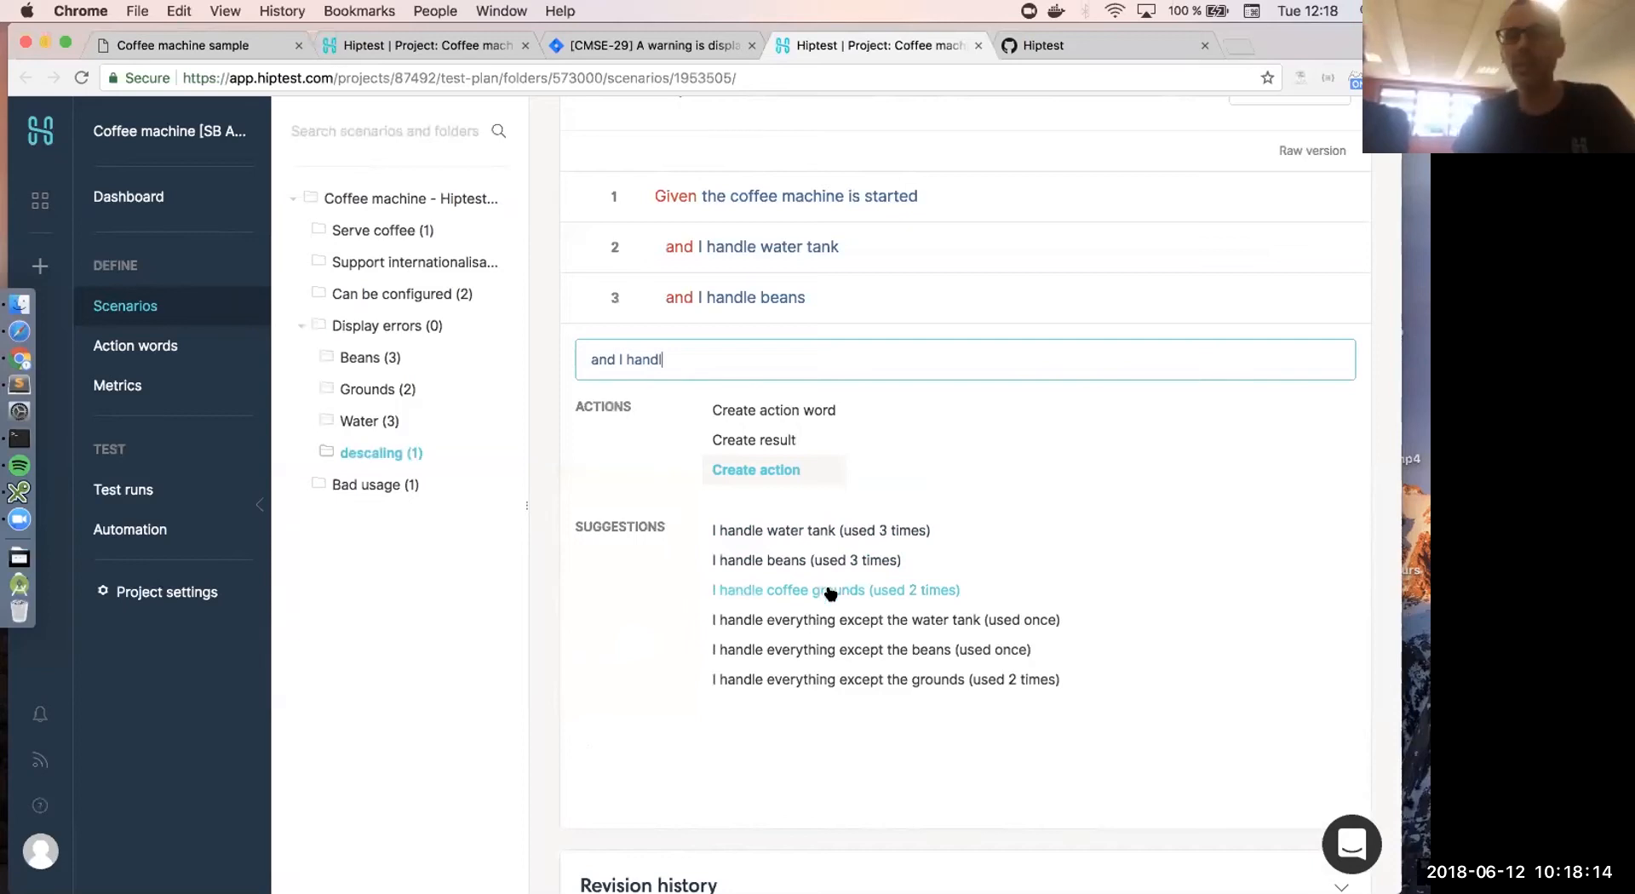
{"action": "left_click", "coordinate": [823, 587]}
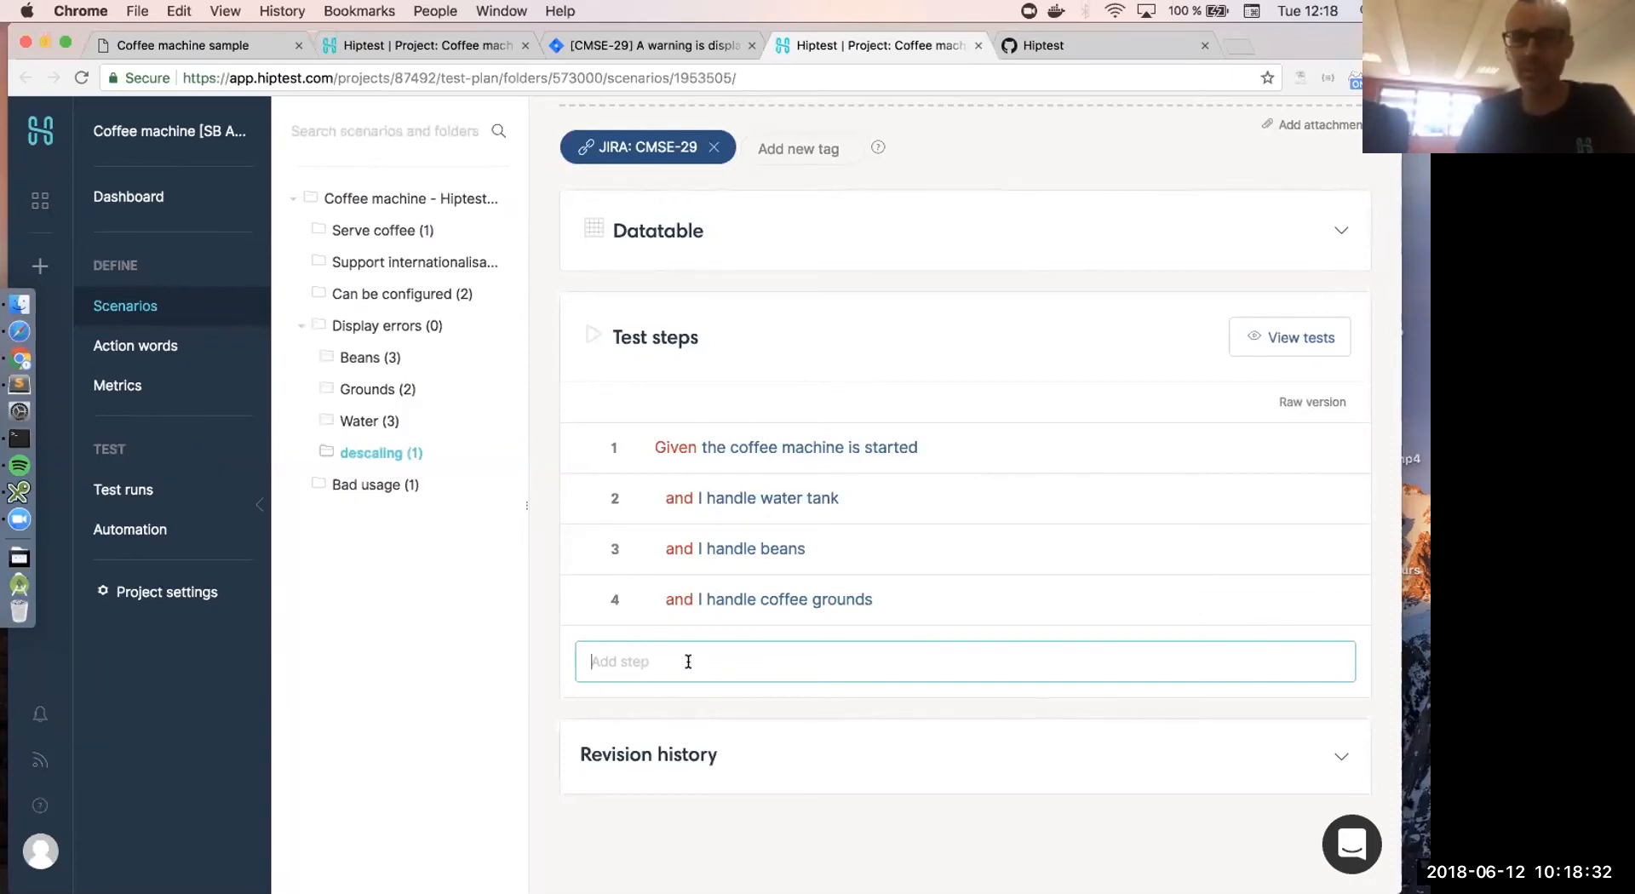
- Add the step "When I take 500 coffees" using the existing action word with the coffee_number parameter set to 500
{"action": "type", "text": "Wh"}
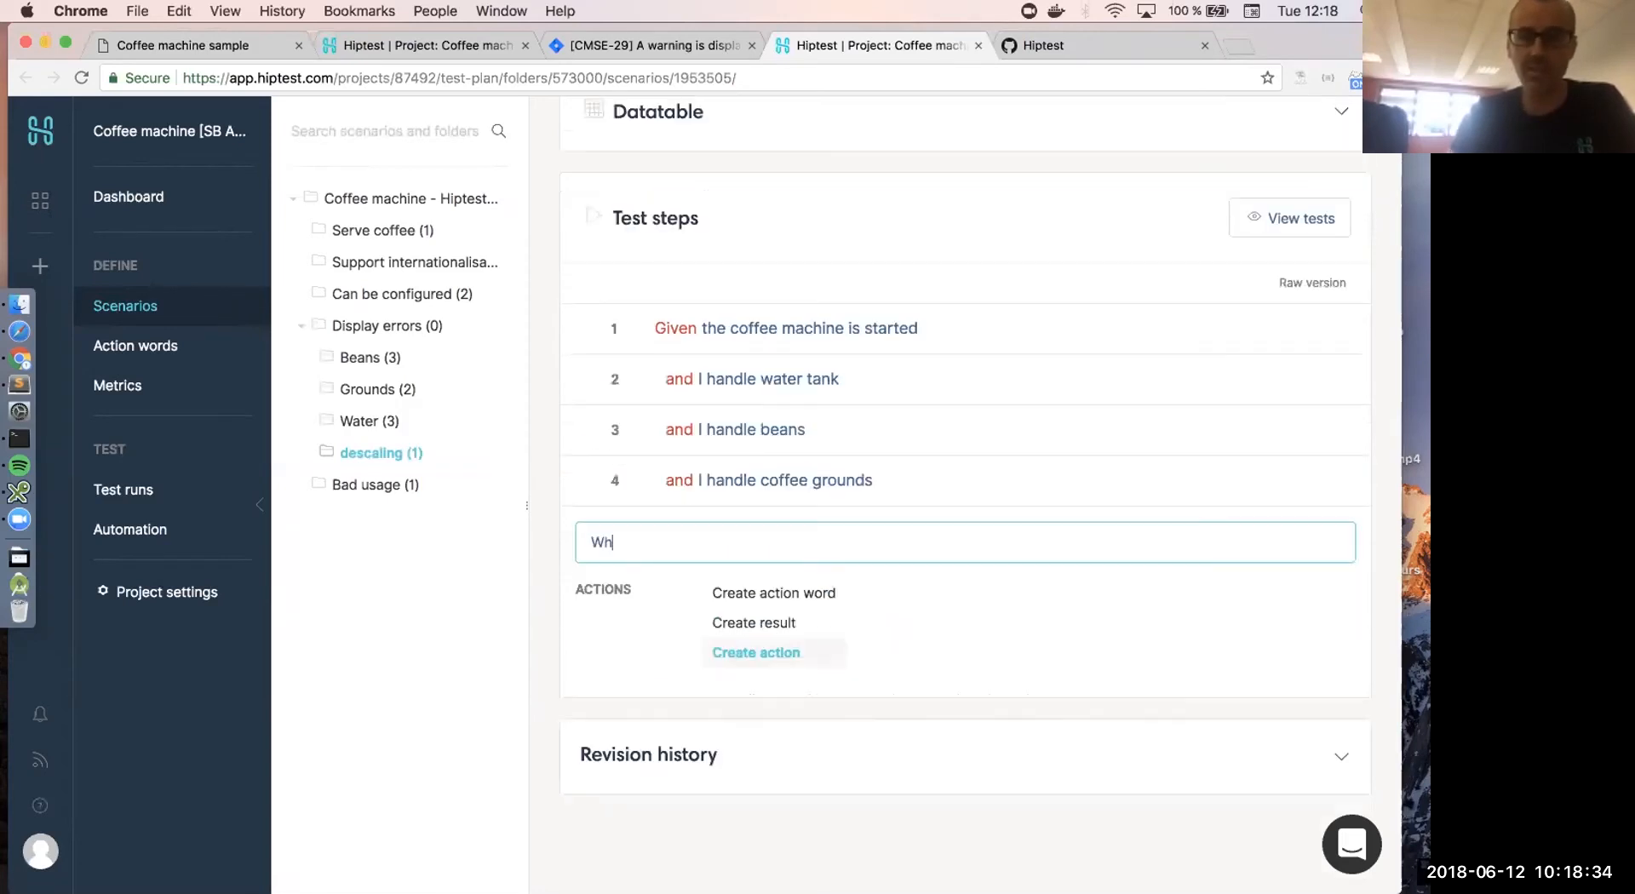
{"action": "type", "text": "en I "}
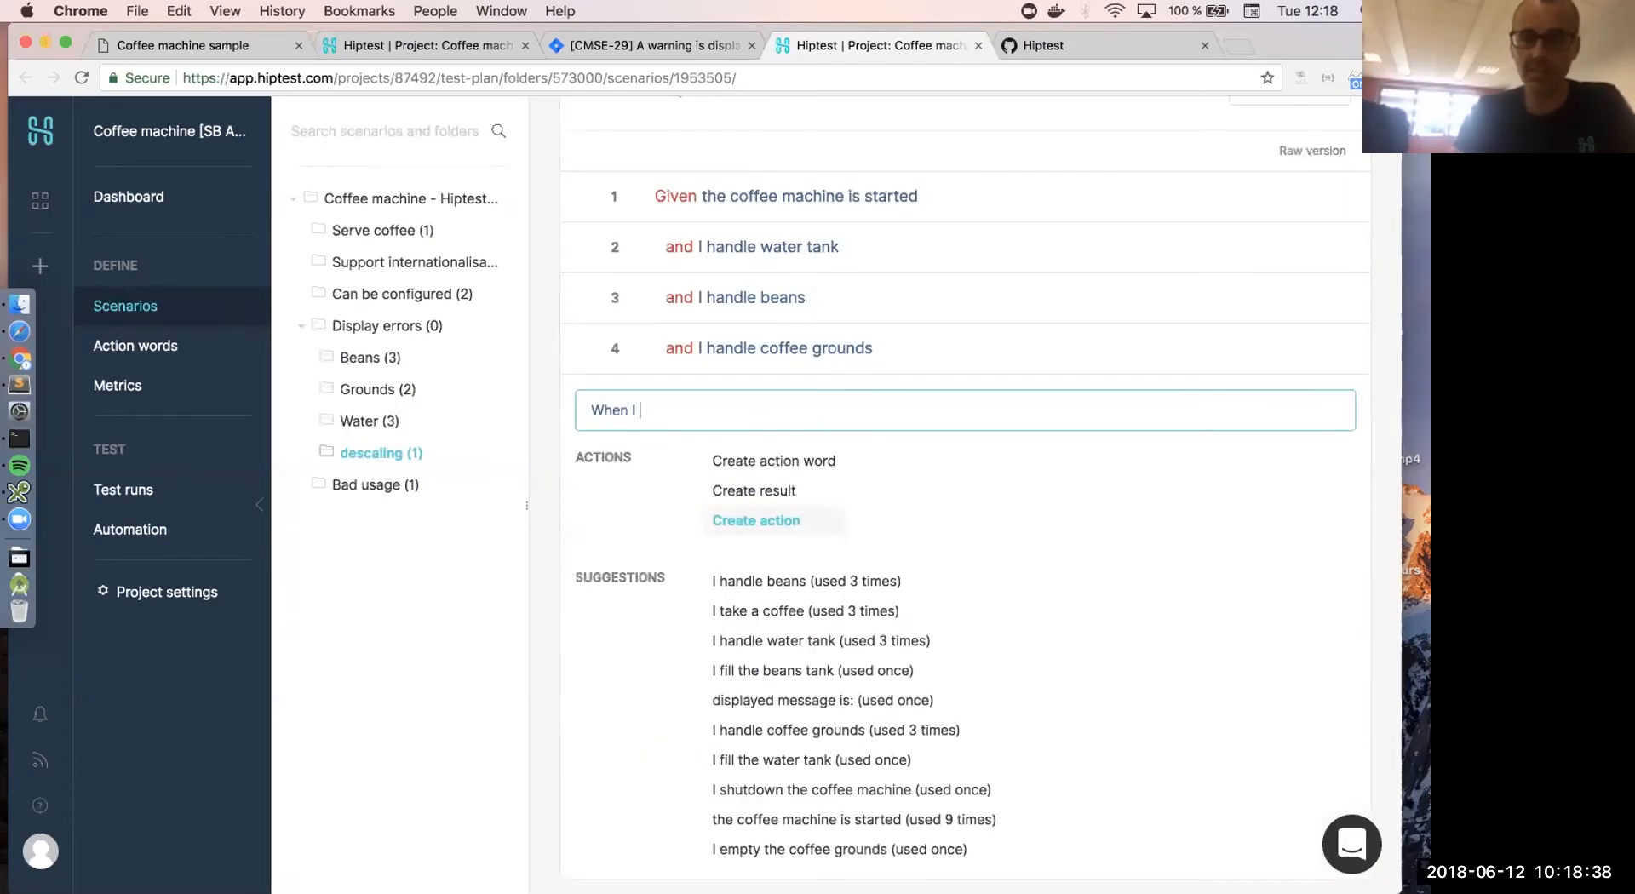
{"action": "type", "text": "ta"}
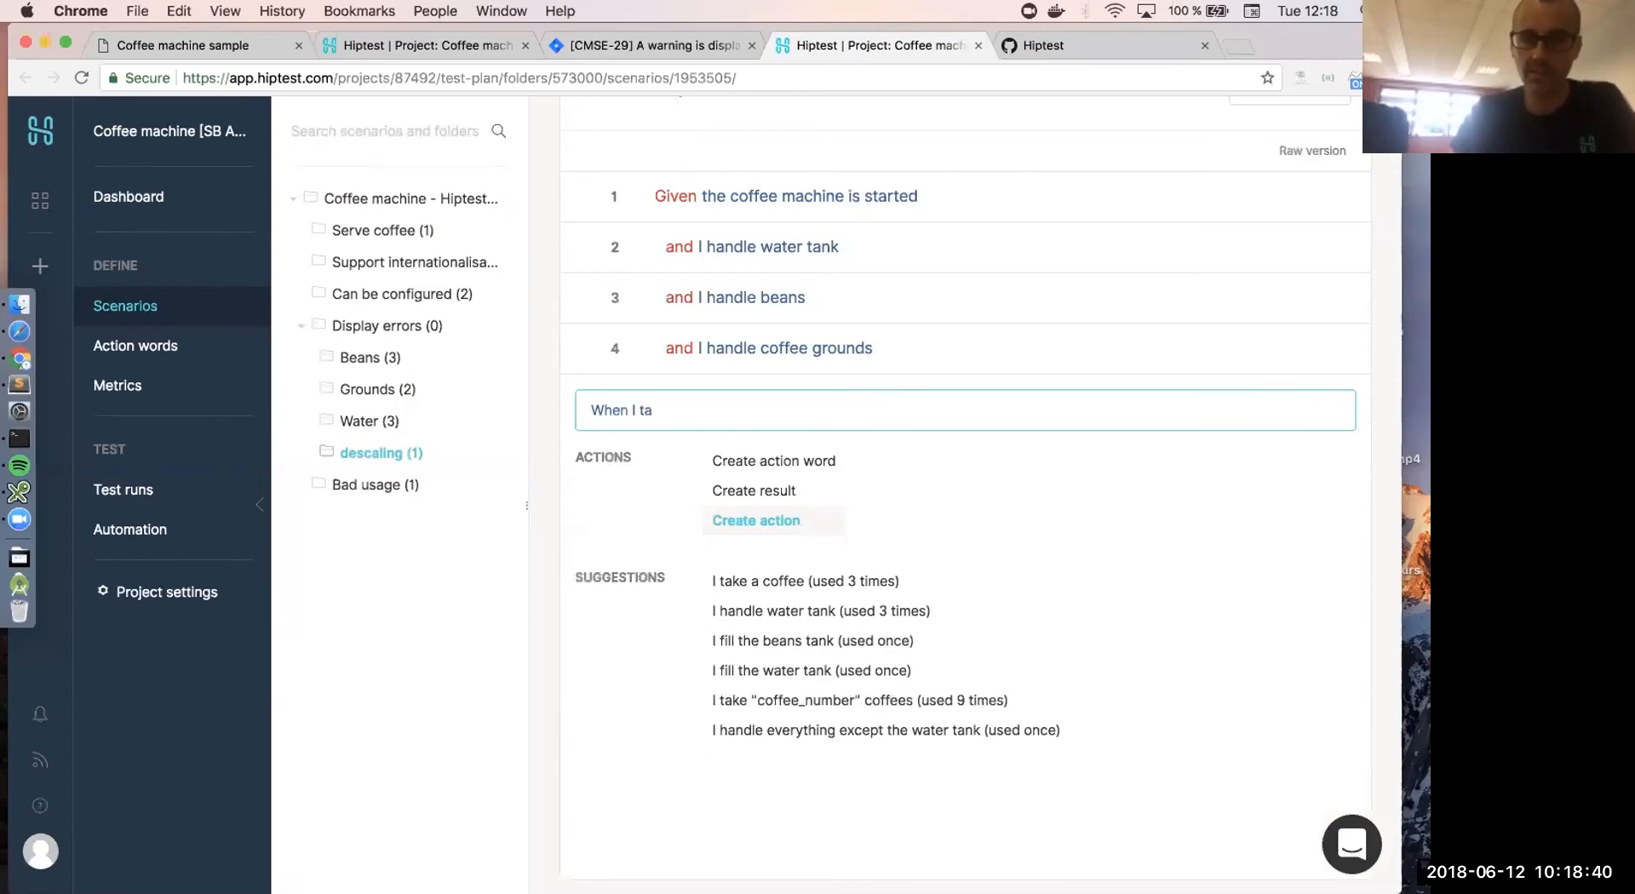
{"action": "left_click", "coordinate": [771, 702]}
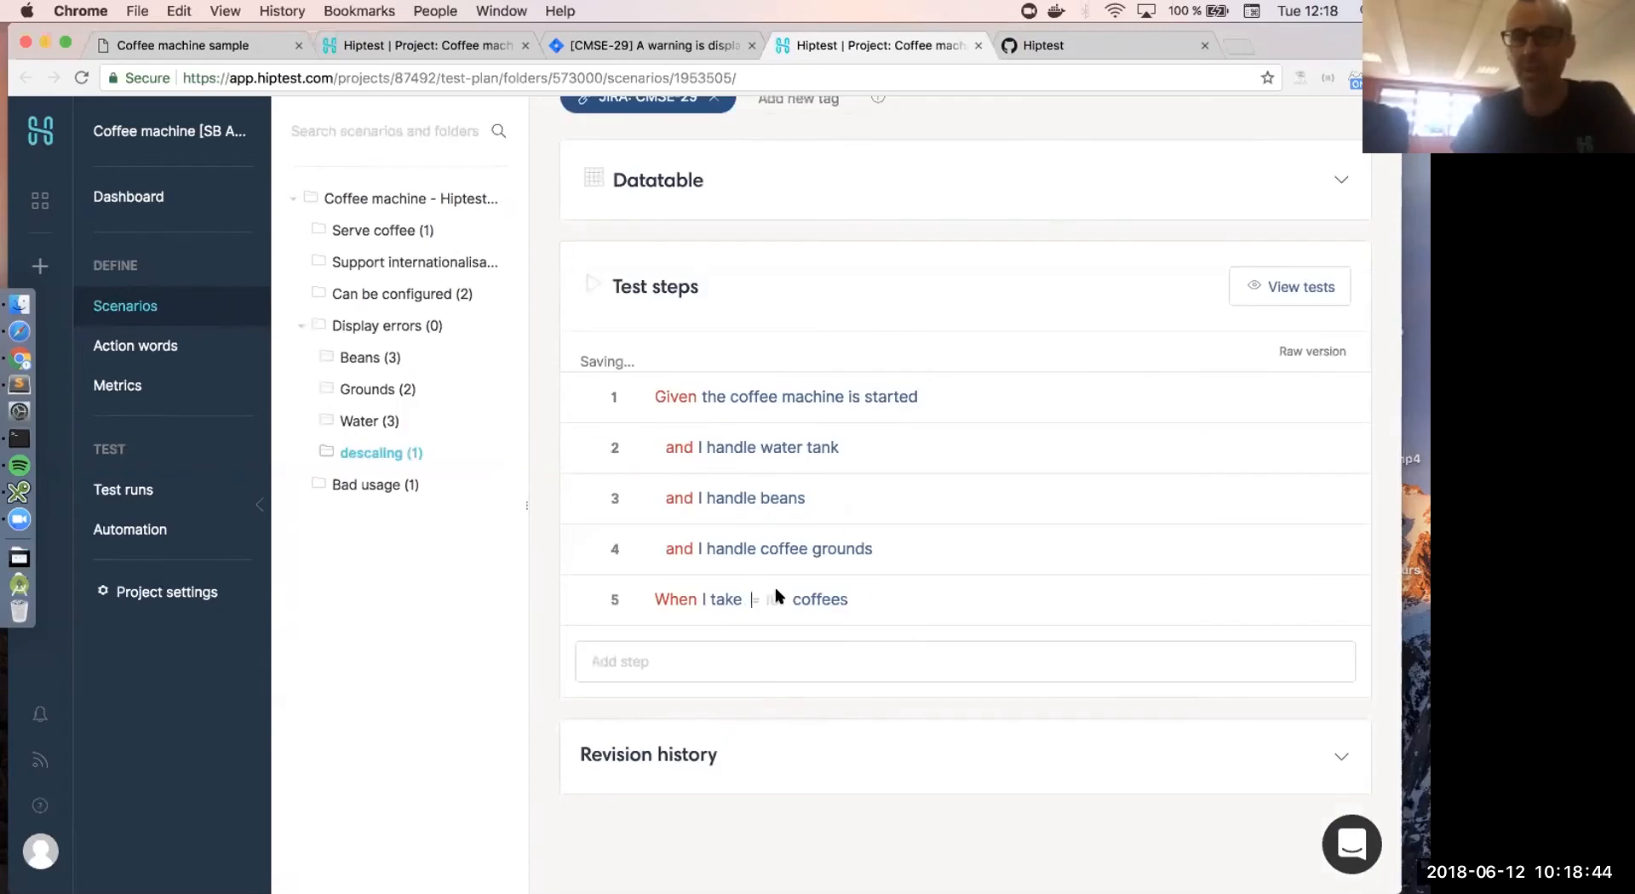
{"action": "type", "text": "500"}
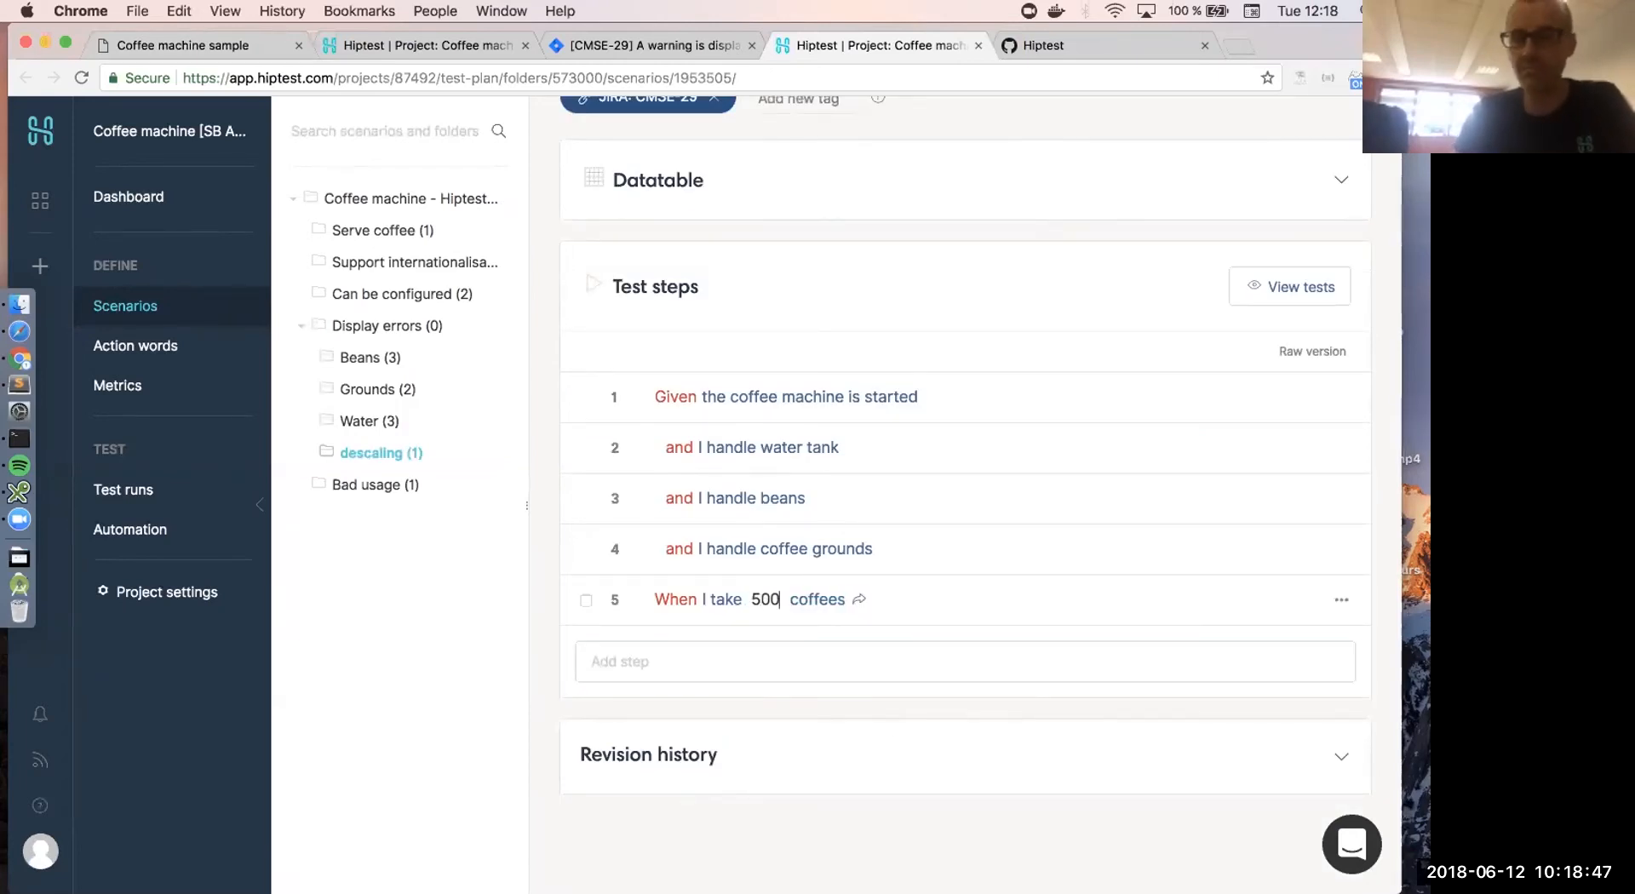
{"action": "key", "text": "Return"}
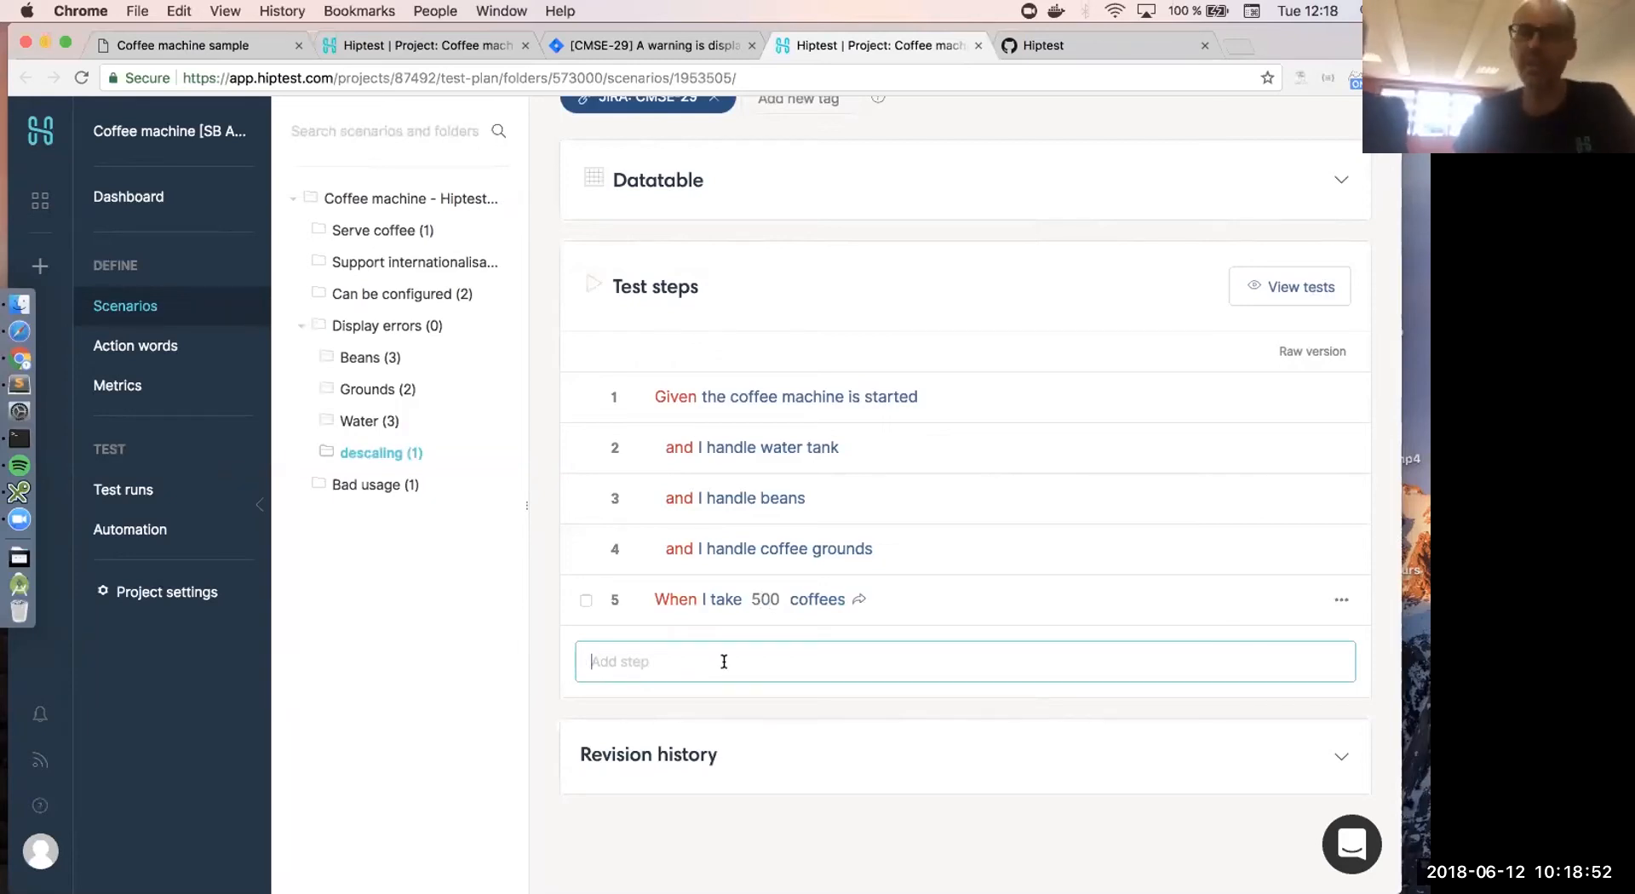
- Add the step "Then warning "Coffee machine need to be descaled" is displayed" to the scenario as a new action word
{"action": "type", "text": "Than"}
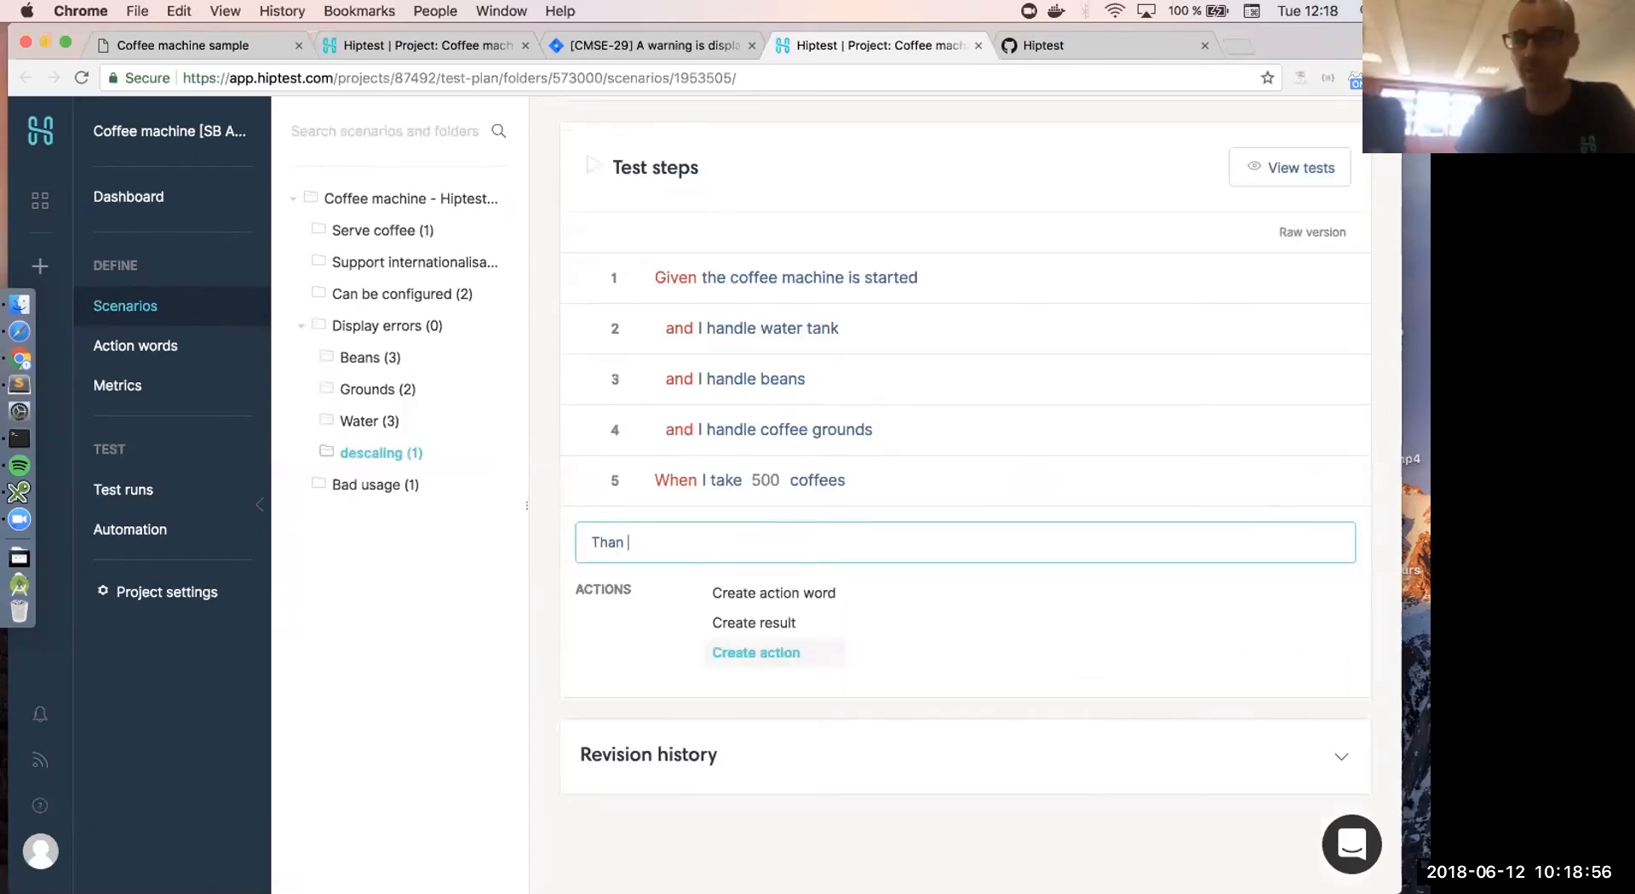
{"action": "type", "text": " warning "}
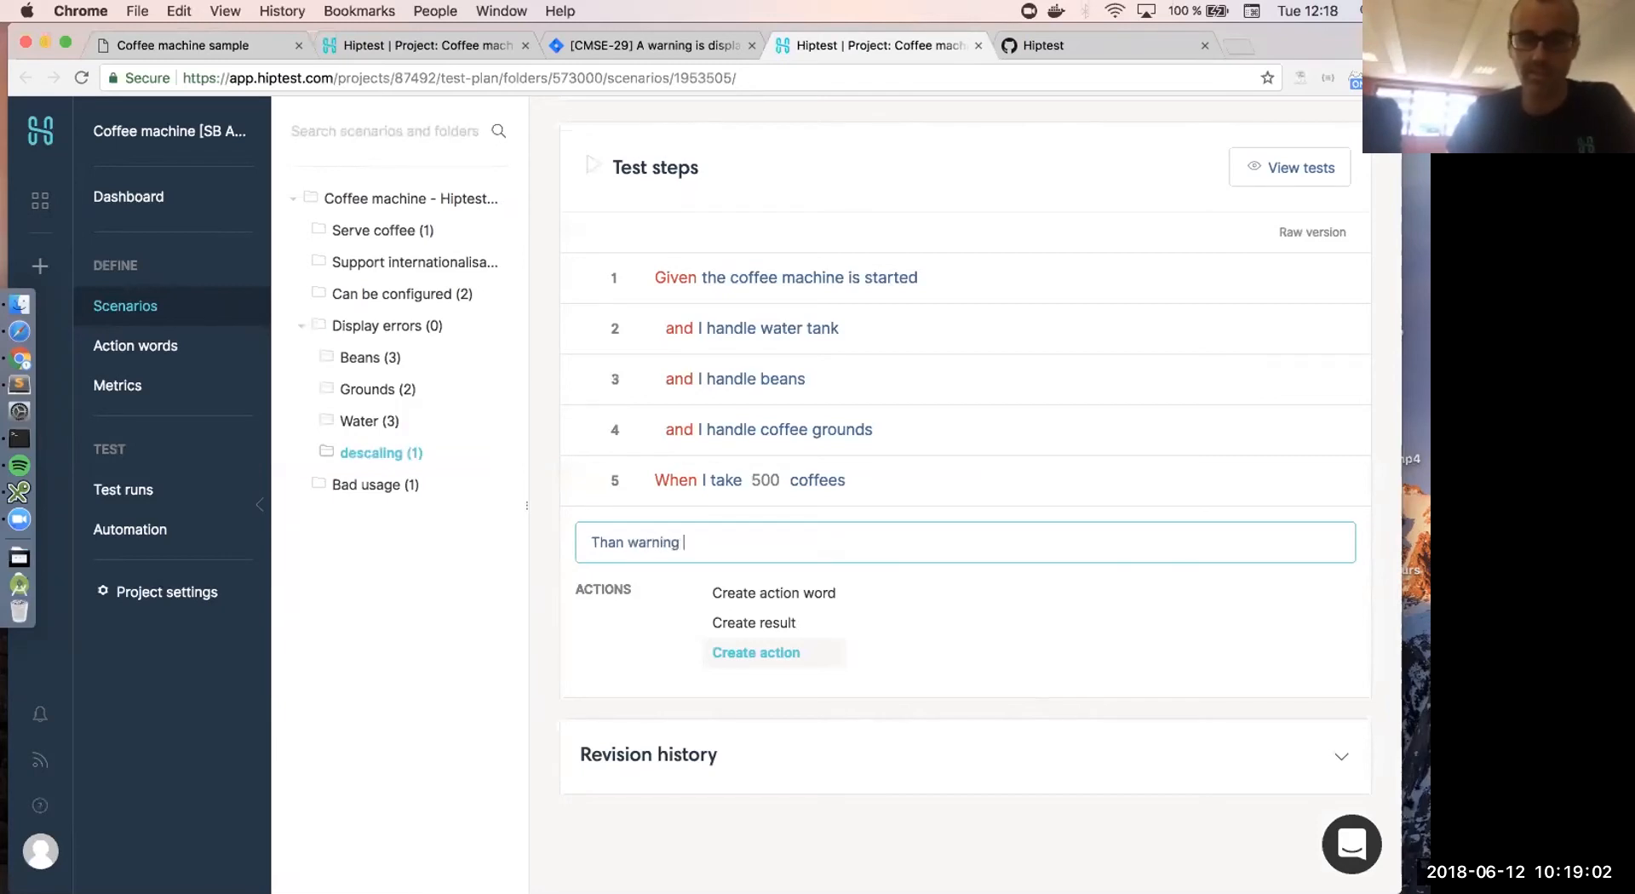
{"action": "type", "text": "\"Coffee ma"}
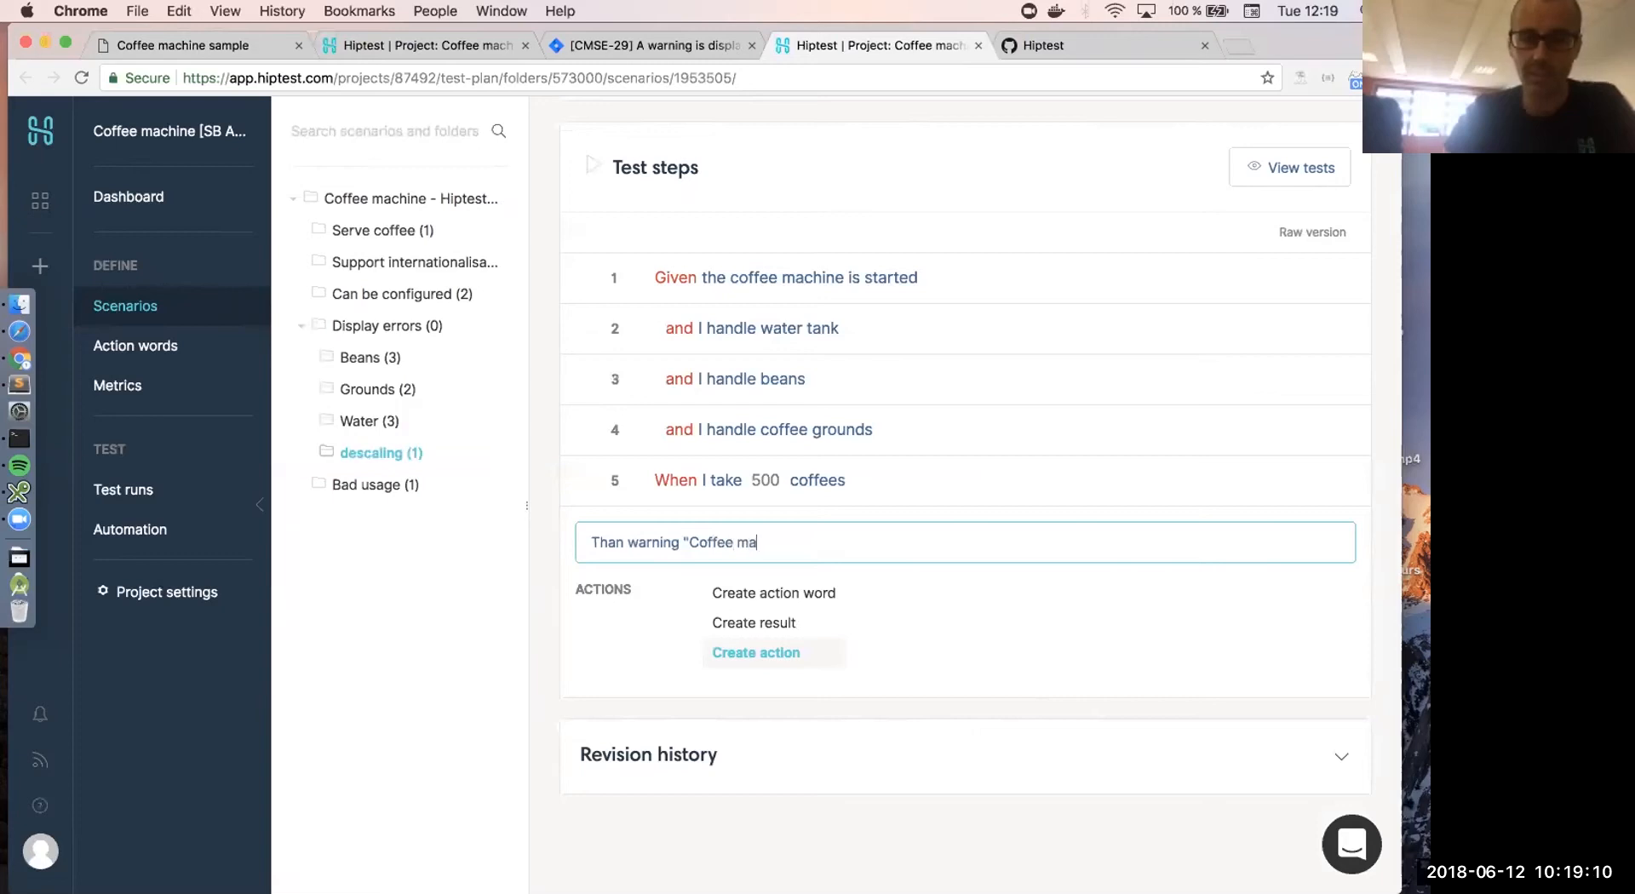
{"action": "type", "text": "chine"}
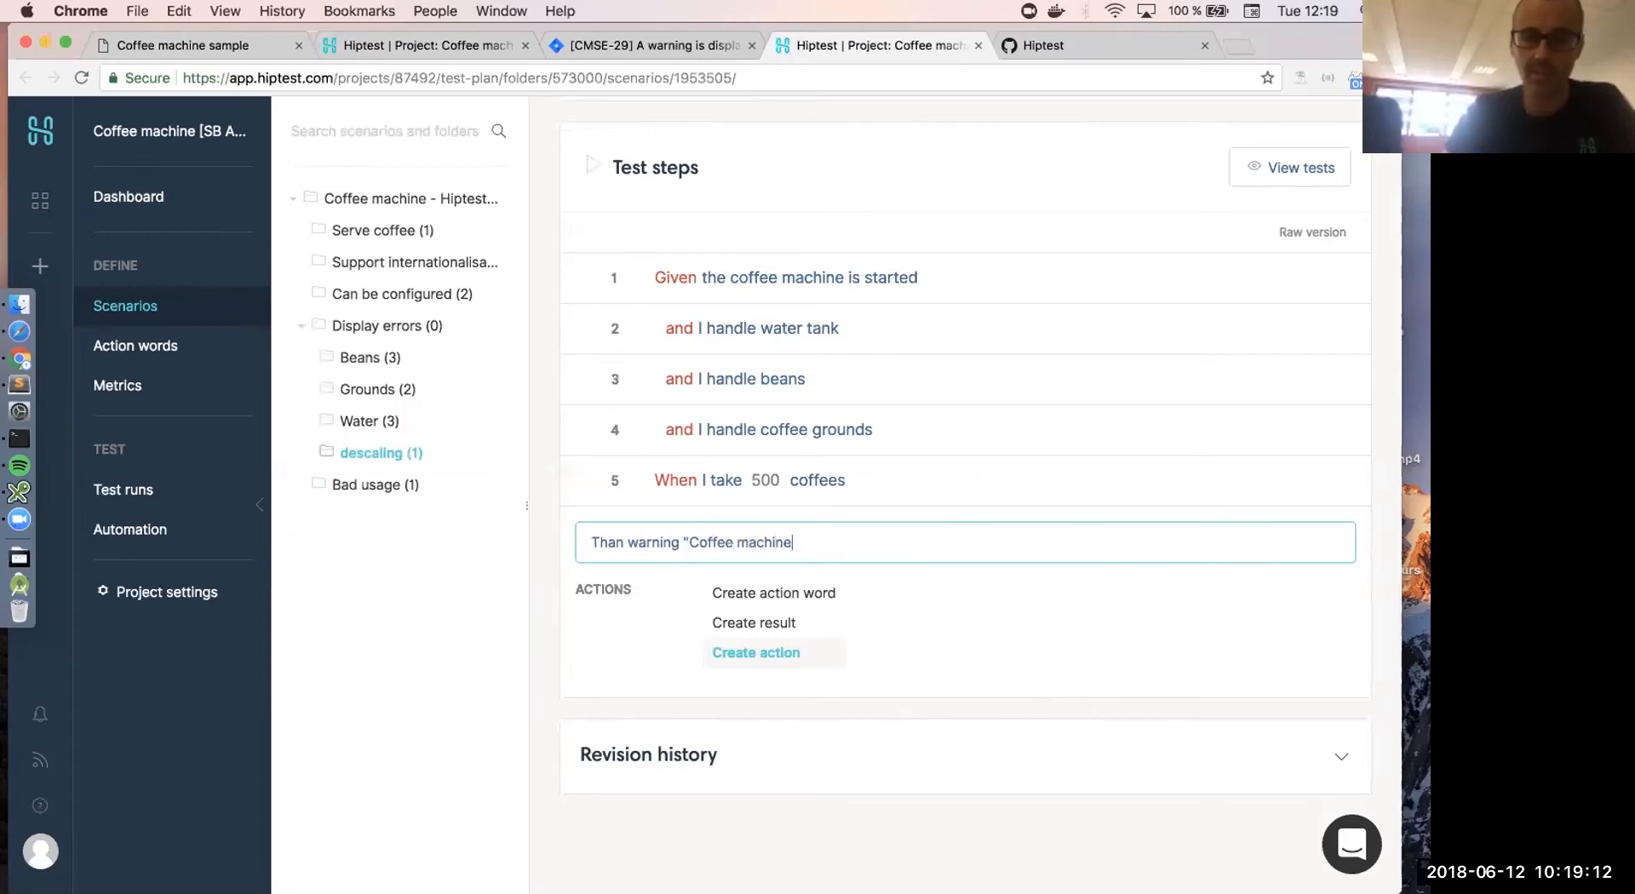
{"action": "type", "text": " need"}
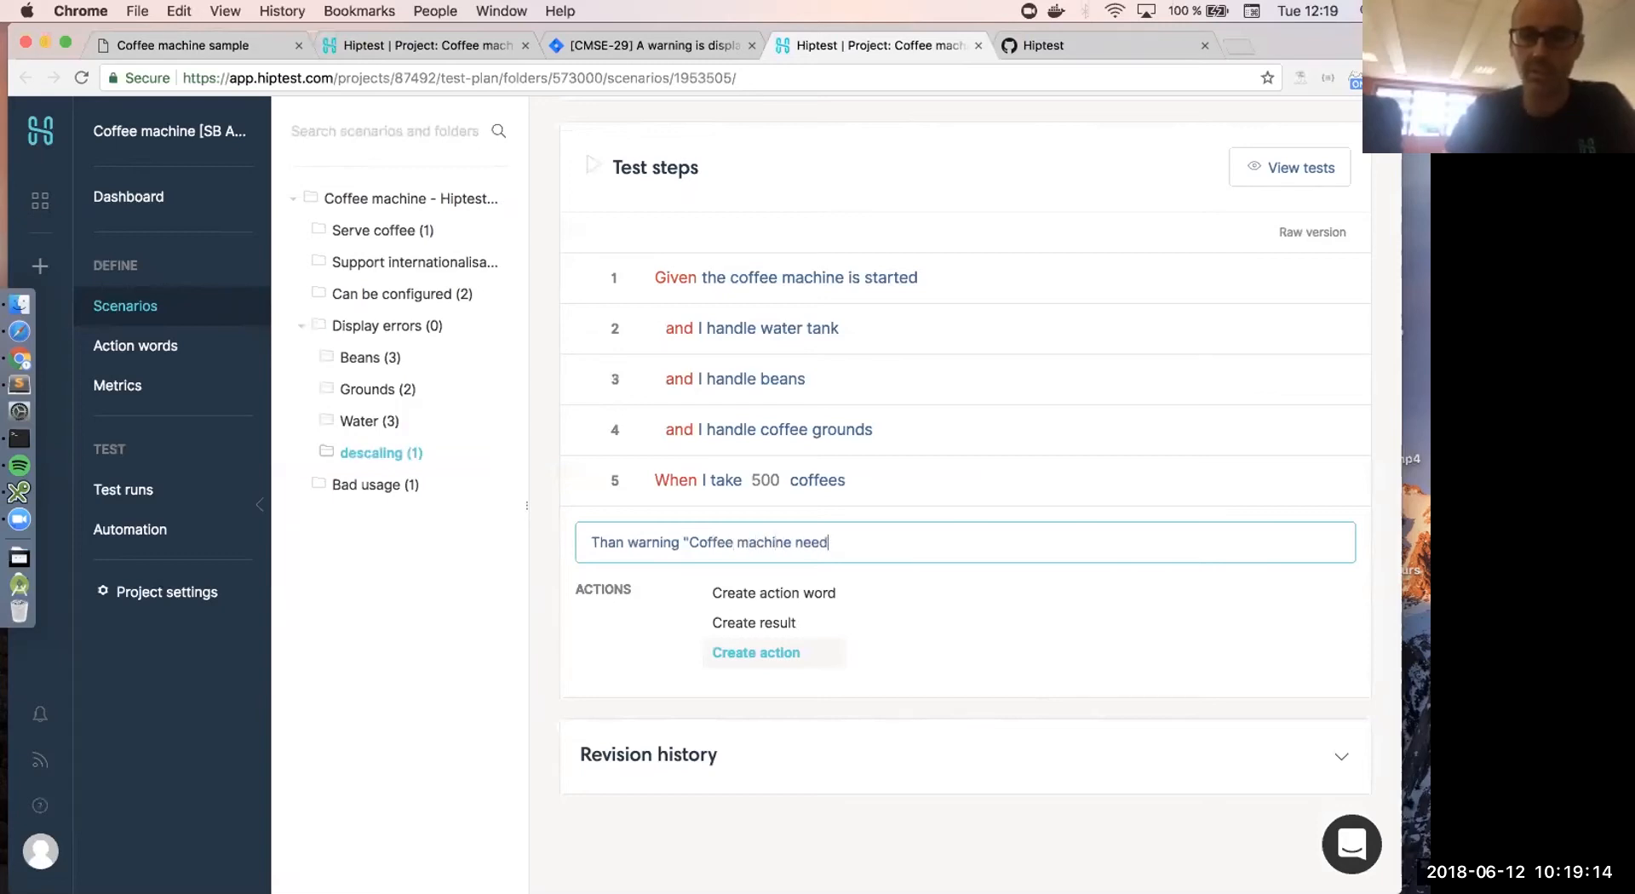
{"action": "type", "text": " to be "}
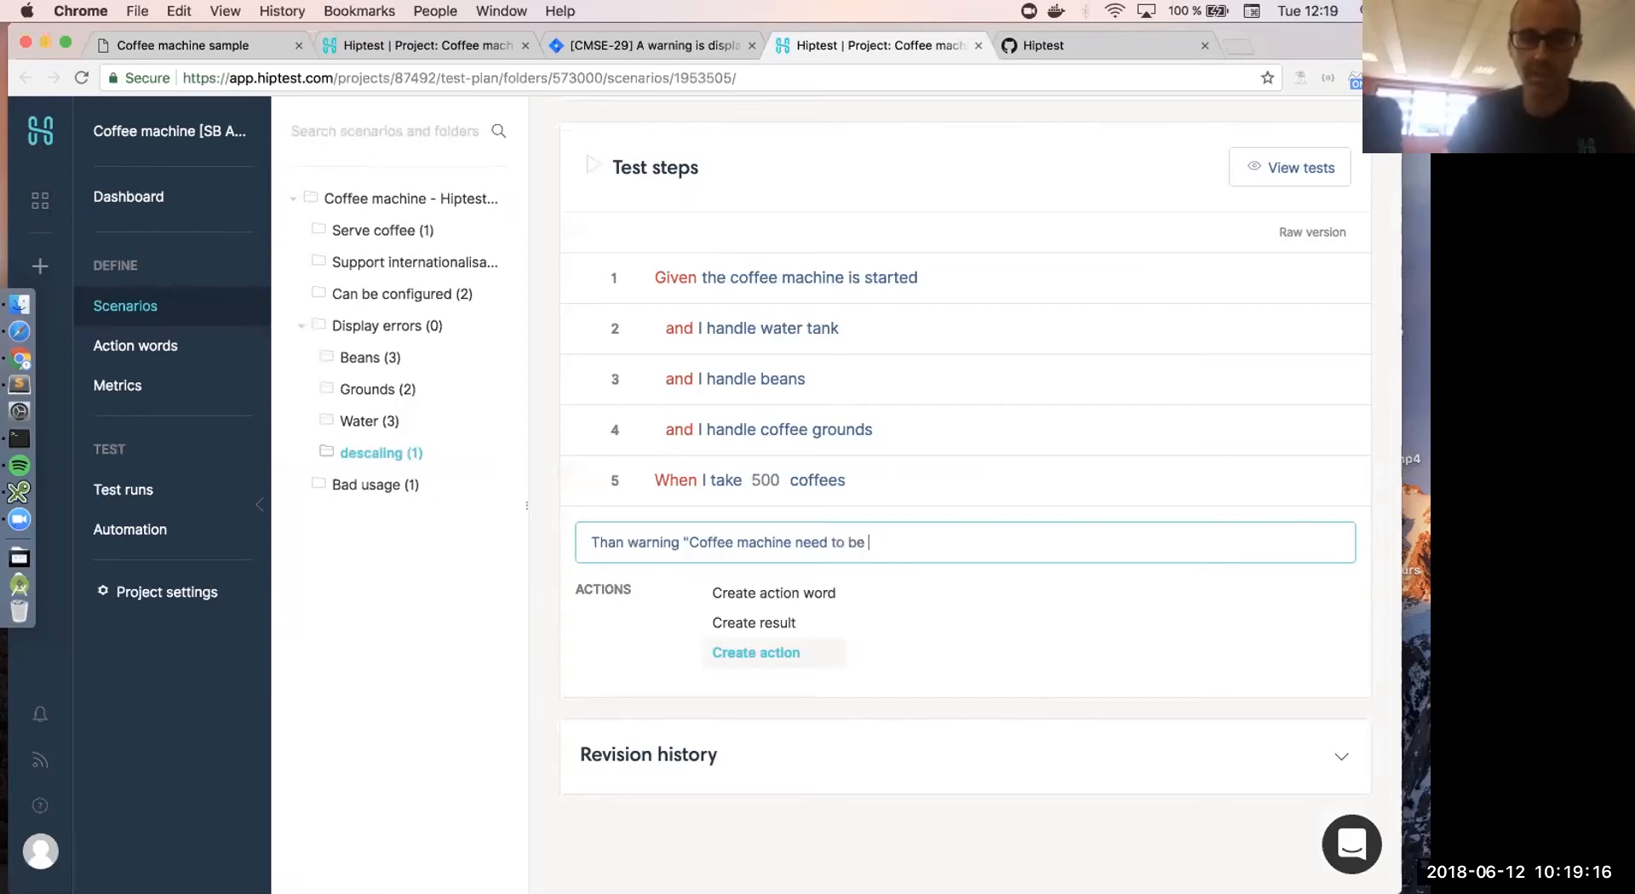
{"action": "type", "text": "descaled\" is"}
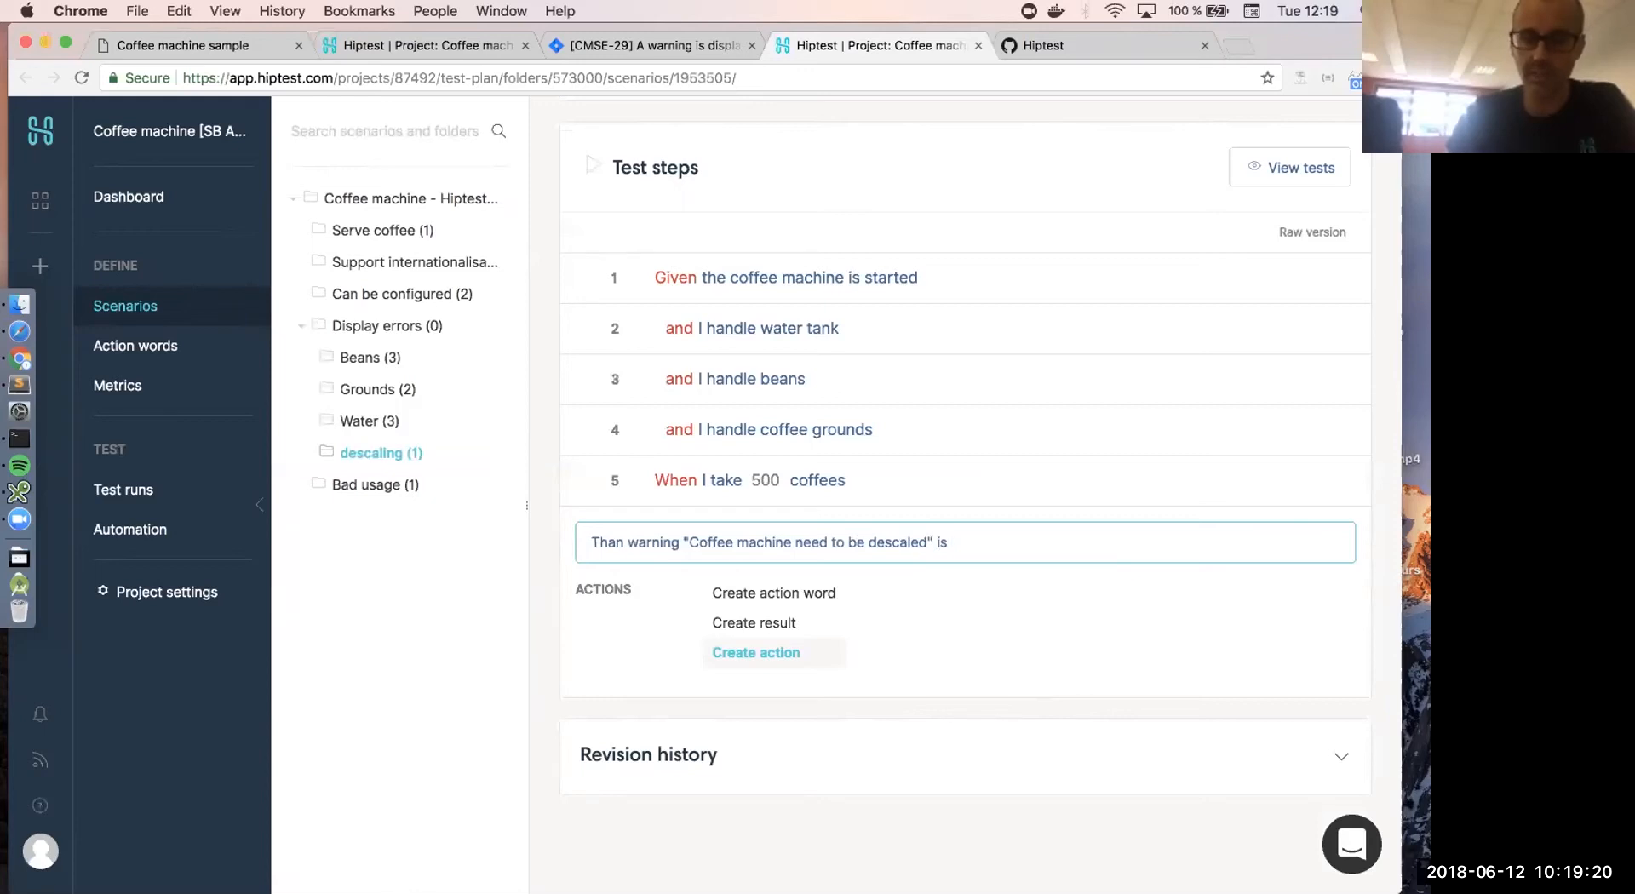
{"action": "type", "text": " displa"}
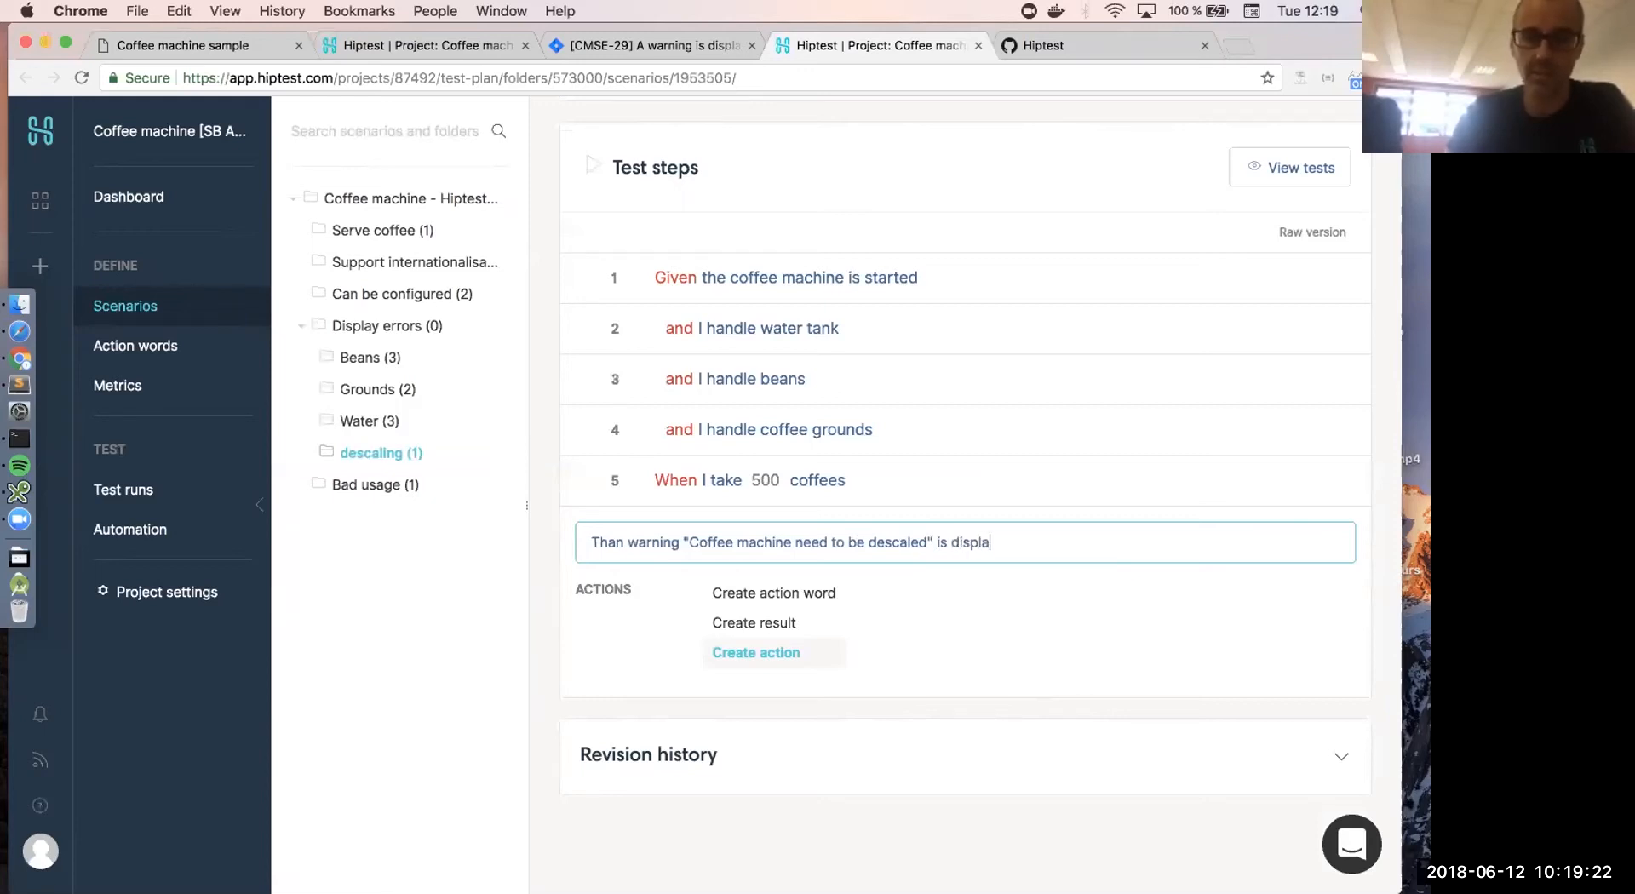
{"action": "type", "text": "yed"}
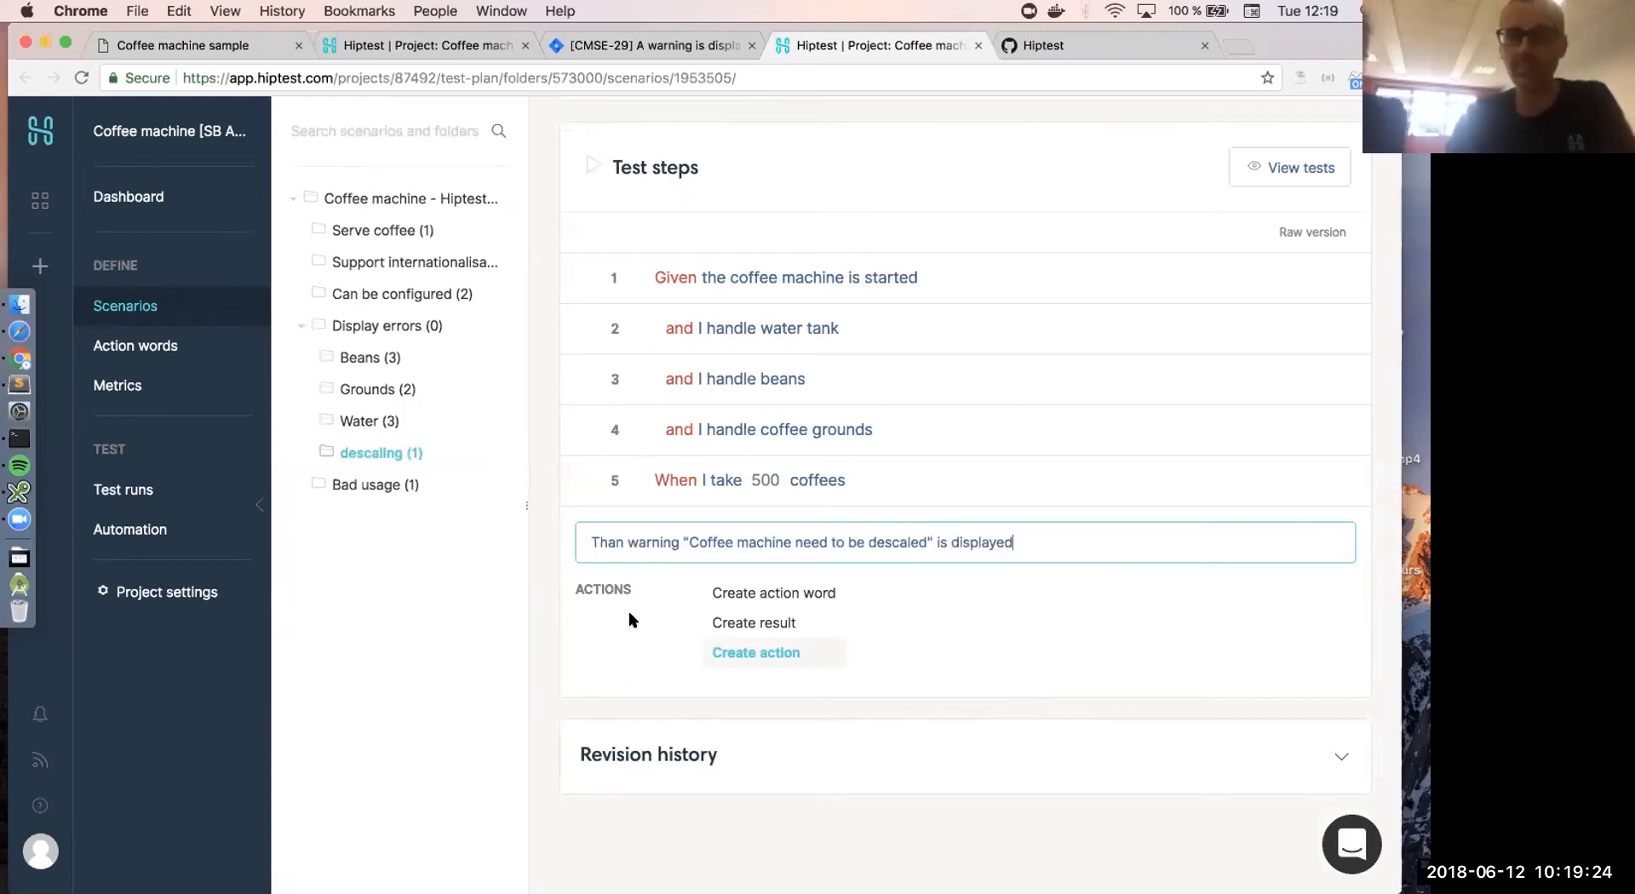
{"action": "left_click", "coordinate": [613, 542]}
{"action": "key", "text": "BackSpace"}
{"action": "type", "text": "e"}
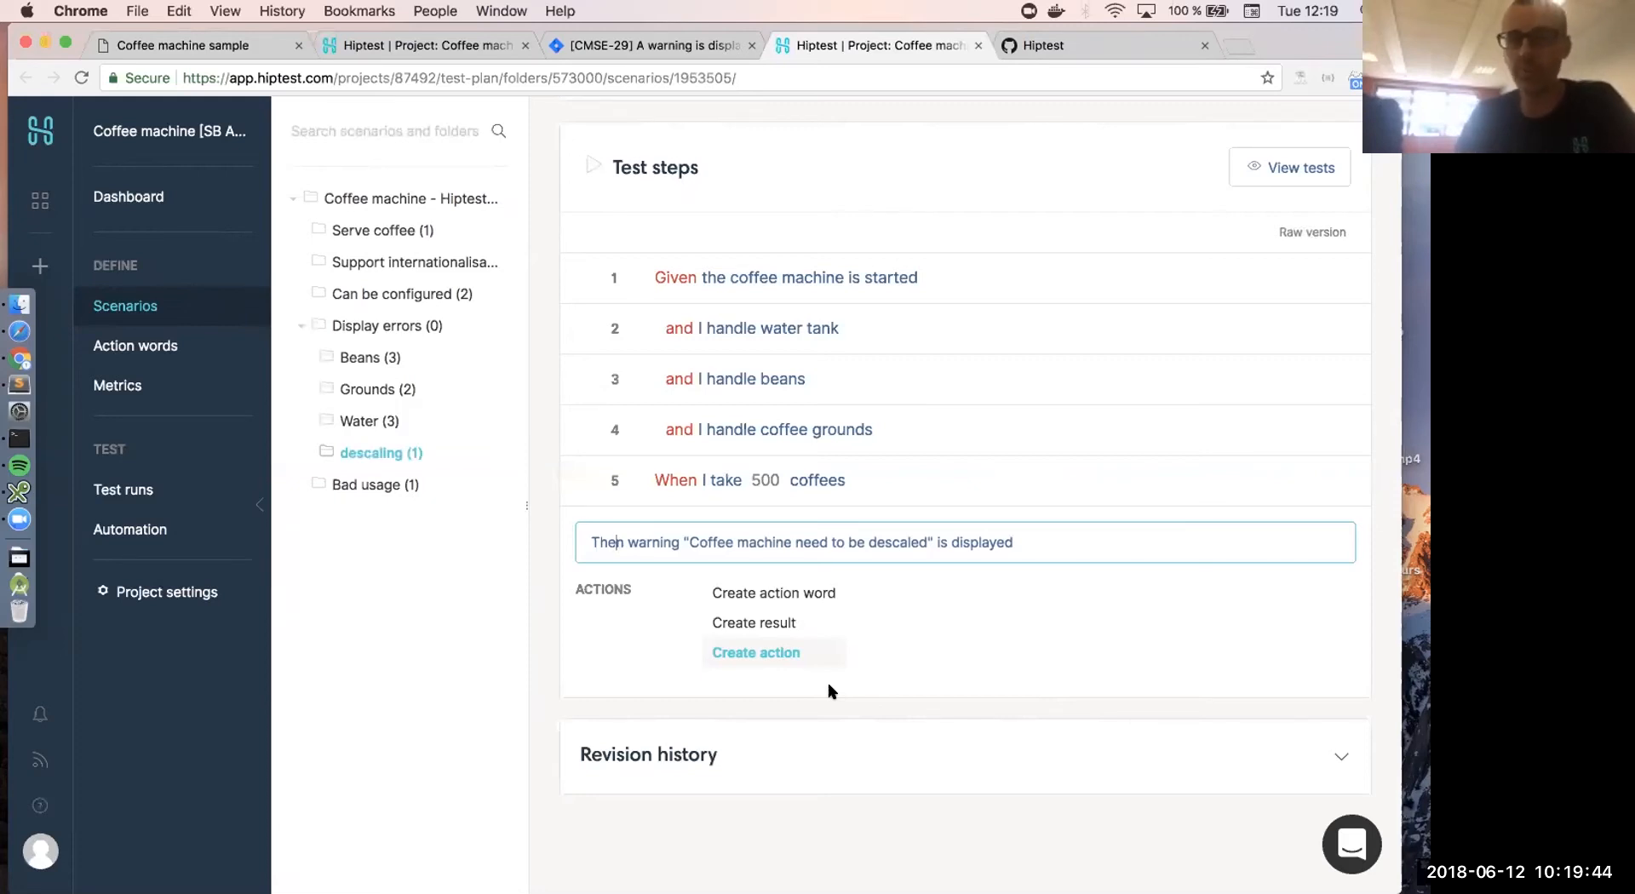
{"action": "left_click", "coordinate": [749, 595]}
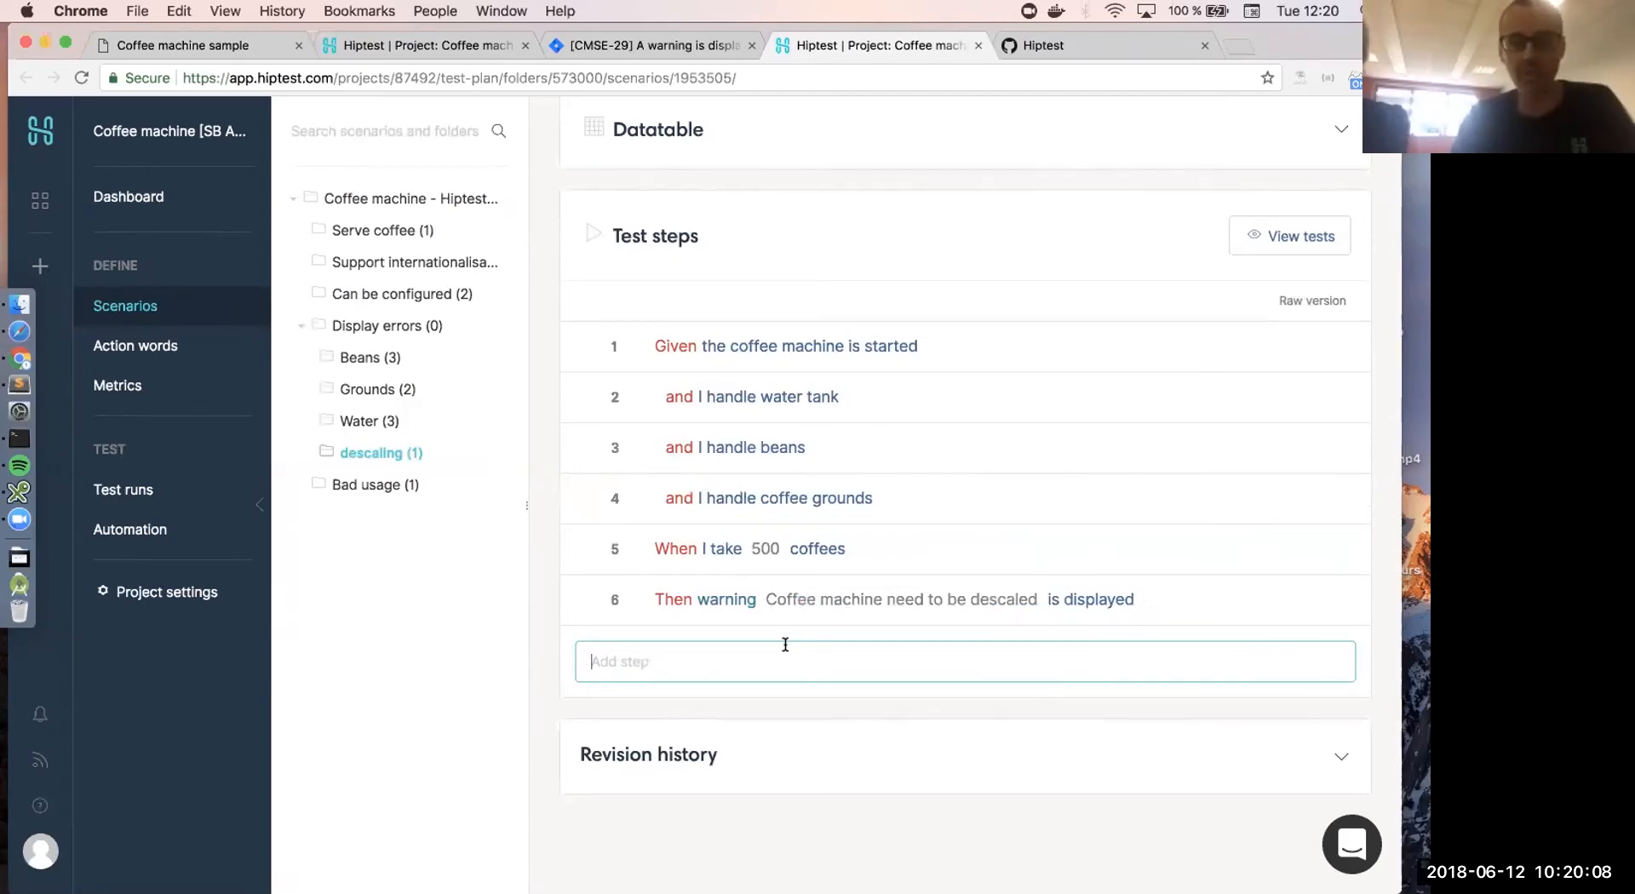
- Look up the existing action words suggested for "warning" in a new step, and discard the entry
{"action": "type", "text": "wan"}
{"action": "key", "text": "BackSpace"}
{"action": "type", "text": "rning"}
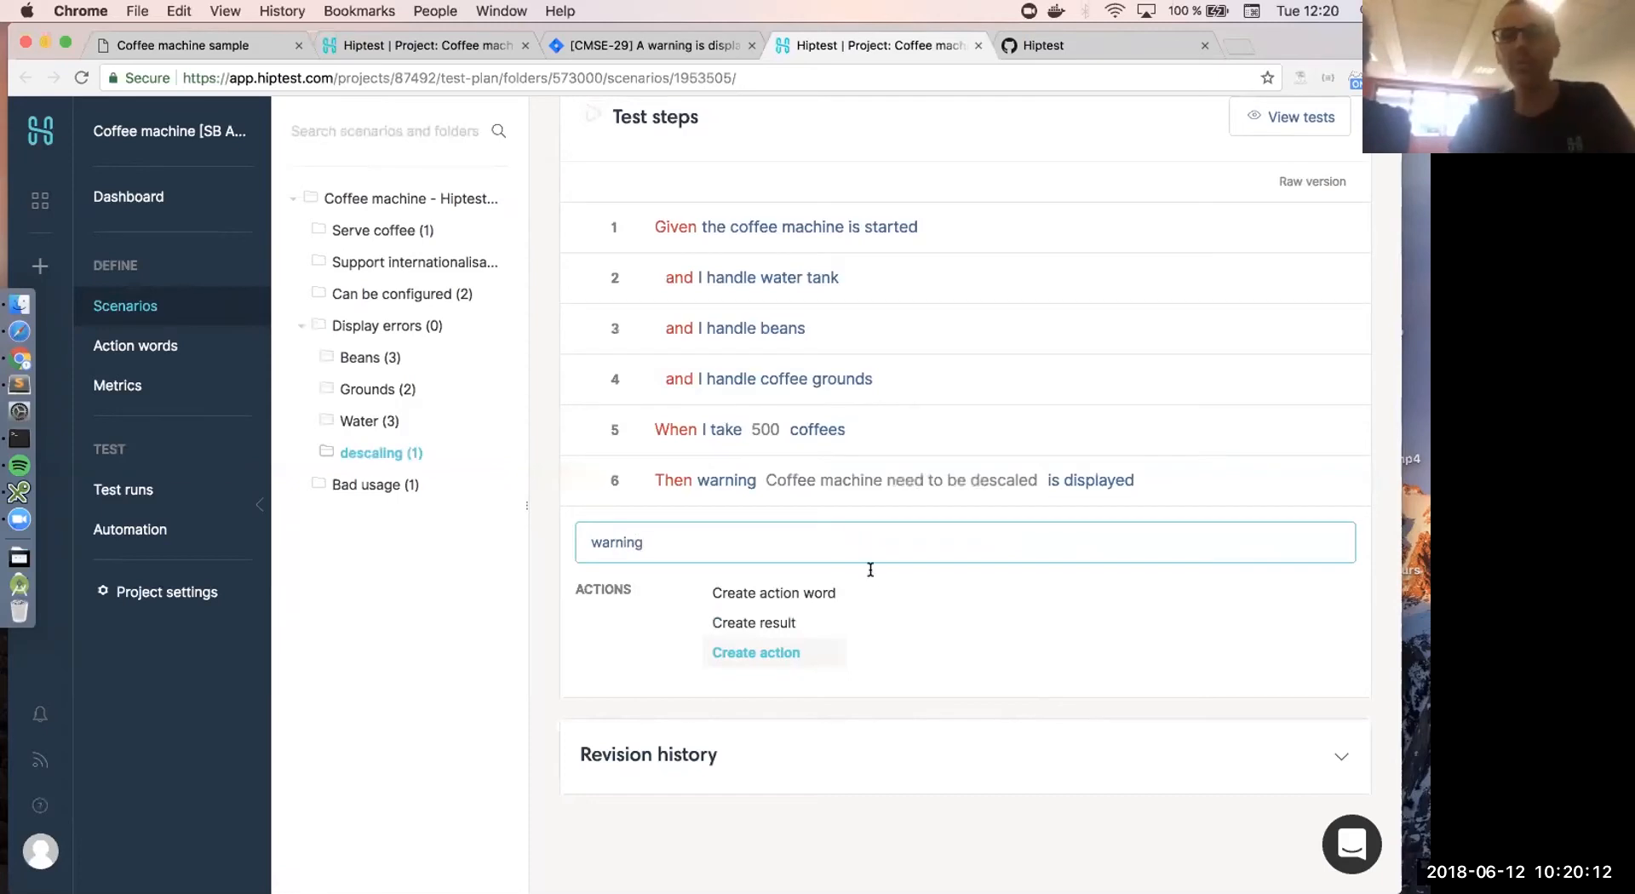
{"action": "left_click_drag", "start_coordinate": [681, 542], "coordinate": [549, 541]}
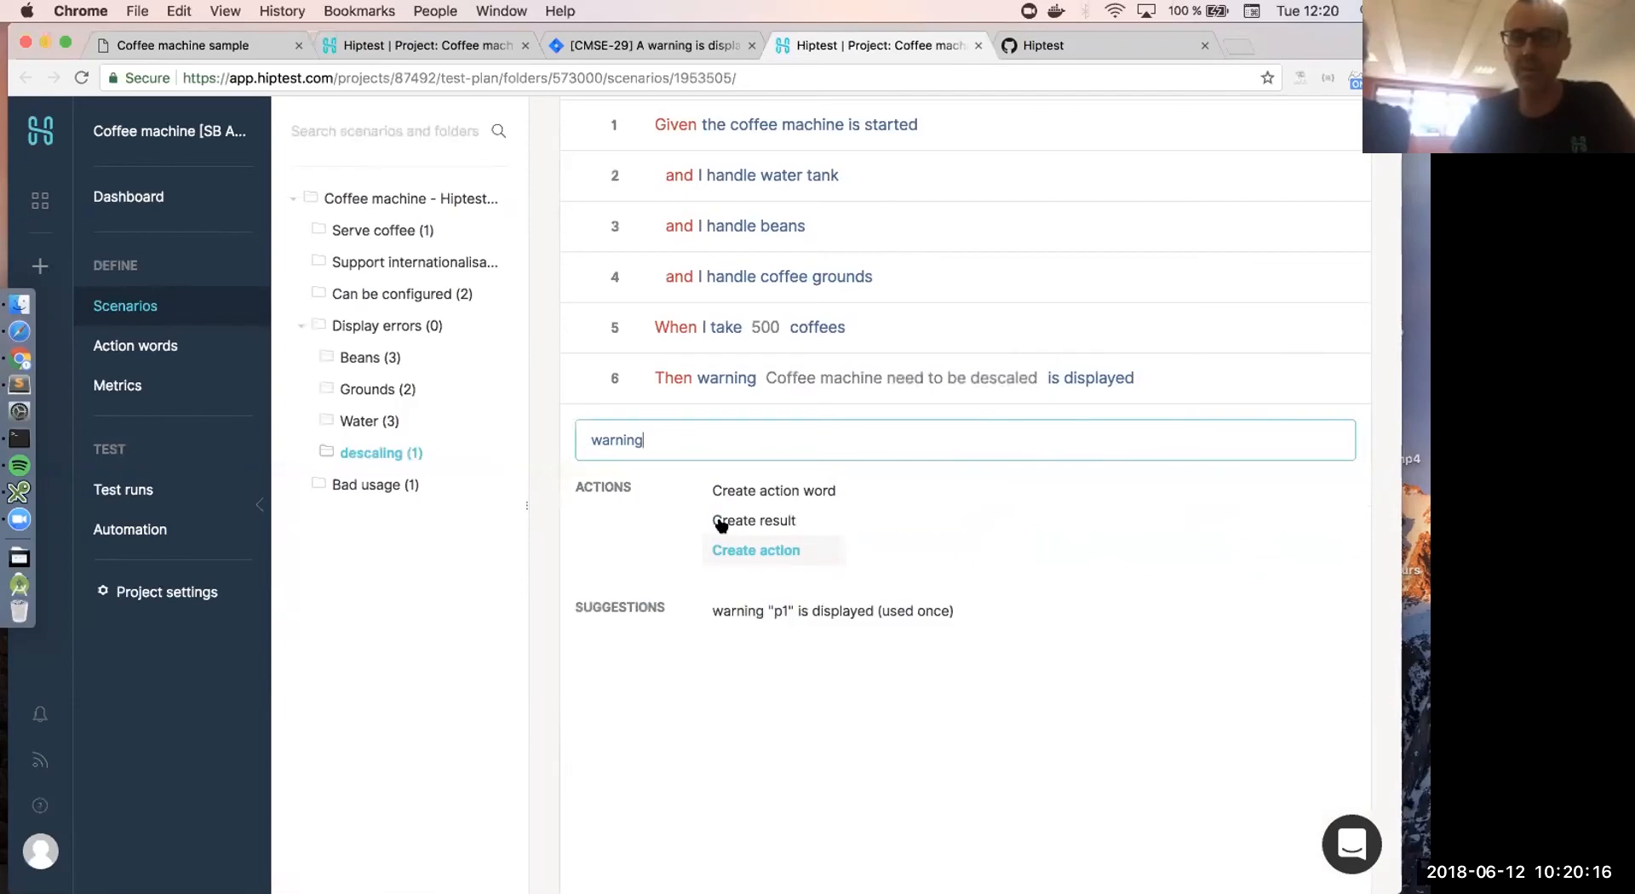
{"action": "key", "text": "Escape"}
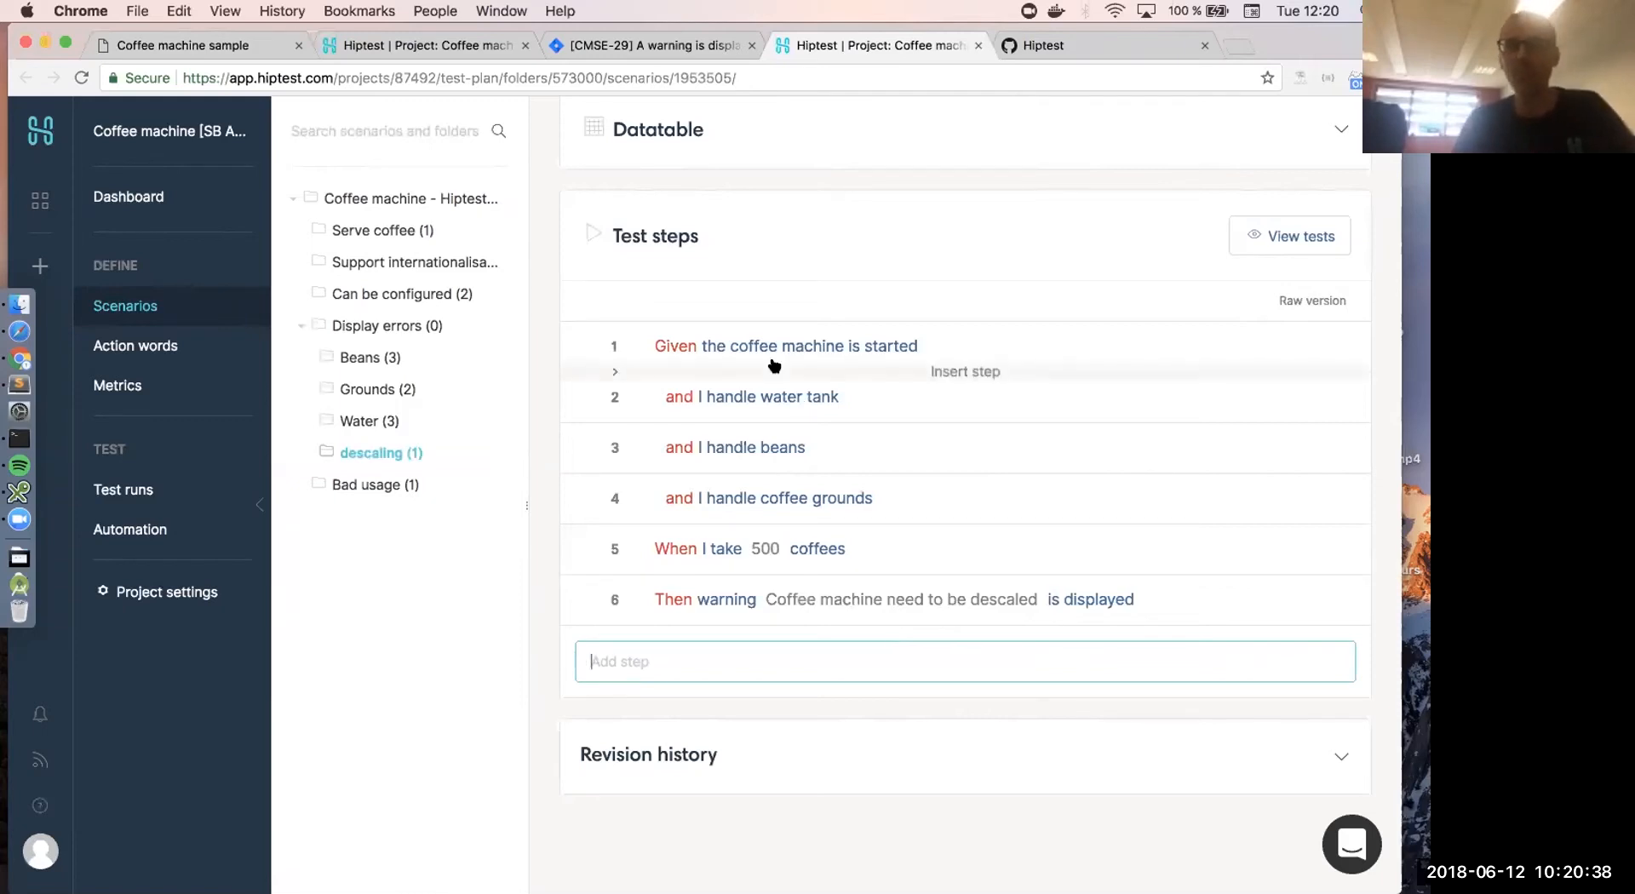
- Tag the descaling scenario with "sprint: 4"
{"action": "scroll", "coordinate": [769, 356], "scroll_direction": "up", "scroll_amount": 3}
{"action": "left_click", "coordinate": [817, 278]}
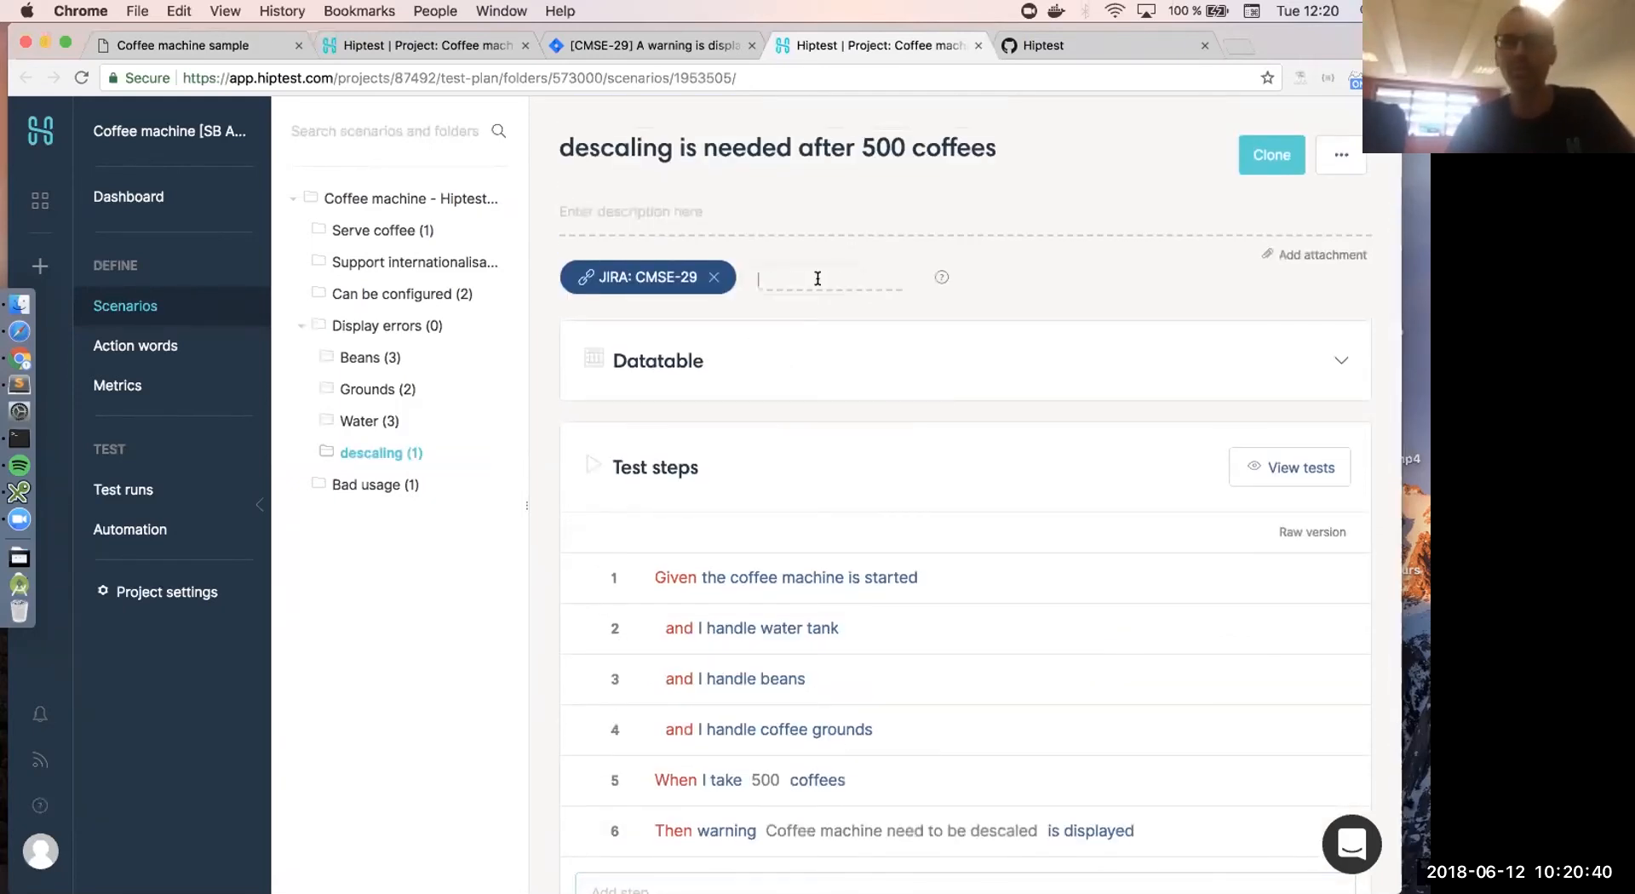
{"action": "type", "text": "Sprint"}
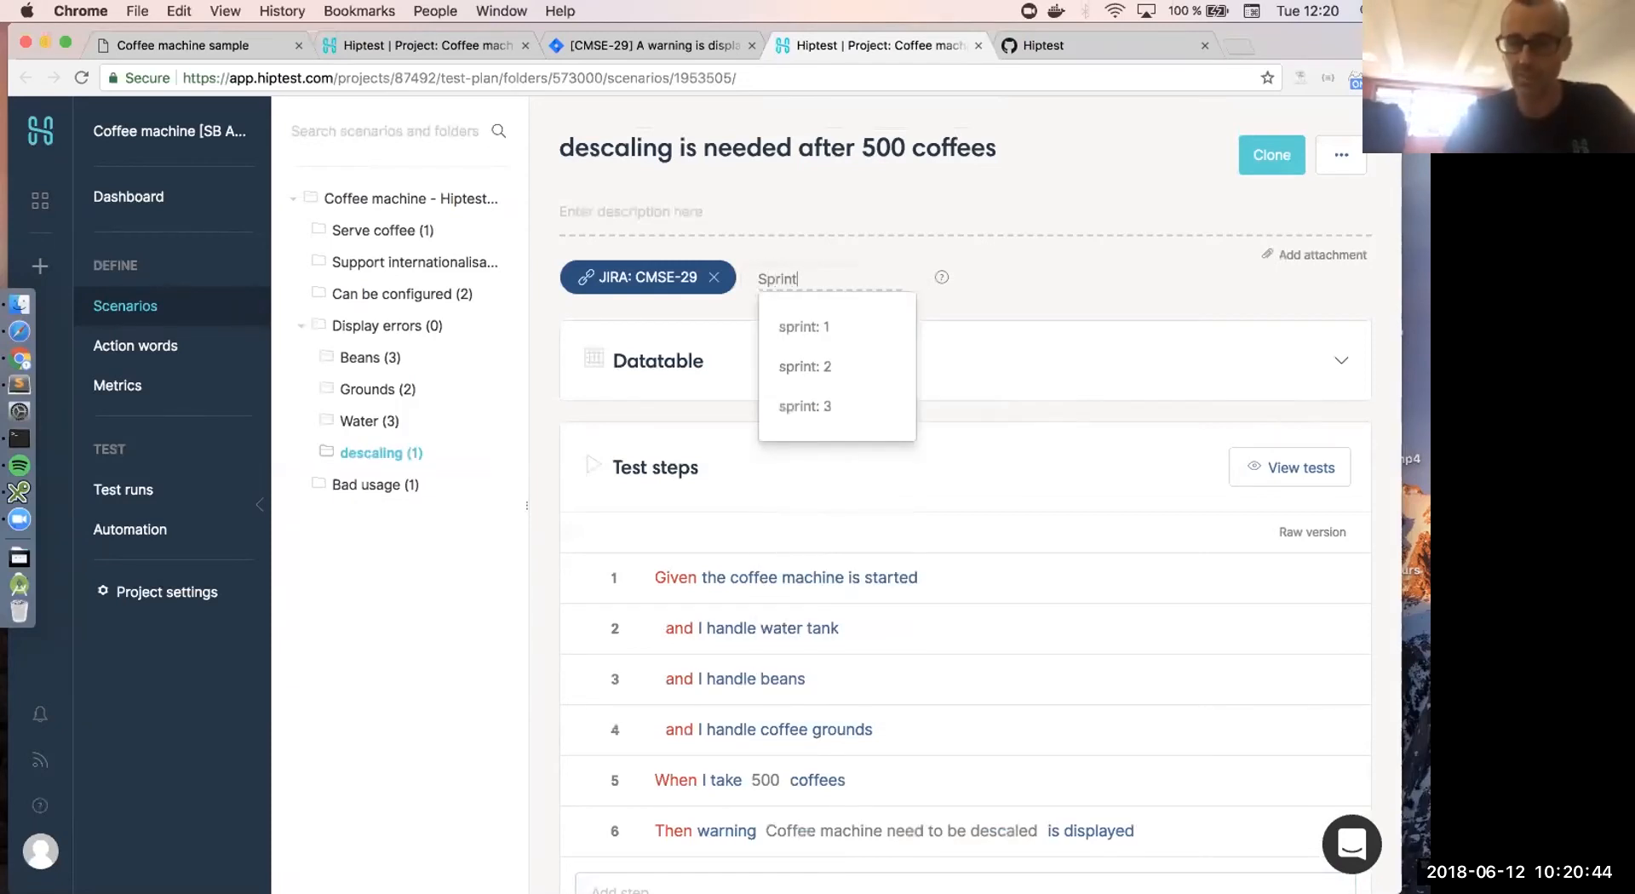
{"action": "type", "text": ": "}
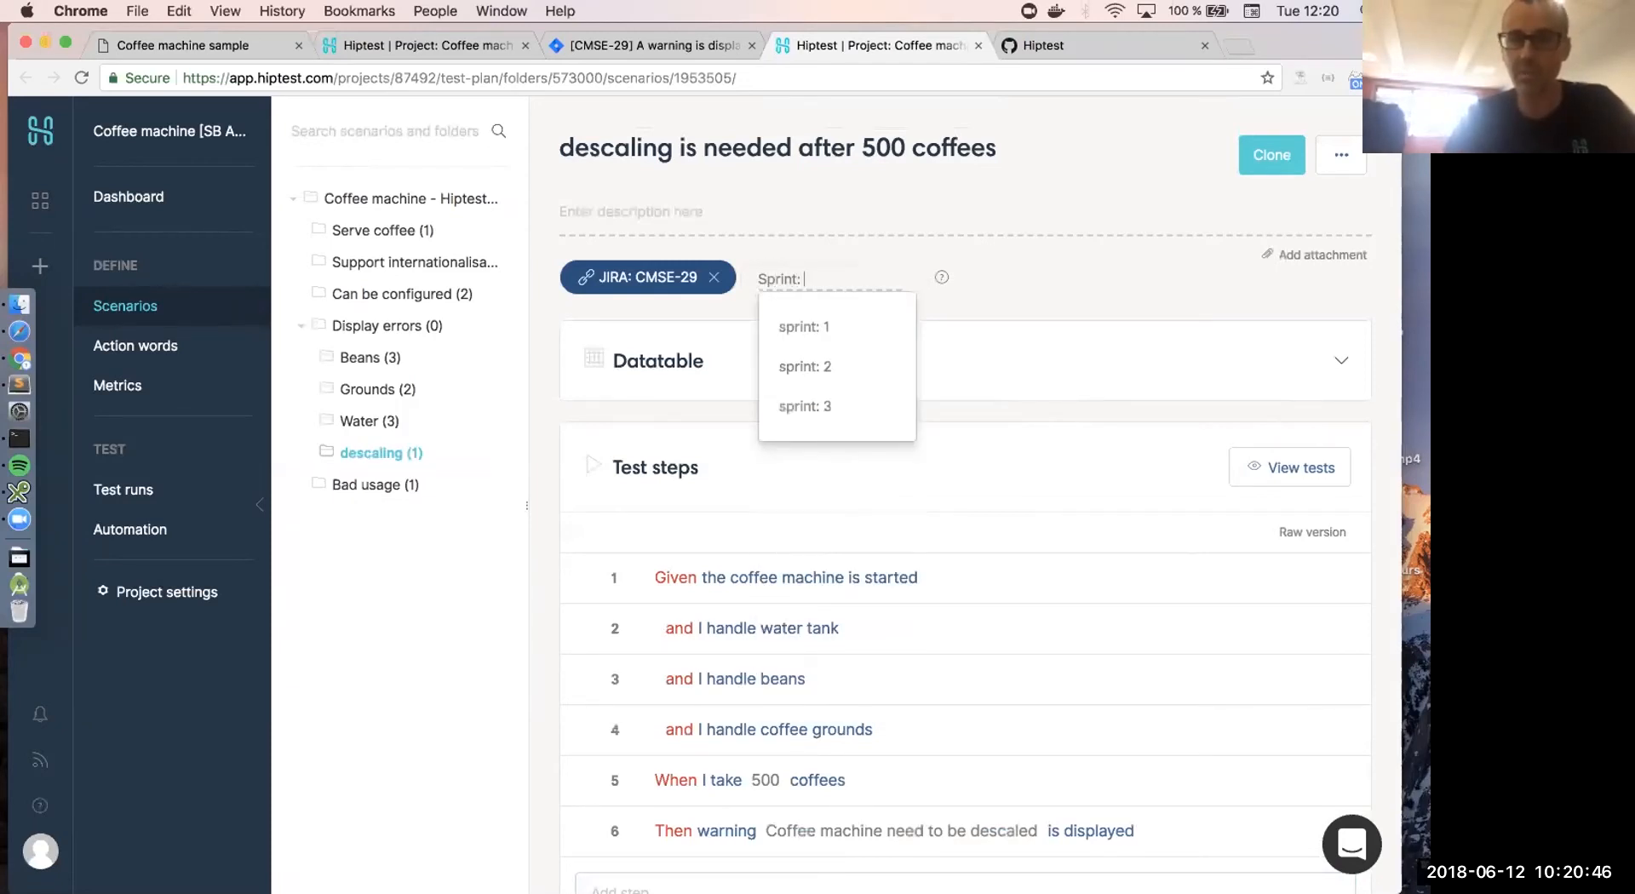
{"action": "type", "text": "4"}
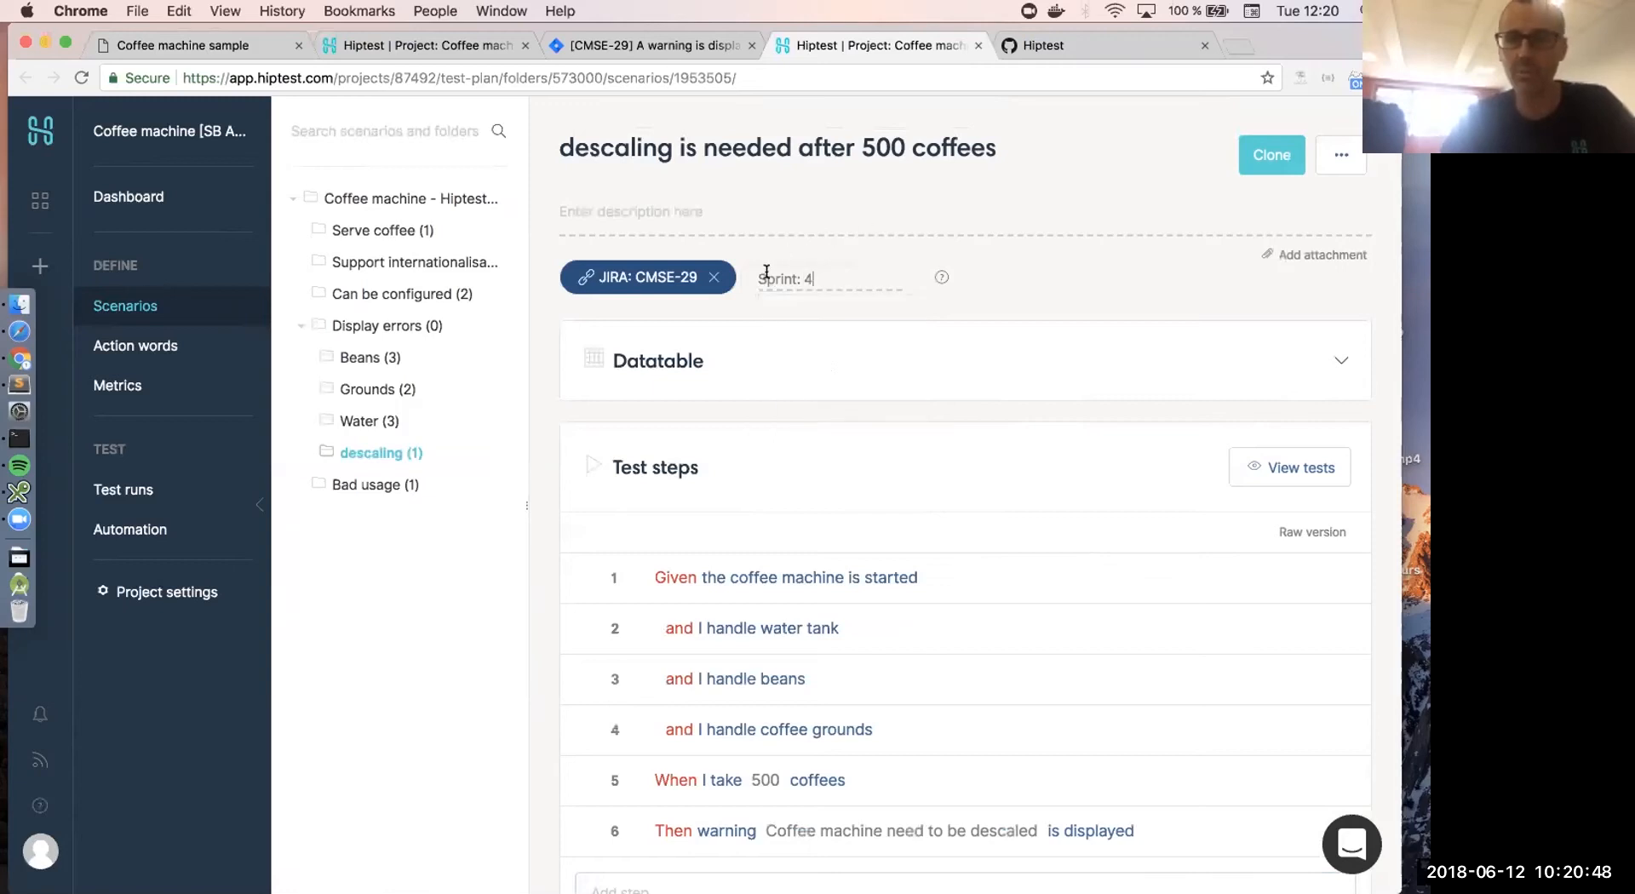
{"action": "left_click", "coordinate": [762, 276]}
{"action": "type", "text": "s"}
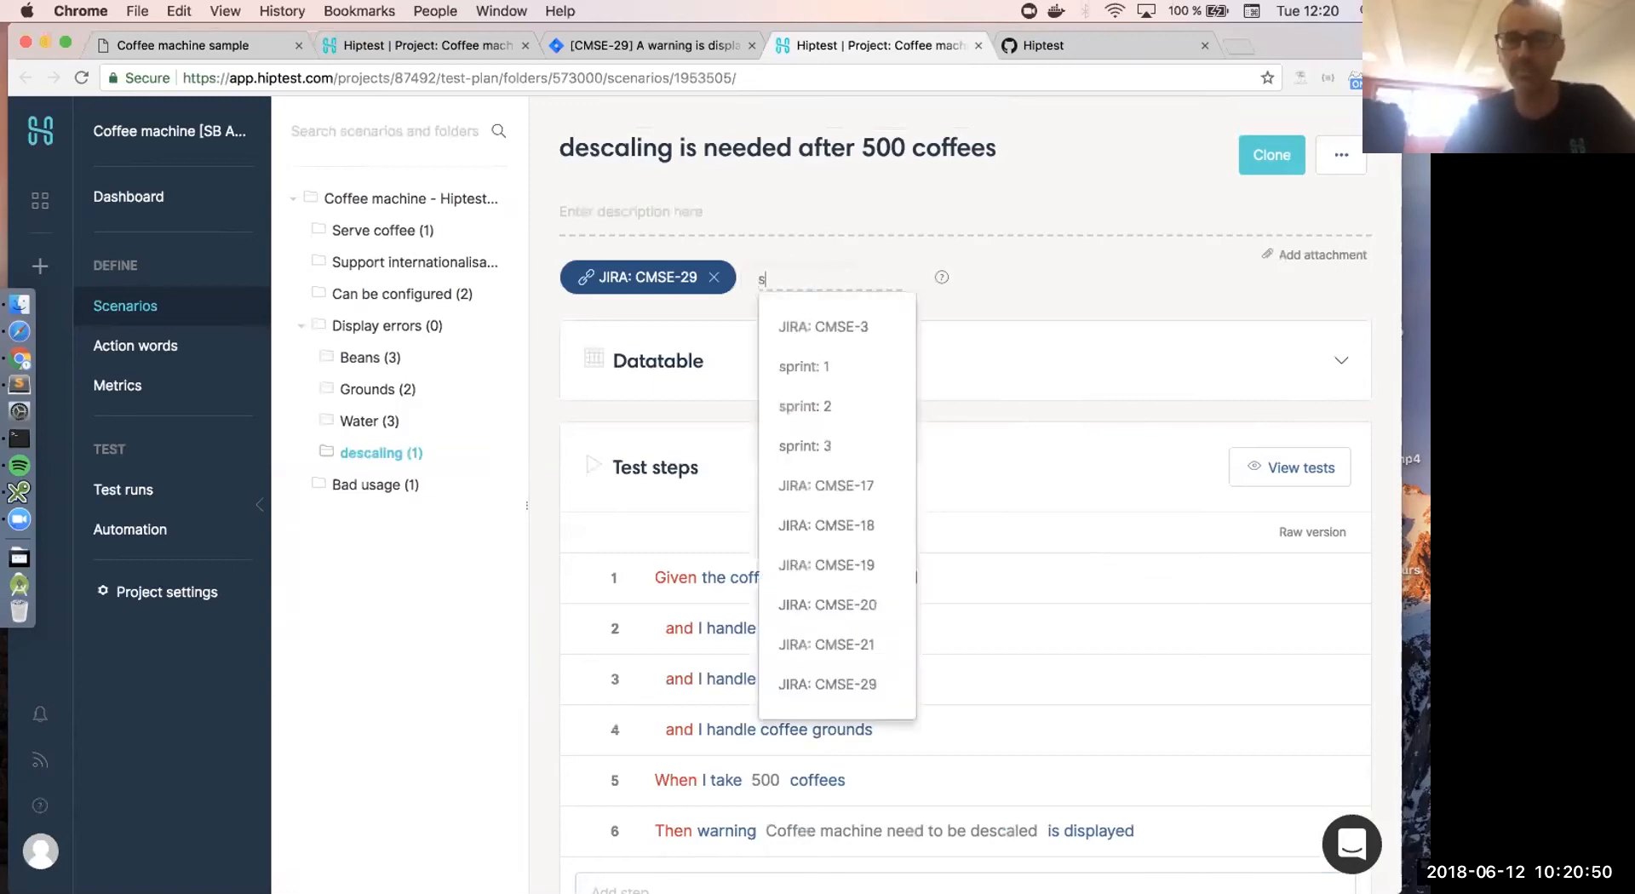
{"action": "type", "text": "print"}
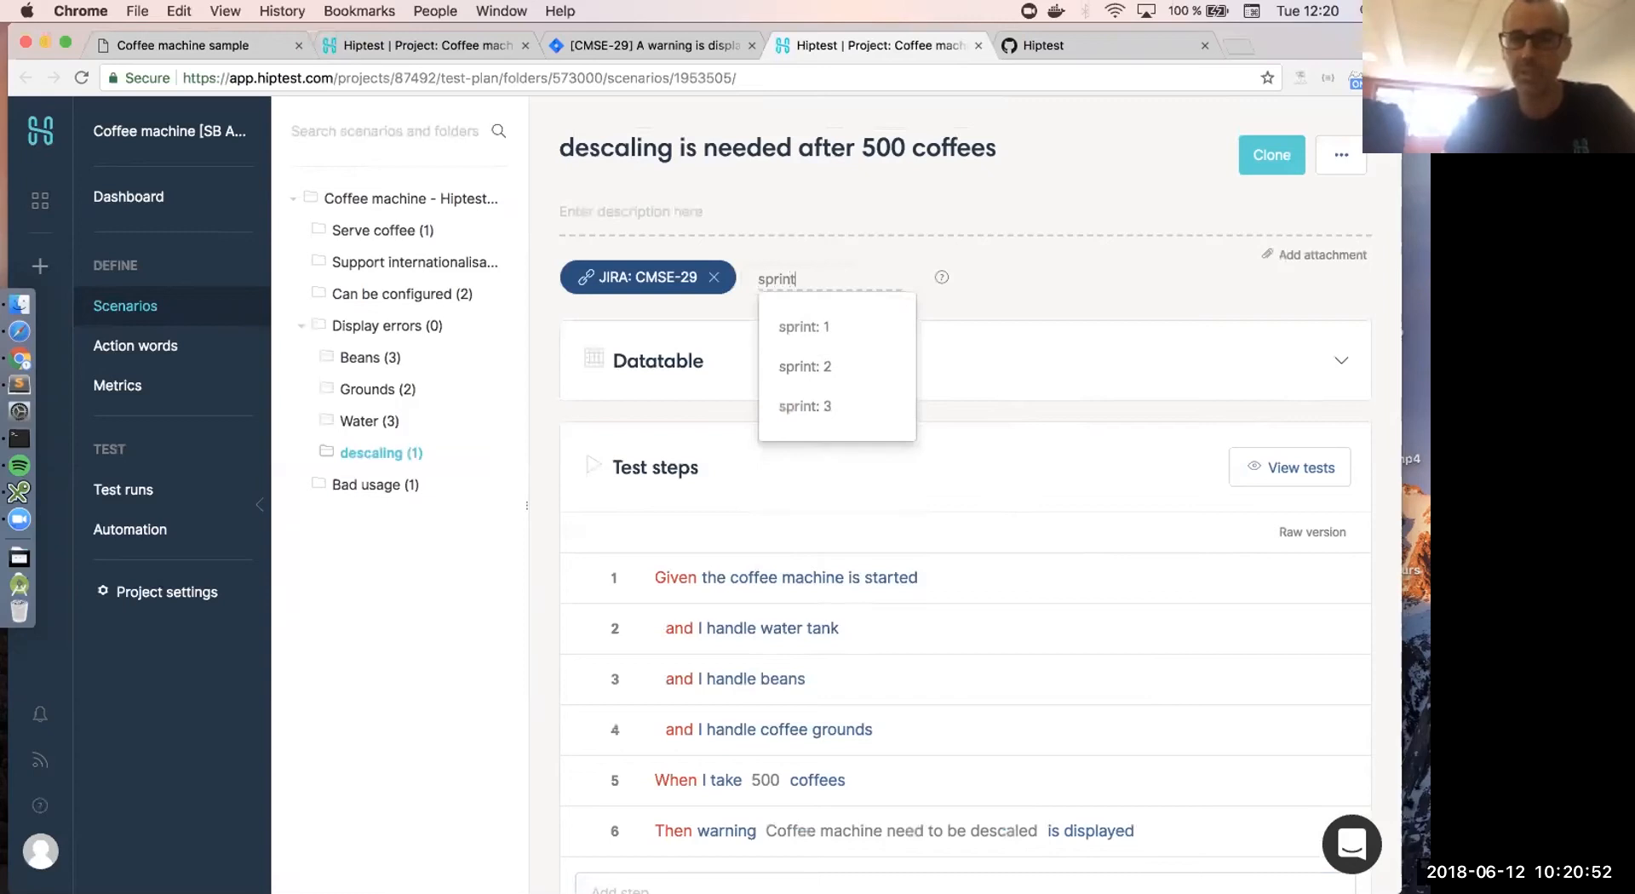
{"action": "type", "text": ": 4"}
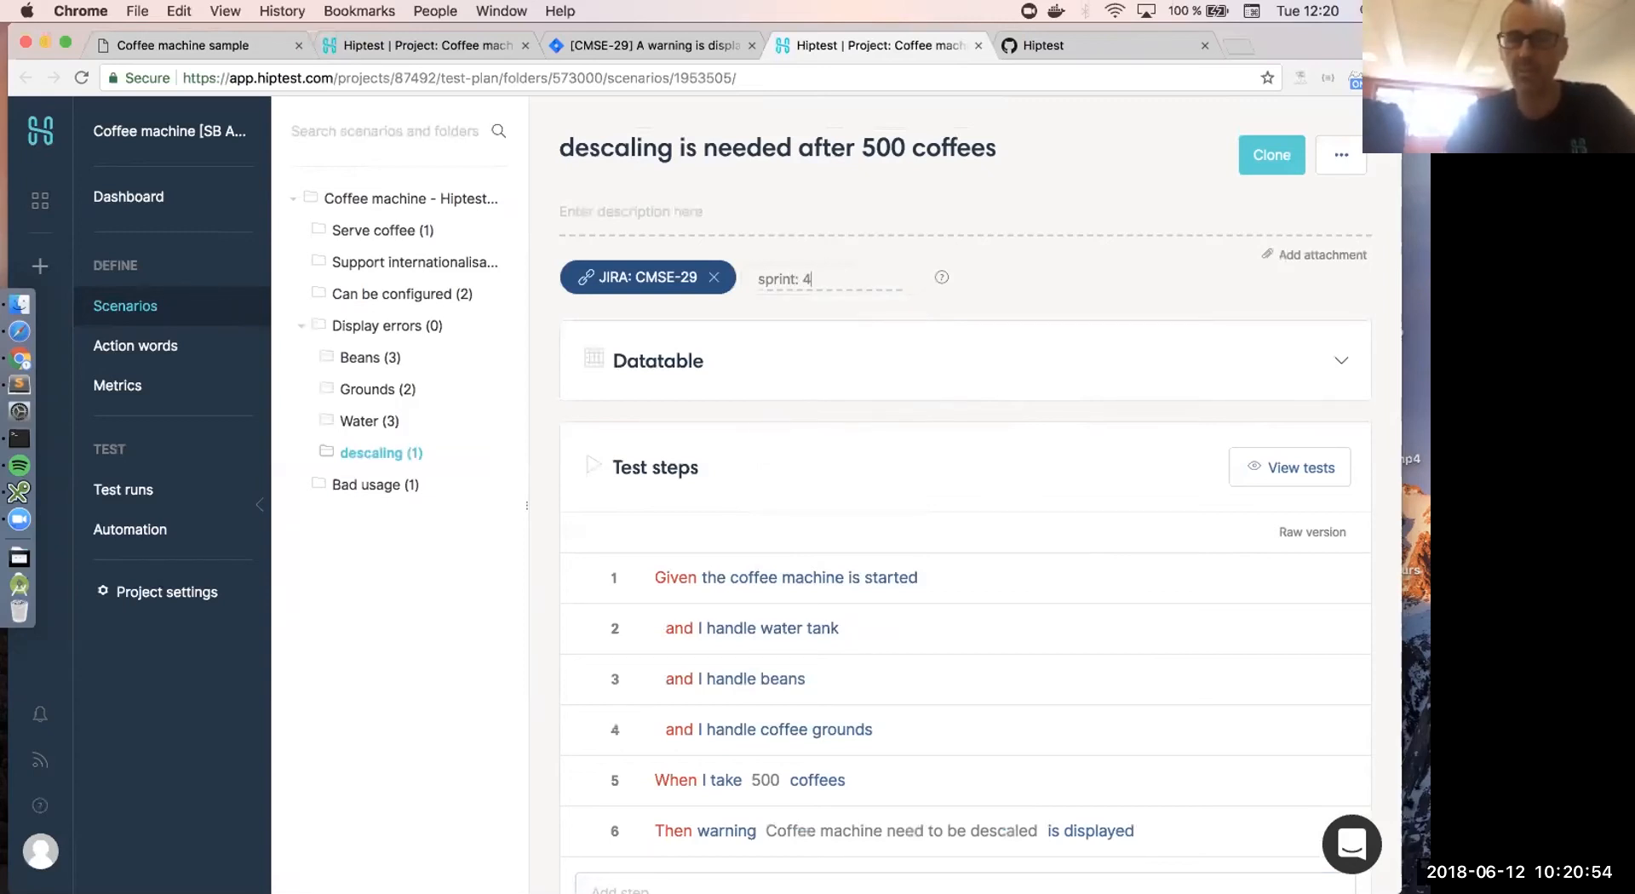
{"action": "key", "text": "Return"}
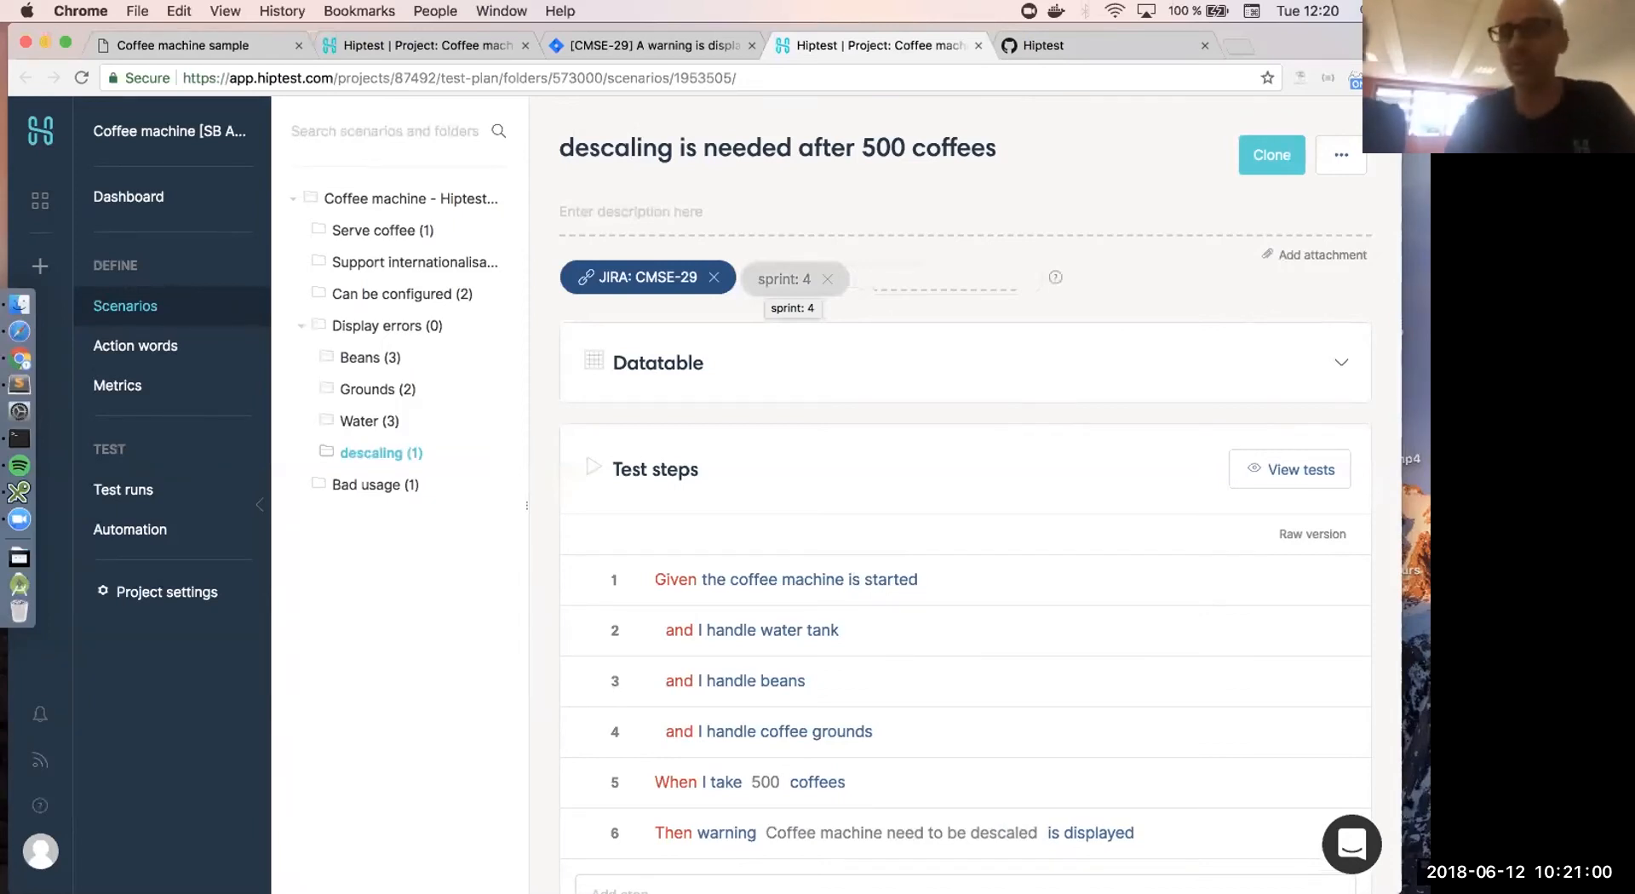
{"action": "left_click", "coordinate": [533, 555]}
{"action": "scroll", "coordinate": [534, 556], "scroll_direction": "down", "scroll_amount": 3}
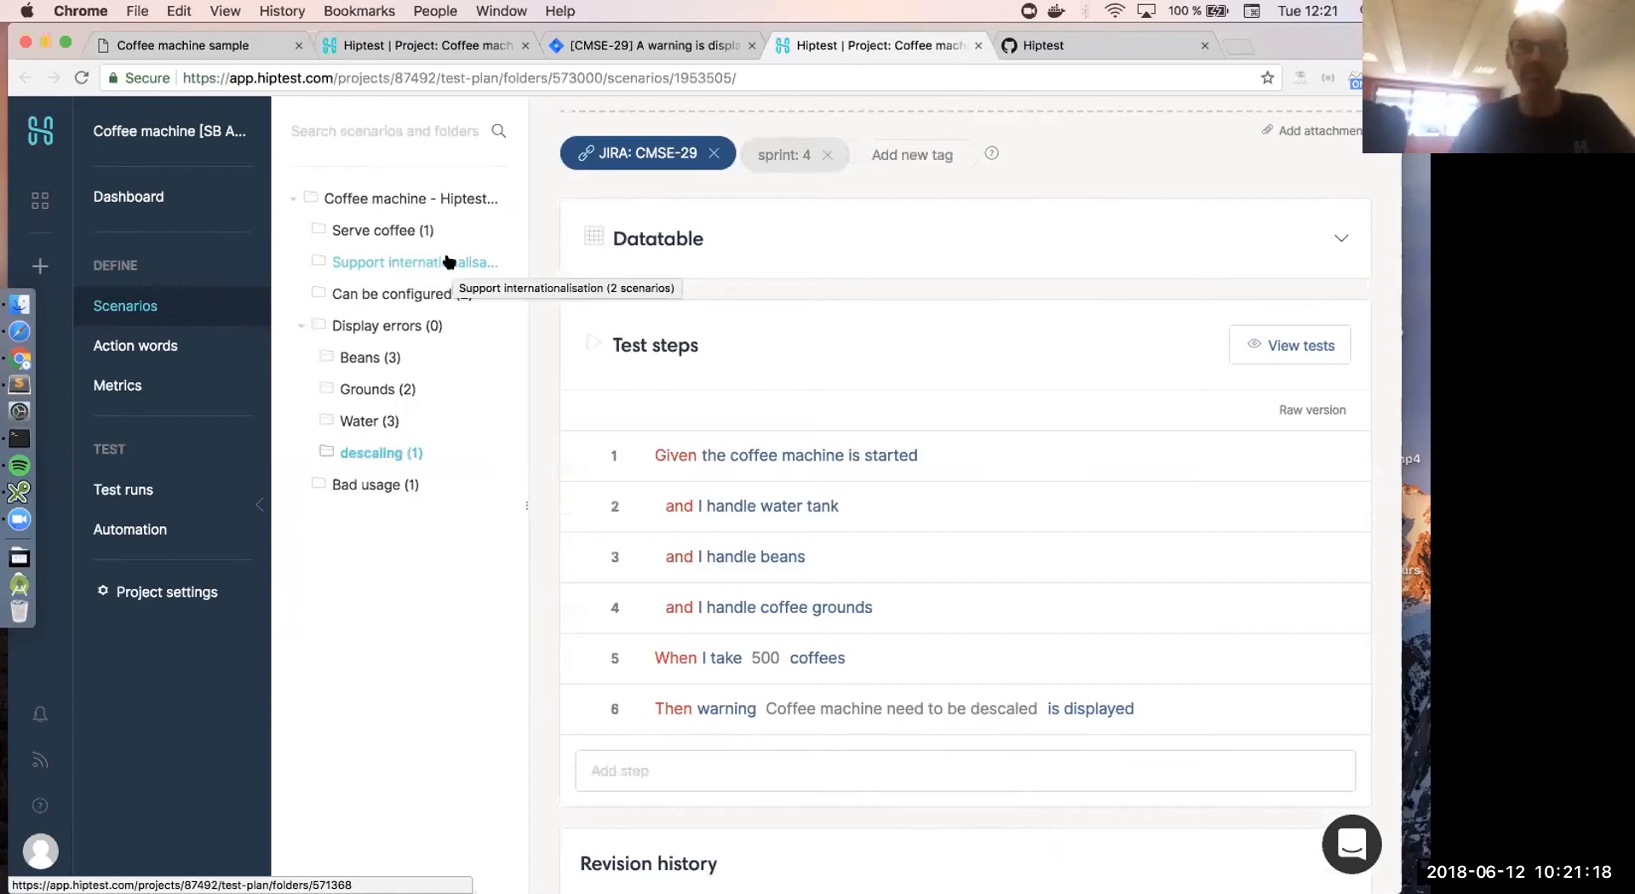
- Open the "I take a coffee" action word from the "Simple use" scenario in the "Serve coffee" folder
{"action": "left_click", "coordinate": [394, 233]}
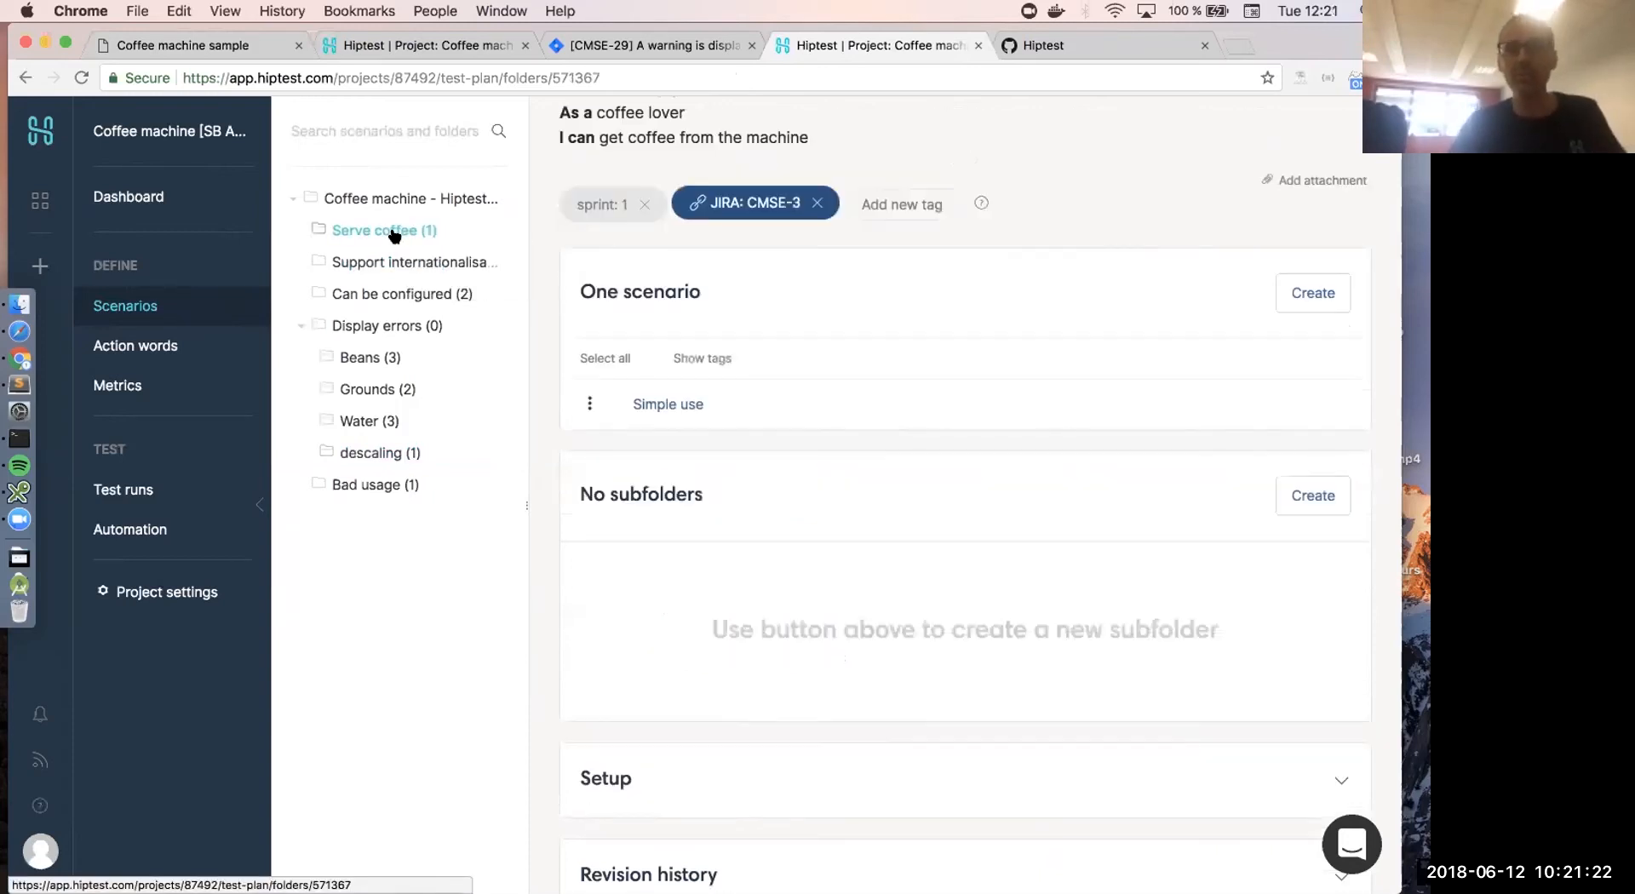
{"action": "left_click", "coordinate": [670, 407]}
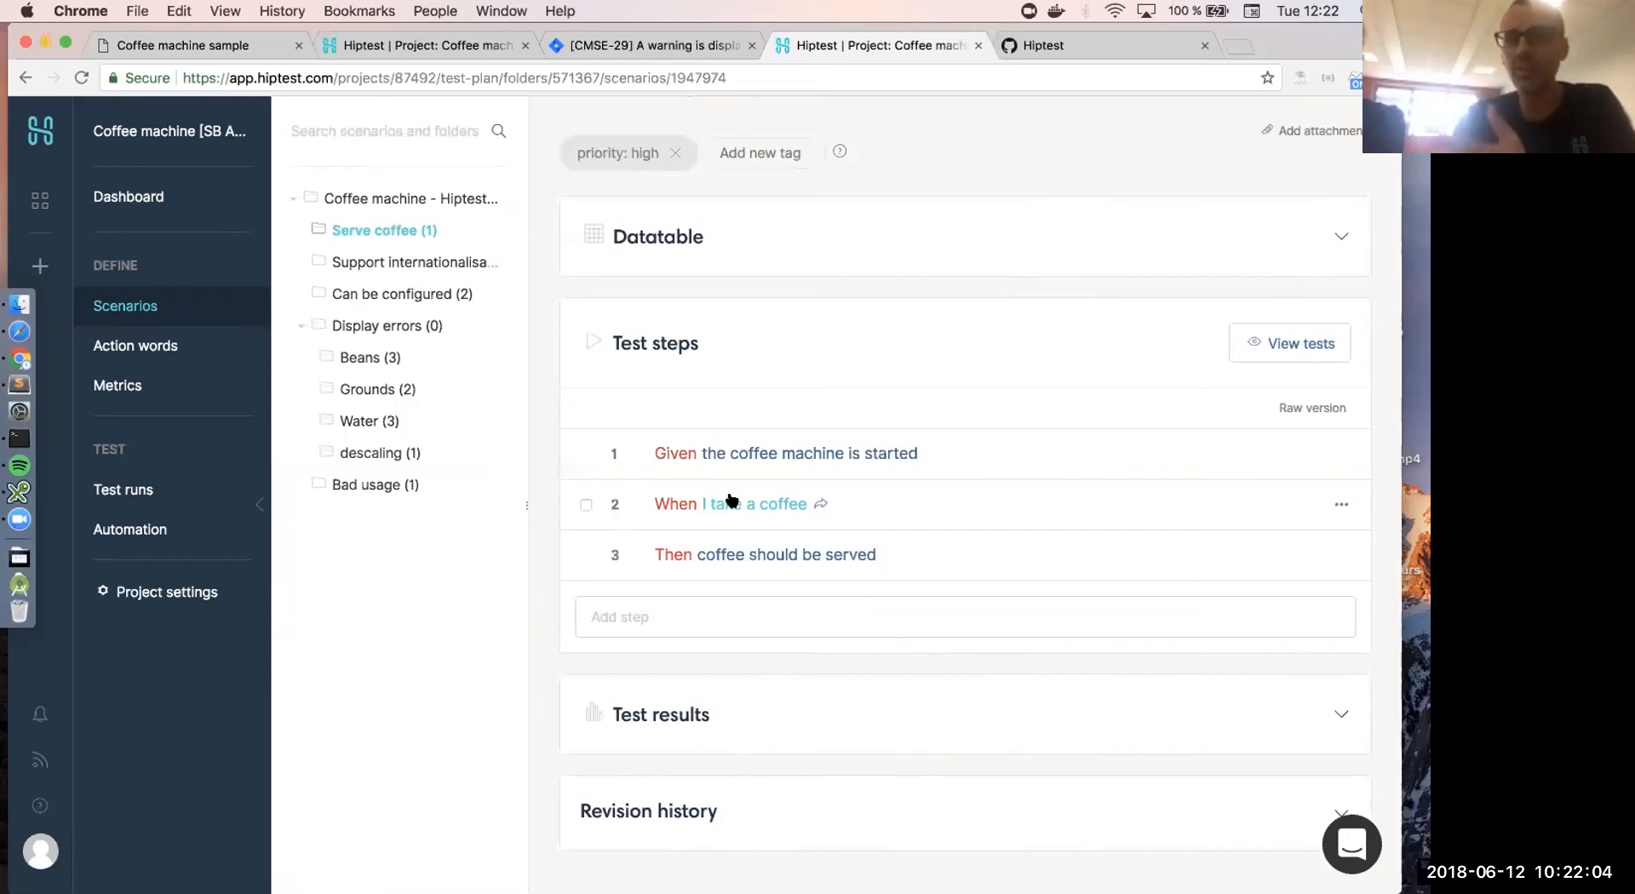
{"action": "left_click", "coordinate": [815, 505]}
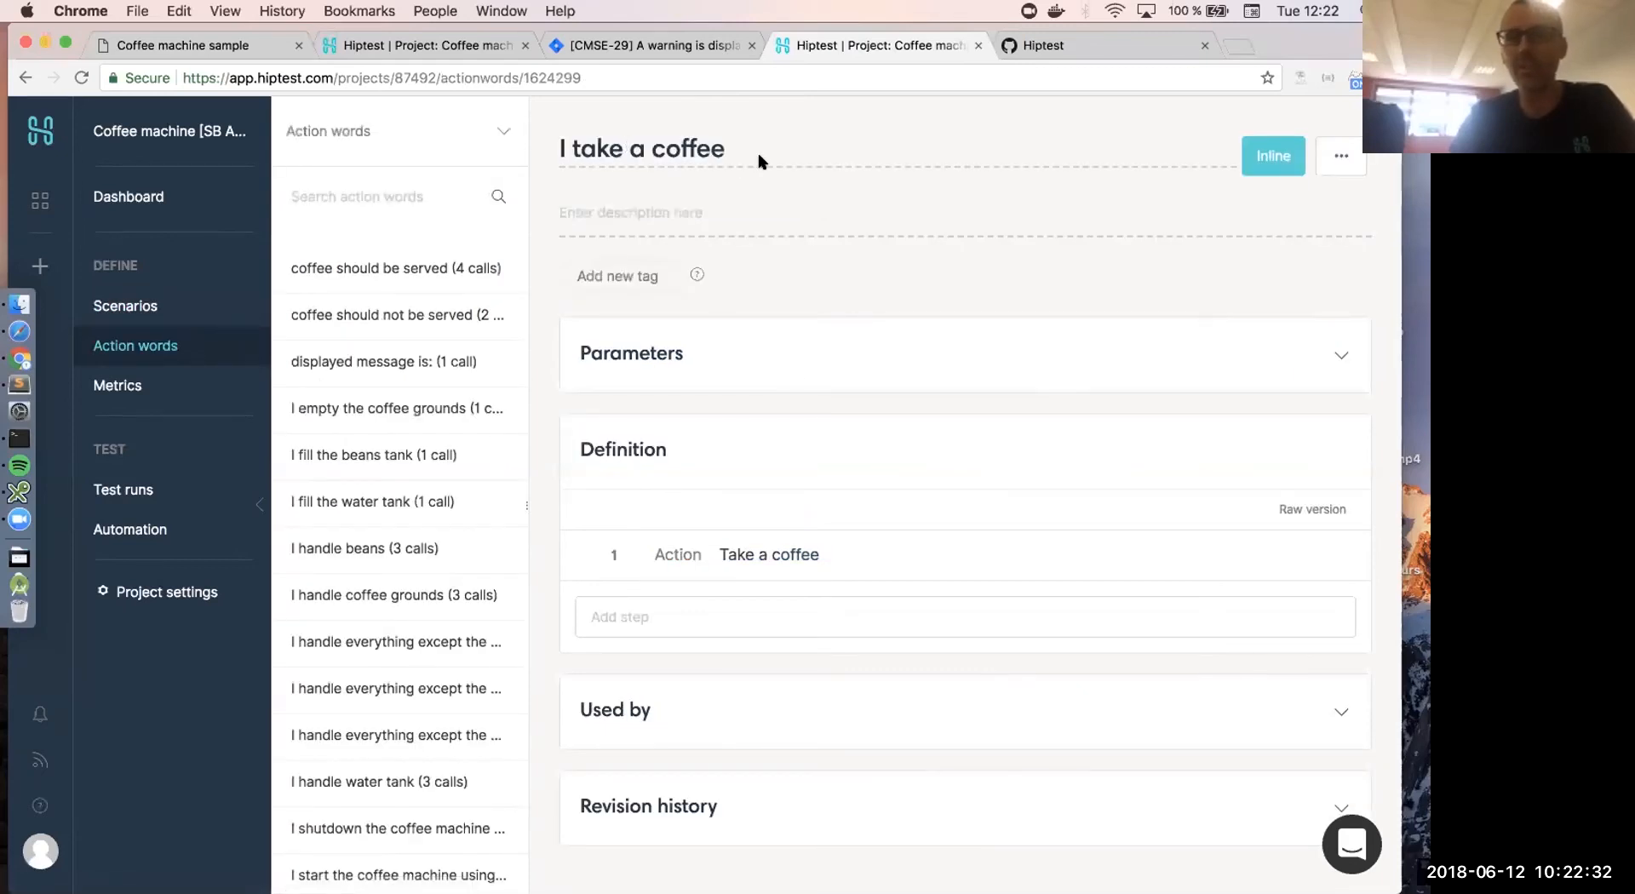
{"action": "scroll", "coordinate": [452, 425], "scroll_direction": "down", "scroll_amount": 4}
{"action": "scroll", "coordinate": [452, 426], "scroll_direction": "down", "scroll_amount": 1}
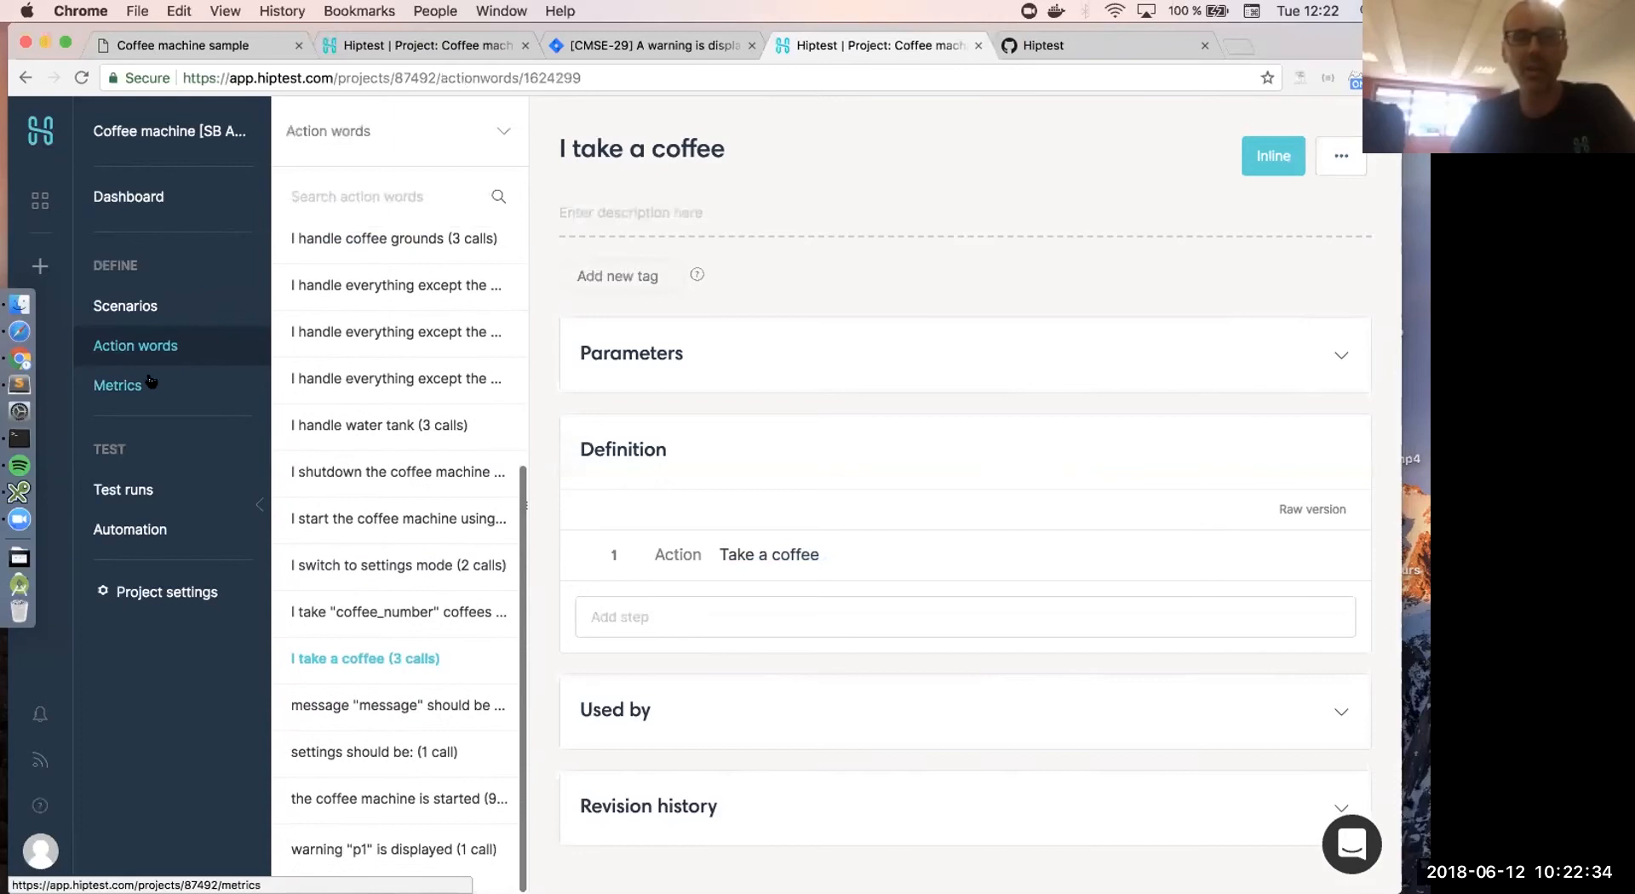
{"action": "scroll", "coordinate": [443, 424], "scroll_direction": "up", "scroll_amount": 4}
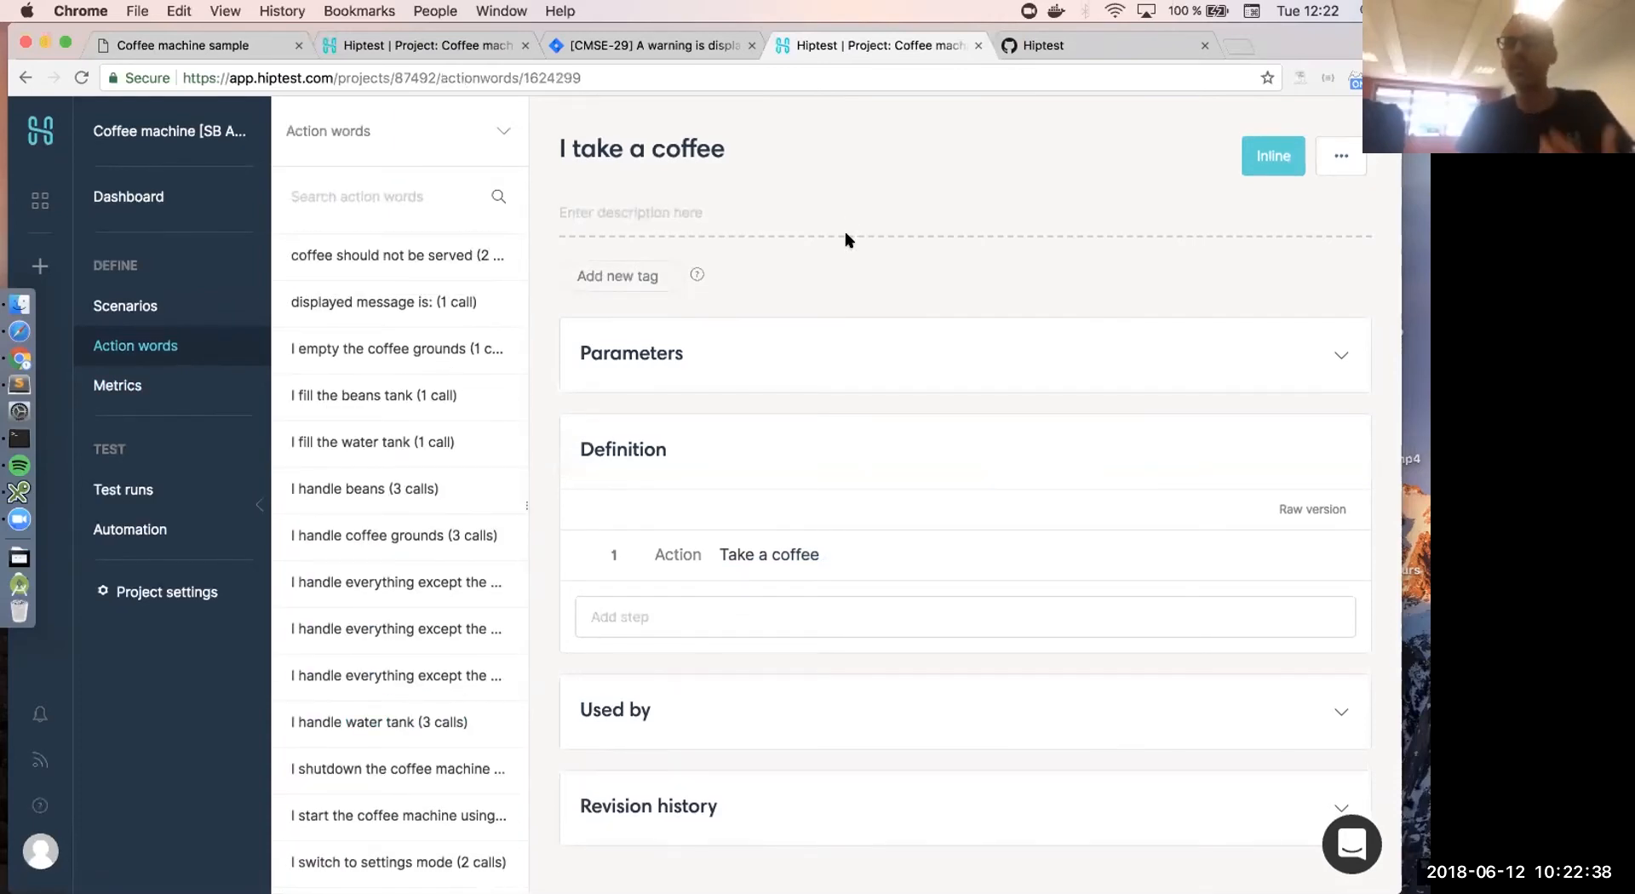
- Rename the action word to I take a "type" coffee so that it takes a type parameter
{"action": "left_click", "coordinate": [648, 143]}
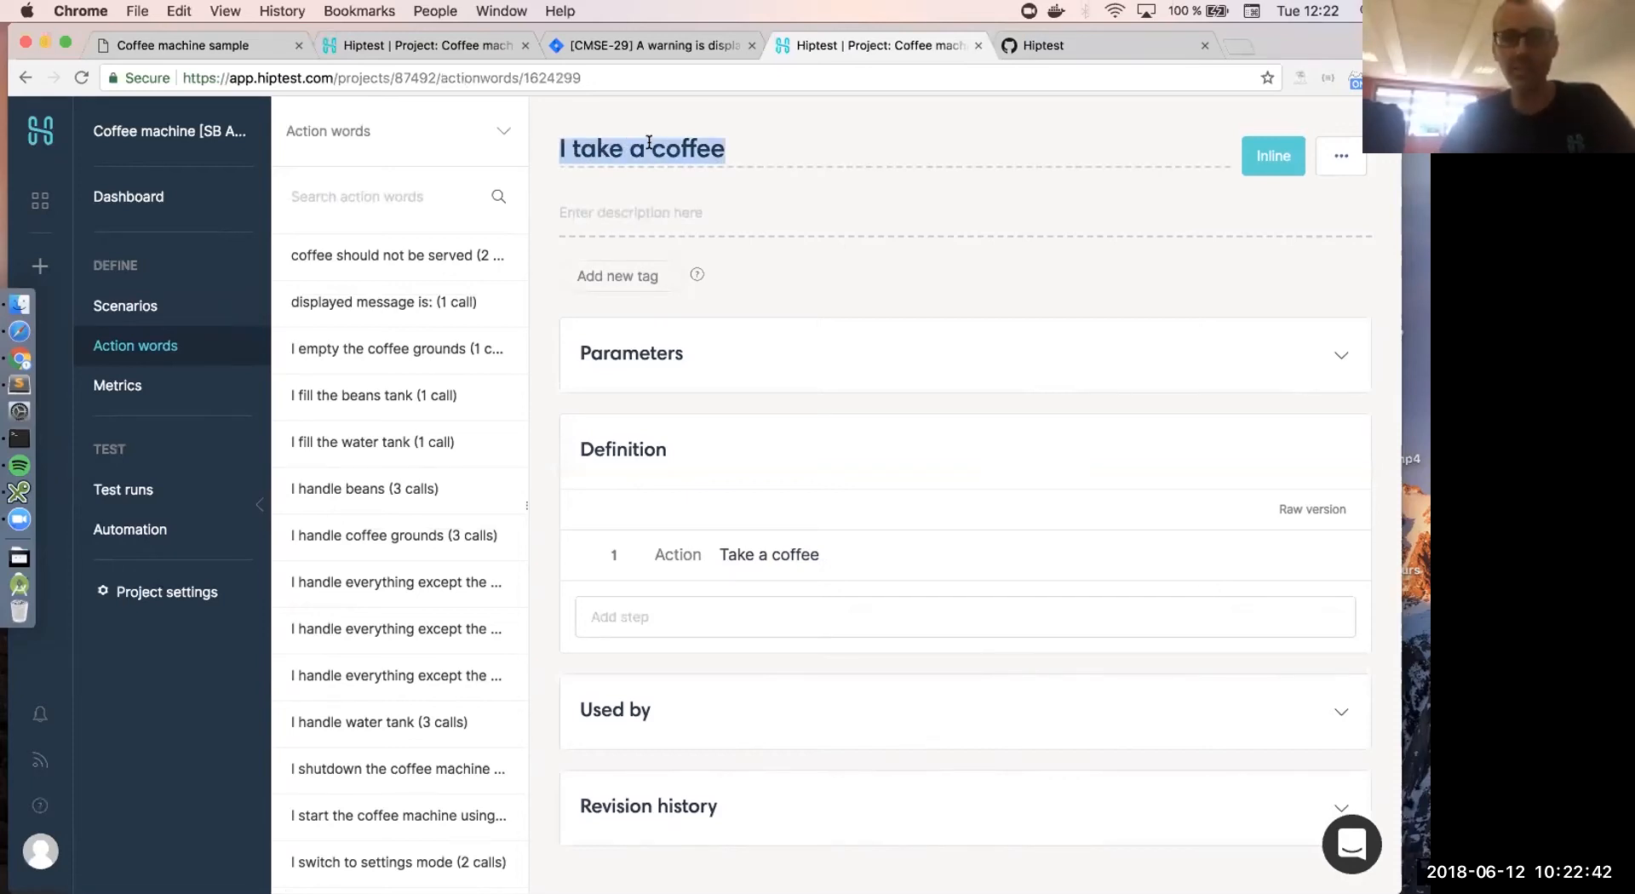
{"action": "left_click", "coordinate": [649, 142]}
{"action": "type", "text": "\"\""}
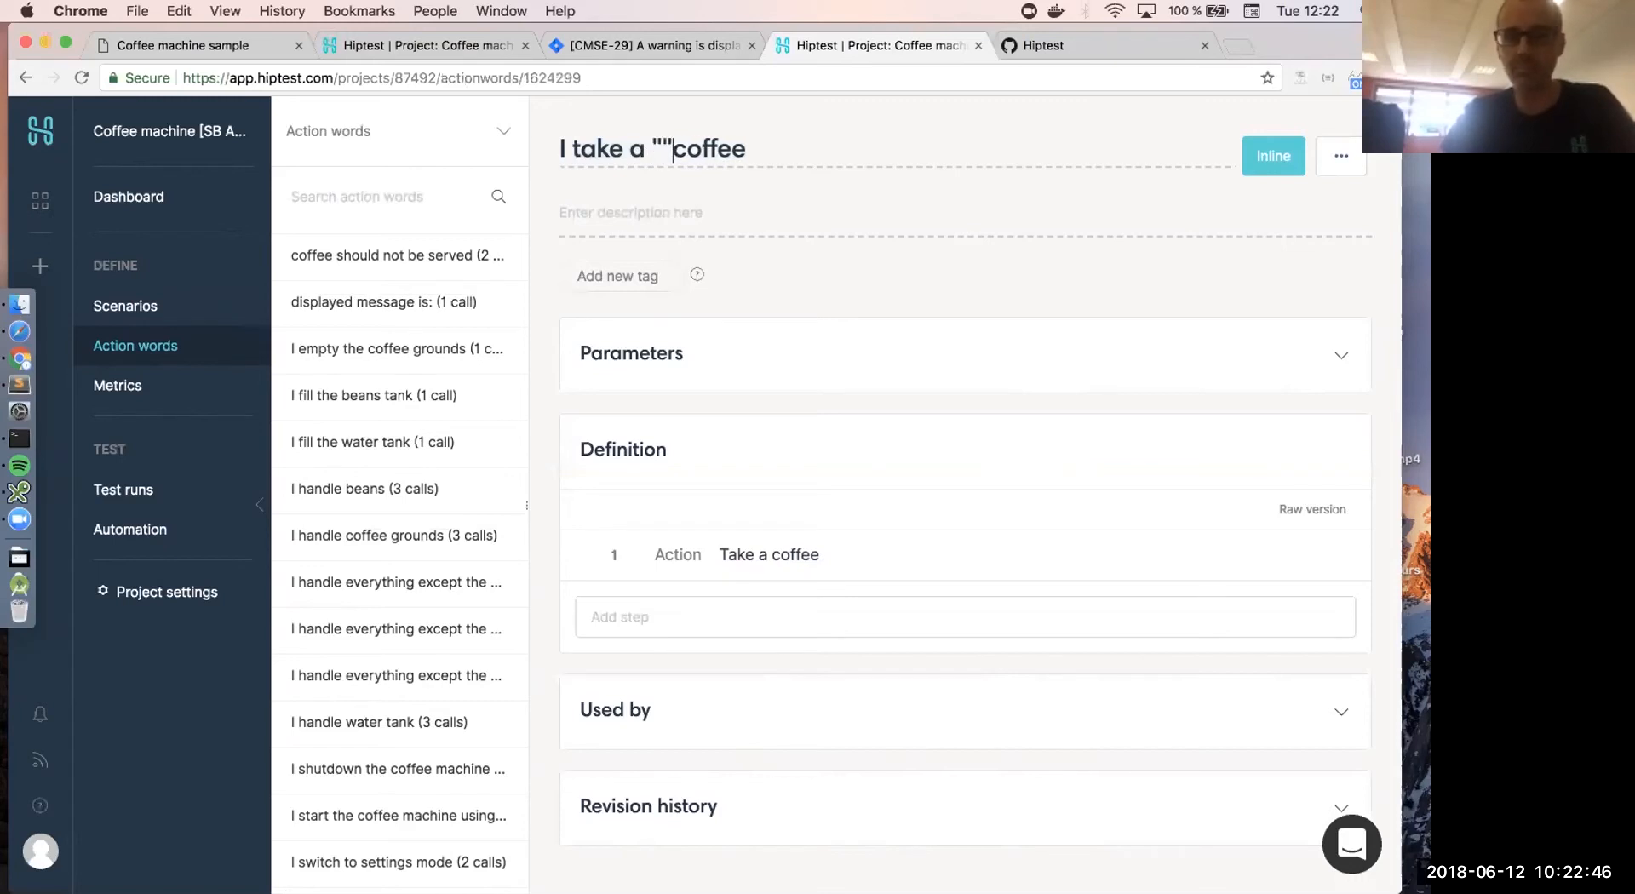
{"action": "key", "text": "Left"}
{"action": "type", "text": "type"}
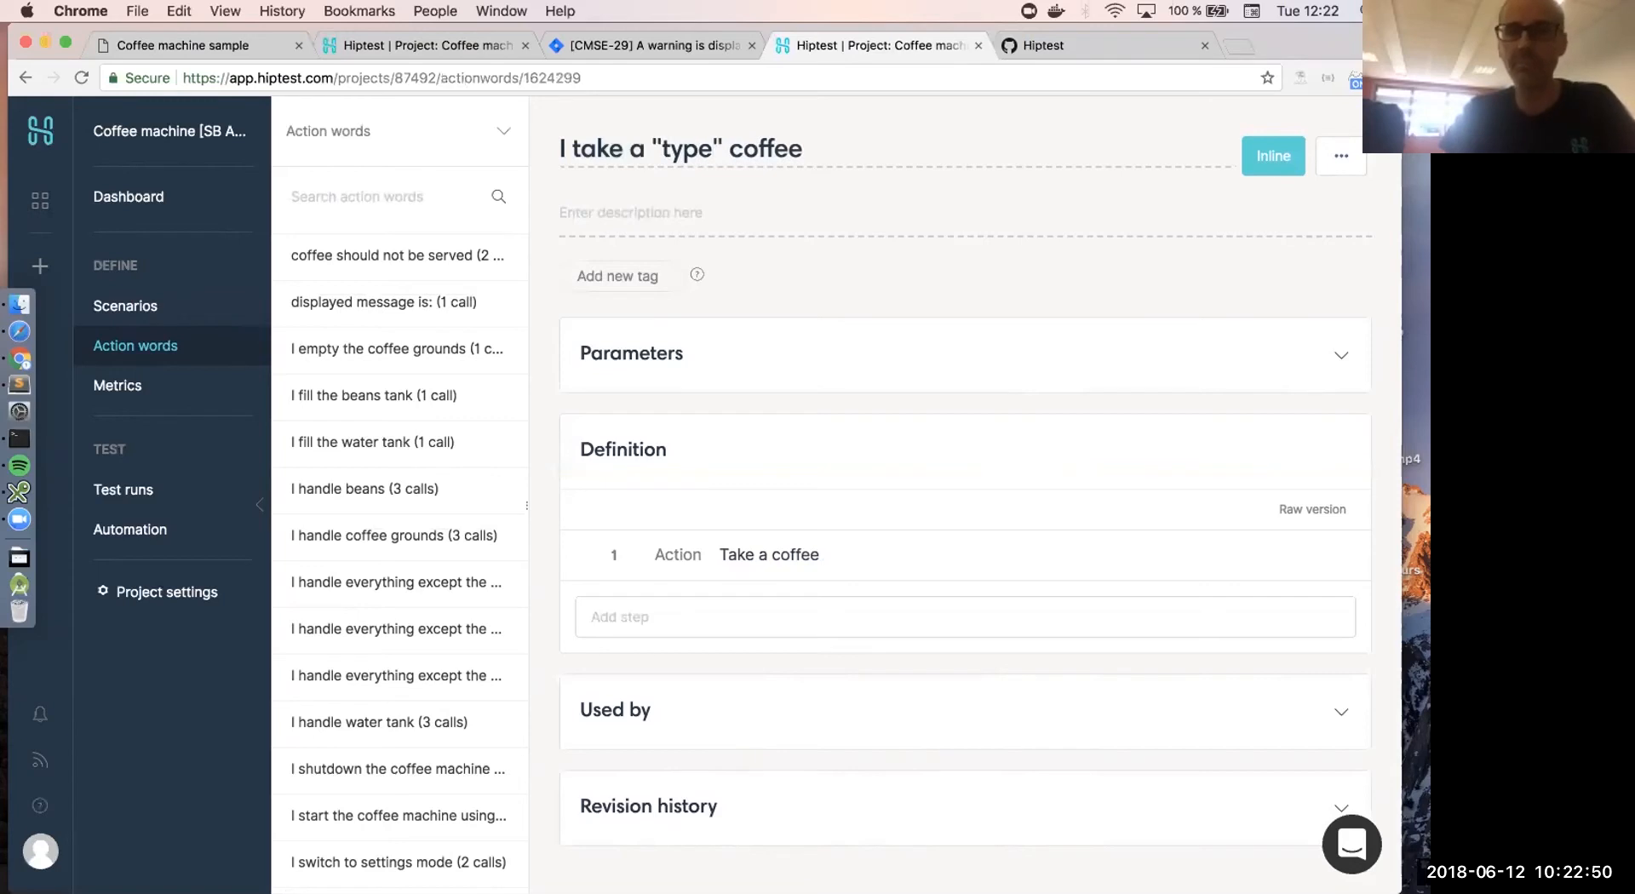
{"action": "key", "text": "Return"}
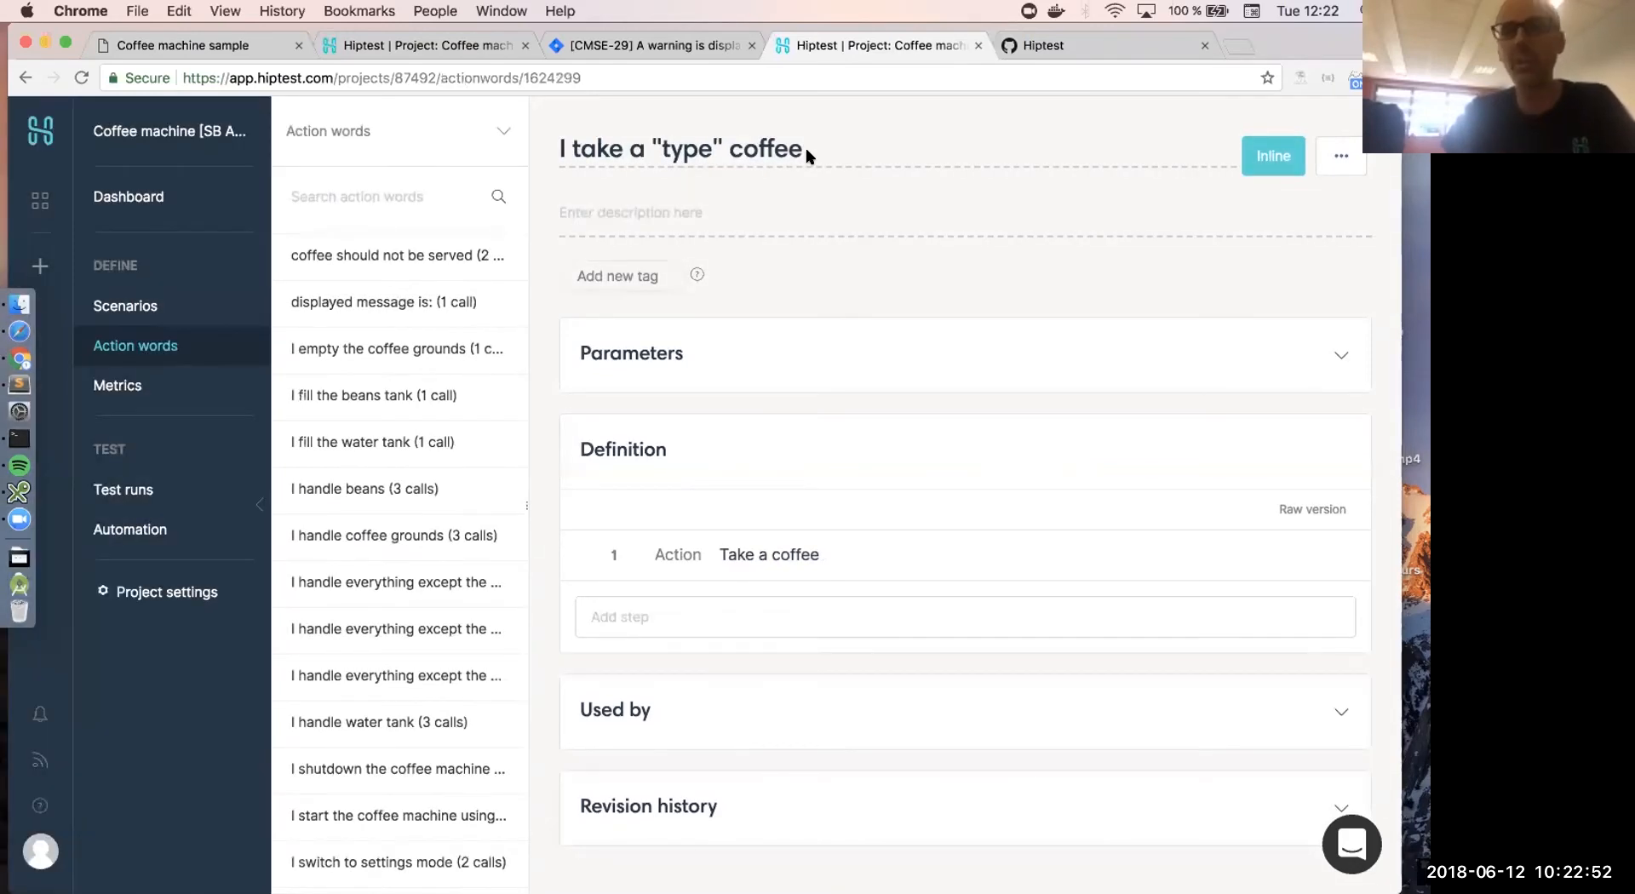
- Set the default value of the action word's type parameter to expresso
{"action": "left_click", "coordinate": [650, 355]}
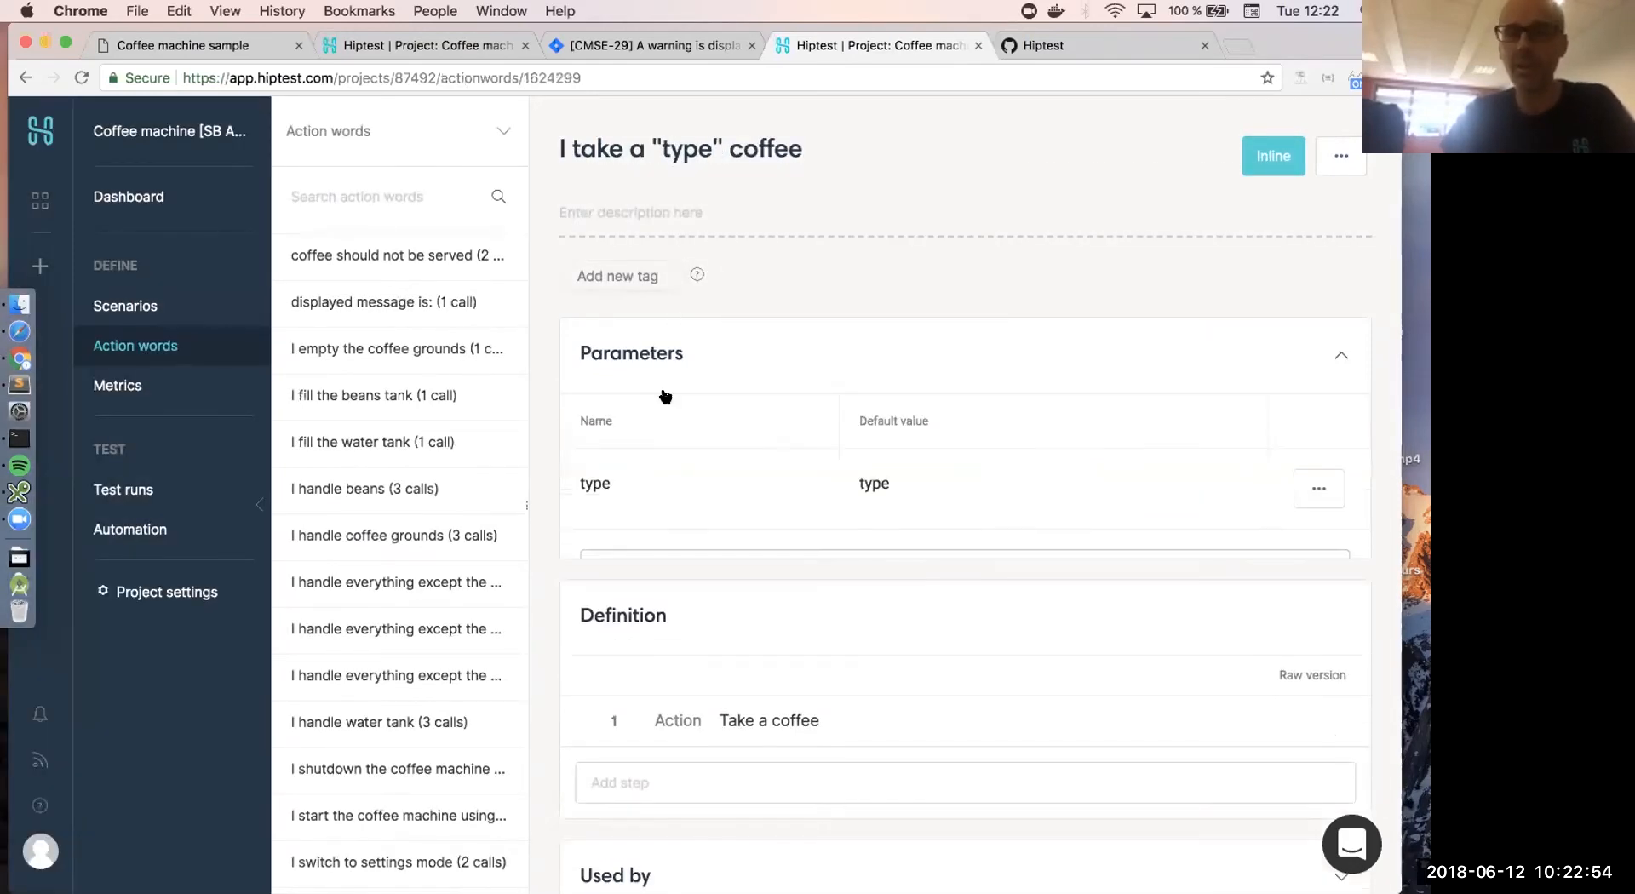
{"action": "left_click", "coordinate": [868, 484]}
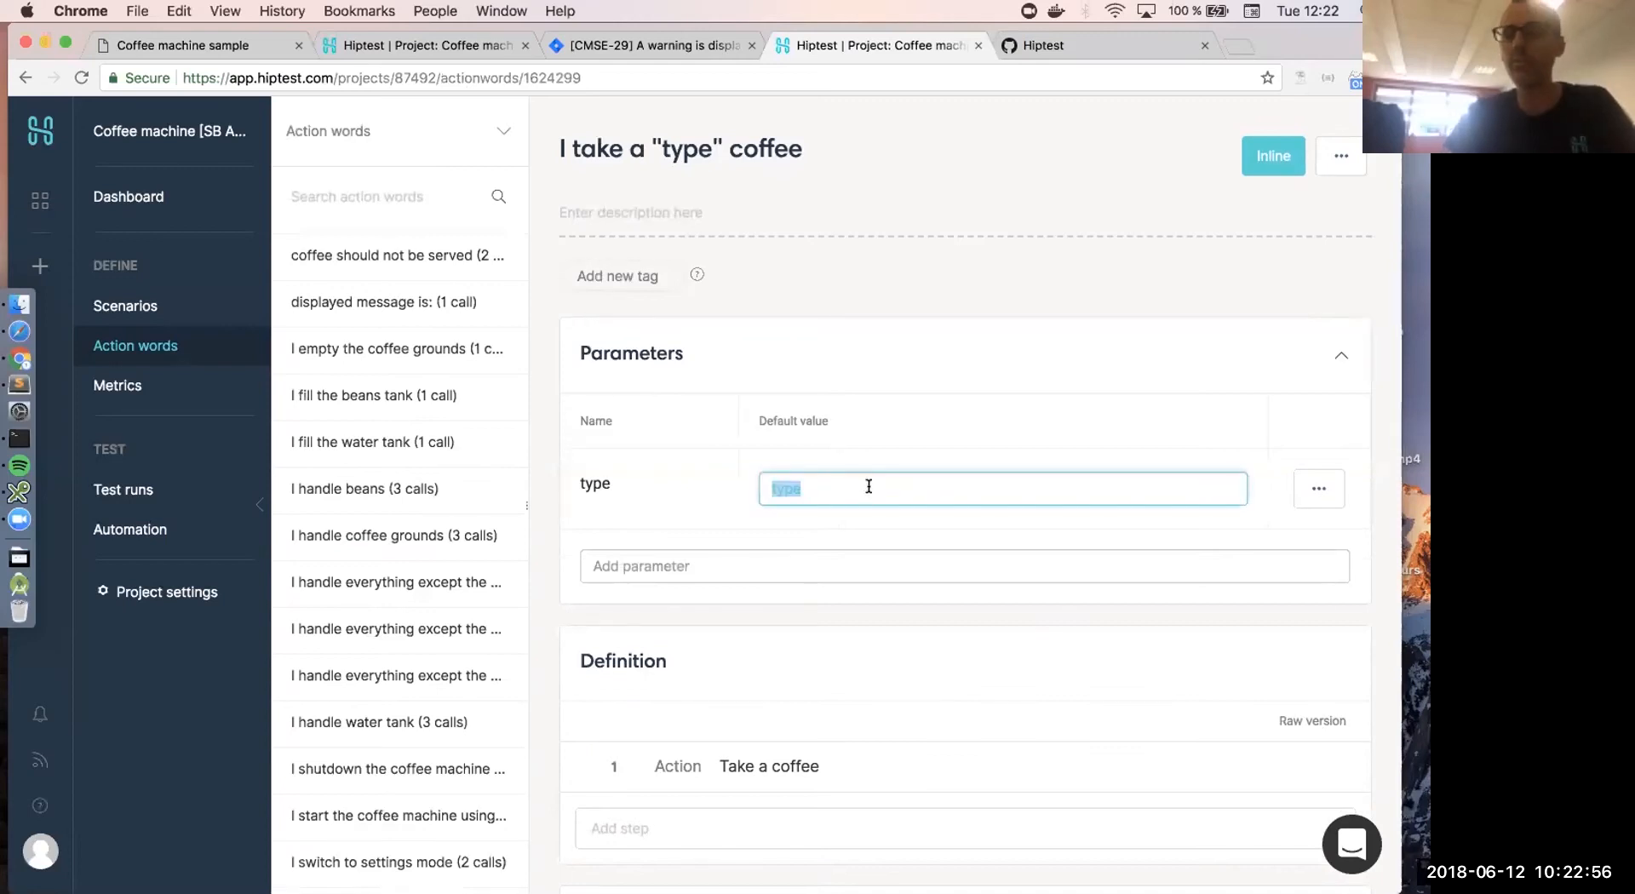
{"action": "type", "text": "expresso"}
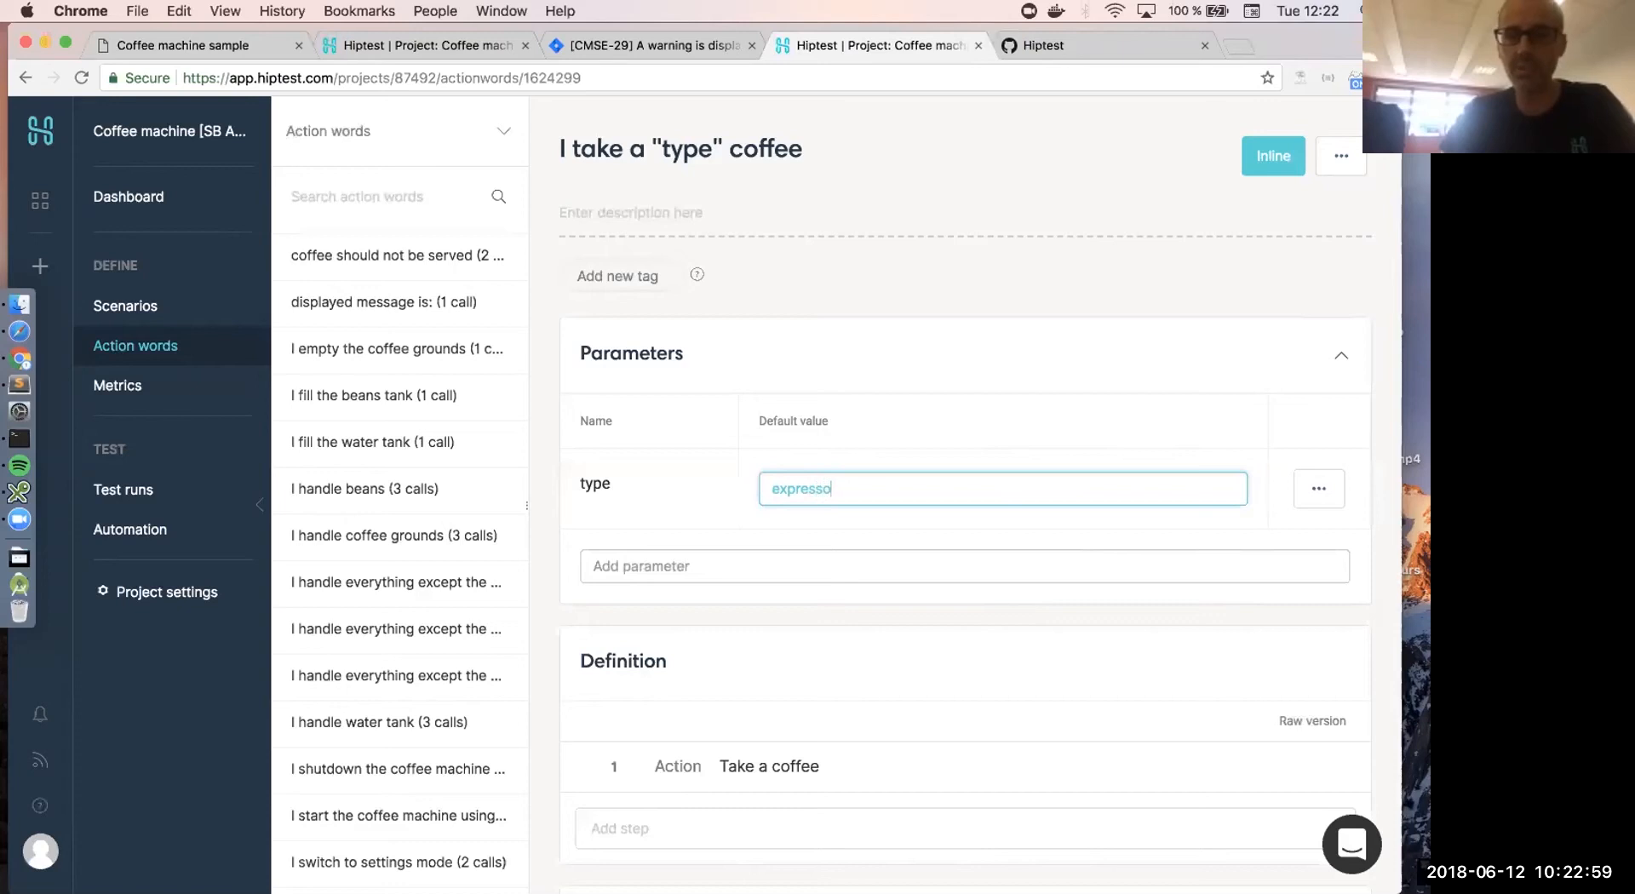
{"action": "key", "text": "Return"}
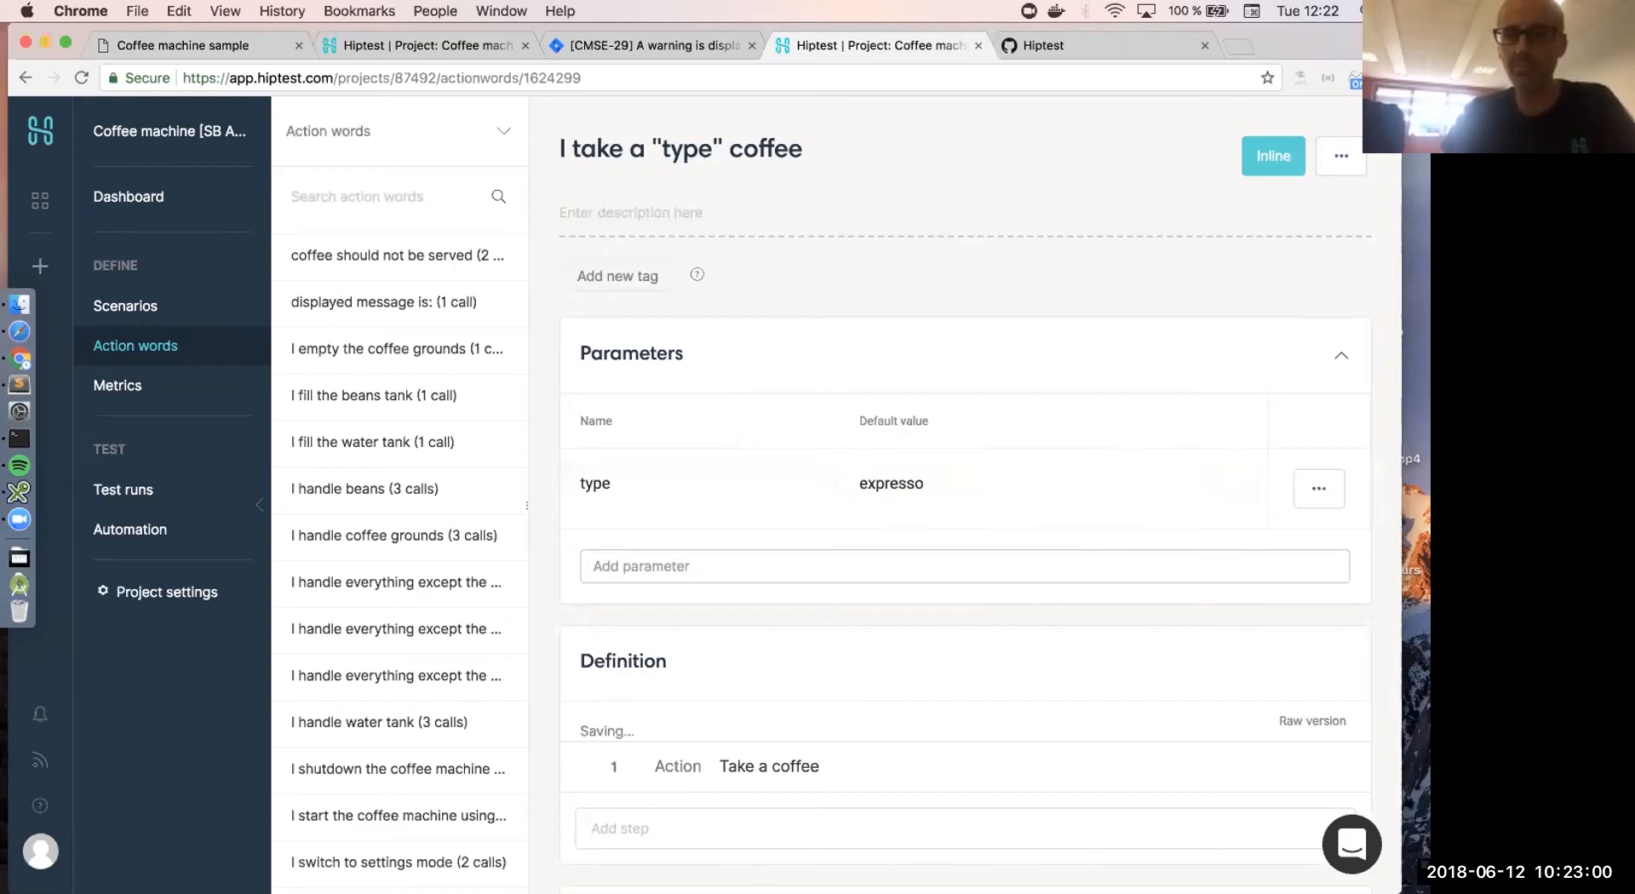
- Examine which scenarios use the I take a "type" coffee action word
{"action": "scroll", "coordinate": [886, 588], "scroll_direction": "down", "scroll_amount": 3}
{"action": "left_click", "coordinate": [619, 695]}
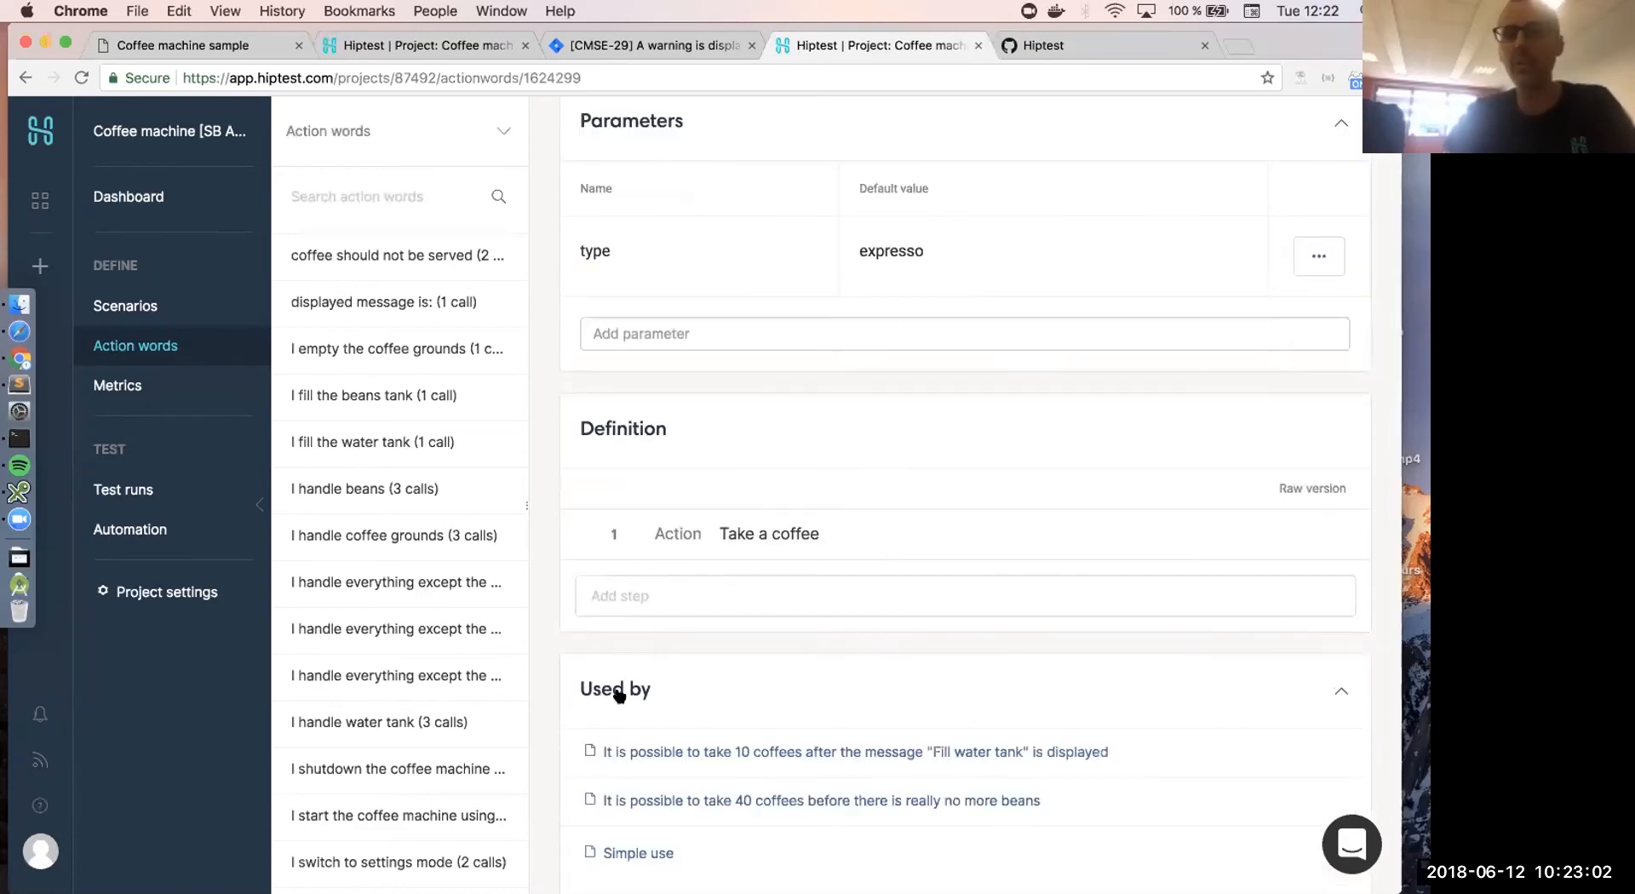
{"action": "scroll", "coordinate": [621, 686], "scroll_direction": "down", "scroll_amount": 2}
{"action": "scroll", "coordinate": [624, 686], "scroll_direction": "down", "scroll_amount": 2}
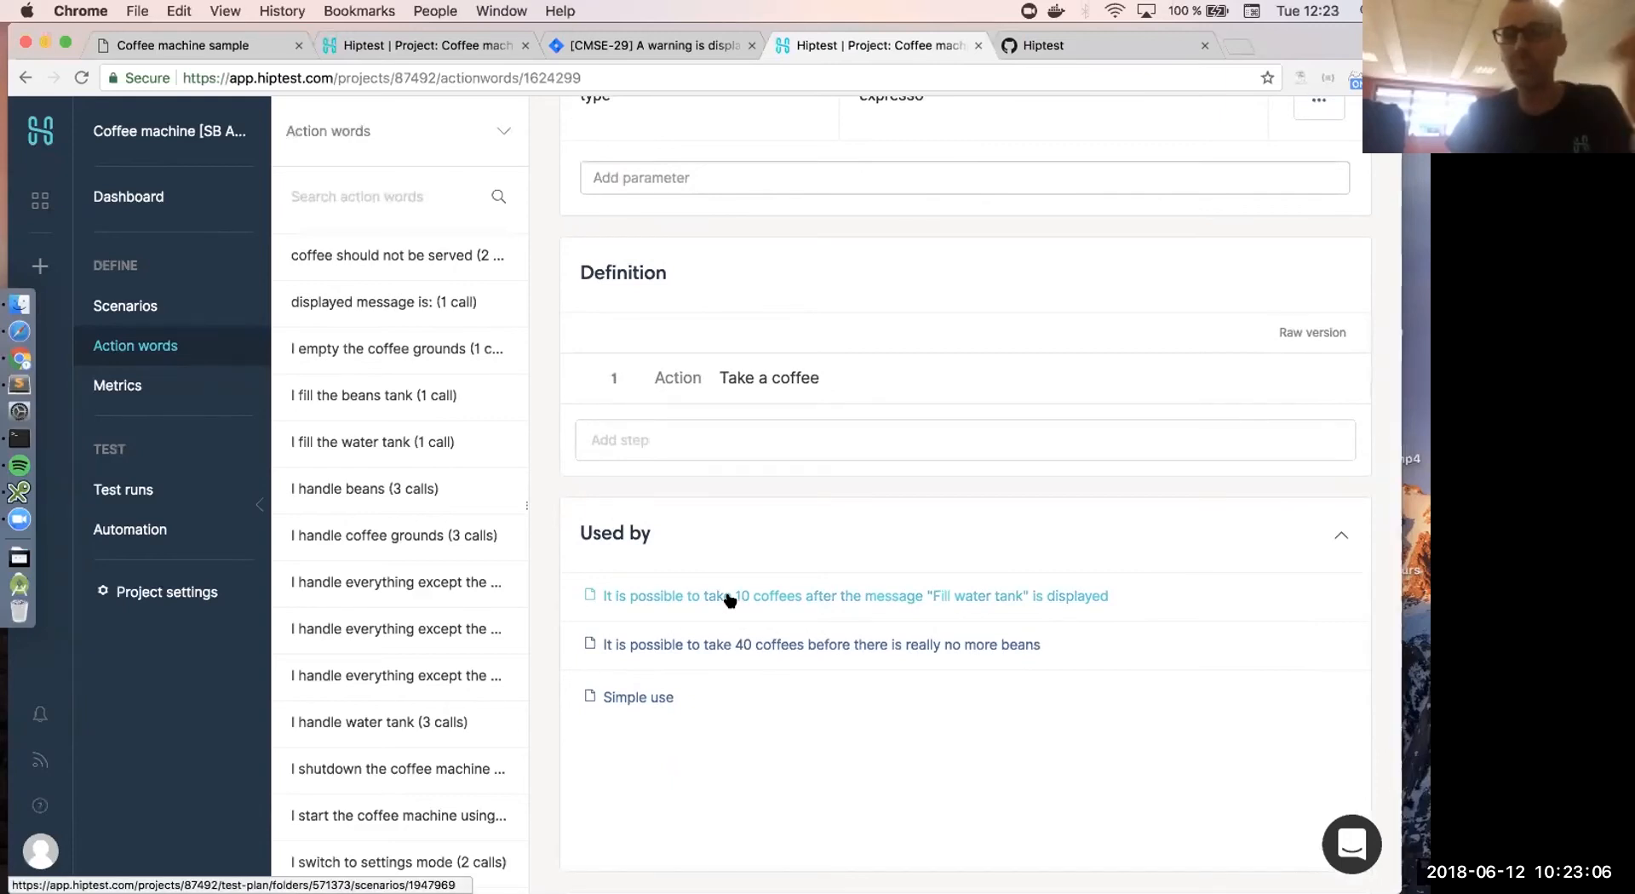
{"action": "scroll", "coordinate": [728, 600], "scroll_direction": "up", "scroll_amount": 5}
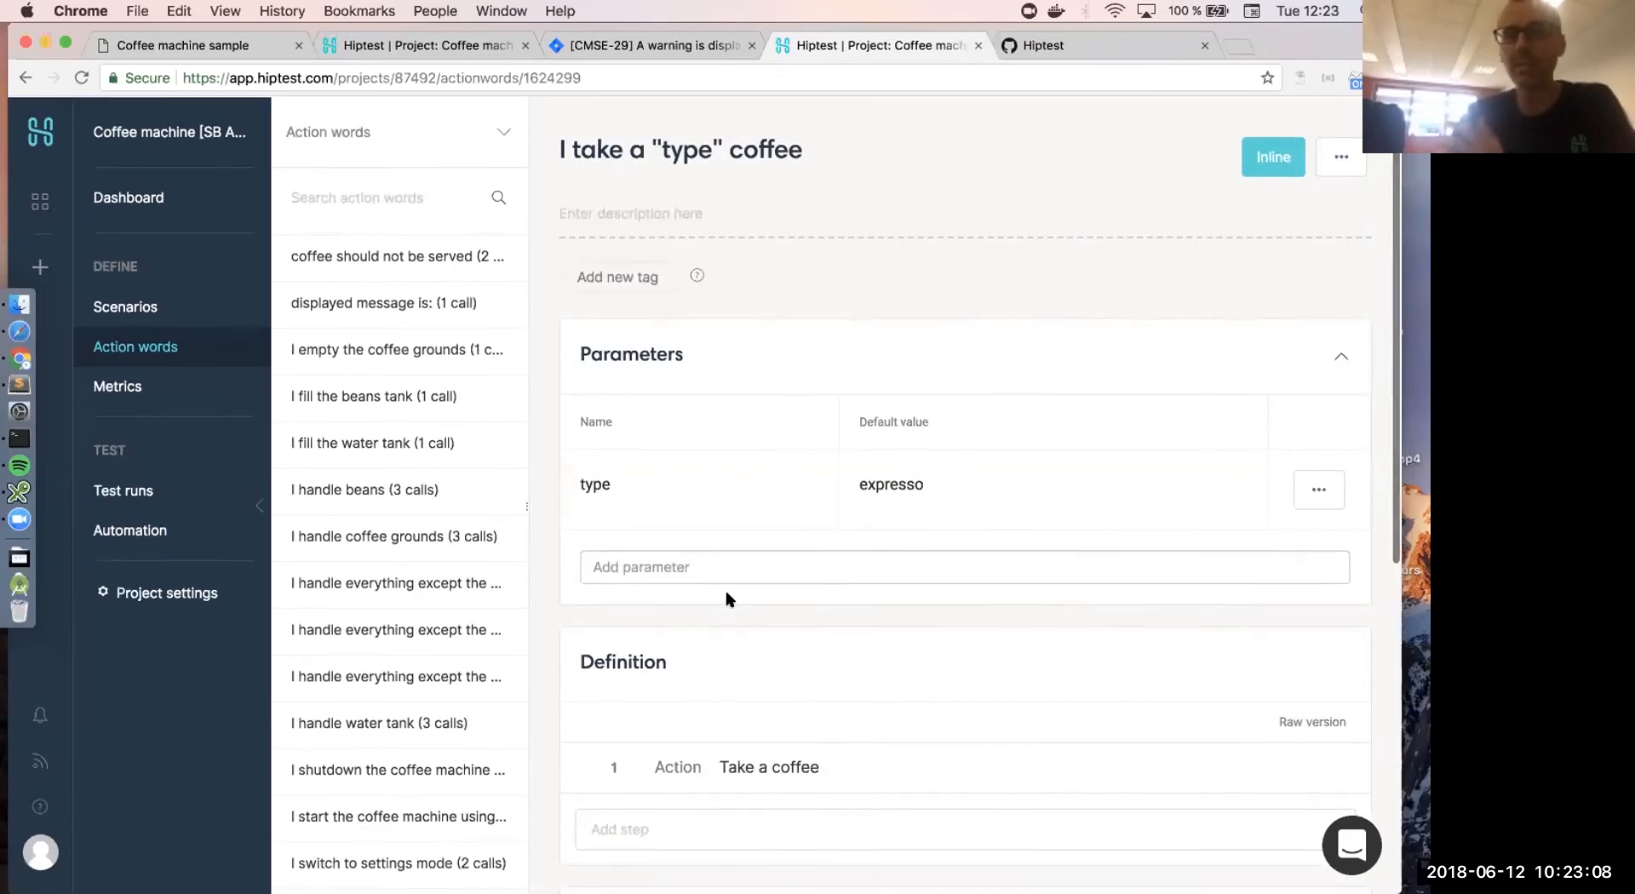
{"action": "scroll", "coordinate": [728, 600], "scroll_direction": "down", "scroll_amount": 3}
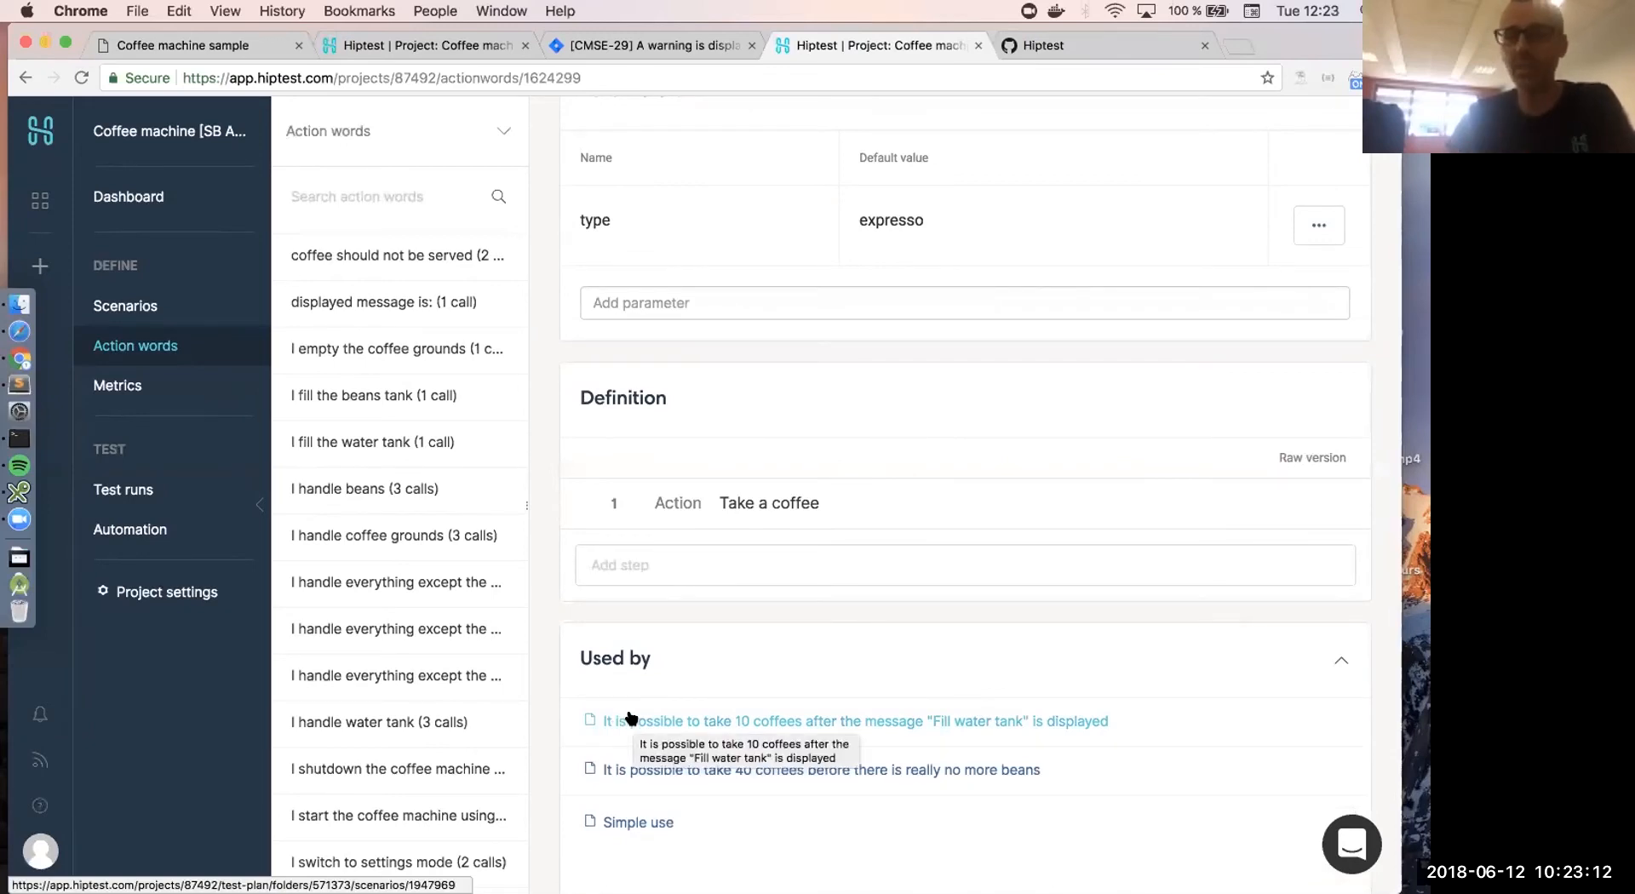
{"action": "scroll", "coordinate": [651, 819], "scroll_direction": "down", "scroll_amount": 1}
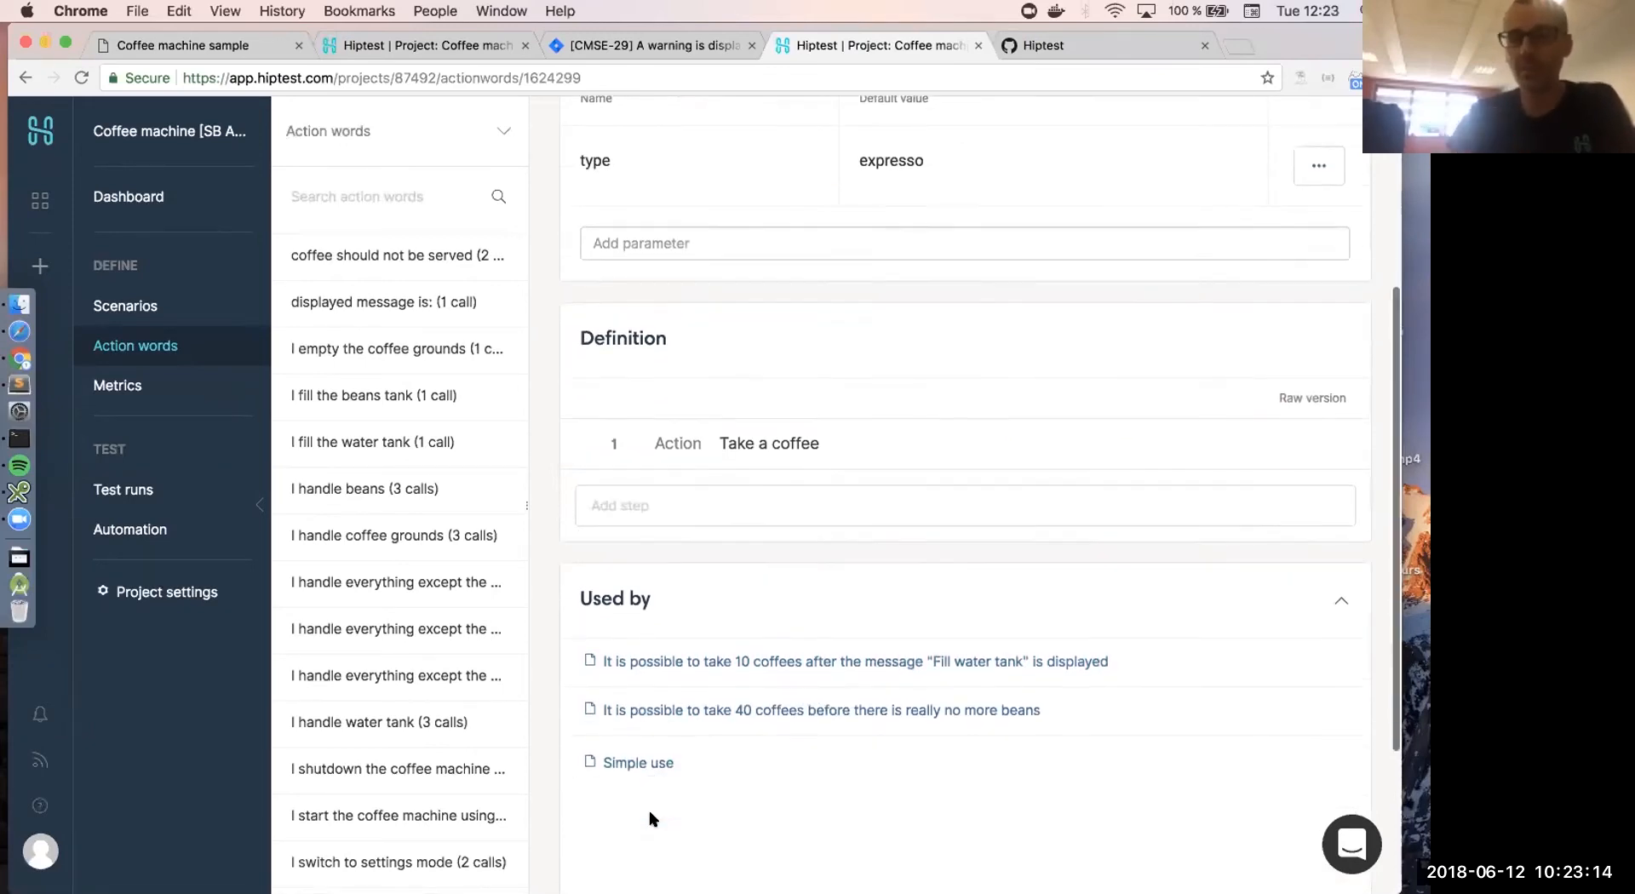
- Open the "Simple use" scenario from the action word's usages and set the coffee type in its When step to ristretto
{"action": "left_click", "coordinate": [634, 763]}
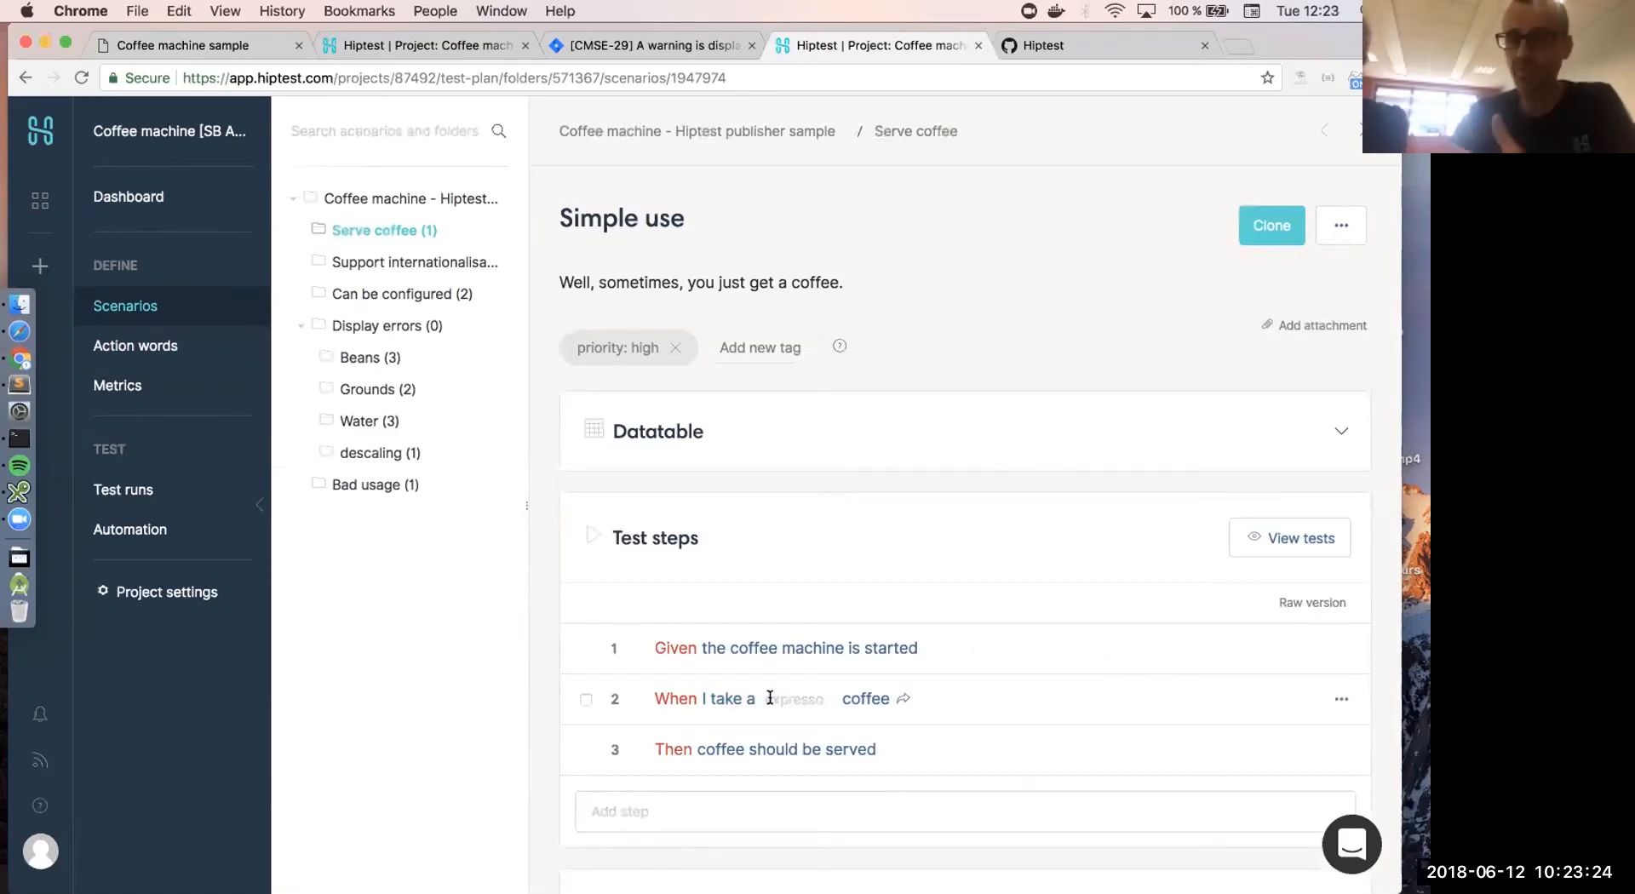
{"action": "left_click", "coordinate": [804, 699]}
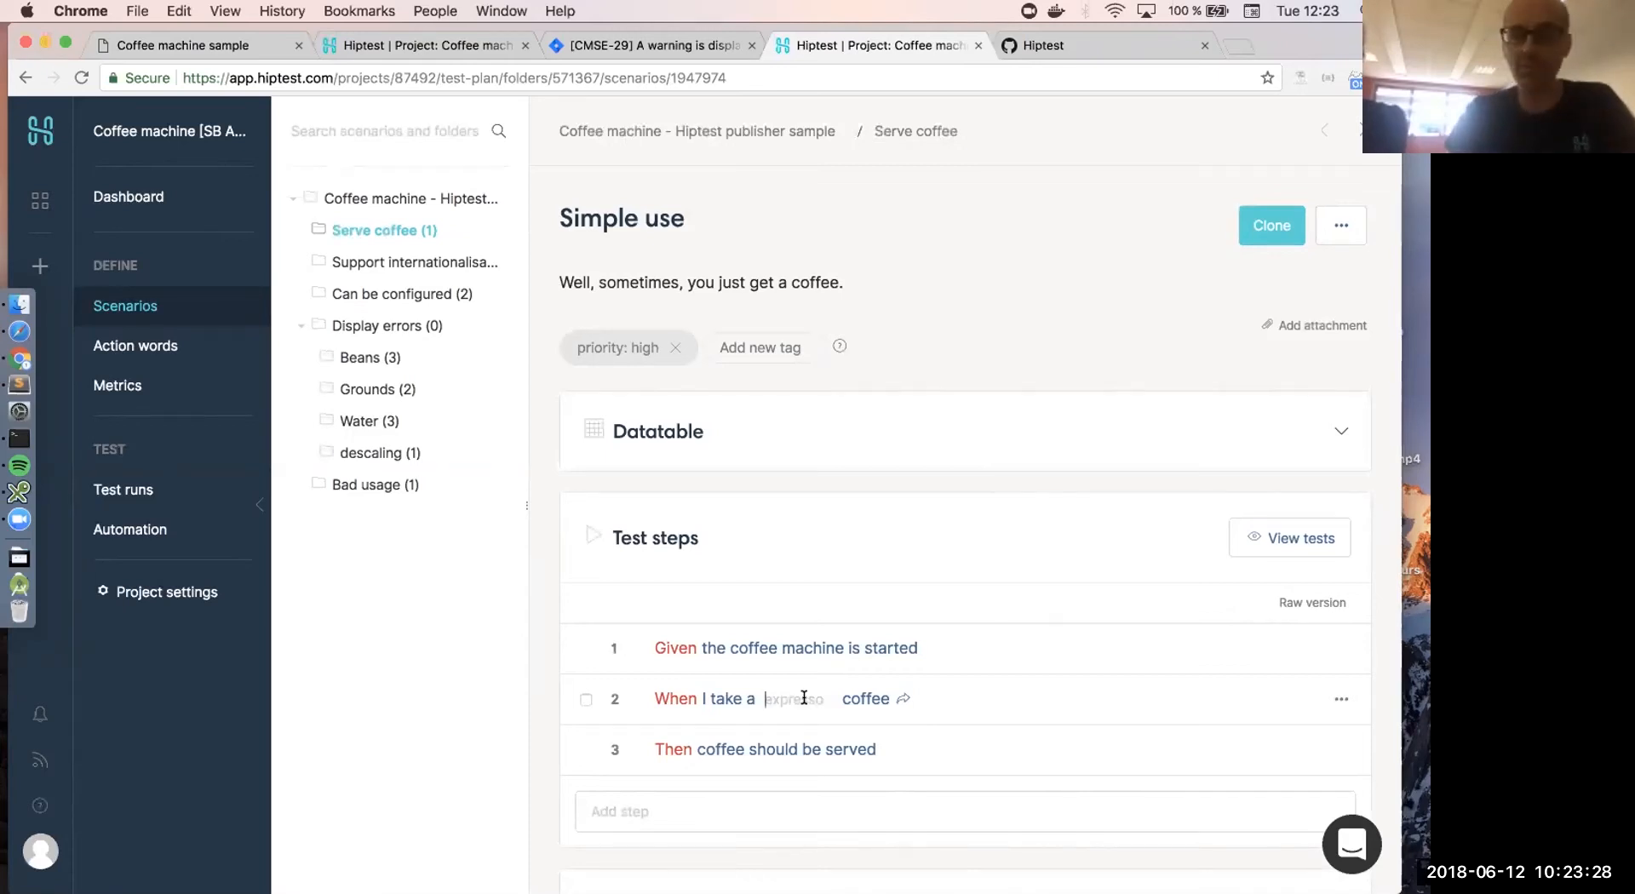
{"action": "type", "text": "ristrett"}
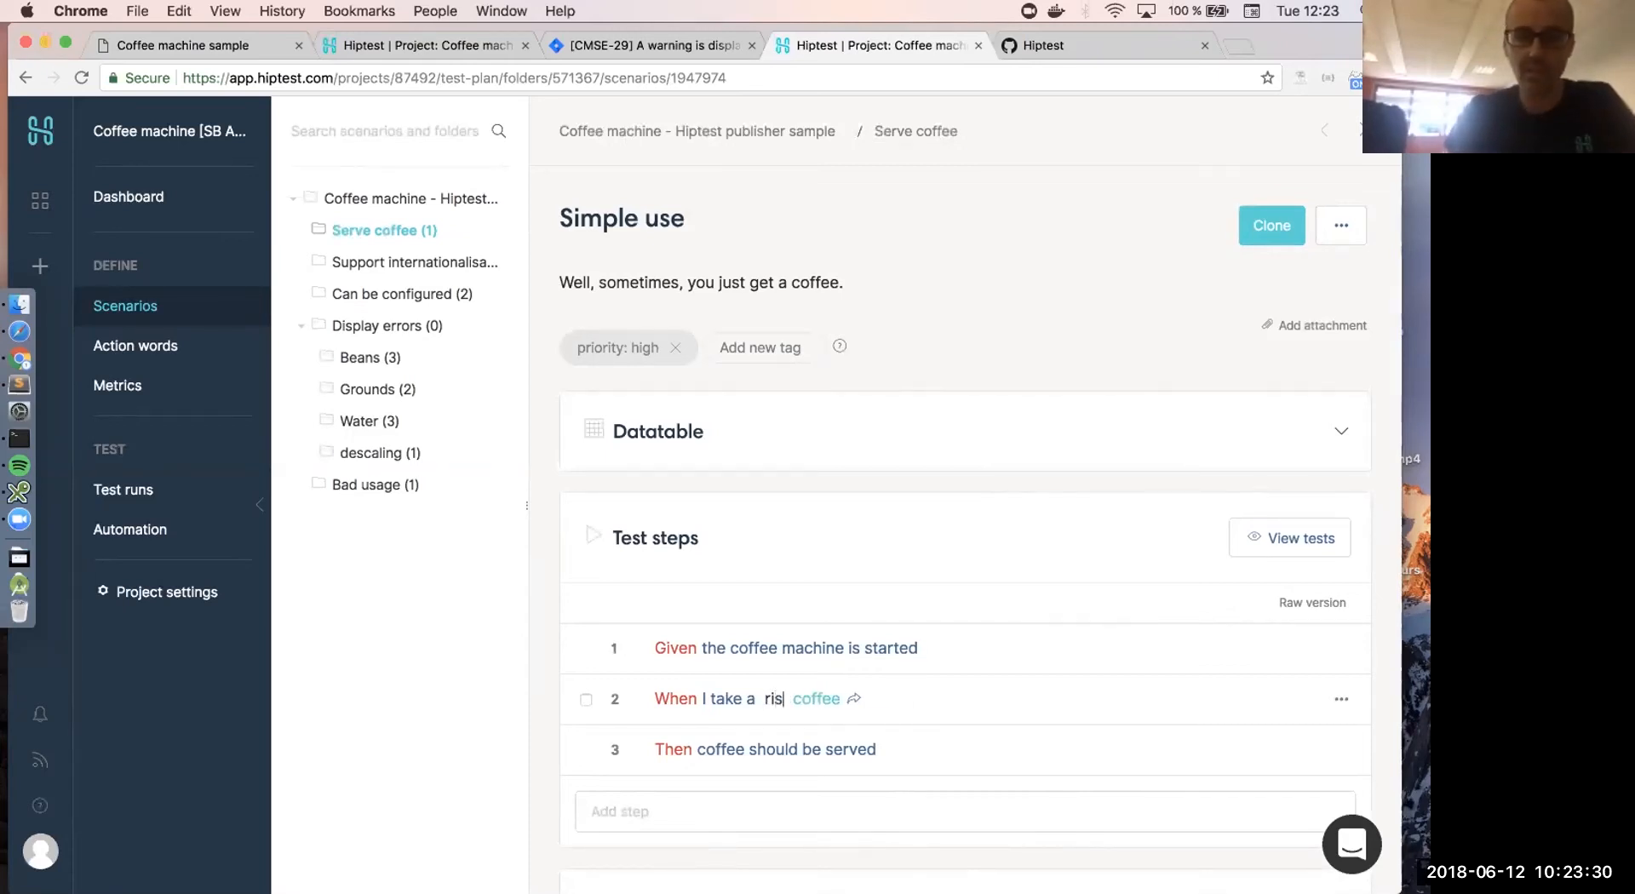
{"action": "key", "text": "BackSpace"}
{"action": "key", "text": "BackSpace"}
{"action": "key", "text": "BackSpace"}
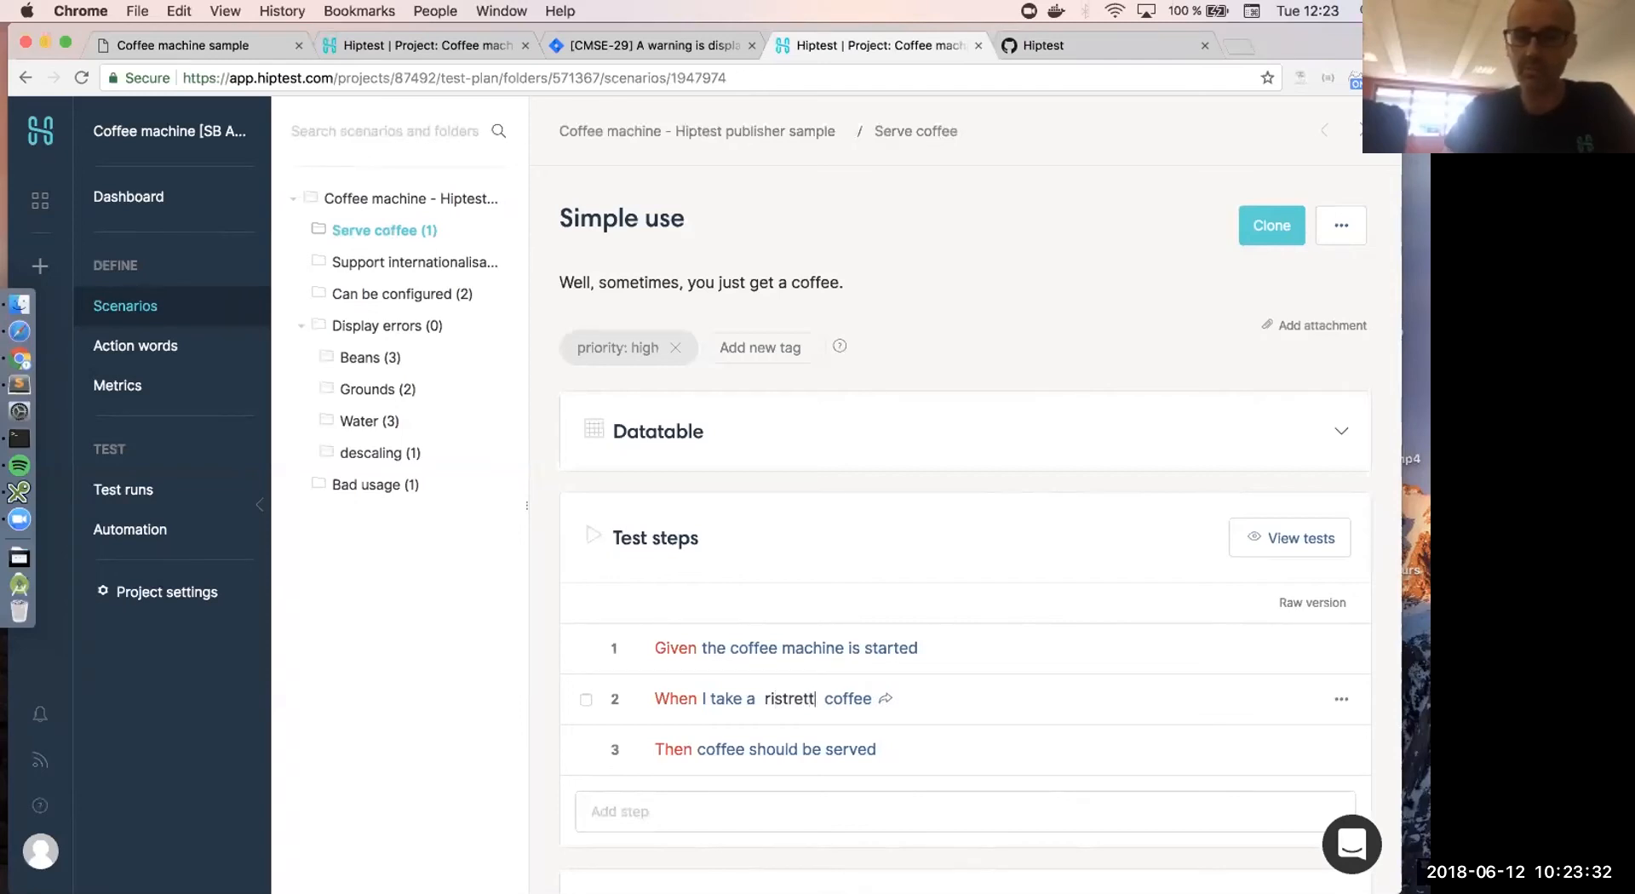
{"action": "type", "text": "etto"}
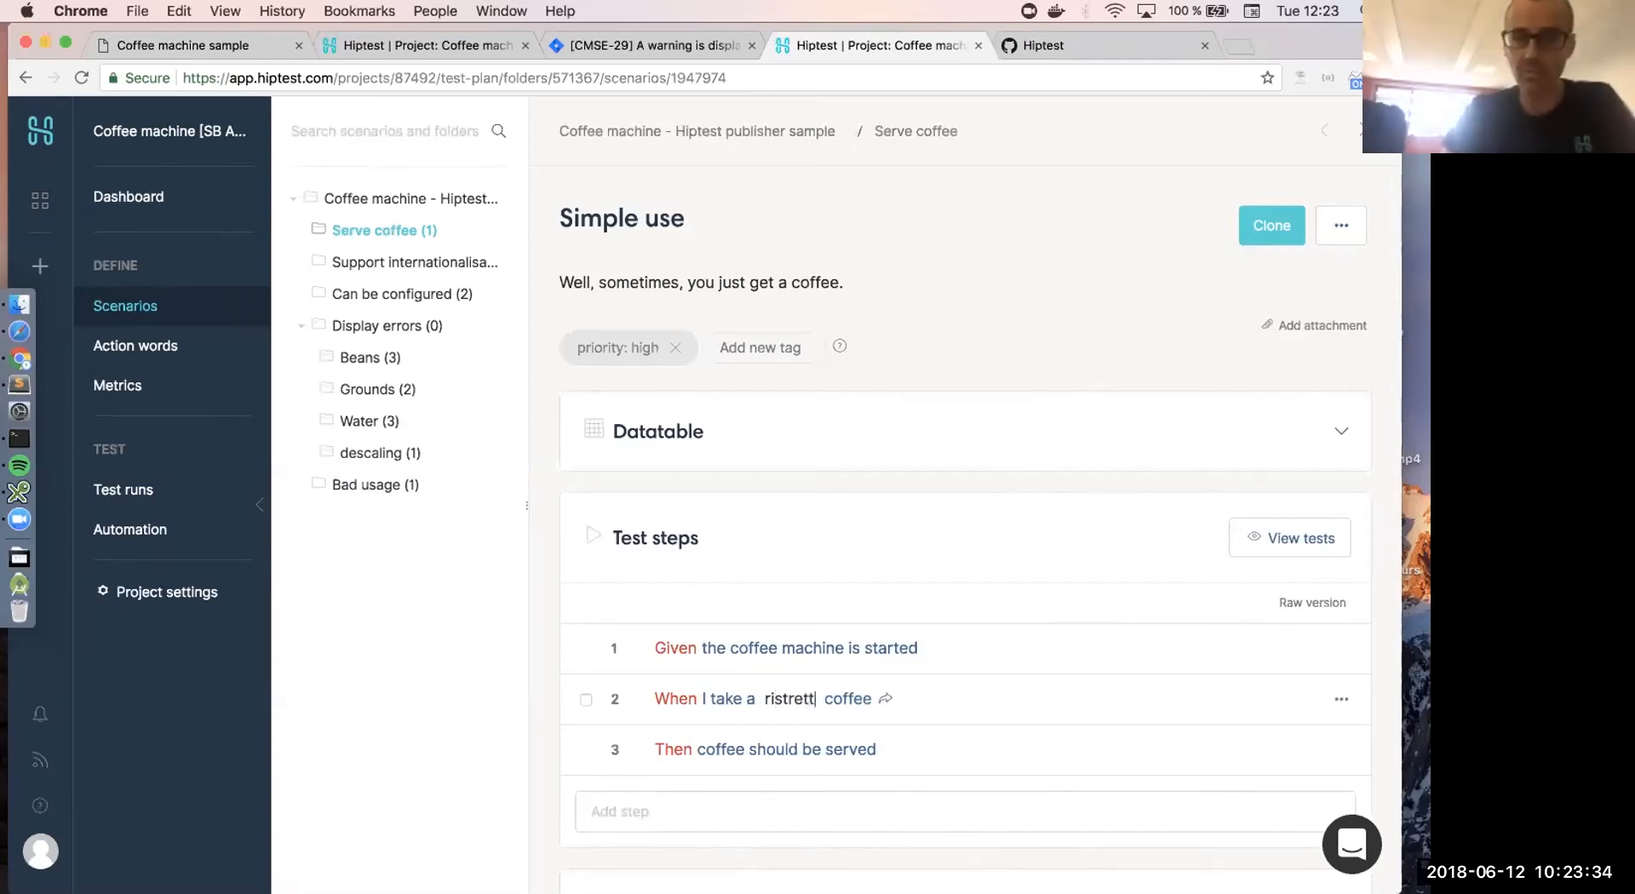
{"action": "key", "text": "Return"}
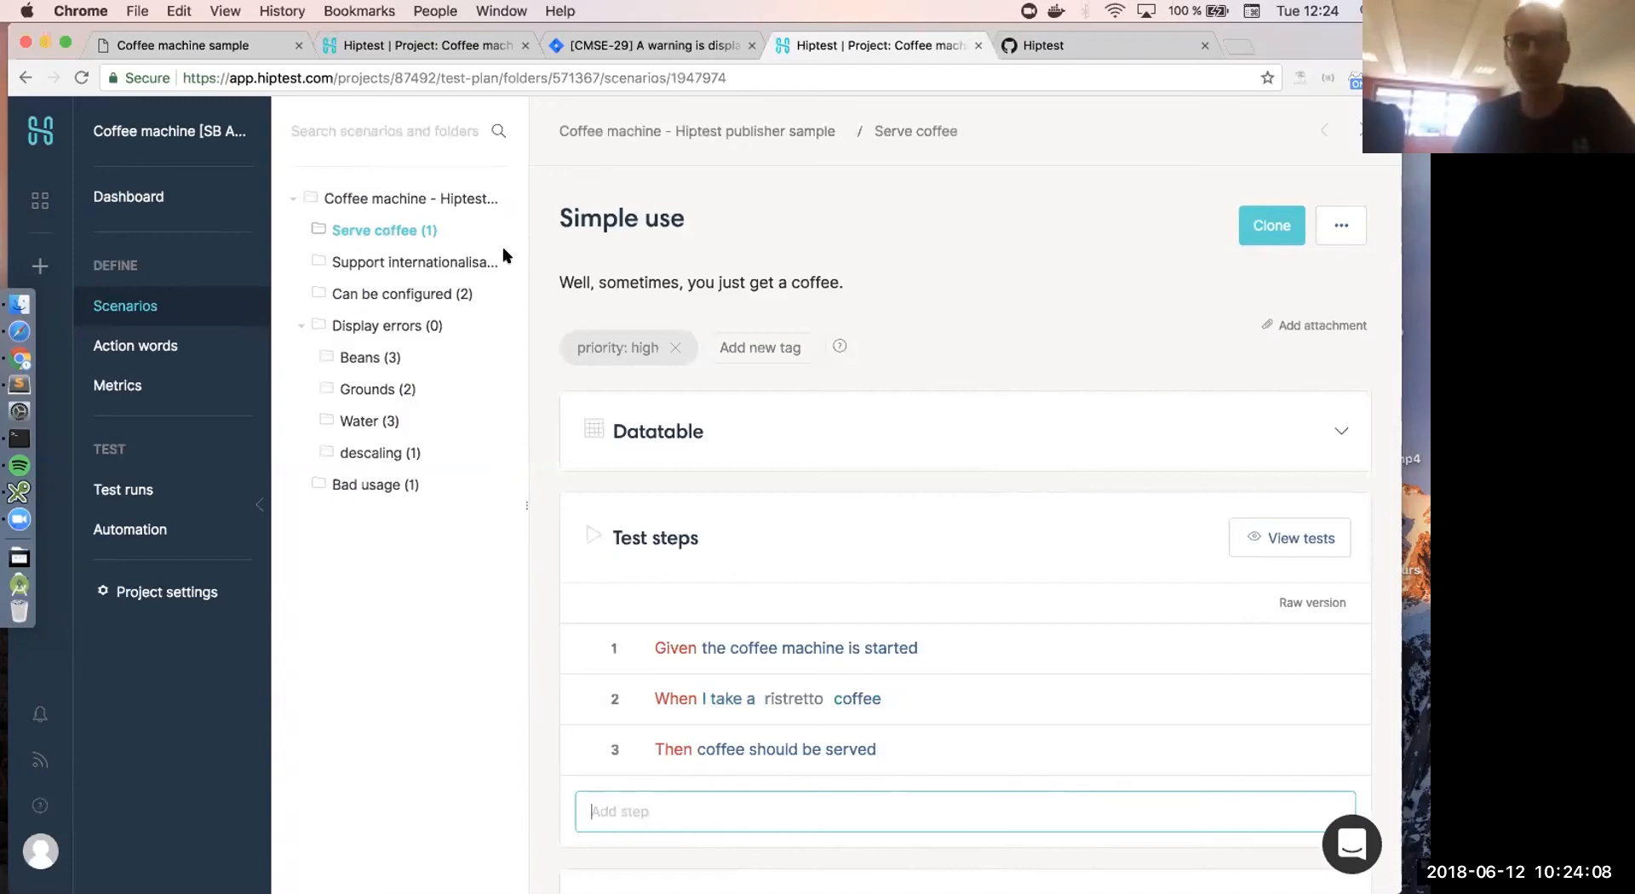
- Open the "Beans" folder under "Display errors" and examine the scenarios it contains
{"action": "left_click", "coordinate": [371, 361]}
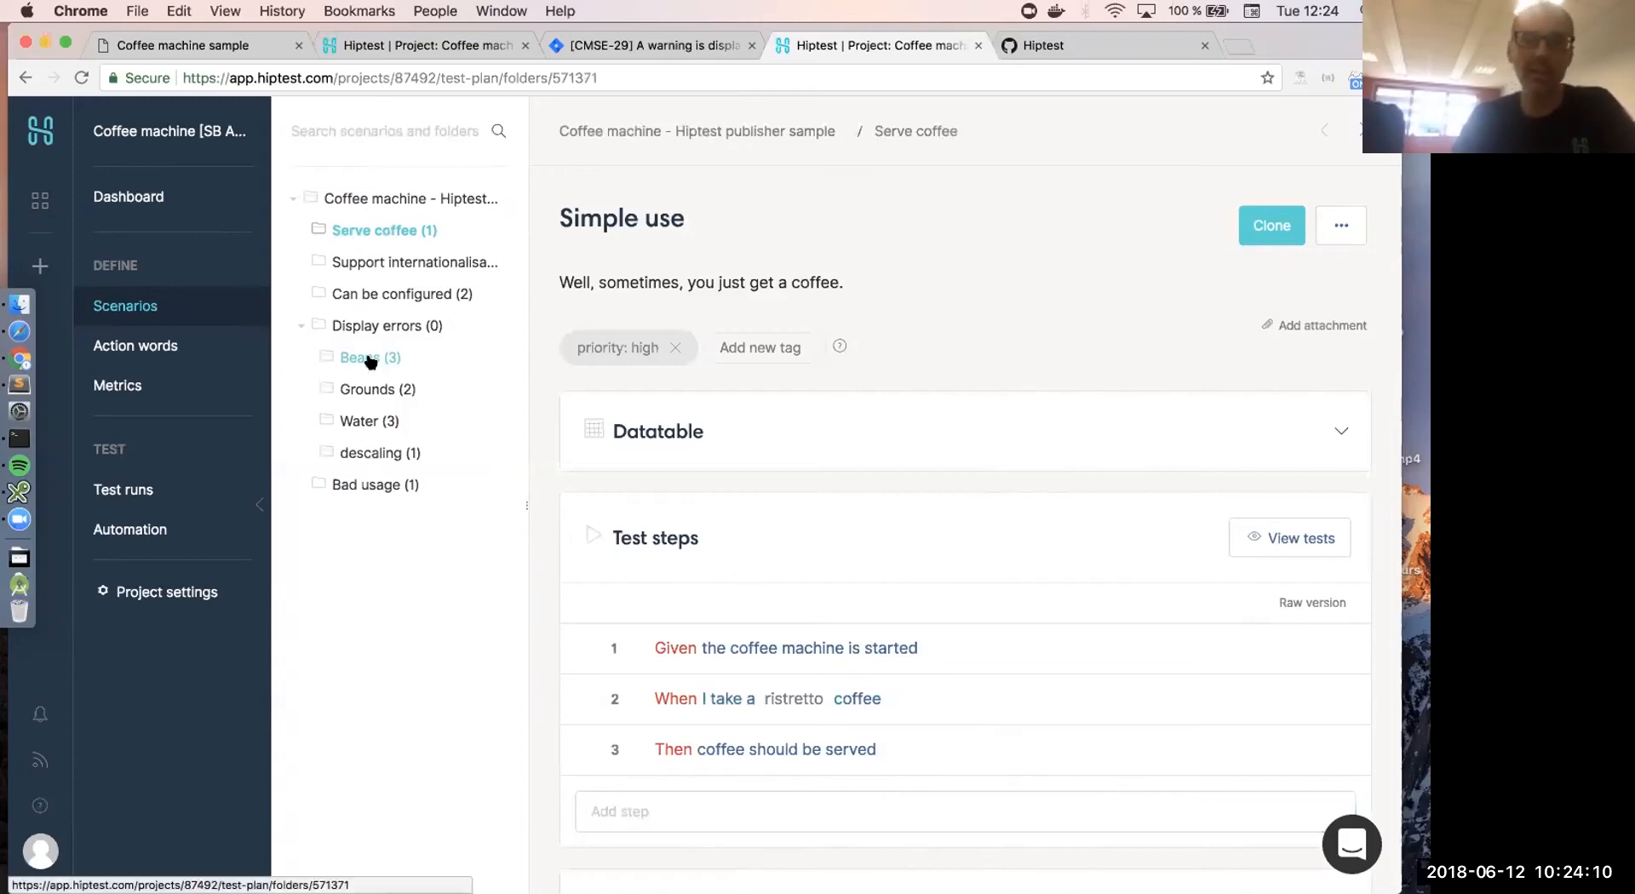
{"action": "scroll", "coordinate": [837, 575], "scroll_direction": "down", "scroll_amount": 4}
{"action": "scroll", "coordinate": [837, 579], "scroll_direction": "down", "scroll_amount": 2}
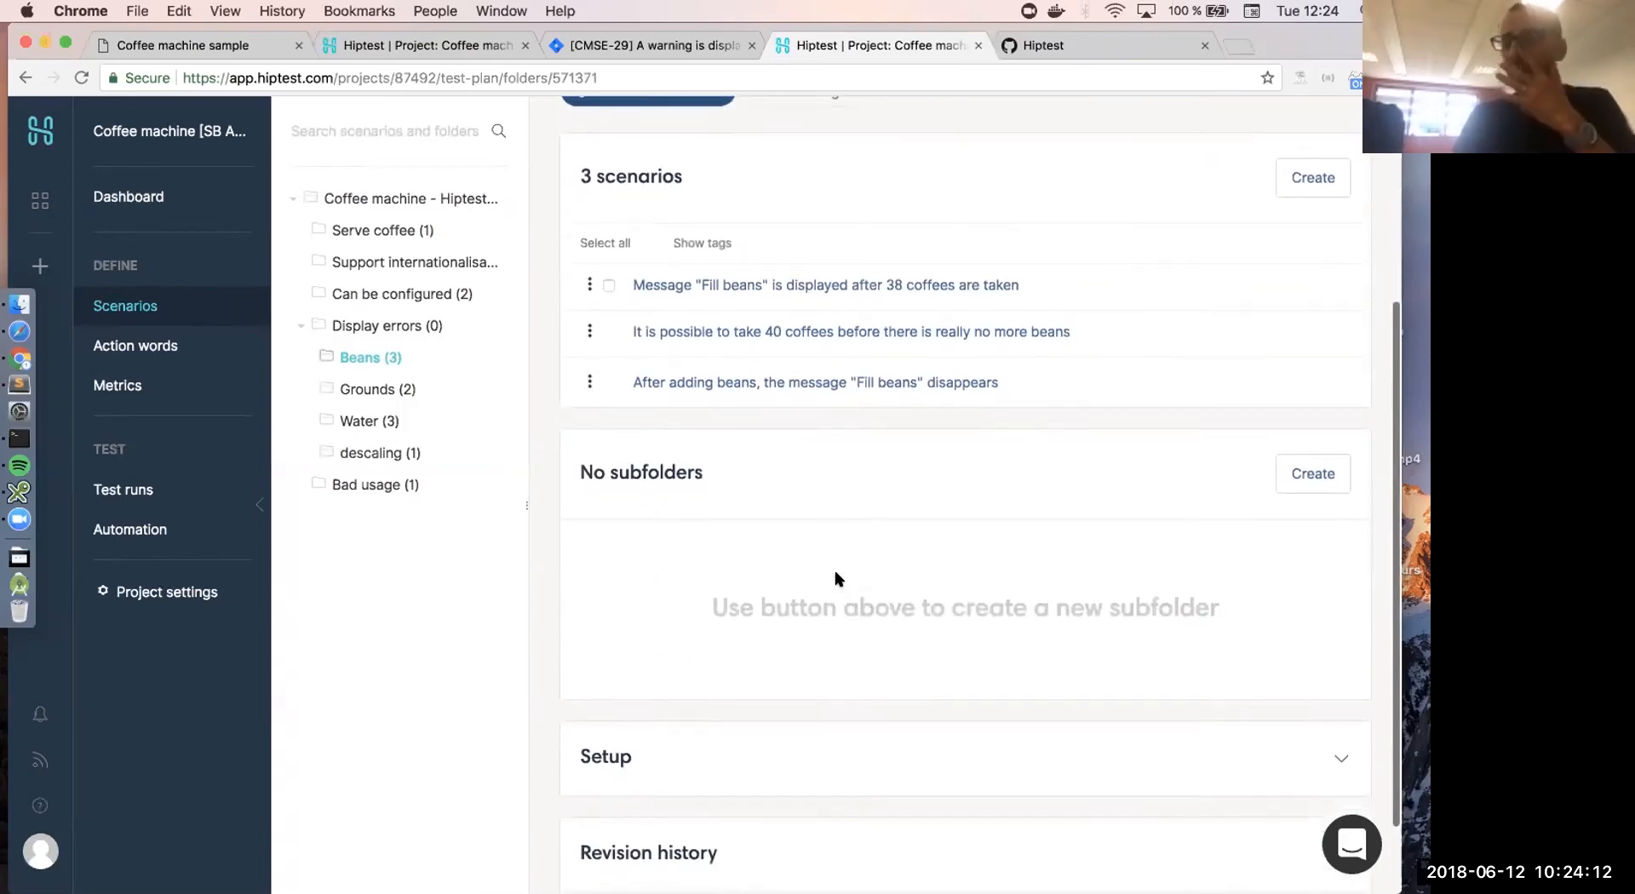
{"action": "scroll", "coordinate": [837, 579], "scroll_direction": "down", "scroll_amount": 2}
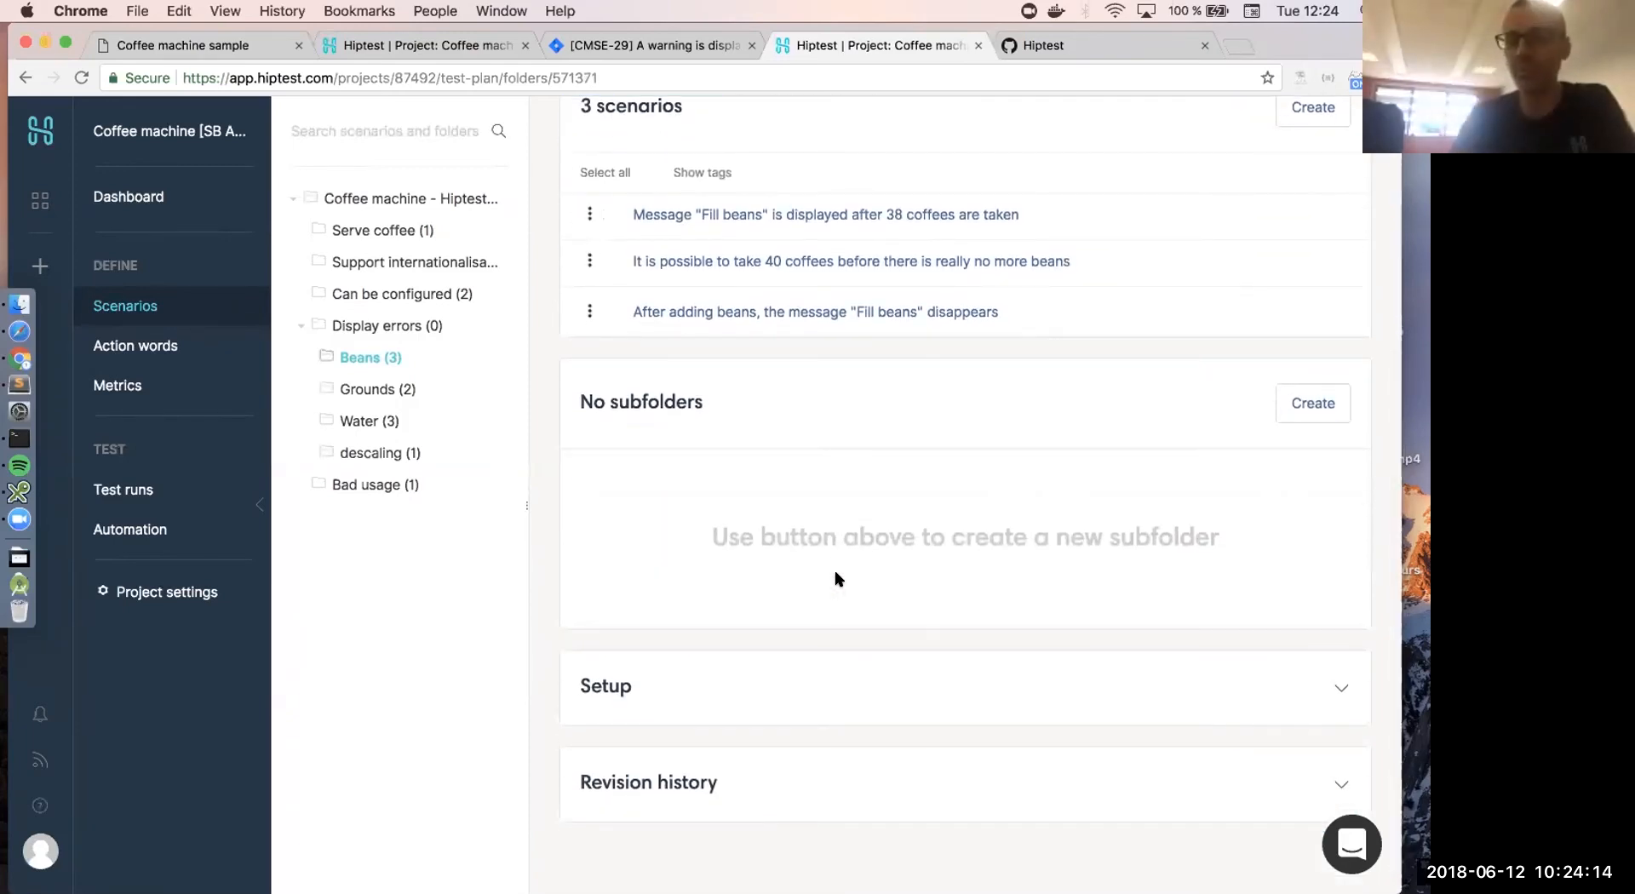
{"action": "scroll", "coordinate": [780, 480], "scroll_direction": "up", "scroll_amount": 2}
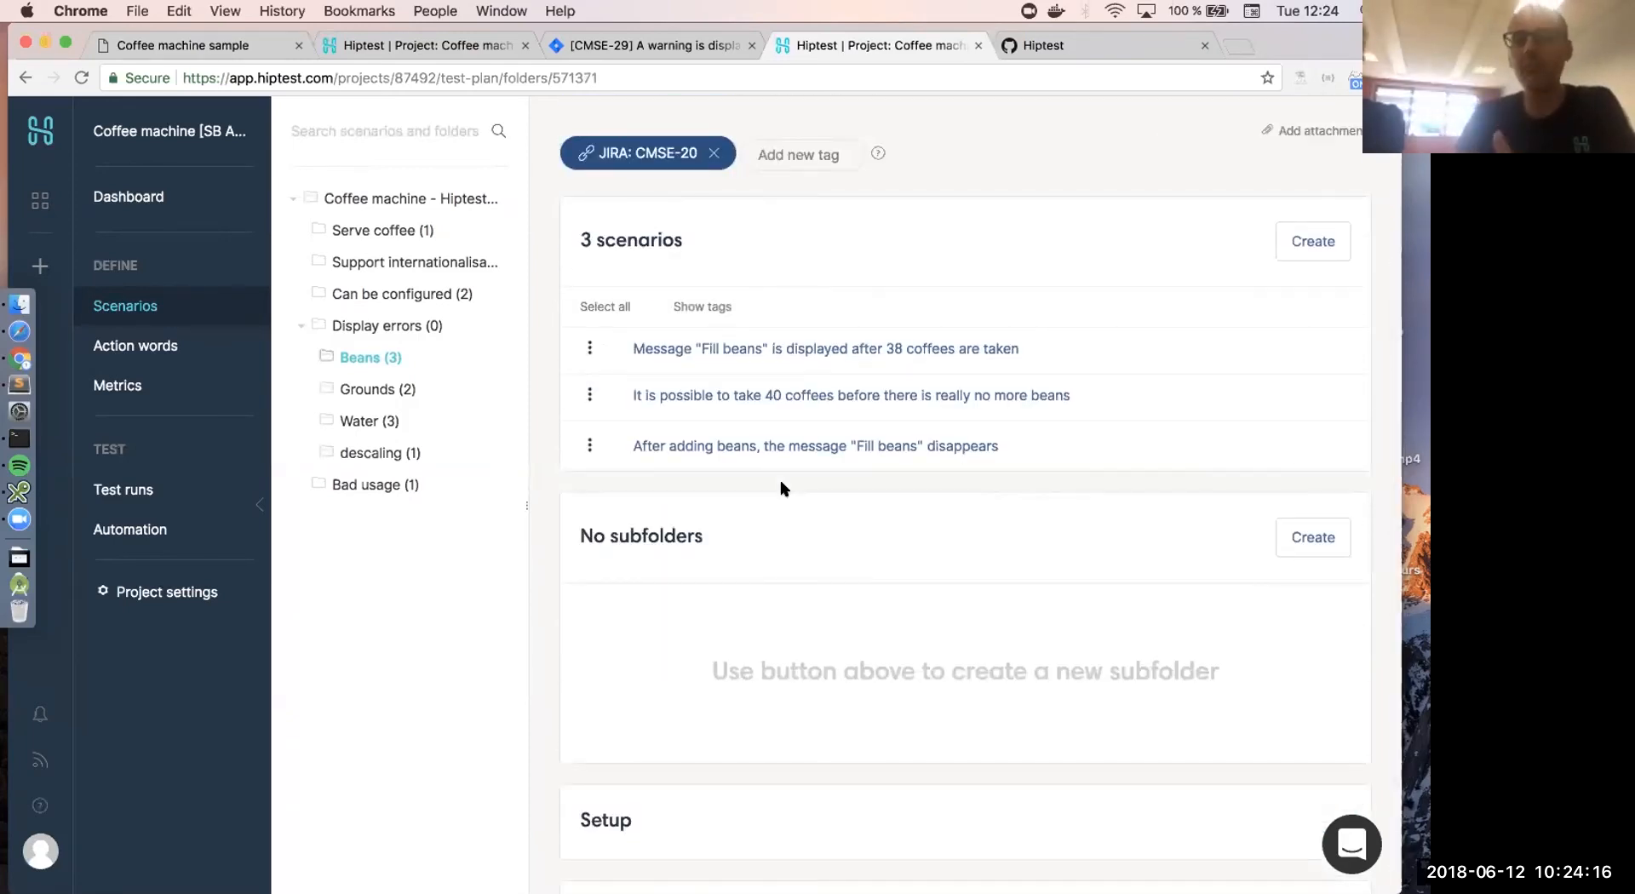
{"action": "scroll", "coordinate": [783, 489], "scroll_direction": "down", "scroll_amount": 1}
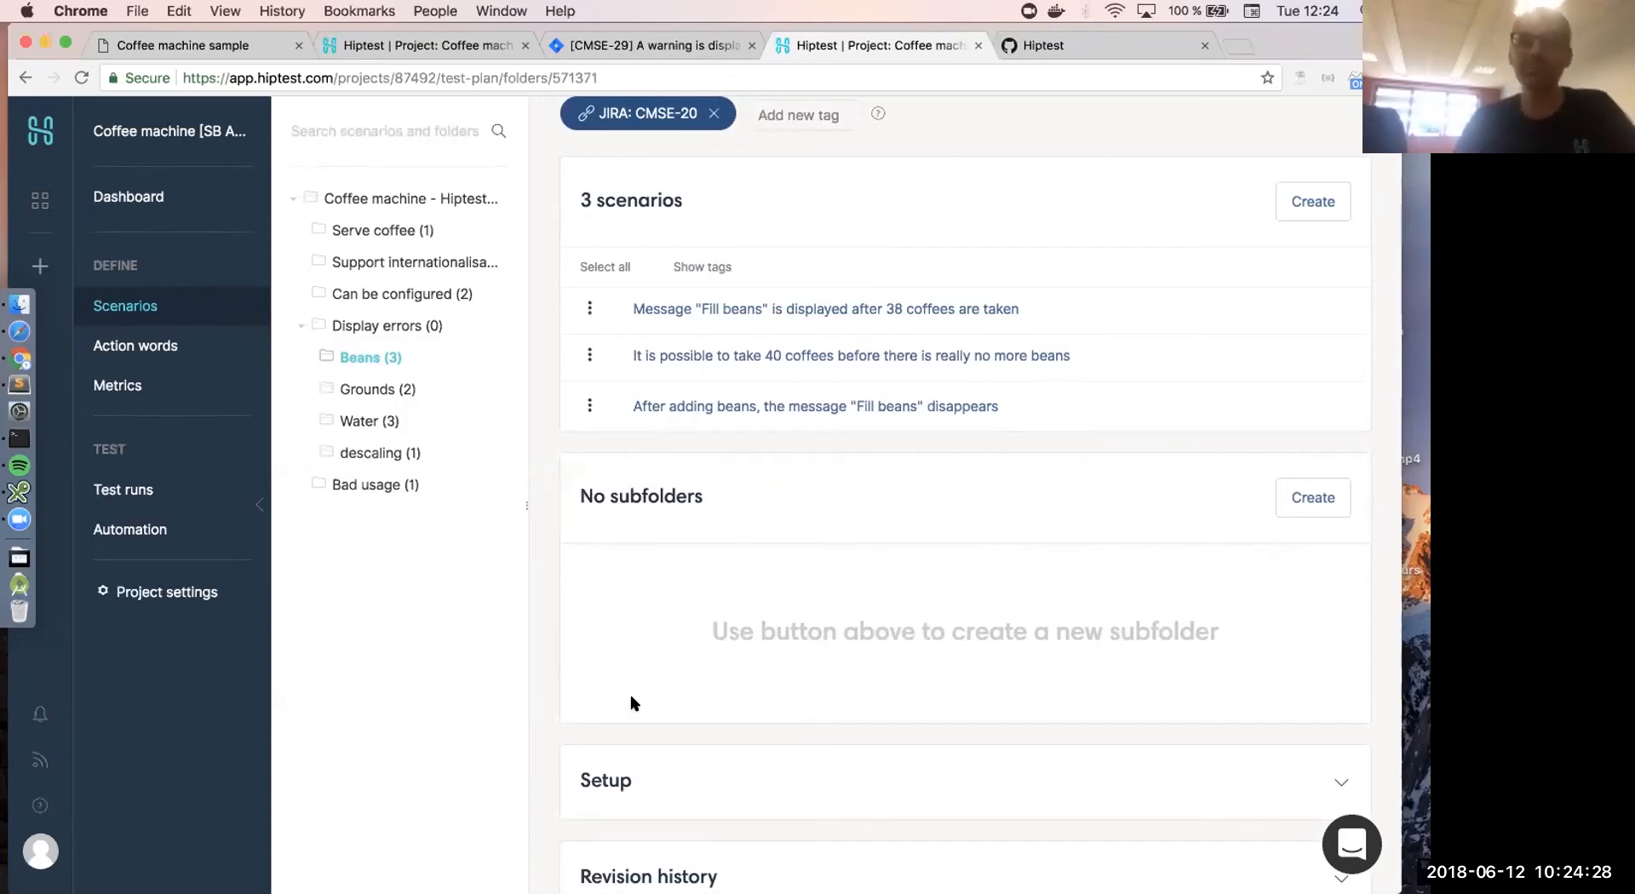
- Expand the Setup section of the "Beans" folder and examine its shared steps alongside the folder's scenarios and description
{"action": "left_click", "coordinate": [603, 778]}
{"action": "scroll", "coordinate": [687, 781], "scroll_direction": "down", "scroll_amount": 3}
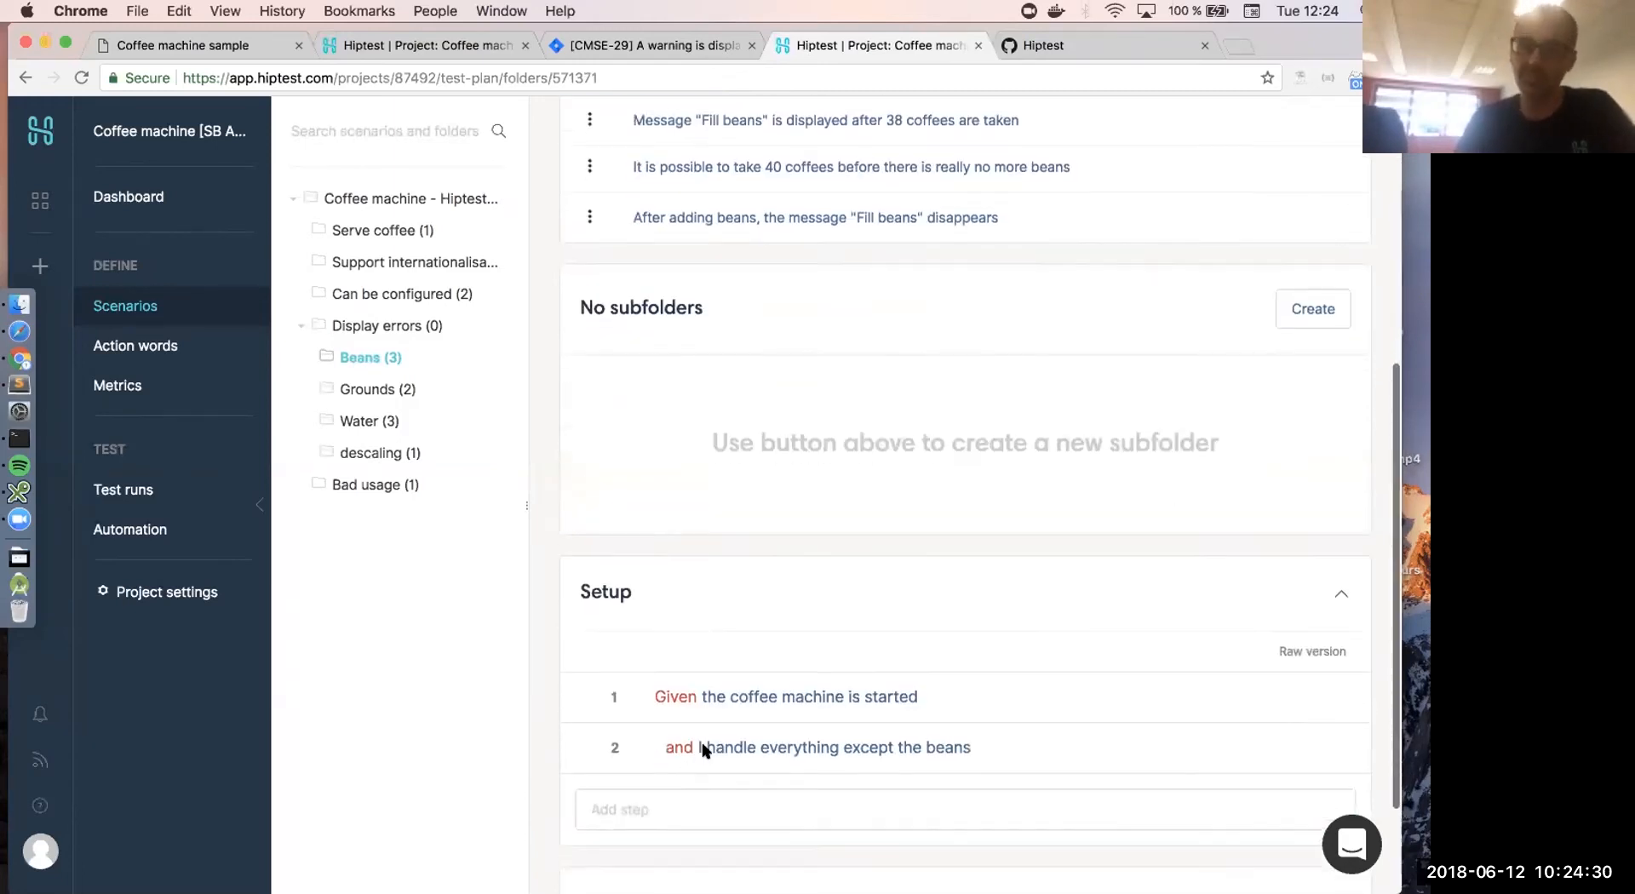
{"action": "scroll", "coordinate": [727, 610], "scroll_direction": "down", "scroll_amount": 2}
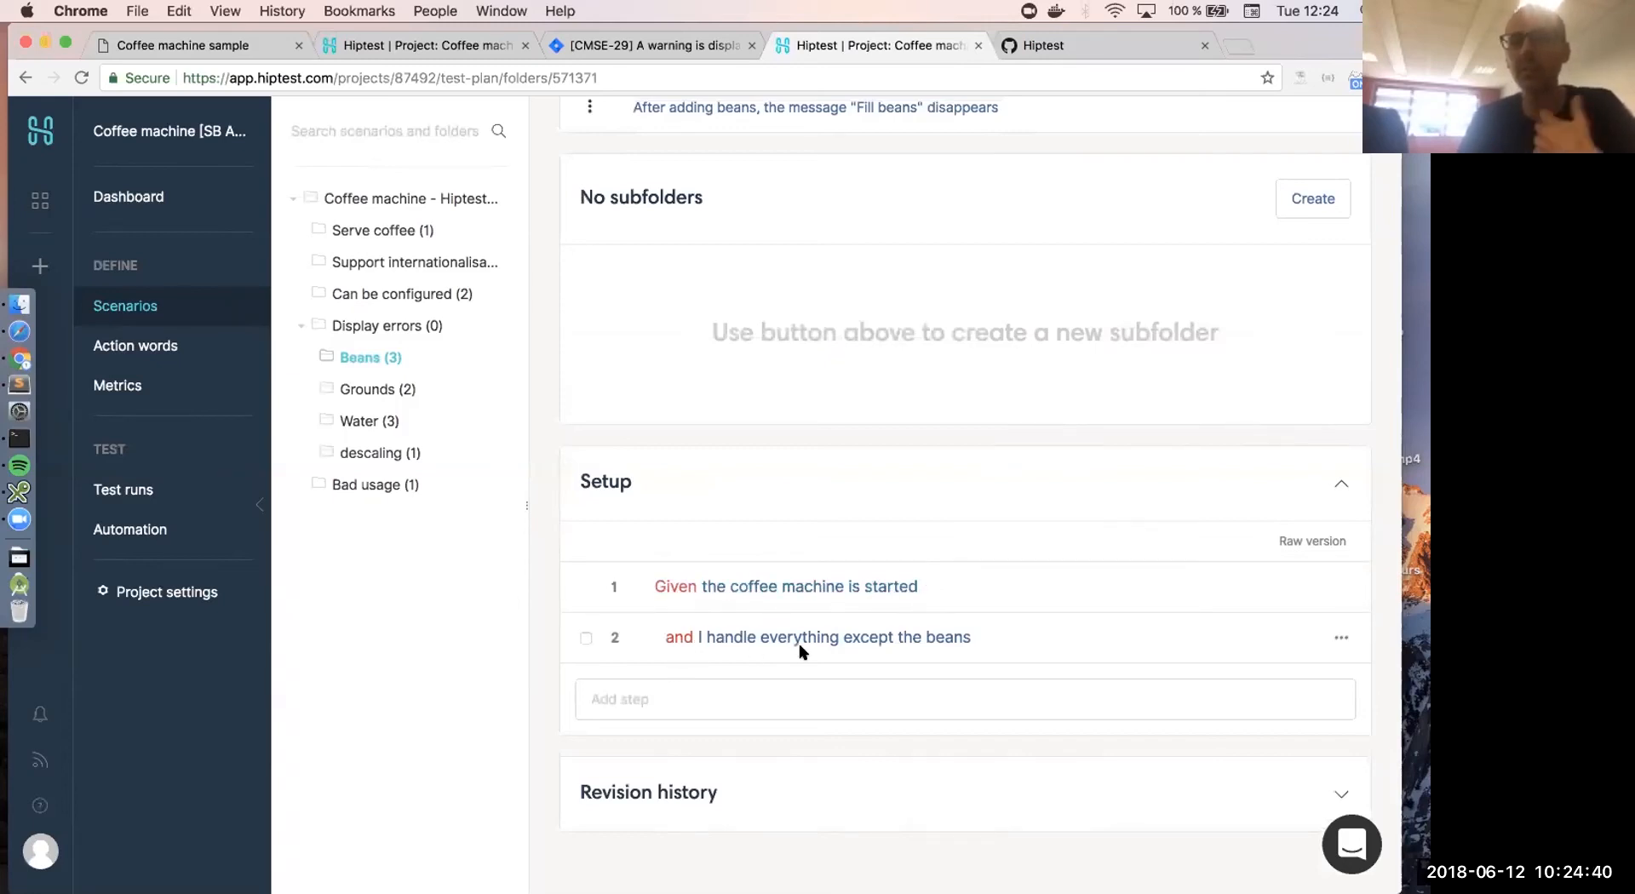
{"action": "scroll", "coordinate": [907, 642], "scroll_direction": "up", "scroll_amount": 3}
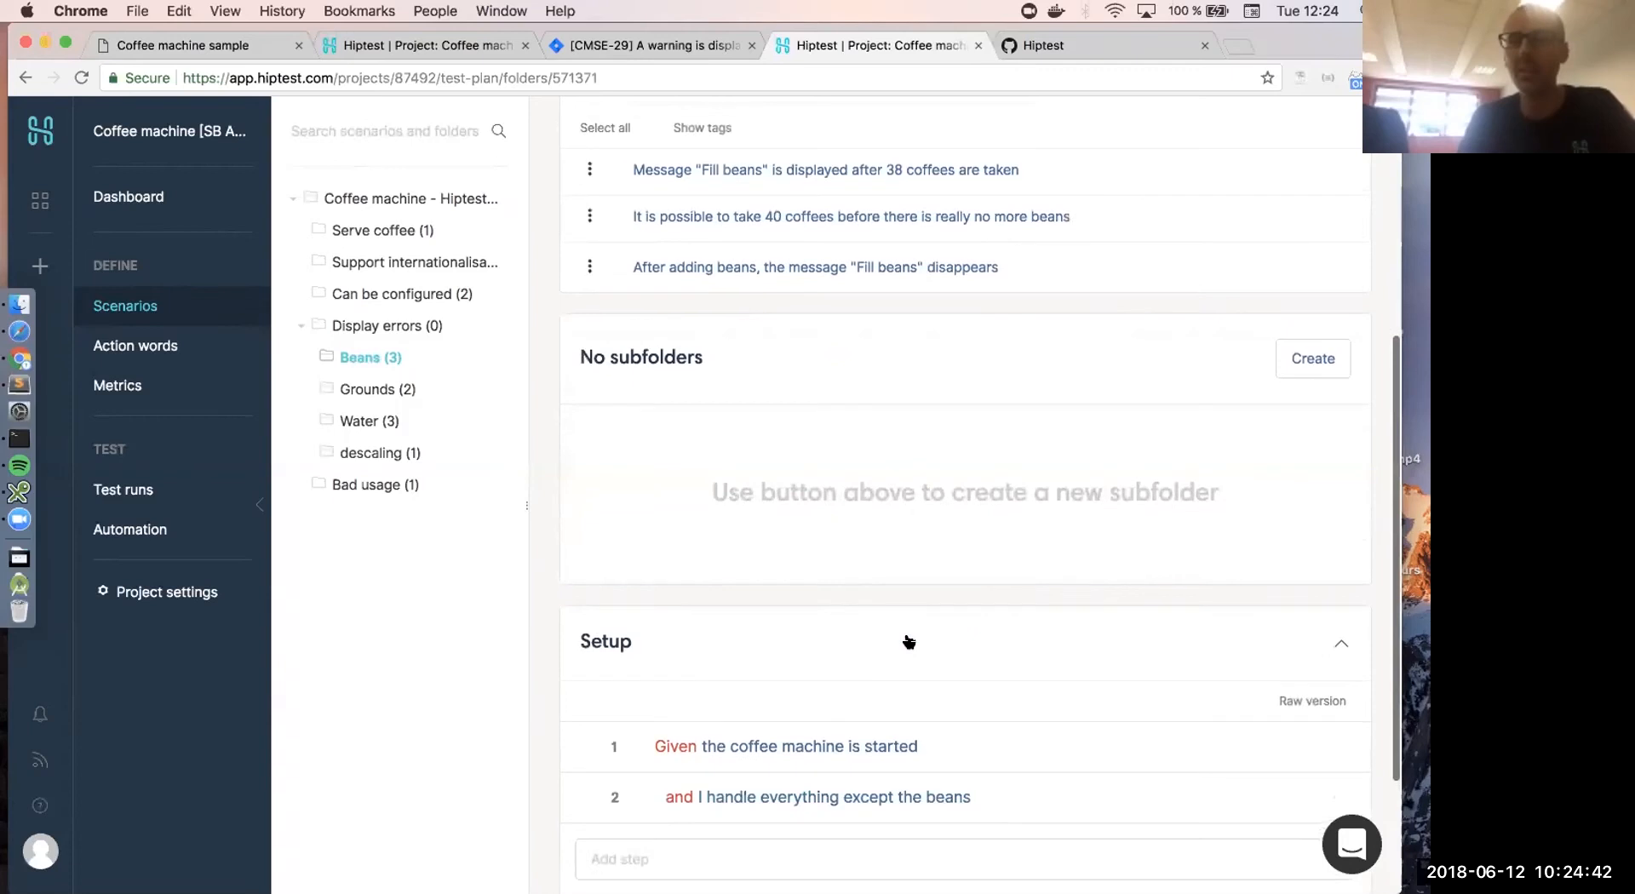
{"action": "scroll", "coordinate": [909, 642], "scroll_direction": "down", "scroll_amount": 3}
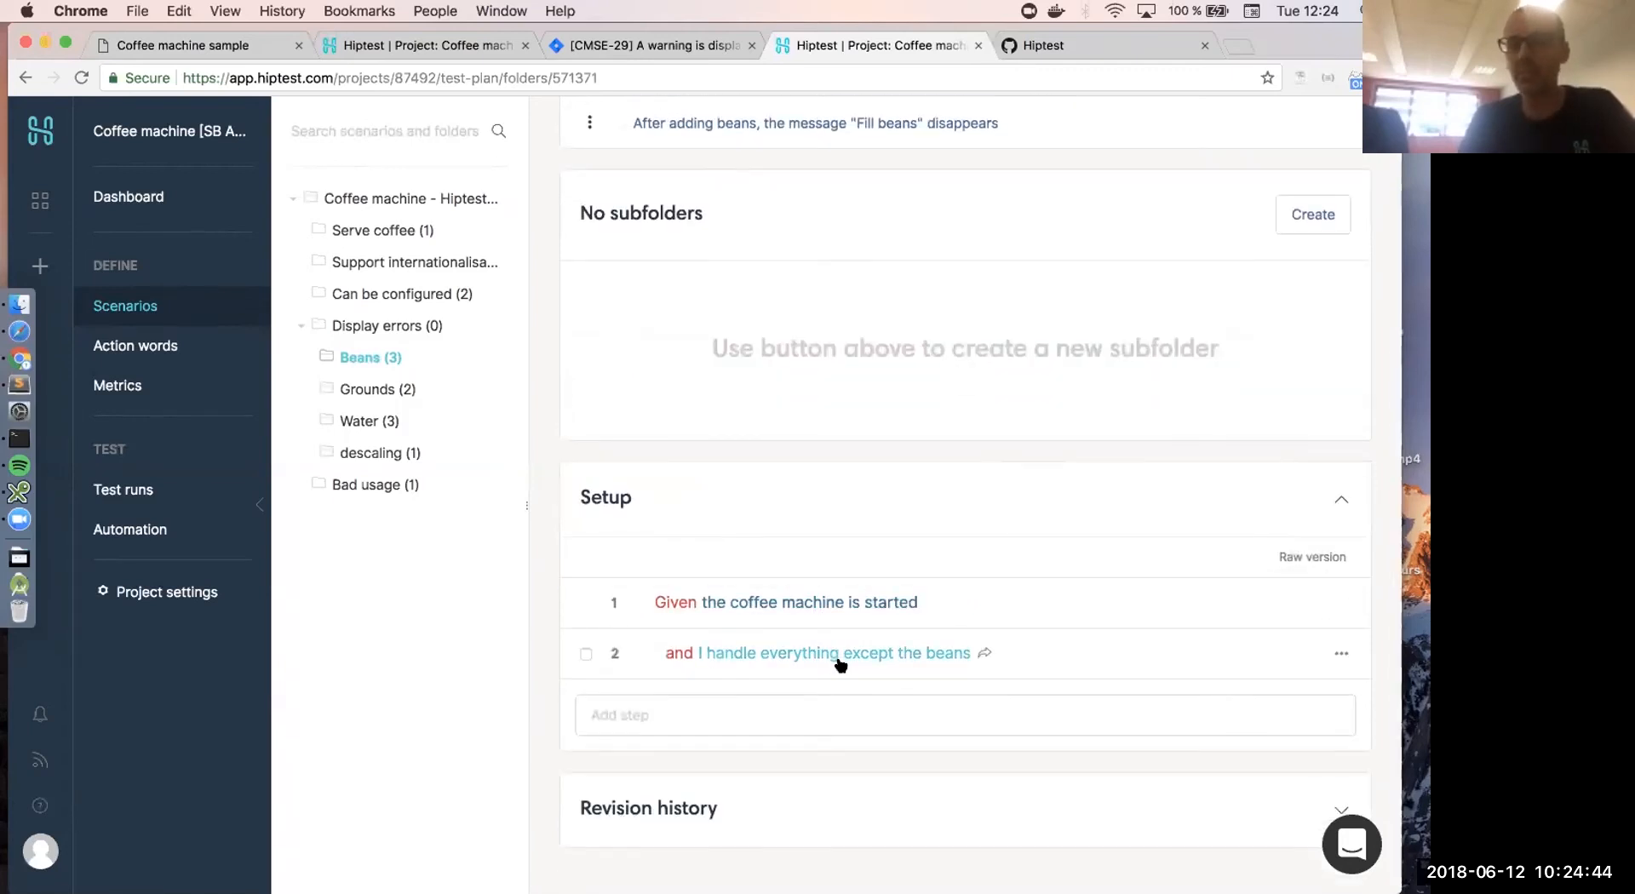
{"action": "scroll", "coordinate": [840, 664], "scroll_direction": "up", "scroll_amount": 5}
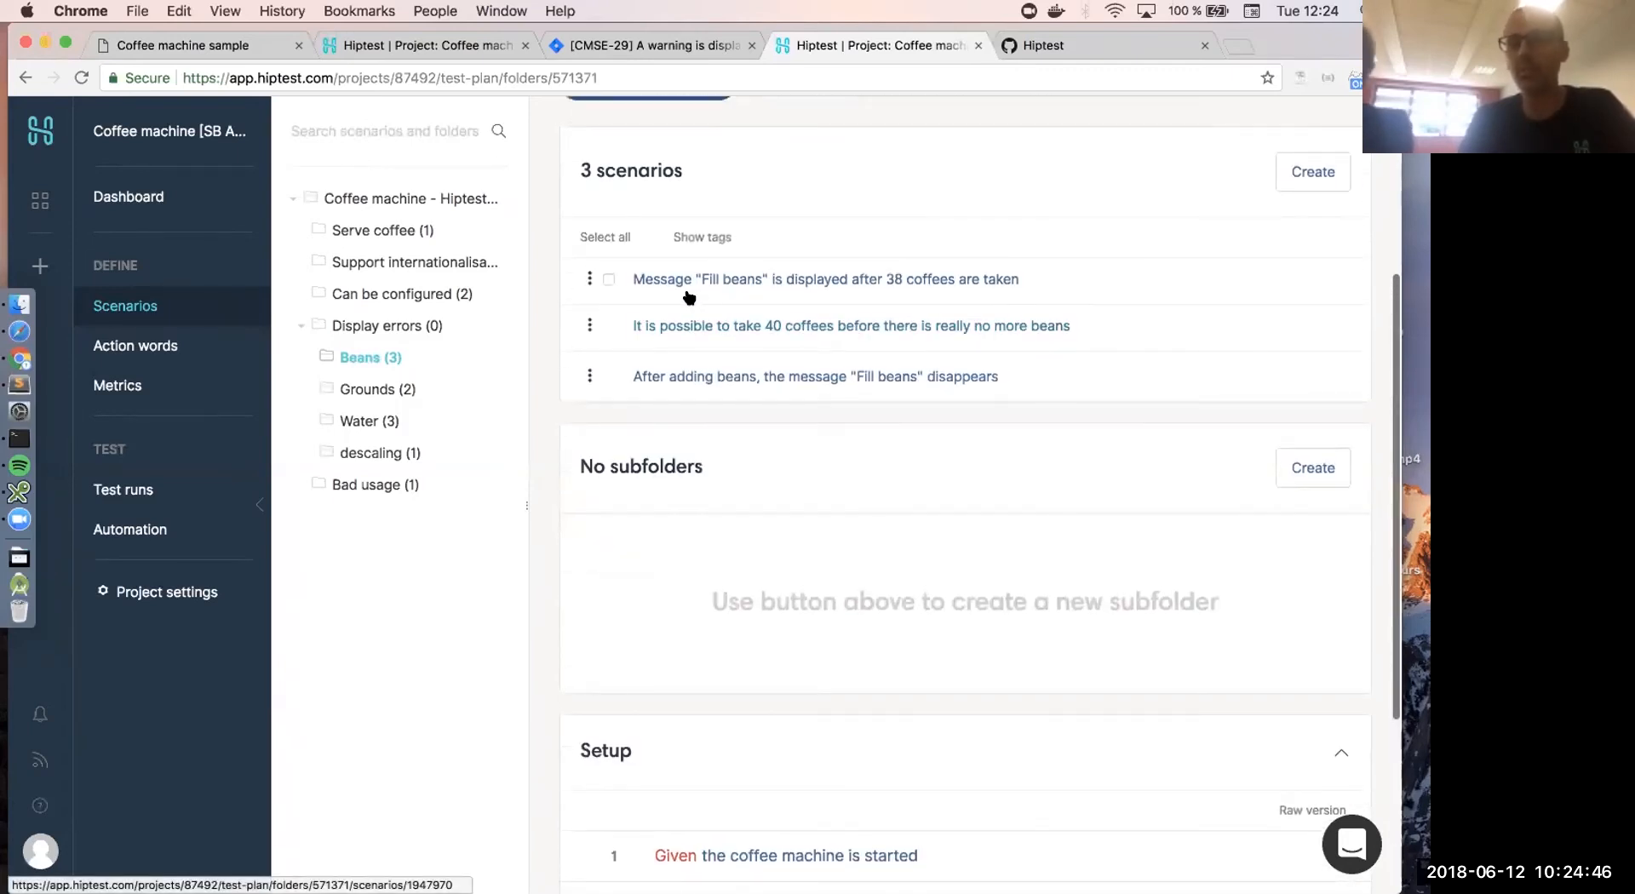
{"action": "scroll", "coordinate": [809, 460], "scroll_direction": "down", "scroll_amount": 3}
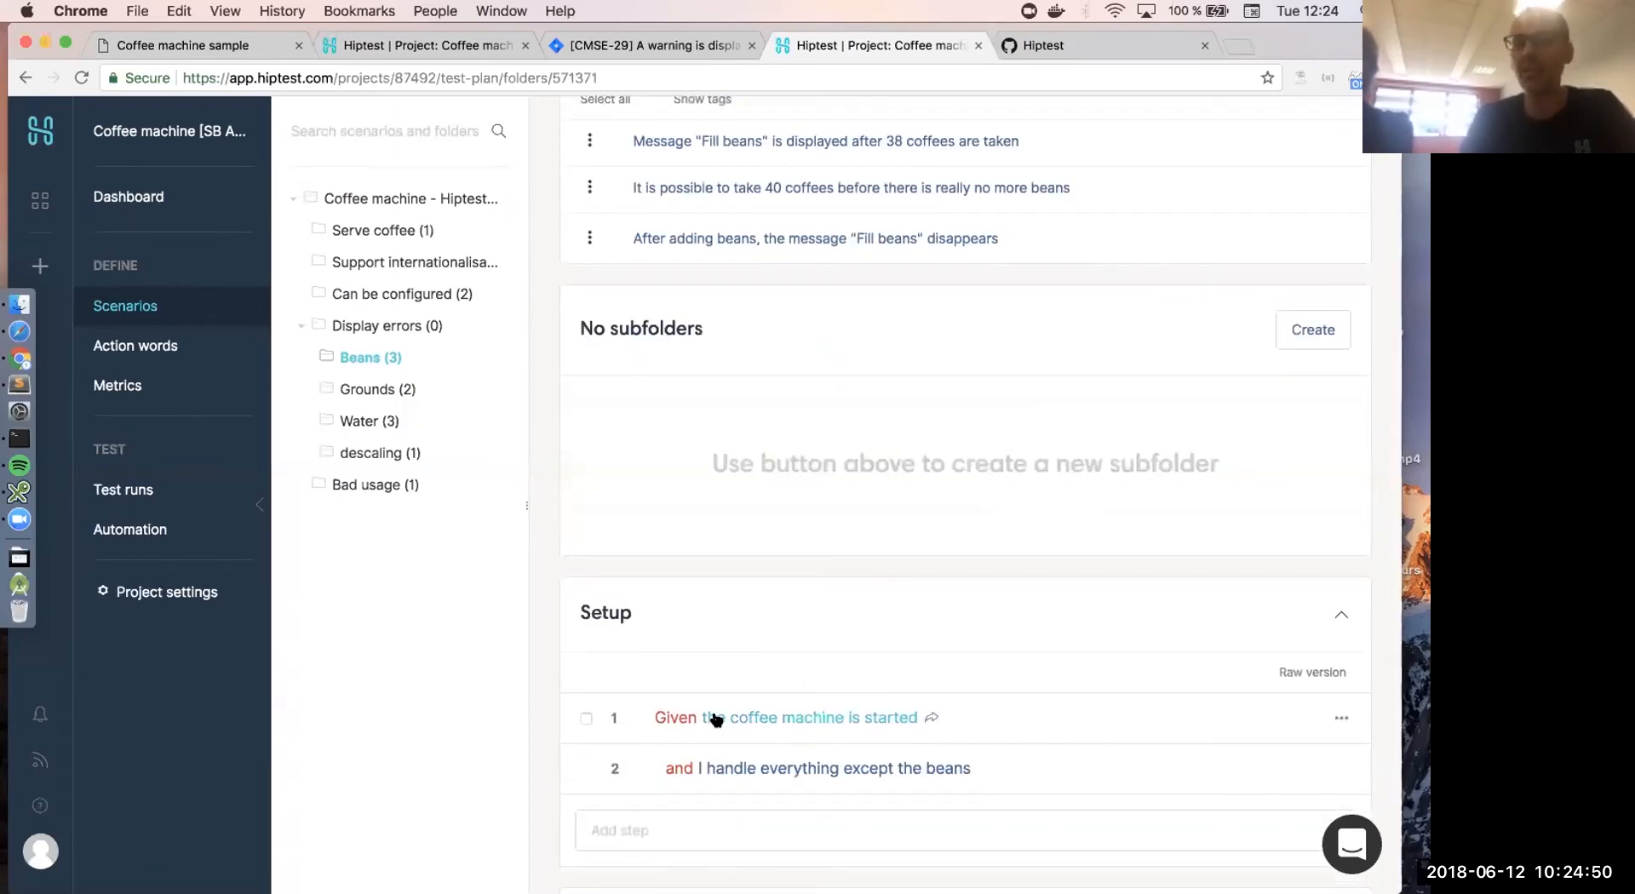
{"action": "scroll", "coordinate": [775, 699], "scroll_direction": "up", "scroll_amount": 3}
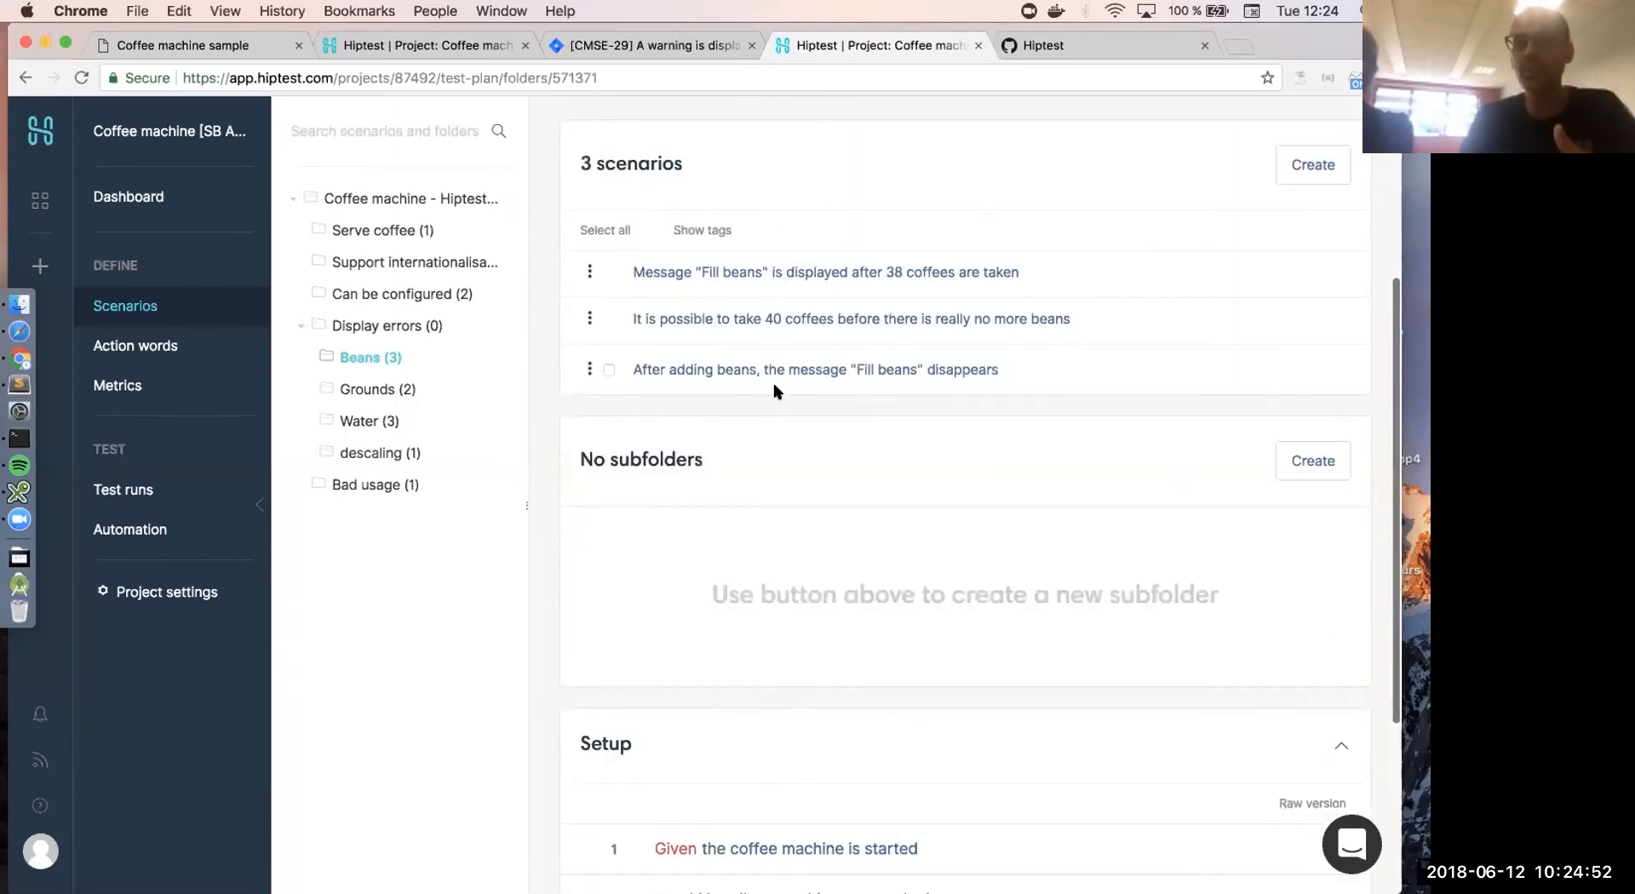
{"action": "scroll", "coordinate": [804, 490], "scroll_direction": "down", "scroll_amount": 1}
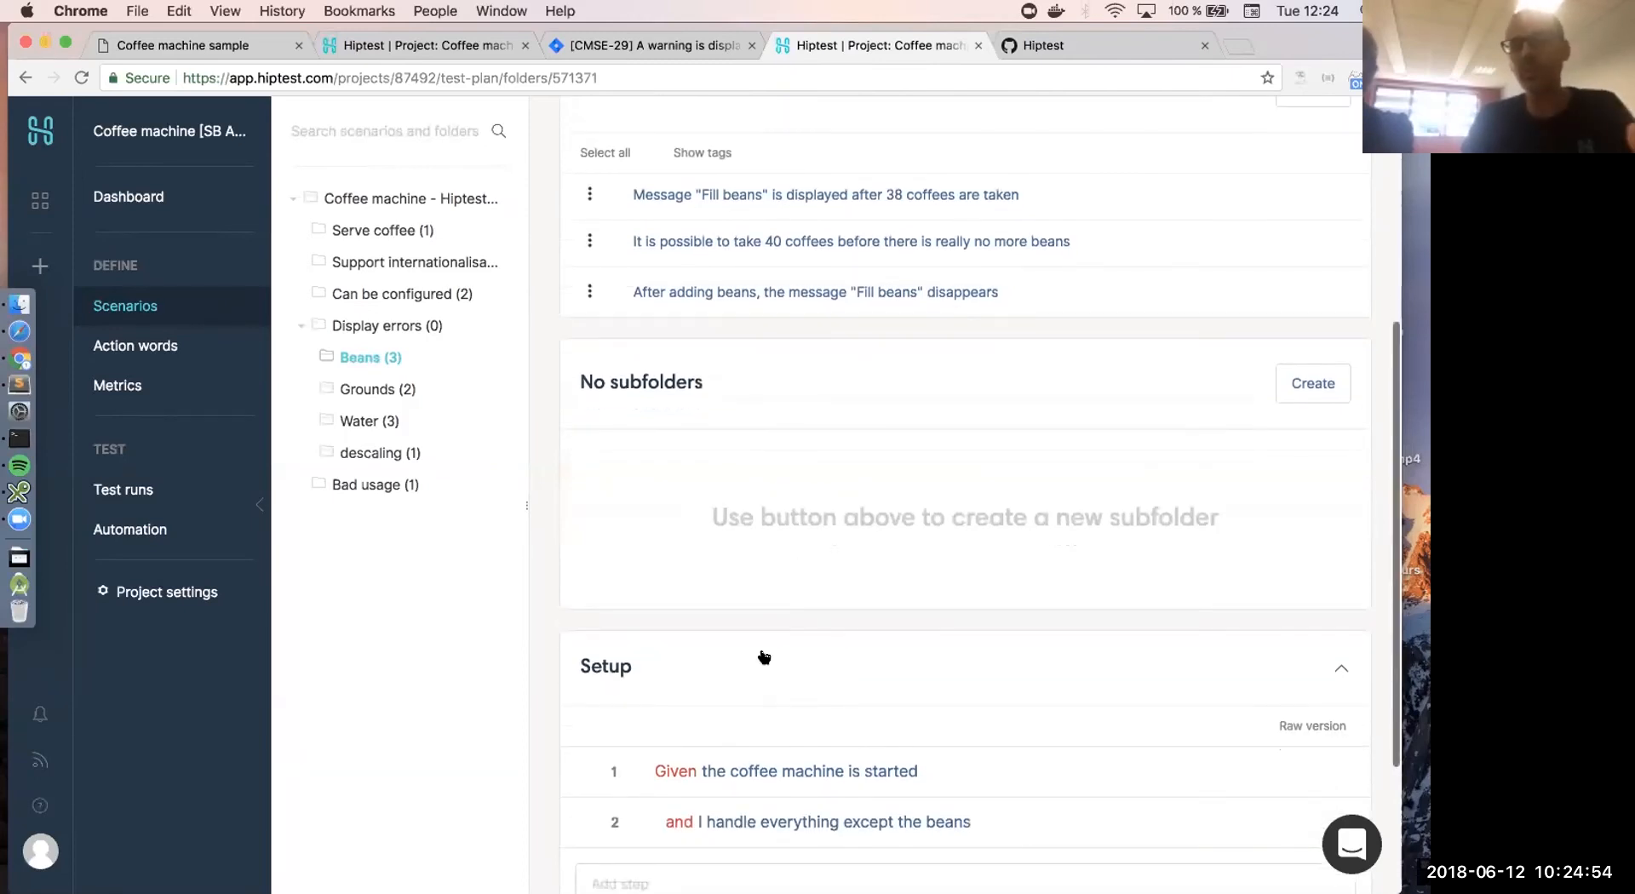
{"action": "scroll", "coordinate": [712, 467], "scroll_direction": "up", "scroll_amount": 4}
{"action": "scroll", "coordinate": [712, 466], "scroll_direction": "up", "scroll_amount": 2}
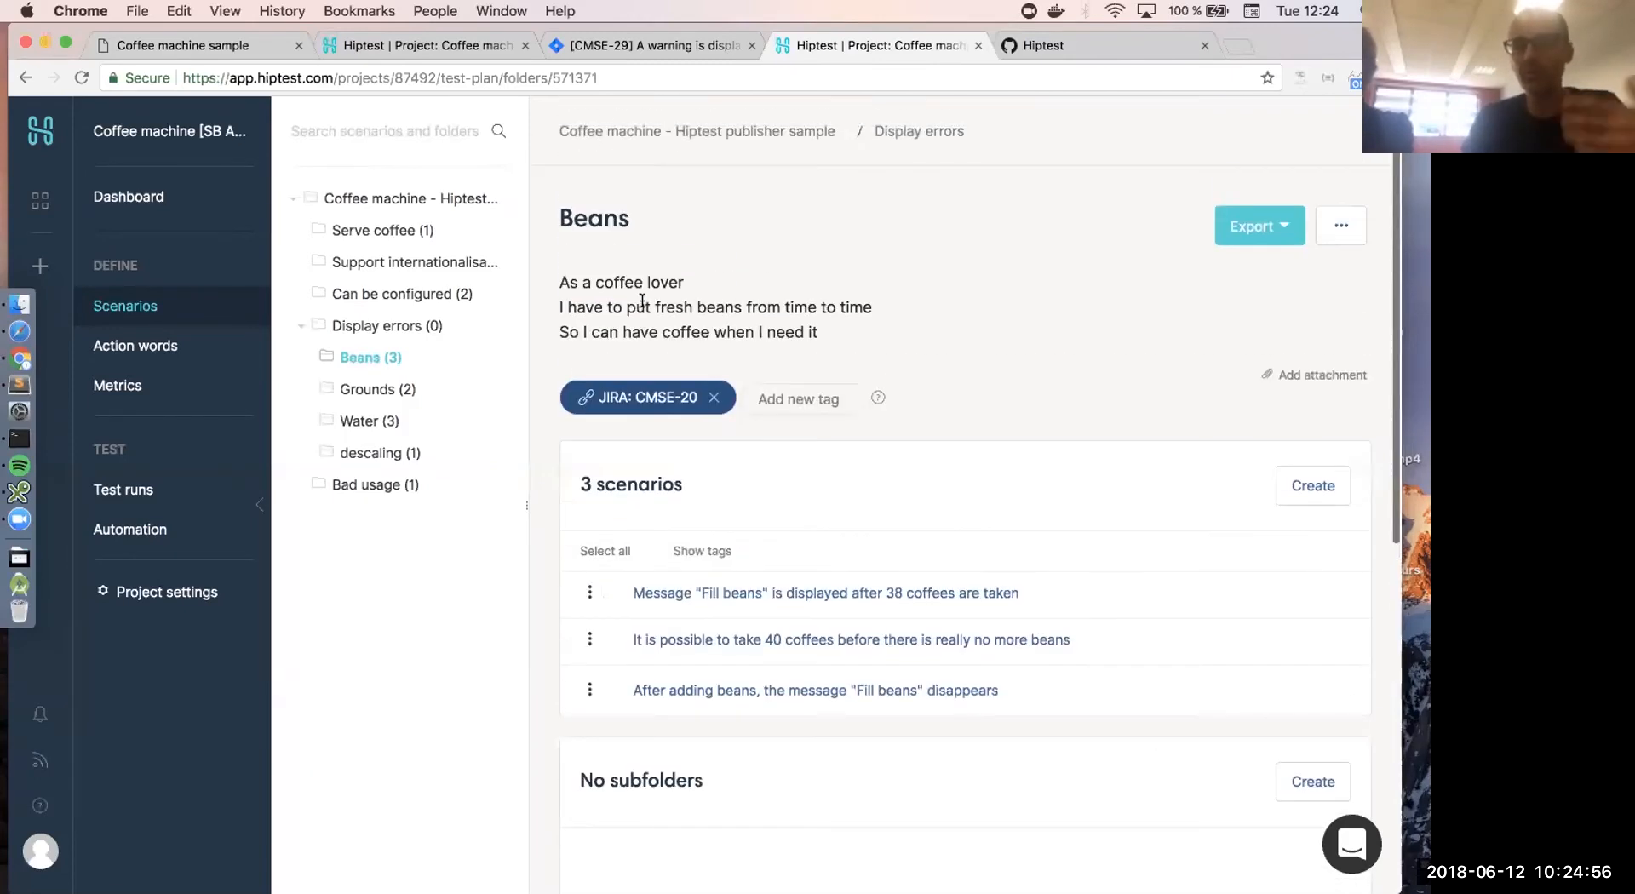
{"action": "scroll", "coordinate": [785, 501], "scroll_direction": "down", "scroll_amount": 3}
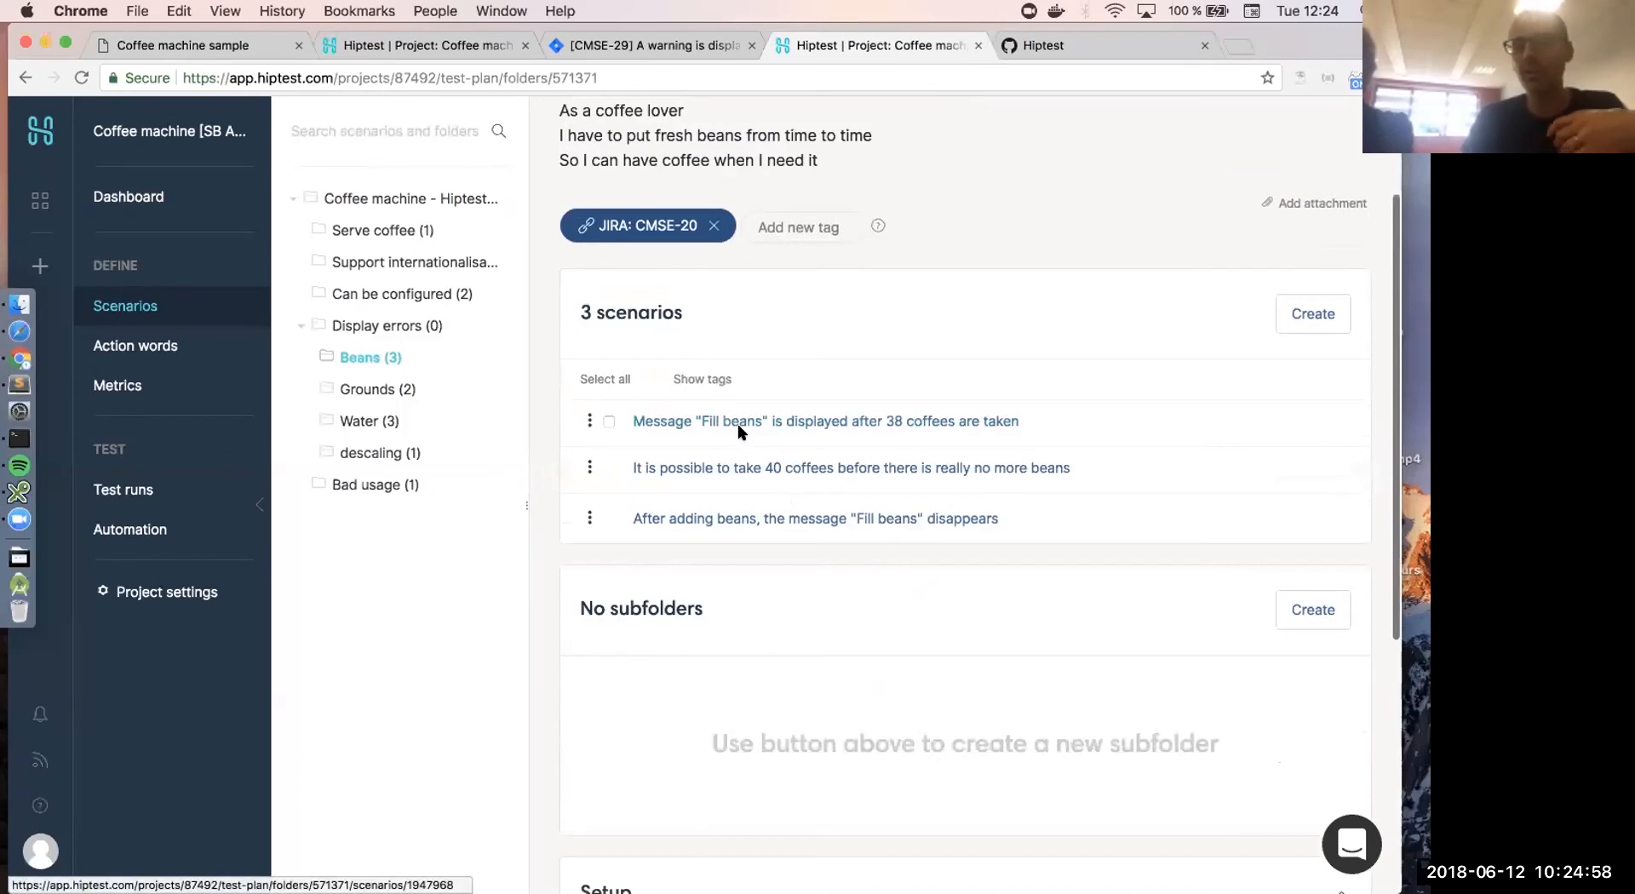
{"action": "scroll", "coordinate": [775, 582], "scroll_direction": "down", "scroll_amount": 3}
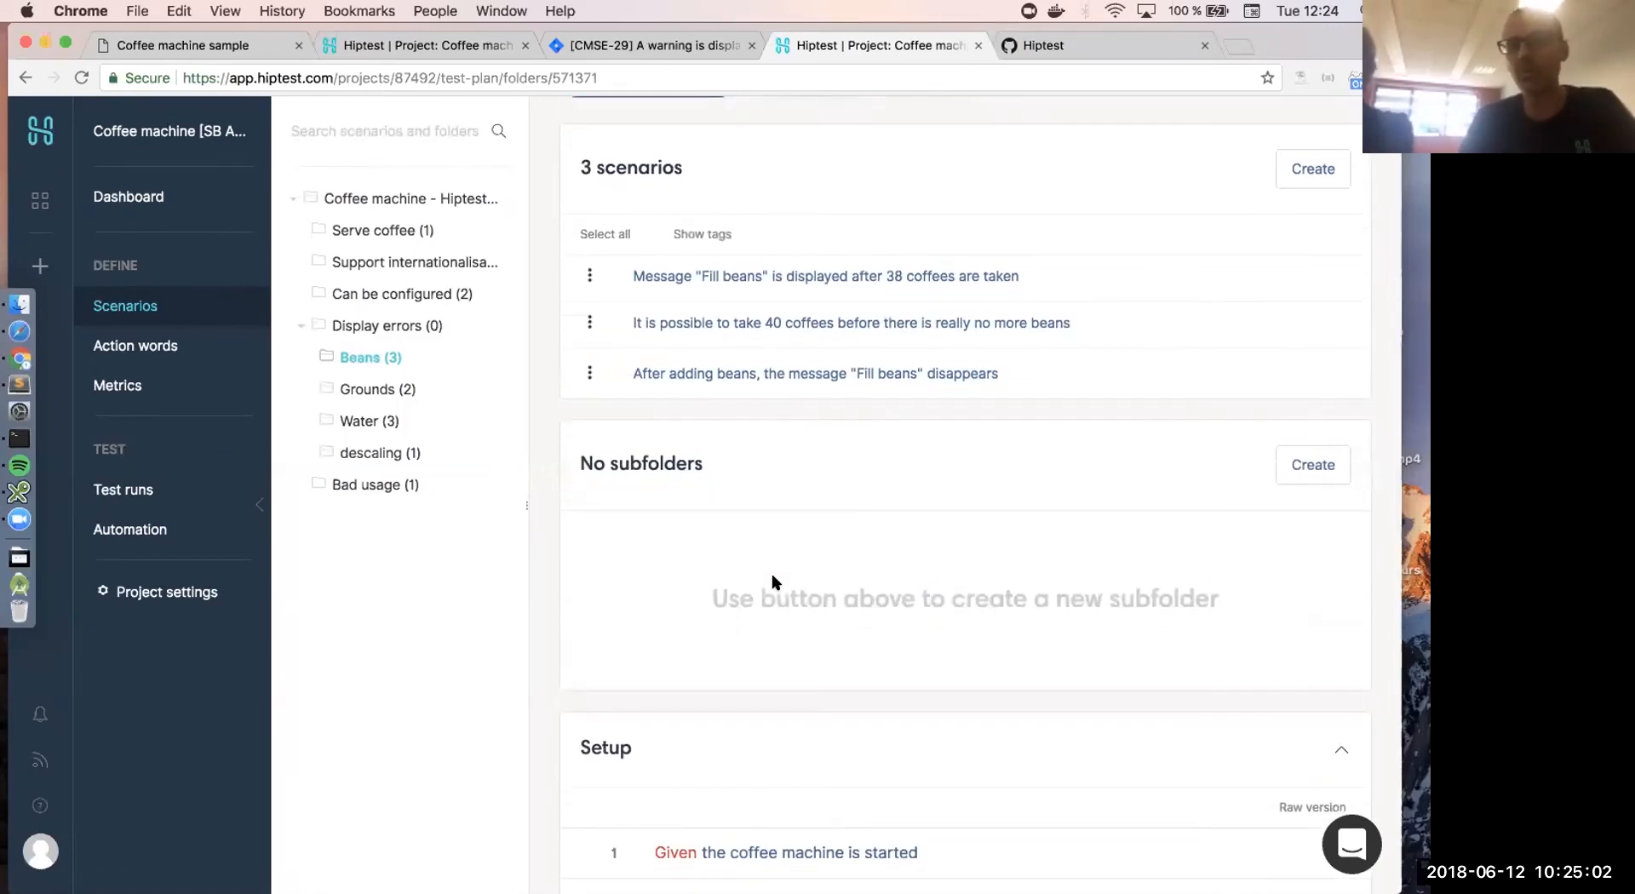
{"action": "scroll", "coordinate": [772, 574], "scroll_direction": "down", "scroll_amount": 3}
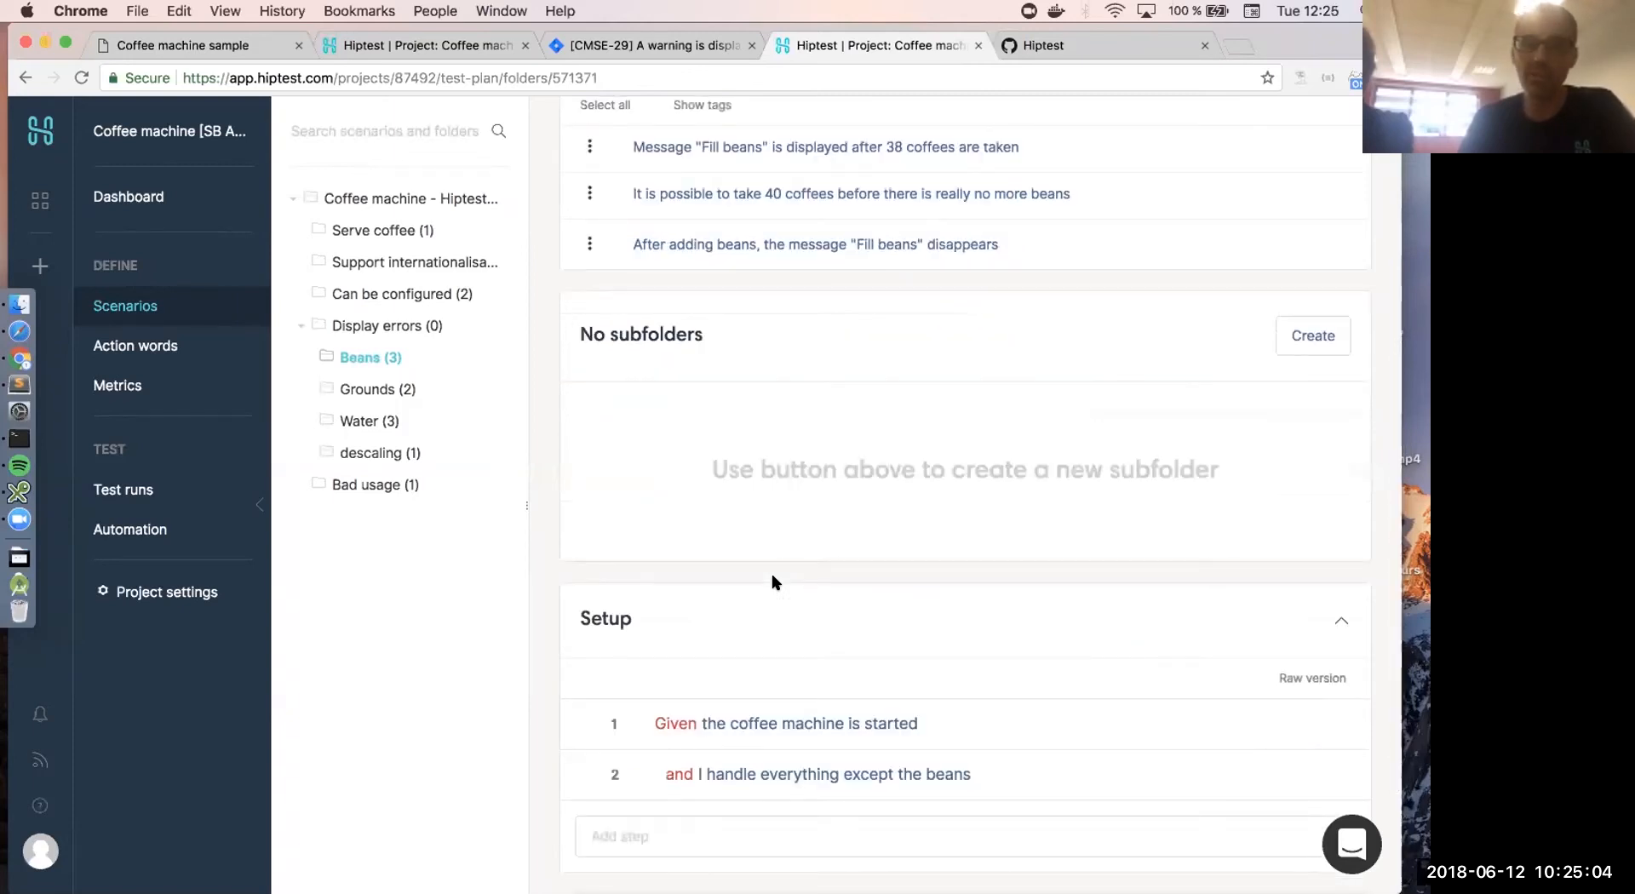
{"action": "scroll", "coordinate": [771, 574], "scroll_direction": "up", "scroll_amount": 1}
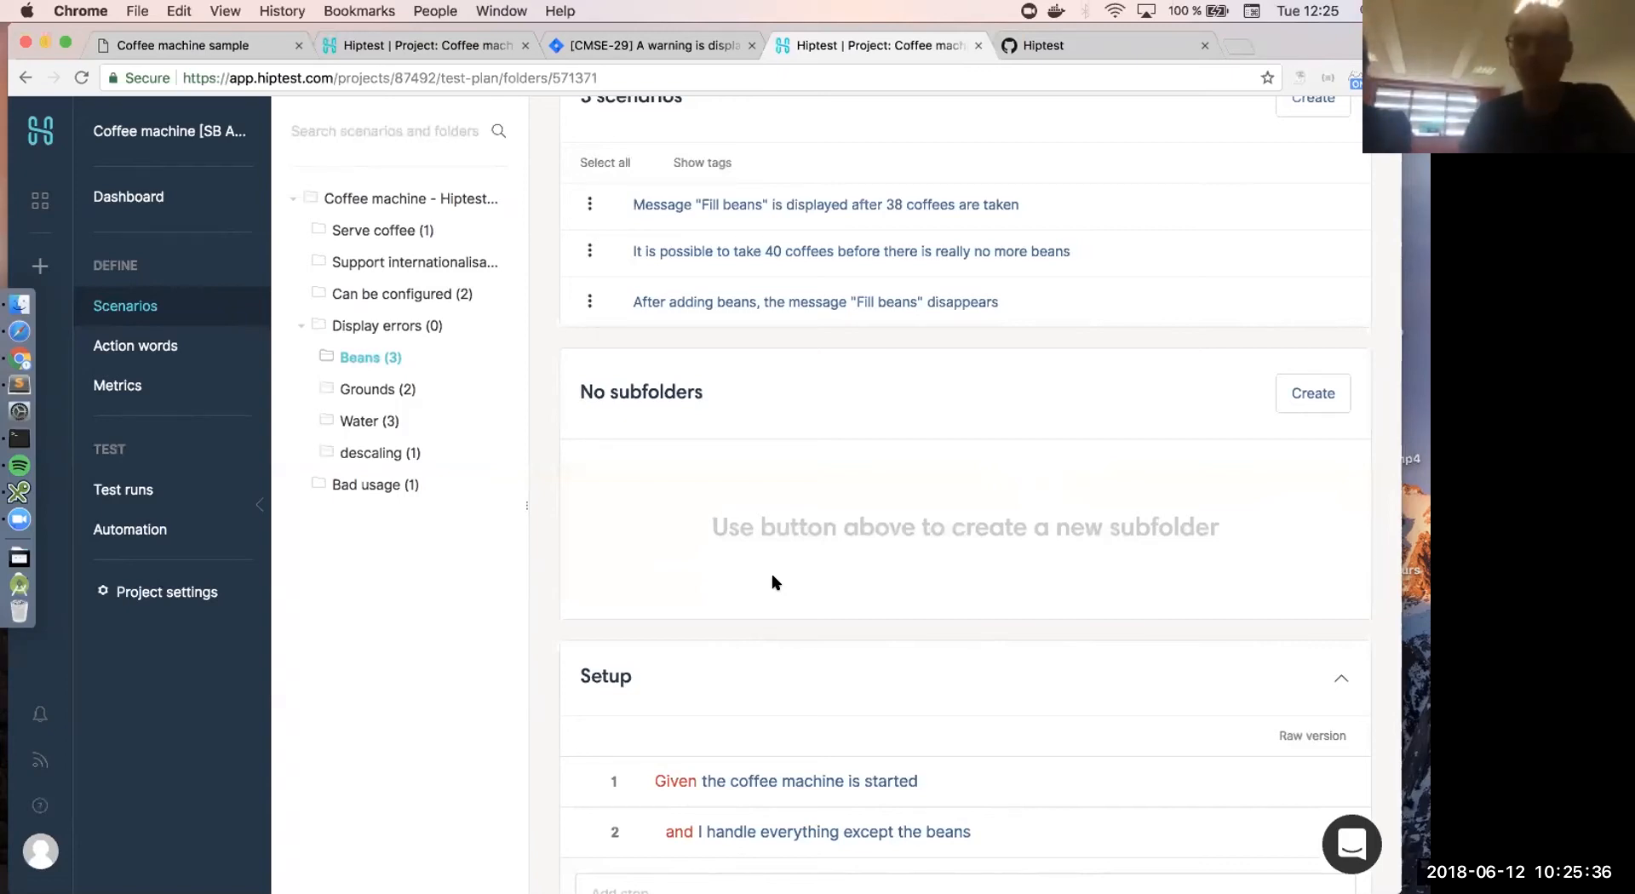
{"action": "scroll", "coordinate": [681, 432], "scroll_direction": "up", "scroll_amount": 1}
{"action": "scroll", "coordinate": [681, 431], "scroll_direction": "up", "scroll_amount": 3}
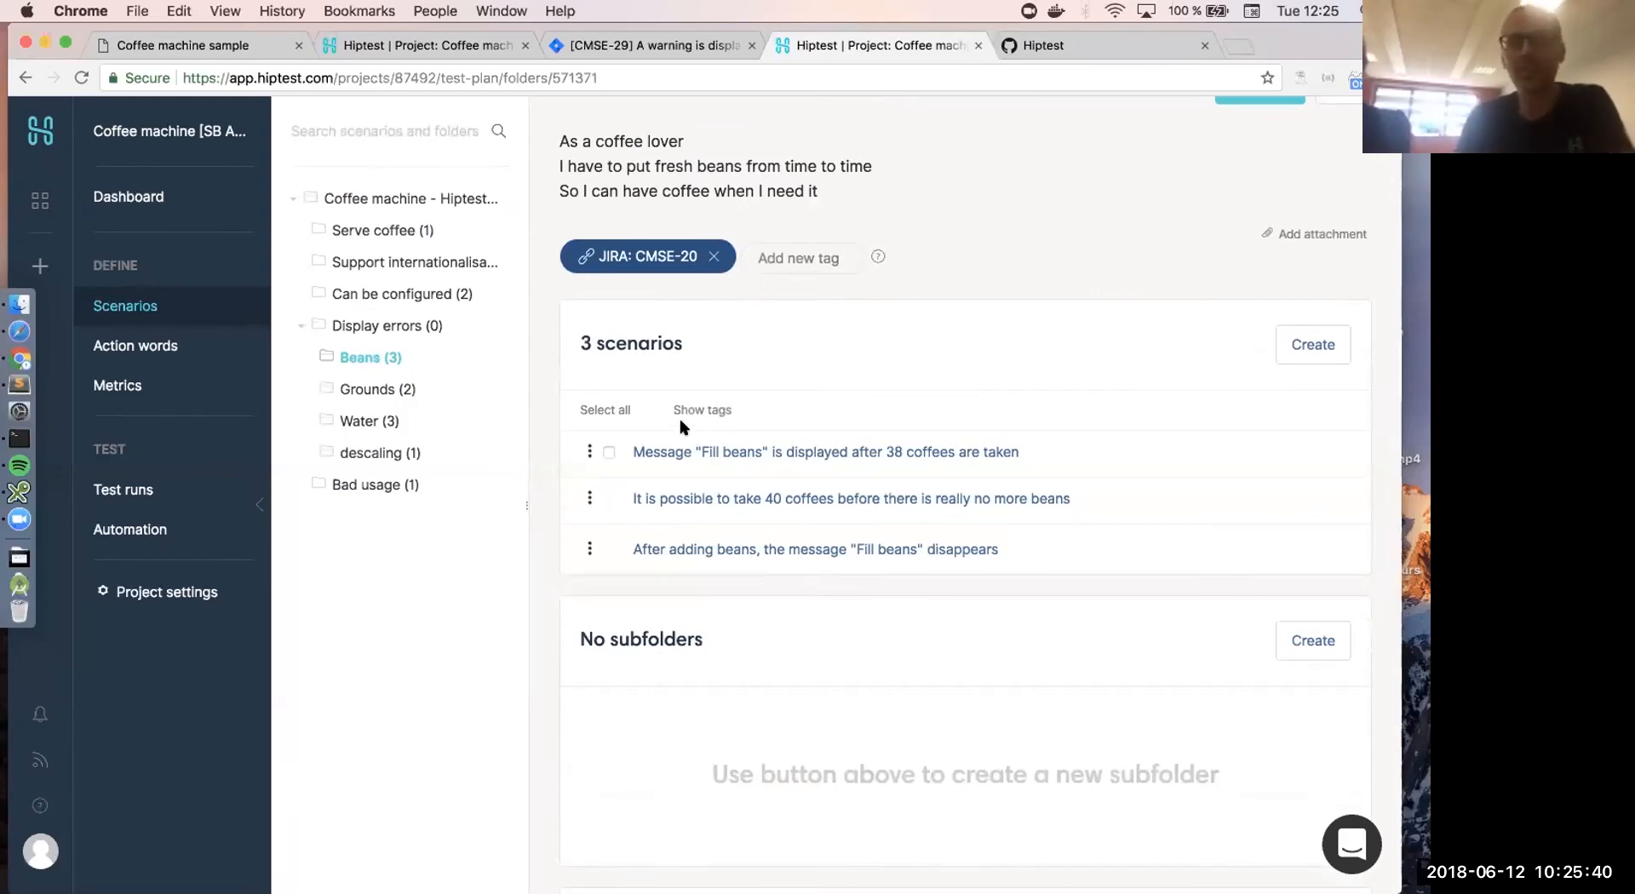
{"action": "scroll", "coordinate": [718, 292], "scroll_direction": "up", "scroll_amount": 2}
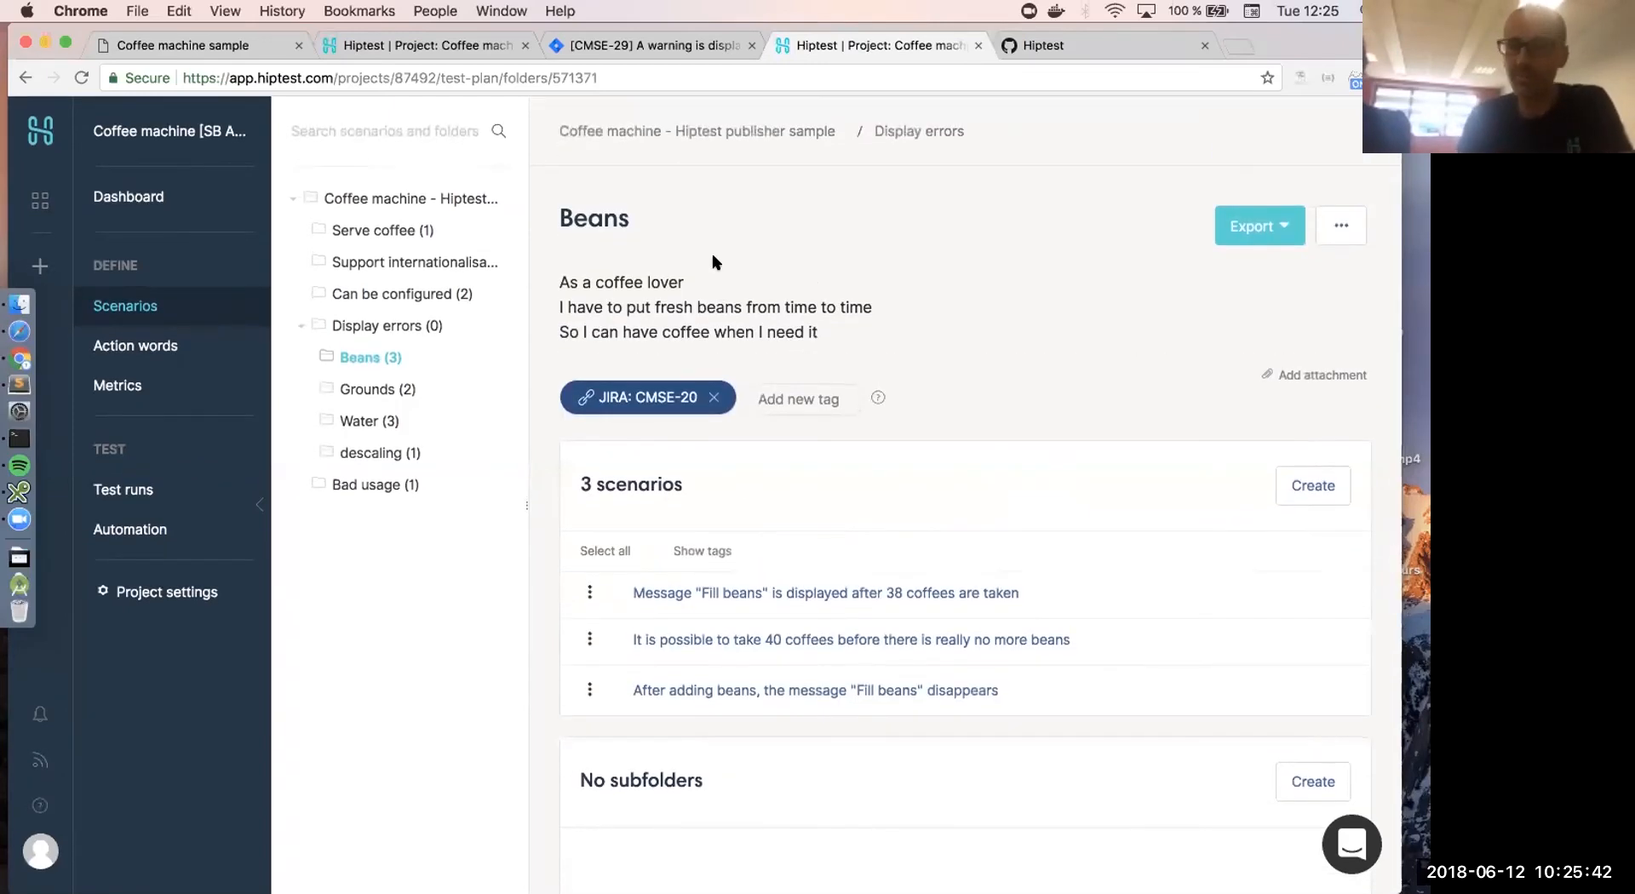
- Create a subfolder named "Shut down" directly under the project's root folder
{"action": "left_click", "coordinate": [366, 453]}
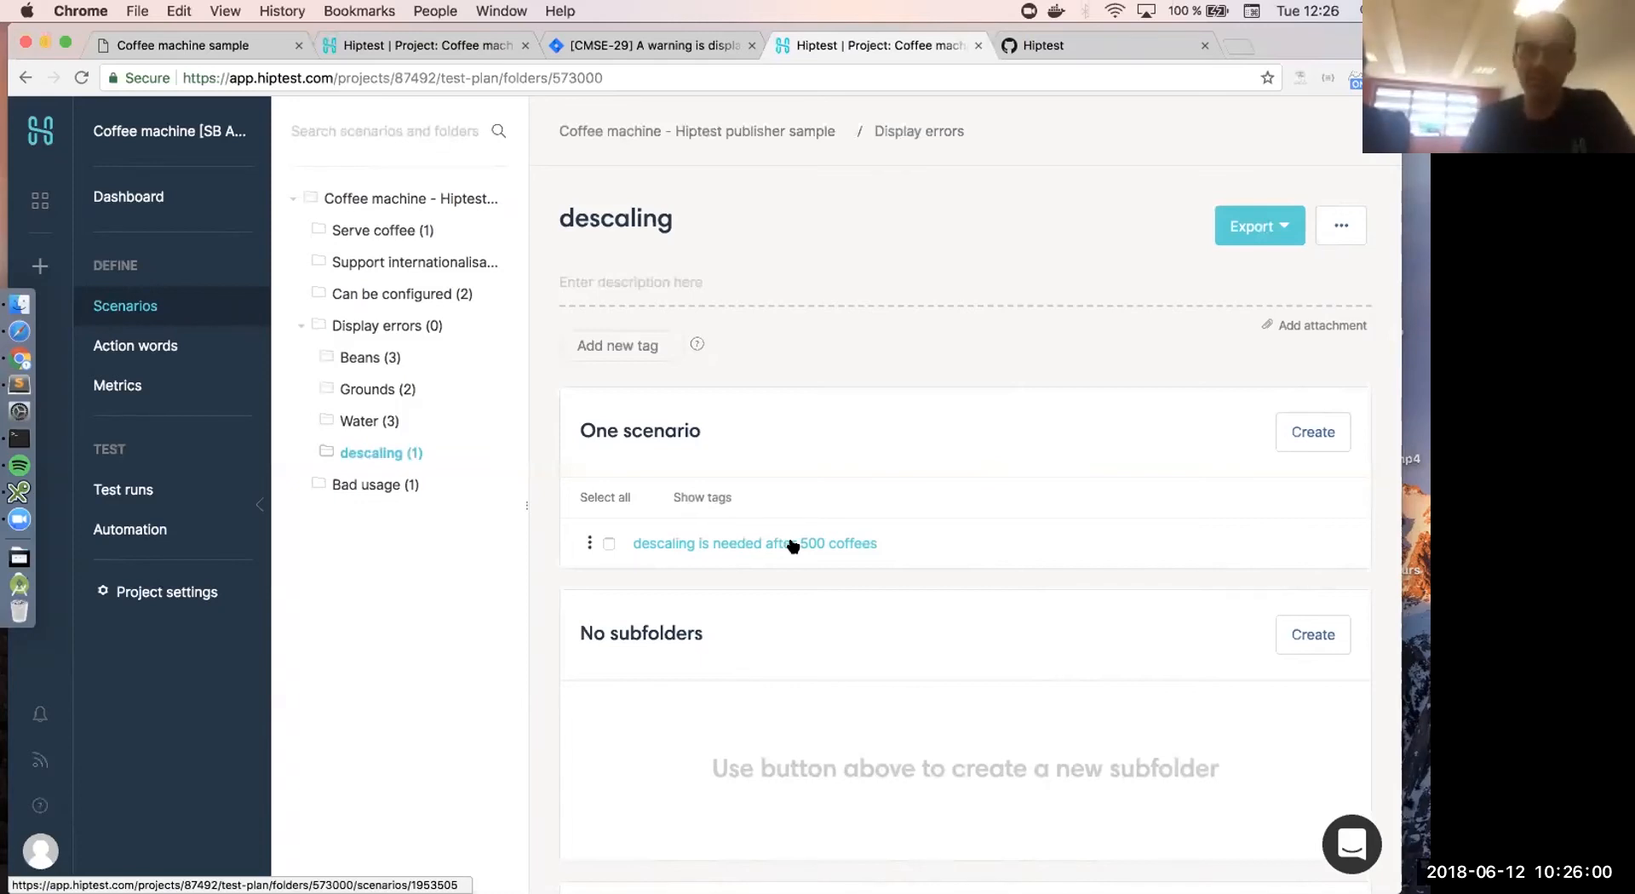
{"action": "left_click", "coordinate": [445, 198]}
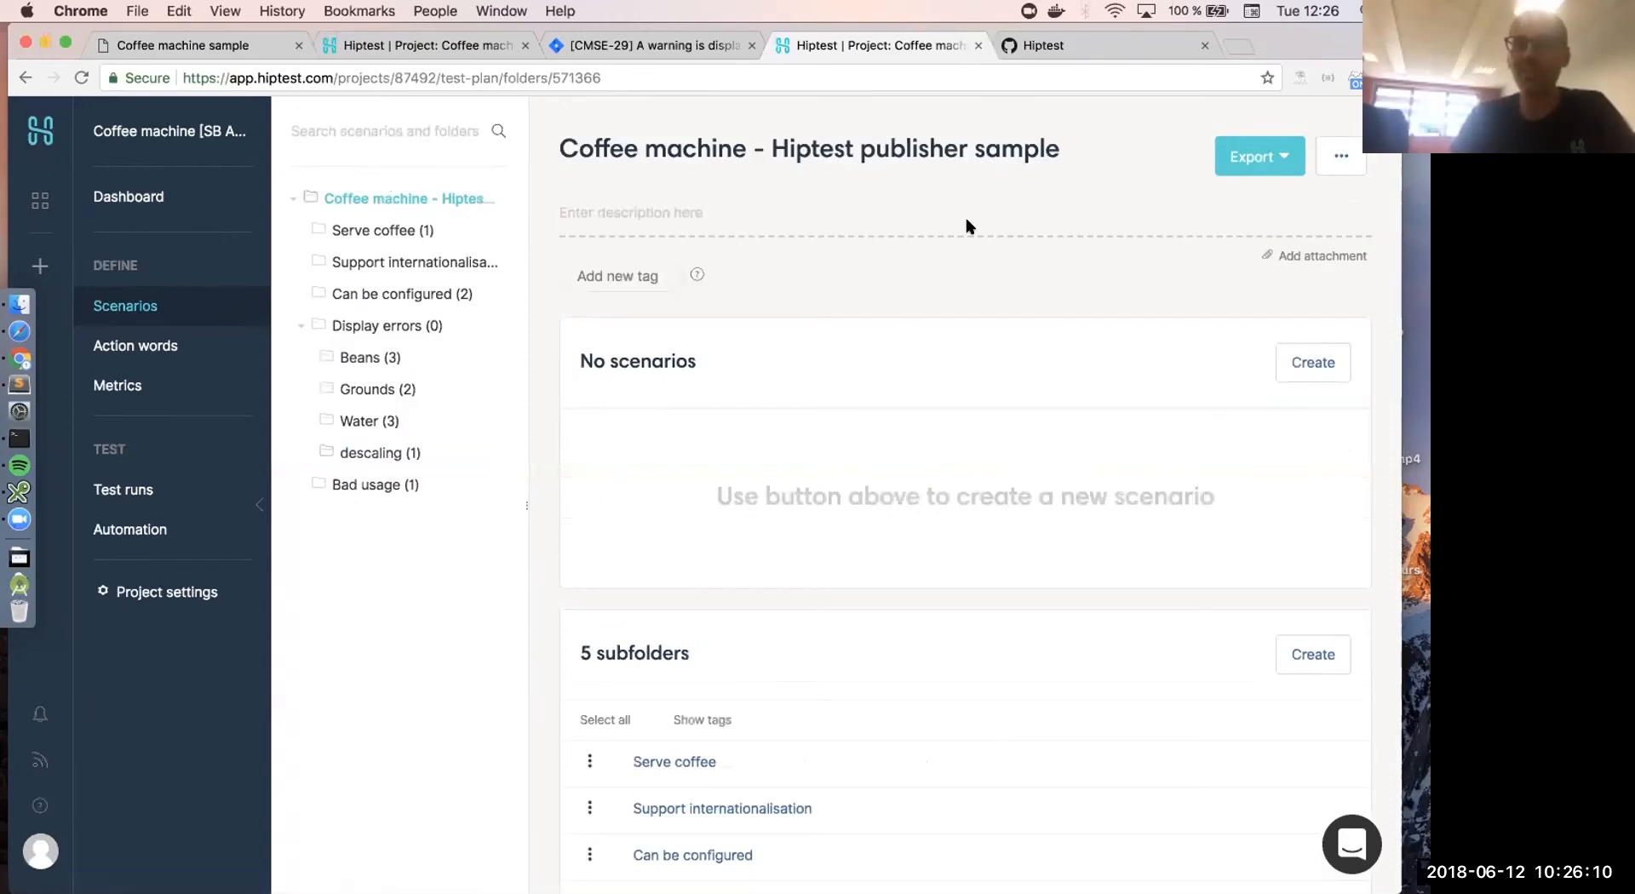
{"action": "scroll", "coordinate": [1025, 486], "scroll_direction": "down", "scroll_amount": 3}
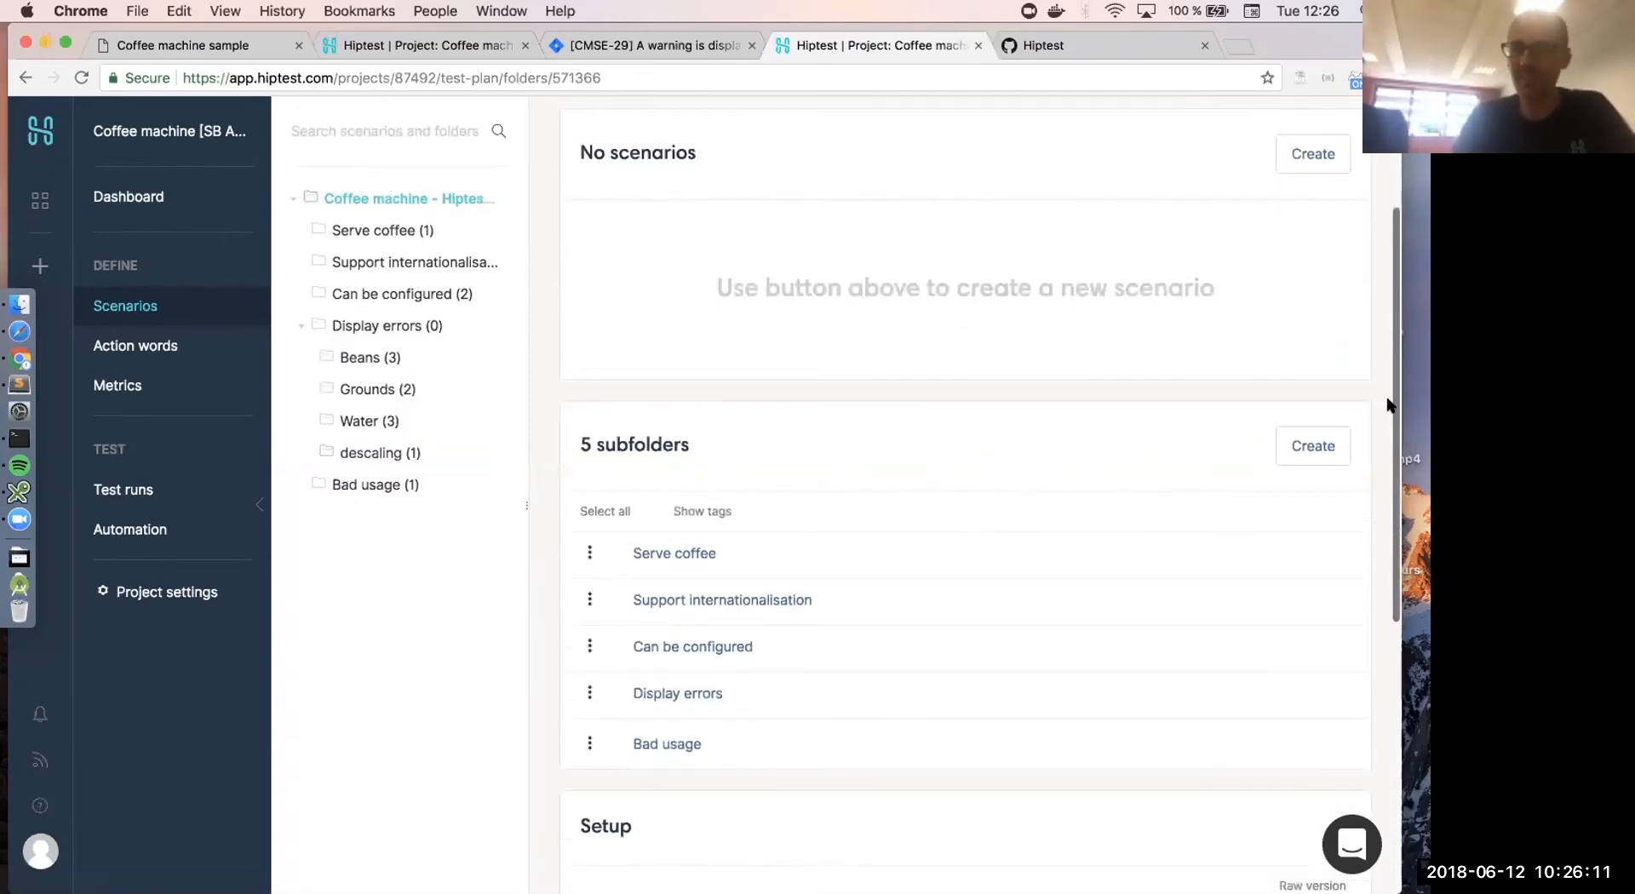
{"action": "left_click", "coordinate": [1312, 445]}
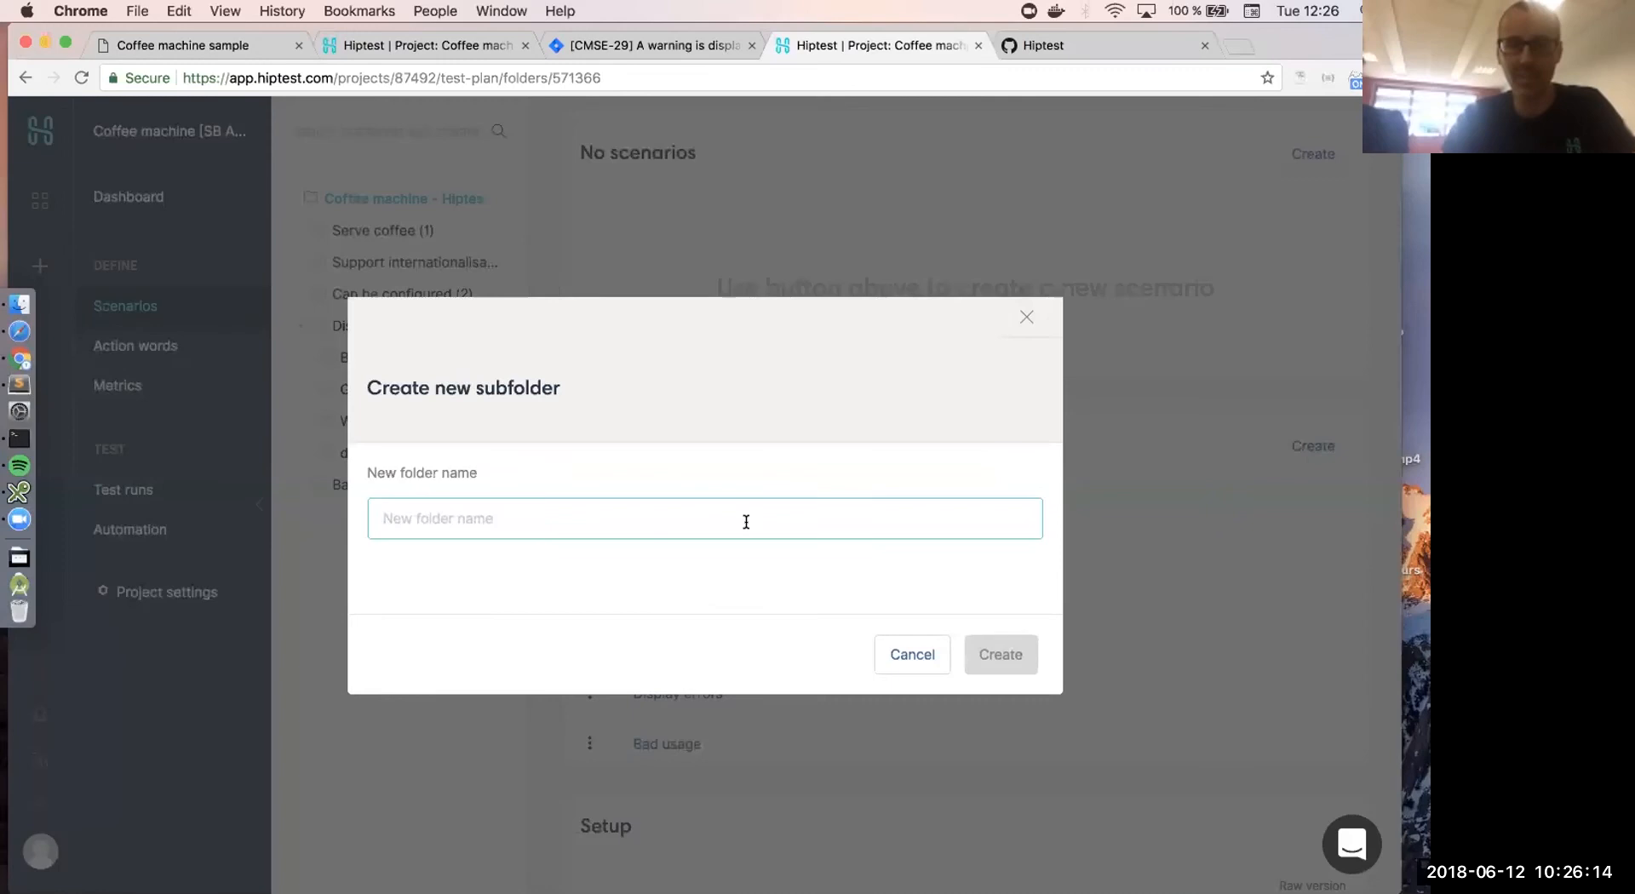
{"action": "type", "text": "Shu"}
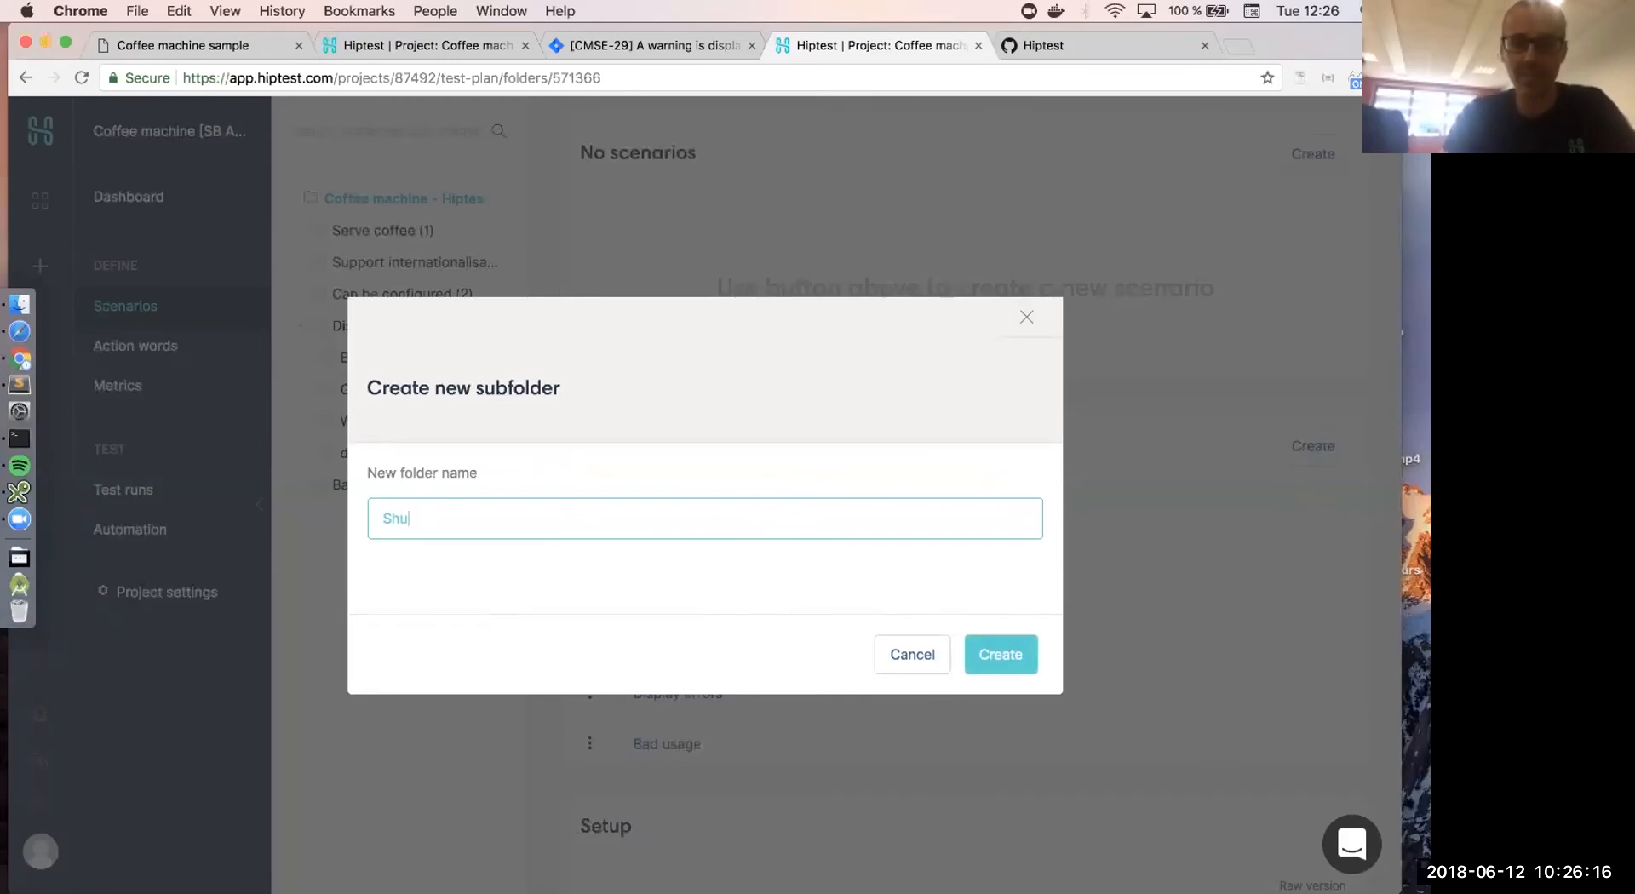
{"action": "type", "text": "t down"}
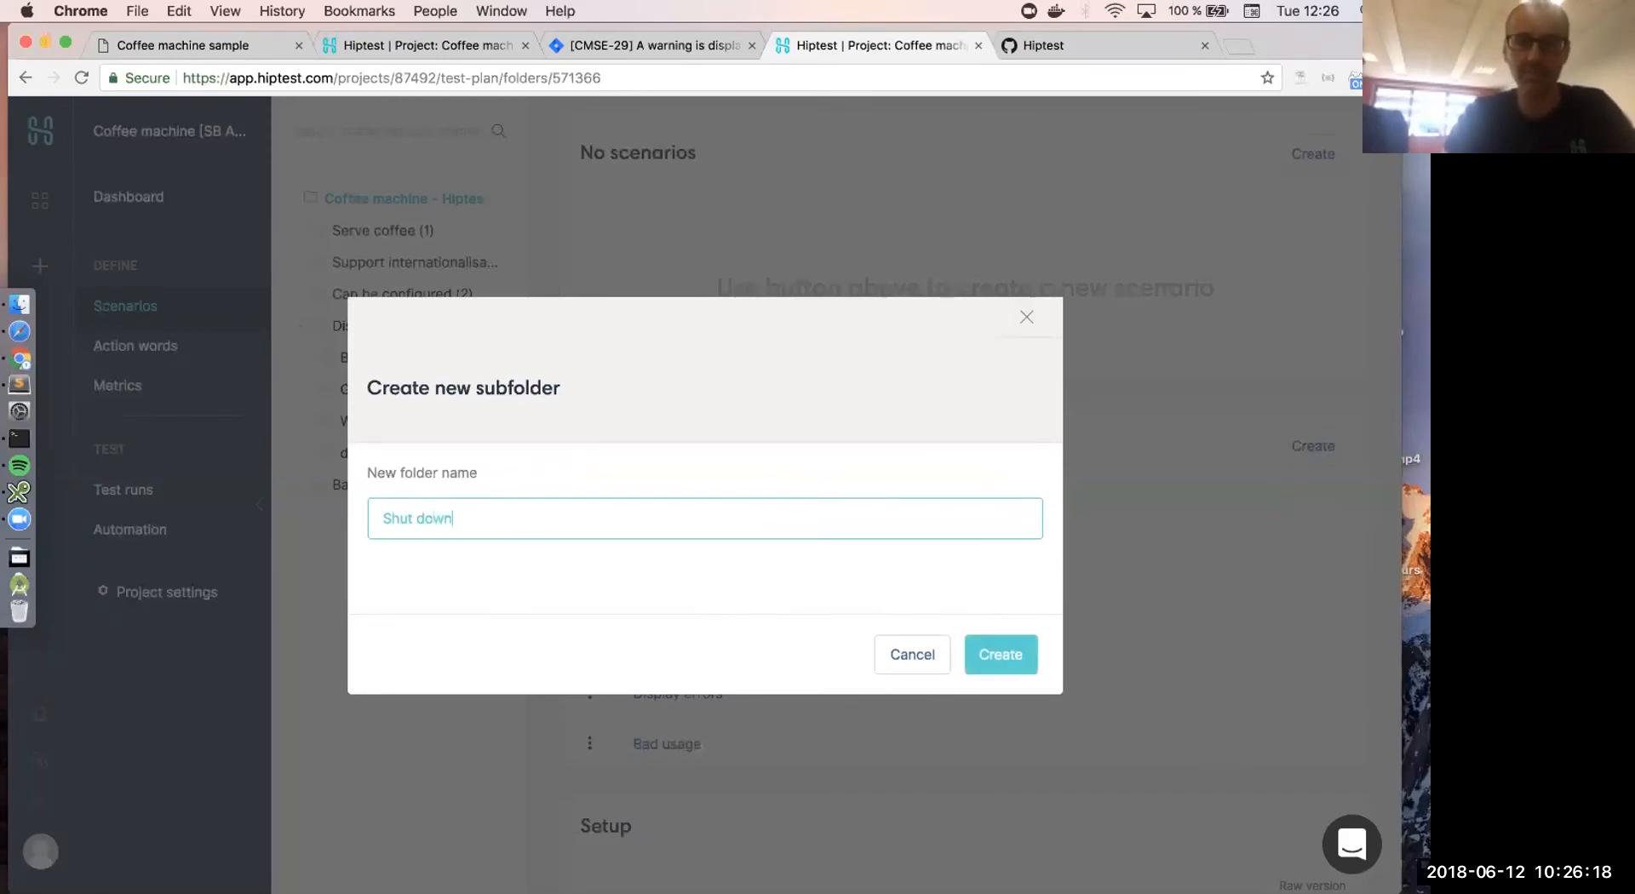
{"action": "left_click", "coordinate": [1006, 643]}
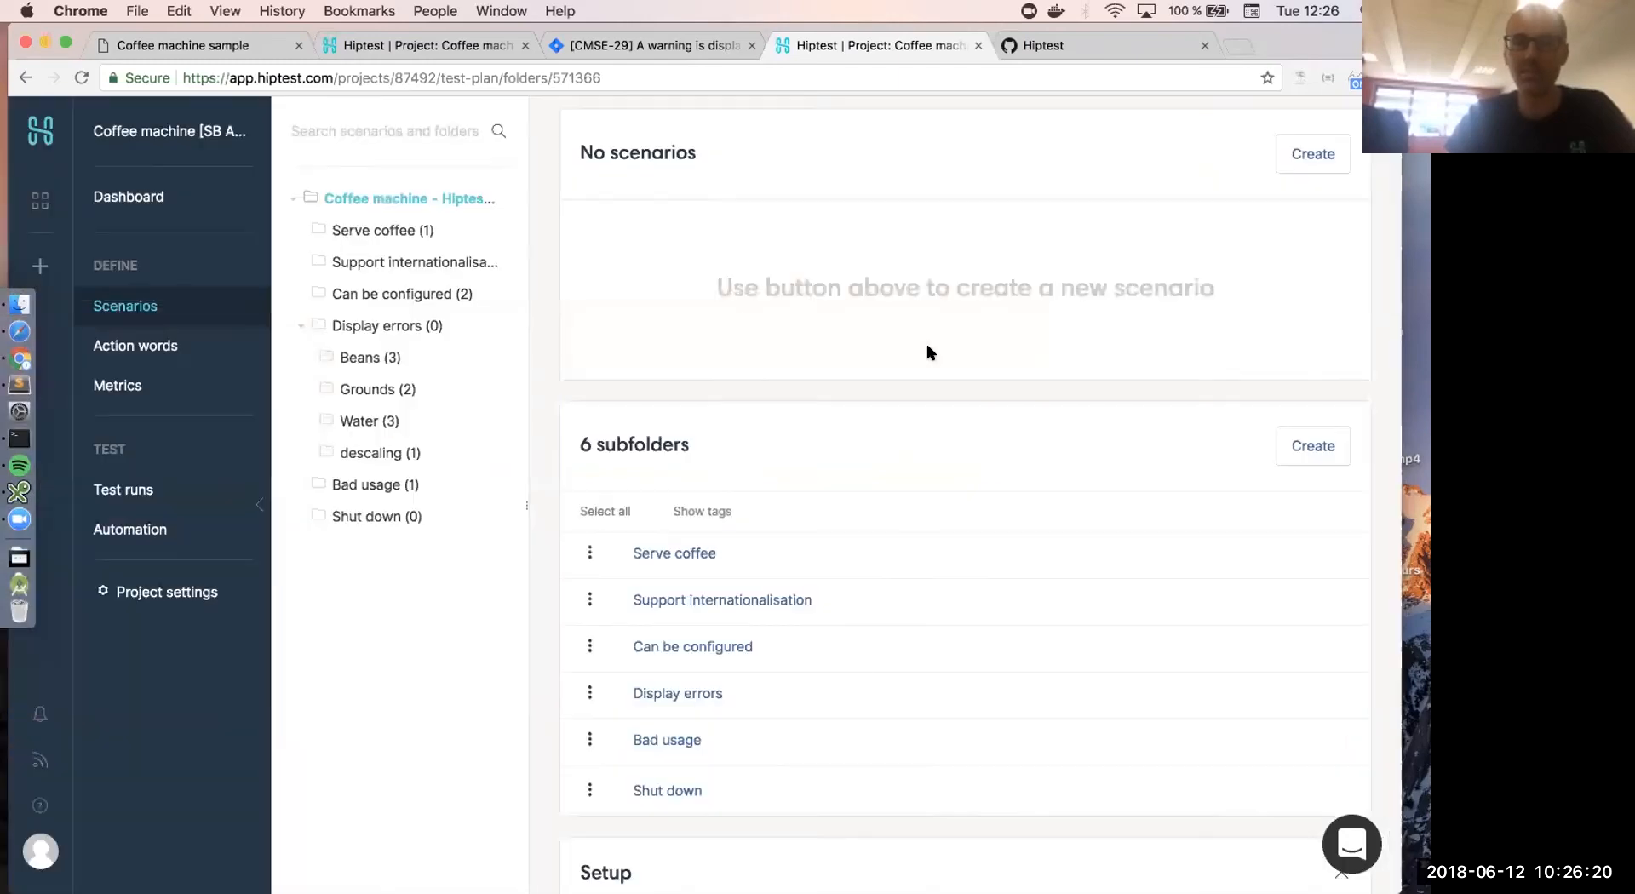
- Create a scenario named "shut down the coffee machine" in the "Shut down" folder
{"action": "left_click", "coordinate": [665, 788]}
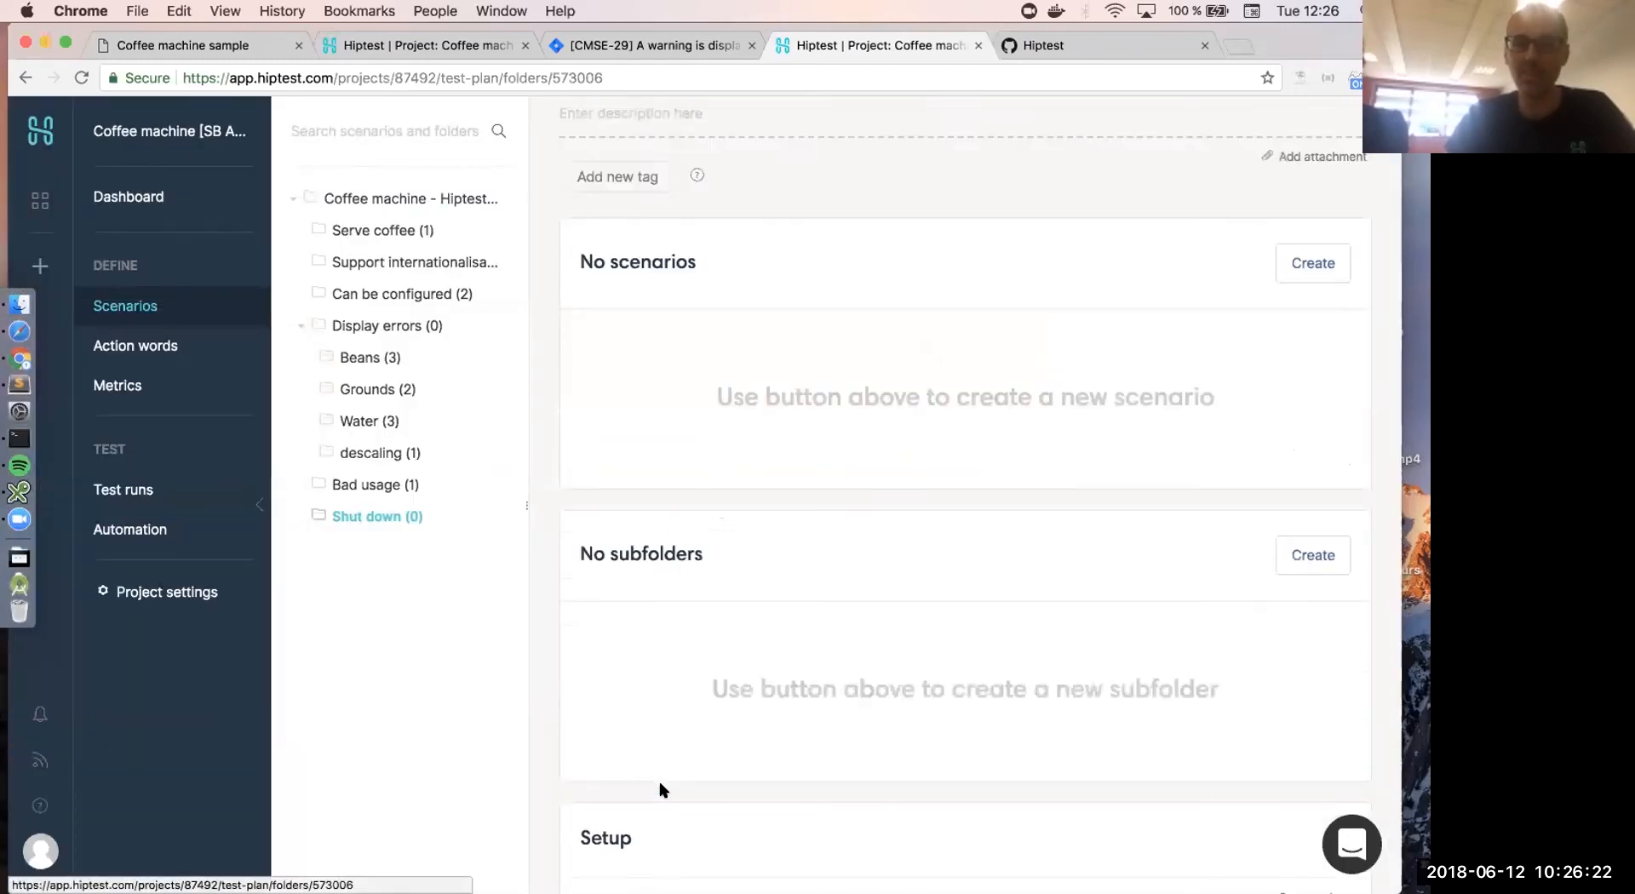
{"action": "left_click", "coordinate": [1310, 266]}
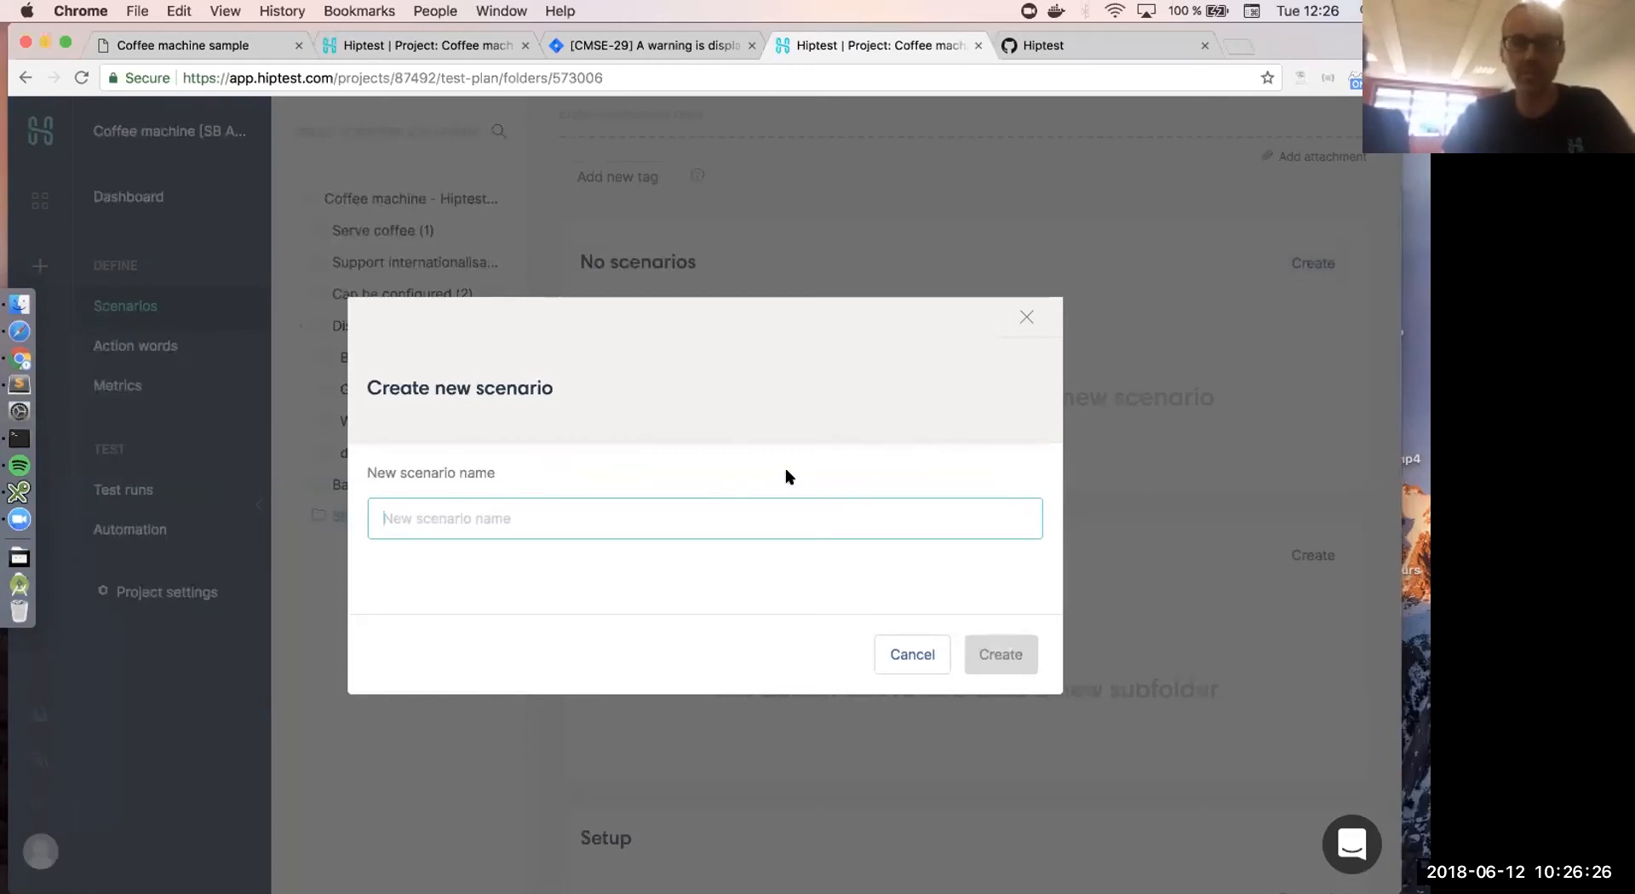
{"action": "type", "text": "shut down the"}
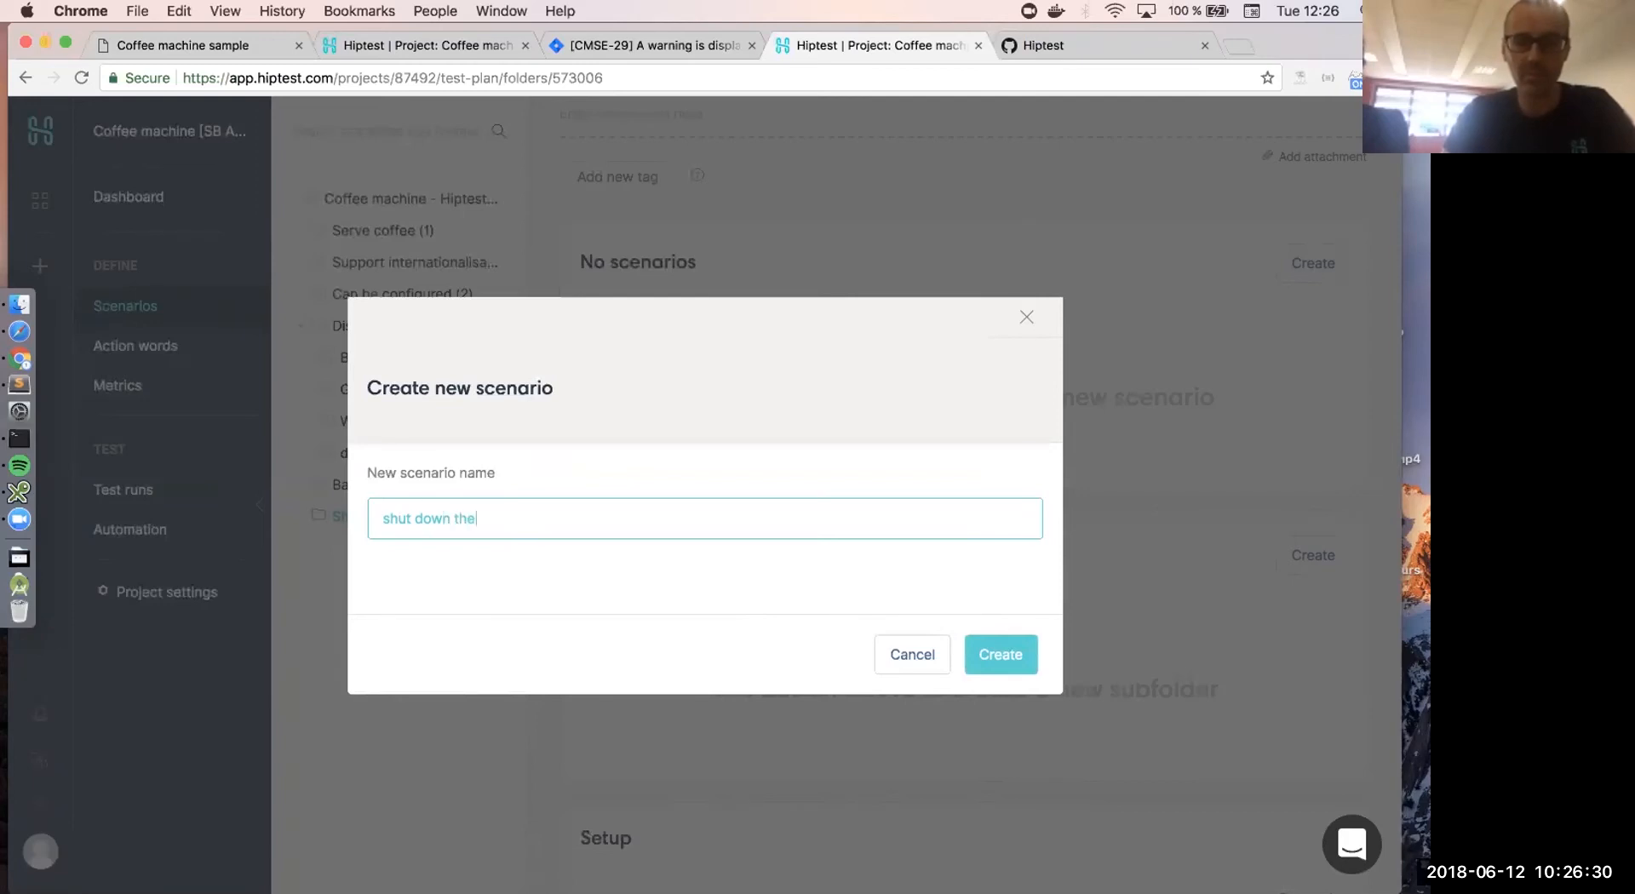
{"action": "type", "text": " coffee machine"}
{"action": "left_click", "coordinate": [1001, 651]}
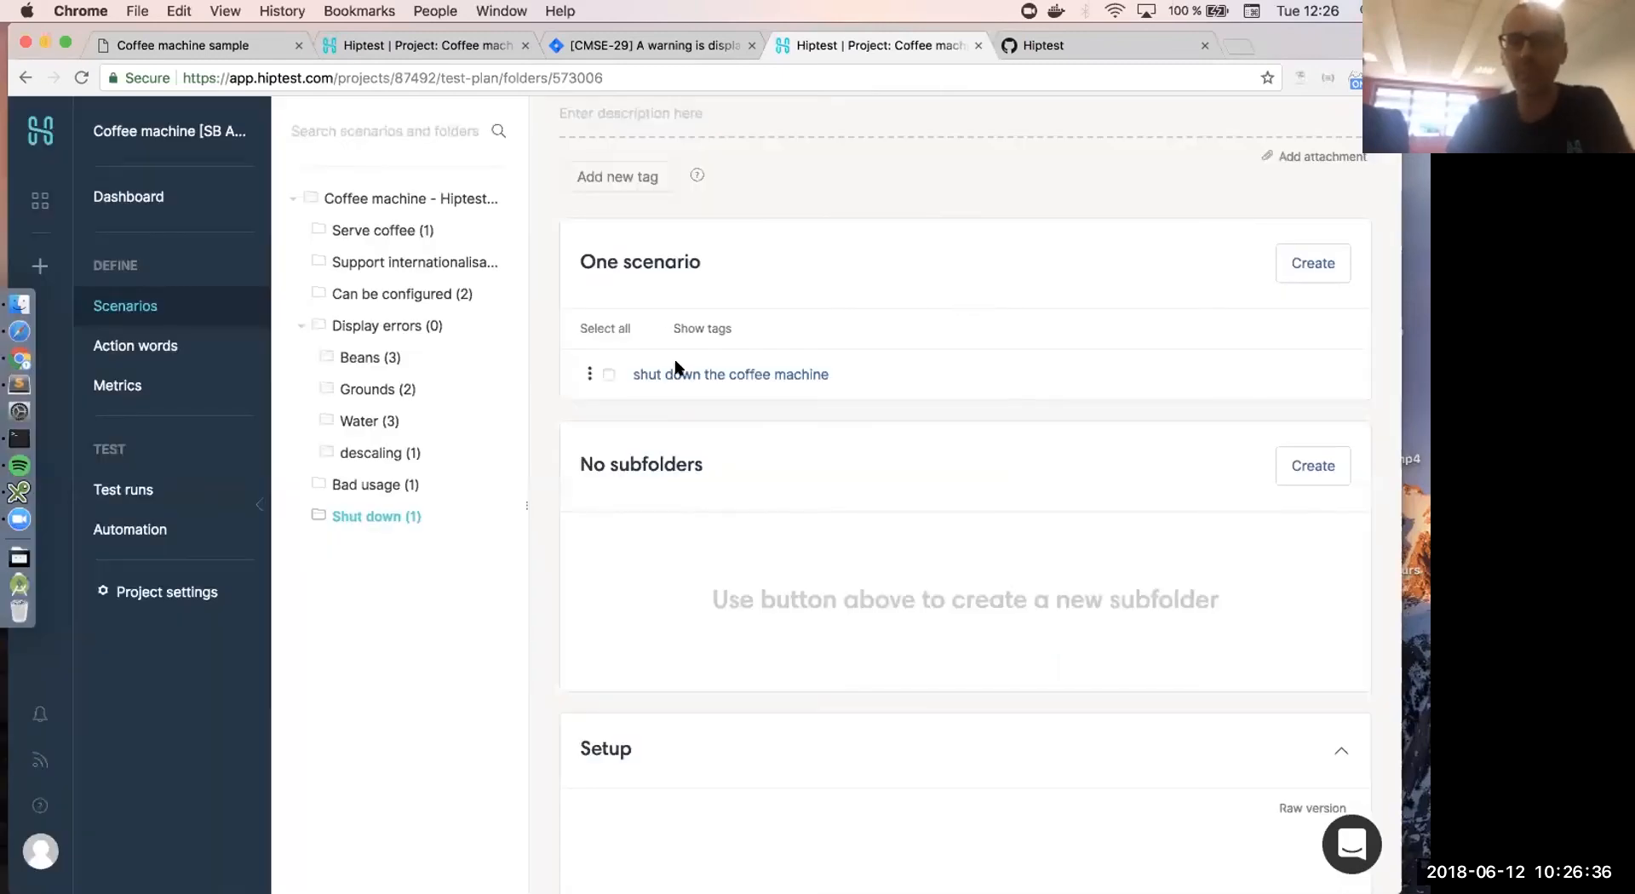
- Open the "shut down the coffee machine" scenario and add the action "press on/off button to start the machine" as its first test step
{"action": "left_click", "coordinate": [677, 373]}
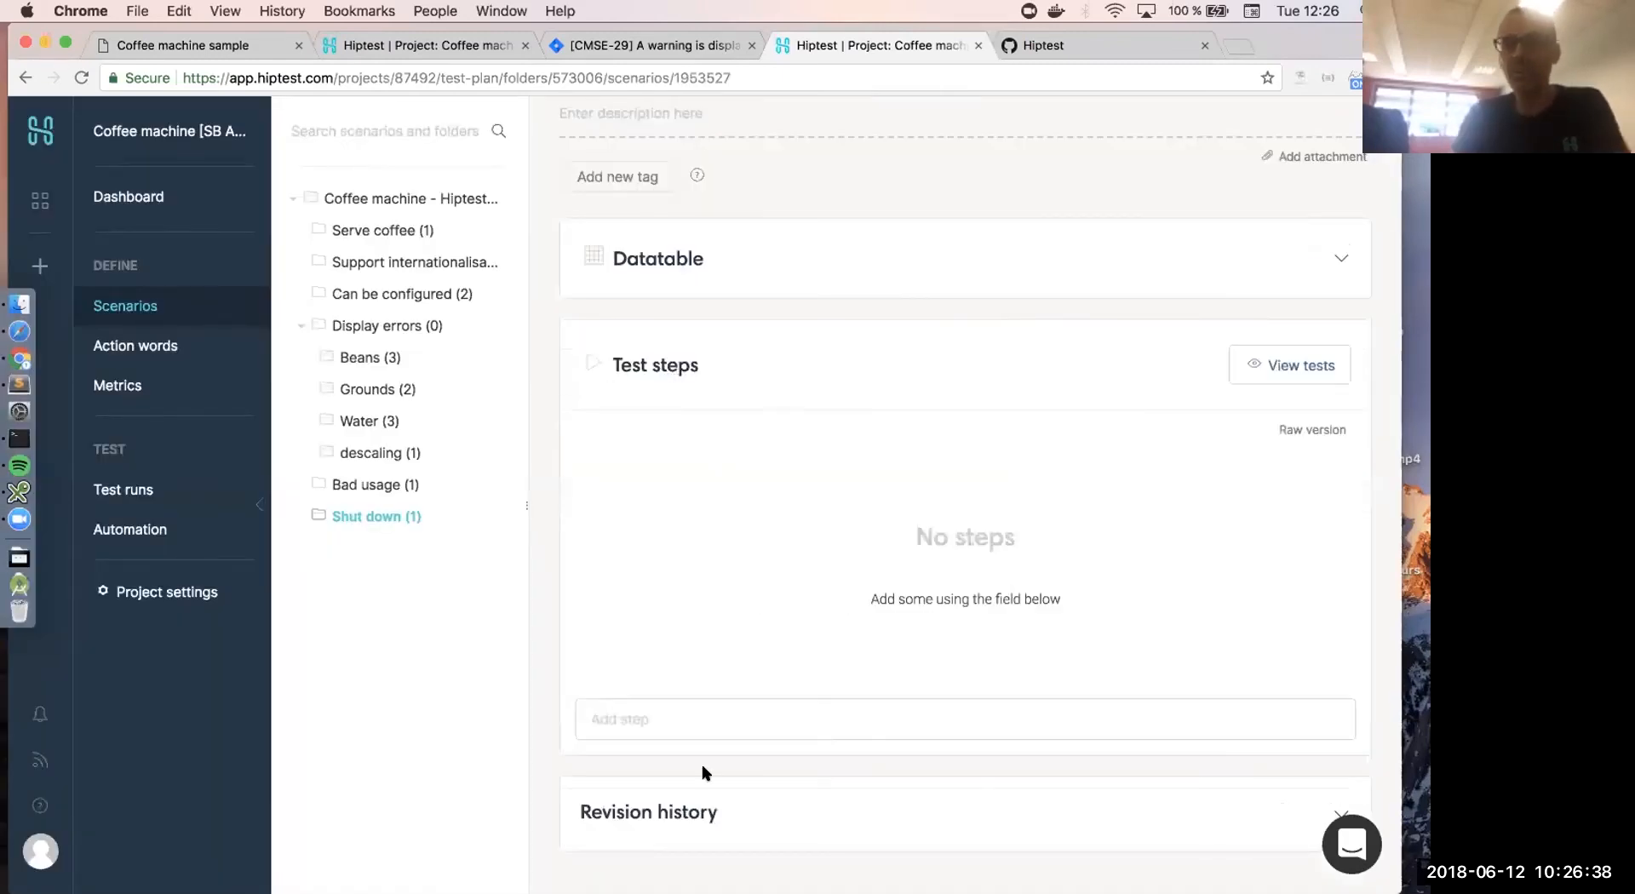
{"action": "left_click", "coordinate": [662, 711]}
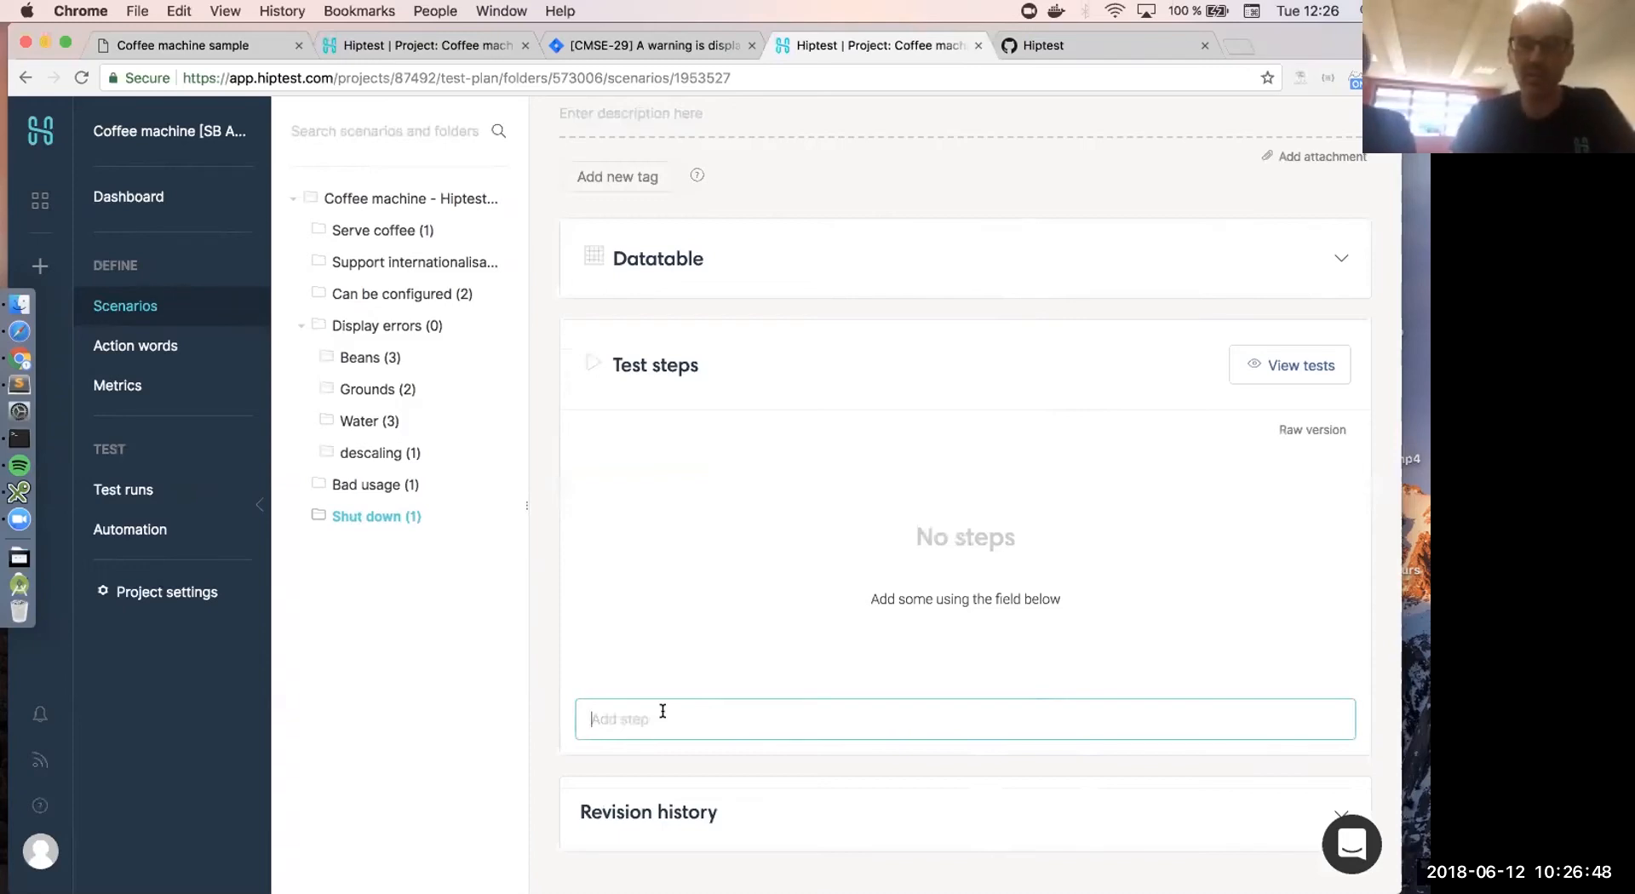
{"action": "type", "text": "pre"}
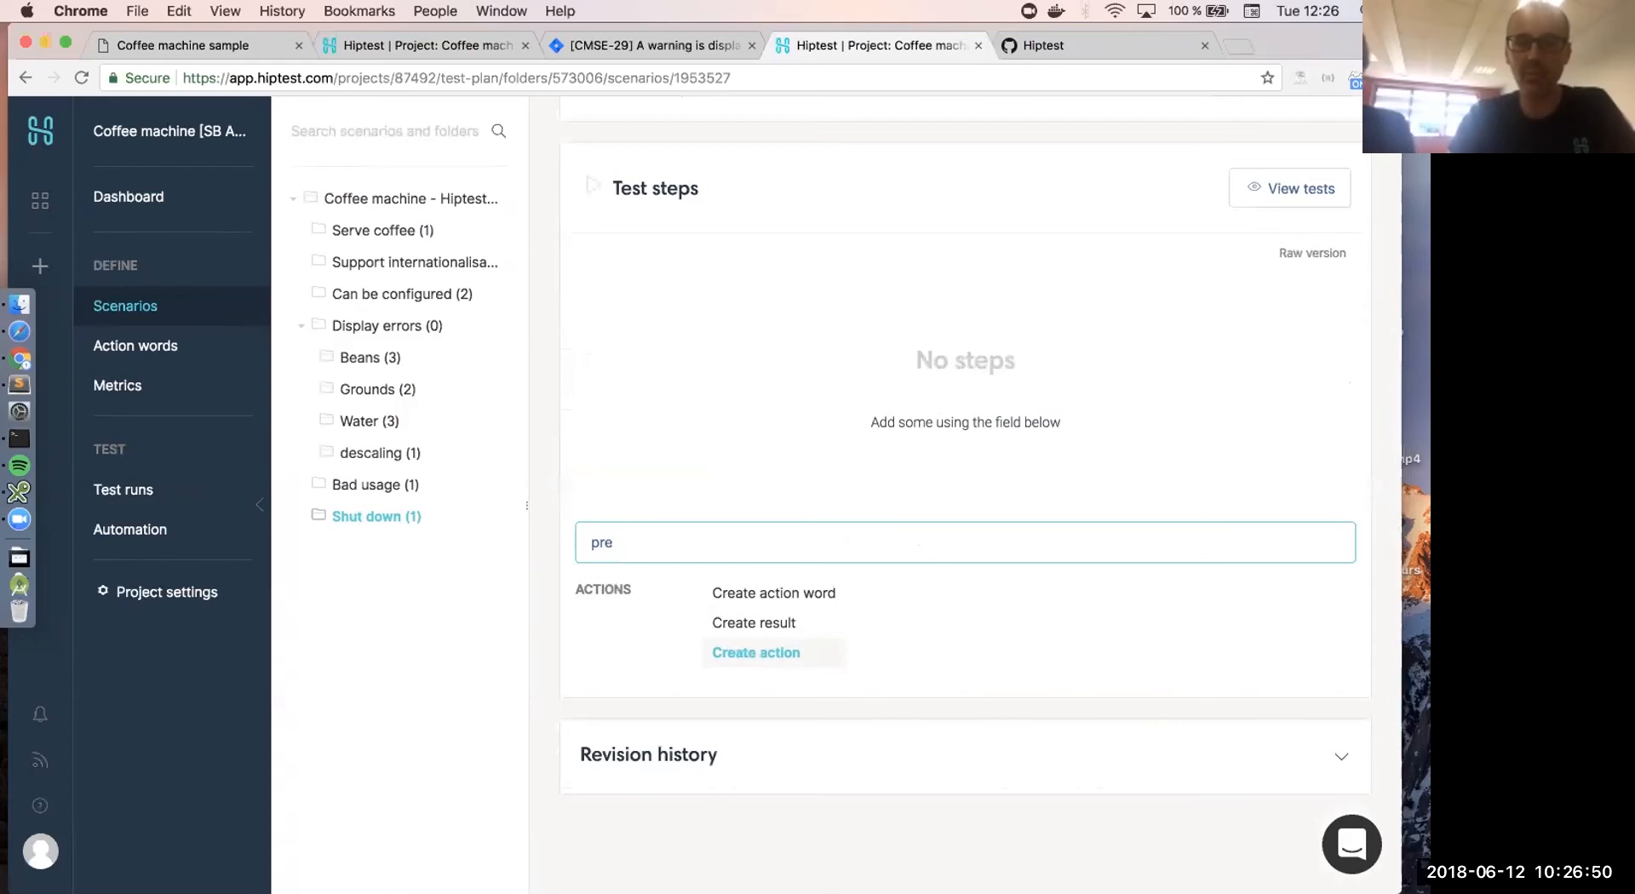
{"action": "type", "text": "ss"}
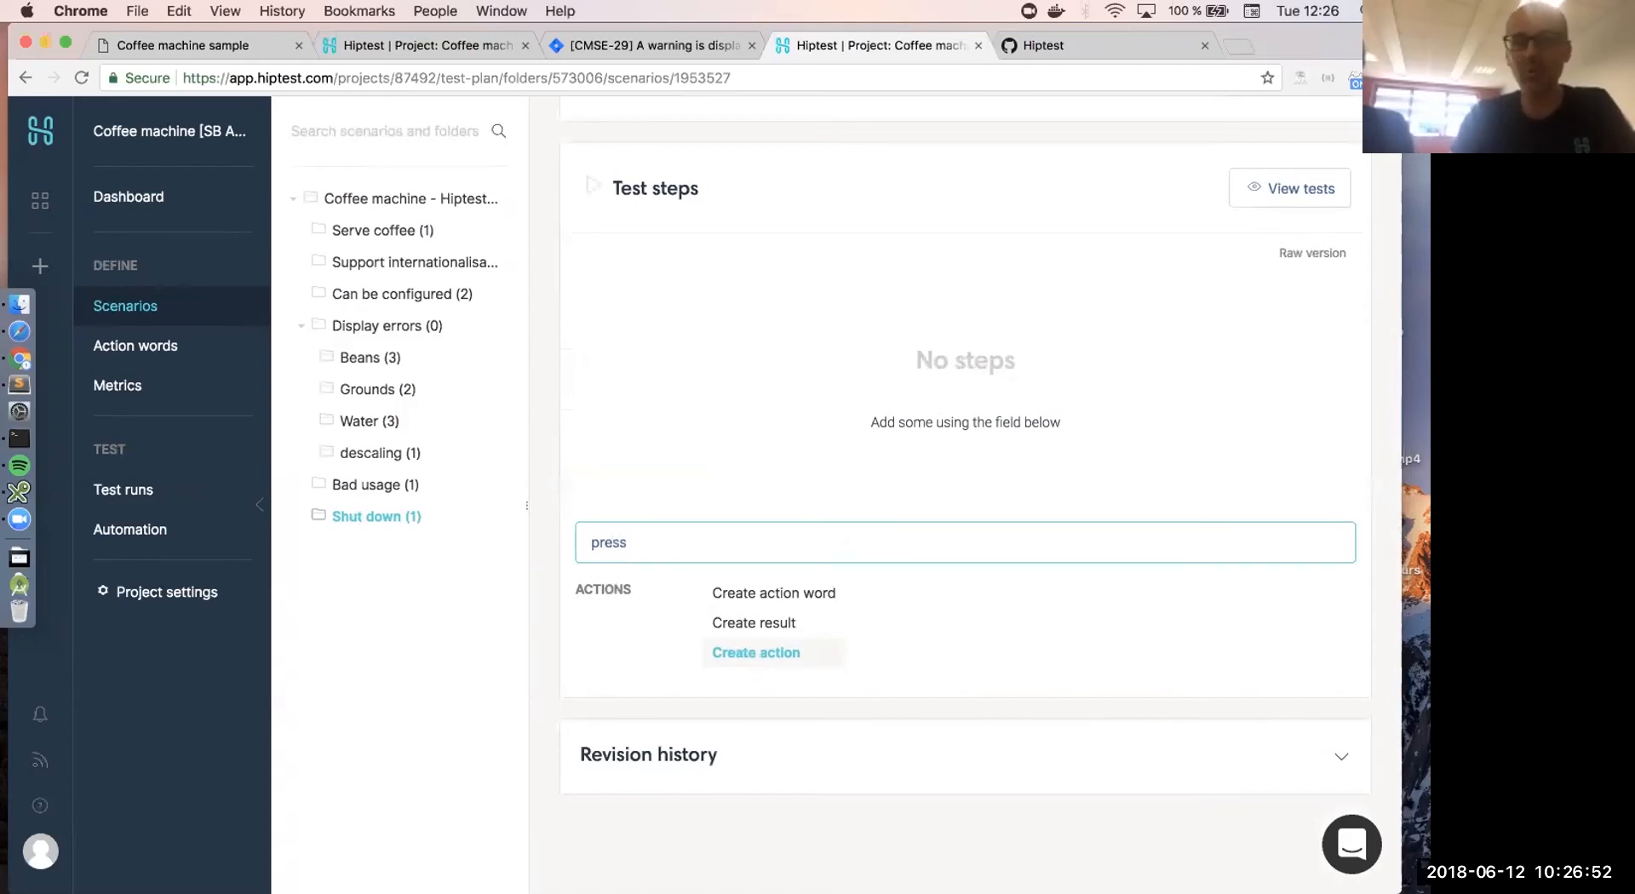
{"action": "type", "text": " on/off b"}
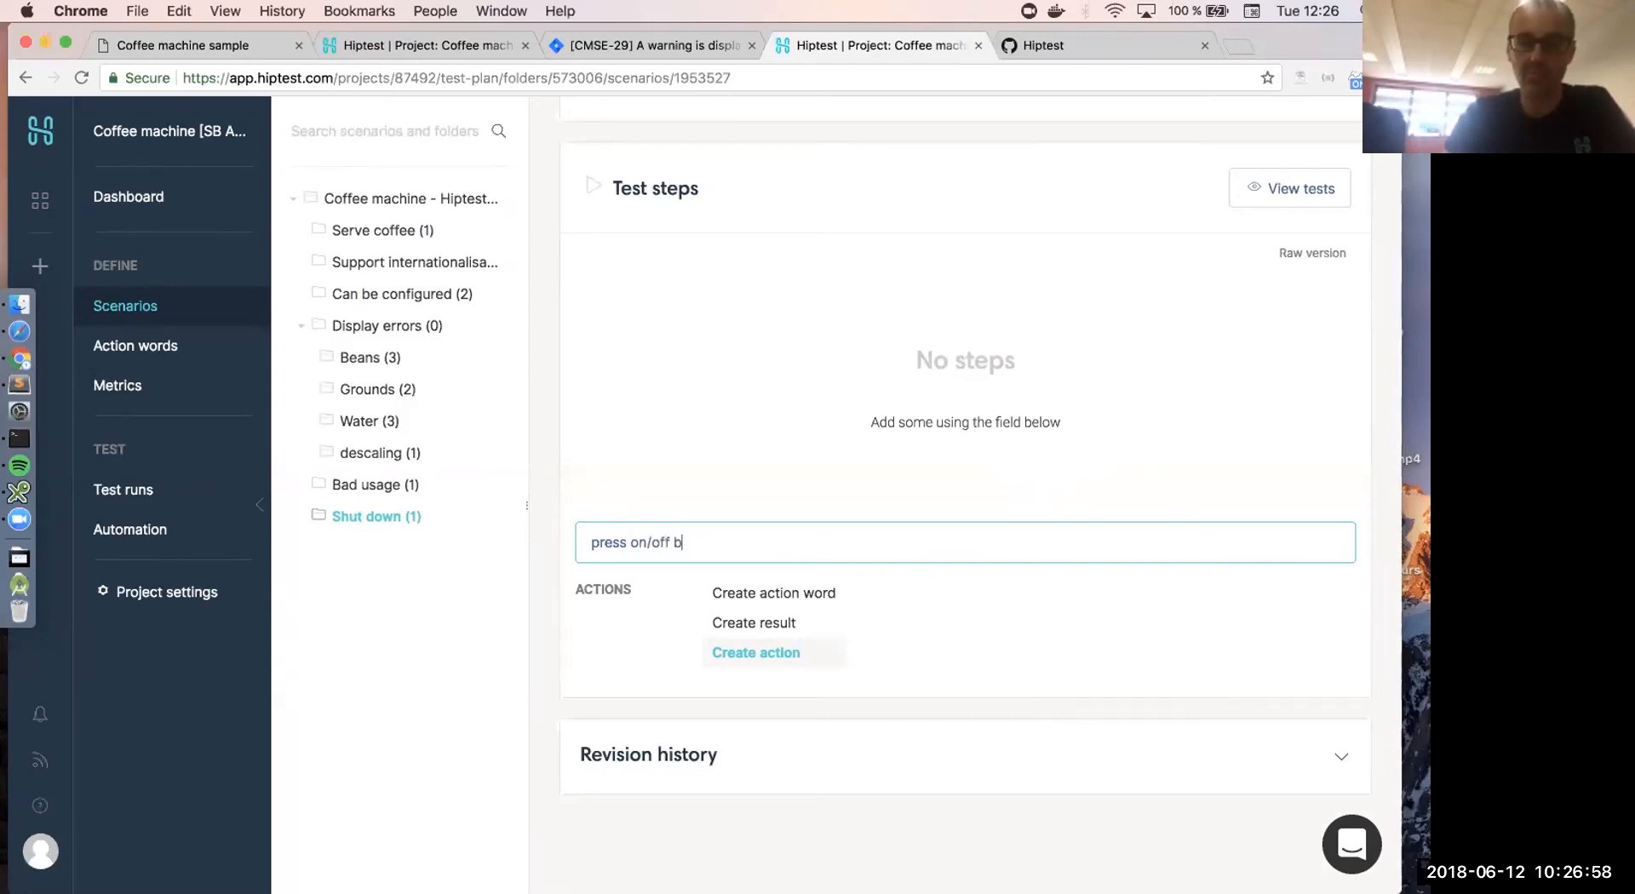
{"action": "type", "text": "utton to s"}
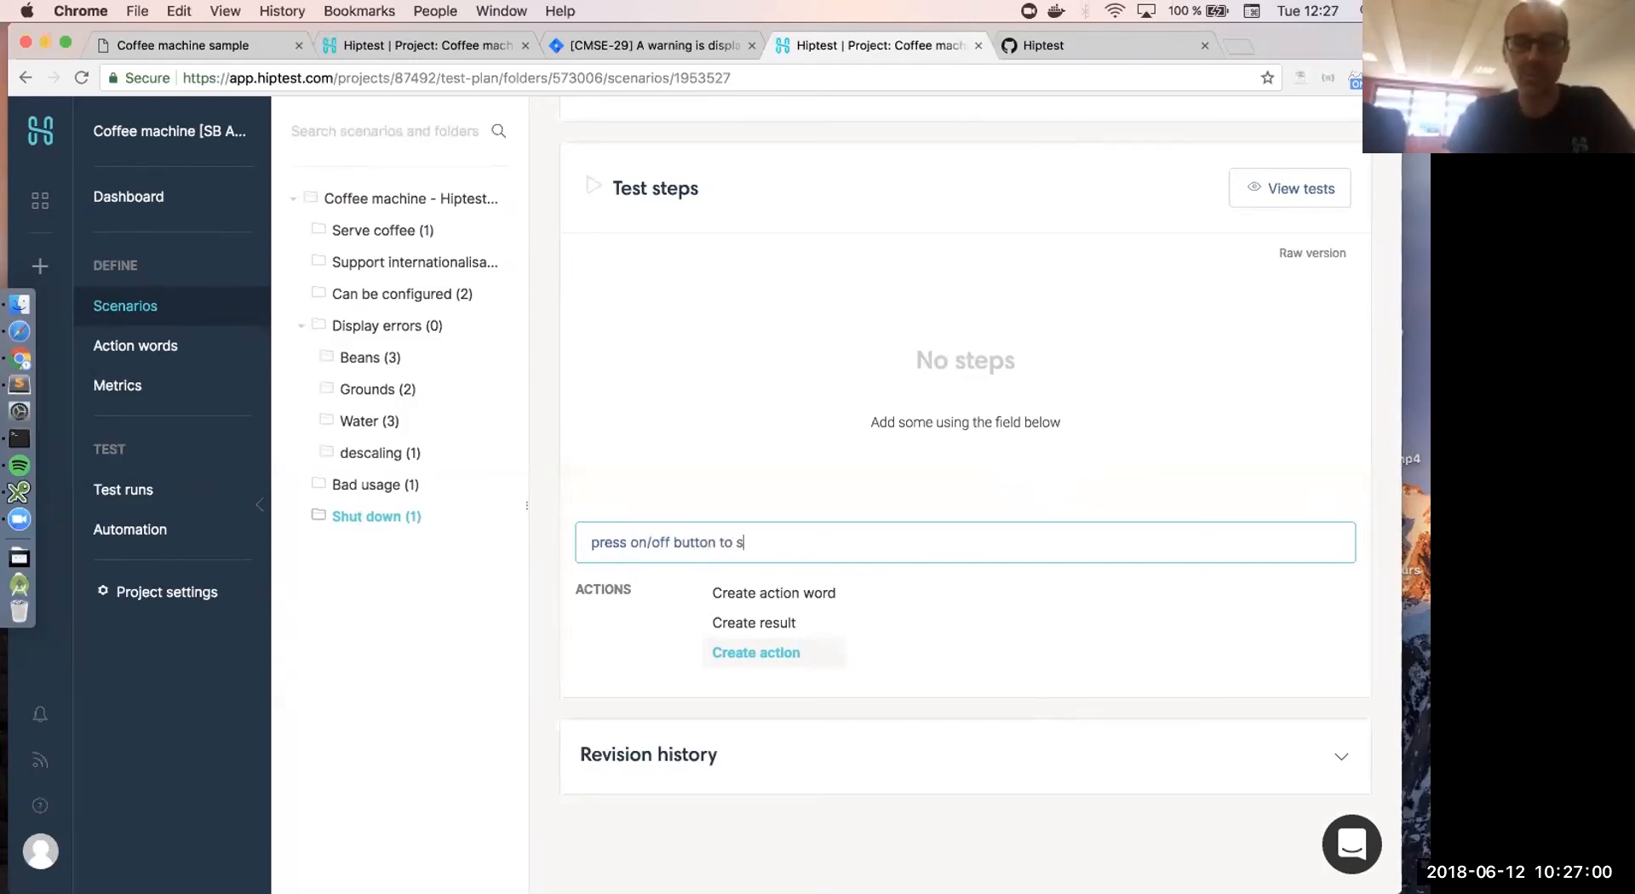
{"action": "type", "text": "tart the machine"}
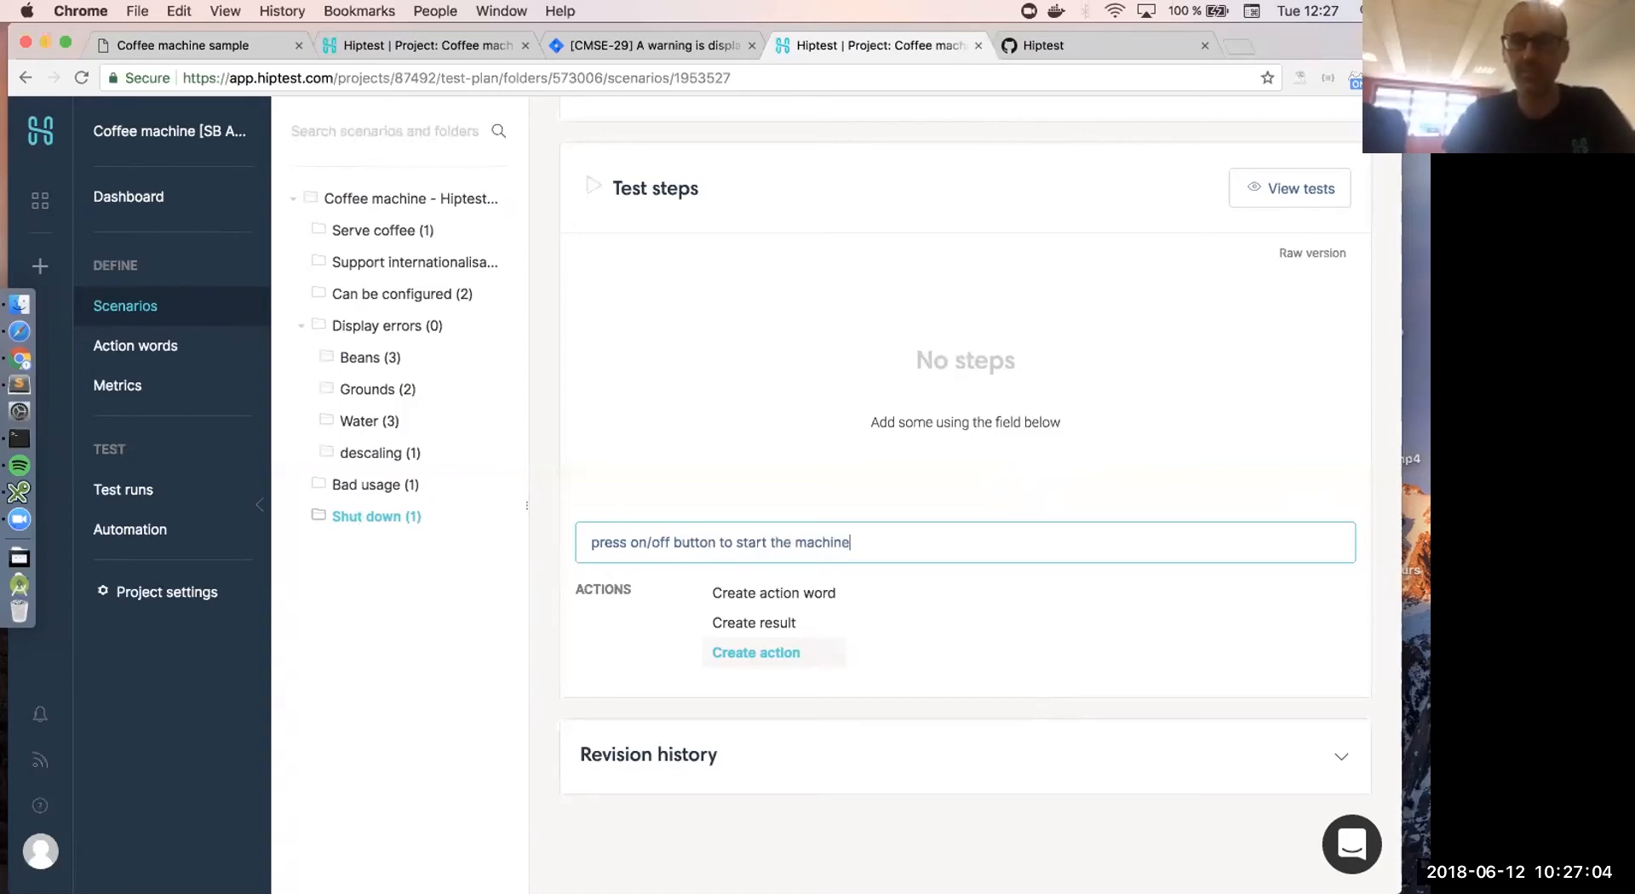
{"action": "left_click", "coordinate": [752, 654]}
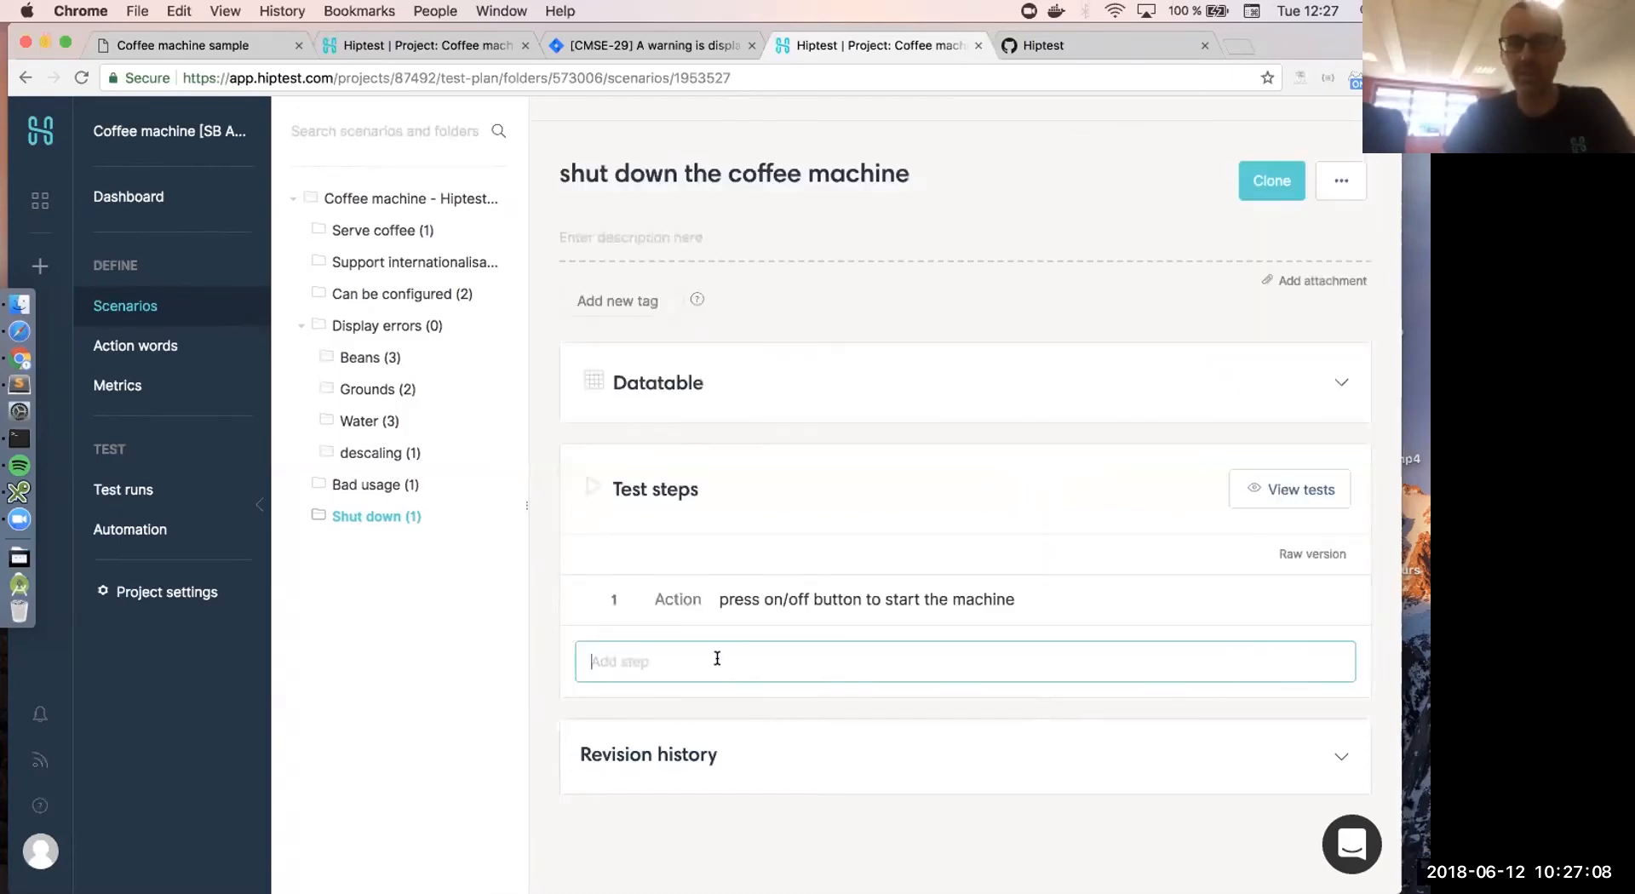
- Add the expected result "check that the machine is started" after the scenario's first action
{"action": "type", "text": "chec"}
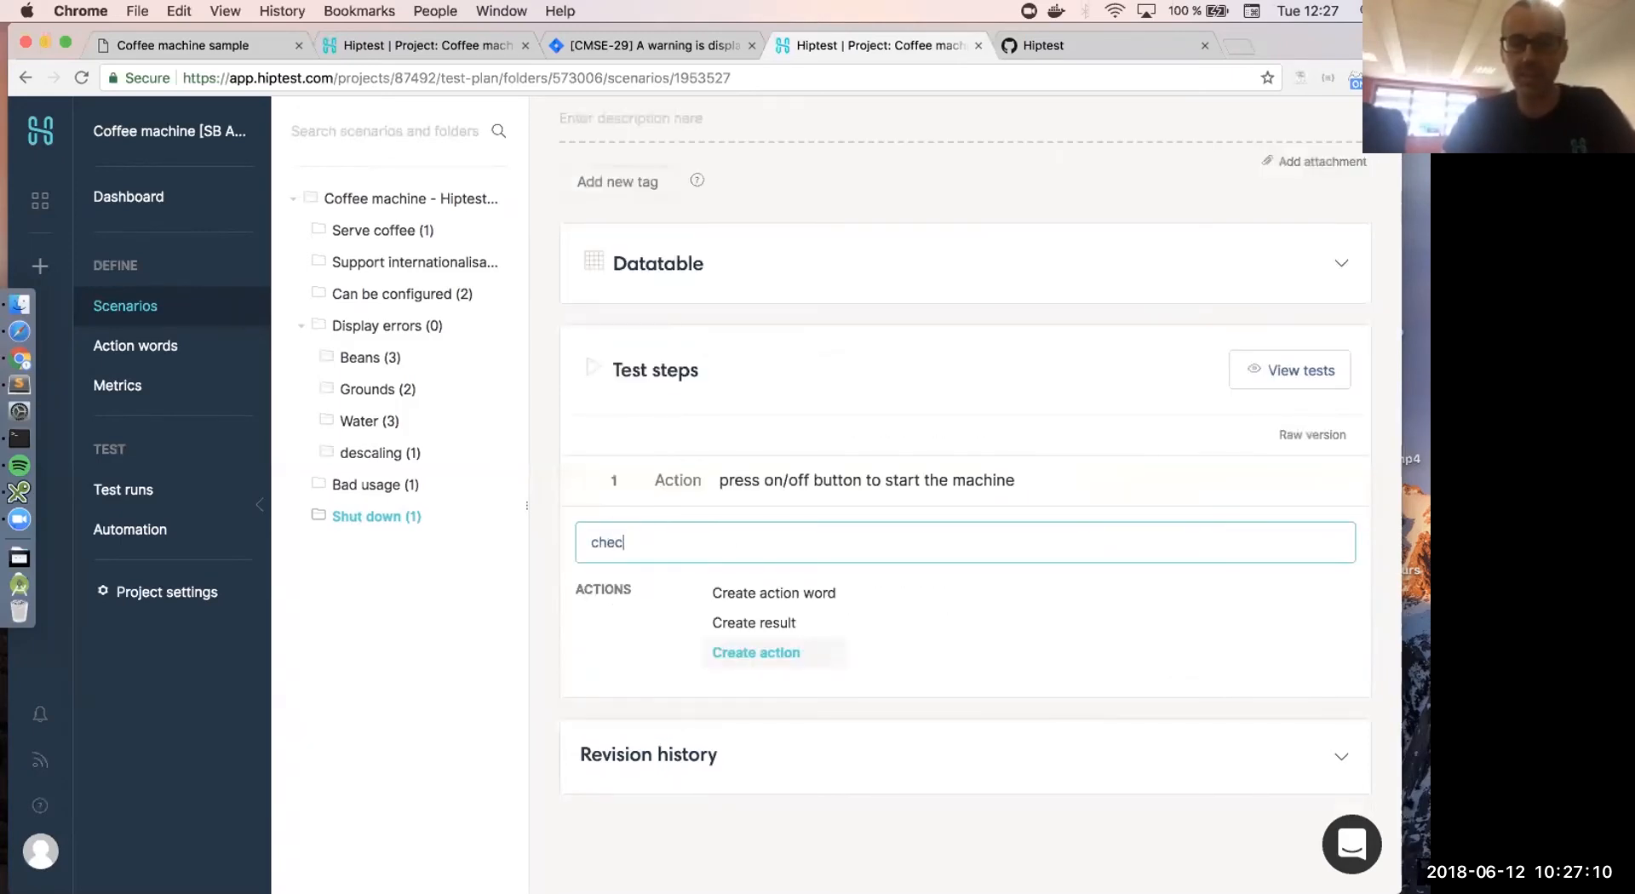
{"action": "type", "text": "k that the"}
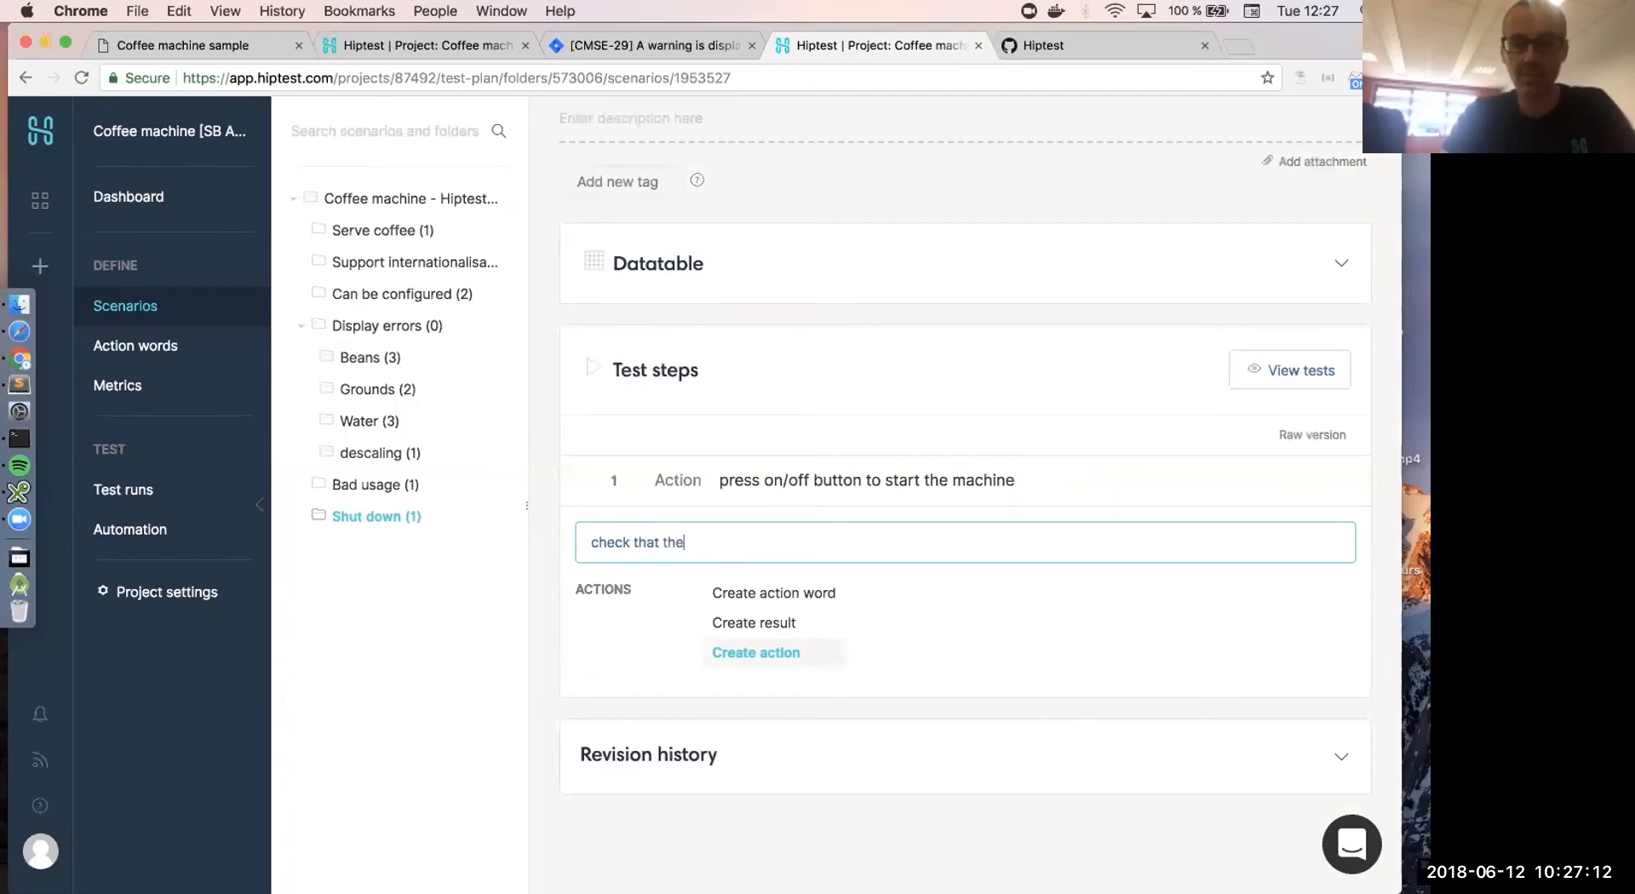
{"action": "type", "text": " machine is started"}
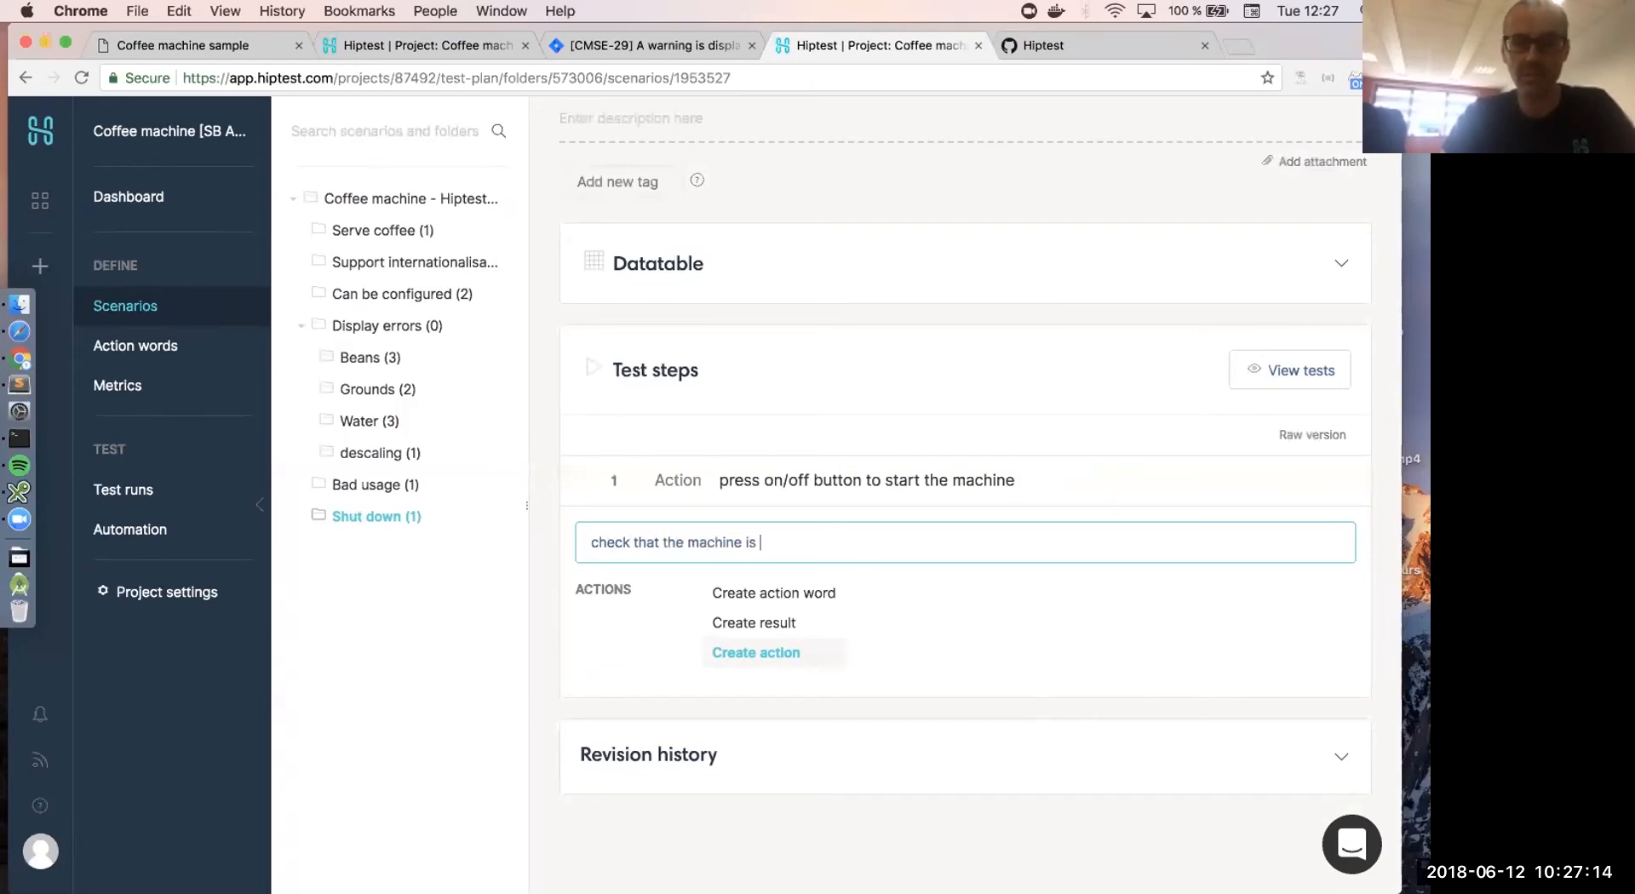
{"action": "left_click", "coordinate": [734, 623]}
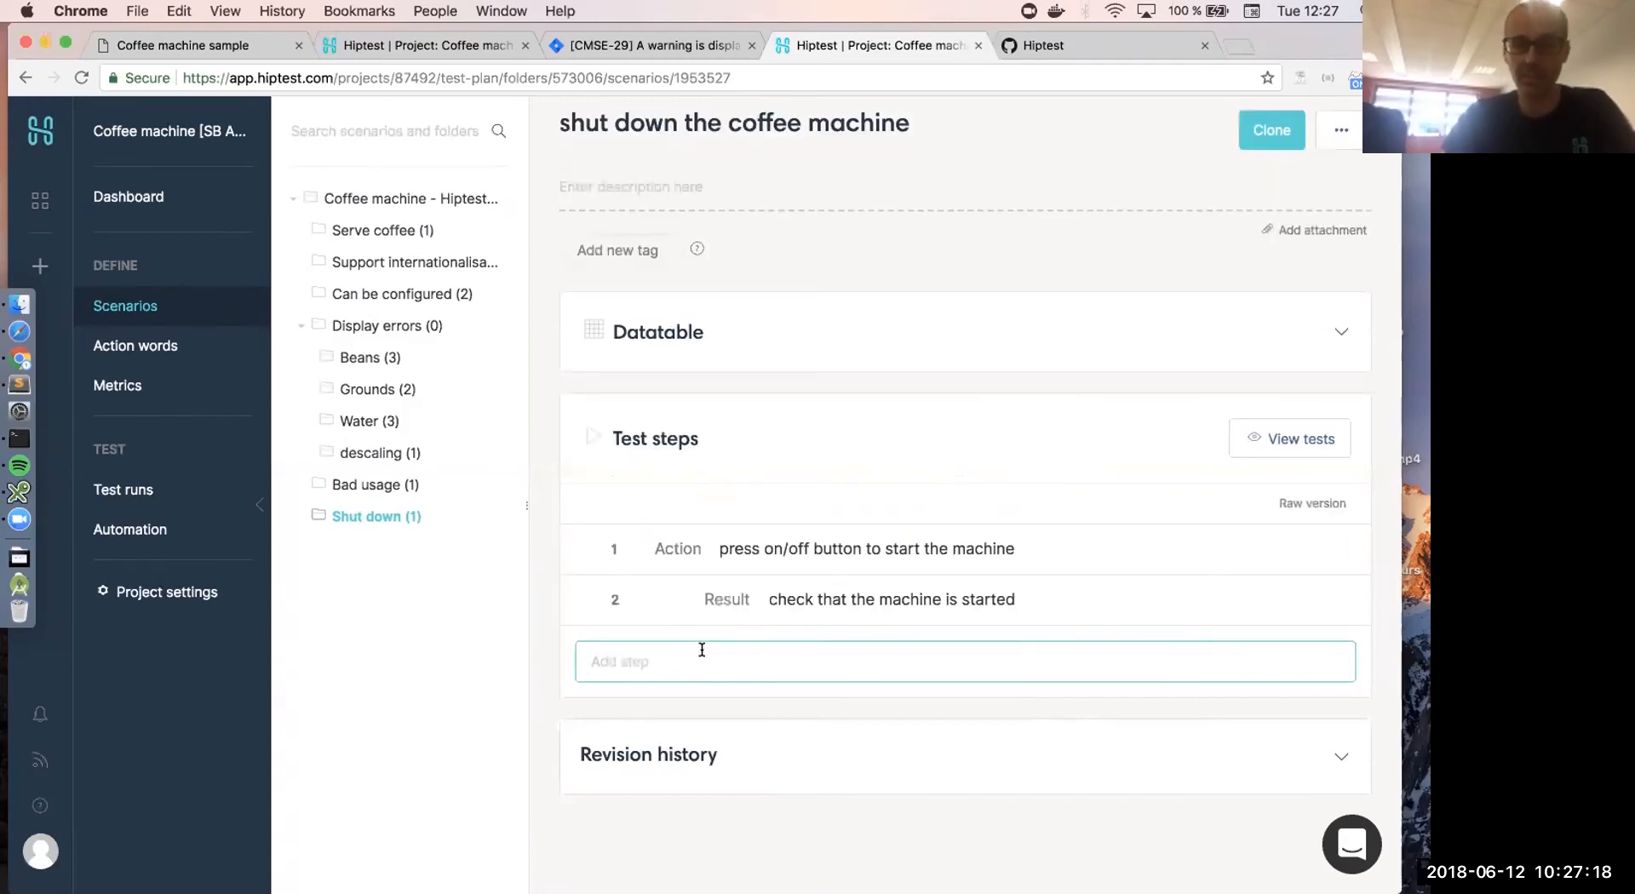
- Add the action "press the on/off button" as the scenario's third test step
{"action": "type", "text": "press"}
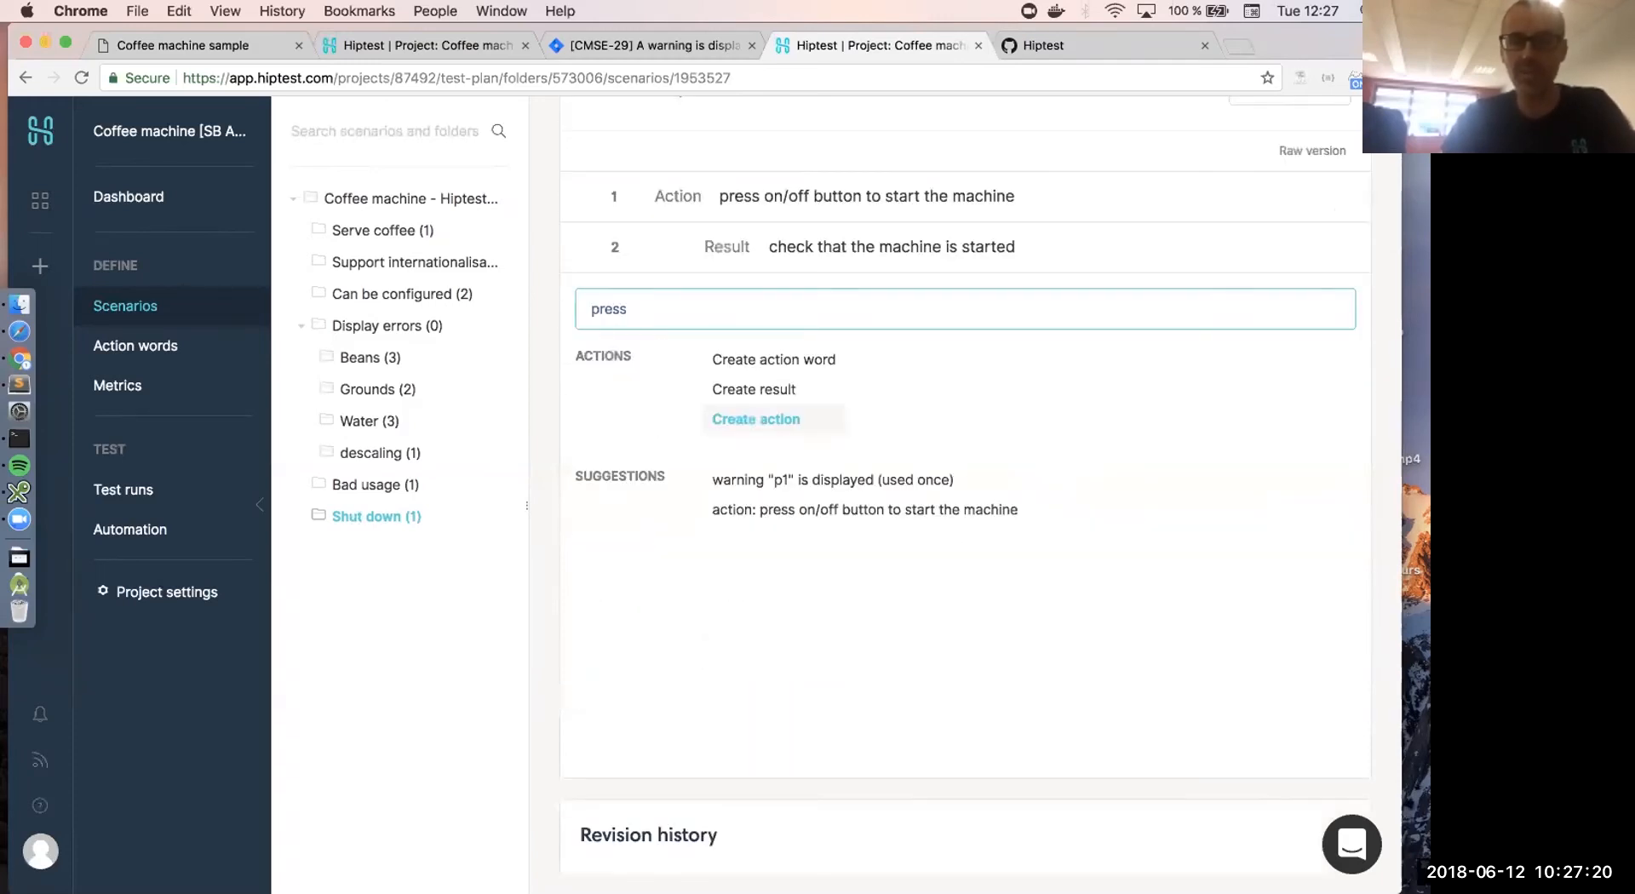
{"action": "type", "text": " the "}
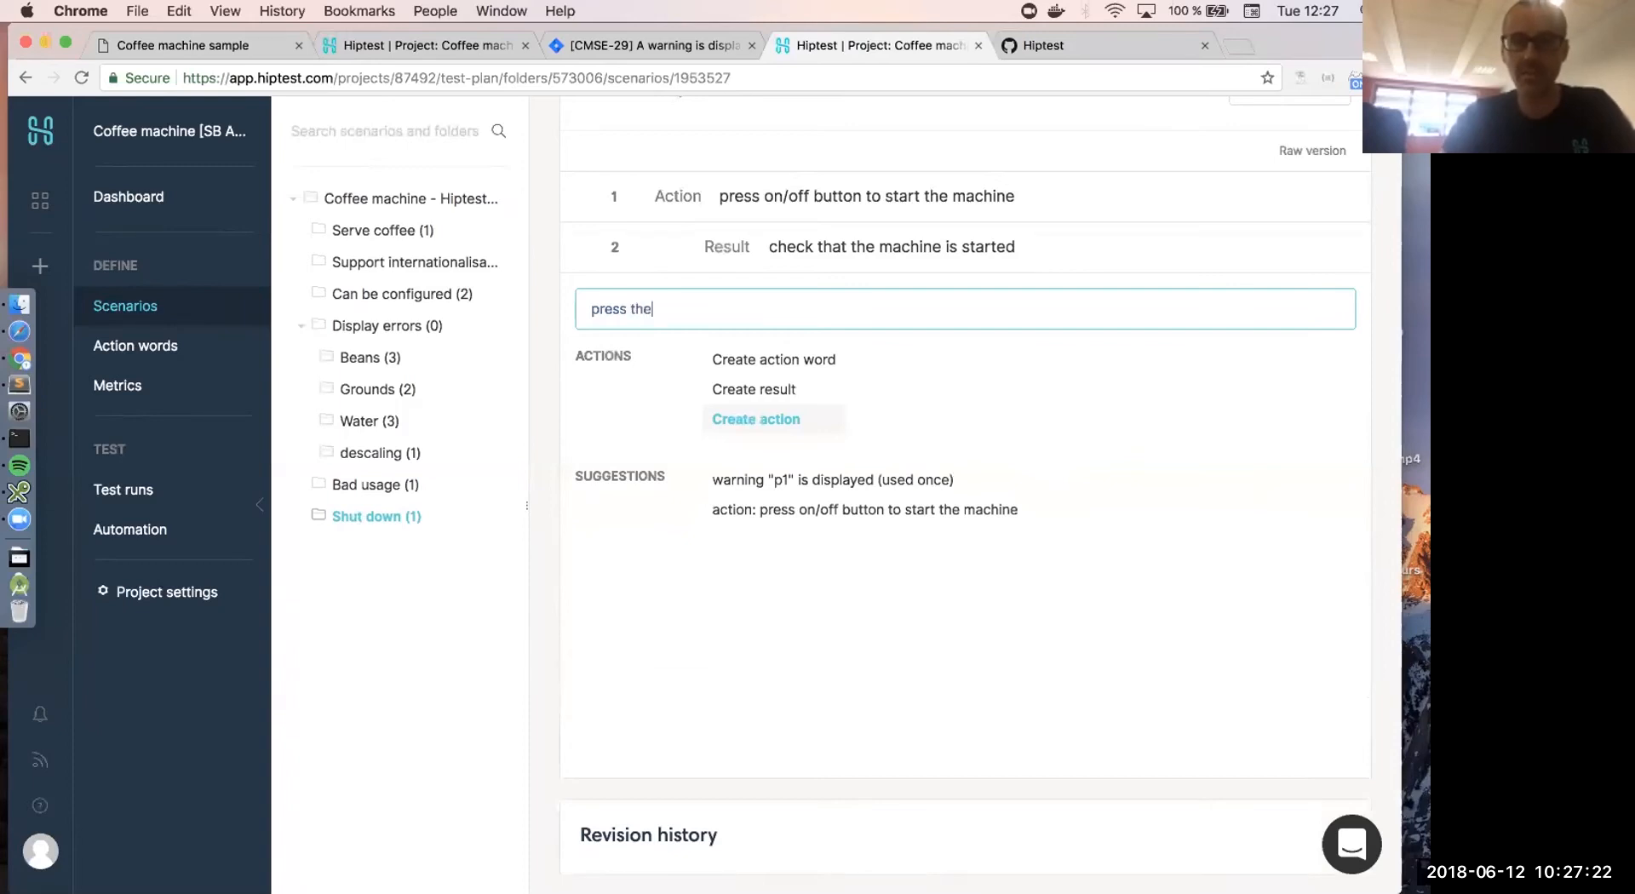
{"action": "type", "text": "on/o"}
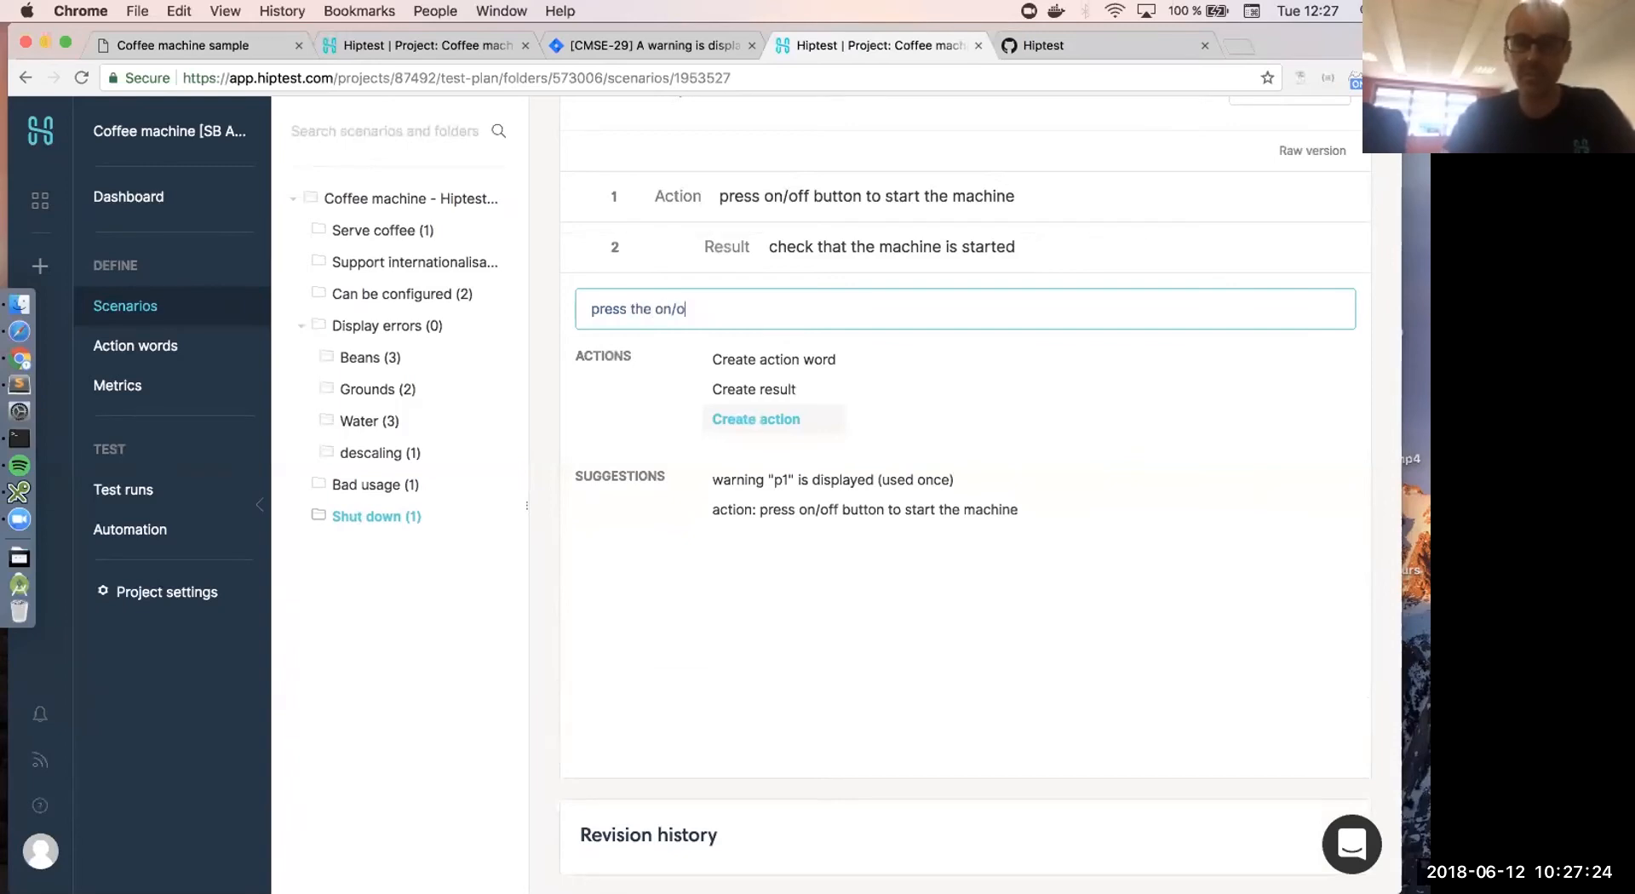
{"action": "type", "text": "ff button"}
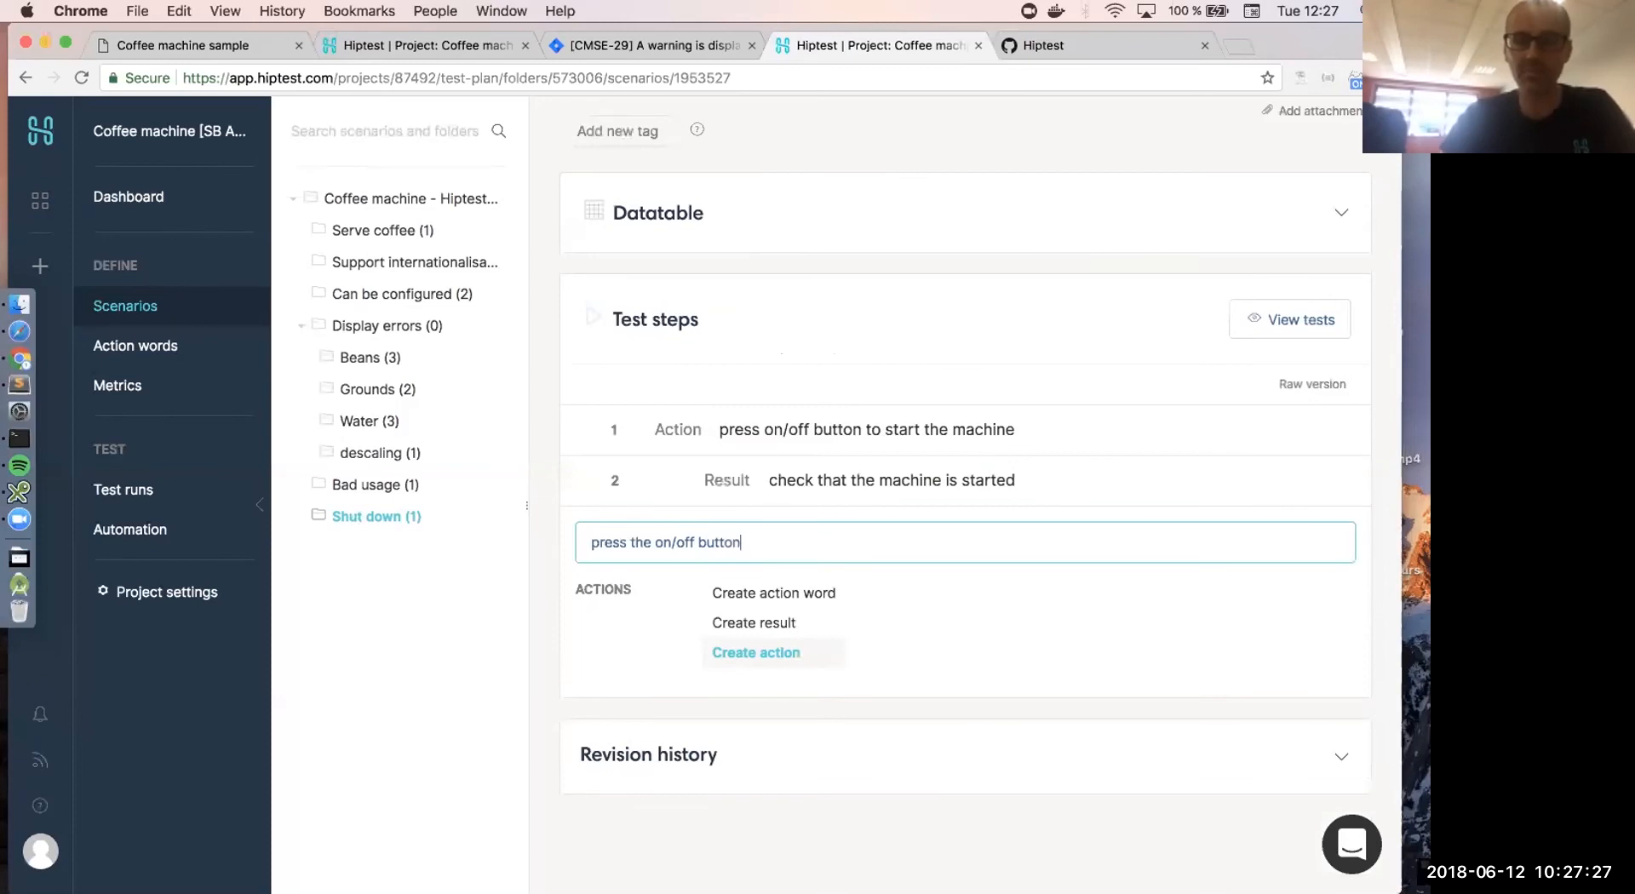
{"action": "key", "text": "Return"}
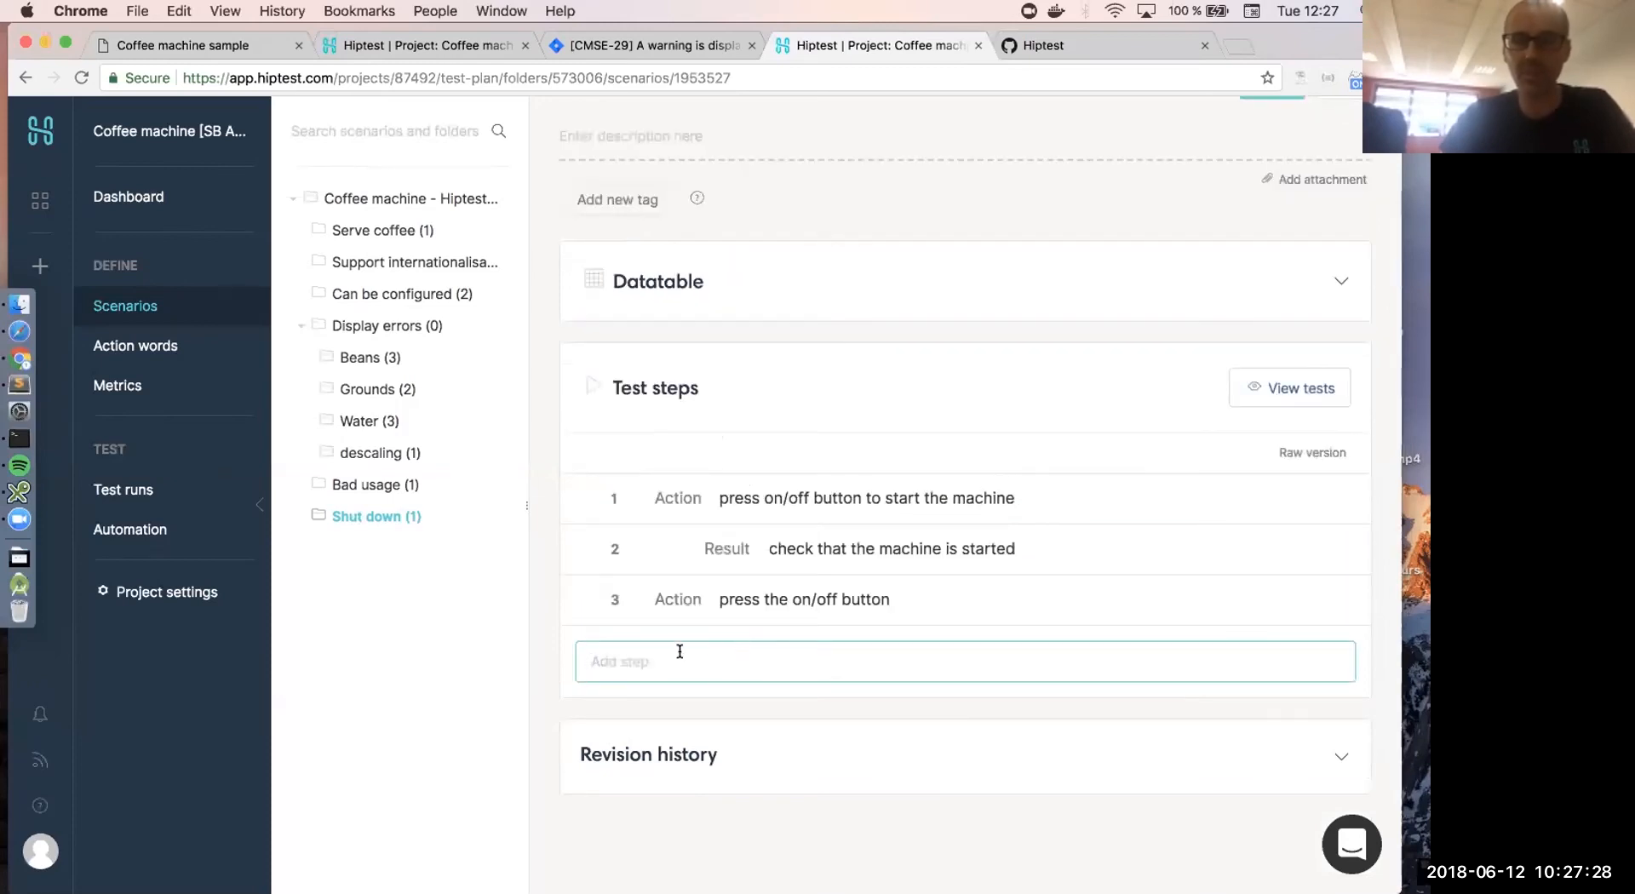
- Add the expected result "check that the machine is shut down" as the scenario's fourth test step
{"action": "type", "text": "che"}
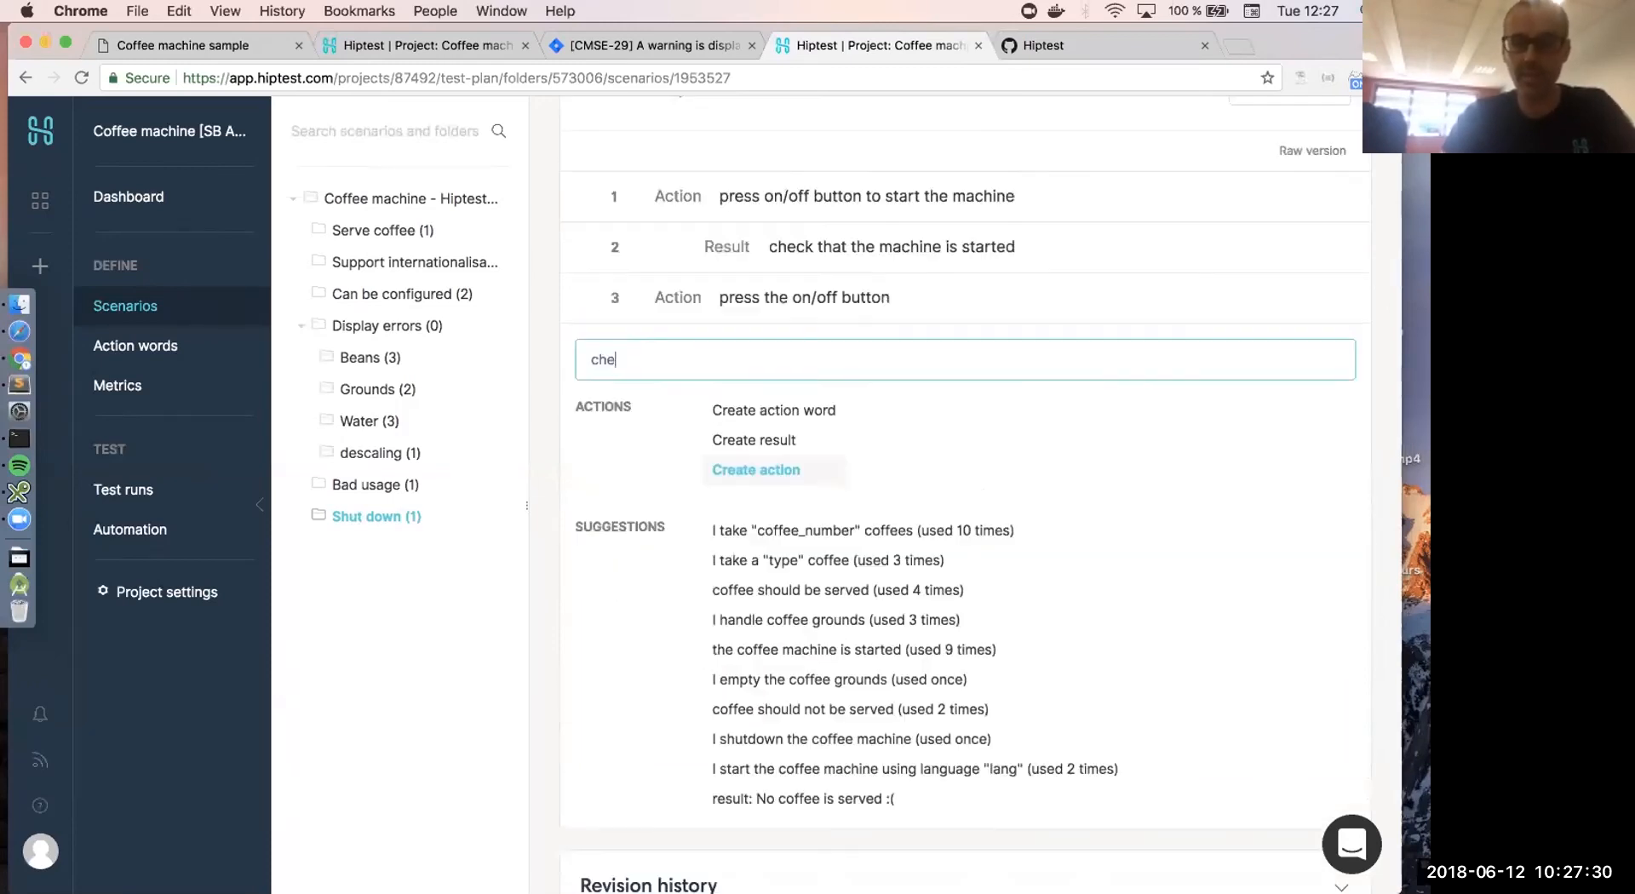
{"action": "type", "text": "ck that the machine "}
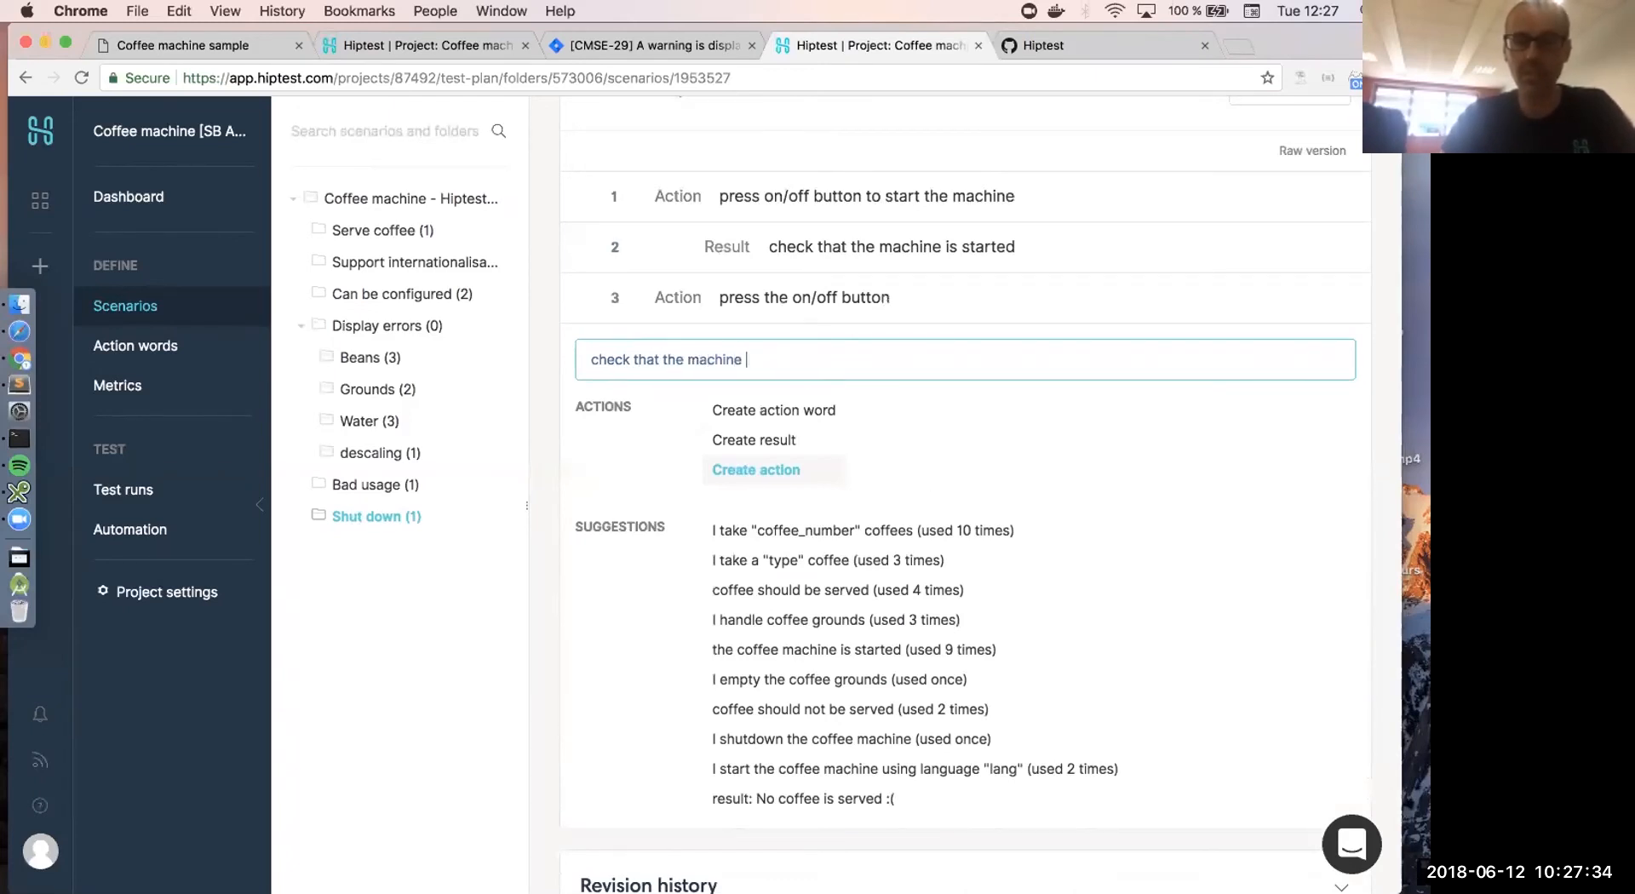
{"action": "type", "text": "is sh"}
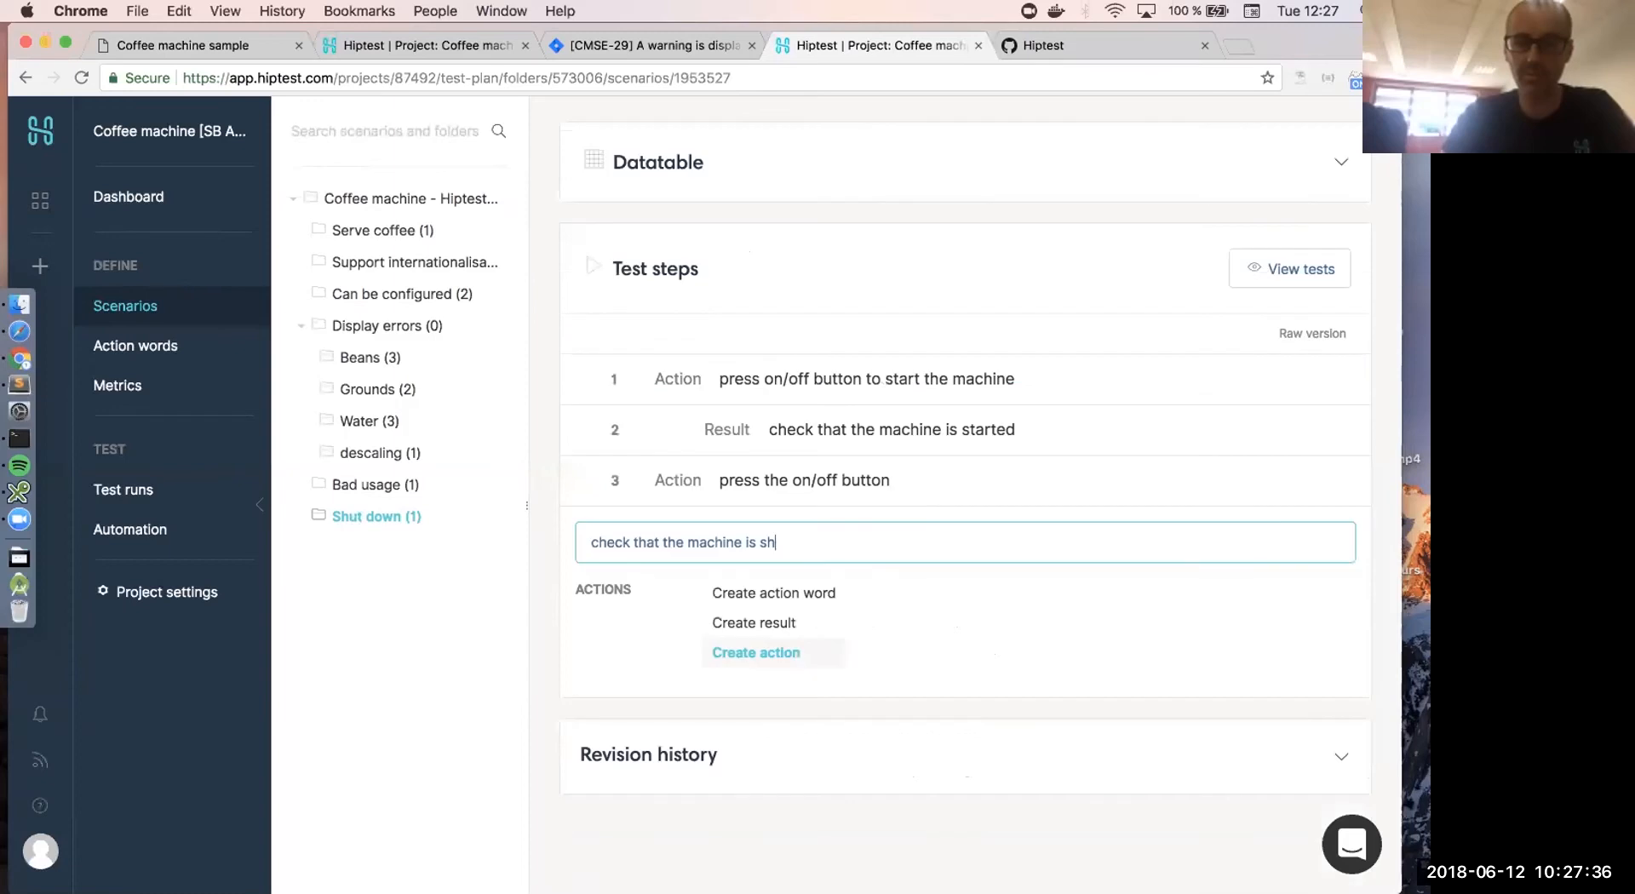
{"action": "type", "text": "ut "}
{"action": "type", "text": "down"}
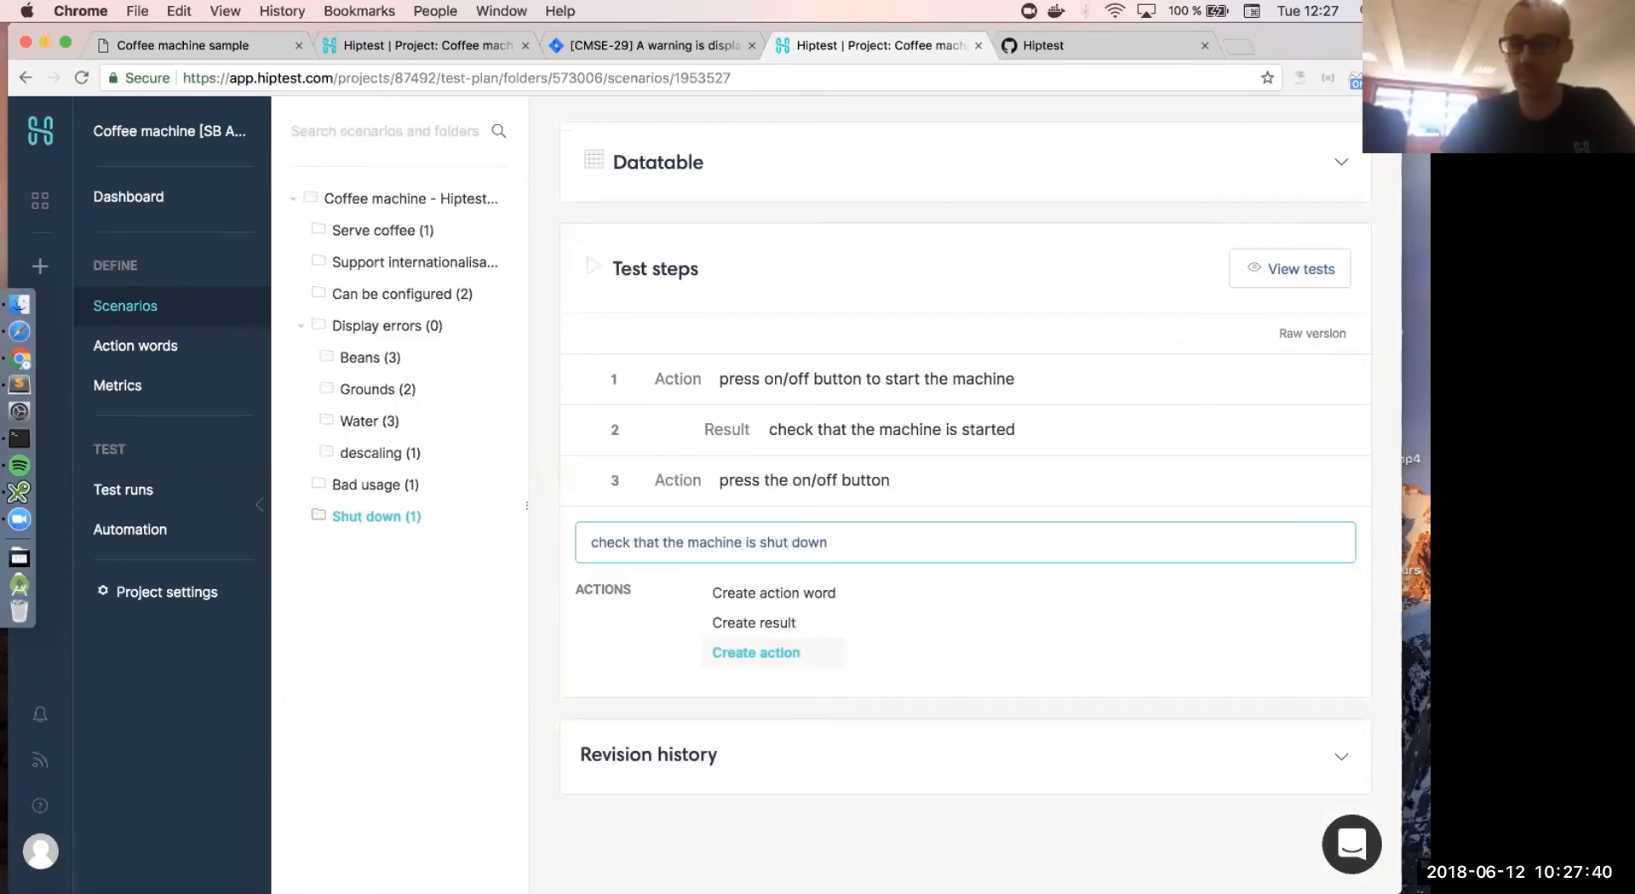
{"action": "key", "text": "Up"}
{"action": "key", "text": "Return"}
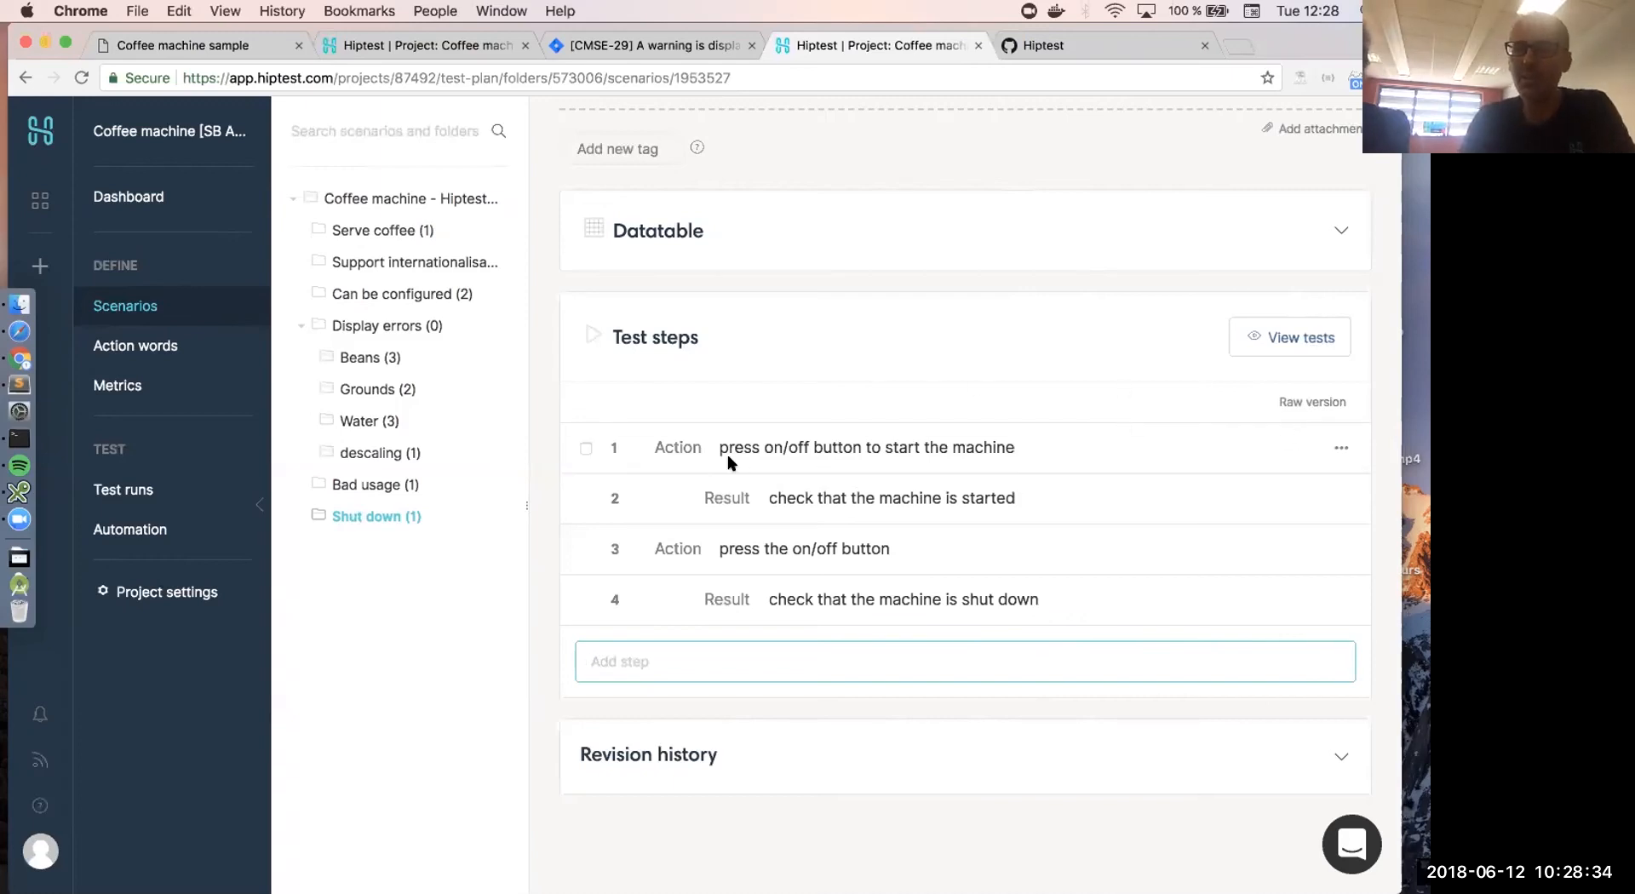
{"action": "left_click", "coordinate": [585, 448]}
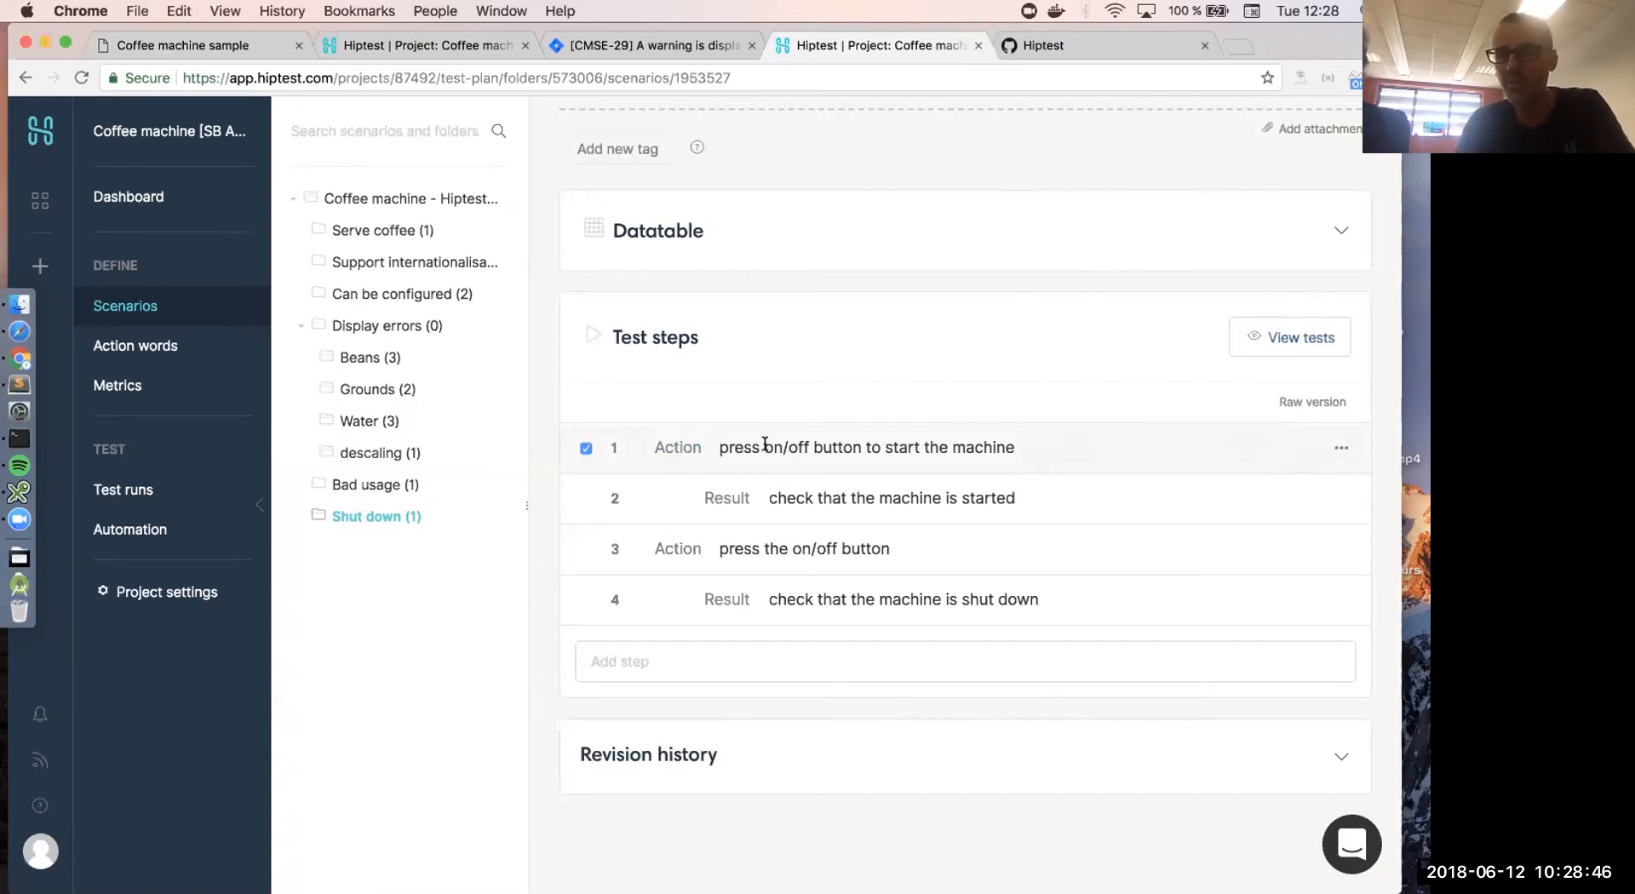
{"action": "left_click", "coordinate": [1339, 448]}
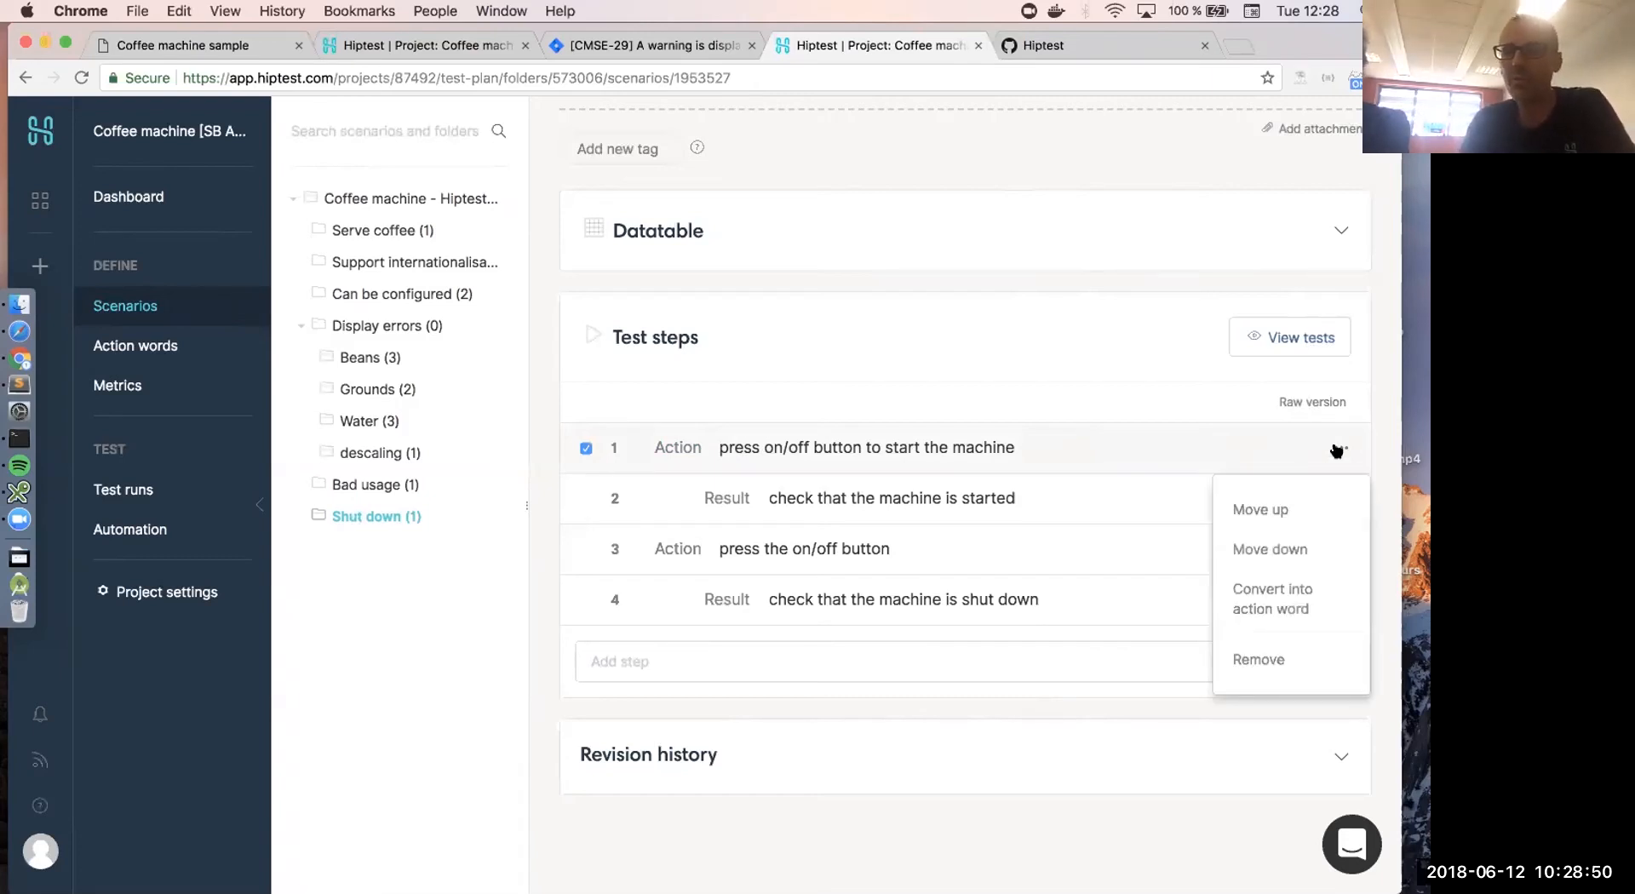
{"action": "left_click", "coordinate": [1286, 606]}
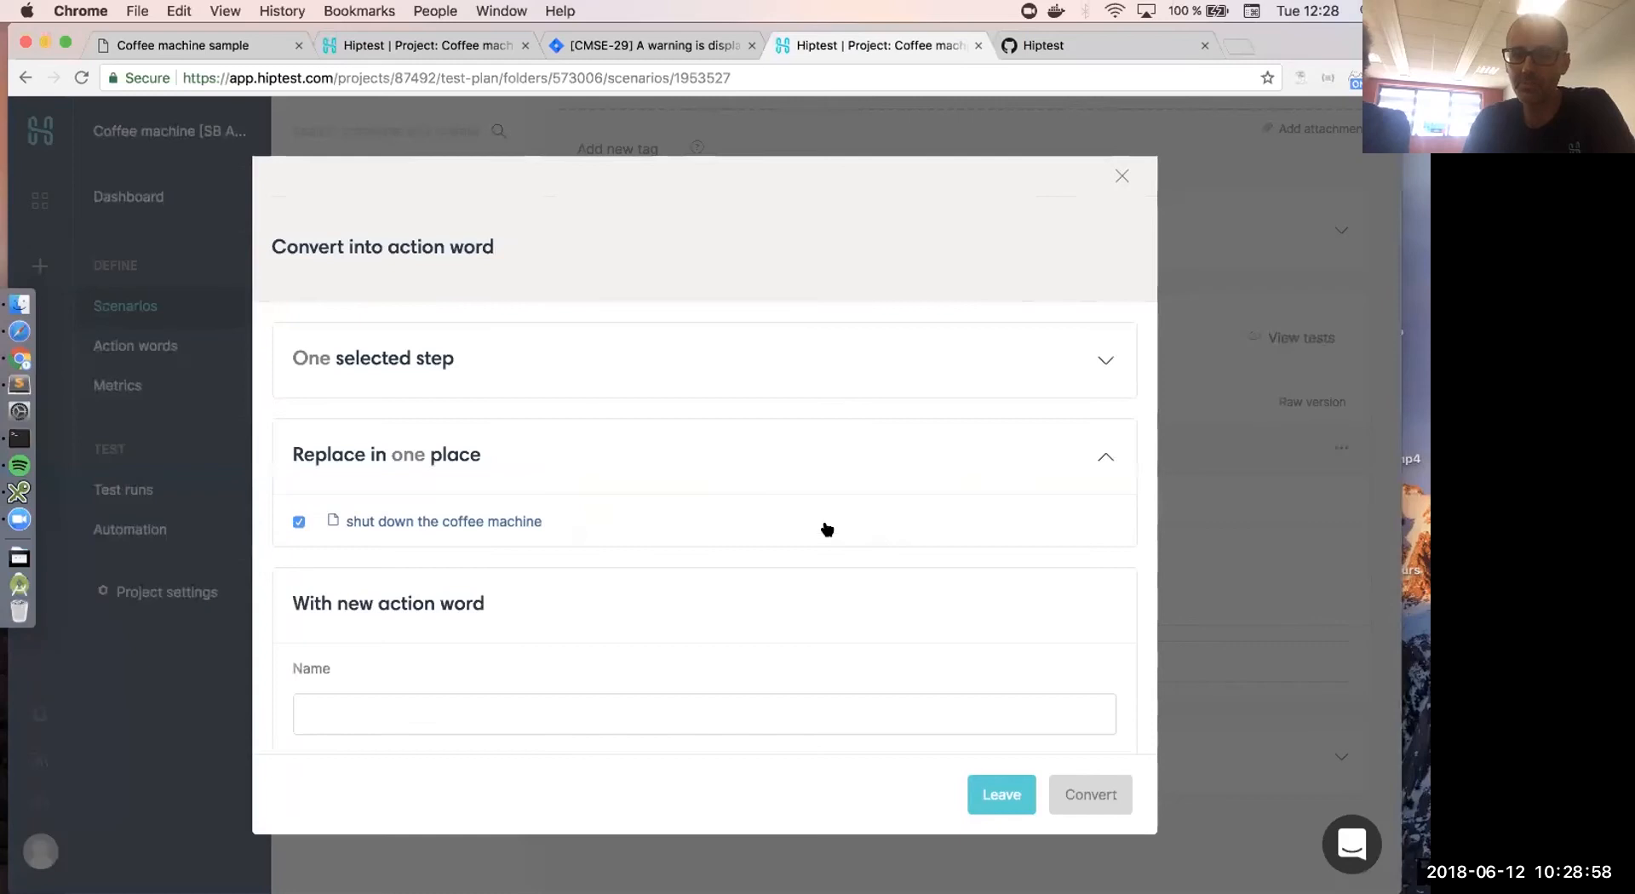
{"action": "left_click", "coordinate": [379, 707]}
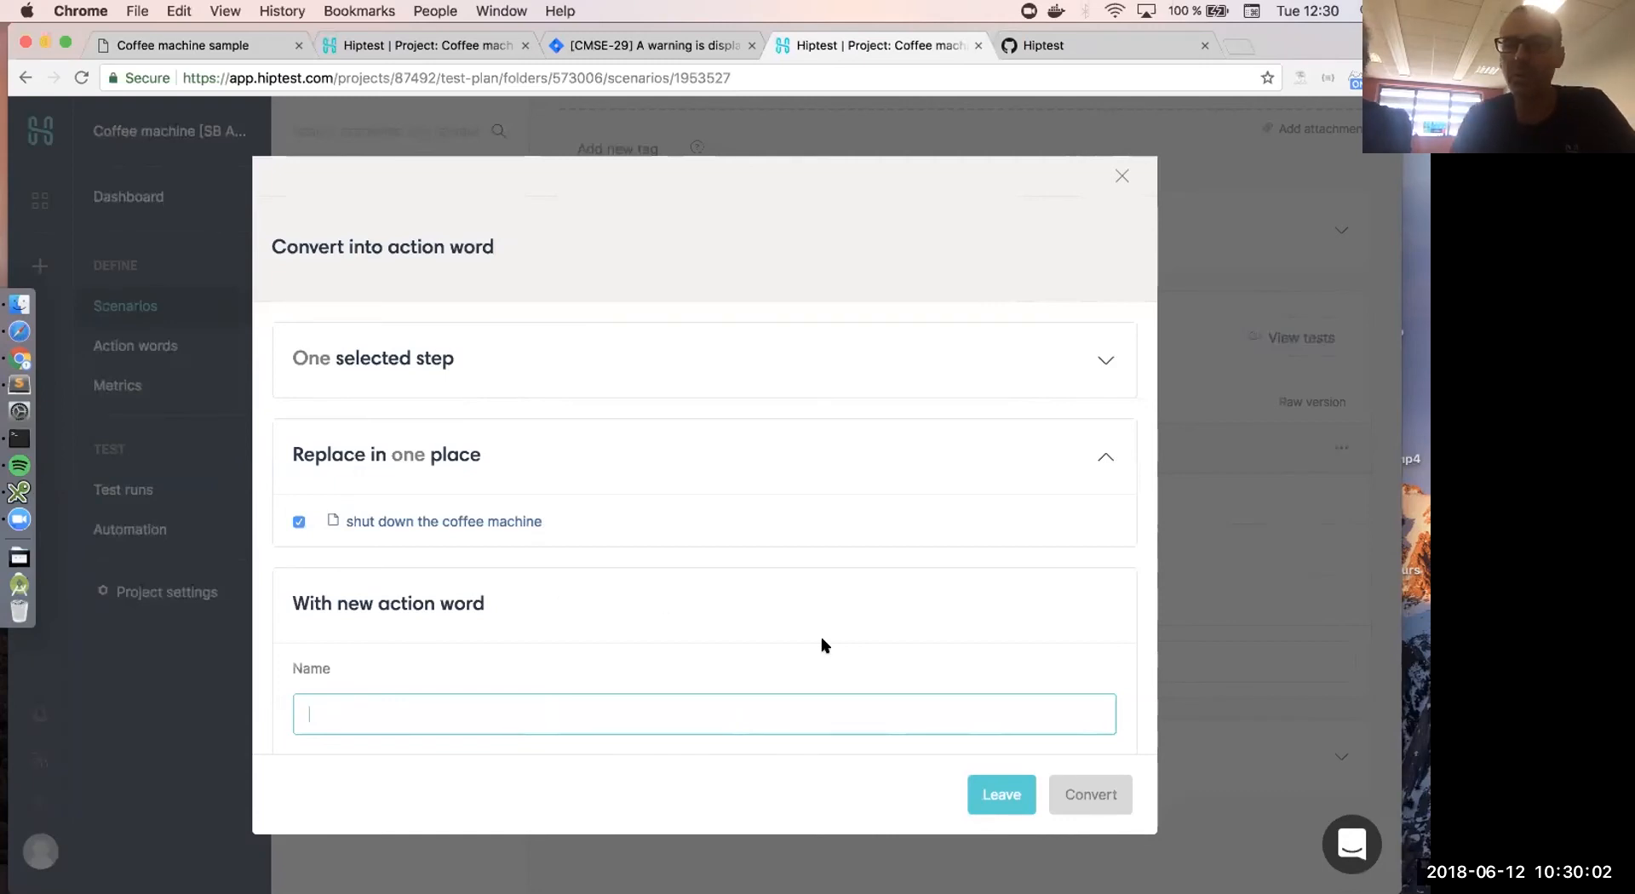
{"action": "left_click", "coordinate": [1013, 802]}
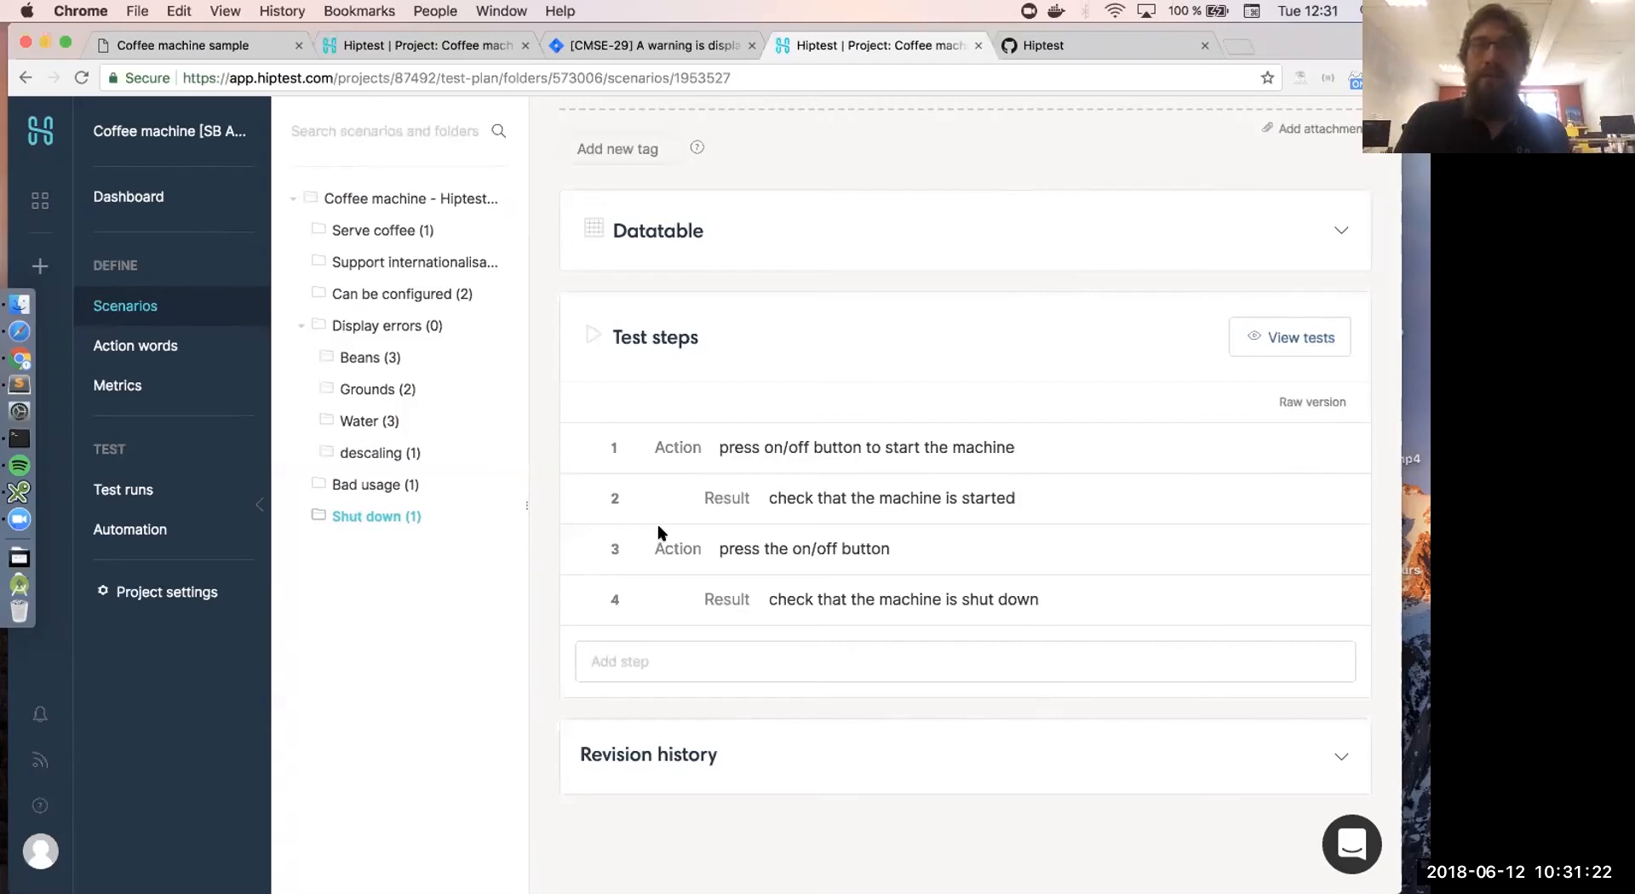
- Start a new test run and name it "Sprint 4"
{"action": "left_click_drag", "start_coordinate": [1293, 28], "coordinate": [1322, 21]}
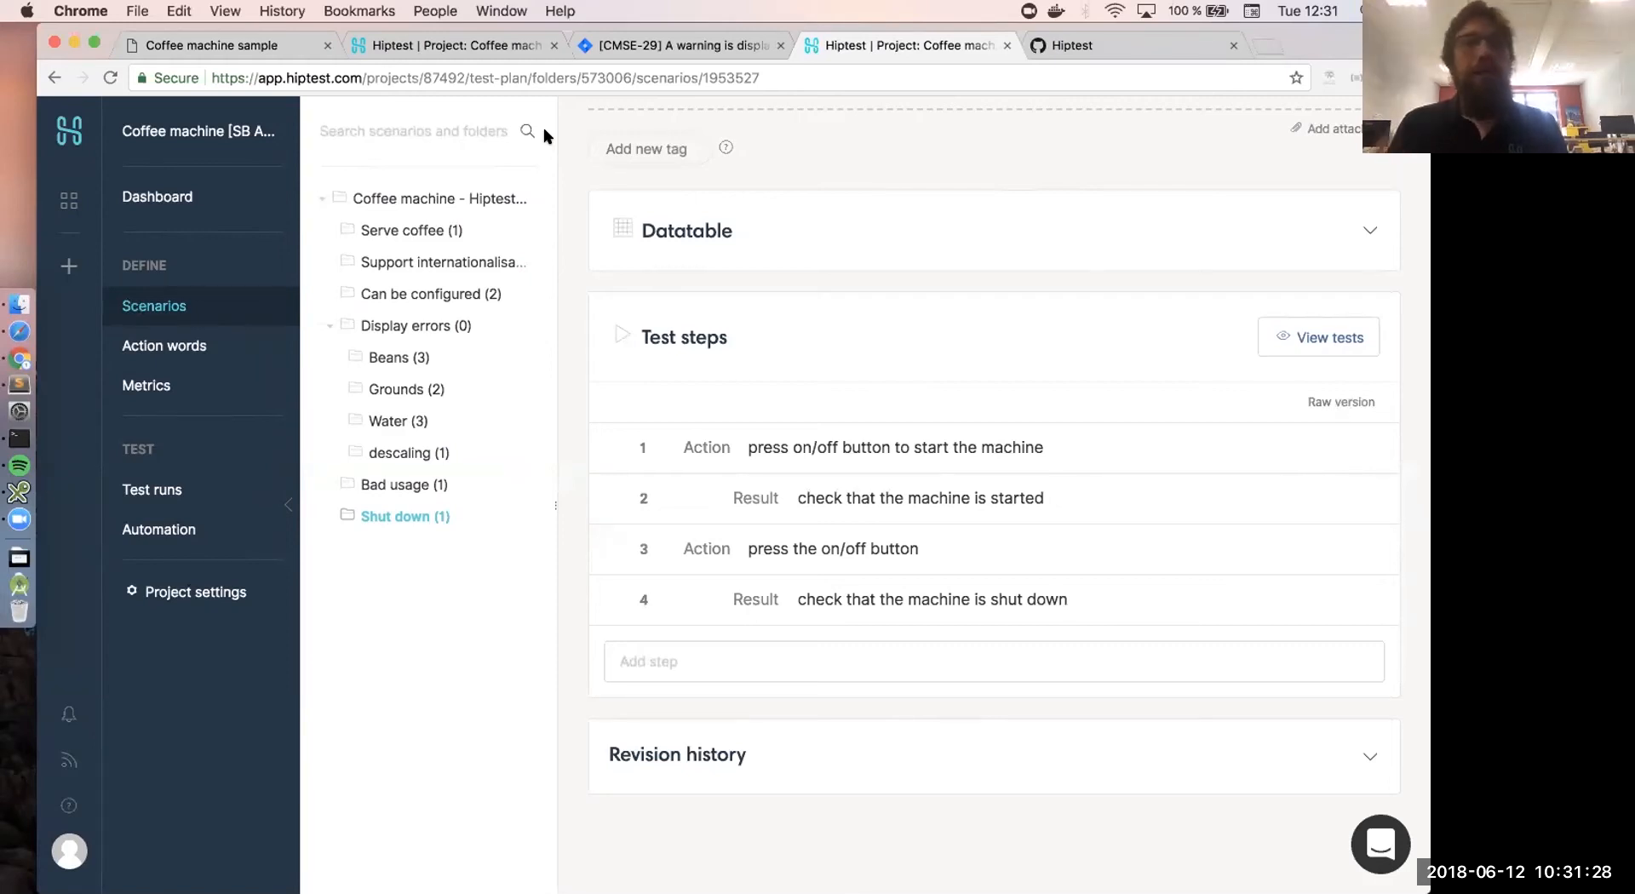
{"action": "left_click", "coordinate": [155, 493]}
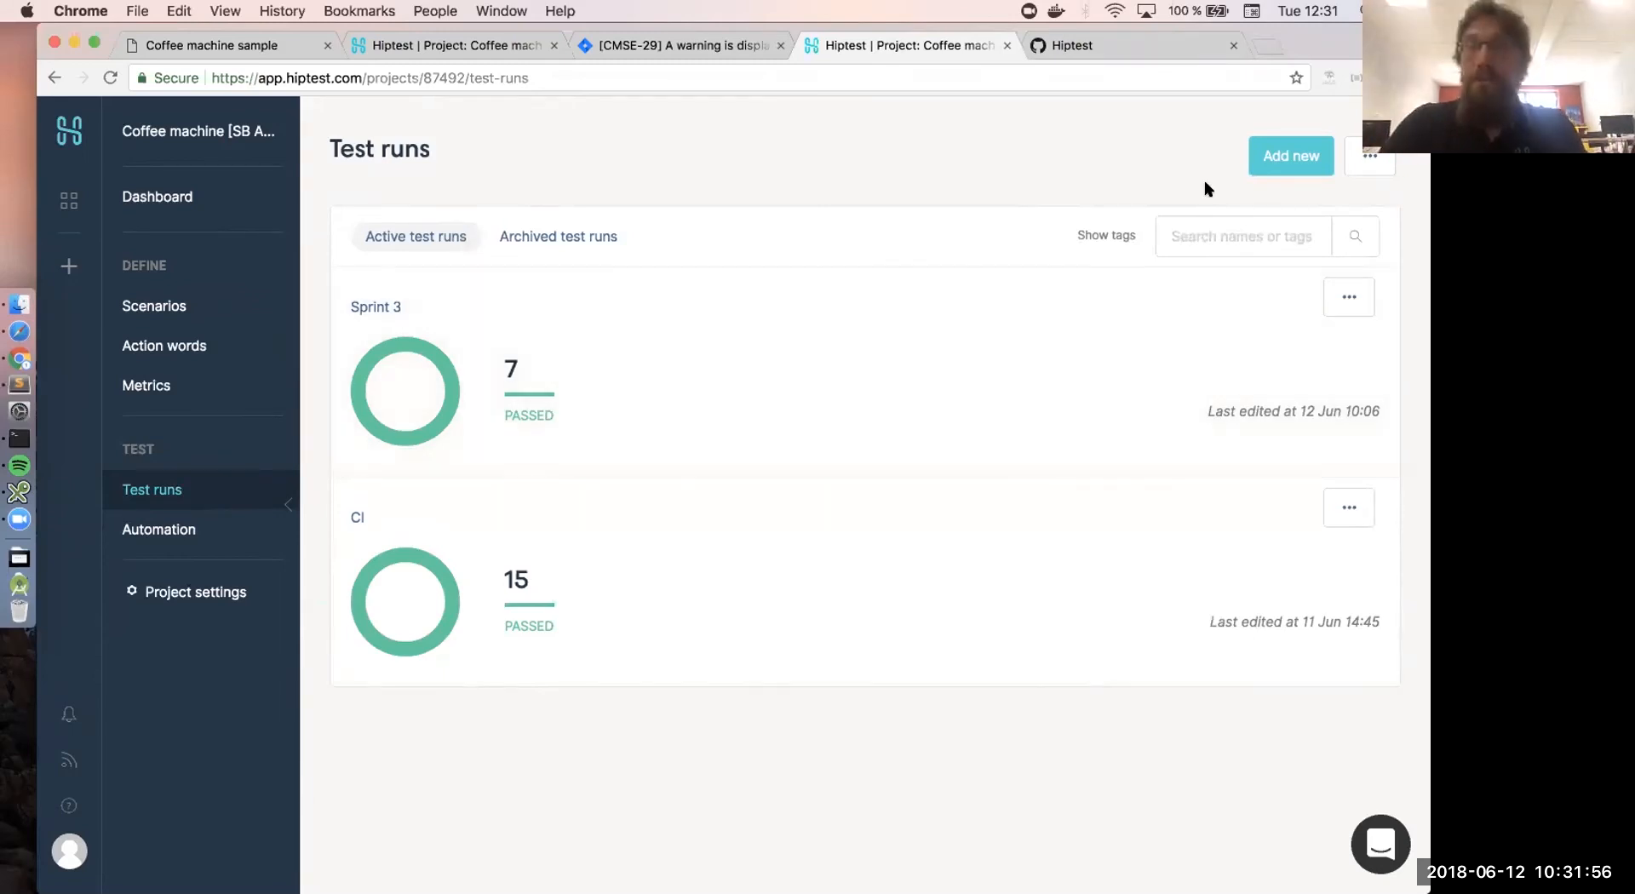
{"action": "left_click", "coordinate": [1272, 158]}
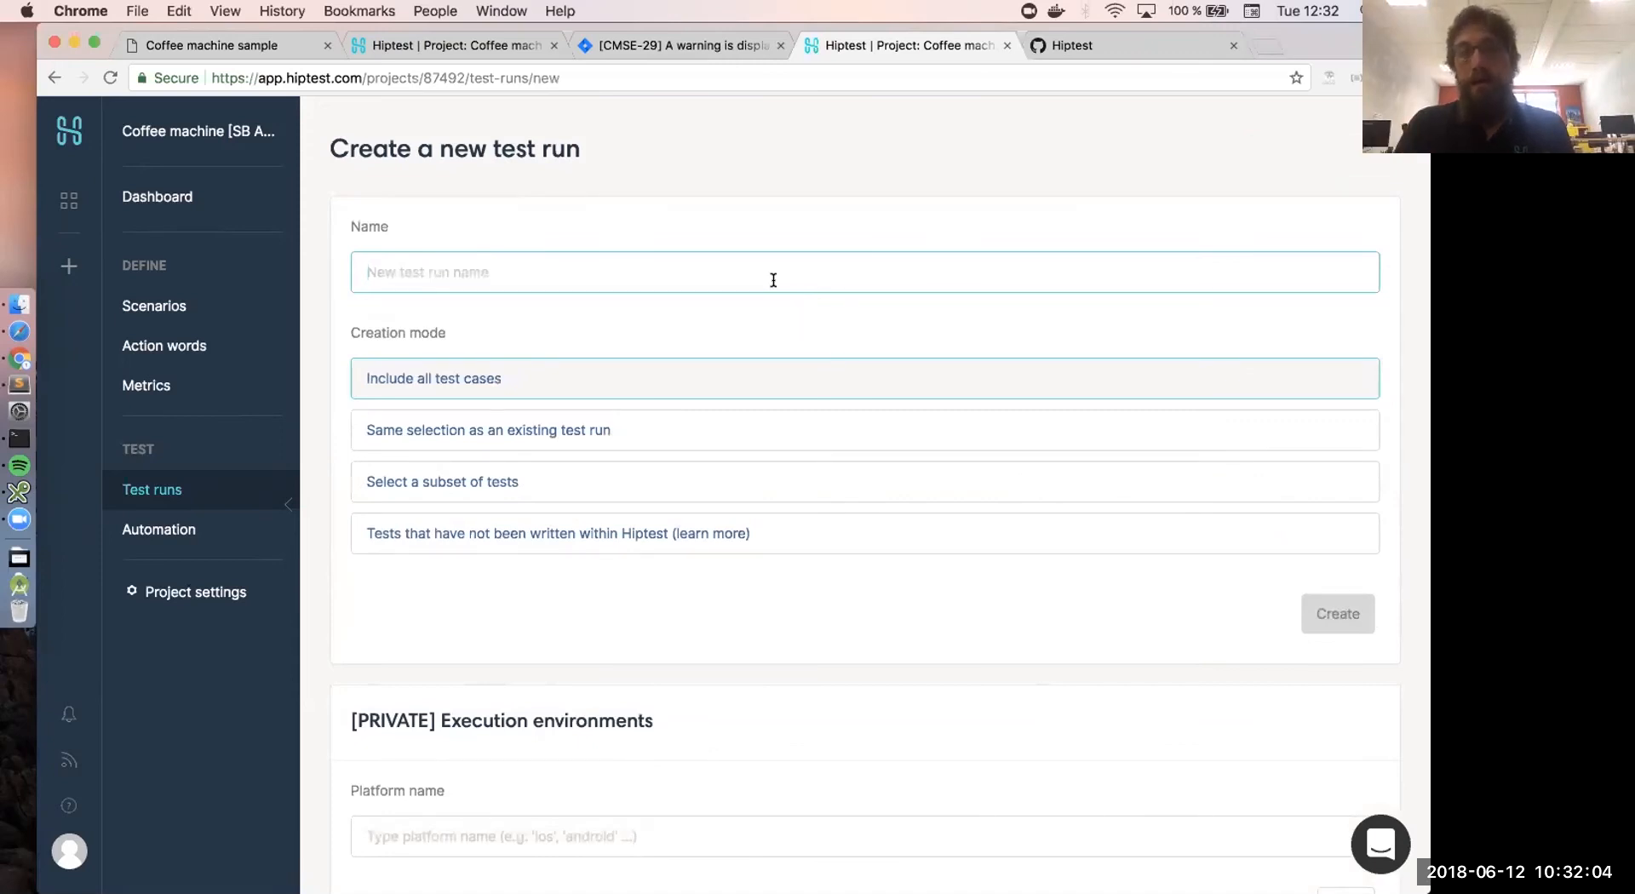
{"action": "type", "text": "Sprint 4"}
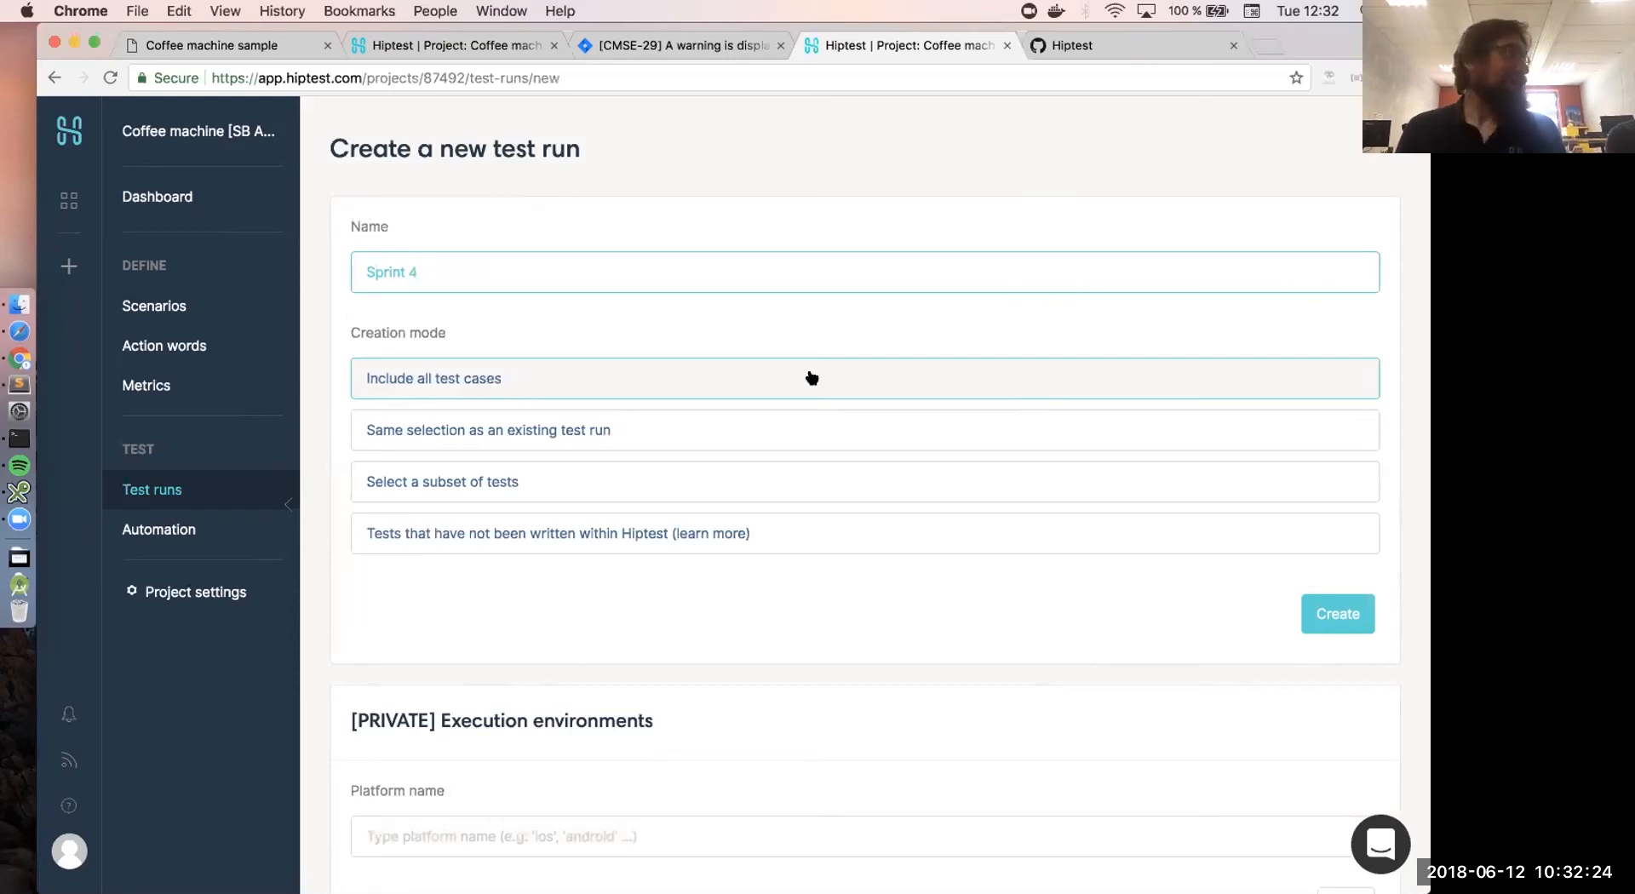
- Try the creation mode that reuses an existing test run's selection and look at the runs available to clone
{"action": "left_click", "coordinate": [681, 427]}
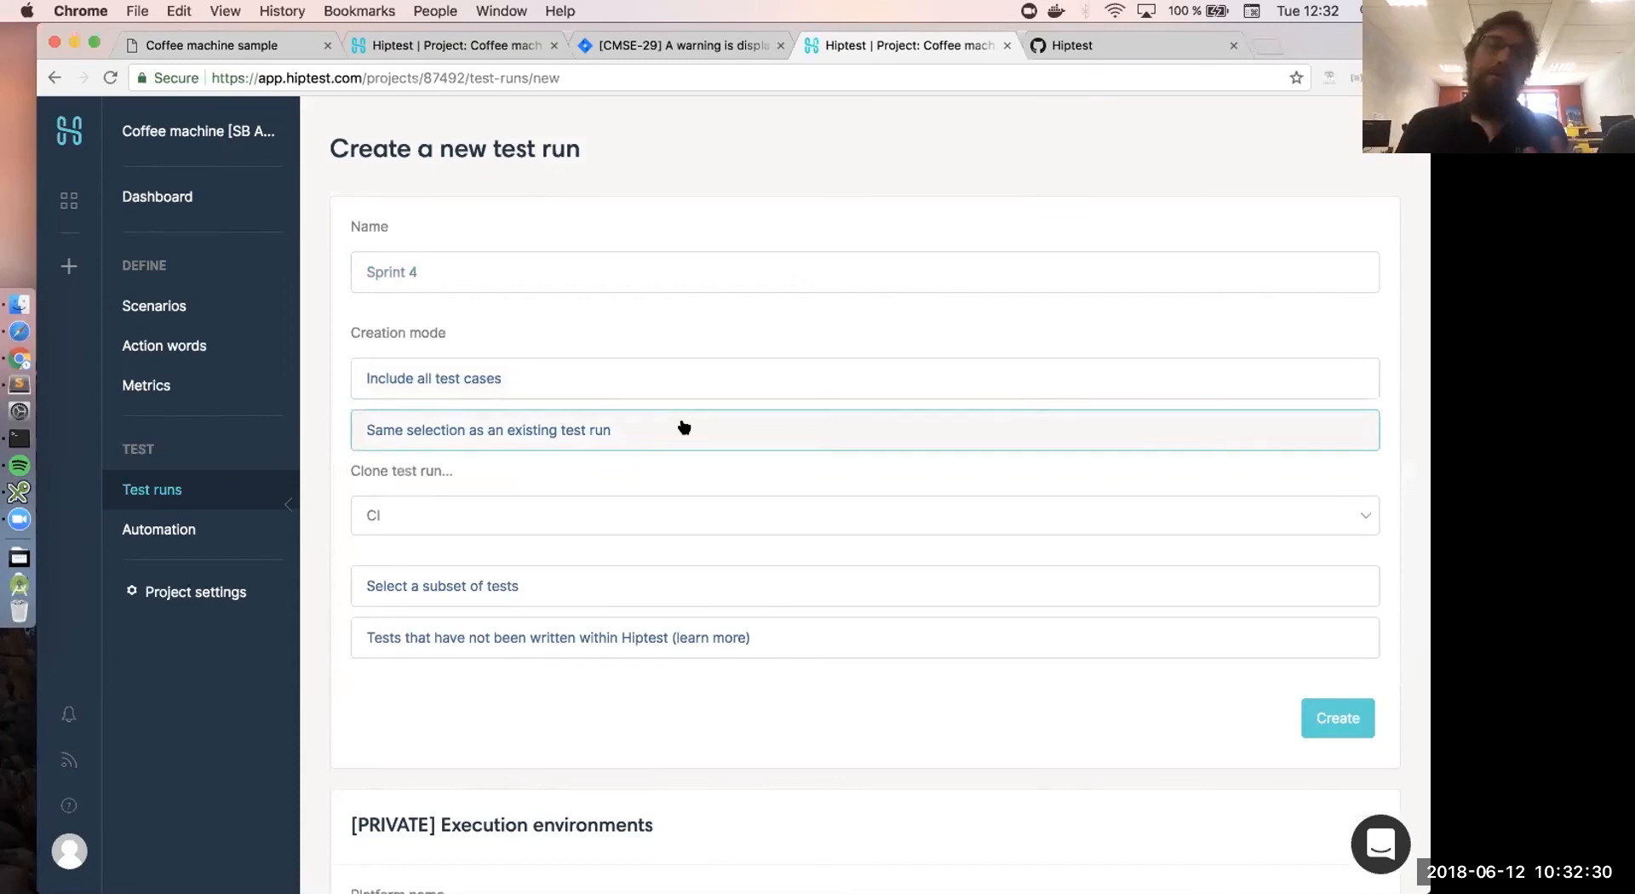
{"action": "left_click", "coordinate": [634, 513]}
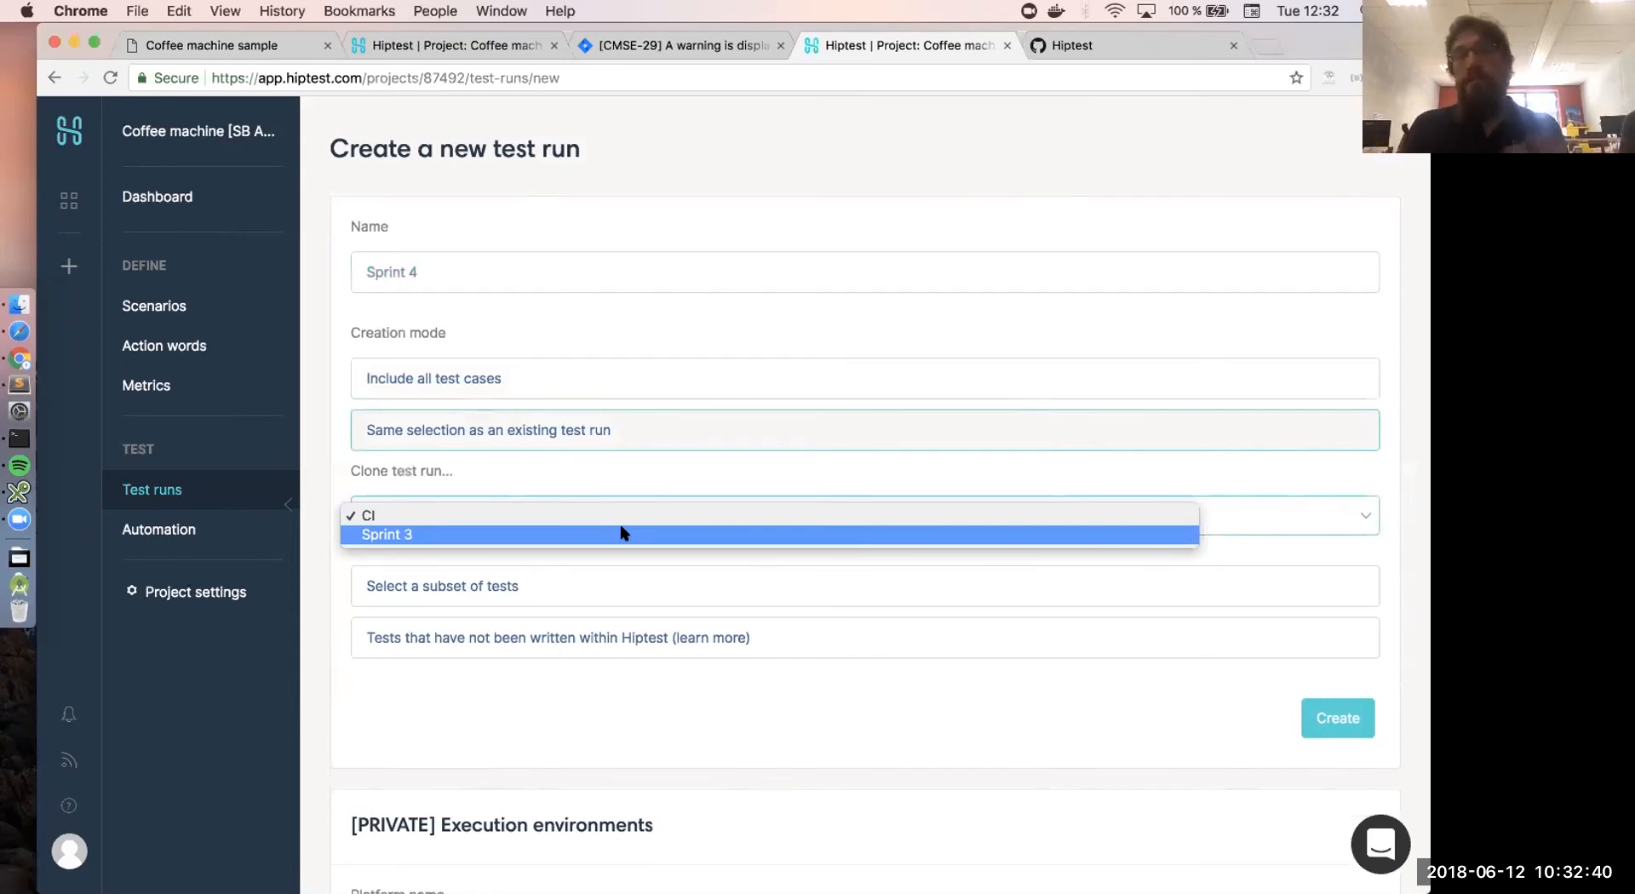
{"action": "left_click", "coordinate": [760, 474]}
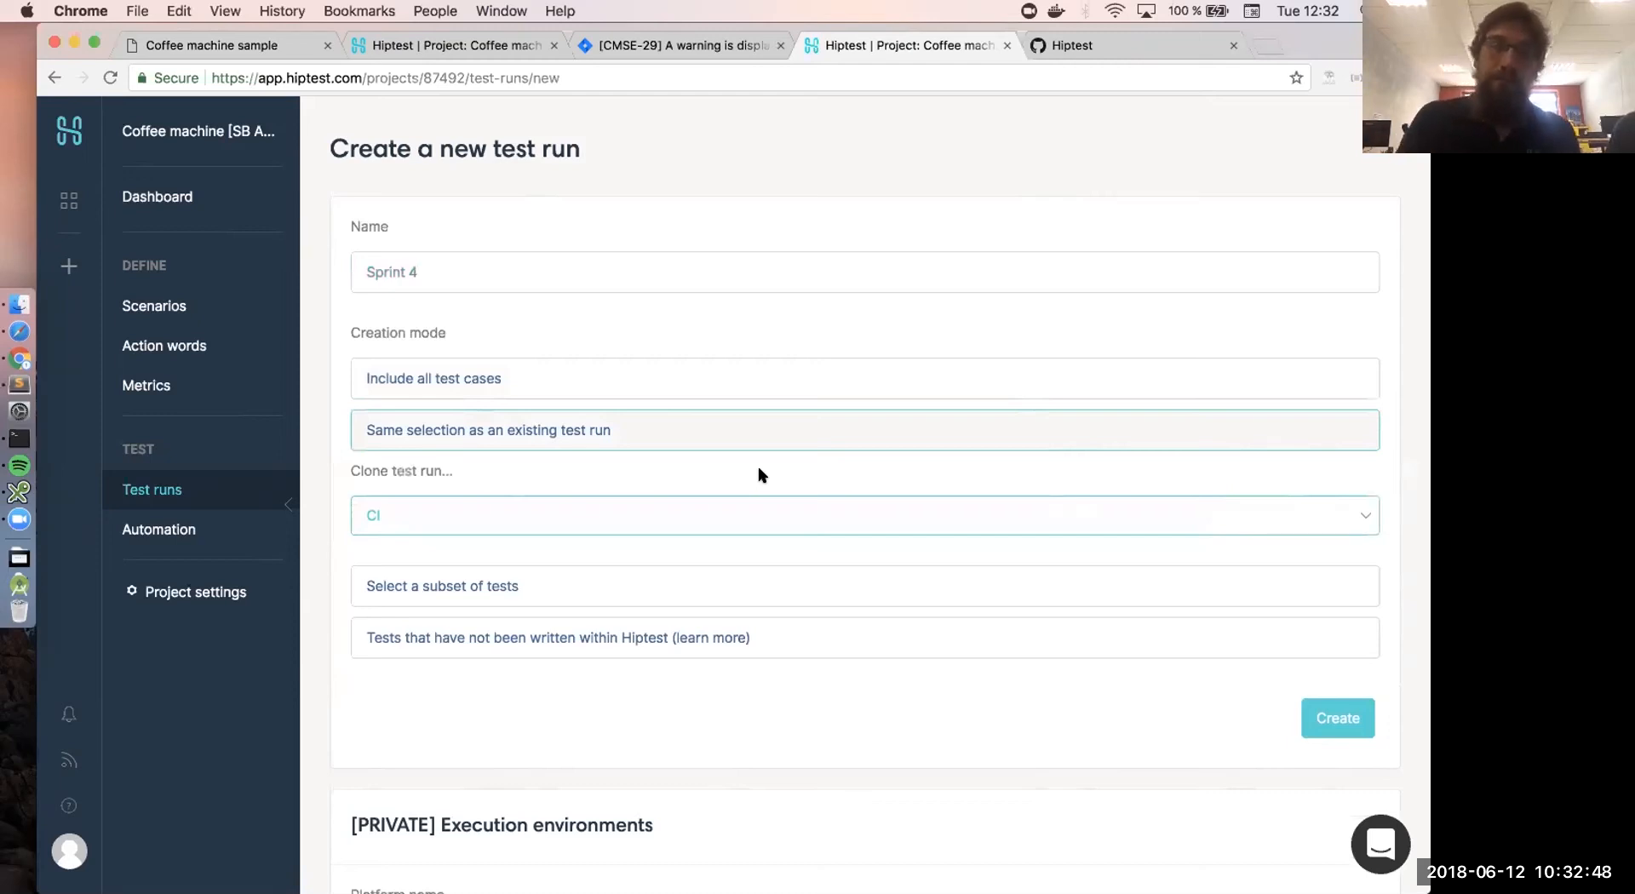
- Base the run on a subset of tests and include all tests from the Serve coffee and Support internationalisation folders
{"action": "left_click", "coordinate": [655, 586]}
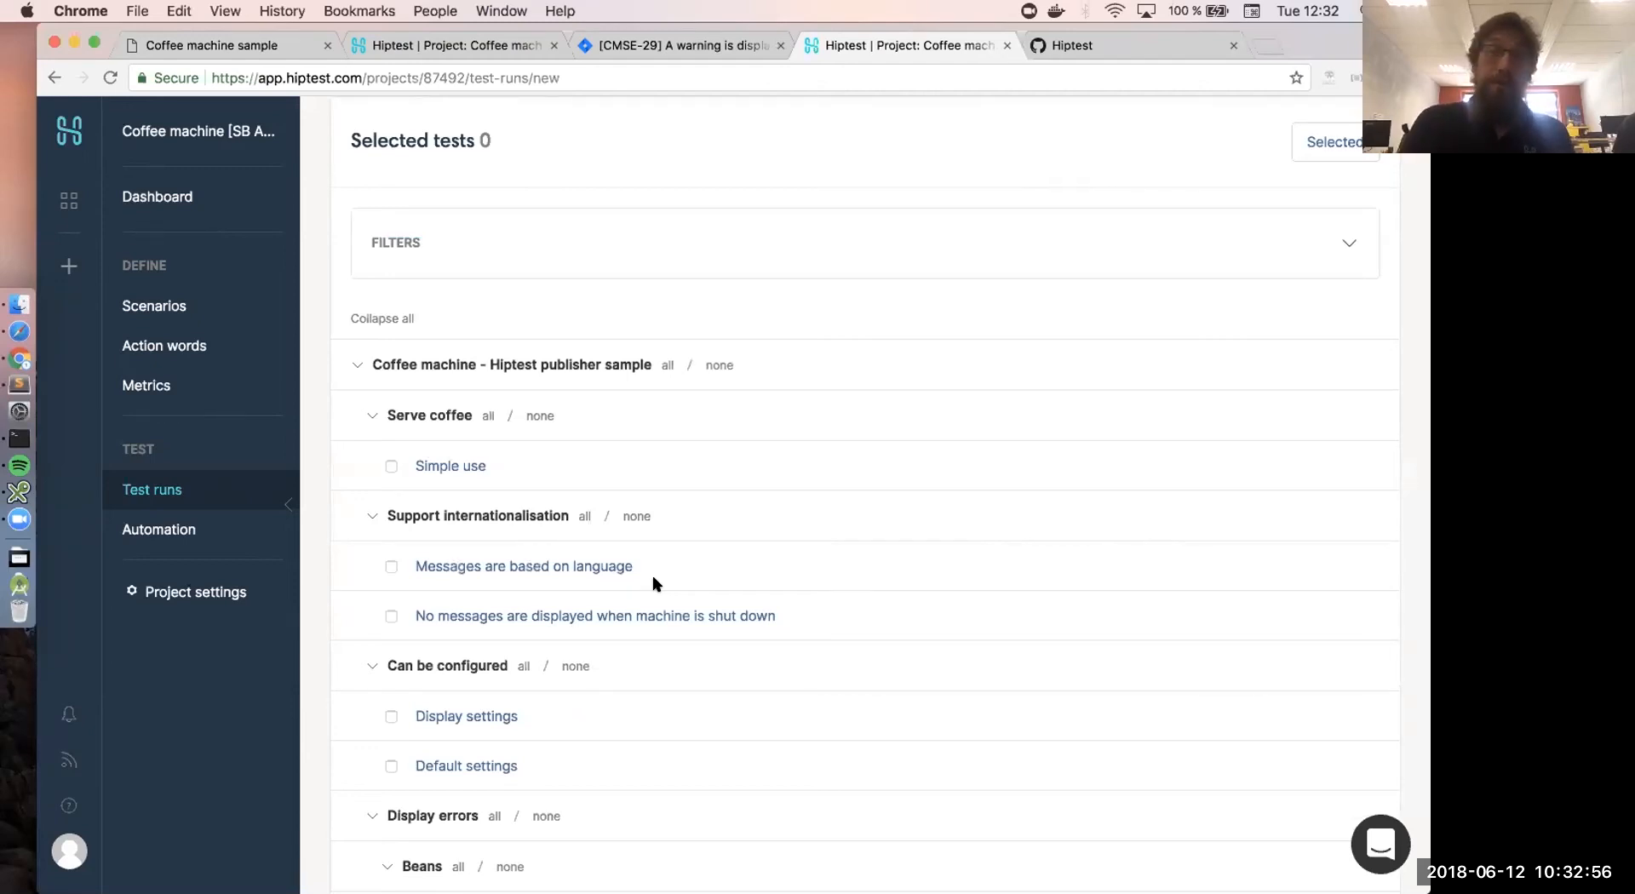
{"action": "left_click", "coordinate": [486, 416]}
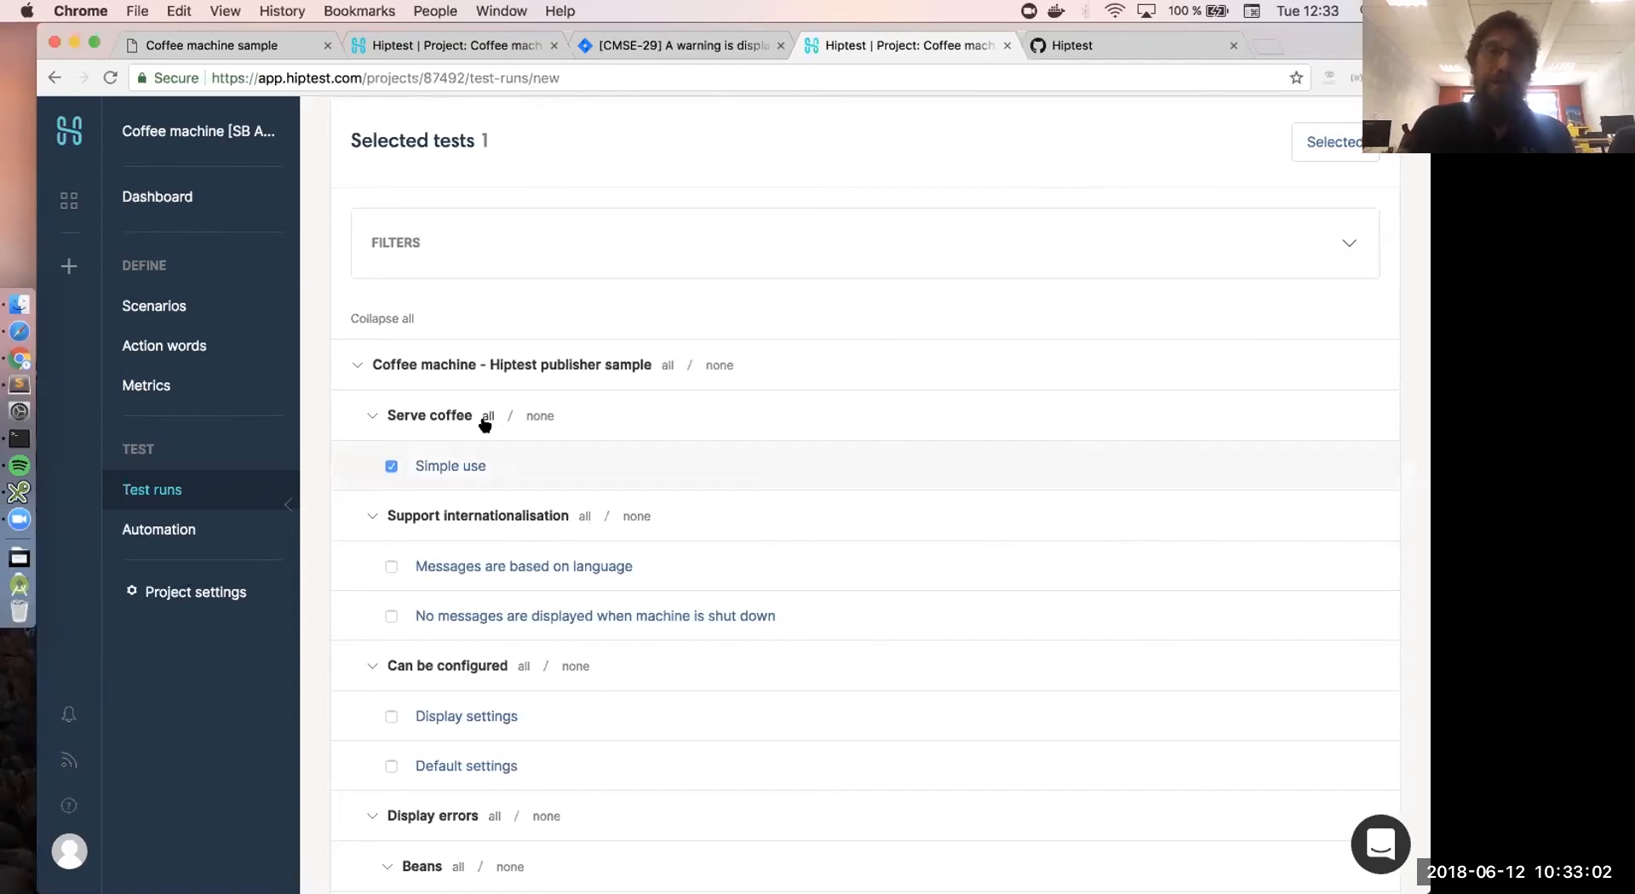
{"action": "left_click", "coordinate": [584, 517]}
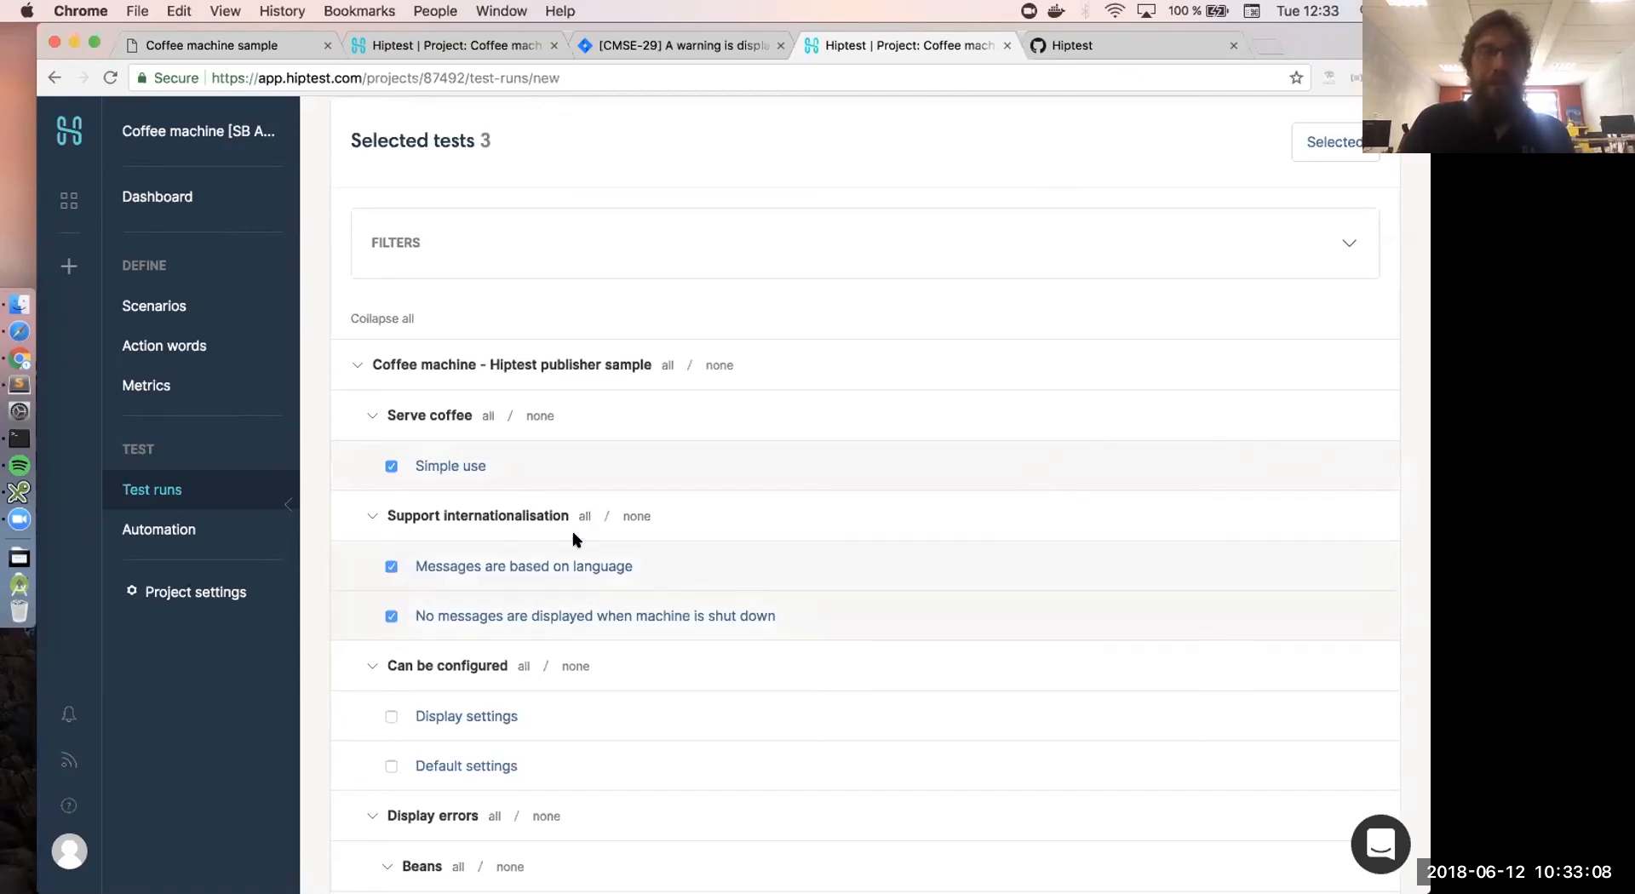
- Look through the selectable tests and expand the filters for the test selection
{"action": "scroll", "coordinate": [573, 536], "scroll_direction": "down", "scroll_amount": 5}
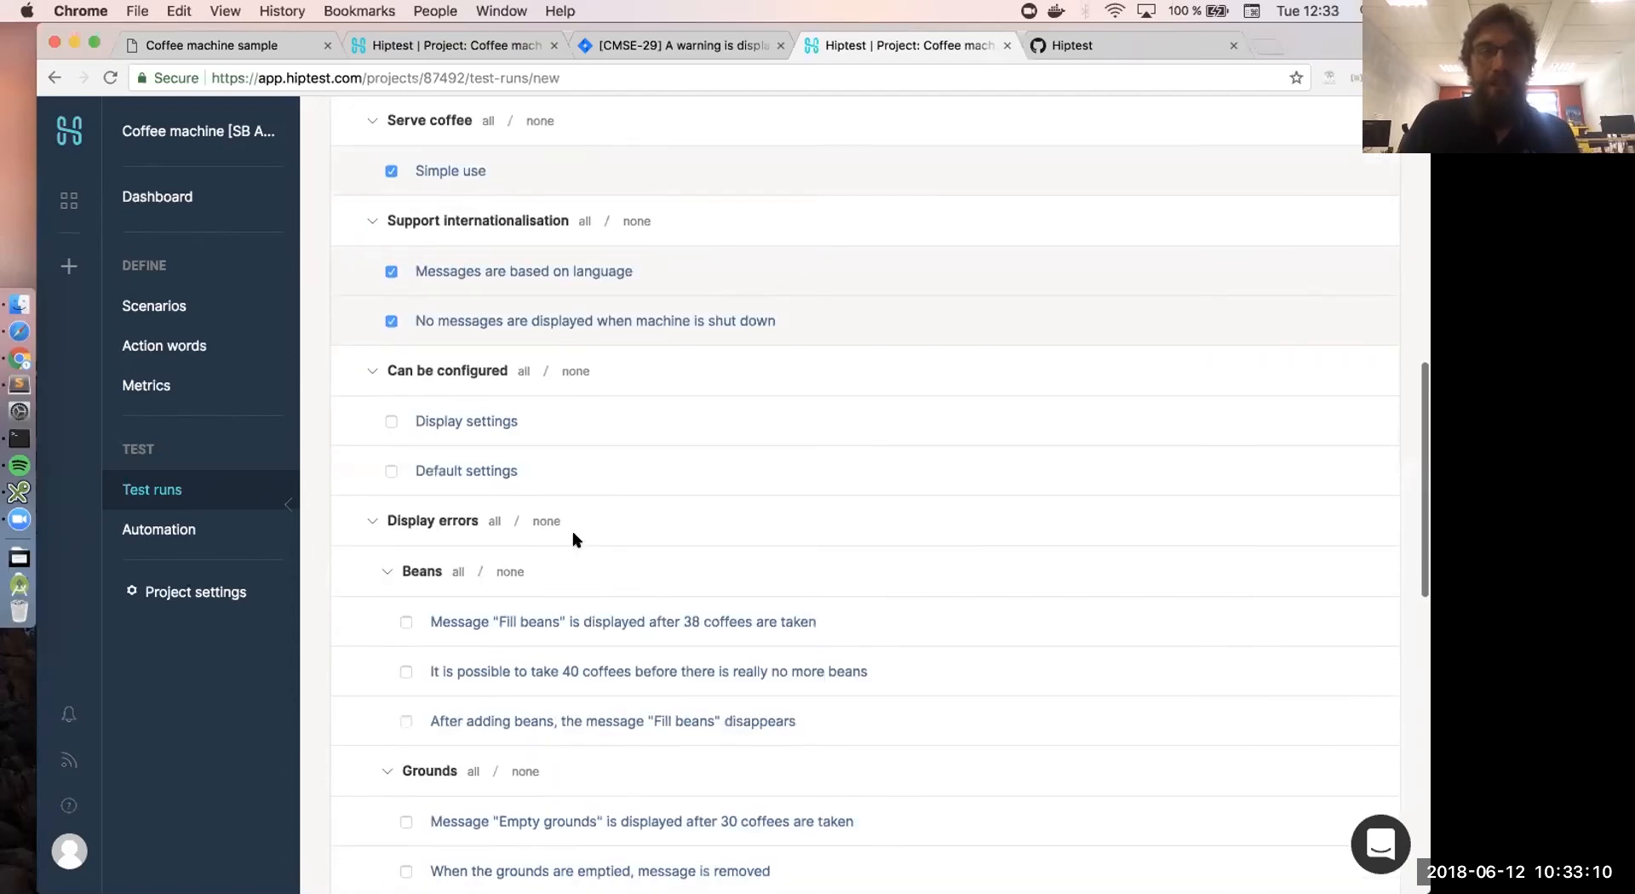
{"action": "scroll", "coordinate": [566, 647], "scroll_direction": "down", "scroll_amount": 2}
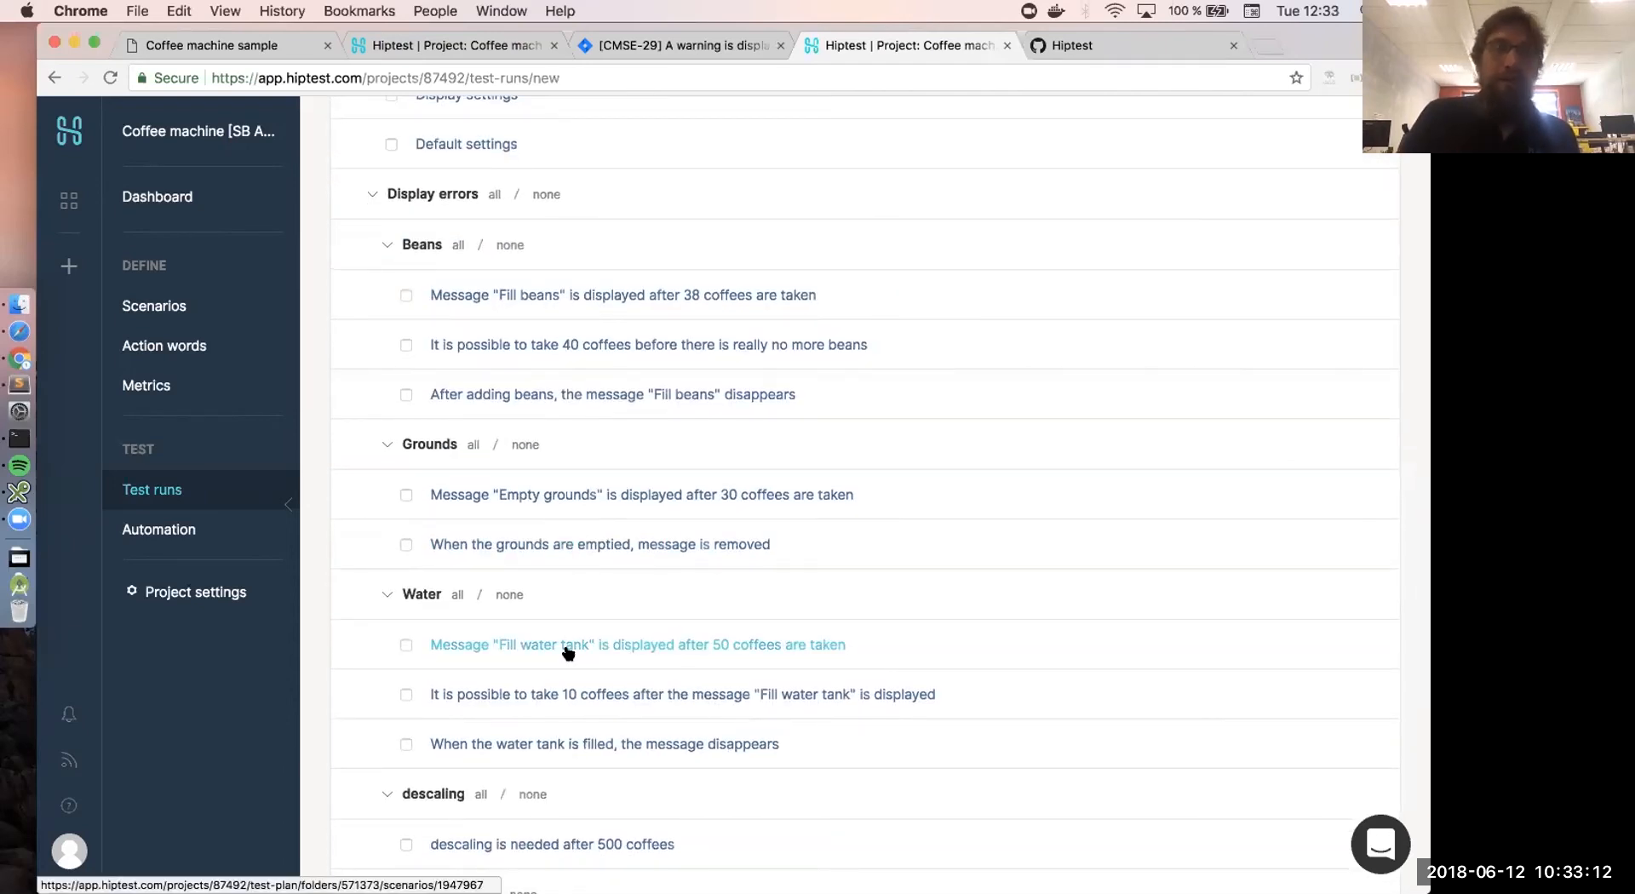
{"action": "scroll", "coordinate": [568, 653], "scroll_direction": "up", "scroll_amount": 1}
{"action": "scroll", "coordinate": [568, 652], "scroll_direction": "up", "scroll_amount": 2}
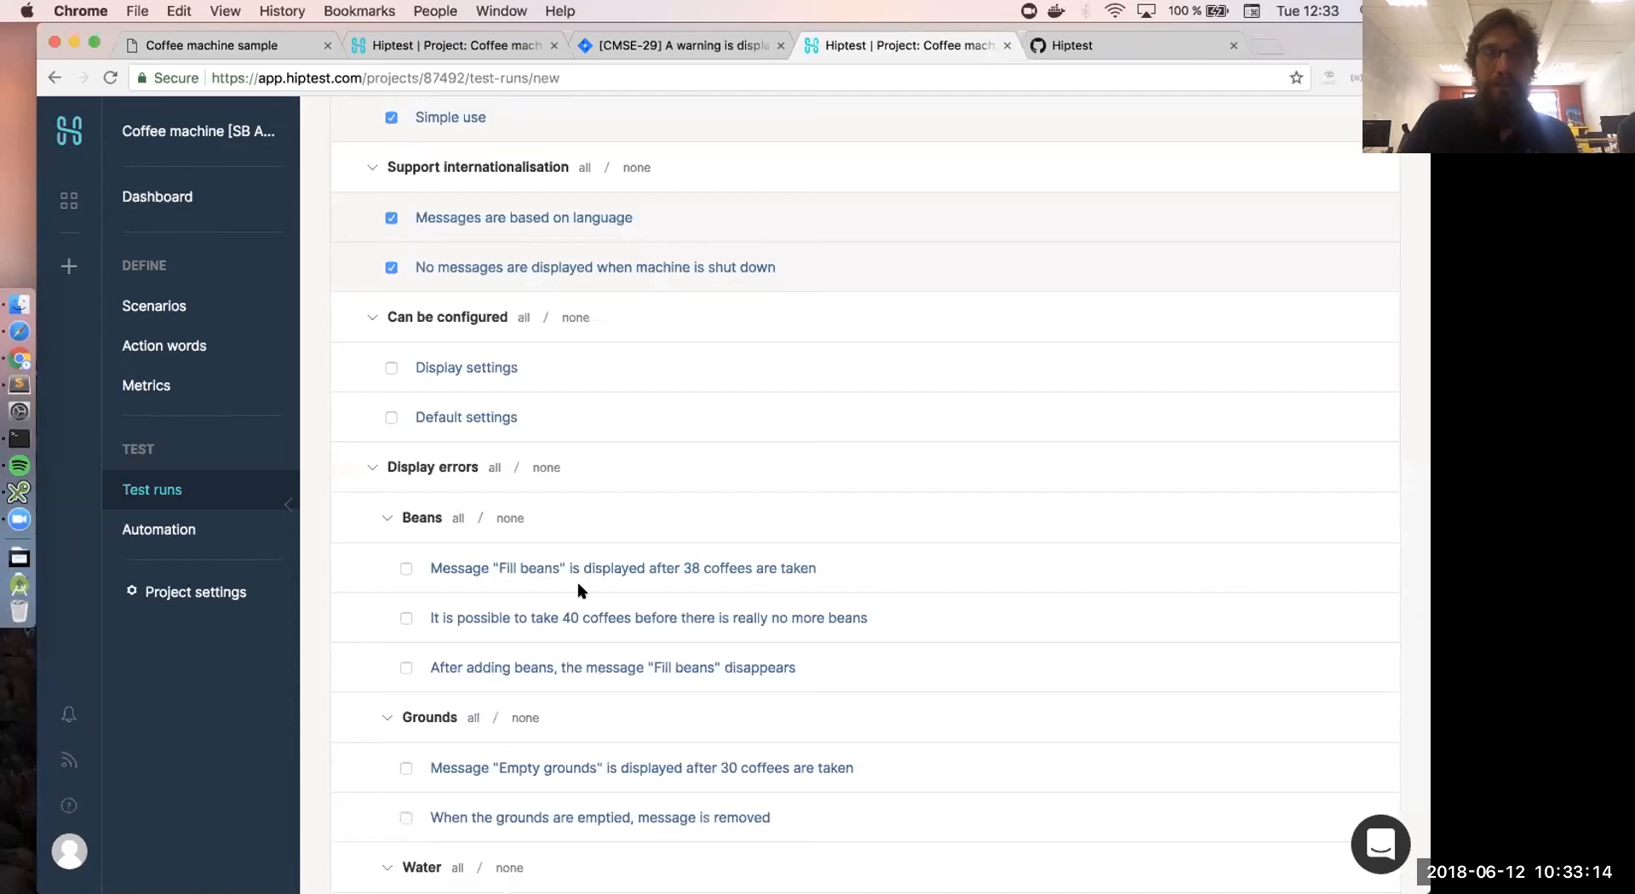
{"action": "scroll", "coordinate": [661, 460], "scroll_direction": "up", "scroll_amount": 5}
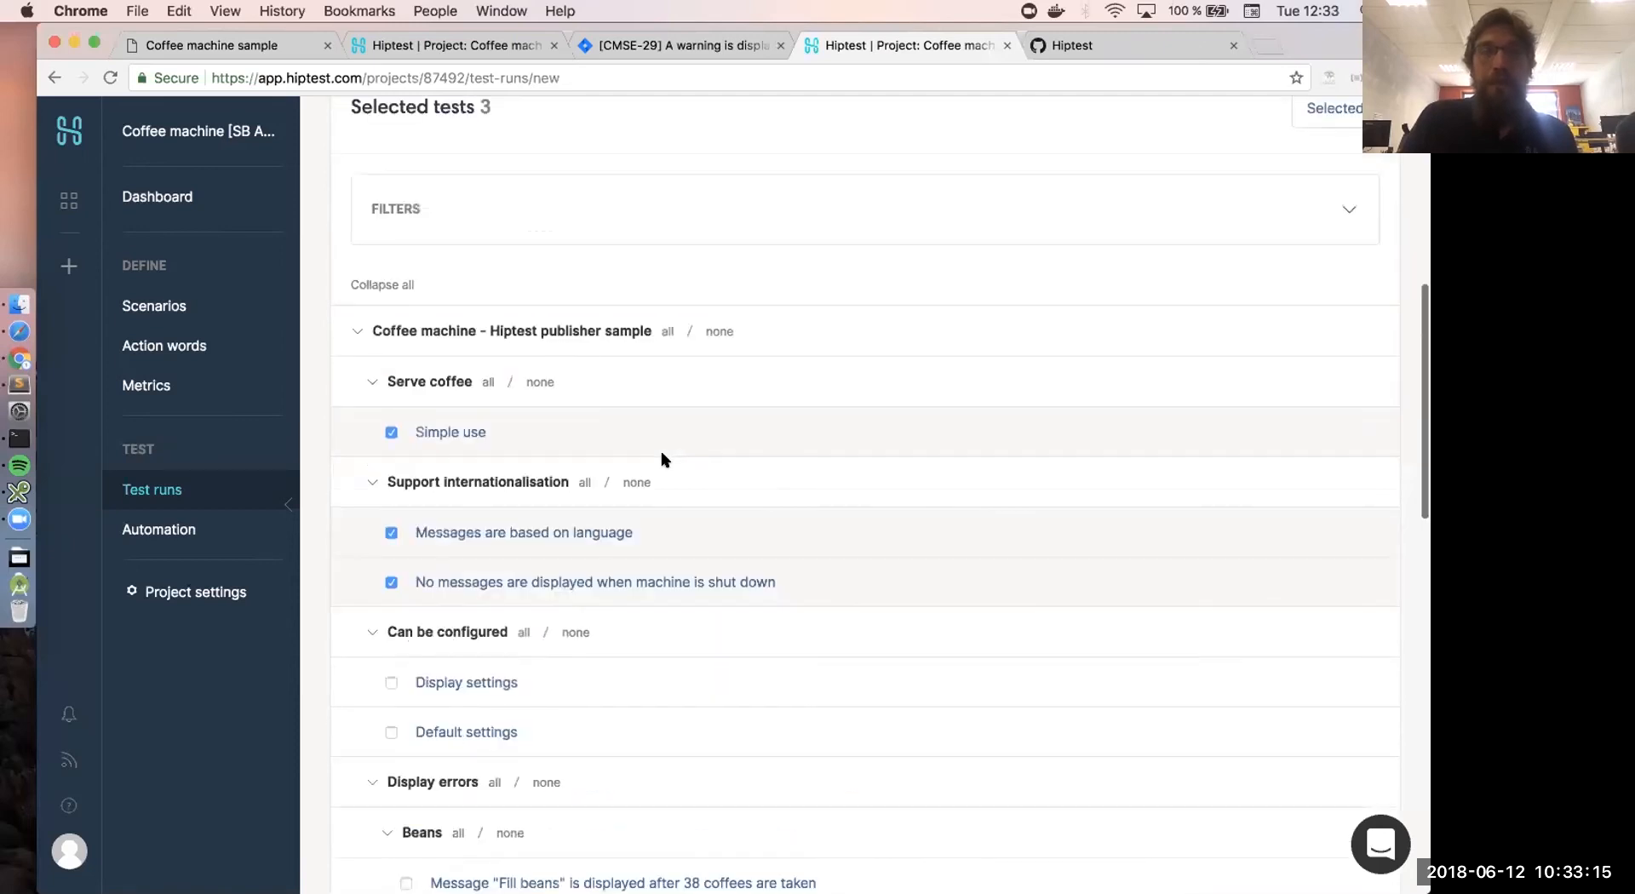
{"action": "left_click", "coordinate": [791, 212]}
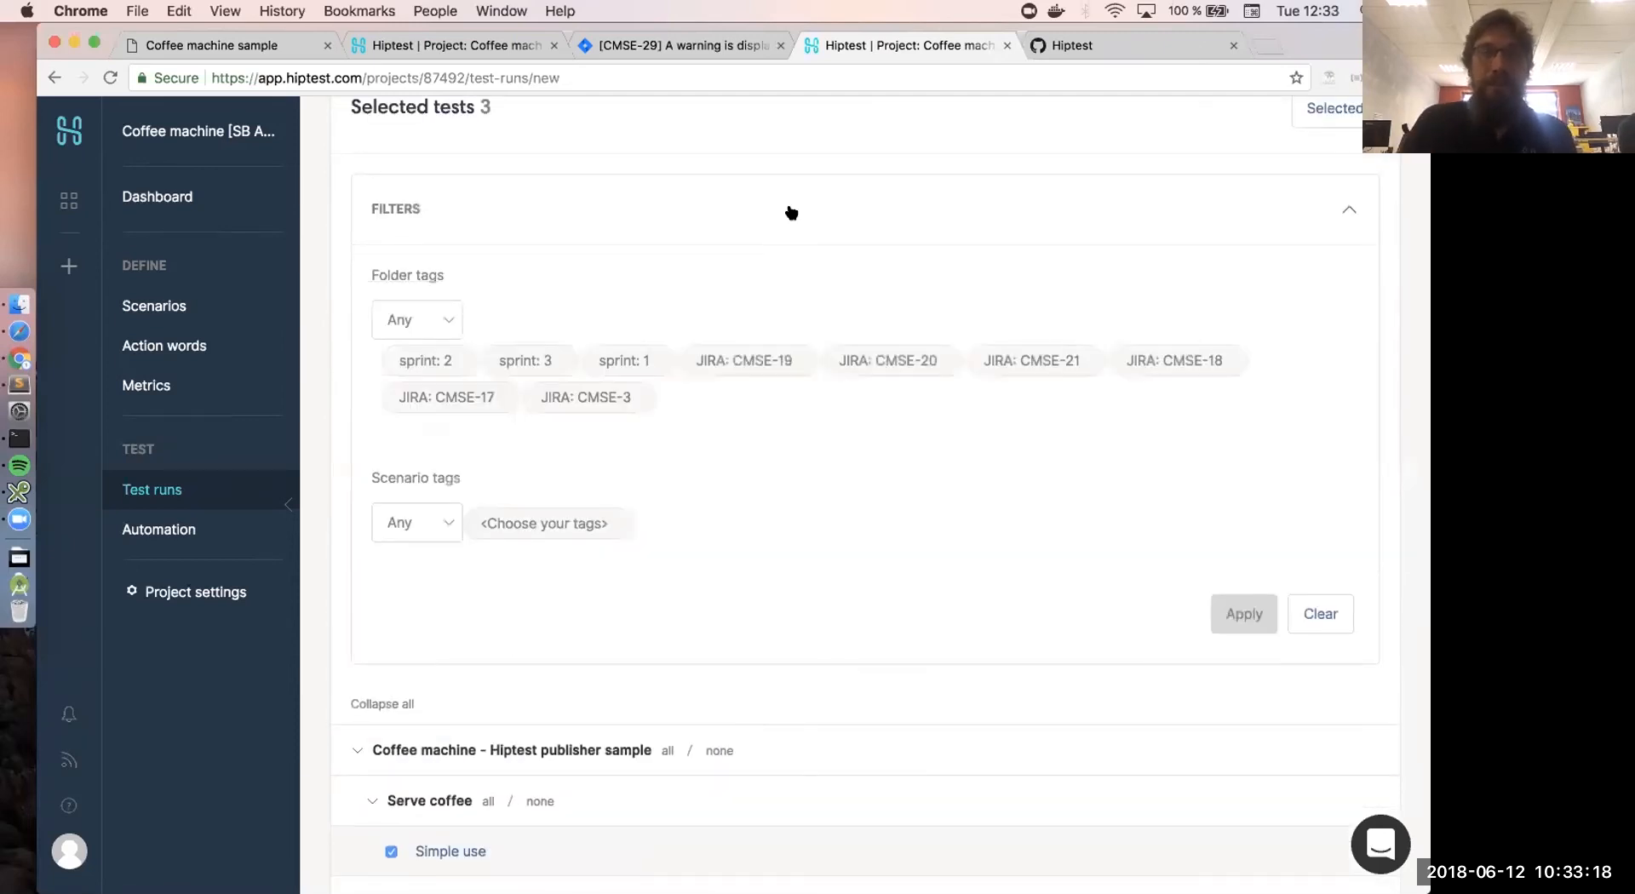
{"action": "left_click", "coordinate": [520, 524]}
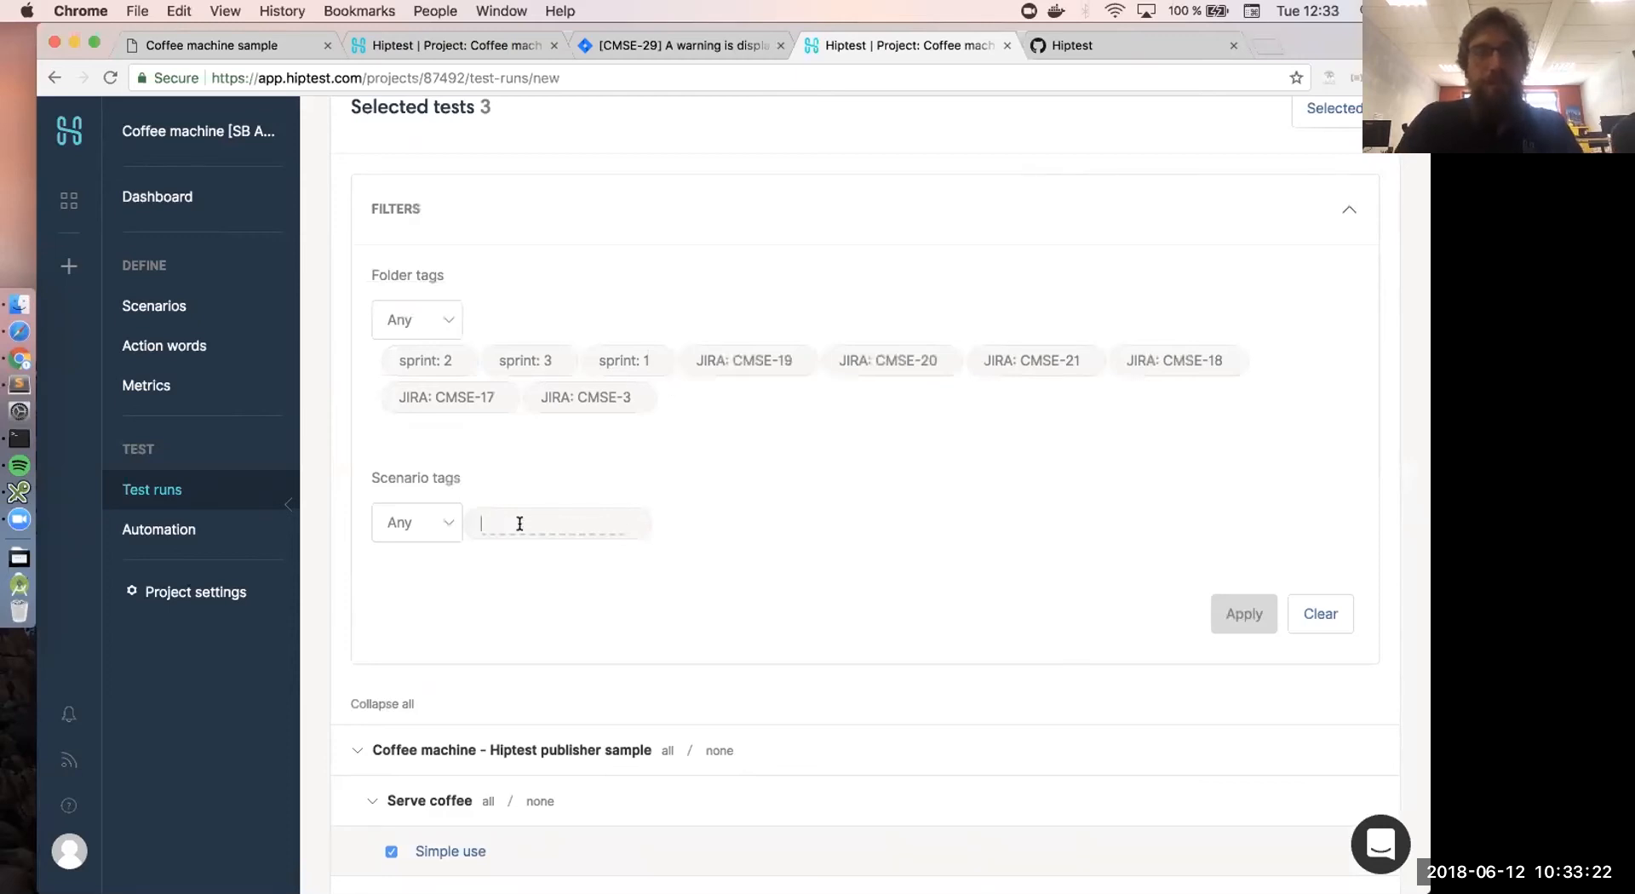
{"action": "type", "text": "sprint"}
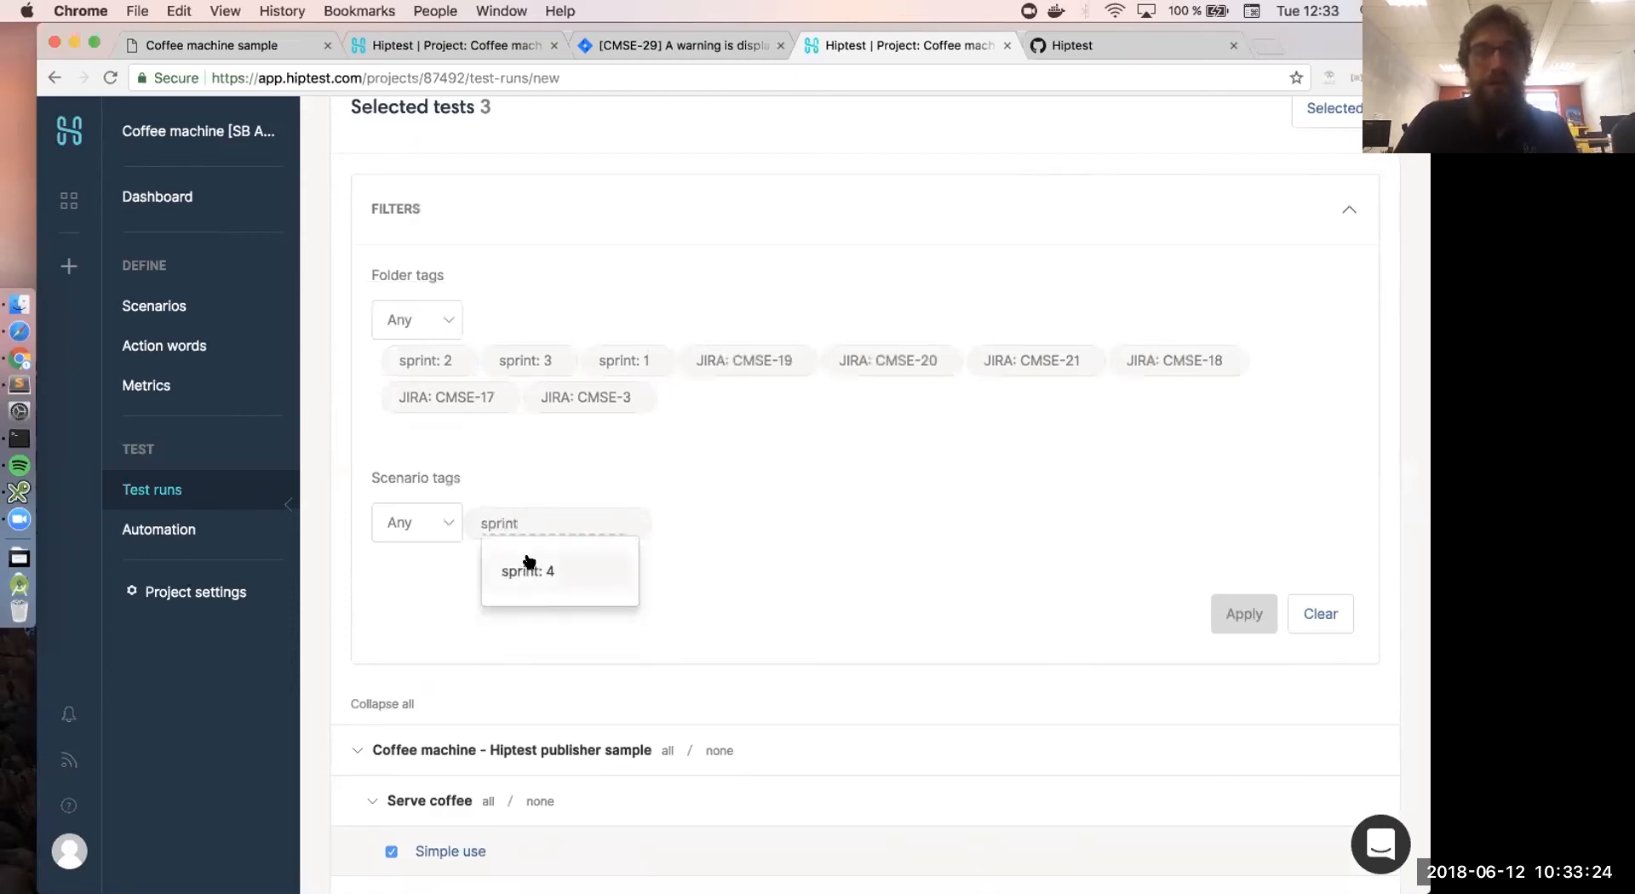
{"action": "left_click", "coordinate": [526, 566]}
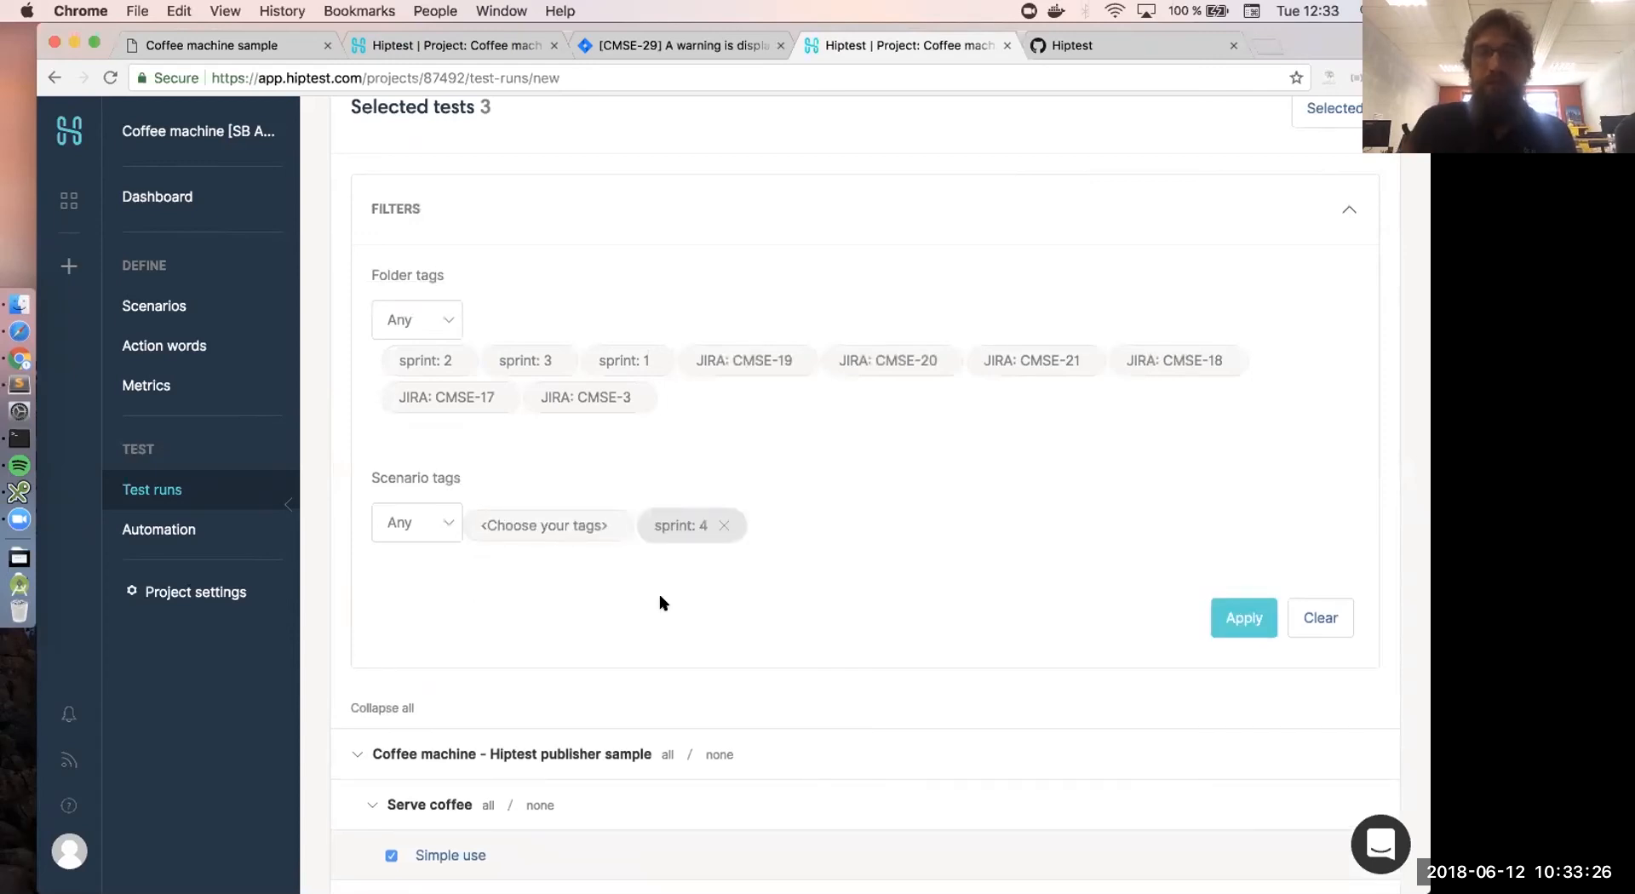
{"action": "left_click", "coordinate": [1325, 616]}
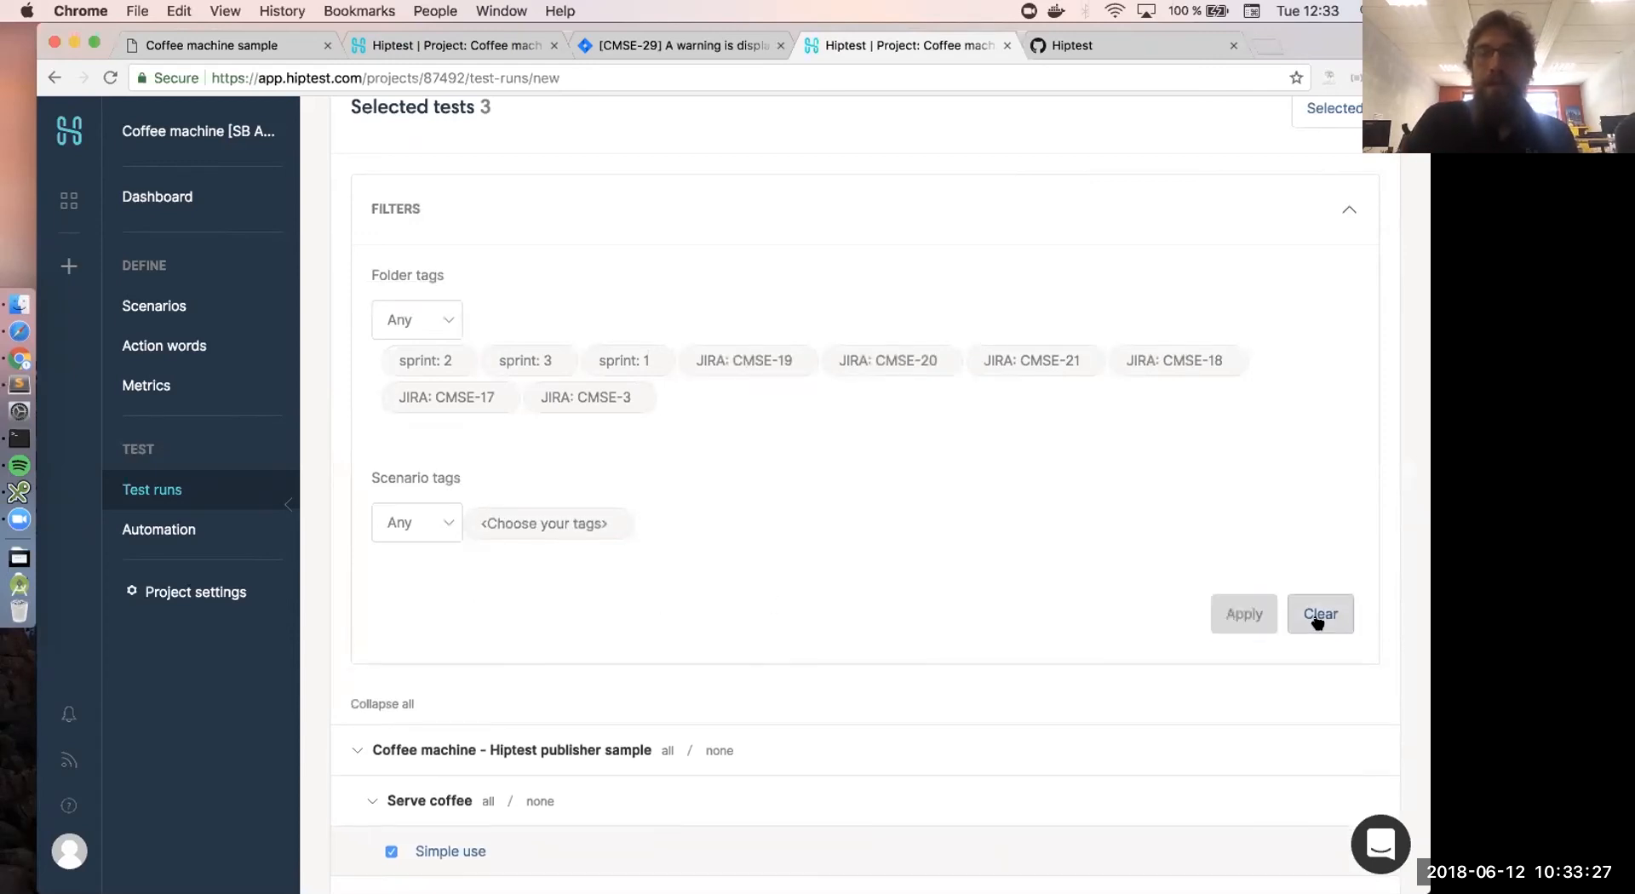
- Filter the tests by the scenario tag "sprint: 4" and include "descaling is needed after 500 coffees" in the run
{"action": "left_click", "coordinate": [520, 515]}
{"action": "type", "text": "sp"}
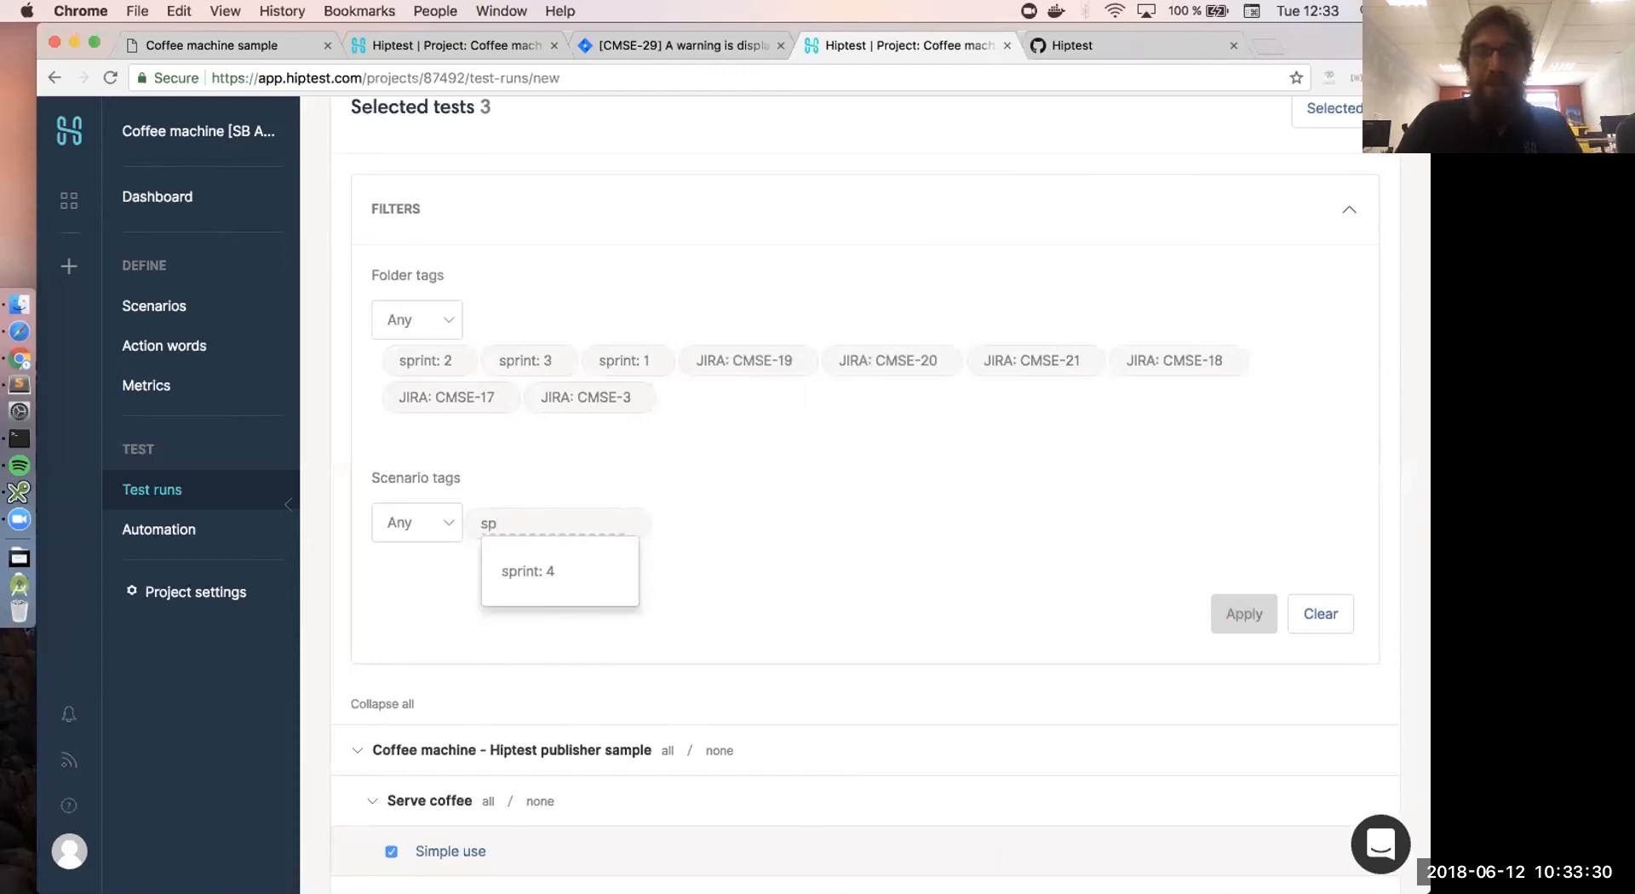
{"action": "left_click", "coordinate": [540, 570]}
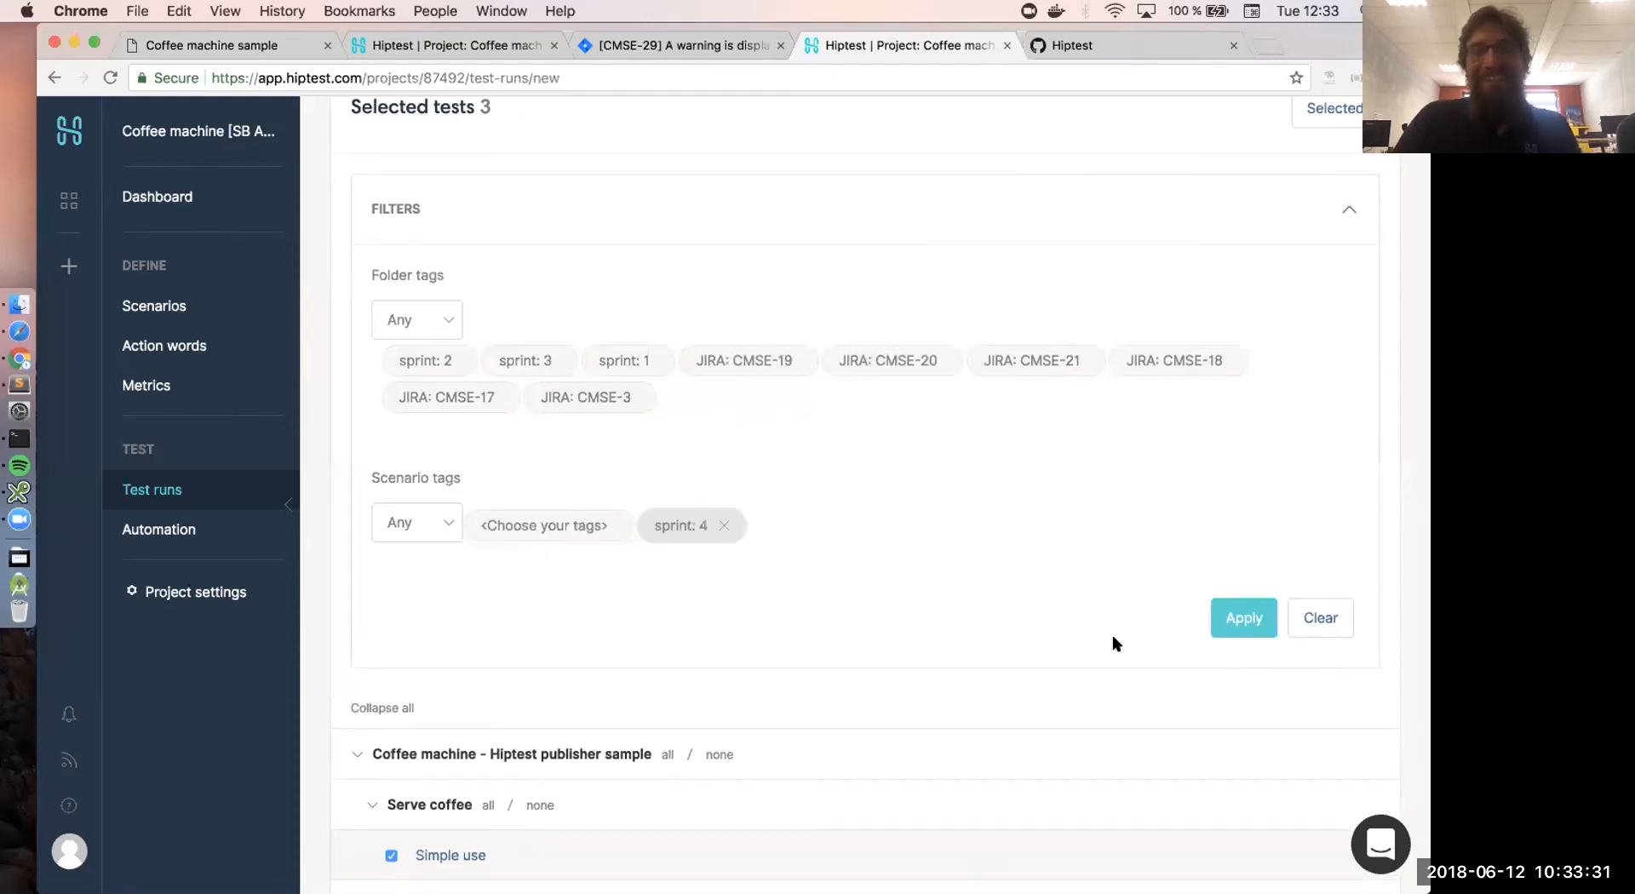
{"action": "left_click", "coordinate": [1226, 618]}
{"action": "scroll", "coordinate": [816, 541], "scroll_direction": "down", "scroll_amount": 5}
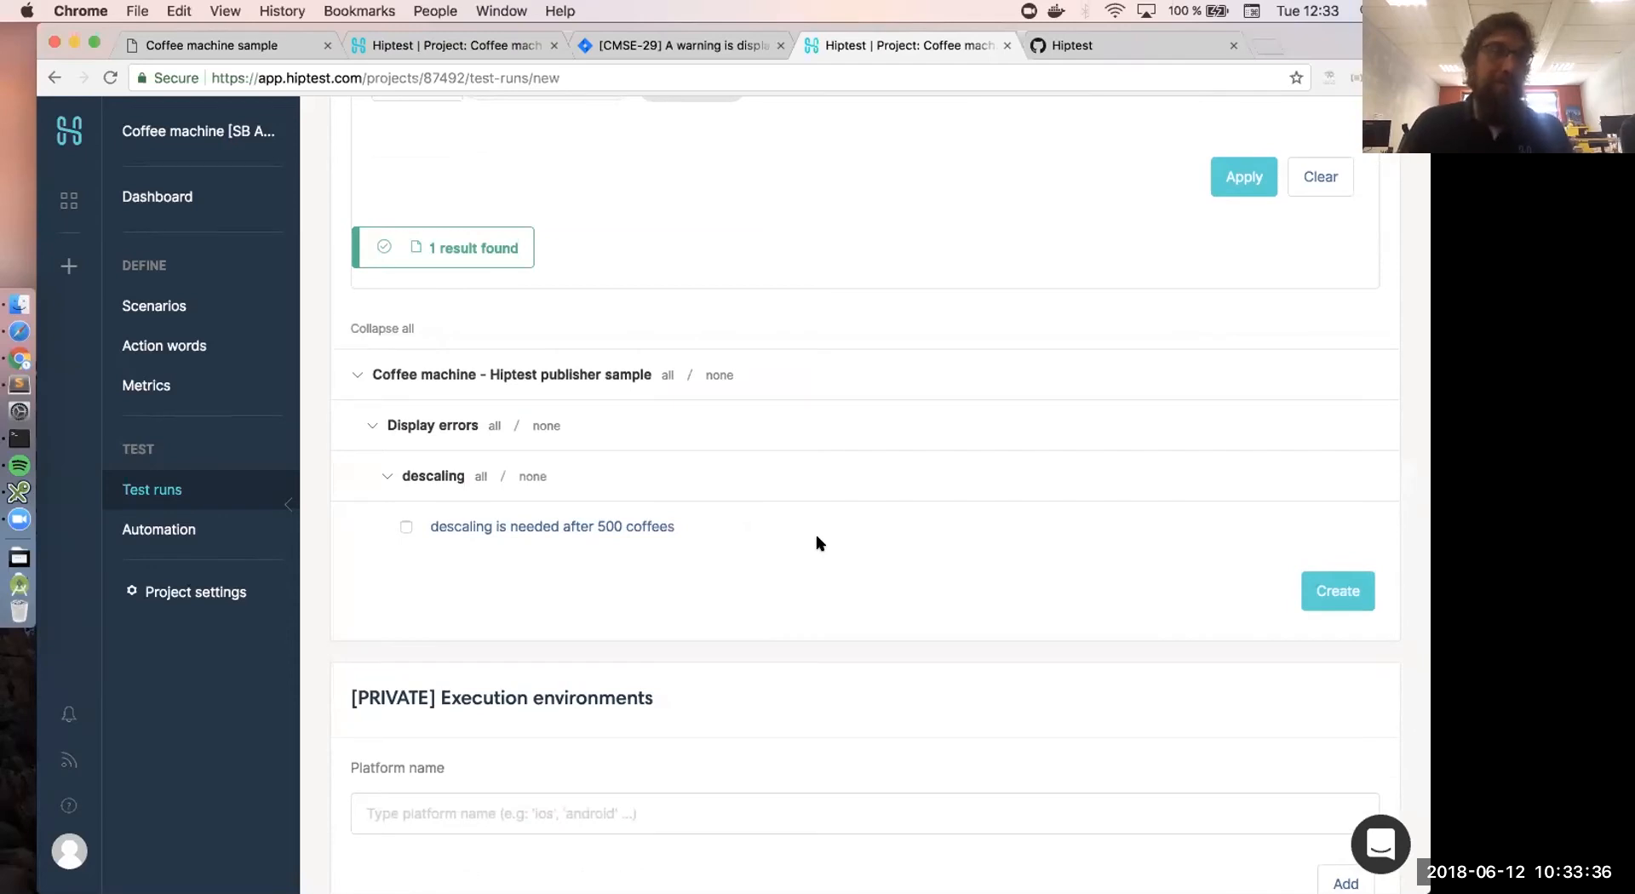
{"action": "left_click", "coordinate": [403, 526]}
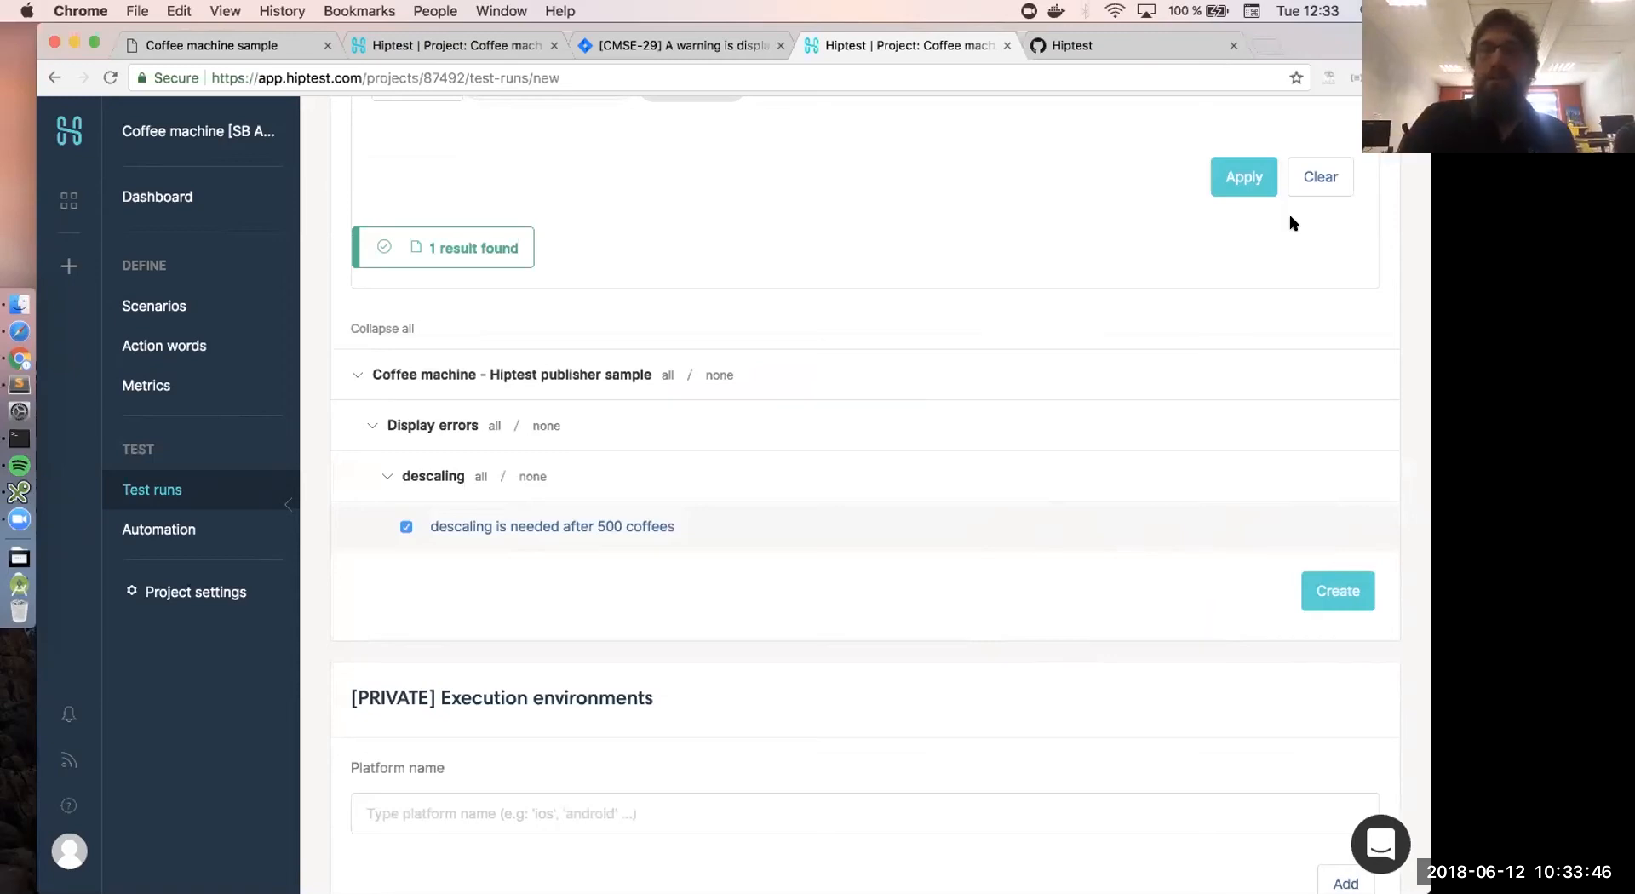
- Clear the tag filter and include all tests from the Can be configured folder in the run
{"action": "scroll", "coordinate": [1237, 233], "scroll_direction": "up", "scroll_amount": 3}
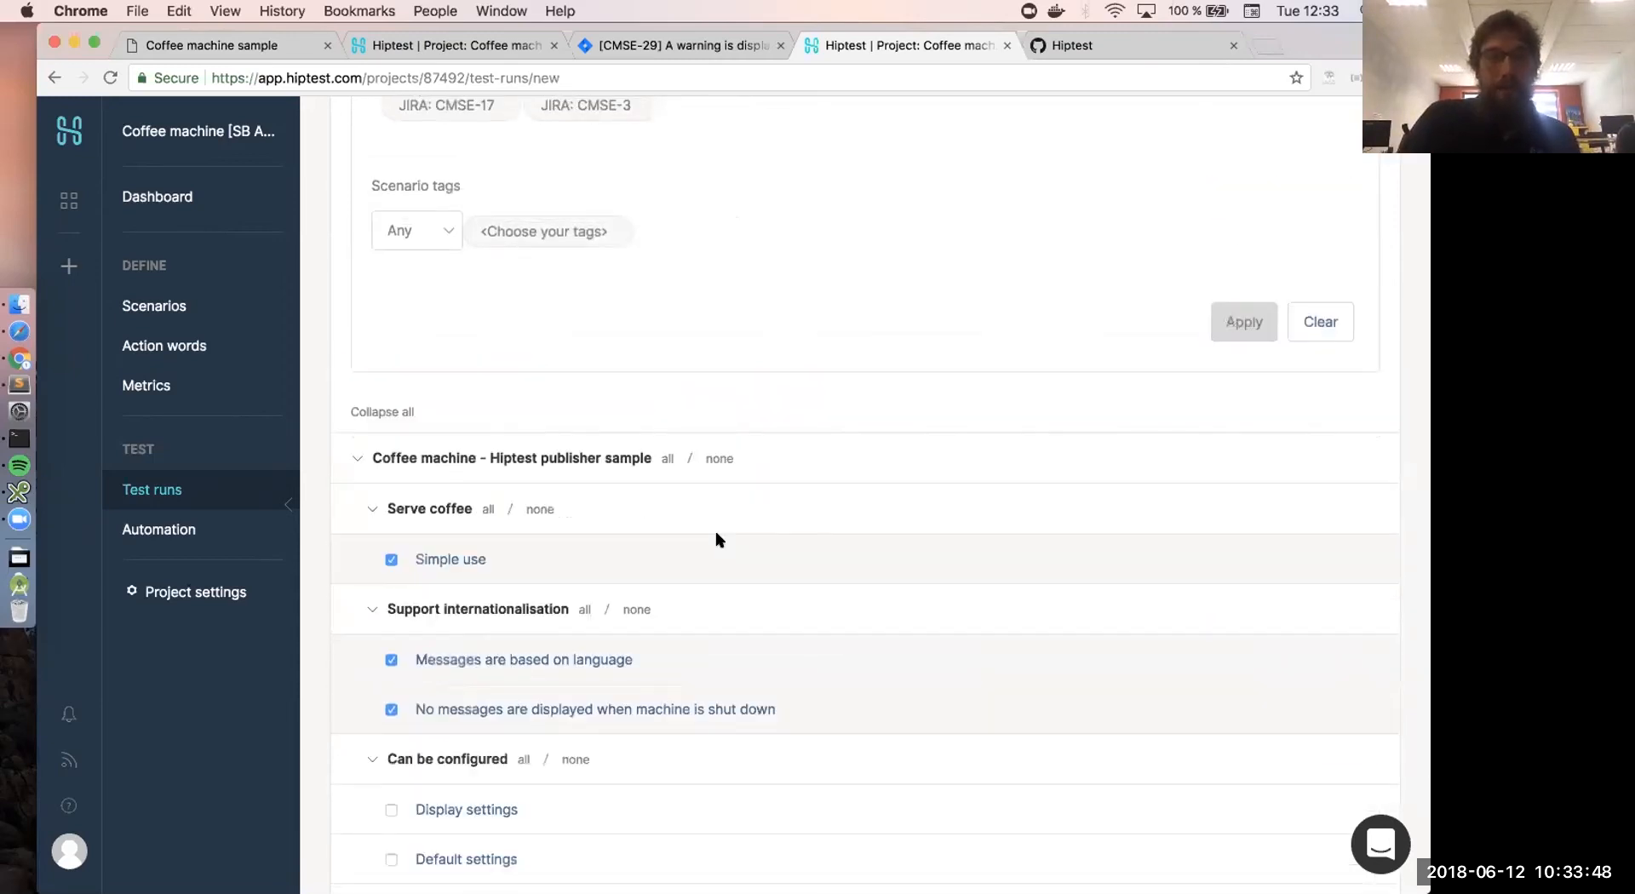
{"action": "scroll", "coordinate": [719, 540], "scroll_direction": "down", "scroll_amount": 5}
{"action": "scroll", "coordinate": [618, 254], "scroll_direction": "up", "scroll_amount": 1}
{"action": "scroll", "coordinate": [618, 254], "scroll_direction": "down", "scroll_amount": 8}
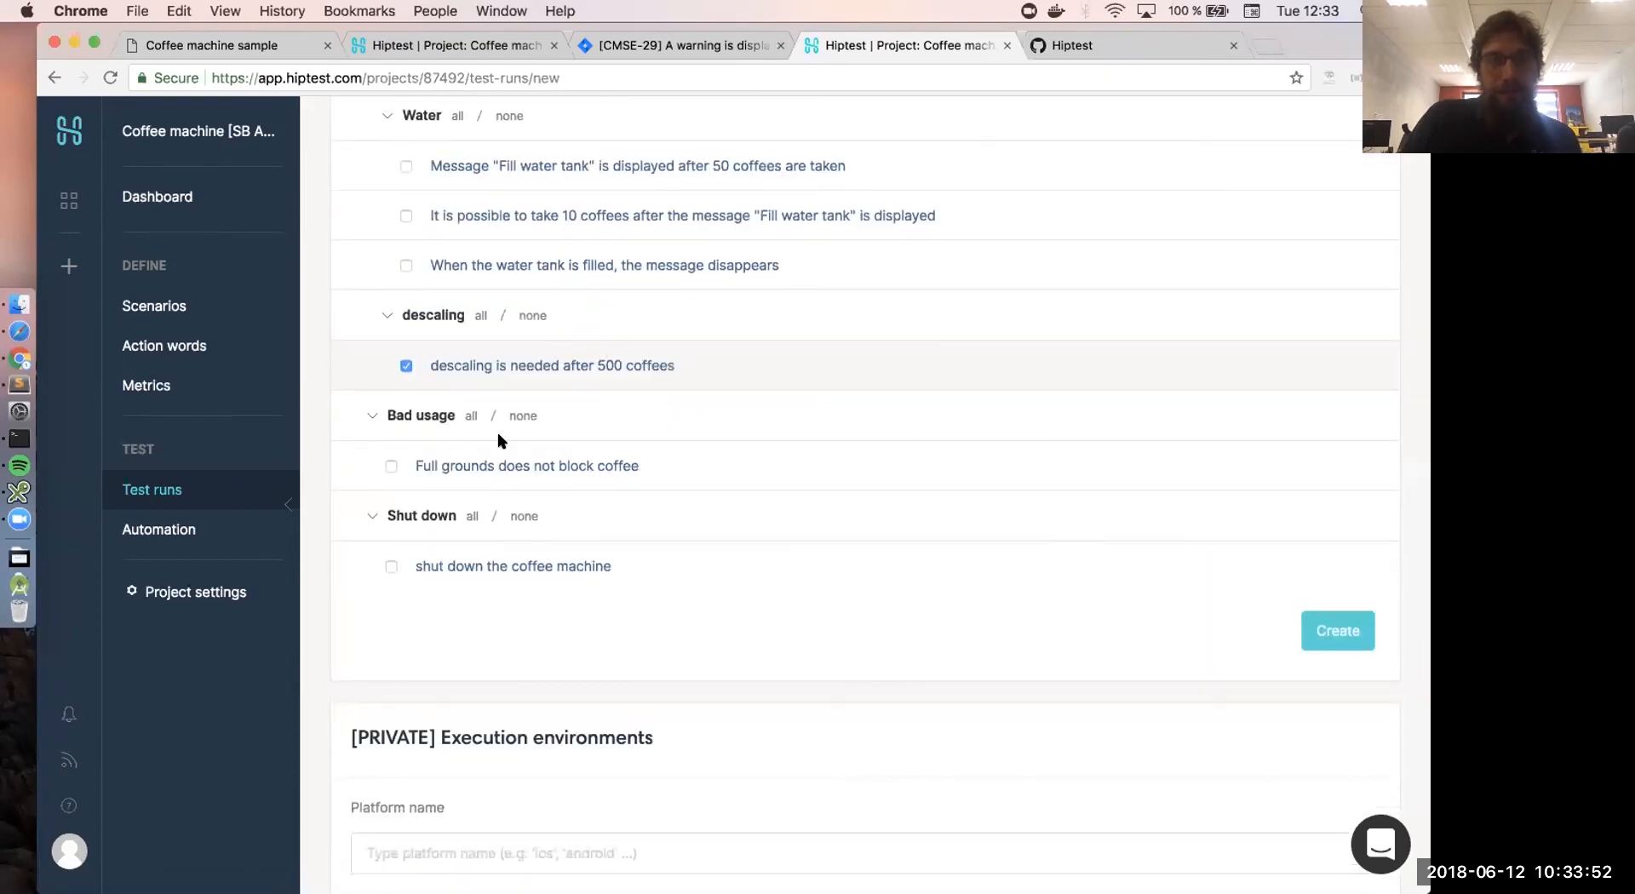
{"action": "scroll", "coordinate": [503, 434], "scroll_direction": "up", "scroll_amount": 5}
{"action": "scroll", "coordinate": [530, 417], "scroll_direction": "up", "scroll_amount": 4}
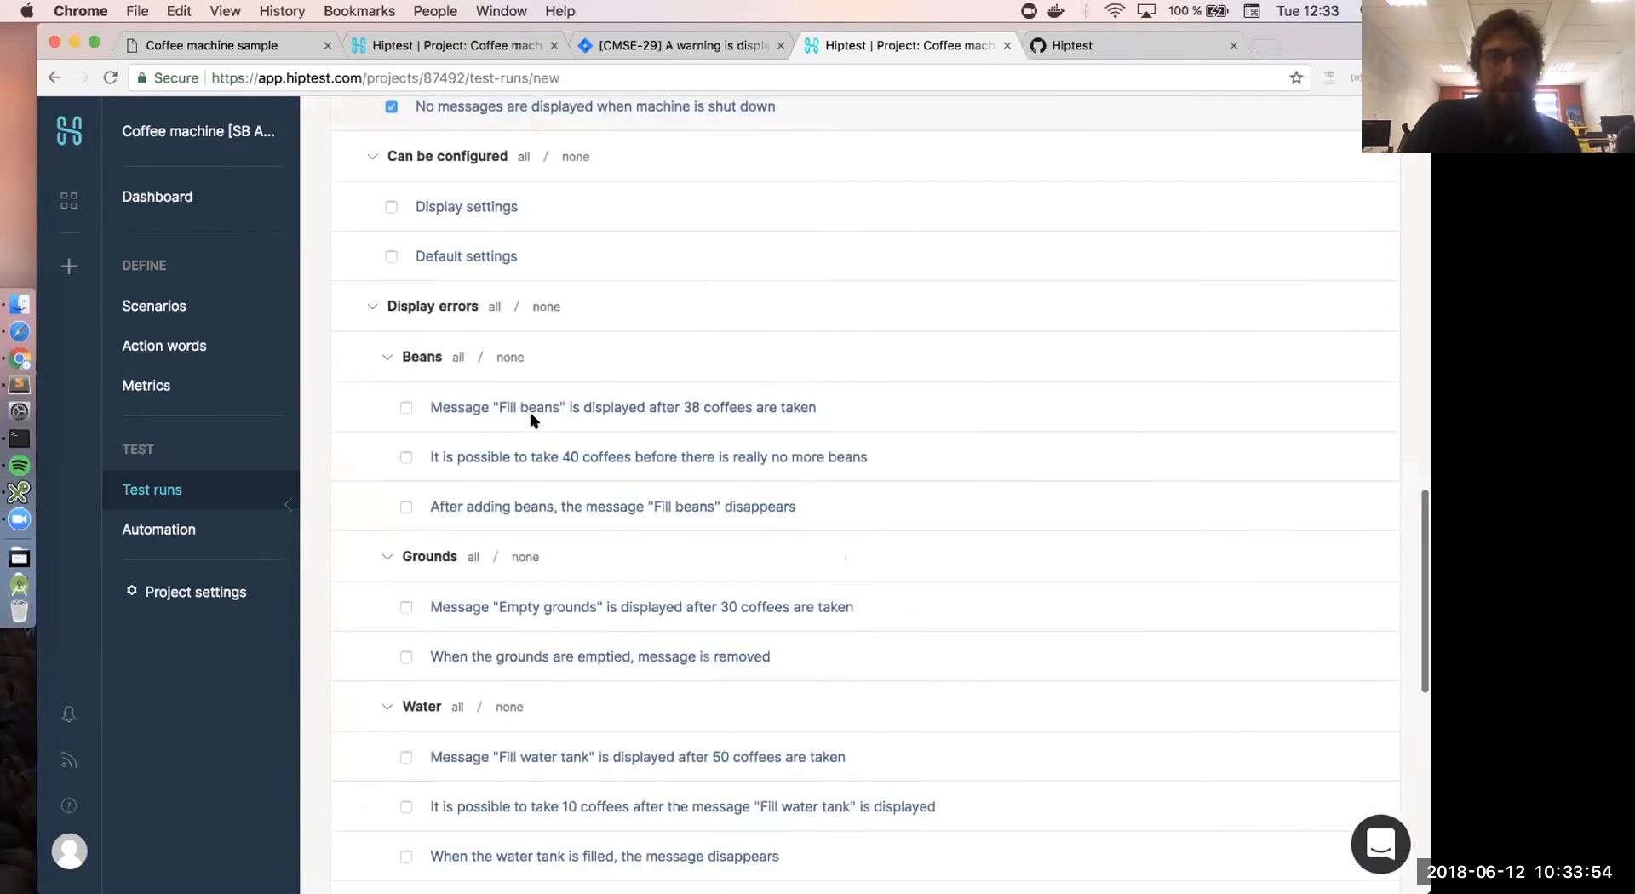
{"action": "left_click", "coordinate": [522, 285]}
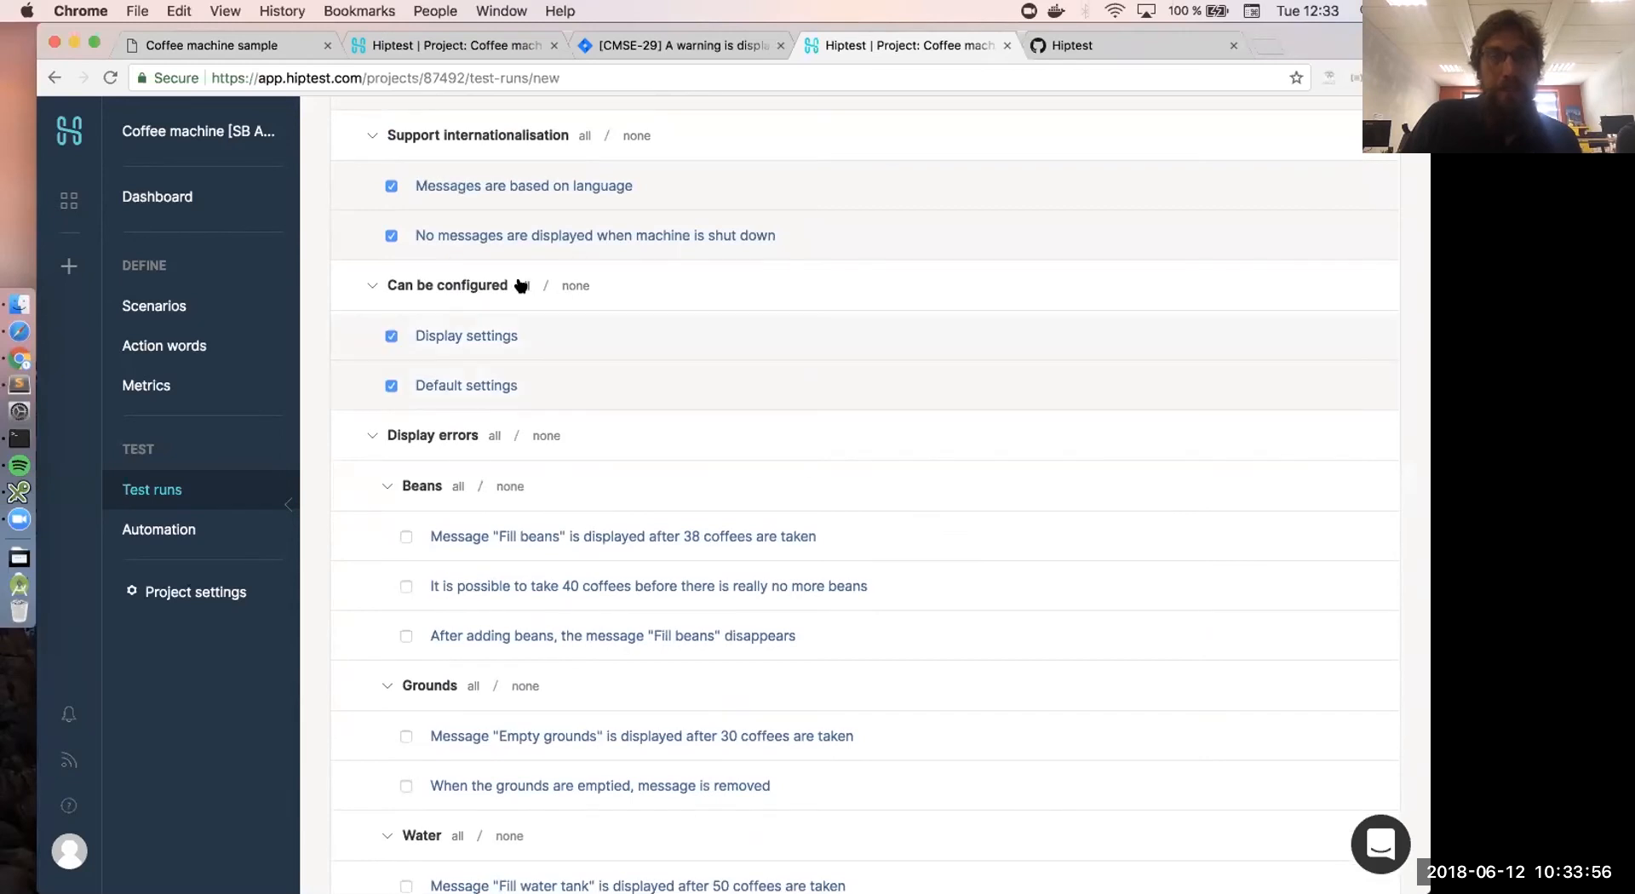
{"action": "scroll", "coordinate": [736, 366], "scroll_direction": "up", "scroll_amount": 5}
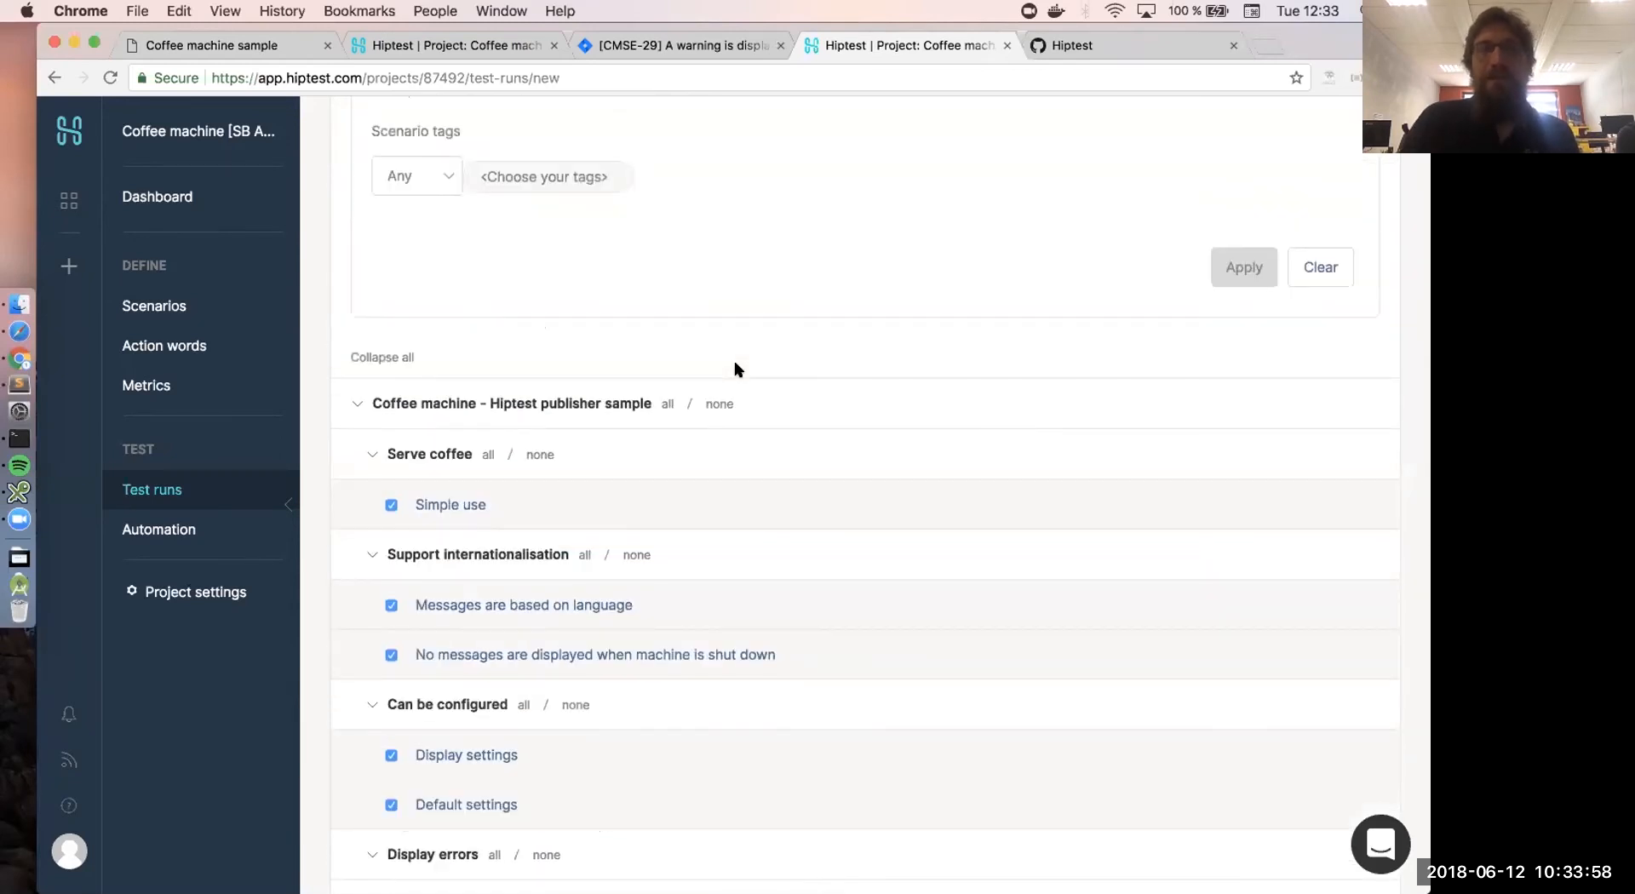
{"action": "scroll", "coordinate": [734, 366], "scroll_direction": "up", "scroll_amount": 3}
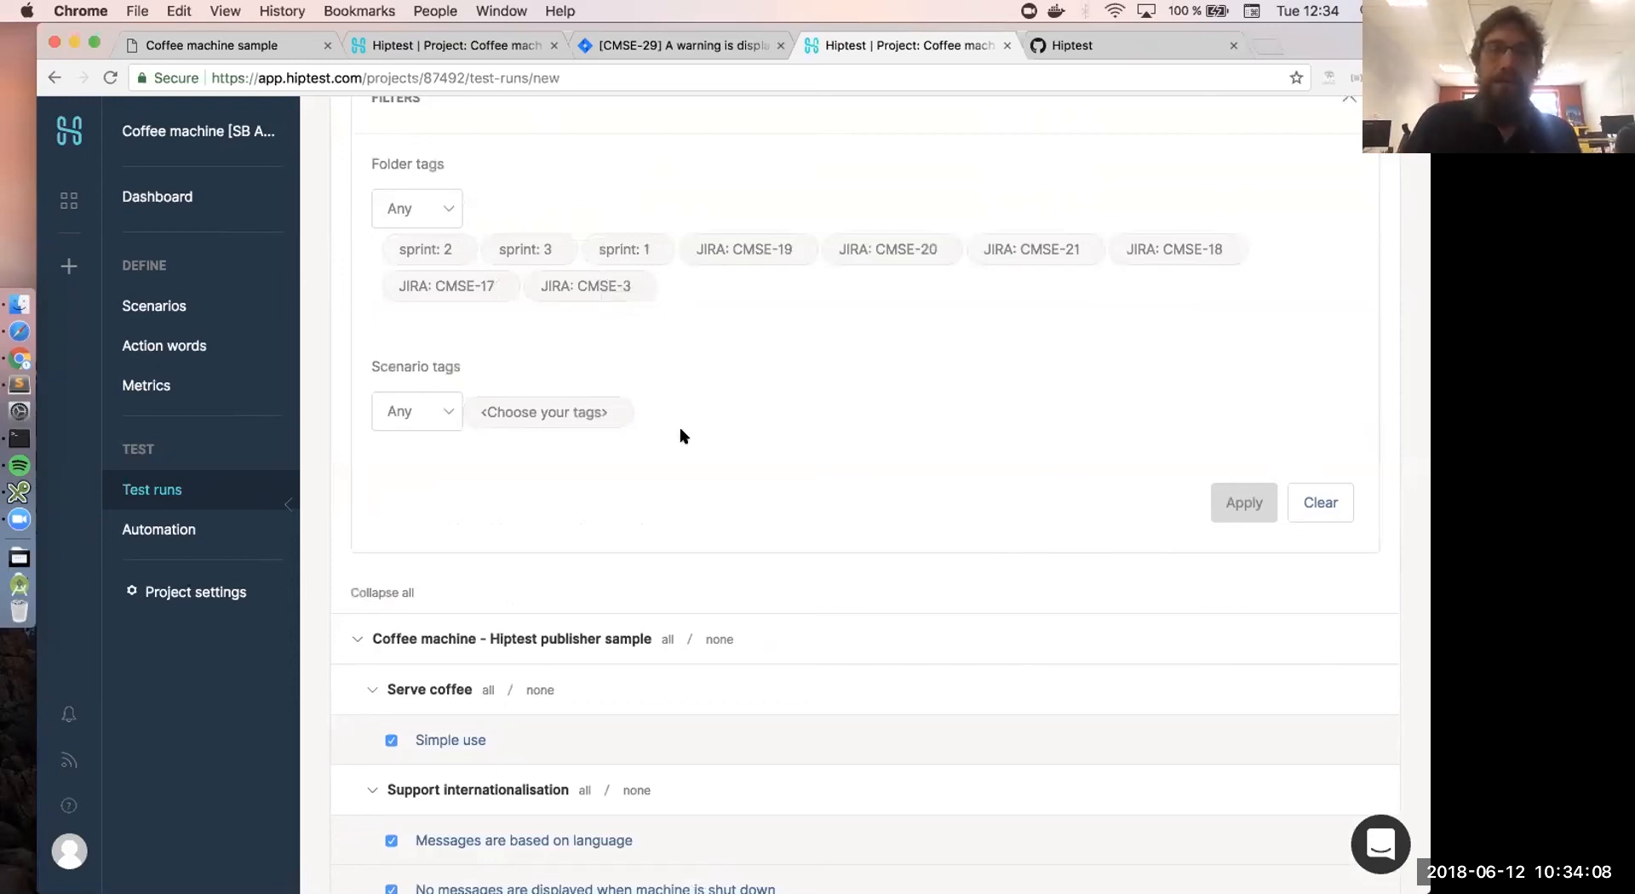
{"action": "scroll", "coordinate": [766, 503], "scroll_direction": "down", "scroll_amount": 20}
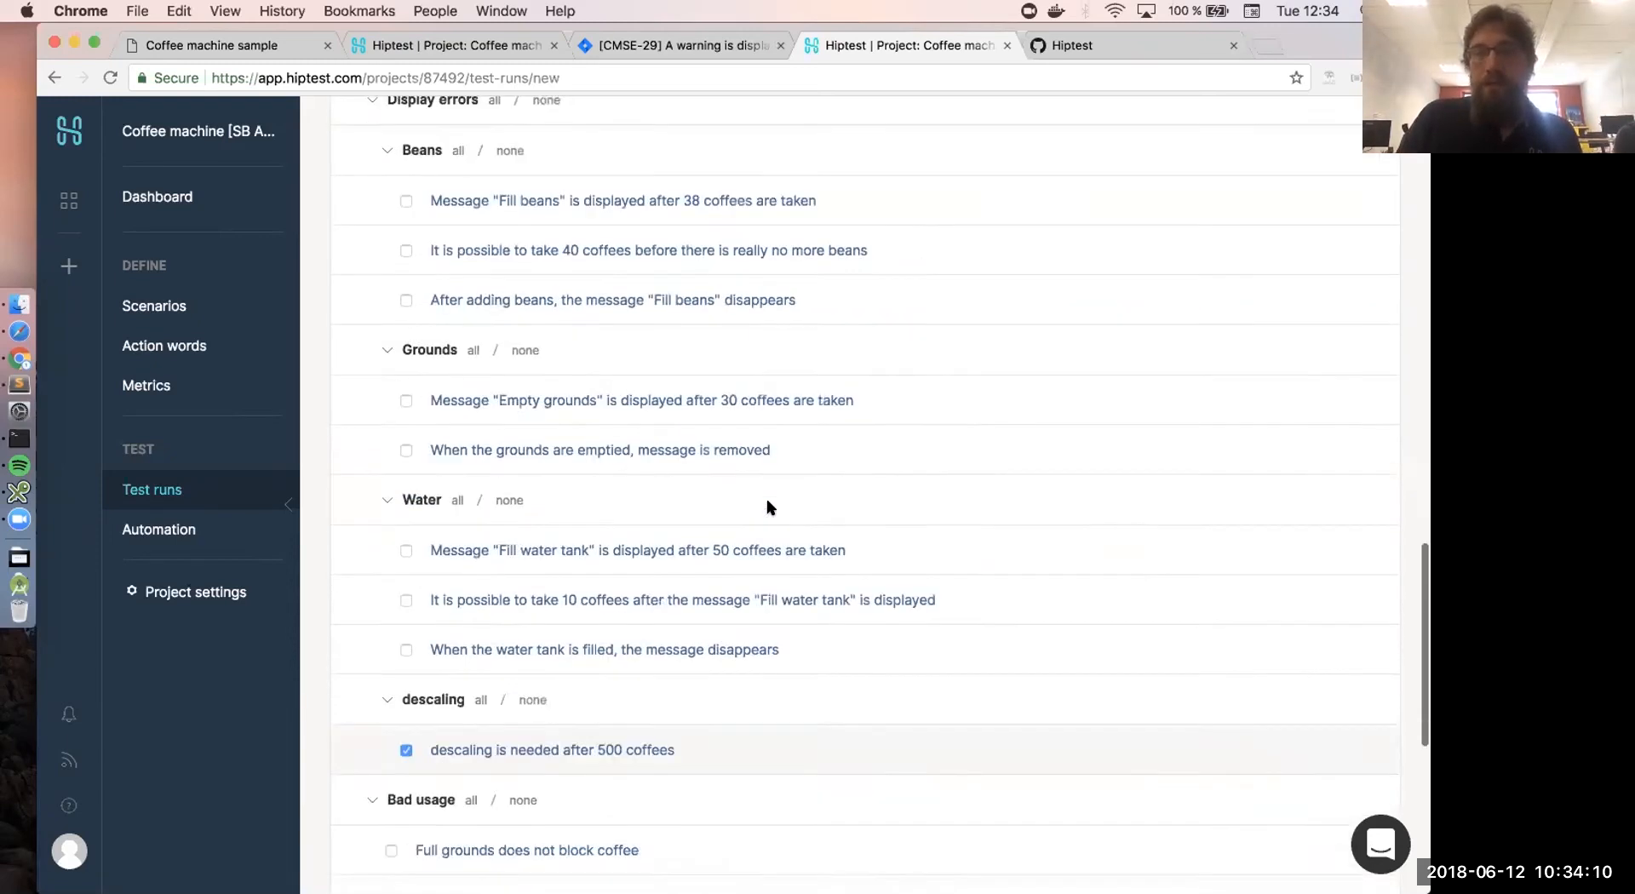
- Create the test run from the selected tests and open the Sprint 4 run
{"action": "left_click", "coordinate": [1319, 449]}
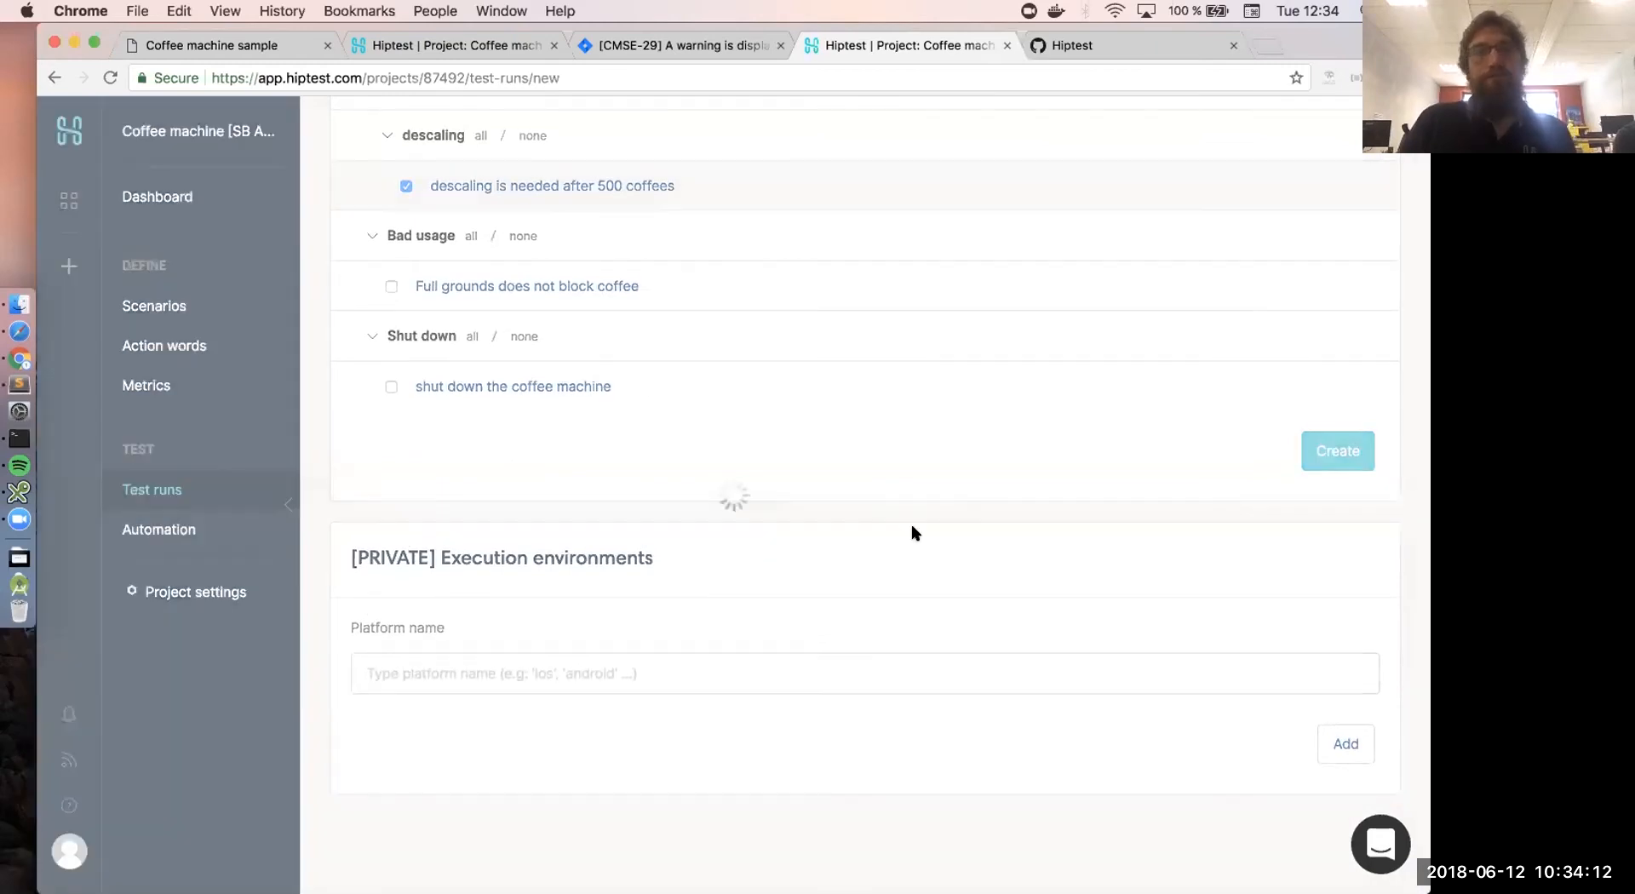
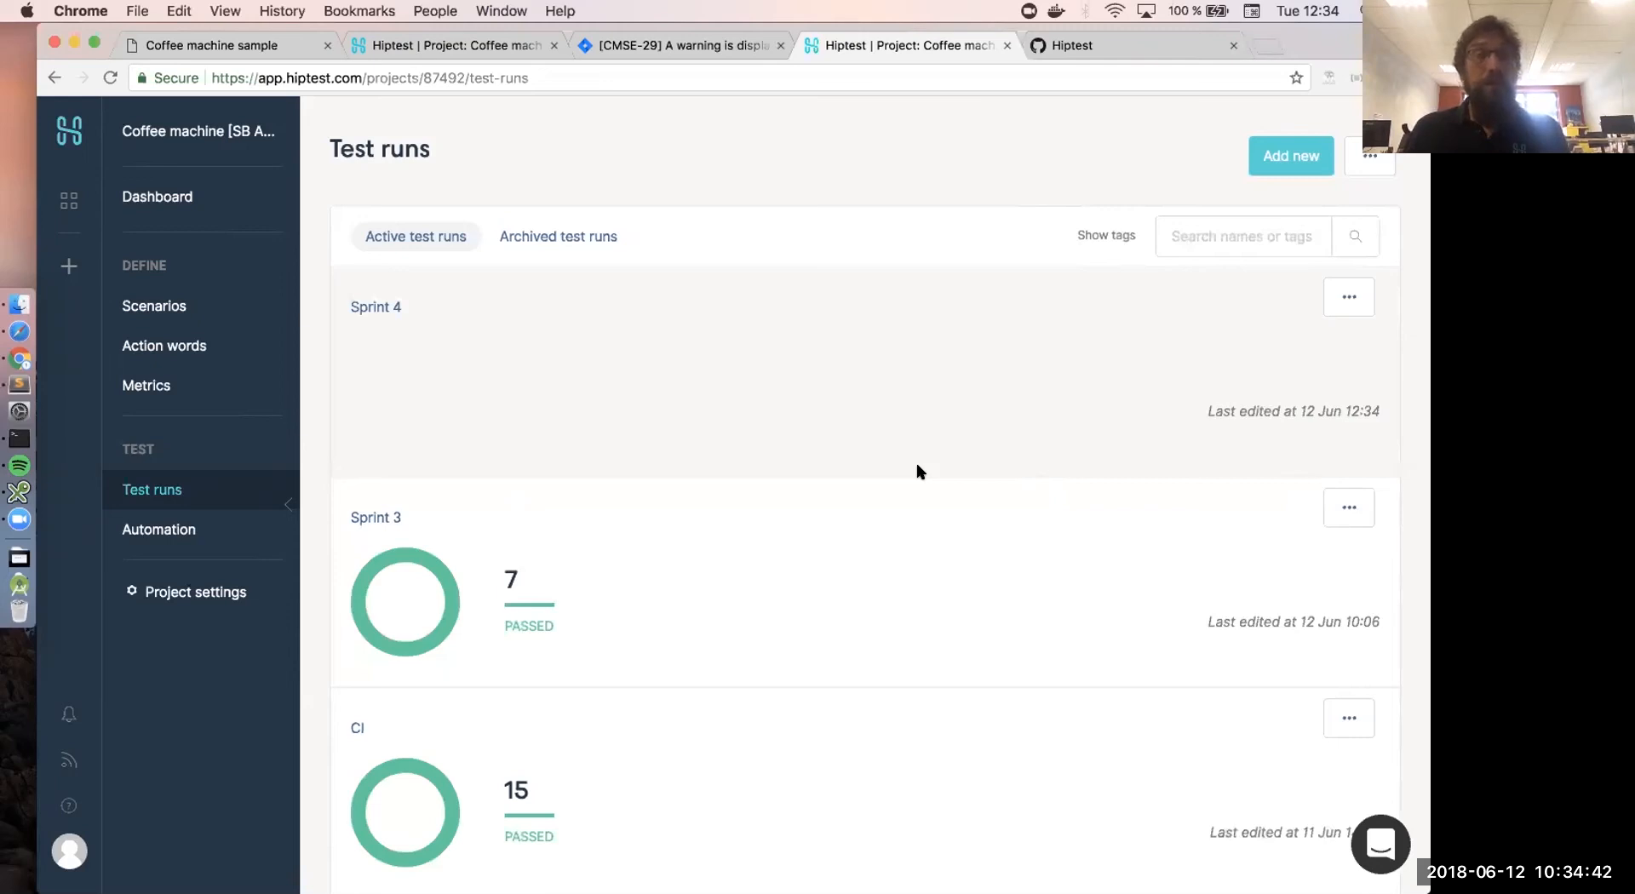
{"action": "left_click", "coordinate": [394, 305]}
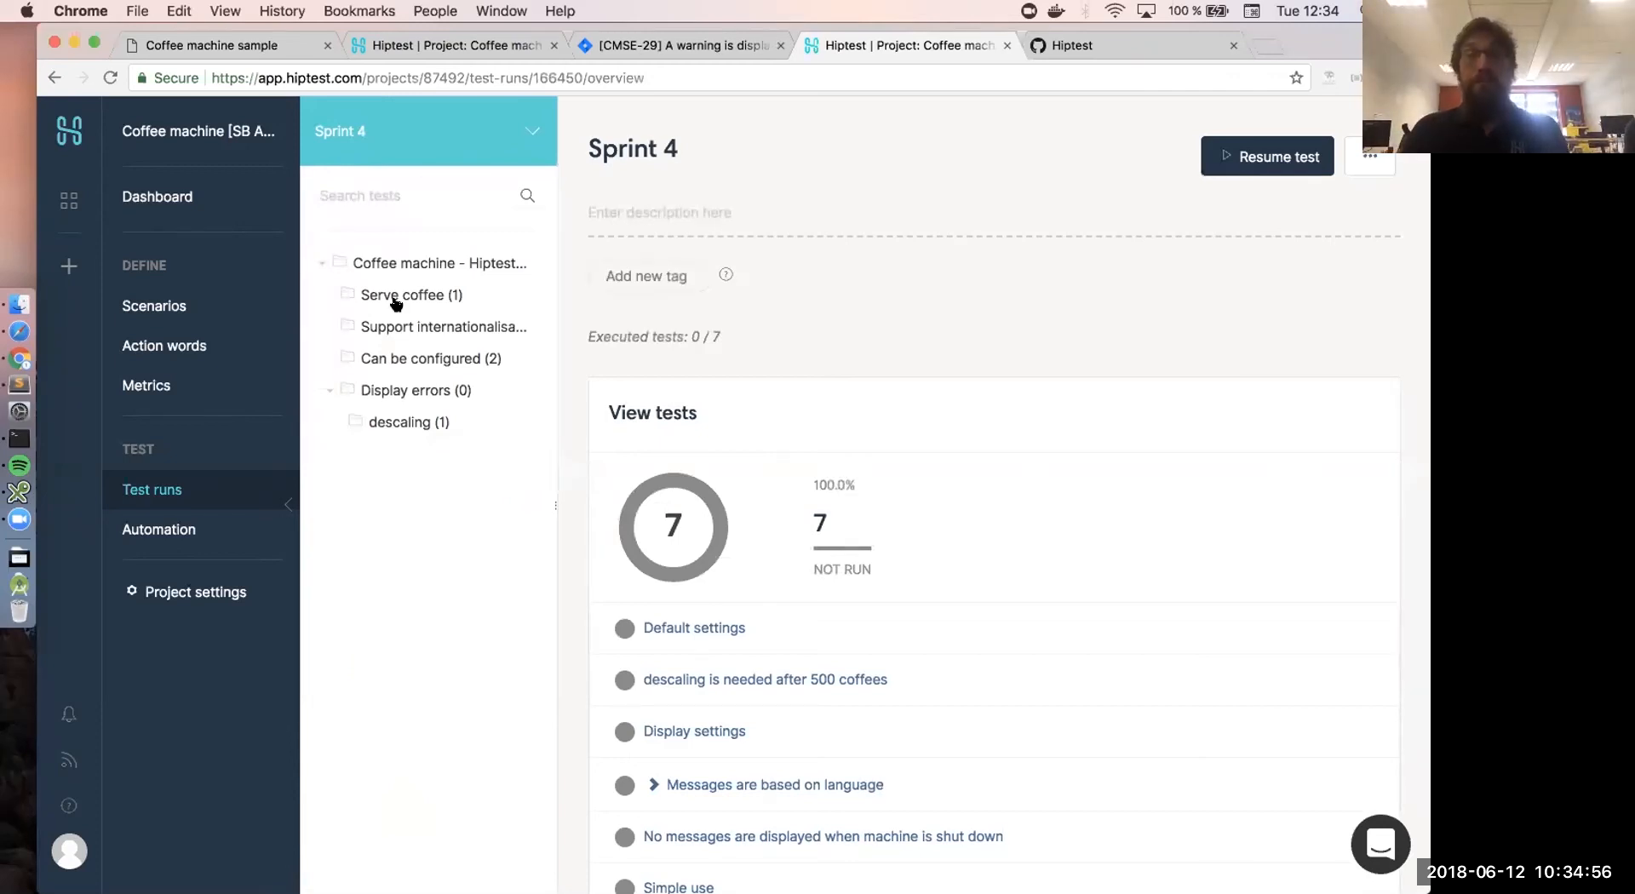
- Assign all tests in the Serve coffee folder to the first listed team member
{"action": "left_click", "coordinate": [416, 296]}
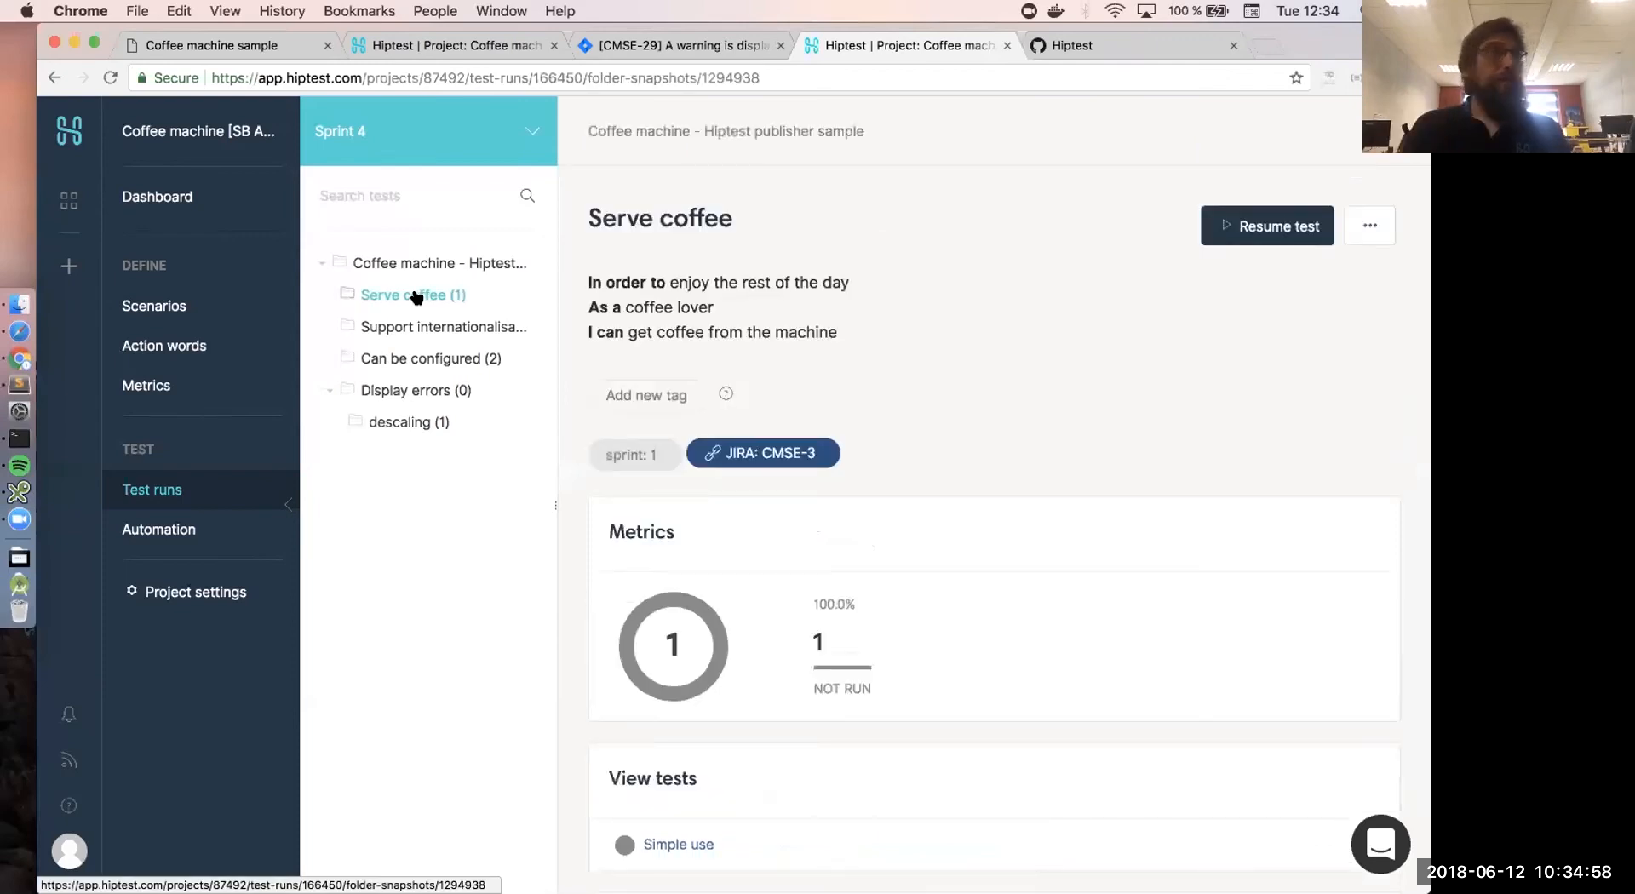
{"action": "scroll", "coordinate": [951, 457], "scroll_direction": "down", "scroll_amount": 1}
{"action": "scroll", "coordinate": [950, 457], "scroll_direction": "down", "scroll_amount": 3}
{"action": "left_click", "coordinate": [696, 771]}
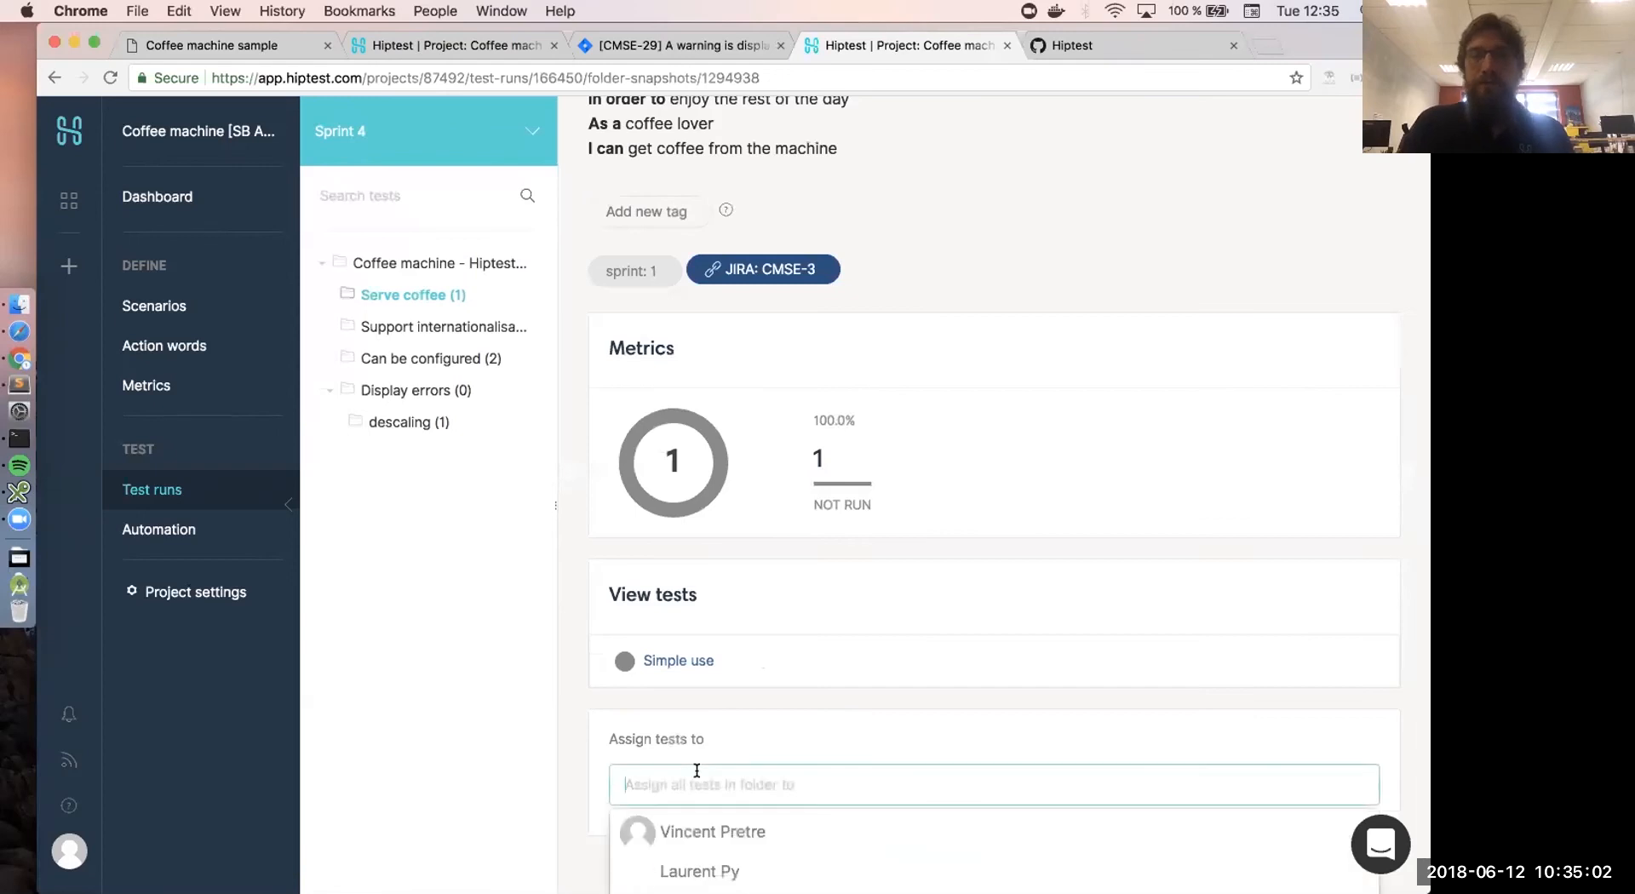
{"action": "left_click", "coordinate": [705, 779]}
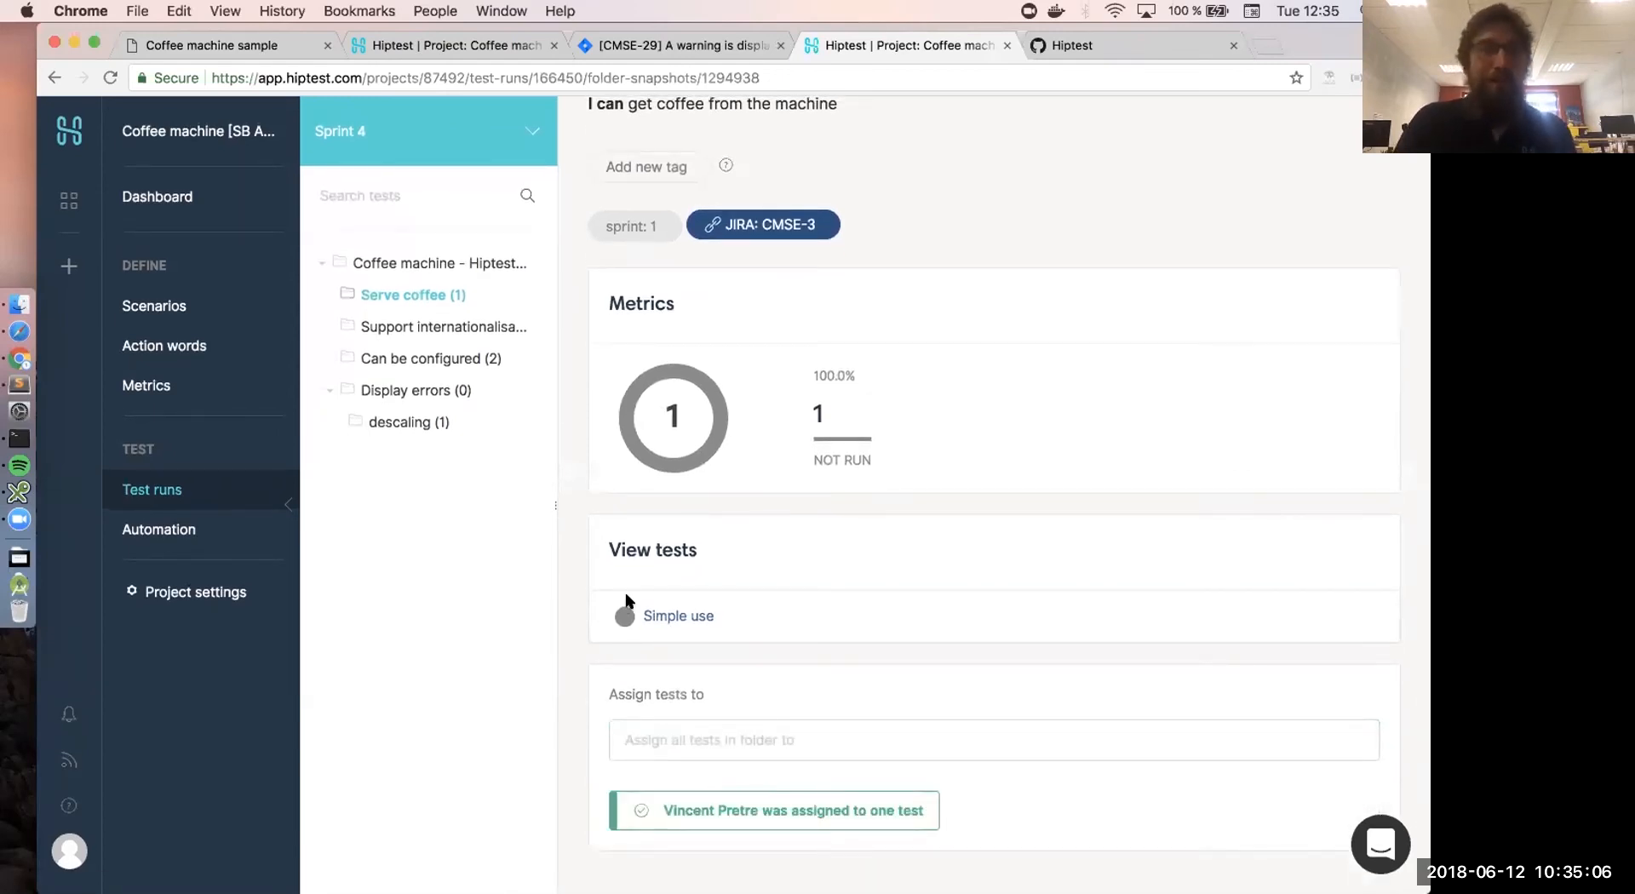
- Assign all tests in the Support internationalisation folder to the third listed team member
{"action": "left_click", "coordinate": [435, 331]}
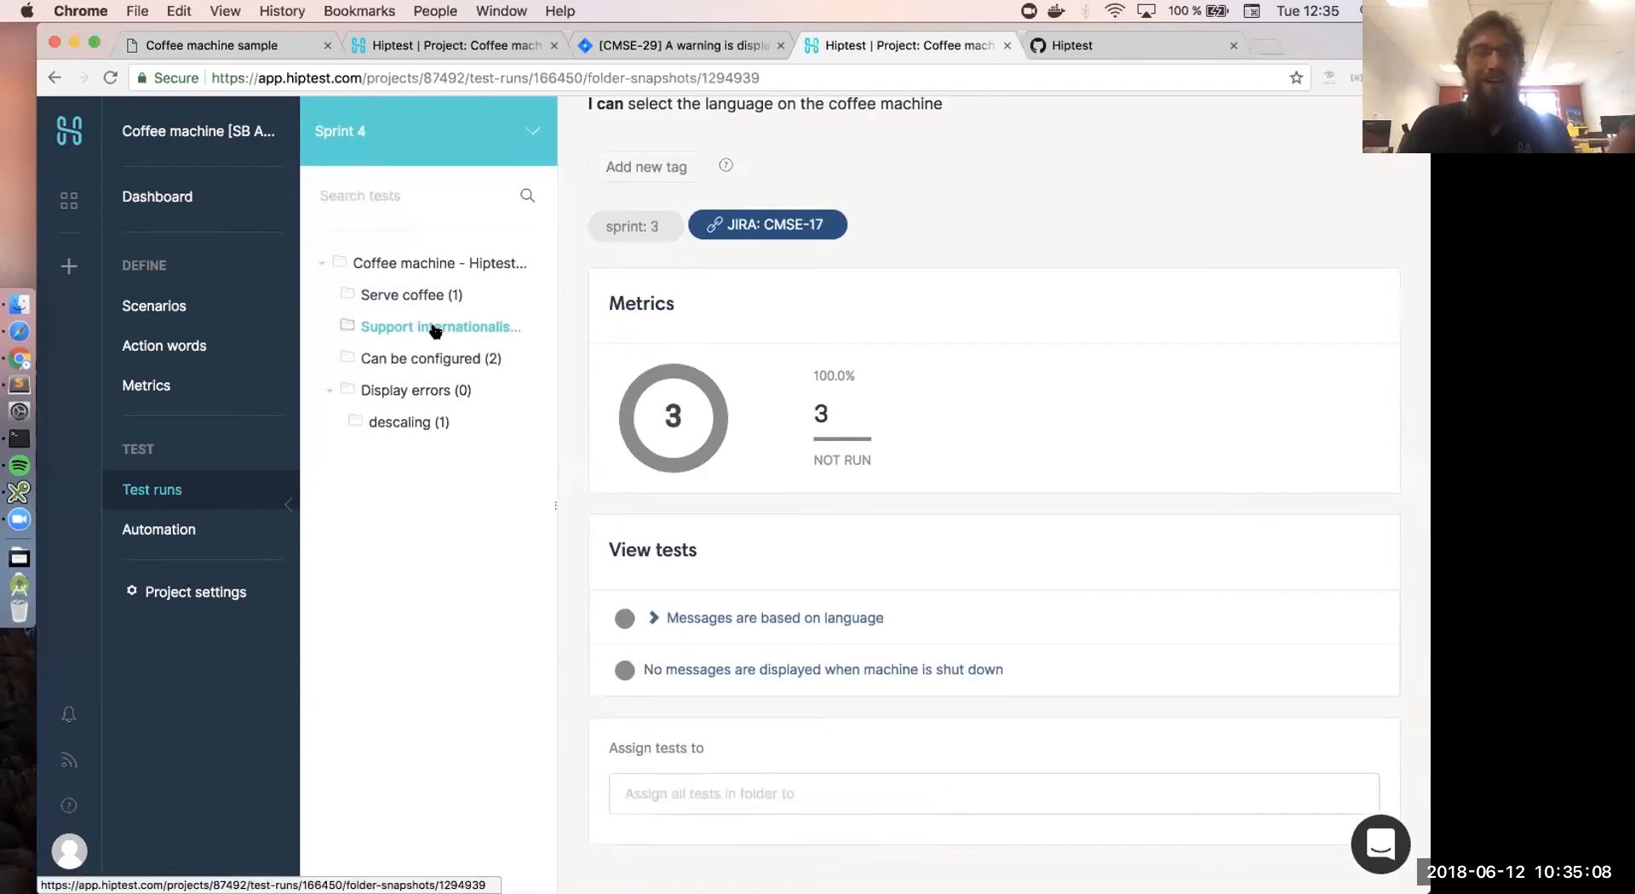
{"action": "left_click", "coordinate": [698, 804]}
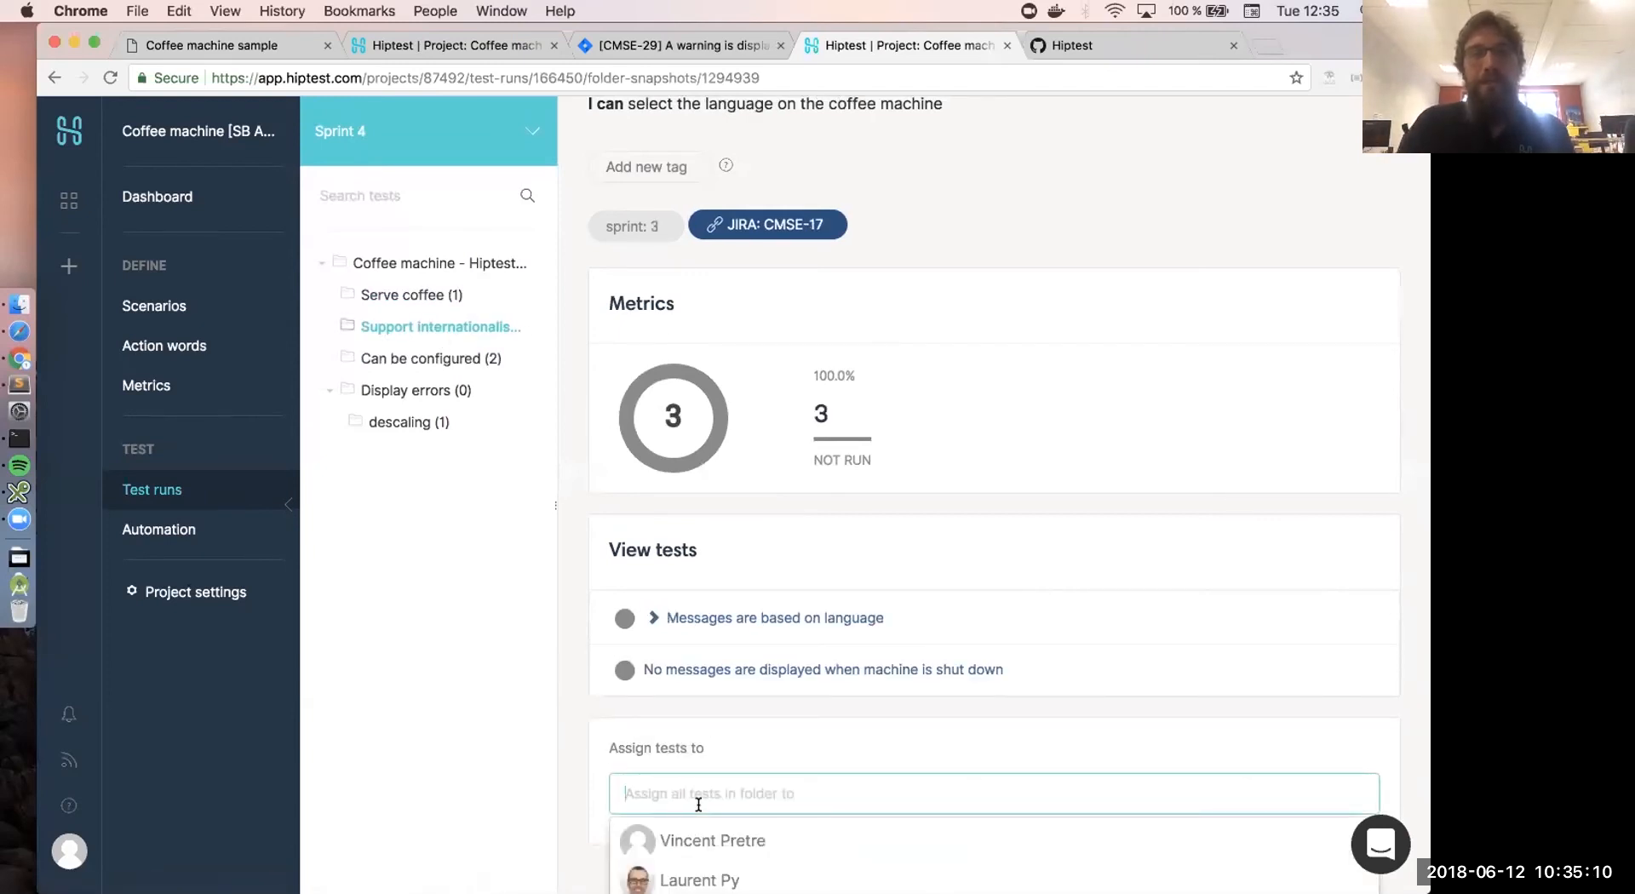
{"action": "scroll", "coordinate": [703, 807], "scroll_direction": "down", "scroll_amount": 1}
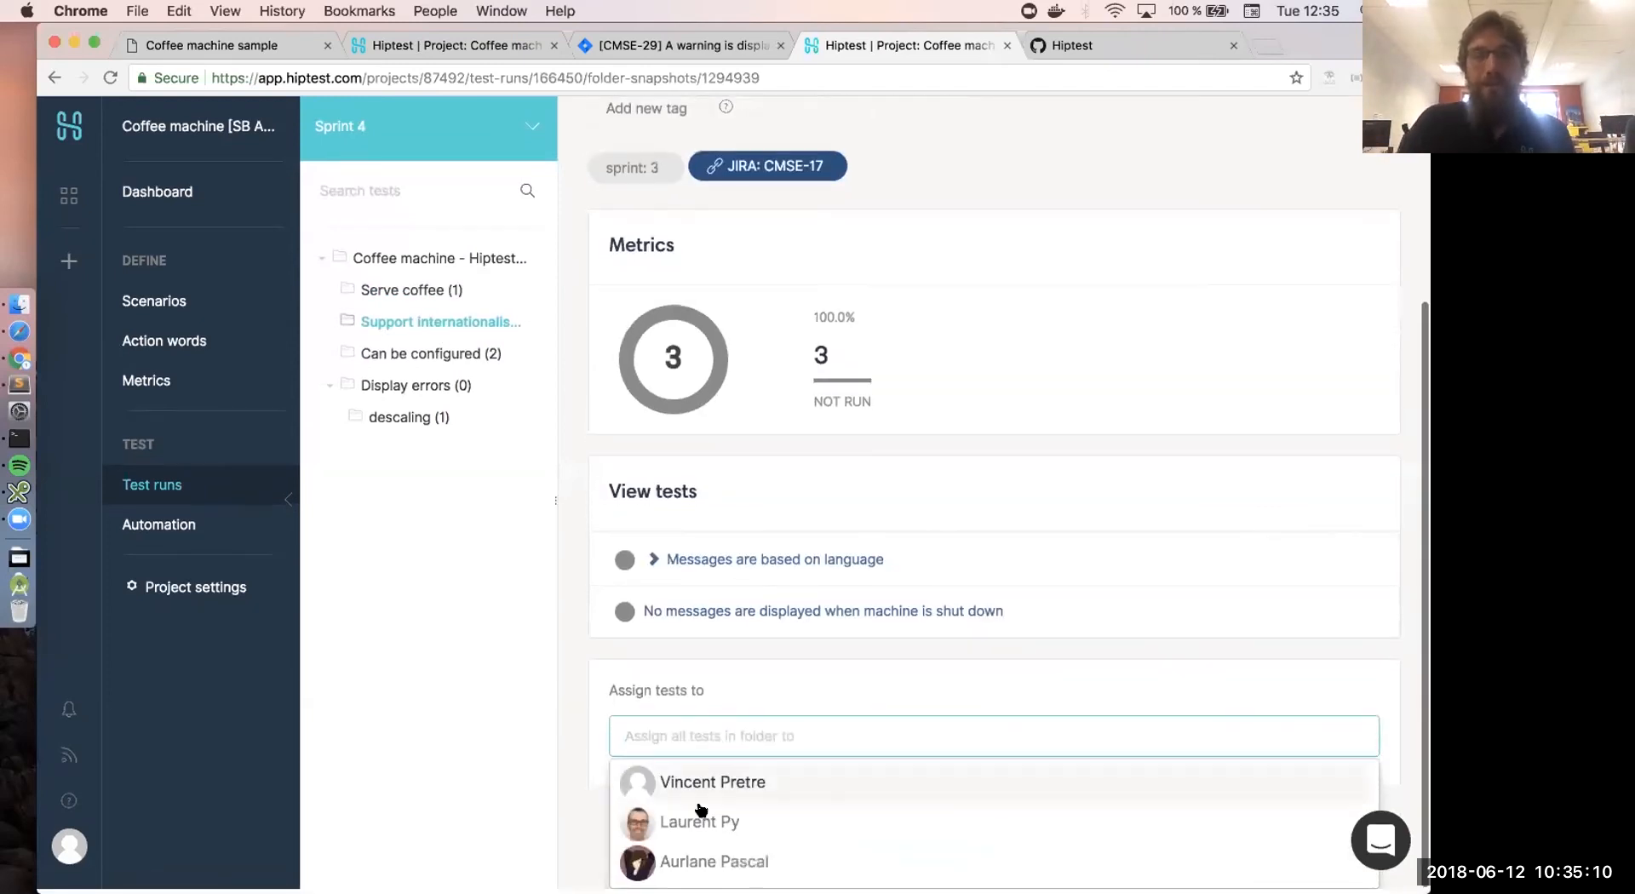
{"action": "left_click", "coordinate": [773, 864]}
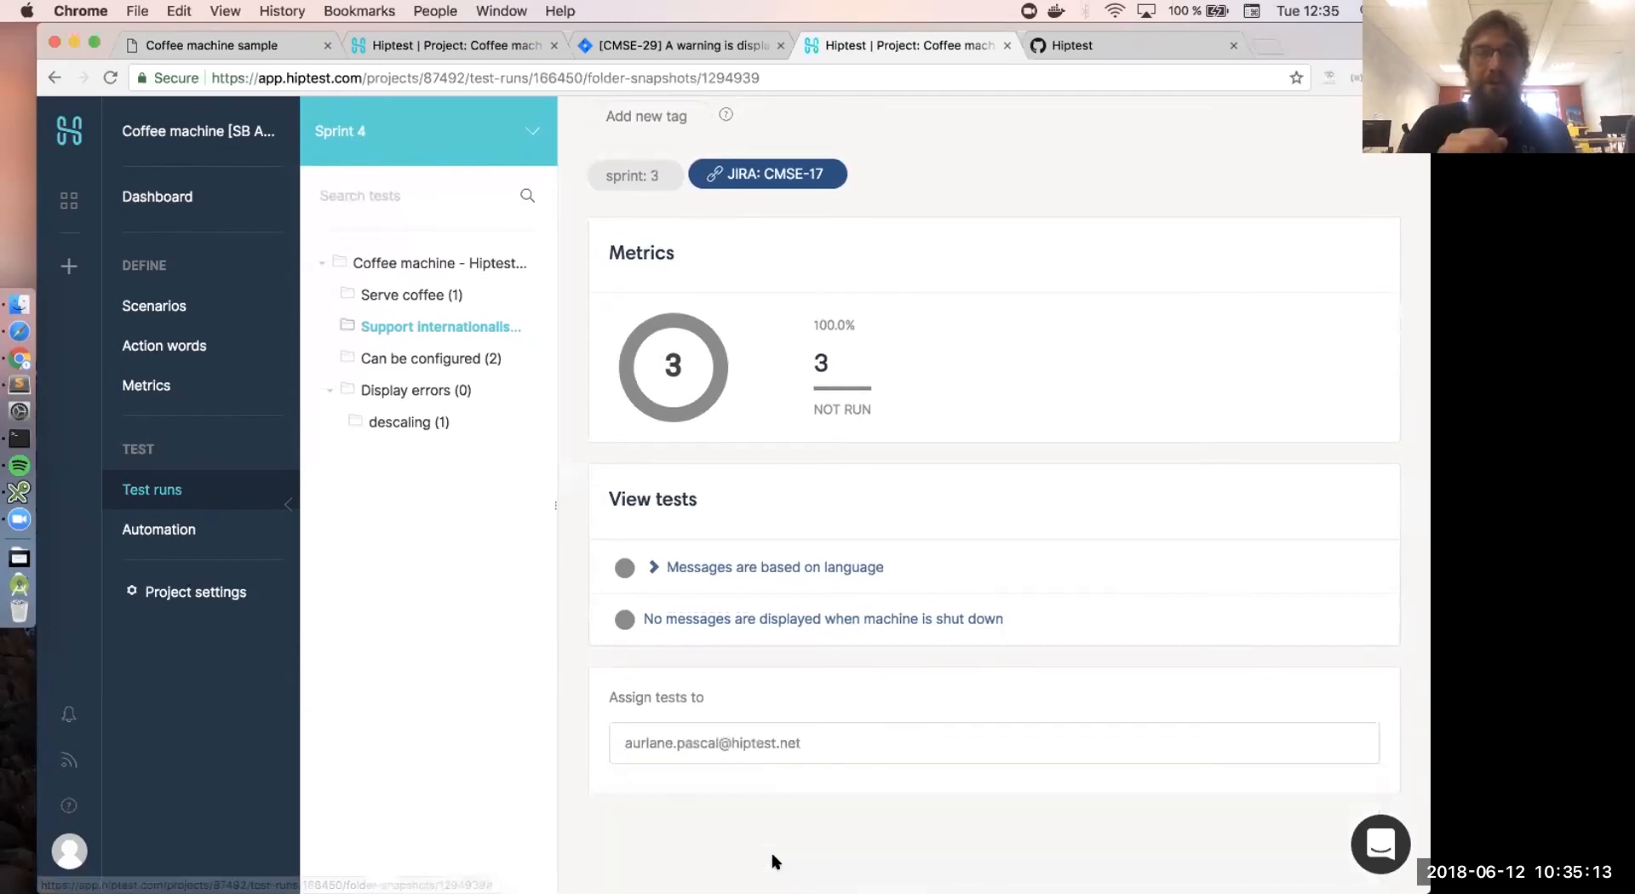
- Assign all tests in the Can be configured folder to the second listed team member
{"action": "left_click", "coordinate": [440, 360]}
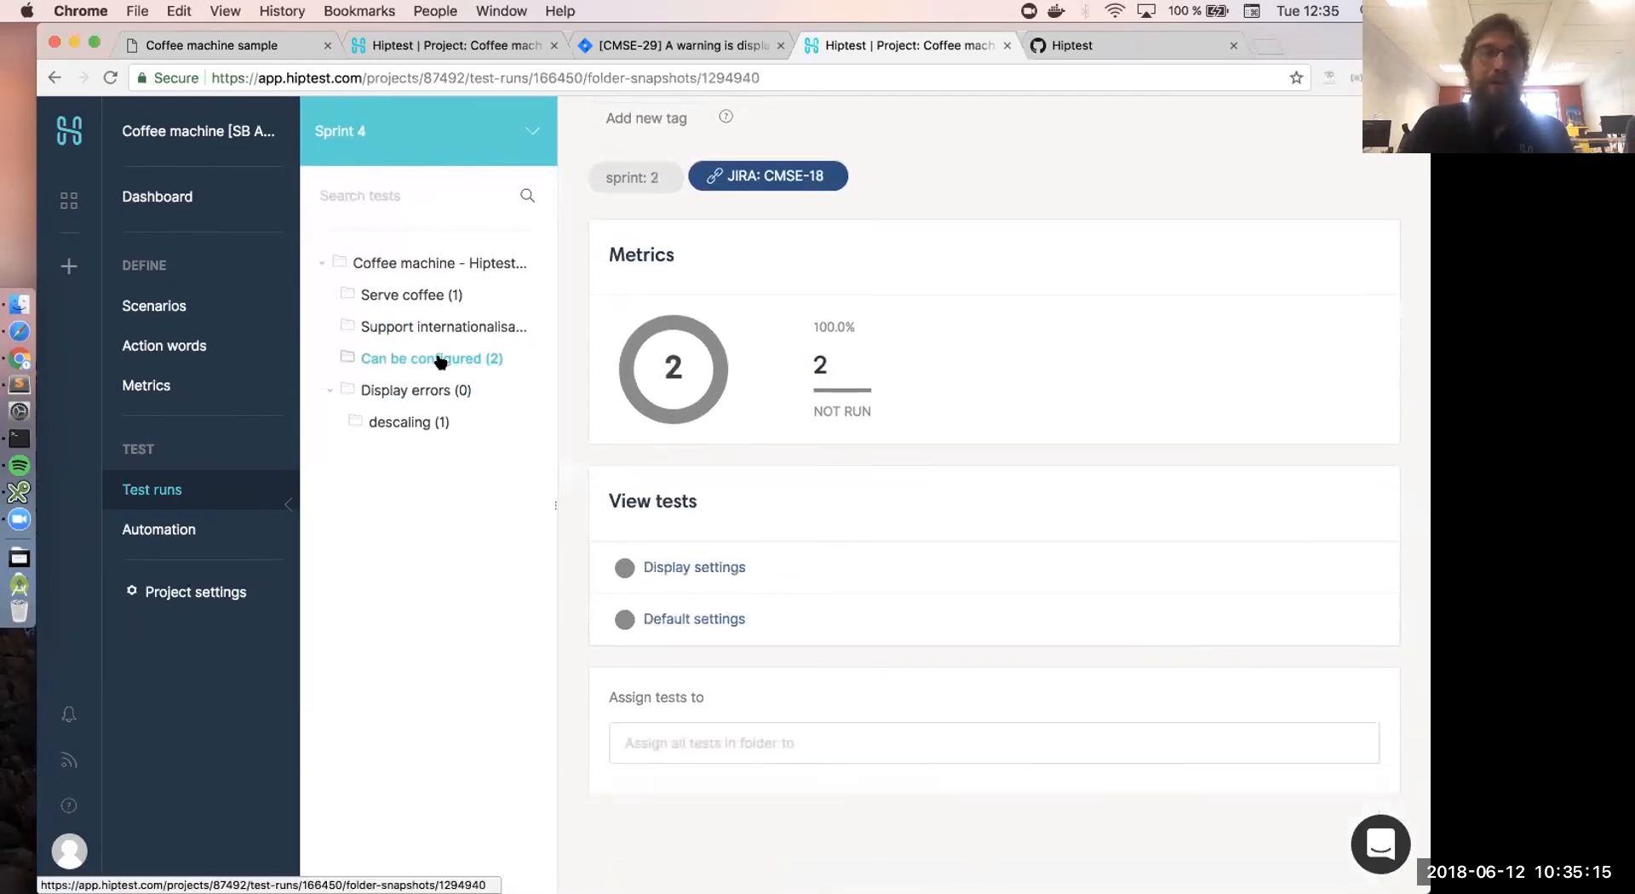
{"action": "left_click", "coordinate": [710, 741]}
{"action": "left_click", "coordinate": [708, 823]}
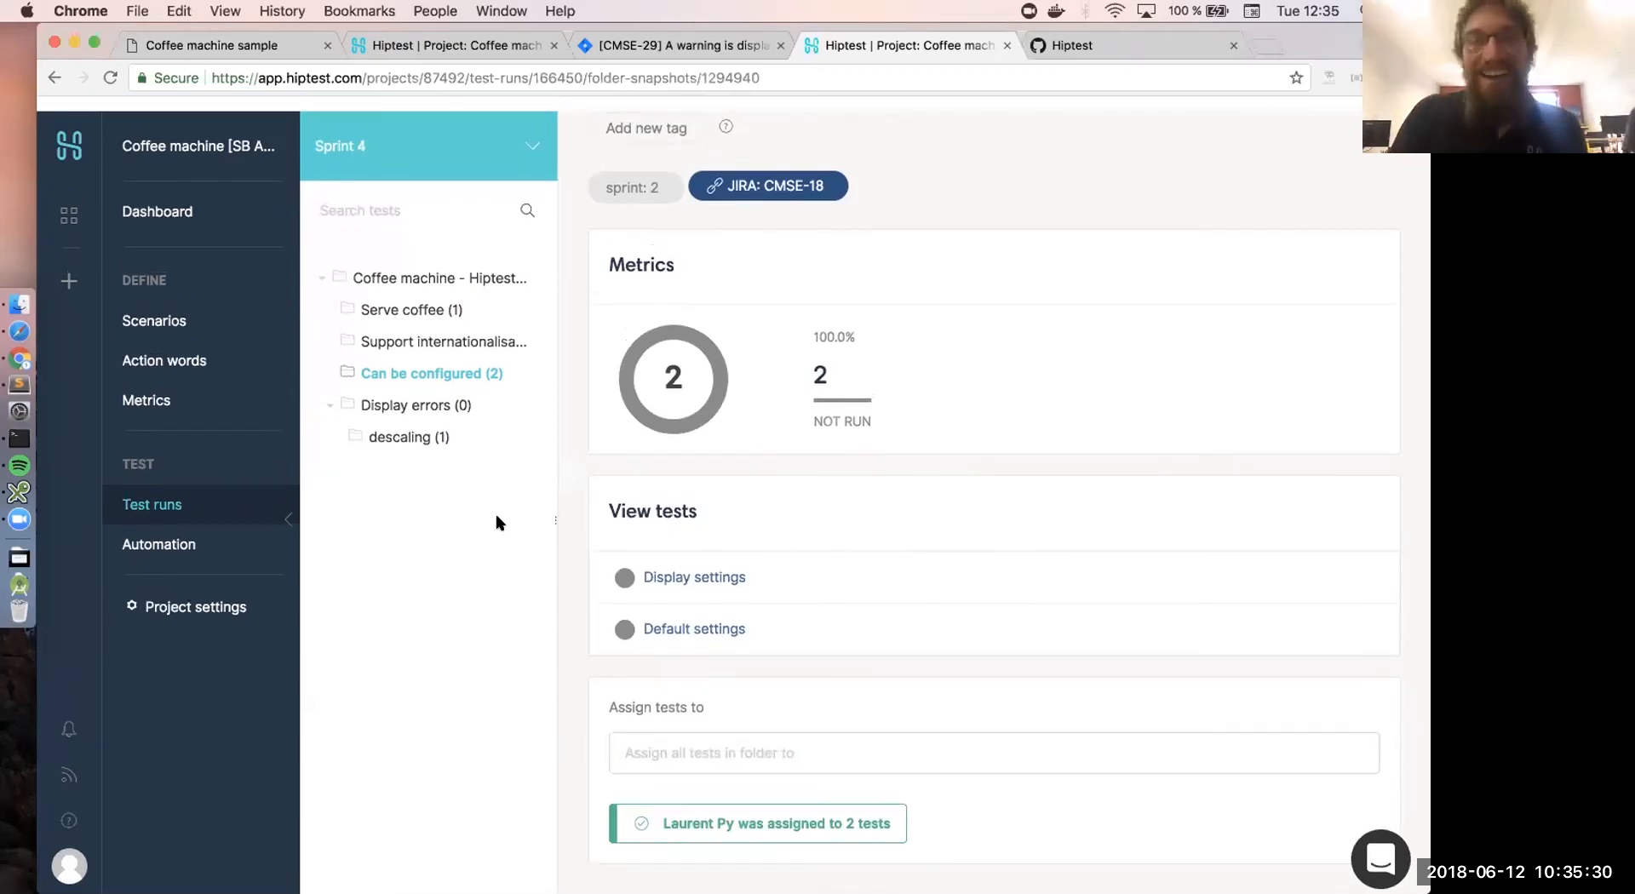
- Start executing the run's tests from the root Coffee machine folder and set the Simple use test to Passed
{"action": "scroll", "coordinate": [665, 351], "scroll_direction": "up", "scroll_amount": 3}
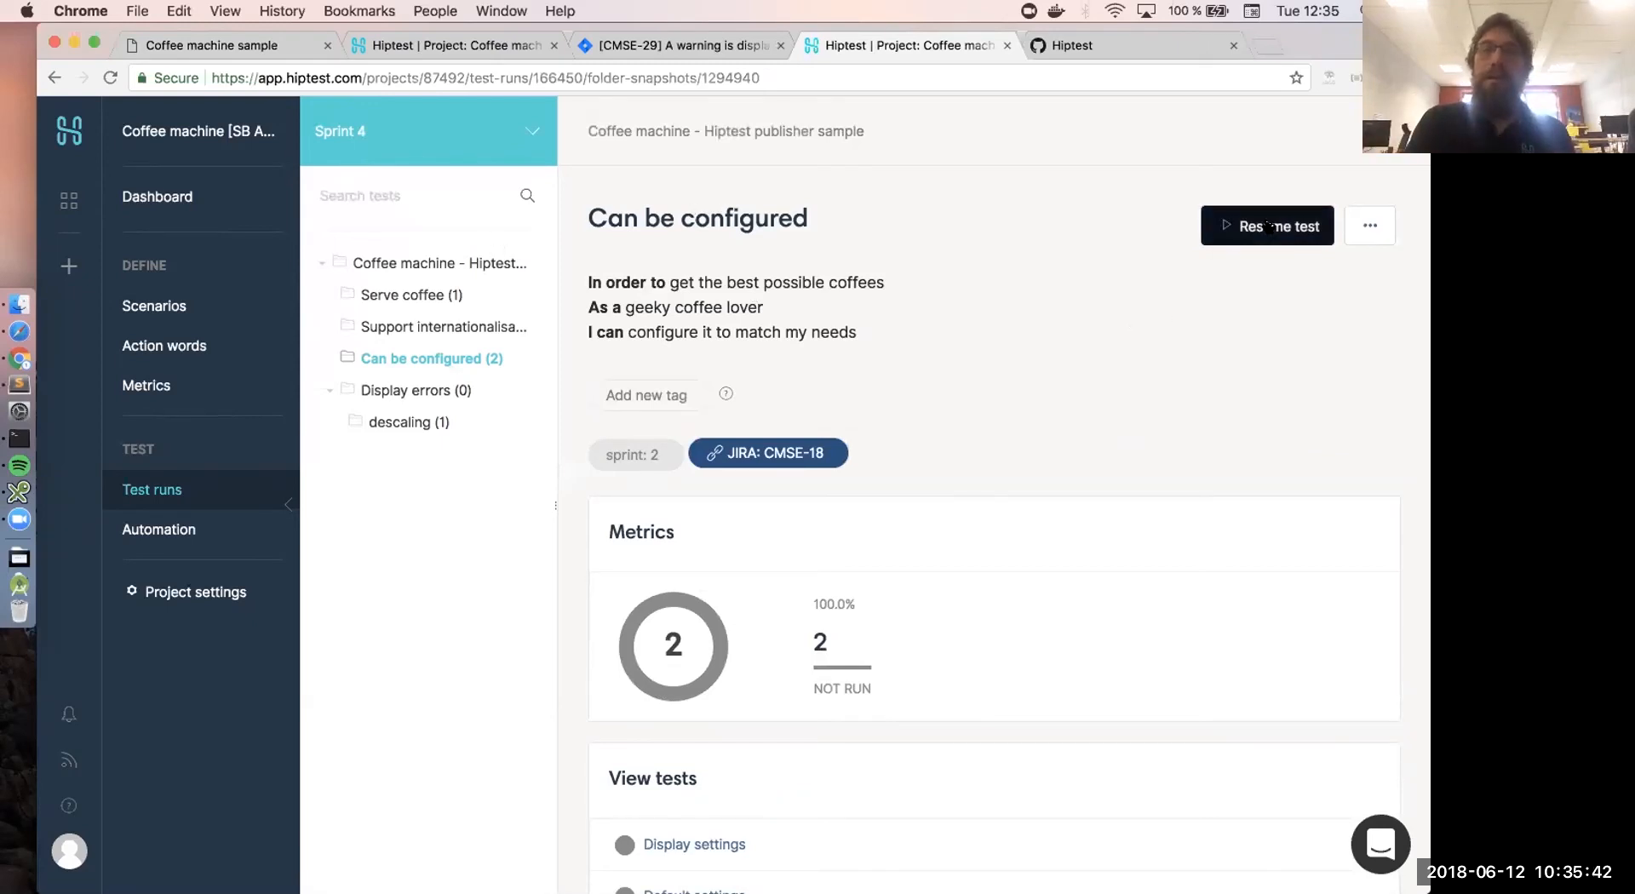
{"action": "left_click", "coordinate": [492, 264]}
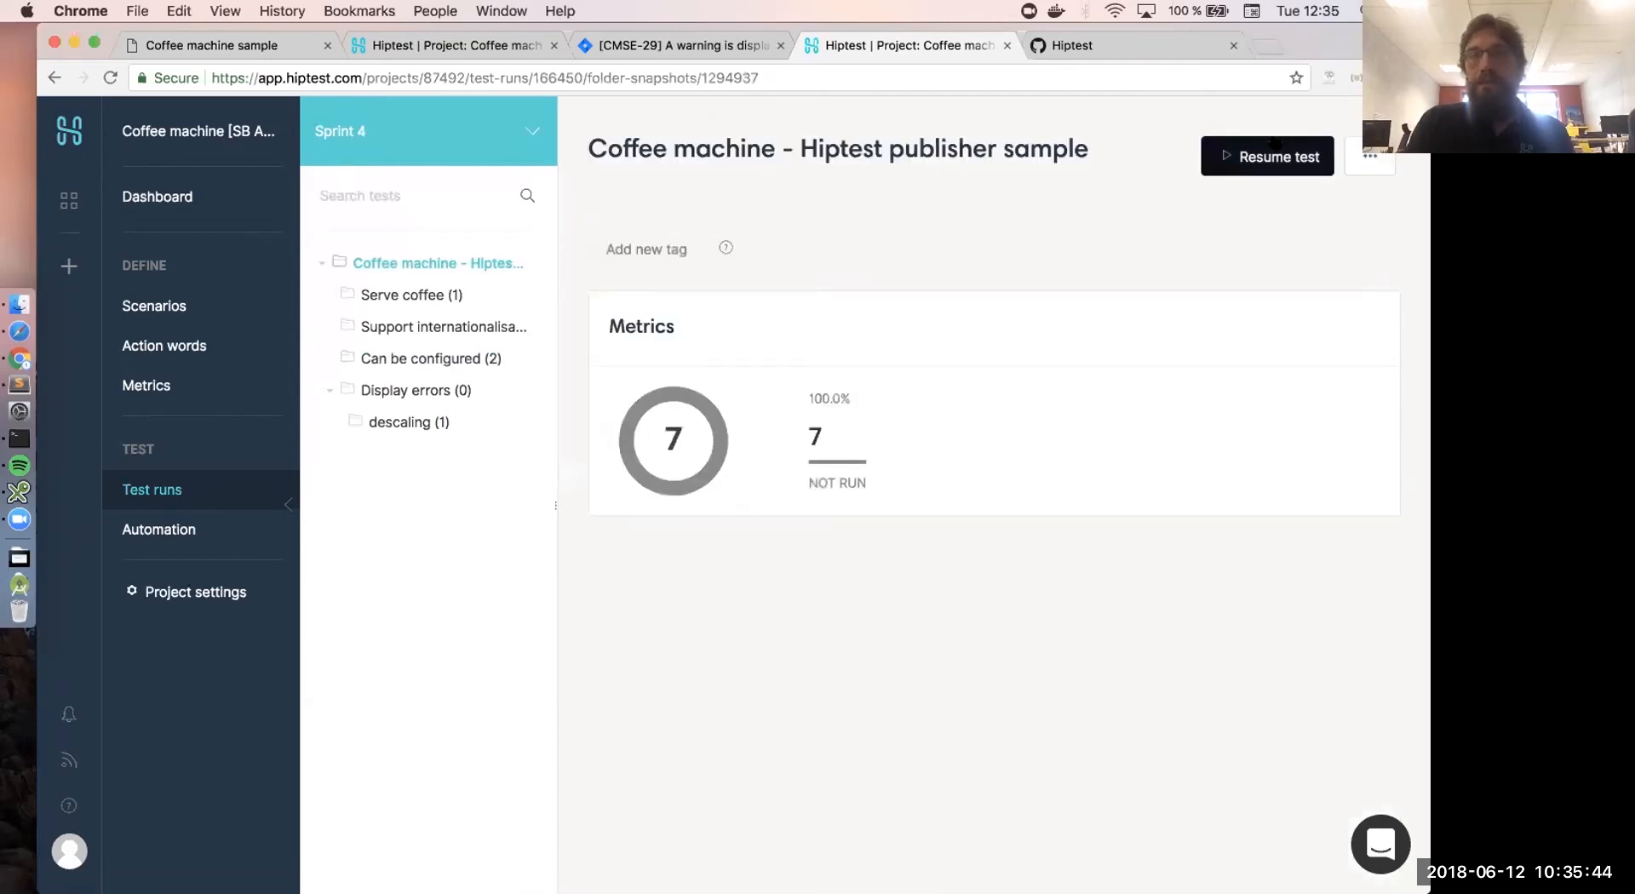
{"action": "left_click", "coordinate": [1258, 154]}
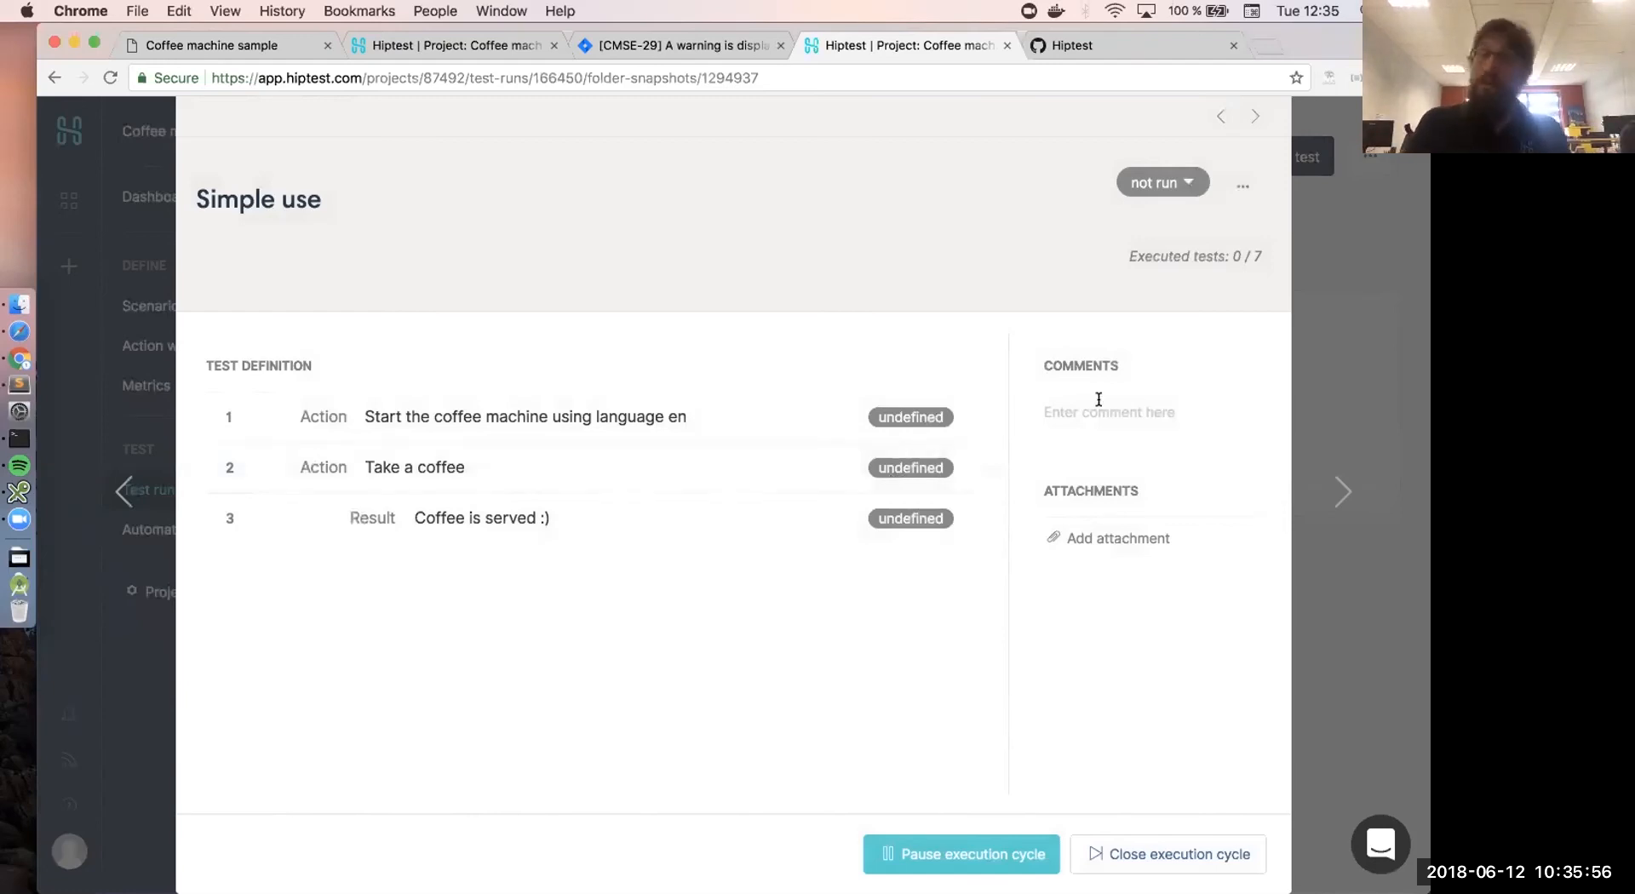
{"action": "left_click", "coordinate": [1187, 182]}
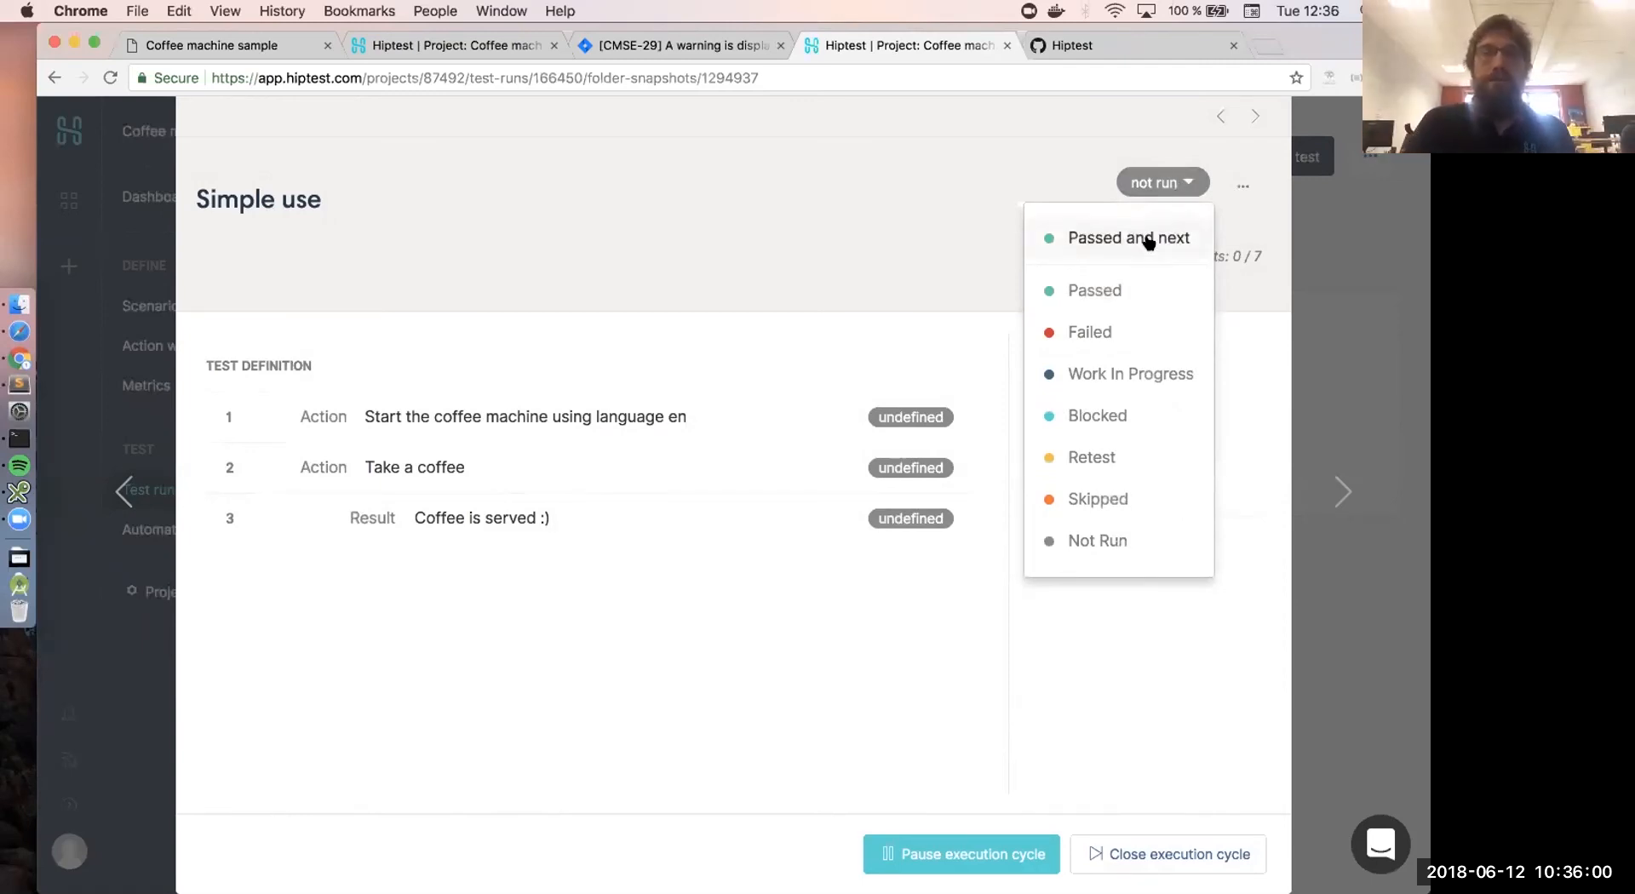
{"action": "left_click", "coordinate": [1096, 292]}
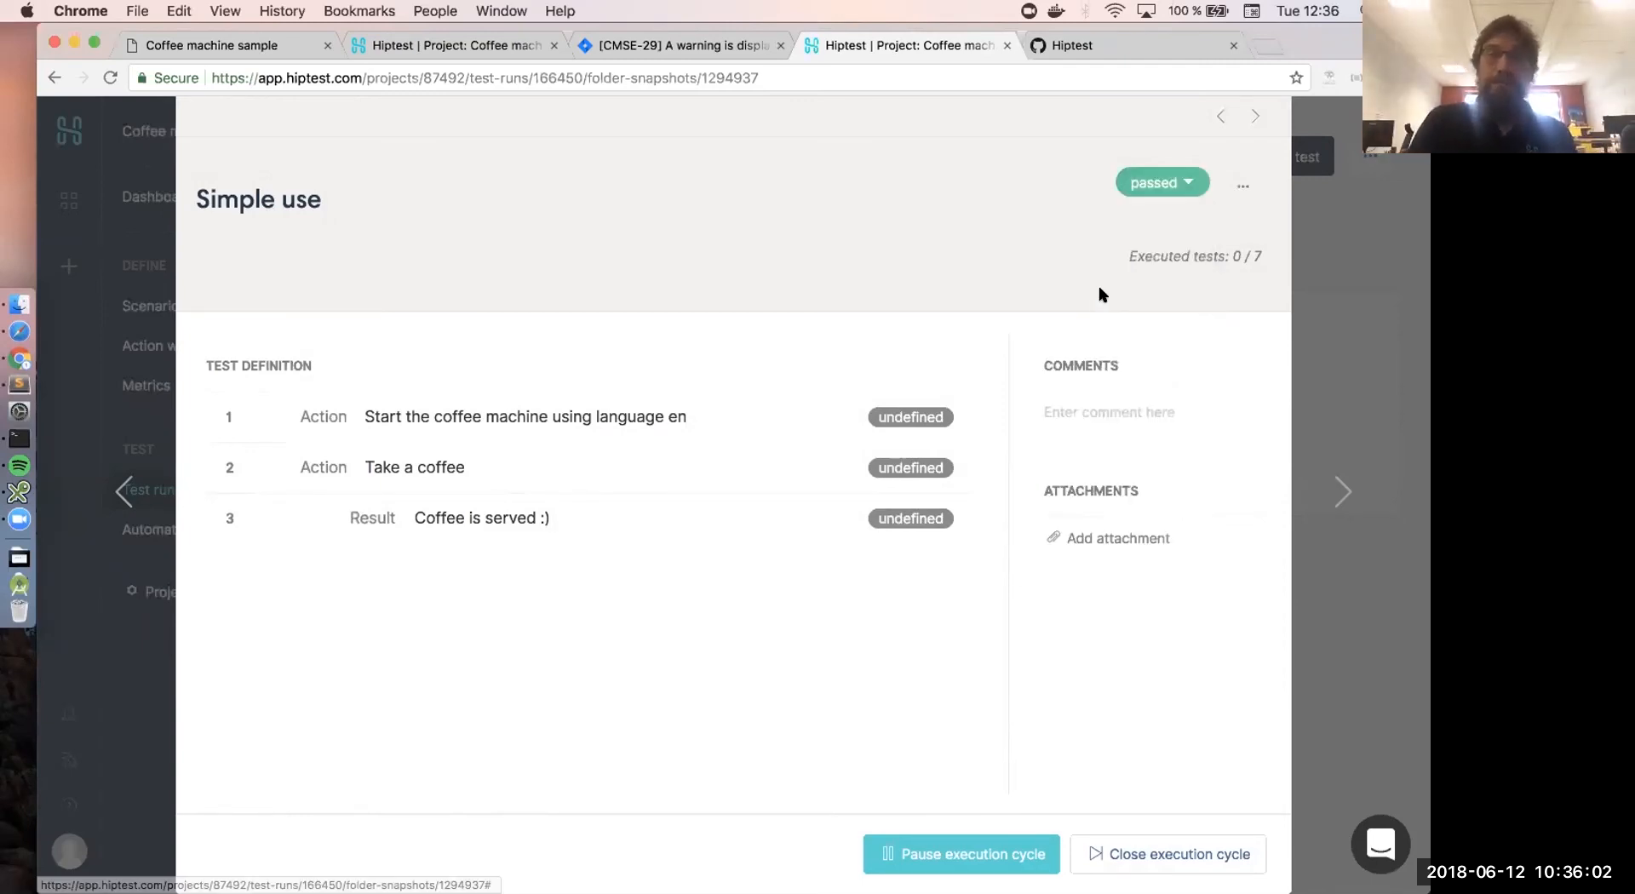
- Move on to the test "Messages are based on language - English" and set it to Passed and next
{"action": "left_click", "coordinate": [1326, 482]}
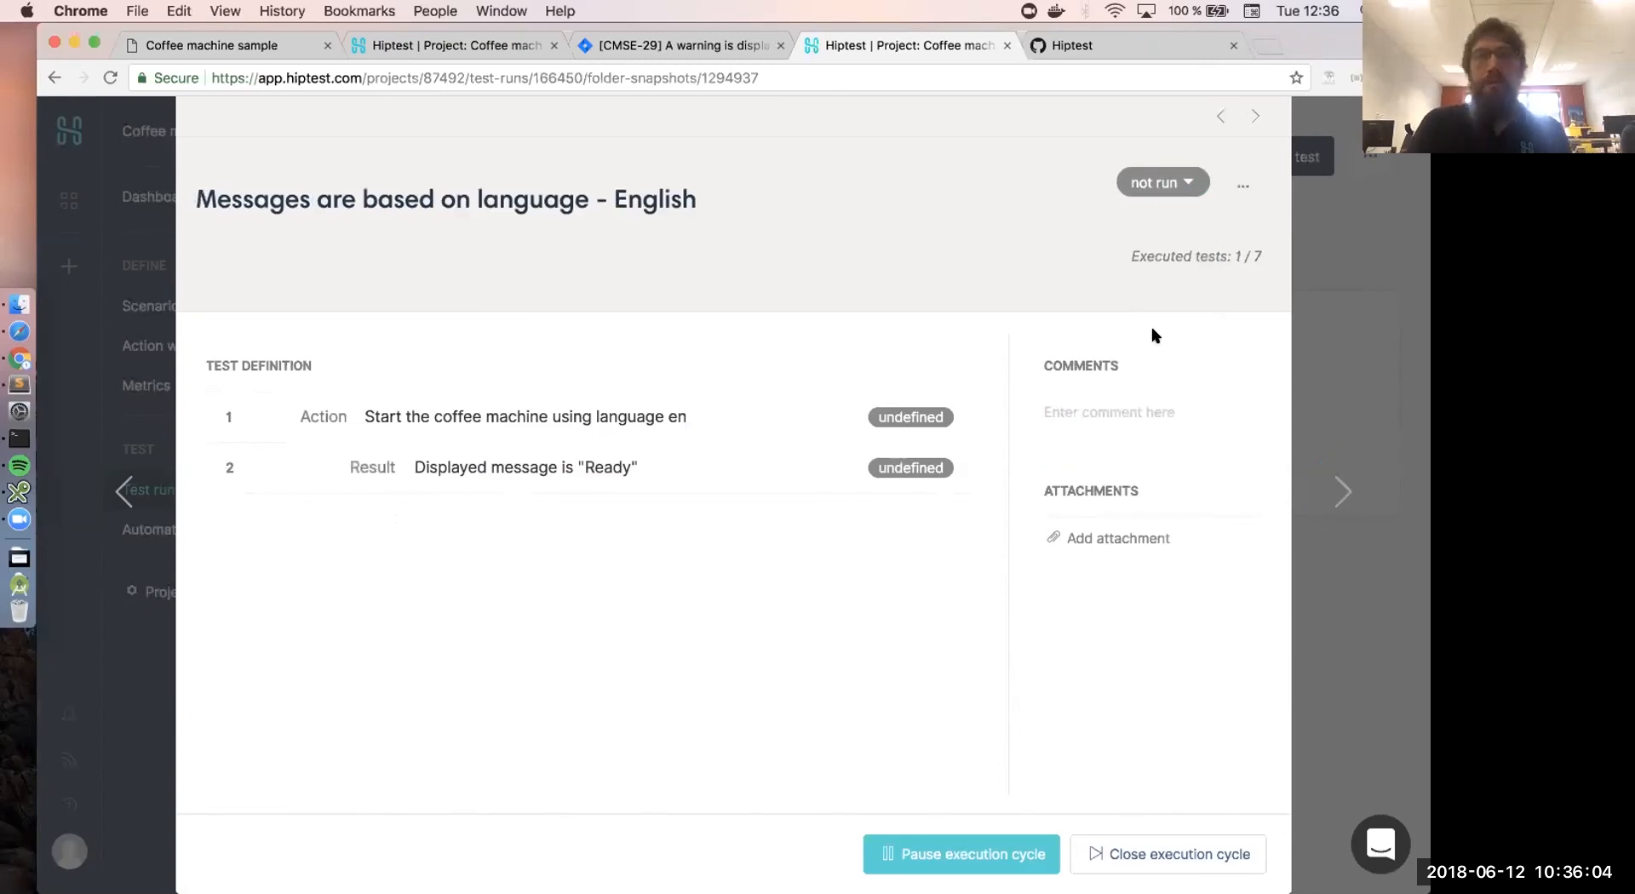
{"action": "left_click", "coordinate": [1149, 181]}
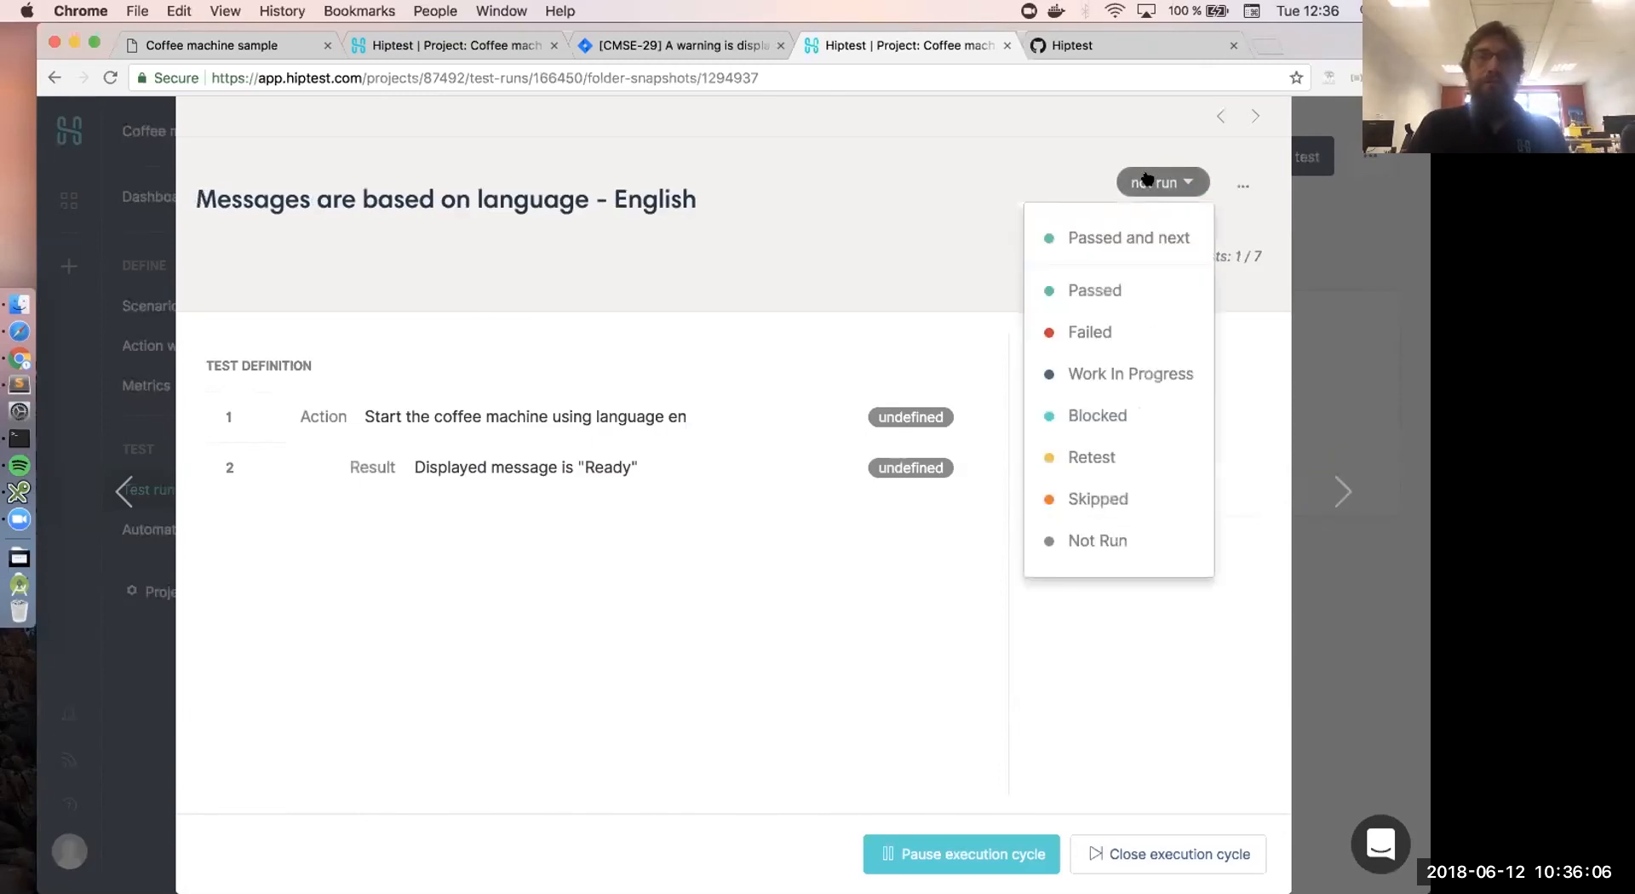
{"action": "left_click", "coordinate": [1109, 241]}
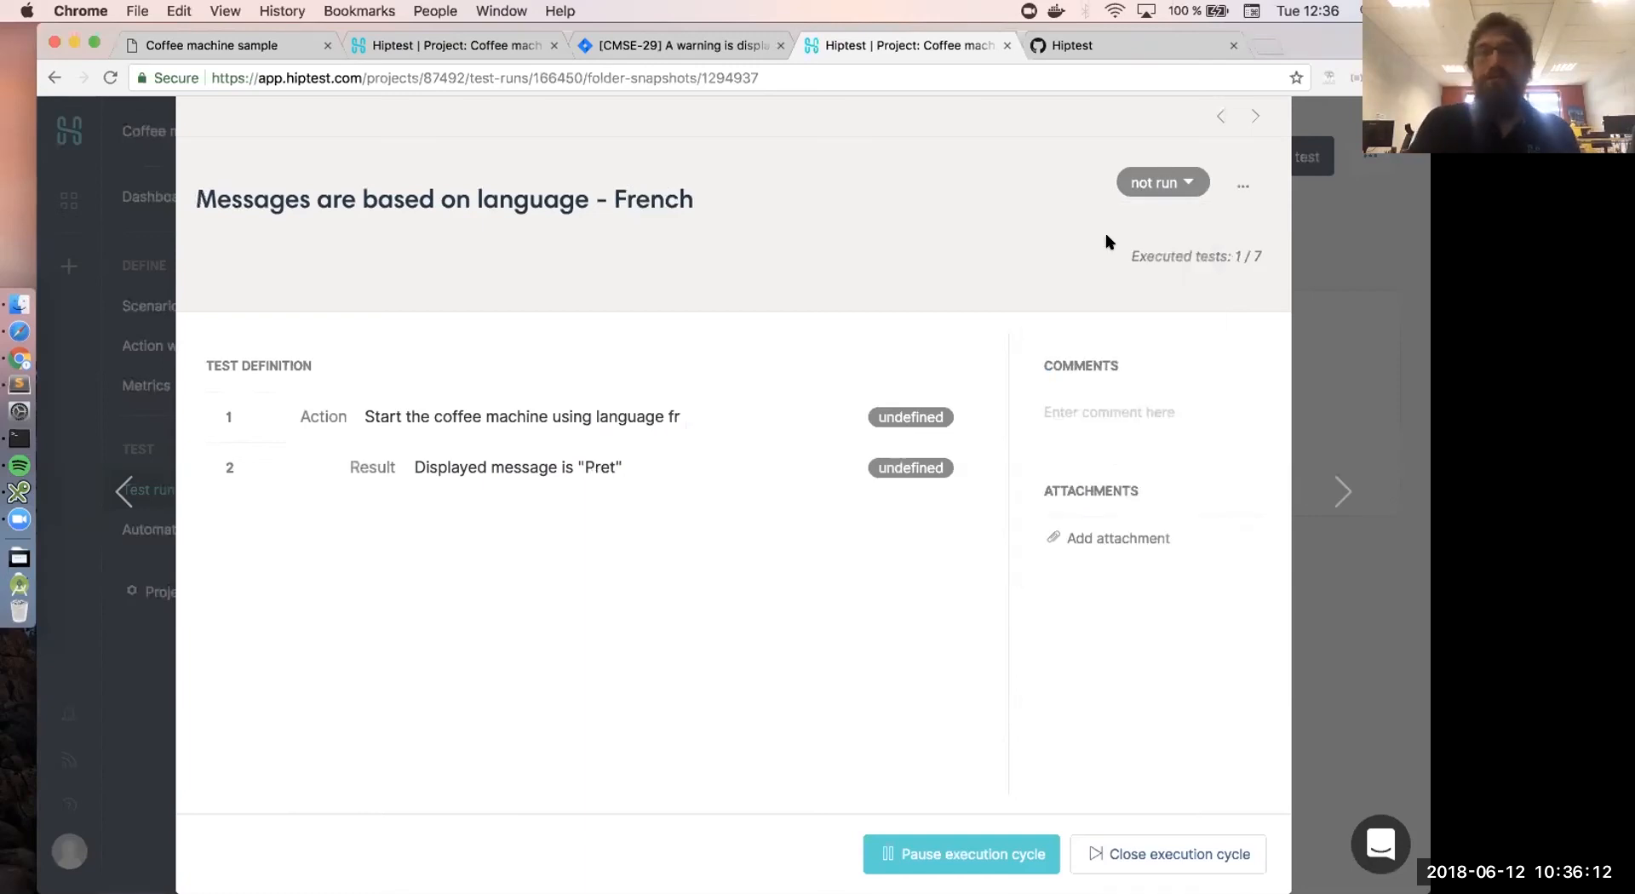
- Set the test "Messages are based on language - French" to Failed and go to its comment field
{"action": "left_click", "coordinate": [1151, 184]}
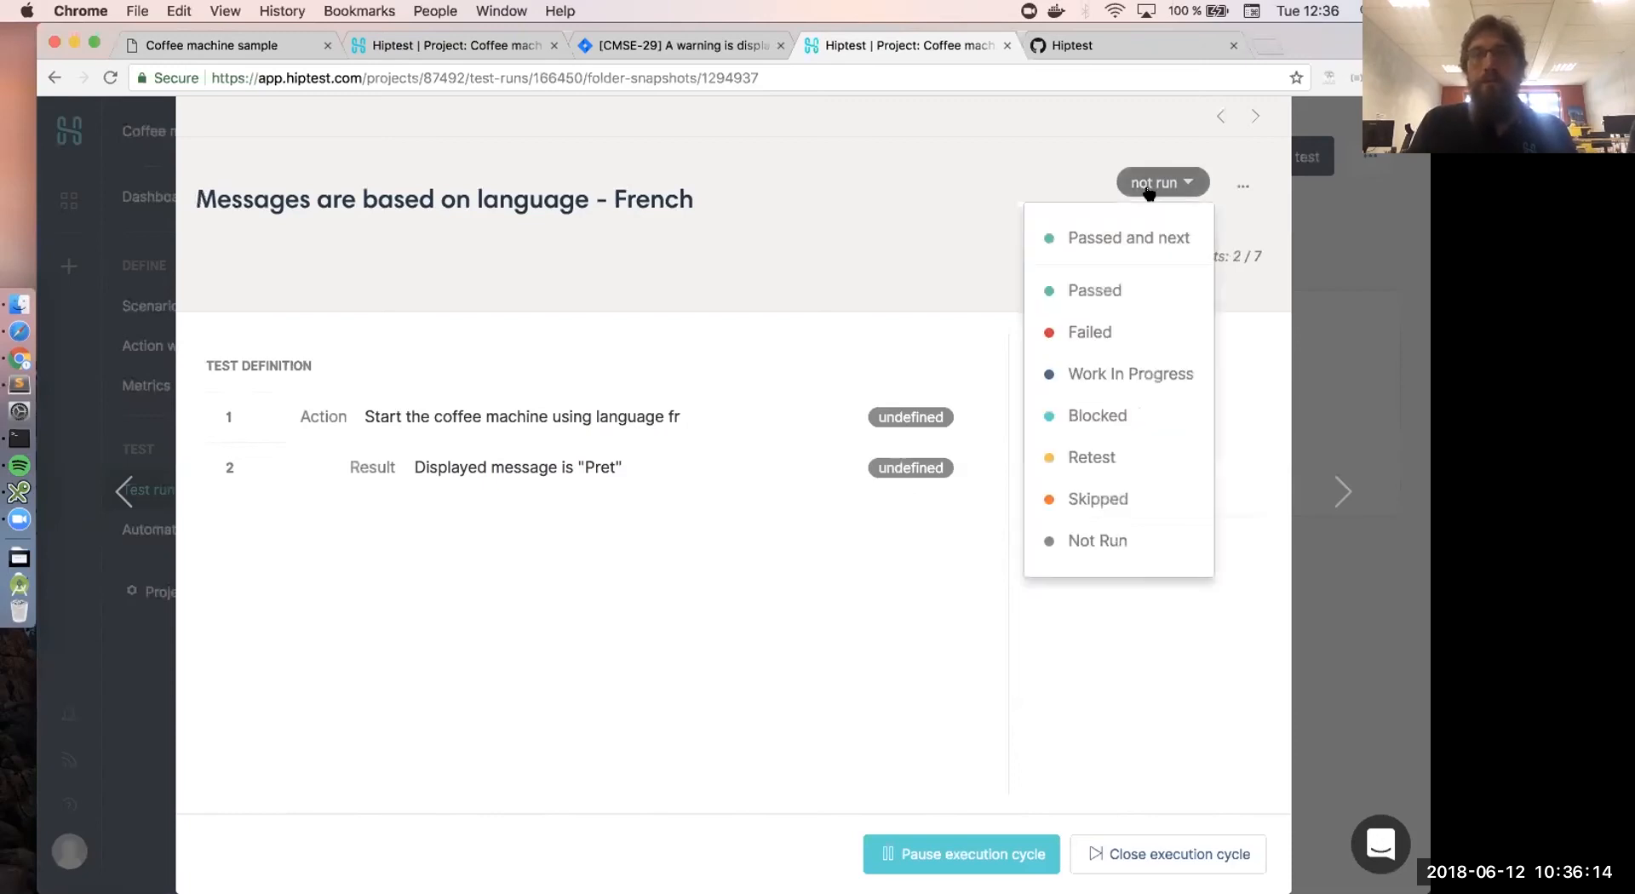
{"action": "left_click", "coordinate": [1088, 335]}
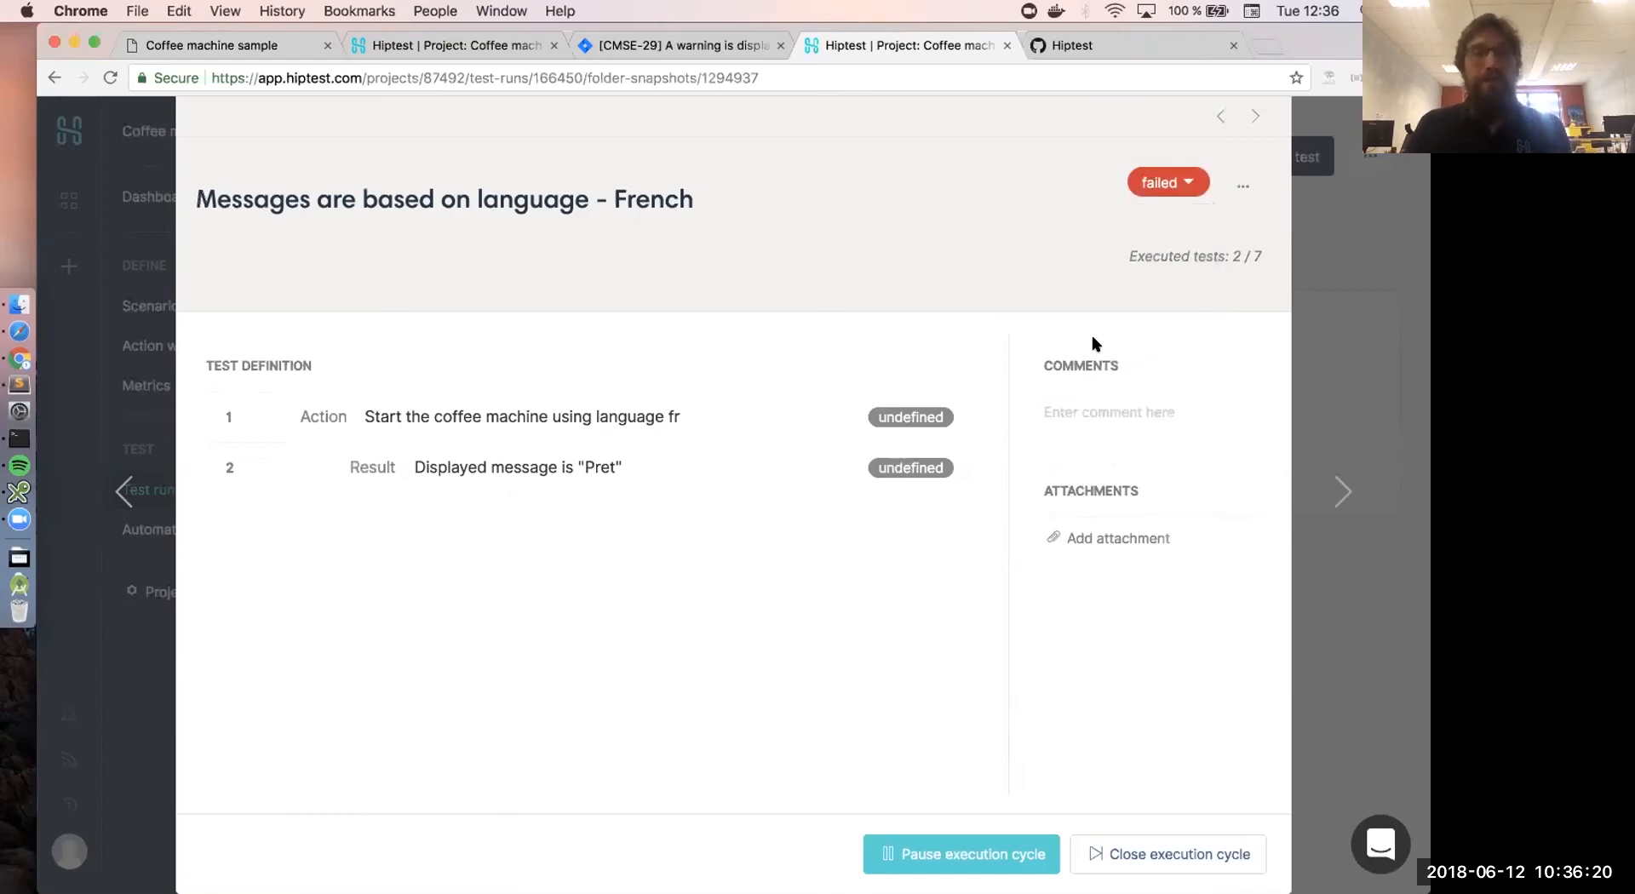
{"action": "left_click", "coordinate": [1095, 420]}
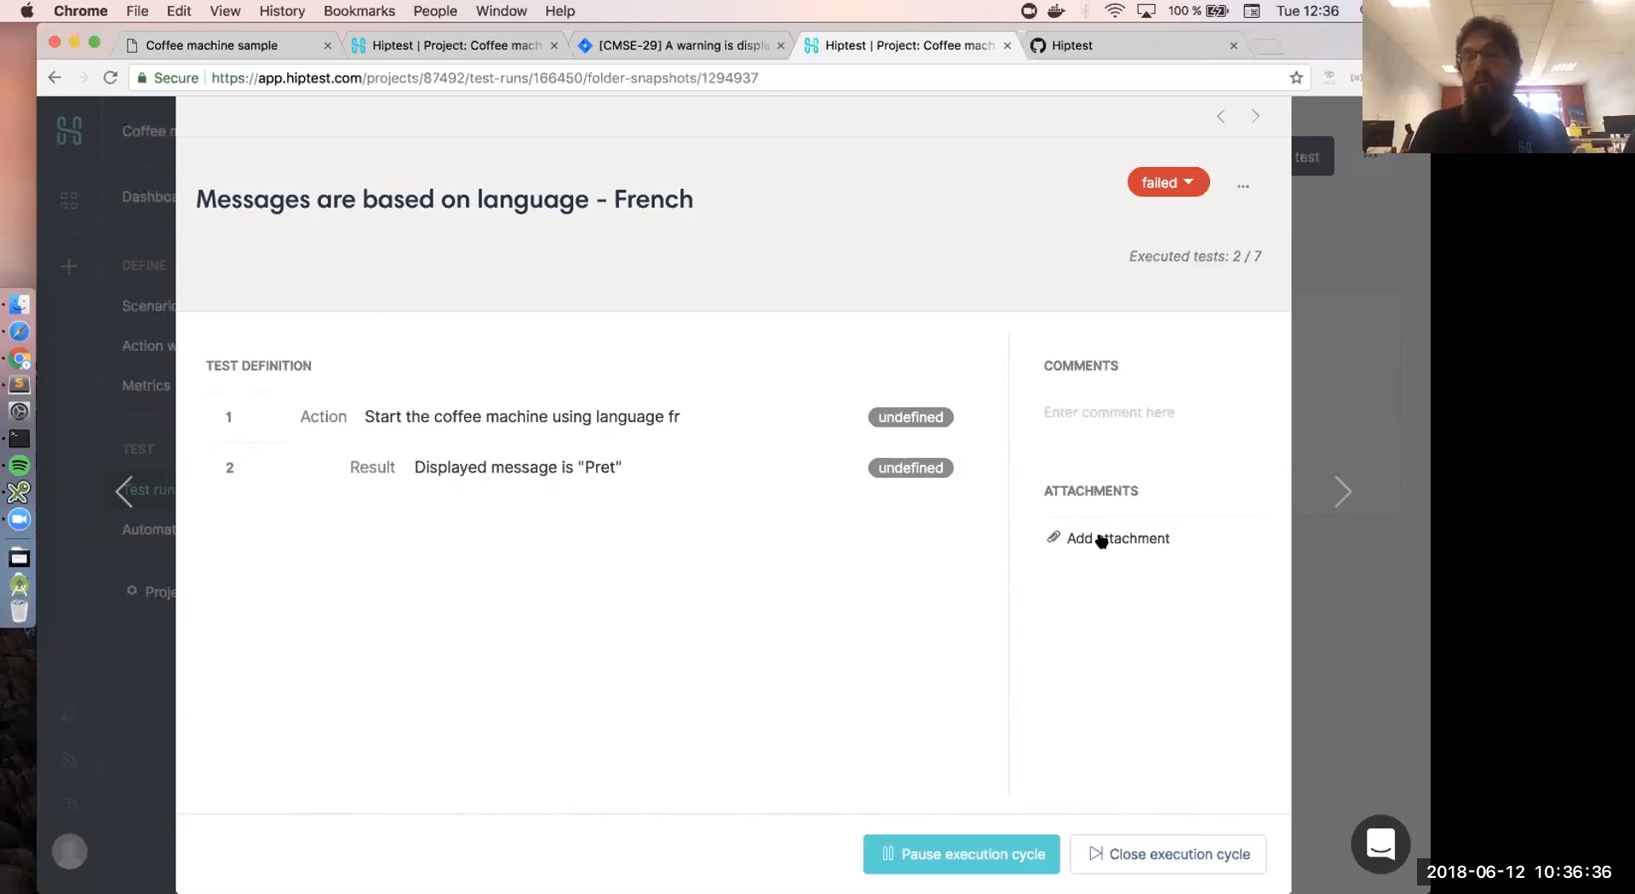
- Examine the Jira issue creation form for the failed French test, including its issue types, summary and description, without creating an issue
{"action": "left_click", "coordinate": [1241, 181]}
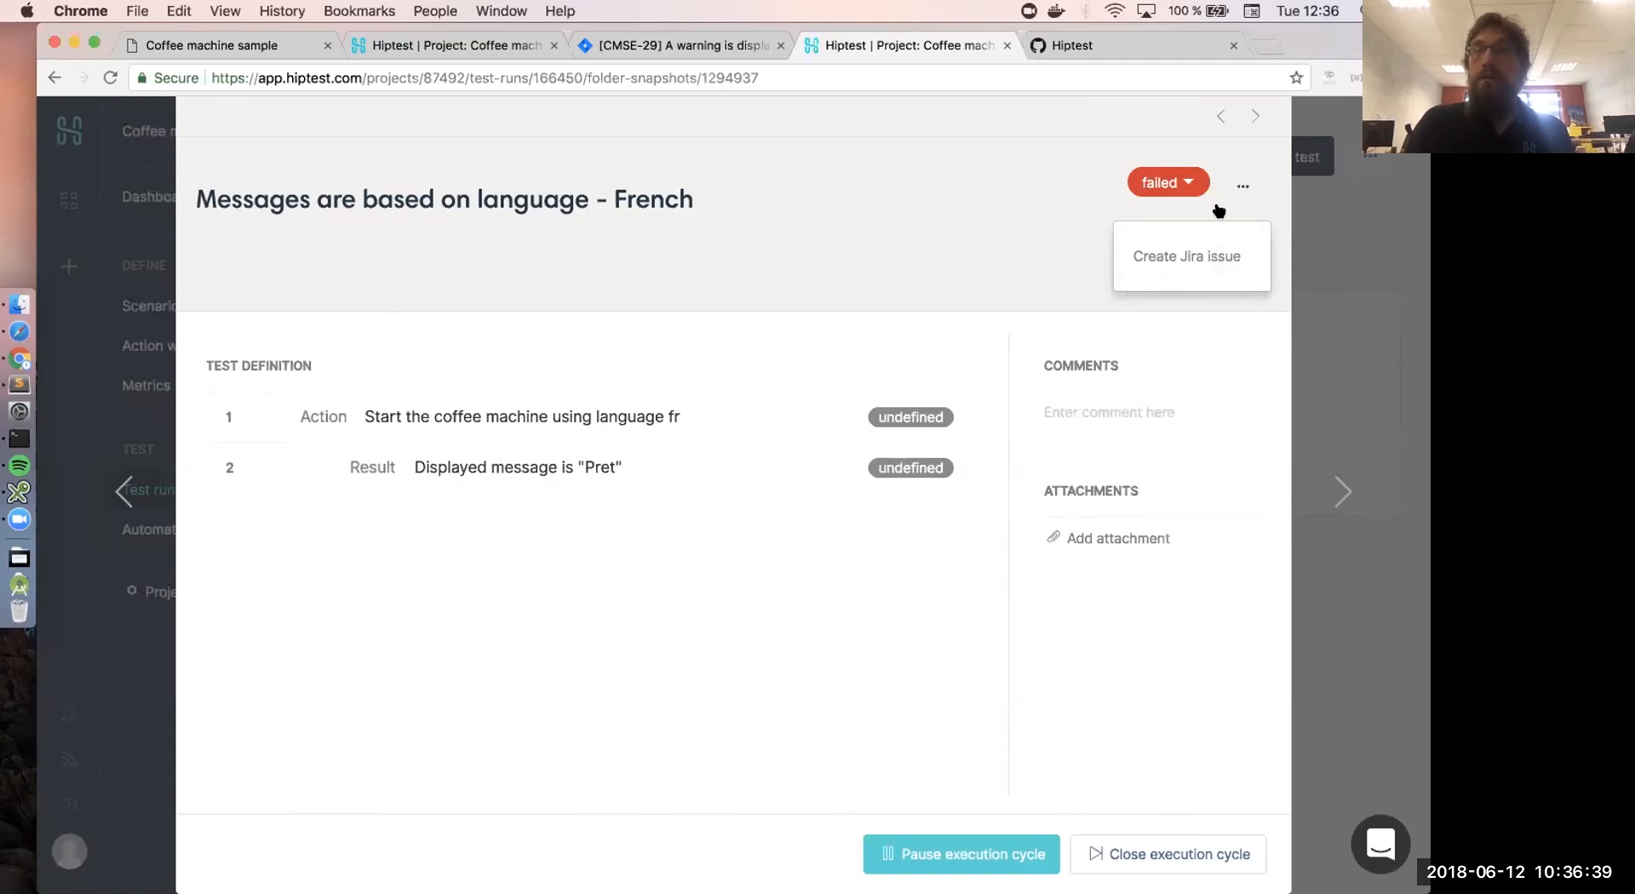
{"action": "left_click", "coordinate": [1181, 256]}
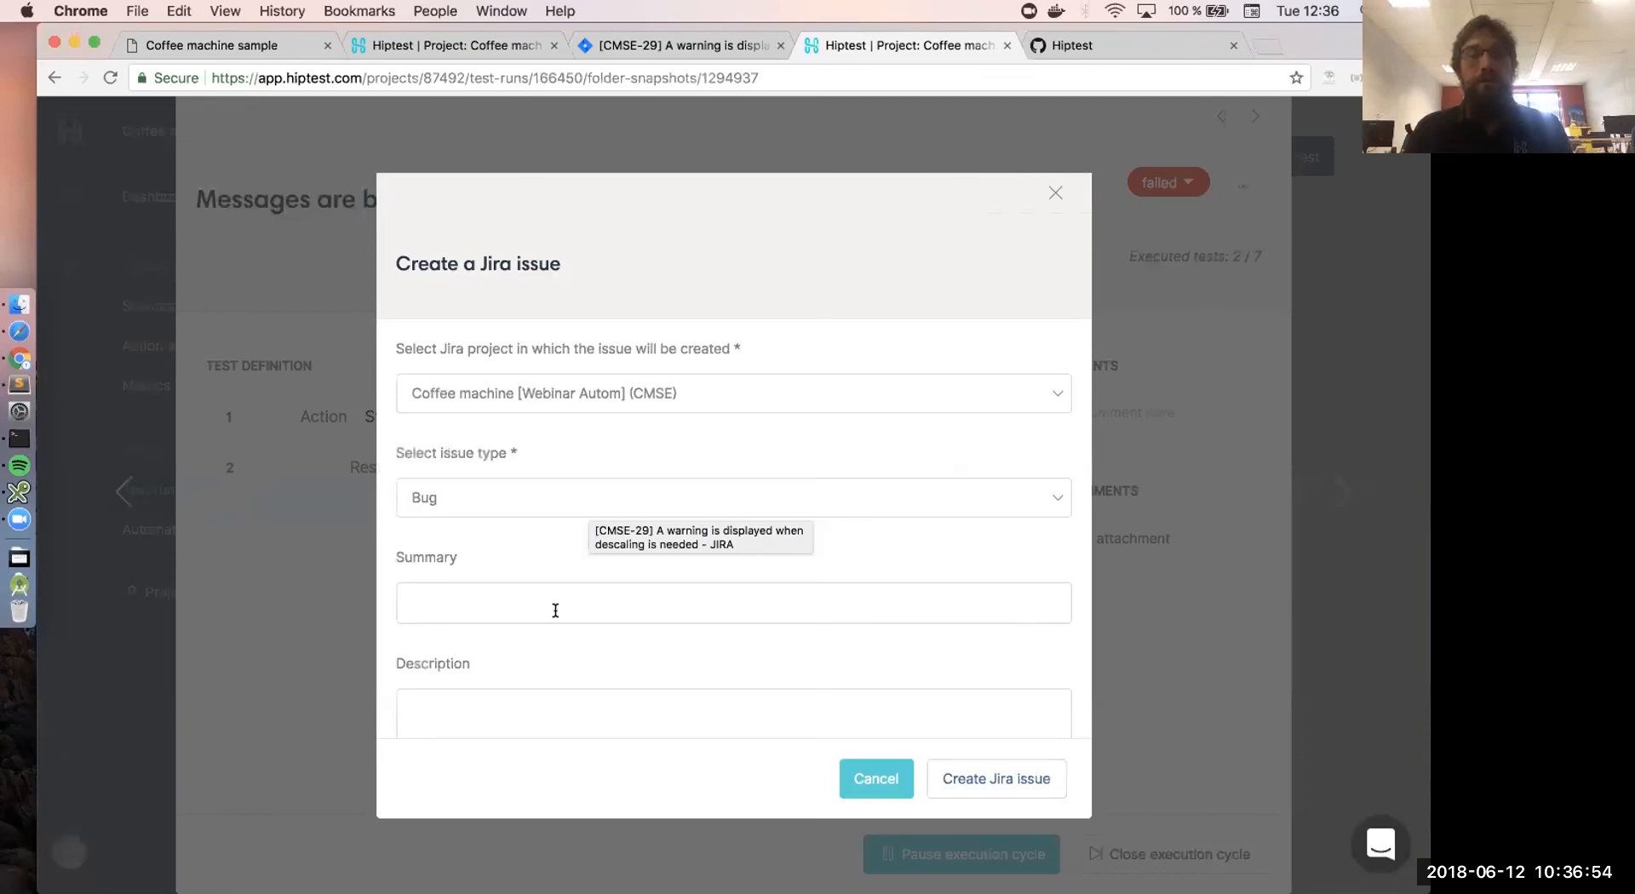
{"action": "scroll", "coordinate": [567, 549], "scroll_direction": "down", "scroll_amount": 1}
{"action": "left_click", "coordinate": [514, 482]}
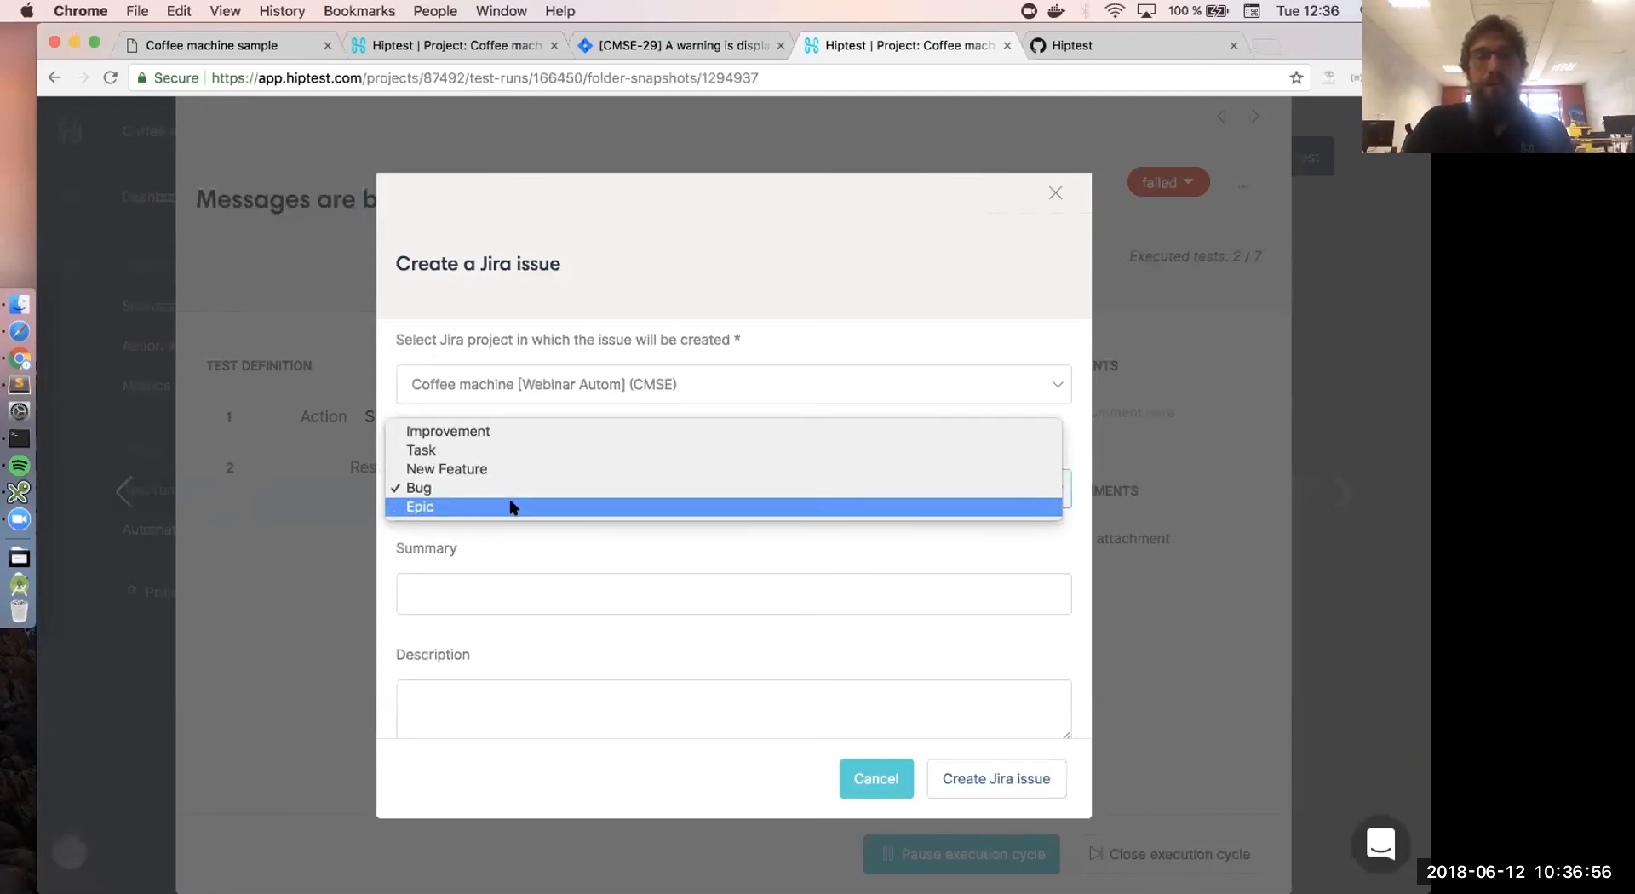
{"action": "left_click", "coordinate": [554, 553]}
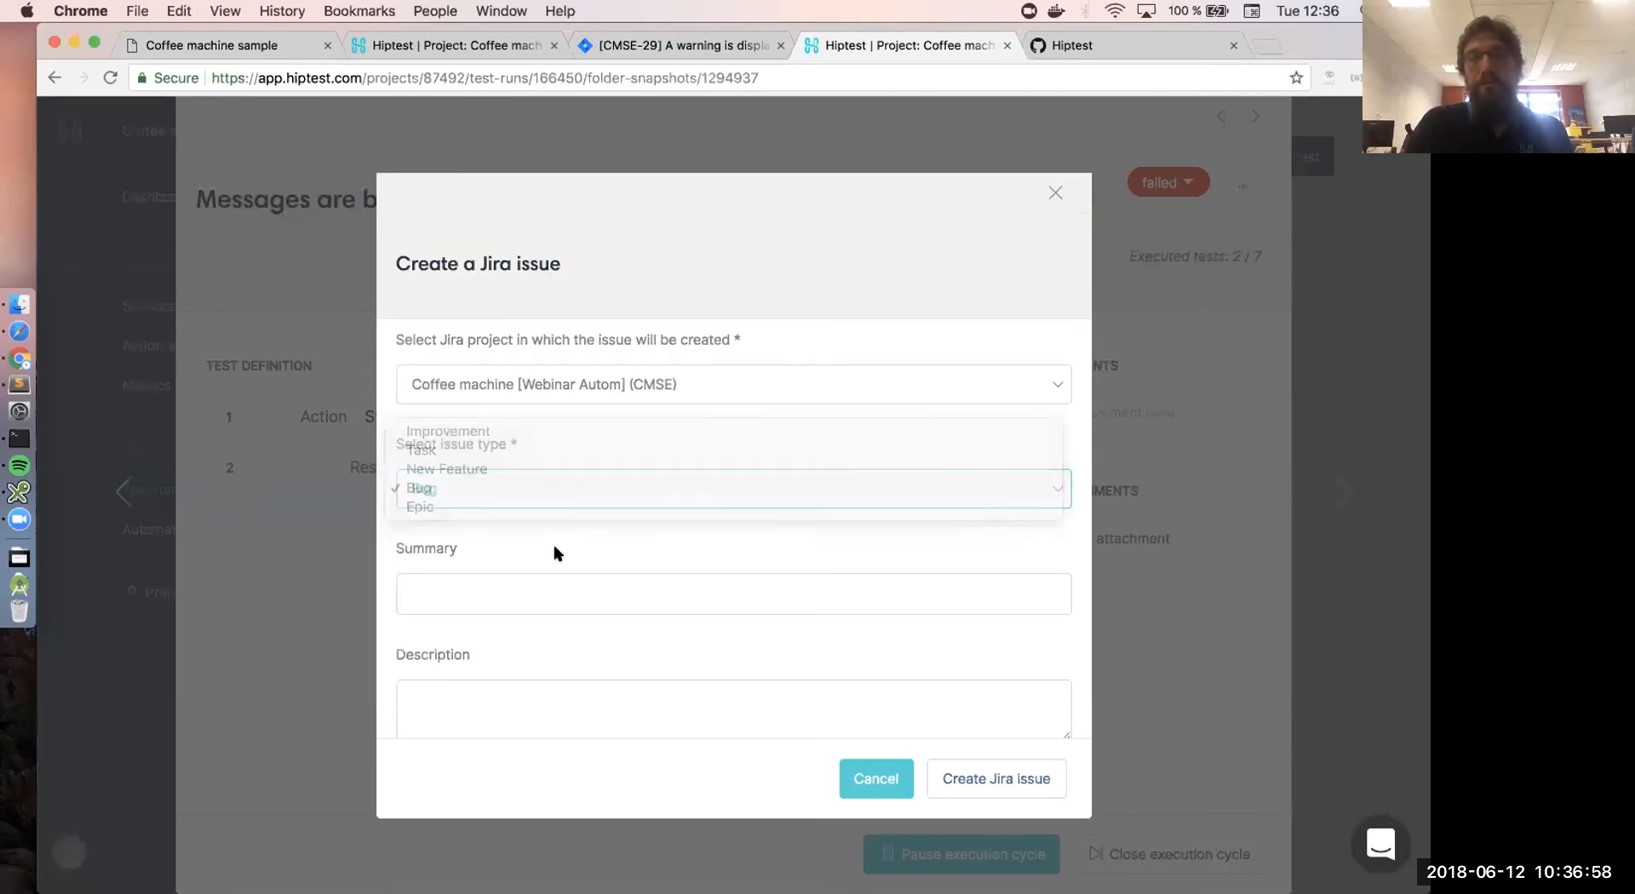
{"action": "left_click", "coordinate": [556, 596]}
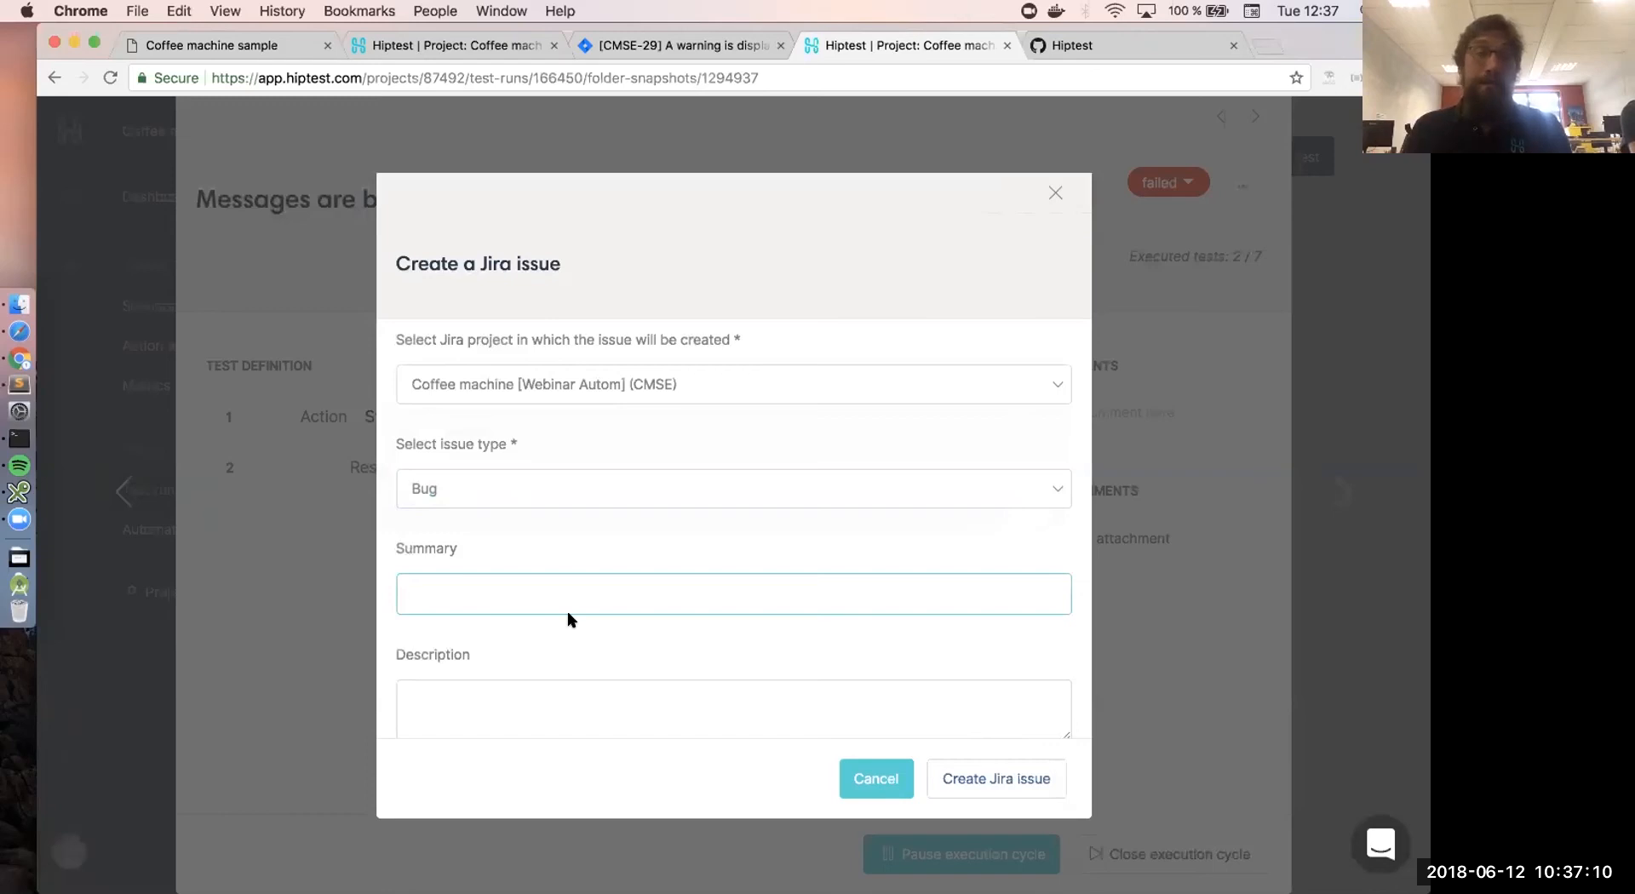
{"action": "scroll", "coordinate": [571, 619], "scroll_direction": "down", "scroll_amount": 2}
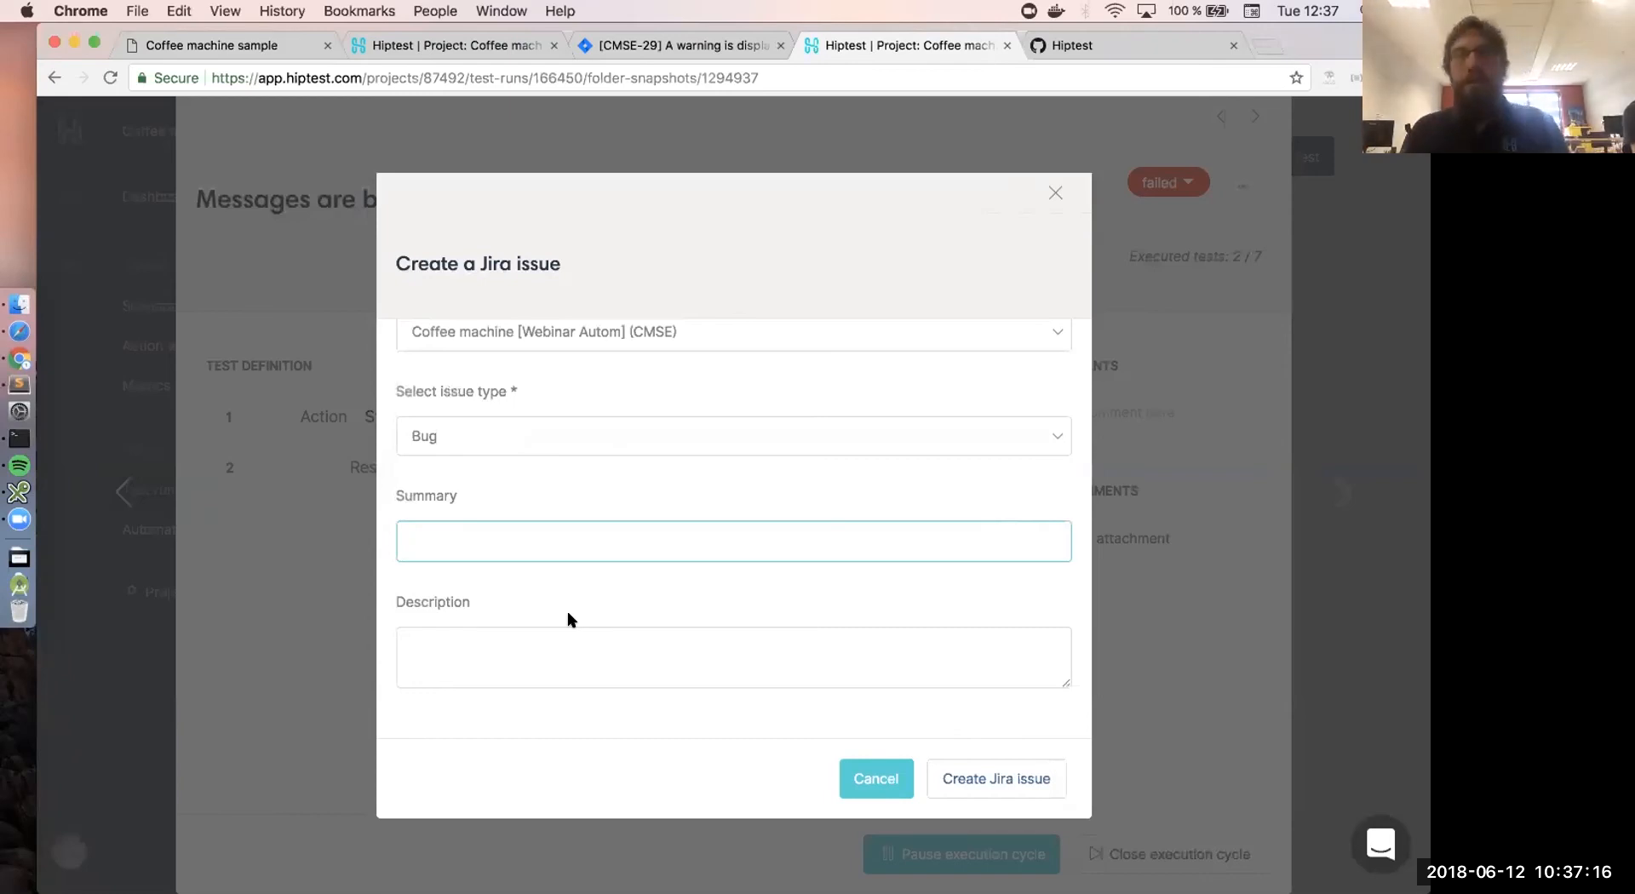
{"action": "left_click", "coordinate": [1055, 193]}
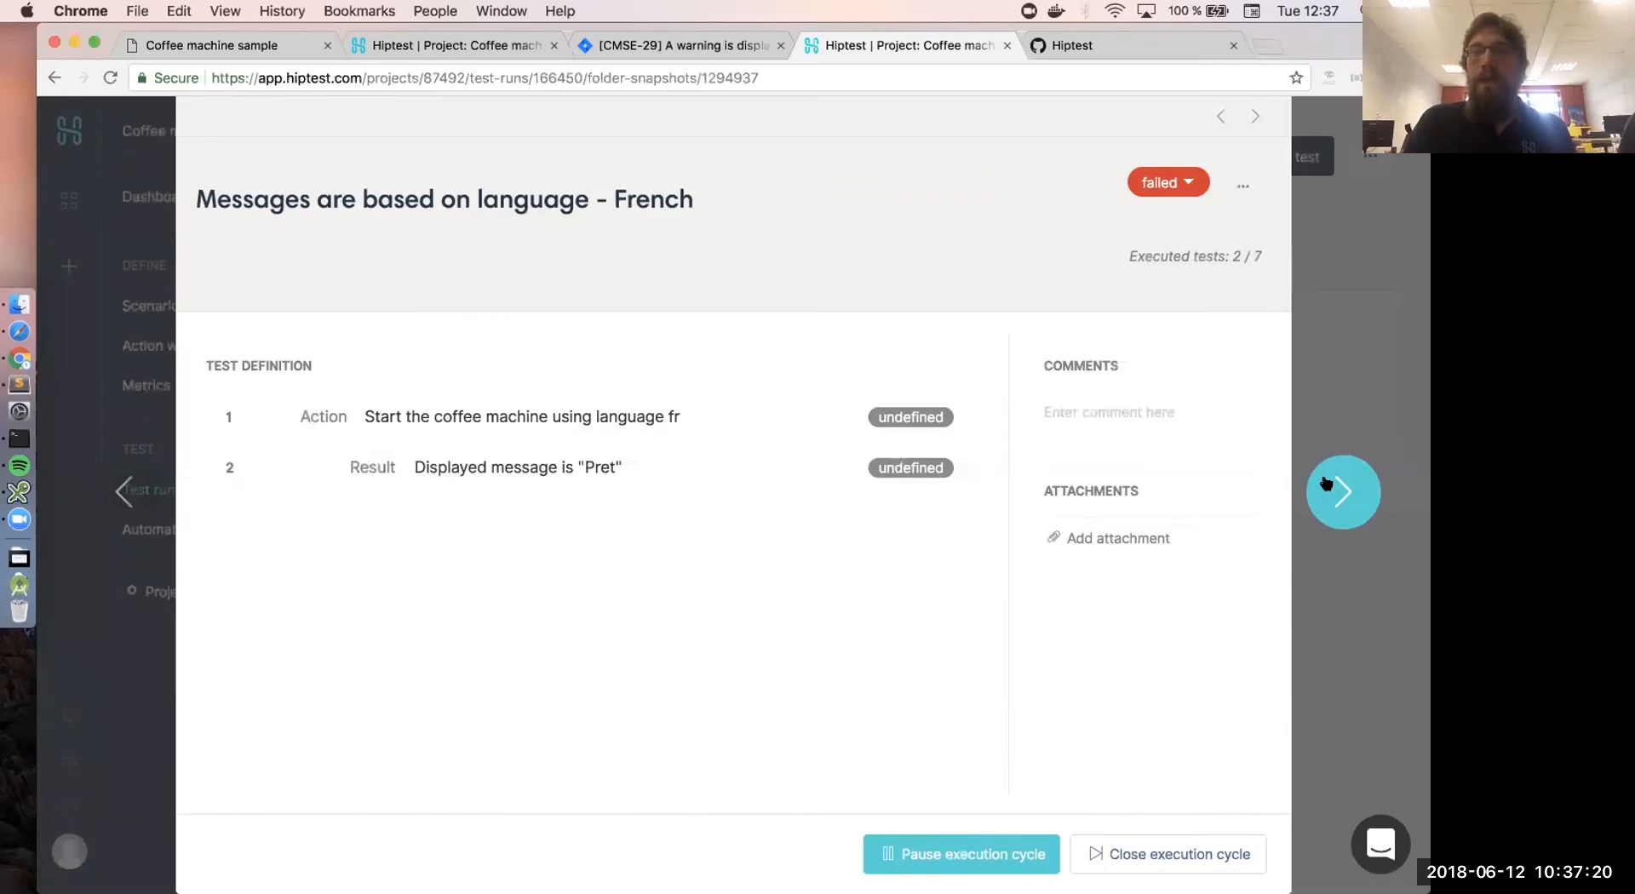
- Go to the test "No messages are displayed when machine is shut down" and mark all three of its steps as passed
{"action": "left_click", "coordinate": [1325, 482]}
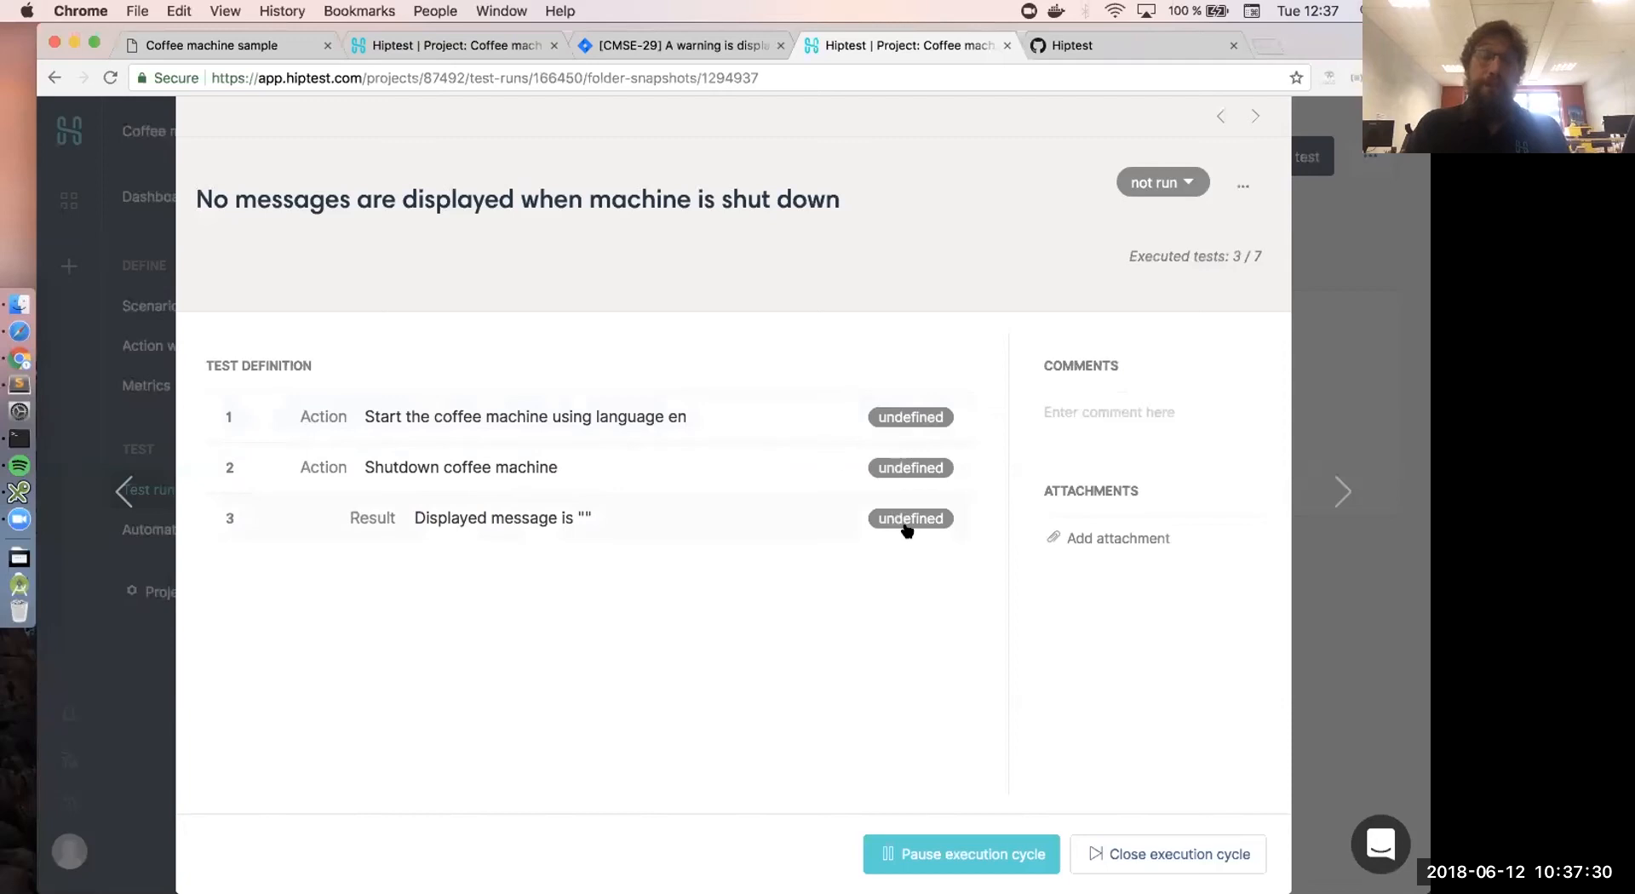
{"action": "left_click", "coordinate": [914, 426]}
{"action": "left_click", "coordinate": [906, 471]}
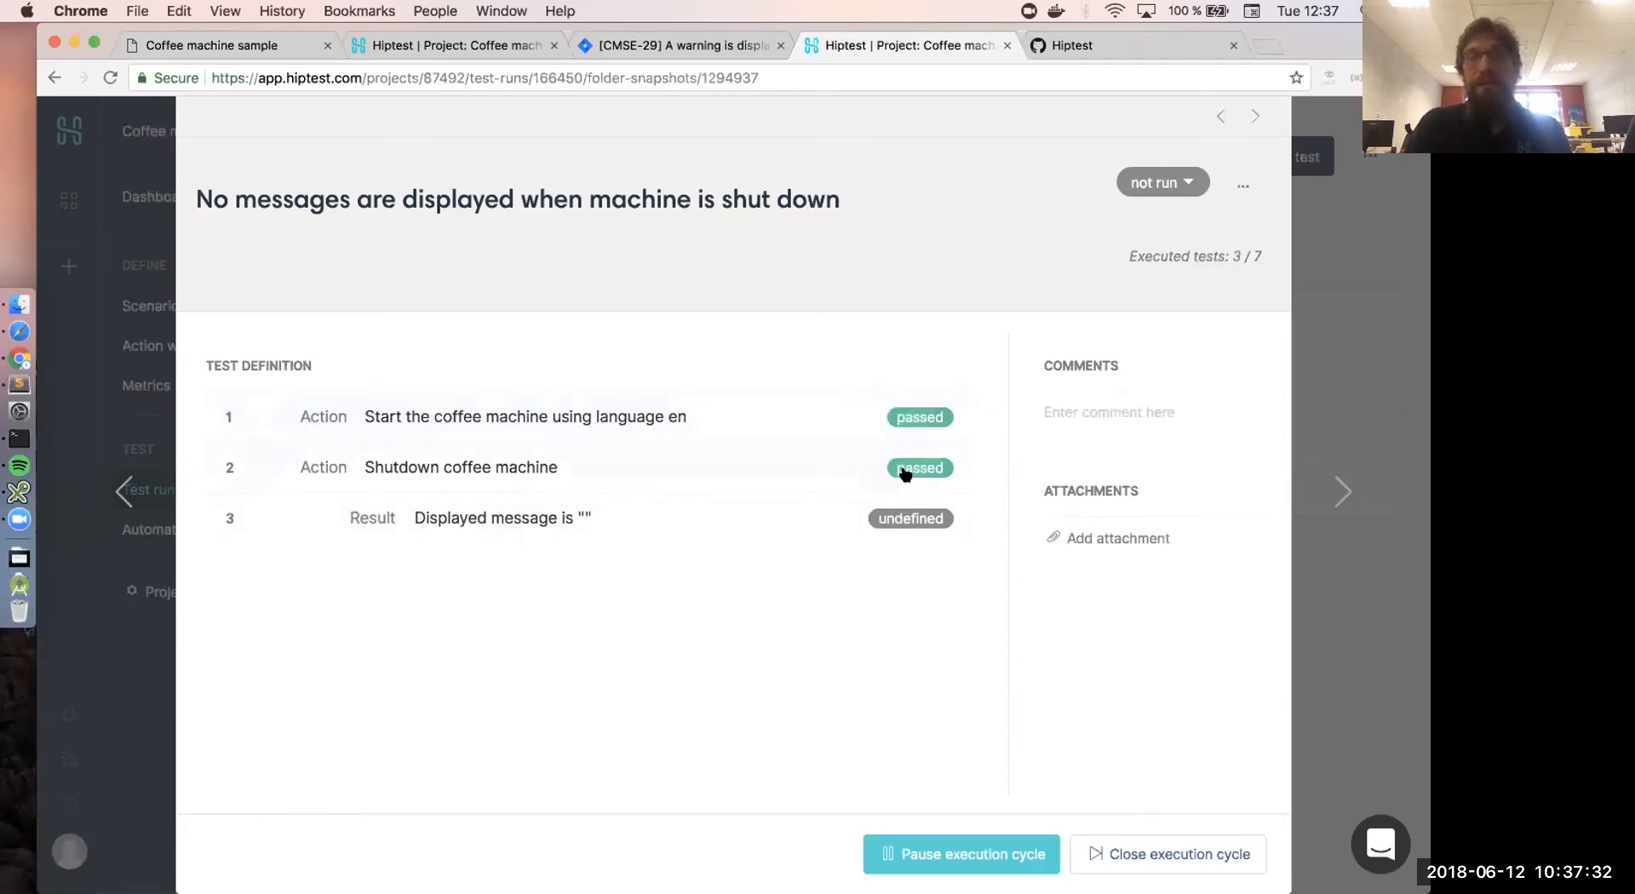
{"action": "left_click", "coordinate": [903, 518]}
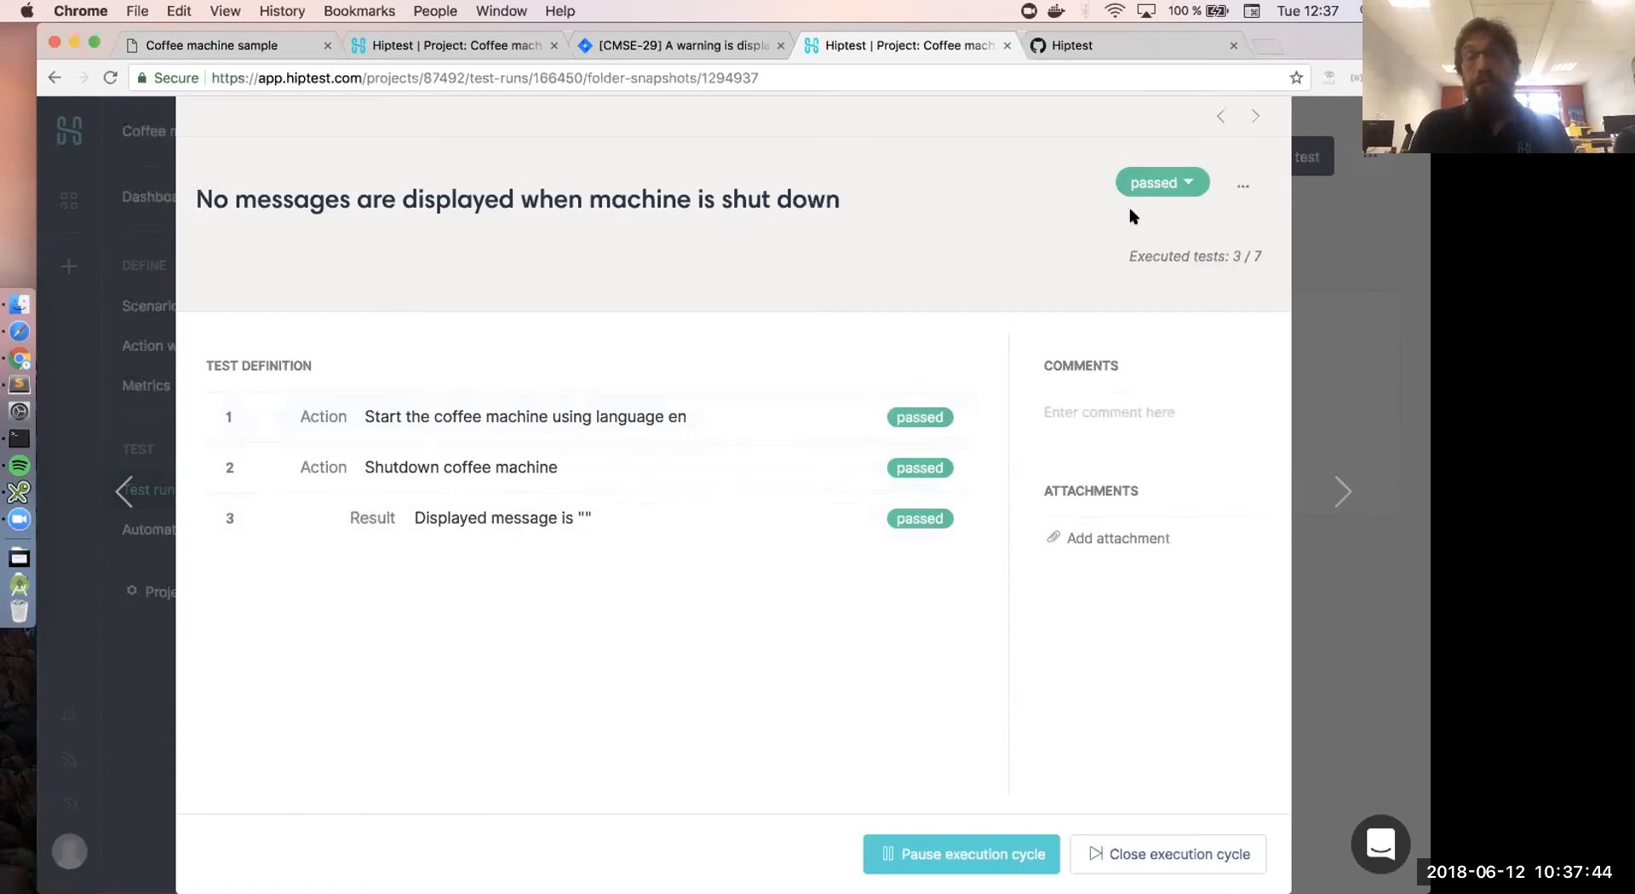
- In the Display settings test, mark the first step as passed and "When I switch to settings mode" as failed
{"action": "left_click", "coordinate": [1344, 491]}
{"action": "left_click", "coordinate": [915, 417]}
{"action": "left_click", "coordinate": [896, 467]}
{"action": "left_click", "coordinate": [895, 467]}
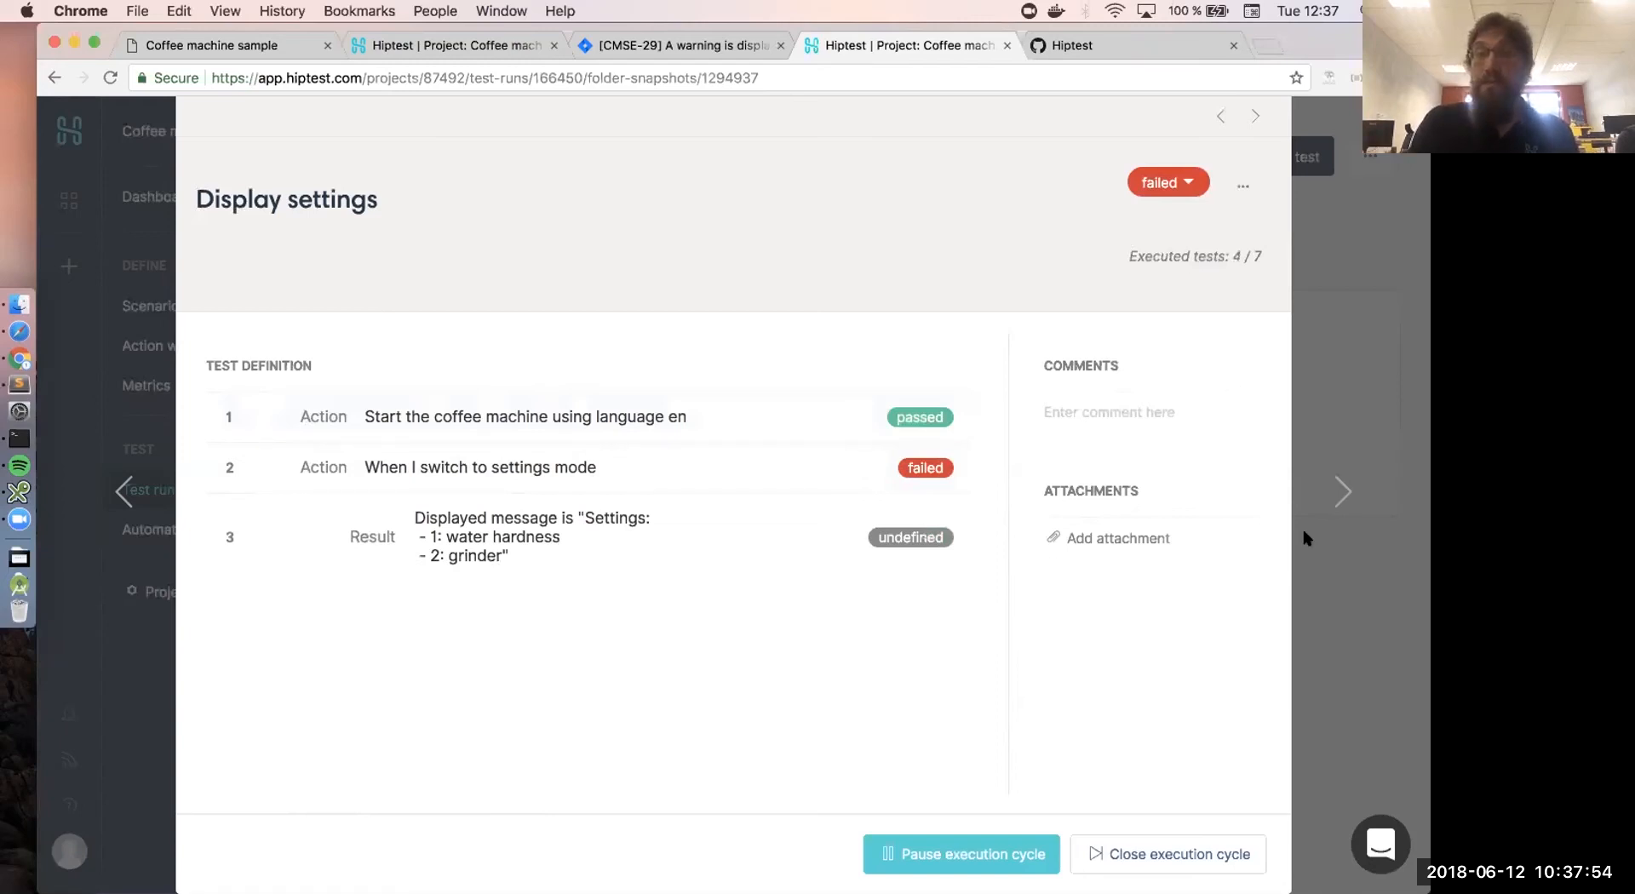
- Mark the tests "Default settings" and "descaling is needed after 500 coffees" as passed, and close the execution cycle
{"action": "left_click", "coordinate": [1320, 492]}
{"action": "left_click", "coordinate": [1177, 183]}
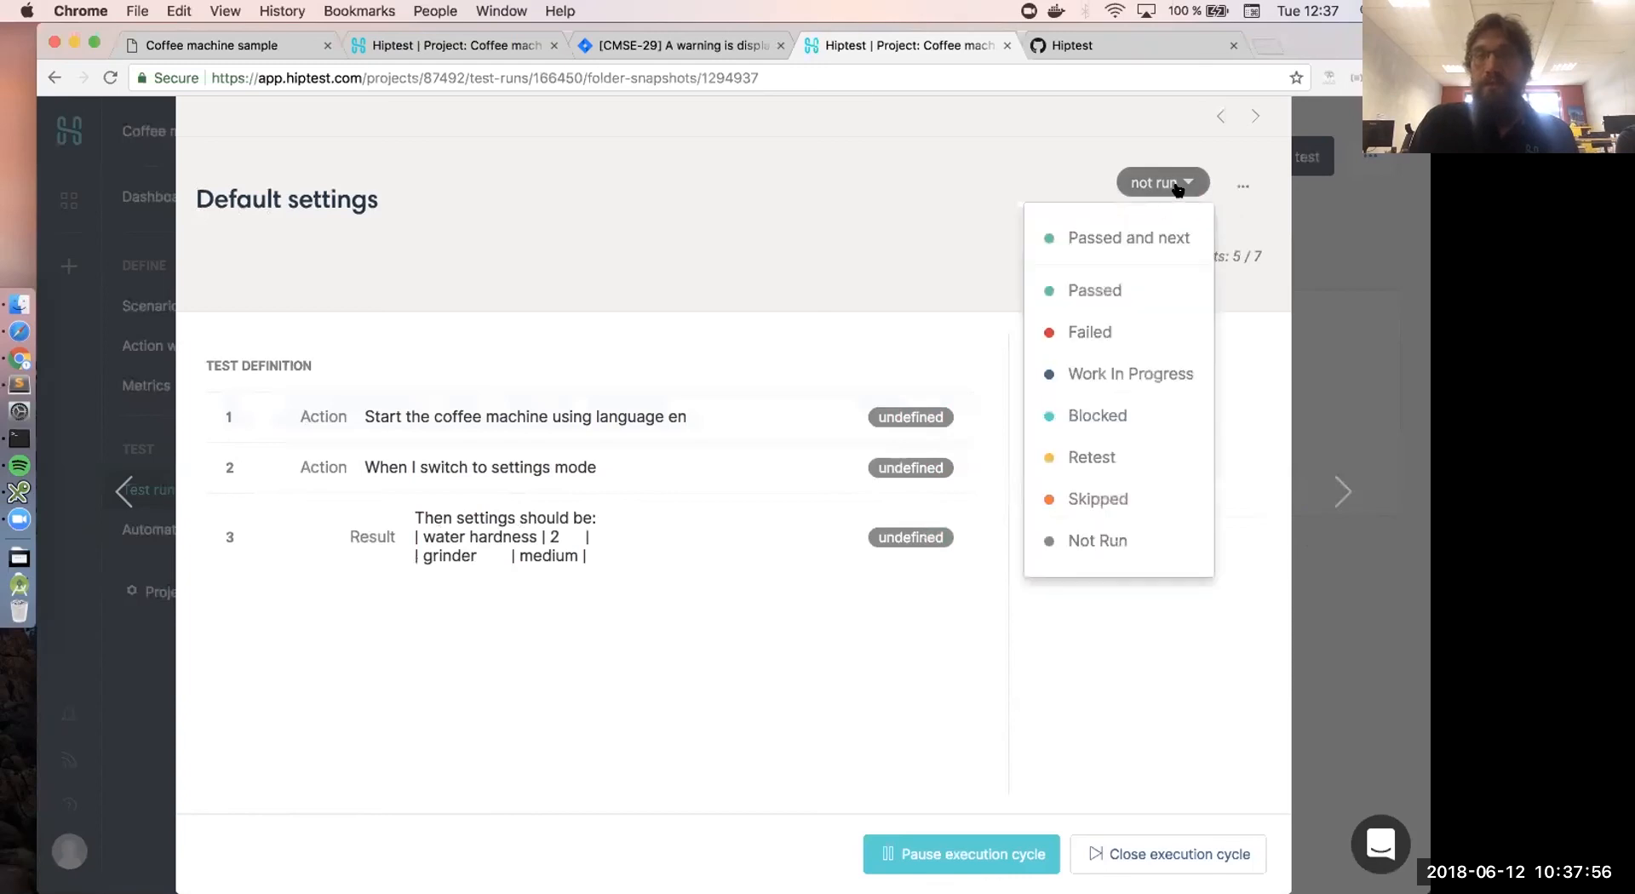
{"action": "left_click", "coordinate": [1147, 237]}
{"action": "left_click", "coordinate": [1160, 181]}
{"action": "left_click", "coordinate": [1154, 208]}
{"action": "left_click", "coordinate": [1156, 184]}
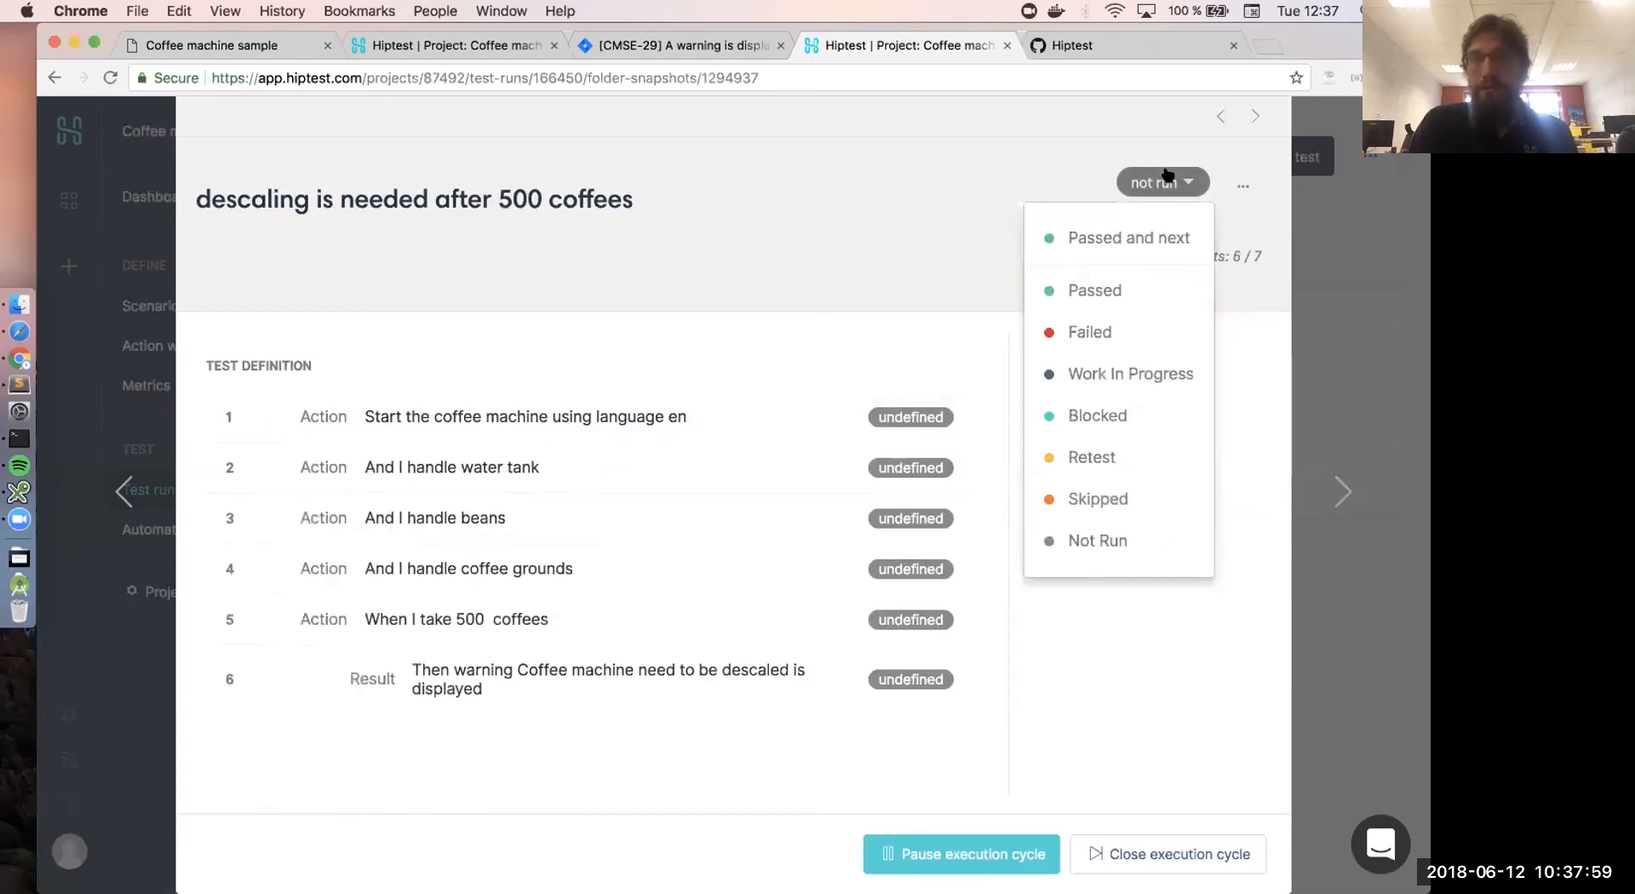
{"action": "left_click", "coordinate": [1129, 240]}
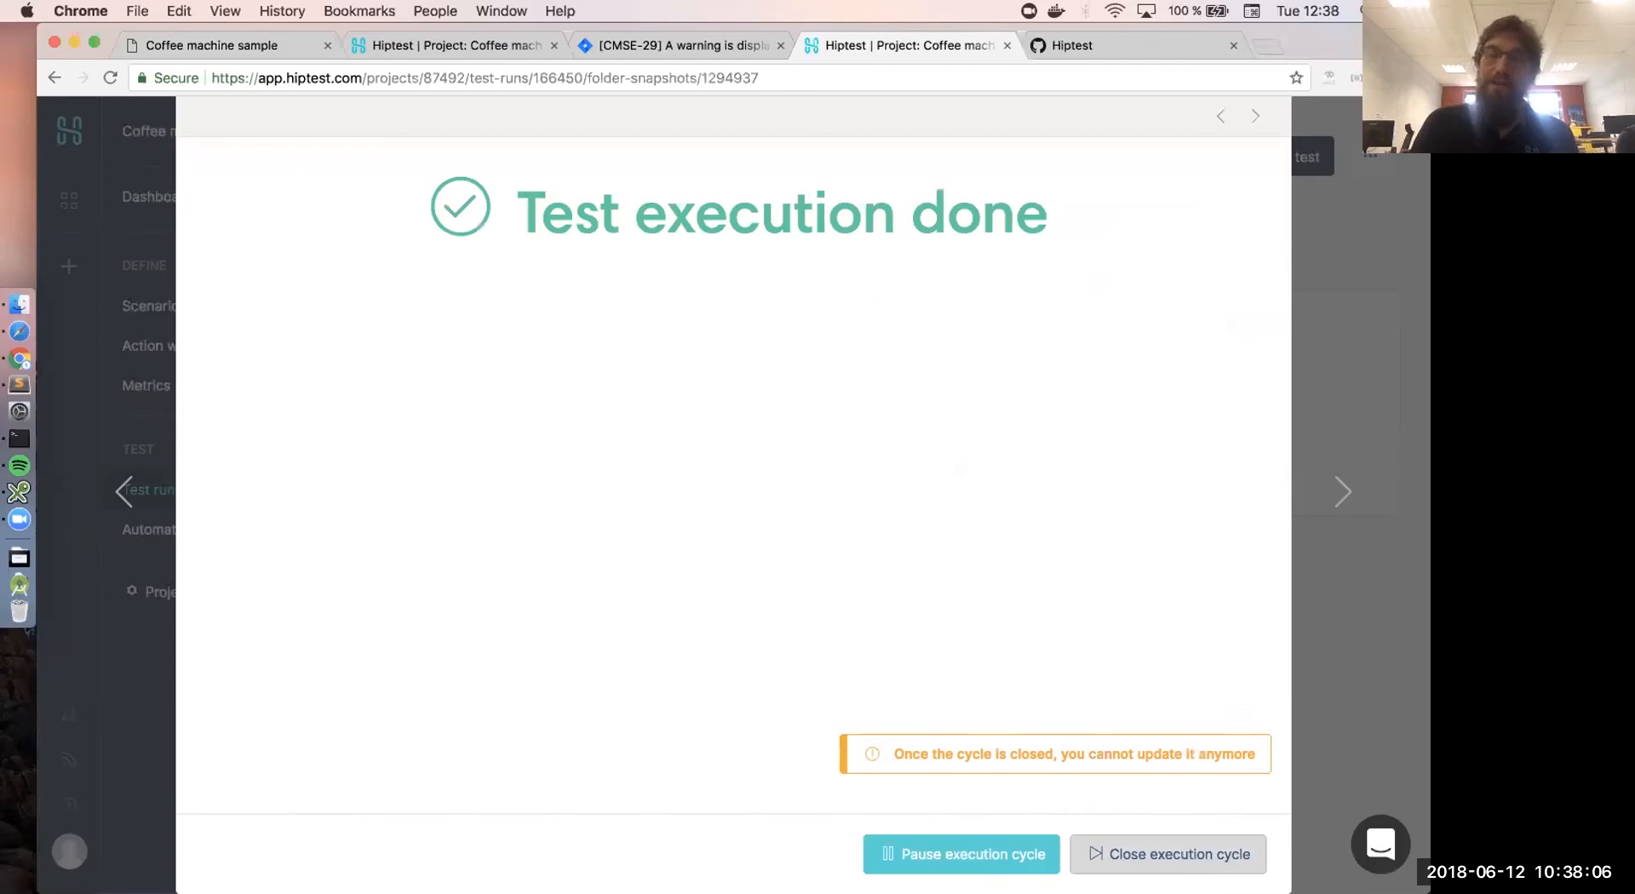
{"action": "left_click", "coordinate": [1122, 854]}
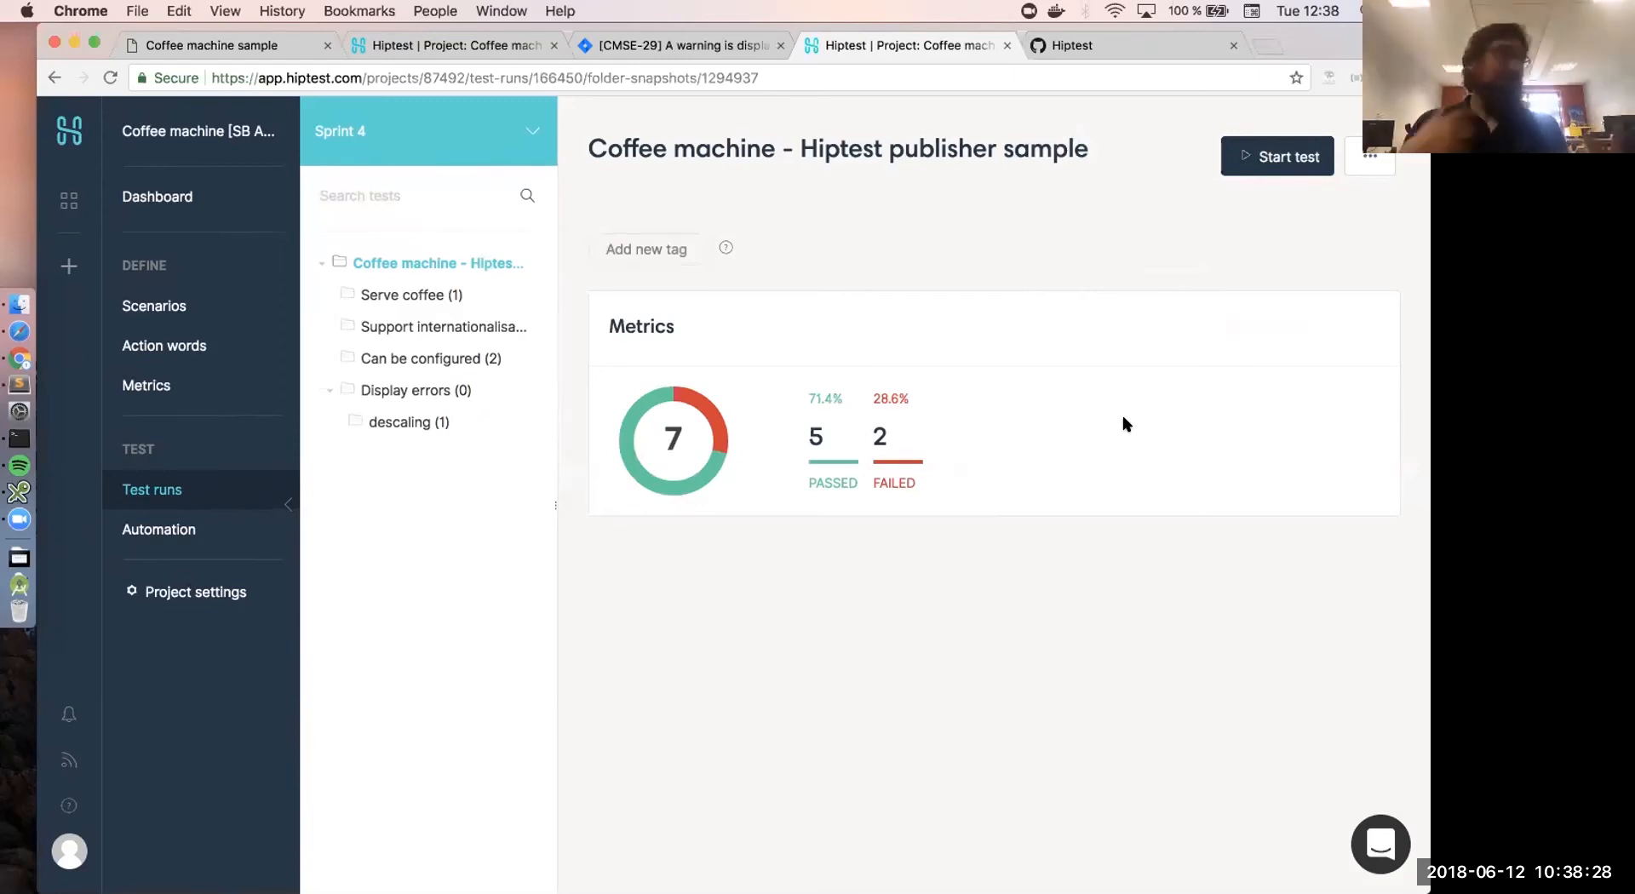
- Run a second execution cycle of the Sprint 4 tests with all seven marked as passed, and close the cycle
{"action": "left_click", "coordinate": [1269, 174]}
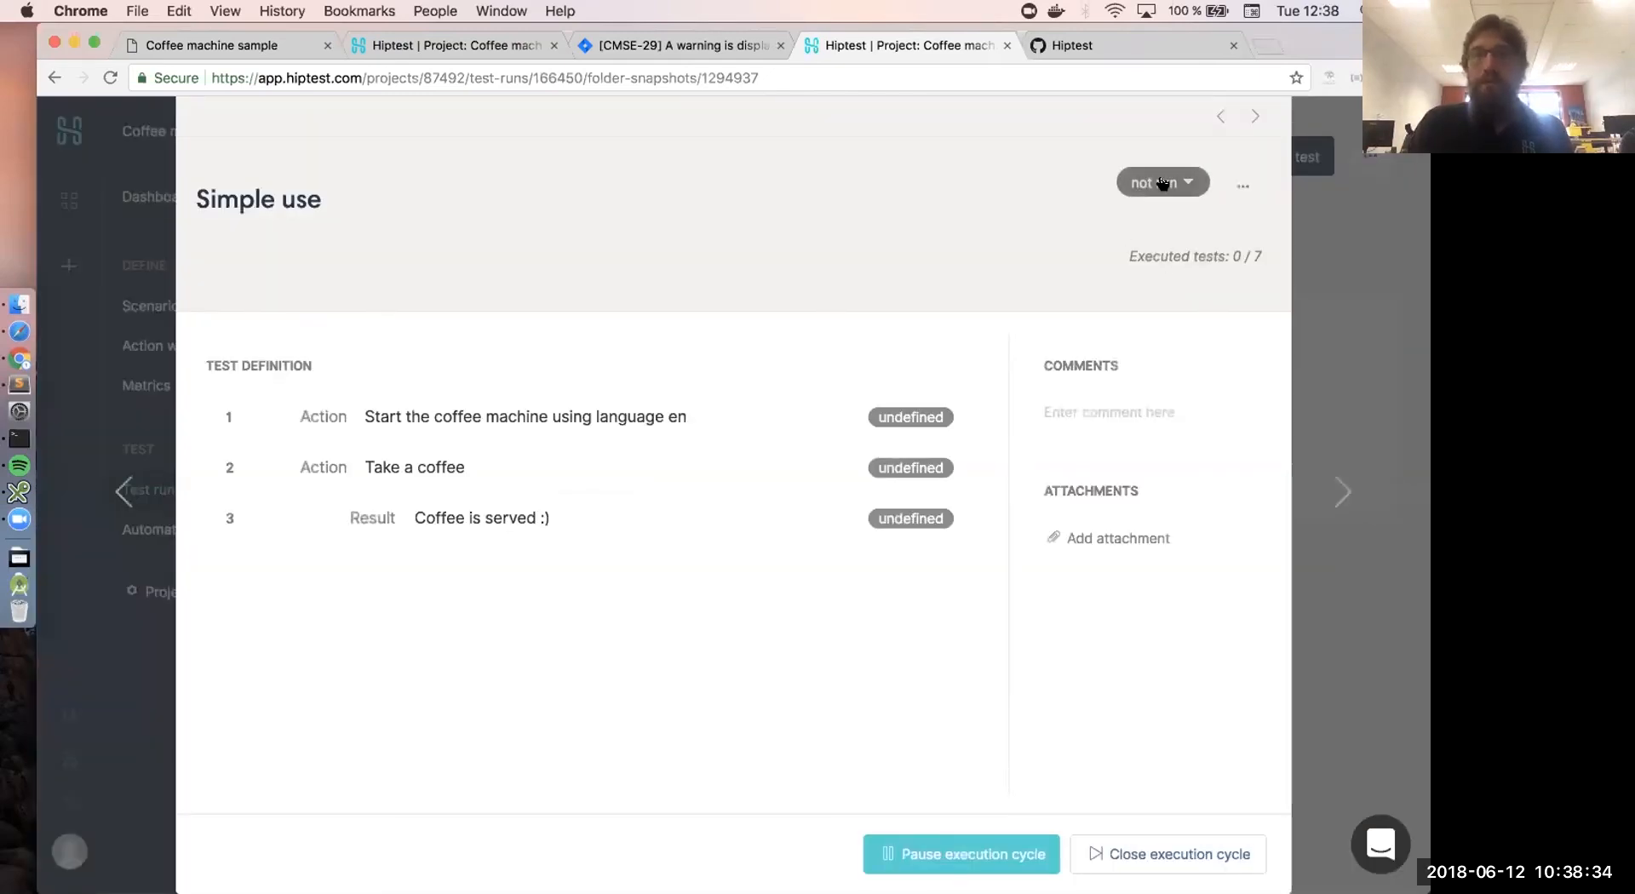
{"action": "left_click", "coordinate": [1151, 183]}
{"action": "left_click", "coordinate": [1139, 235]}
{"action": "left_click", "coordinate": [1163, 182]}
{"action": "left_click", "coordinate": [1139, 238]}
{"action": "left_click", "coordinate": [1163, 183]}
{"action": "left_click", "coordinate": [1140, 238]}
{"action": "left_click", "coordinate": [1163, 182]}
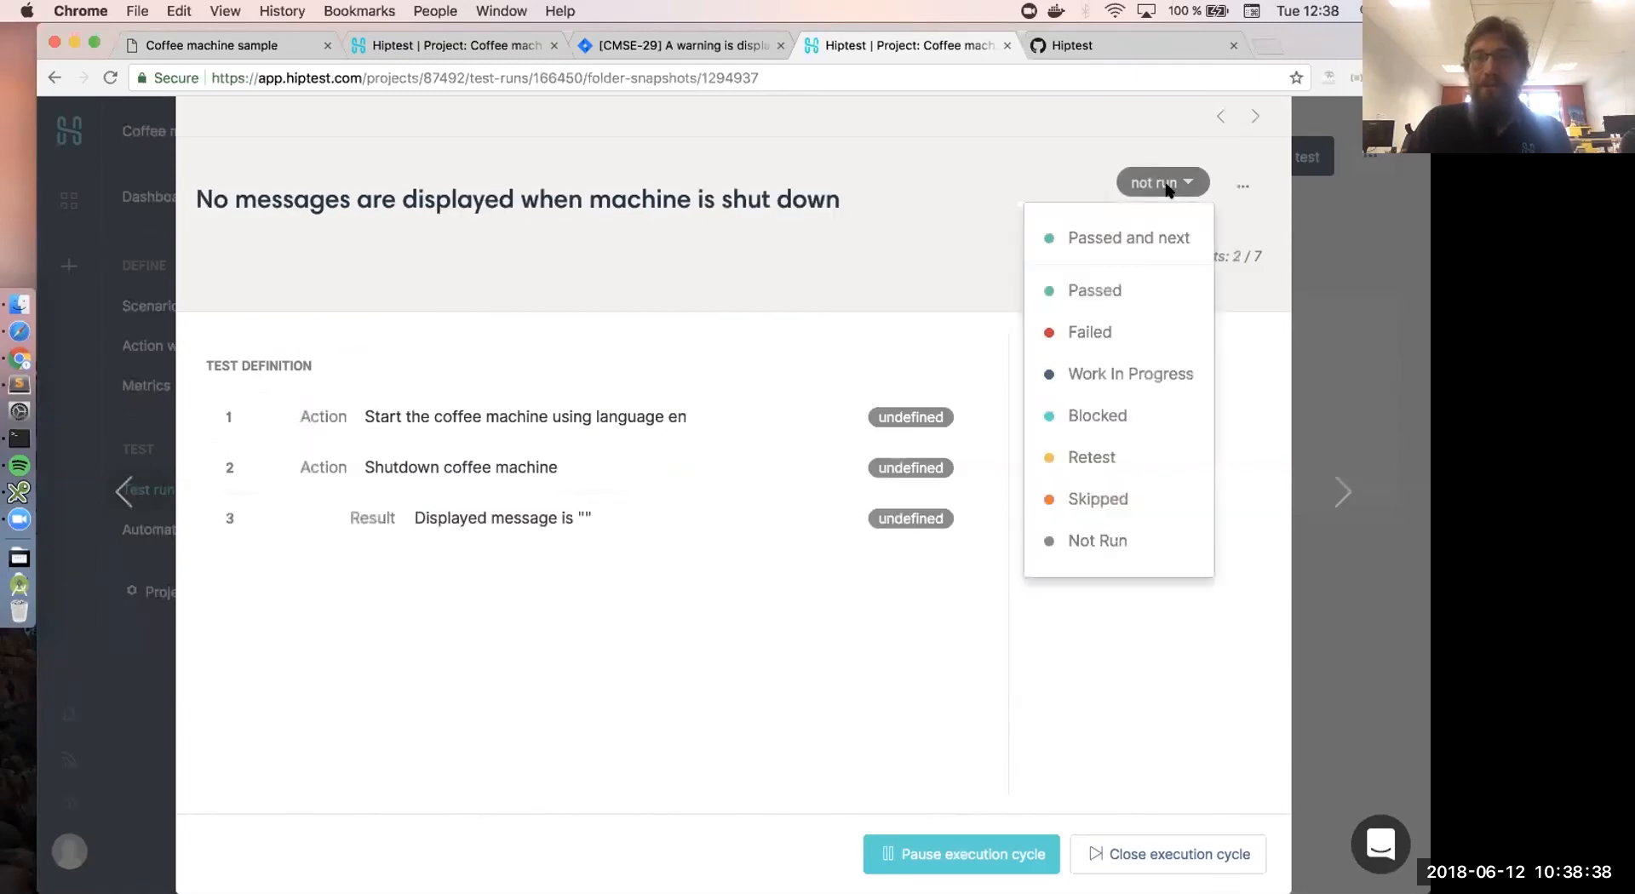
{"action": "left_click", "coordinate": [1139, 238]}
{"action": "left_click", "coordinate": [1163, 182]}
{"action": "left_click", "coordinate": [1143, 238]}
{"action": "left_click", "coordinate": [1163, 182]}
{"action": "left_click", "coordinate": [1144, 240]}
{"action": "left_click", "coordinate": [1163, 182]}
{"action": "left_click", "coordinate": [1141, 238]}
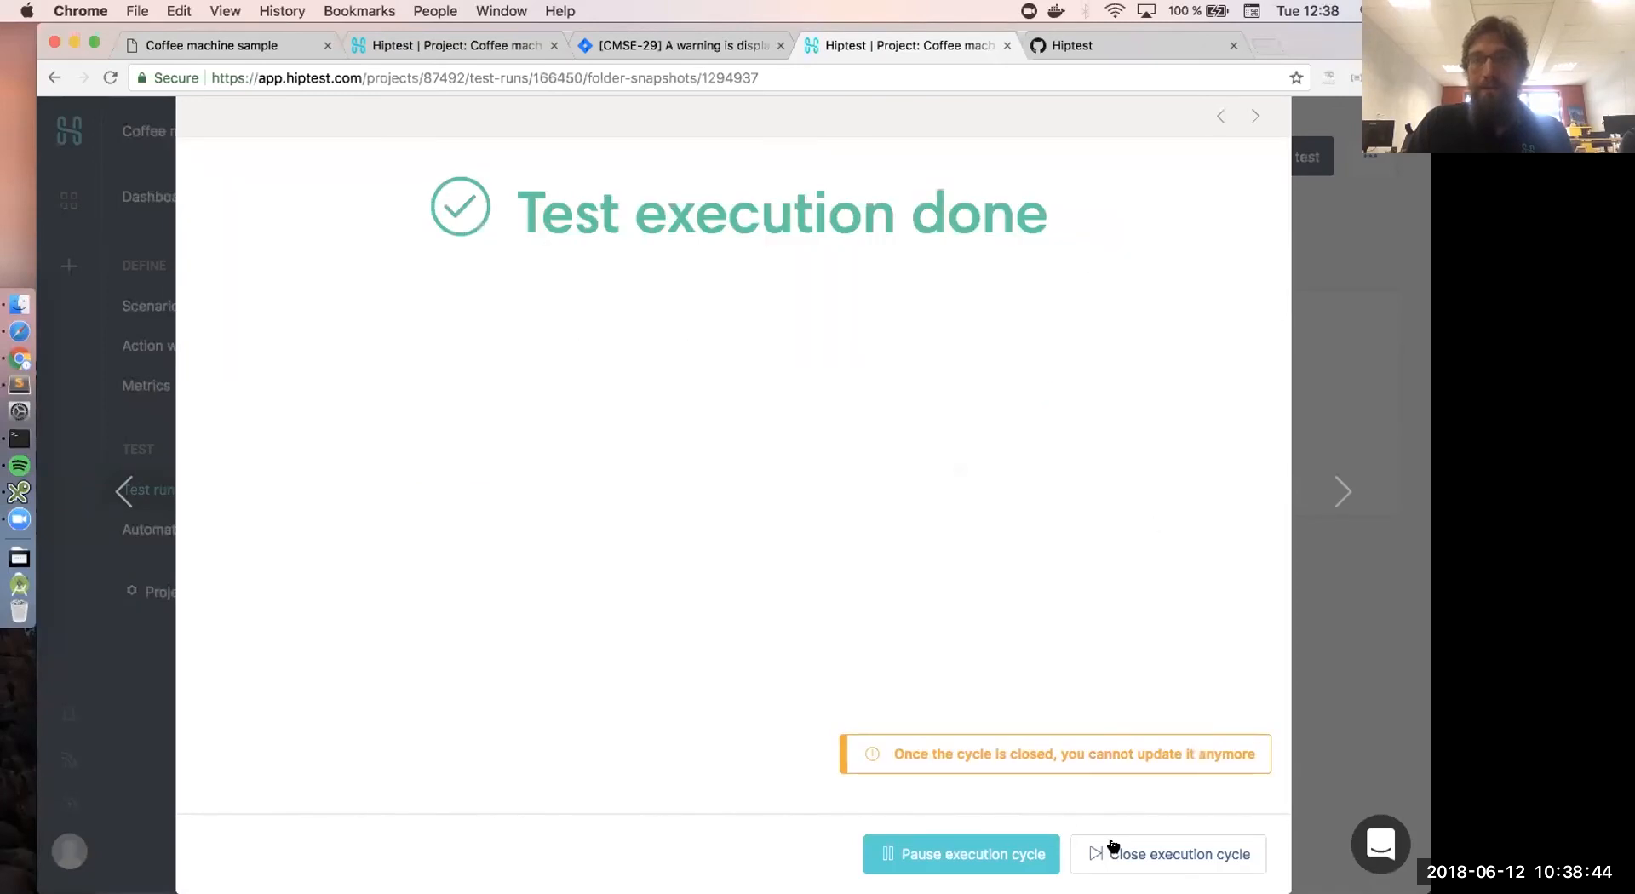
{"action": "left_click", "coordinate": [1133, 856]}
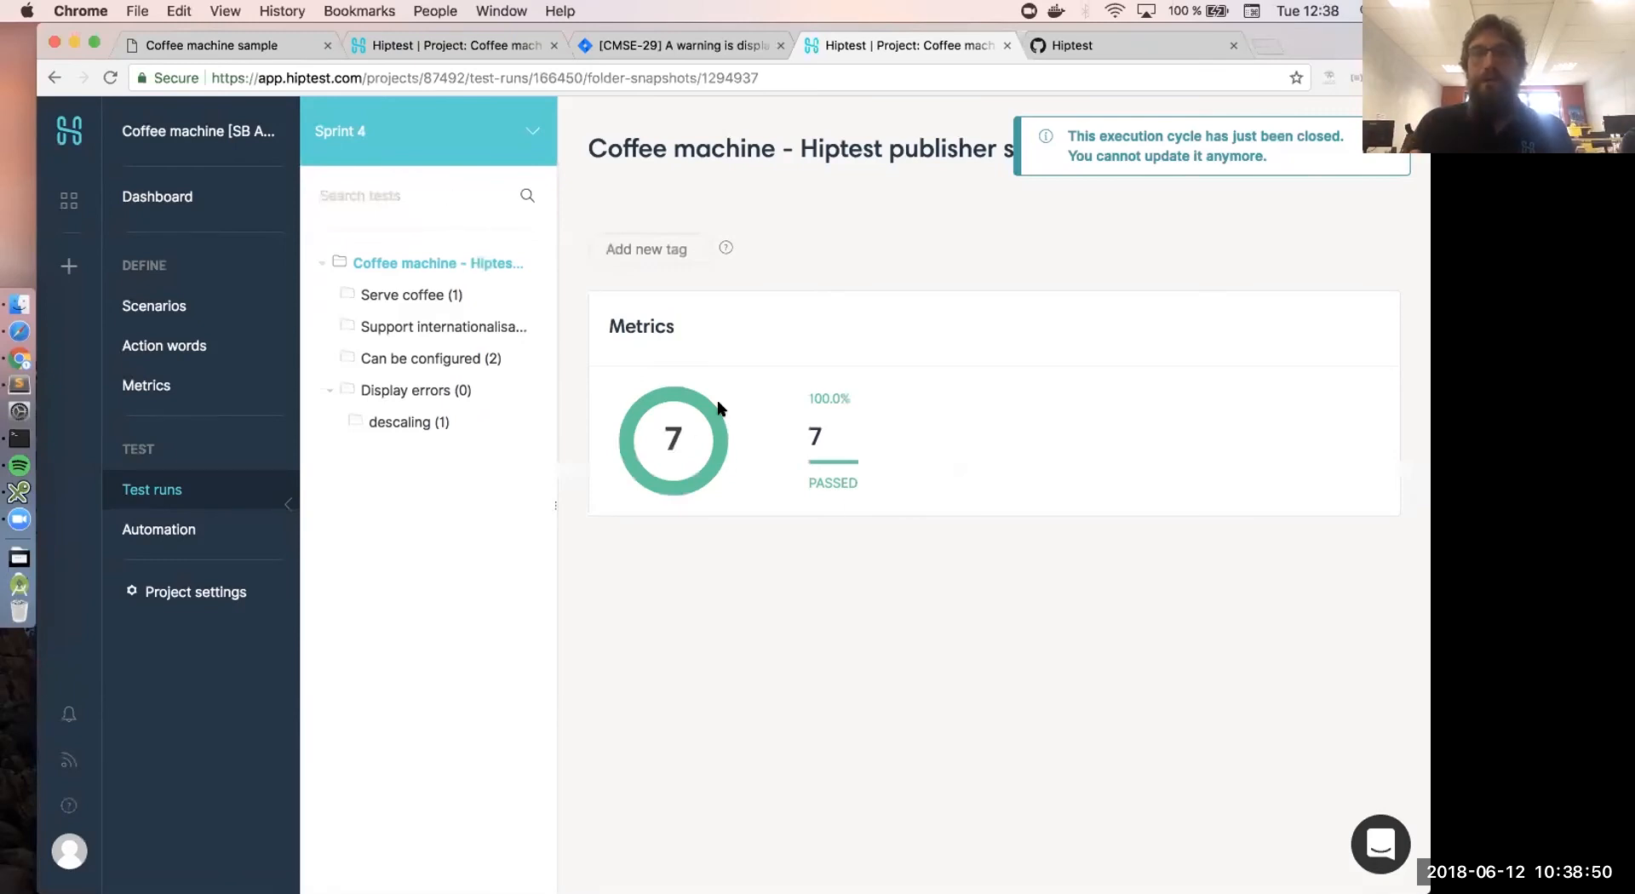
- Open the Sprint 4 test run overview and compare both execution cycles in its executions history
{"action": "left_click", "coordinate": [372, 161]}
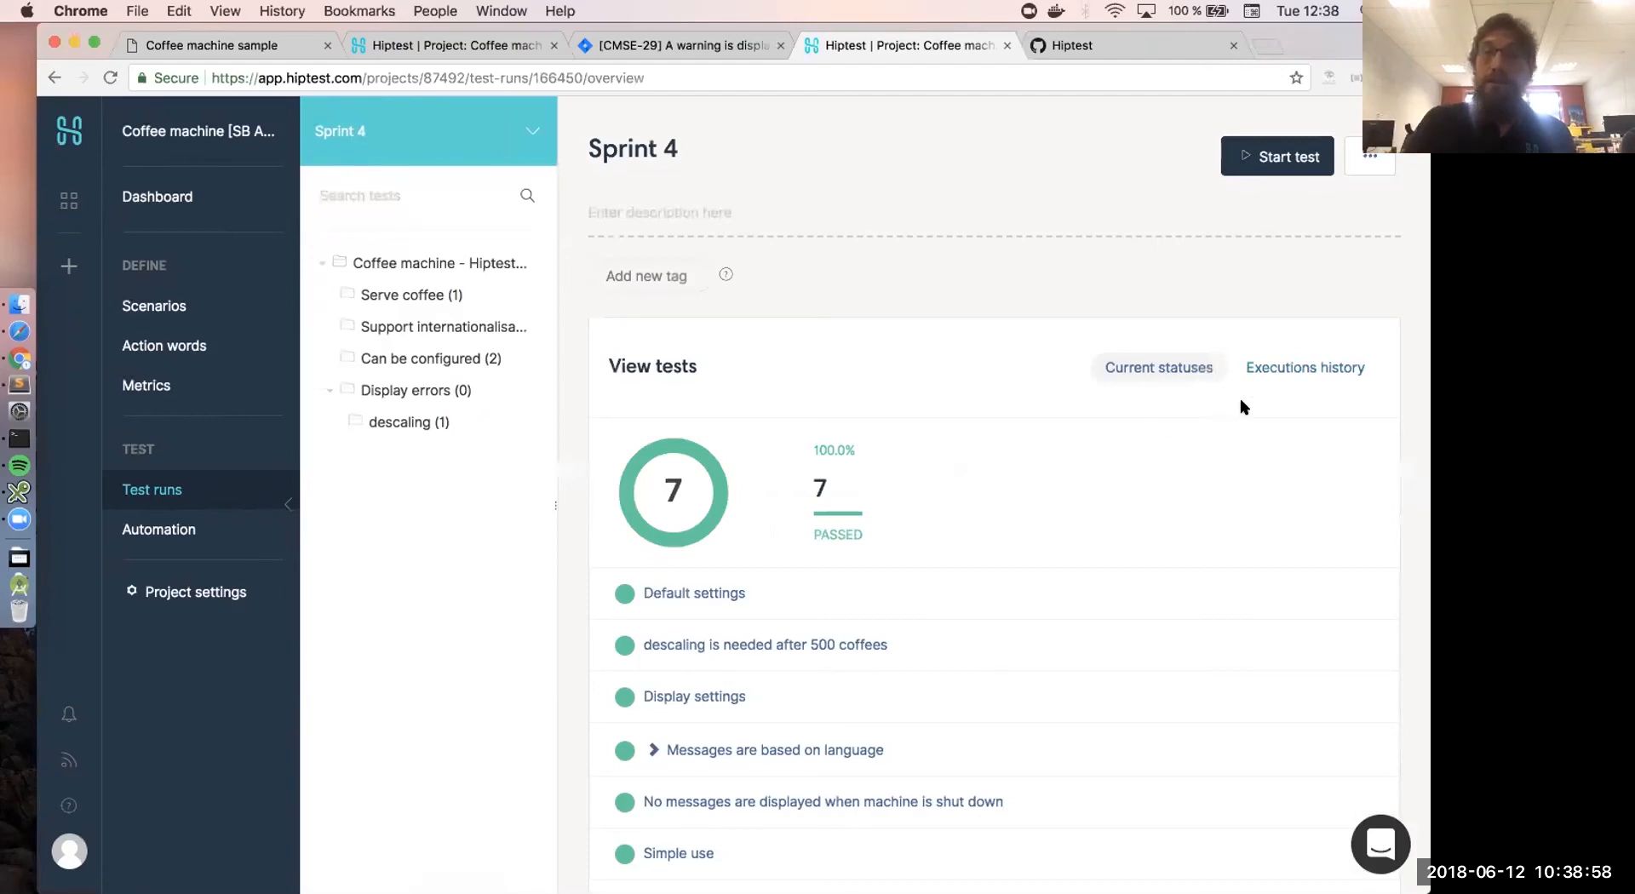
{"action": "left_click", "coordinate": [1305, 368]}
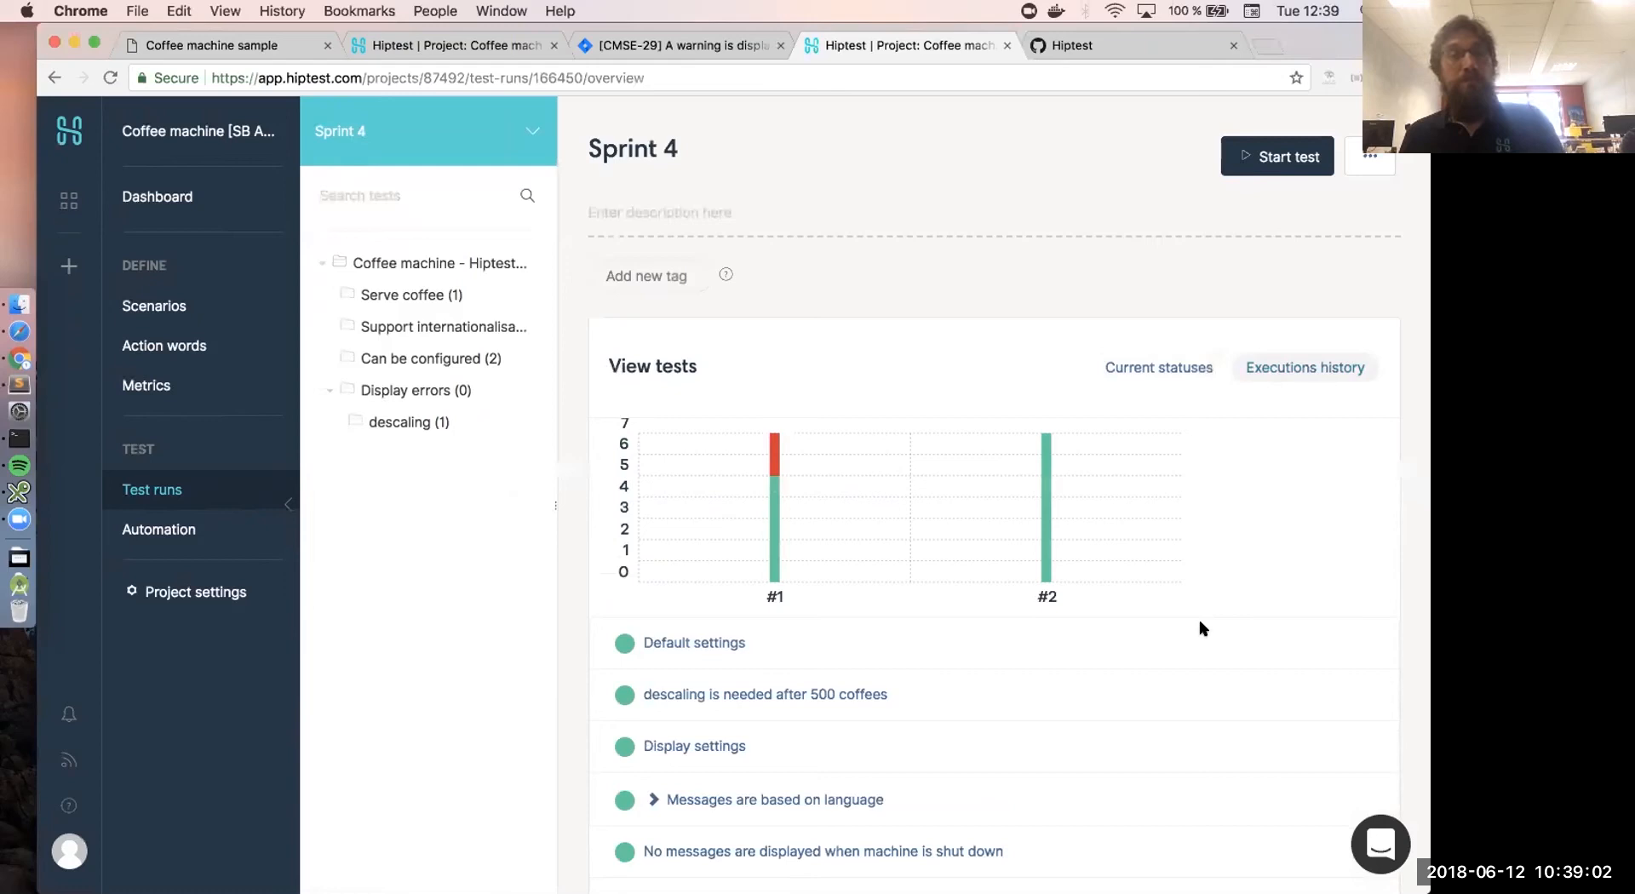
{"action": "mouse_move", "coordinate": [769, 514]}
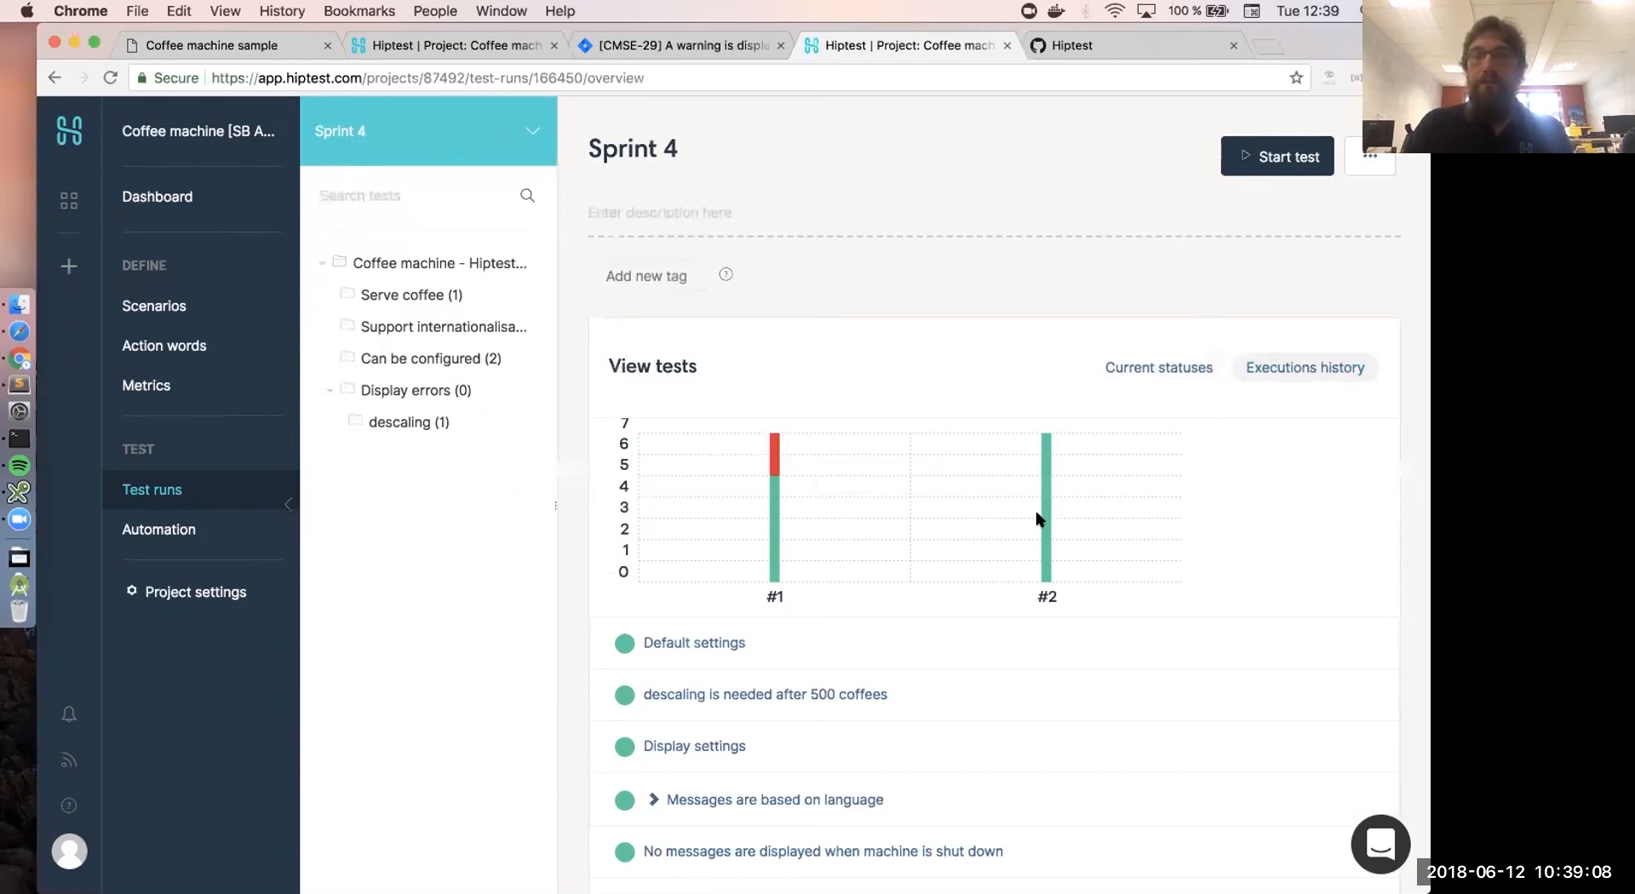
{"action": "mouse_move", "coordinate": [1047, 523]}
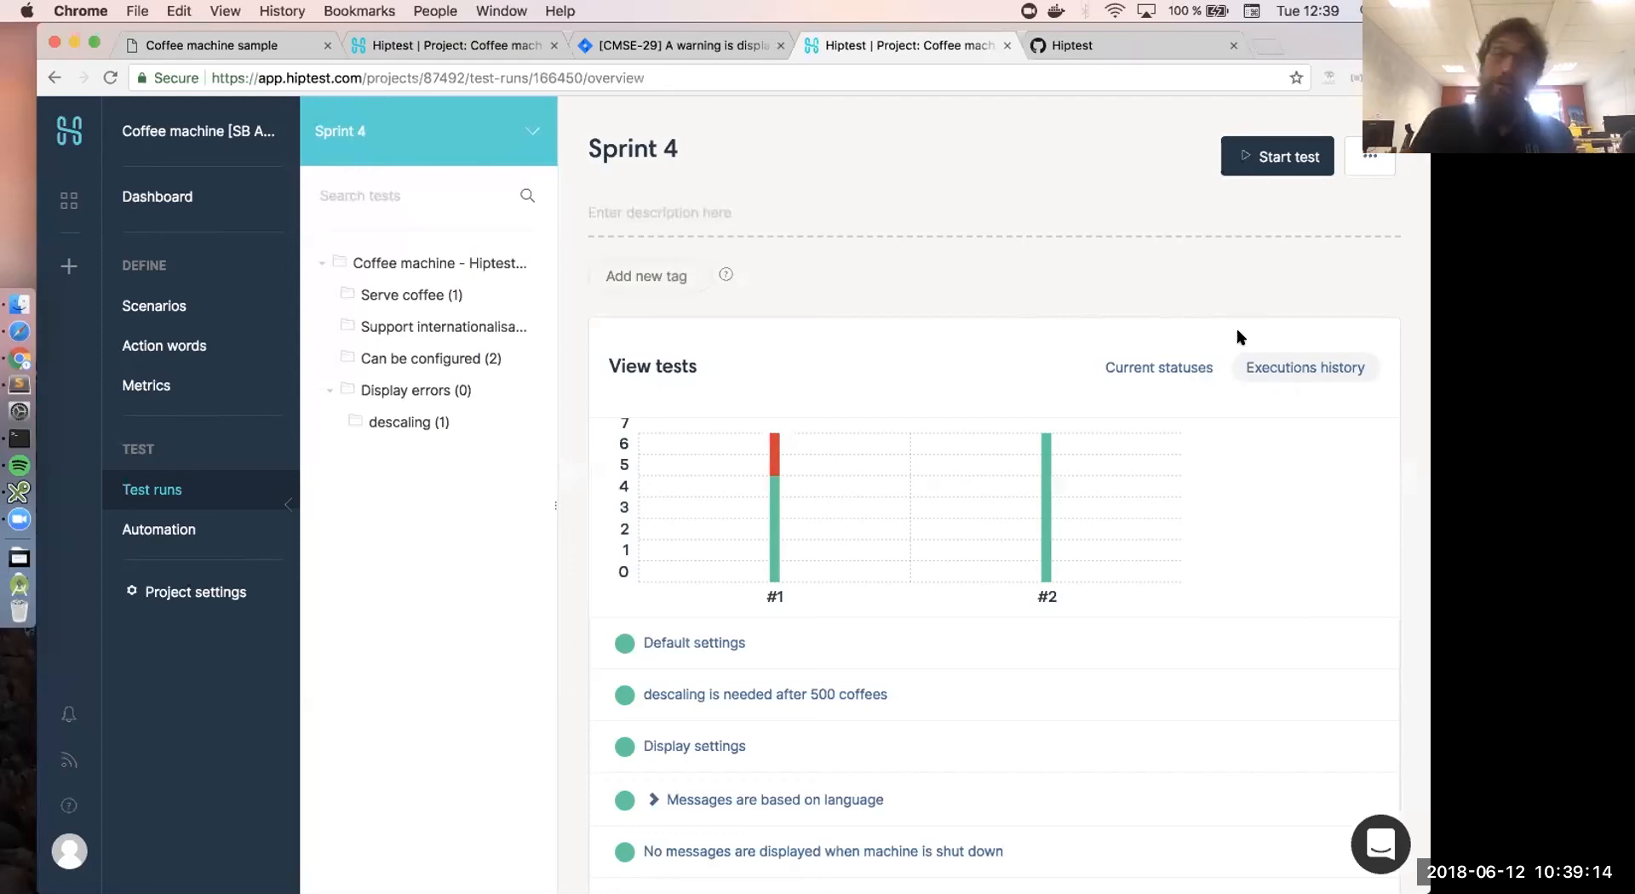
- Add the Sprint 4 test run to the project dashboard and remove the Sprint 3 run from it
{"action": "left_click", "coordinate": [1359, 153]}
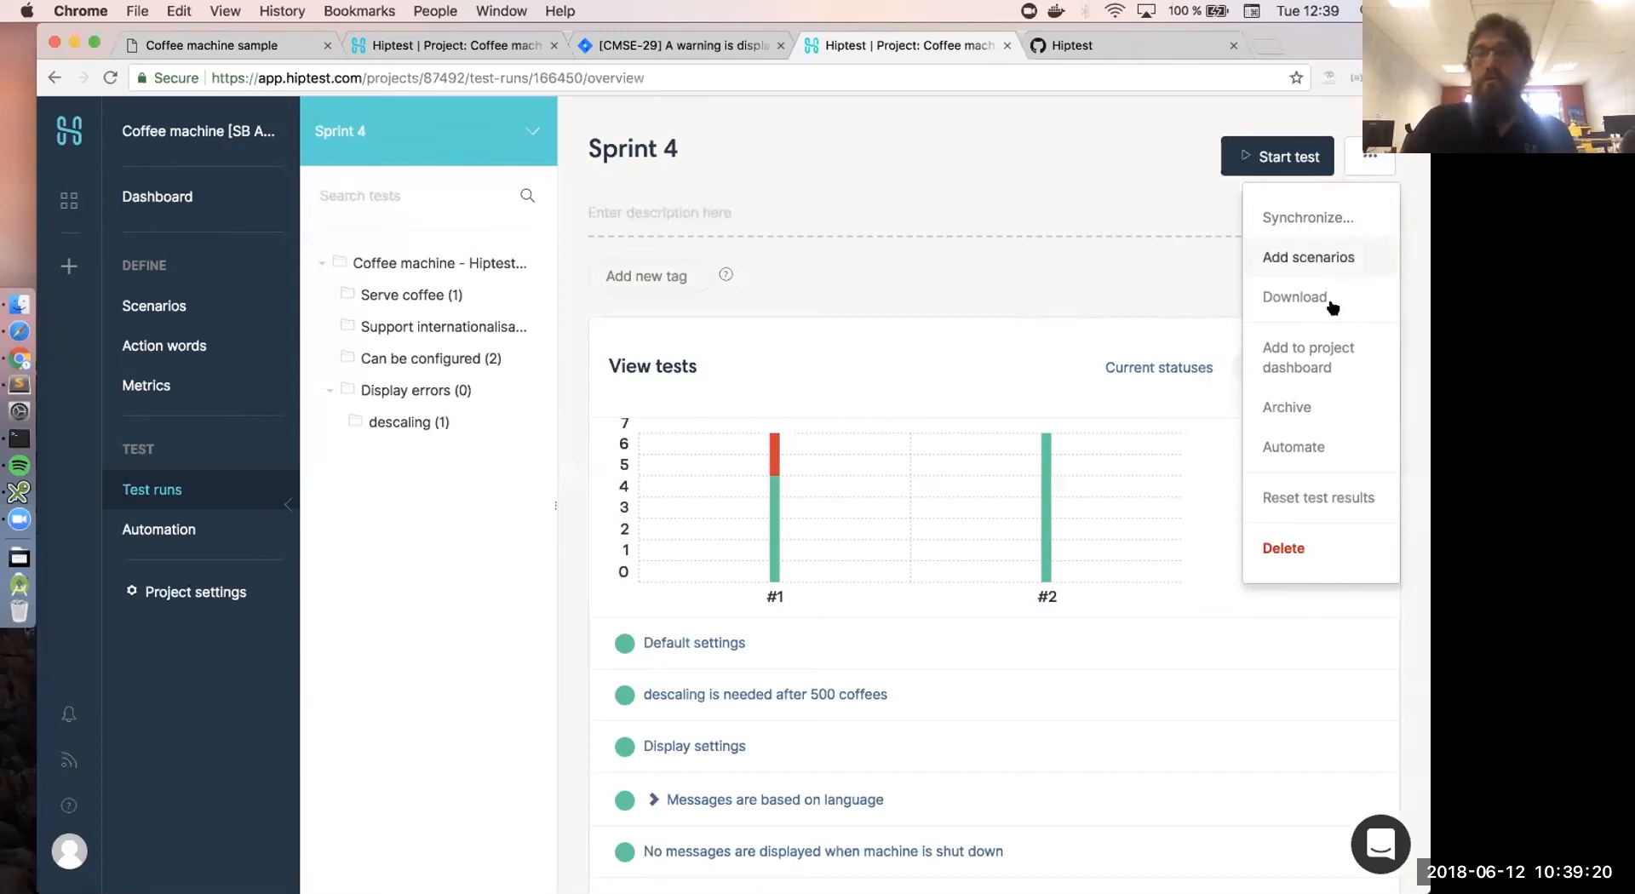
{"action": "left_click", "coordinate": [1310, 357]}
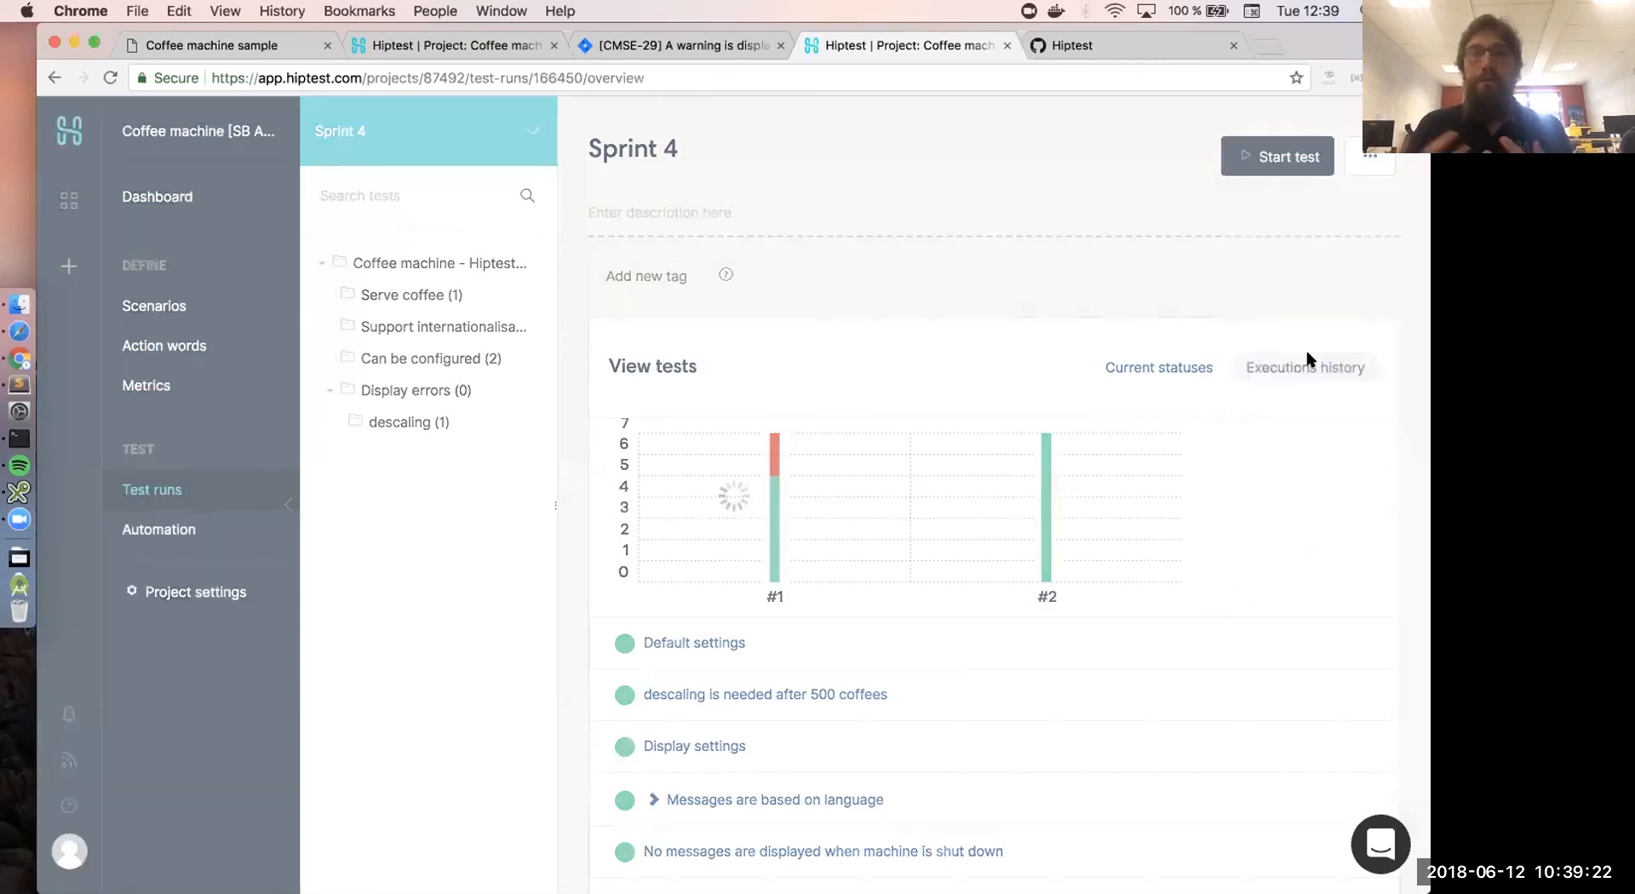
{"action": "left_click", "coordinate": [155, 132]}
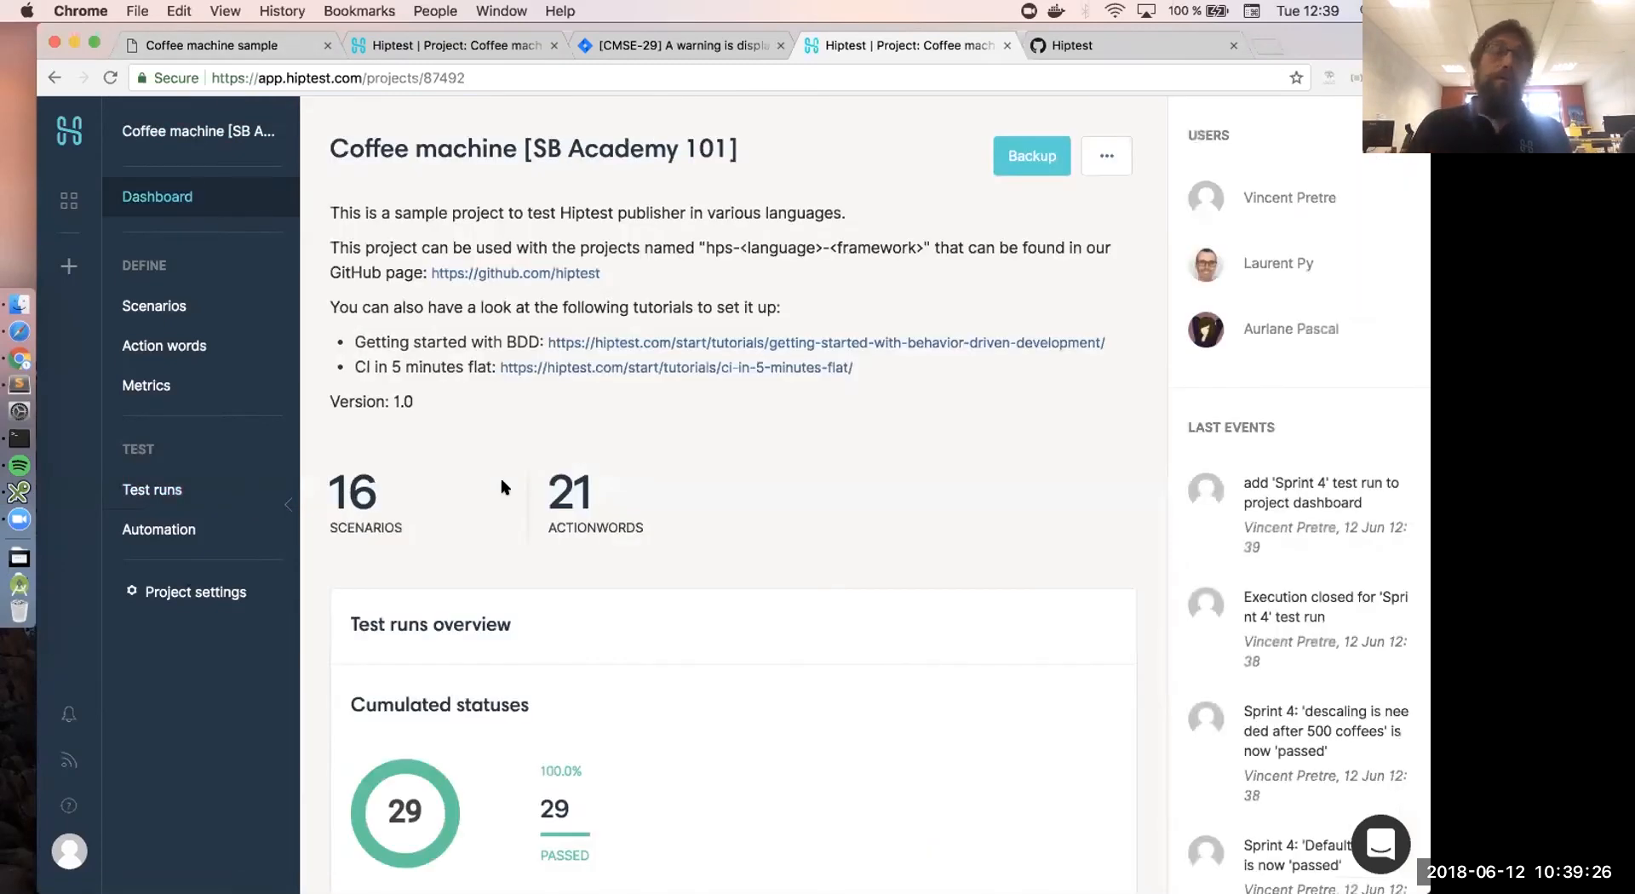
{"action": "scroll", "coordinate": [502, 488], "scroll_direction": "down", "scroll_amount": 5}
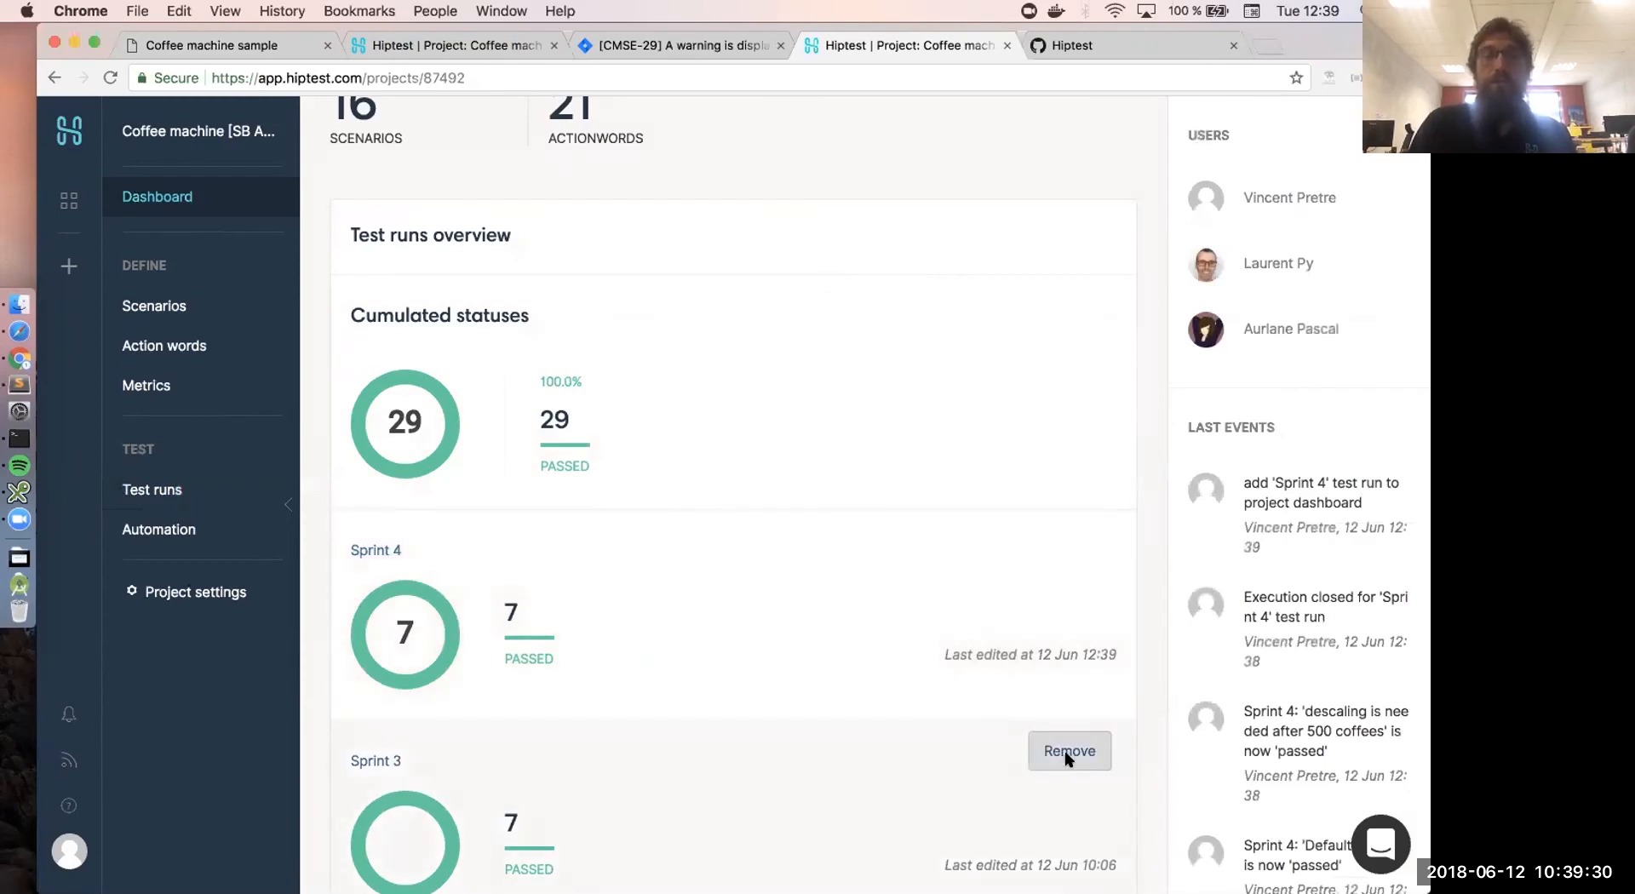
{"action": "left_click", "coordinate": [1067, 754]}
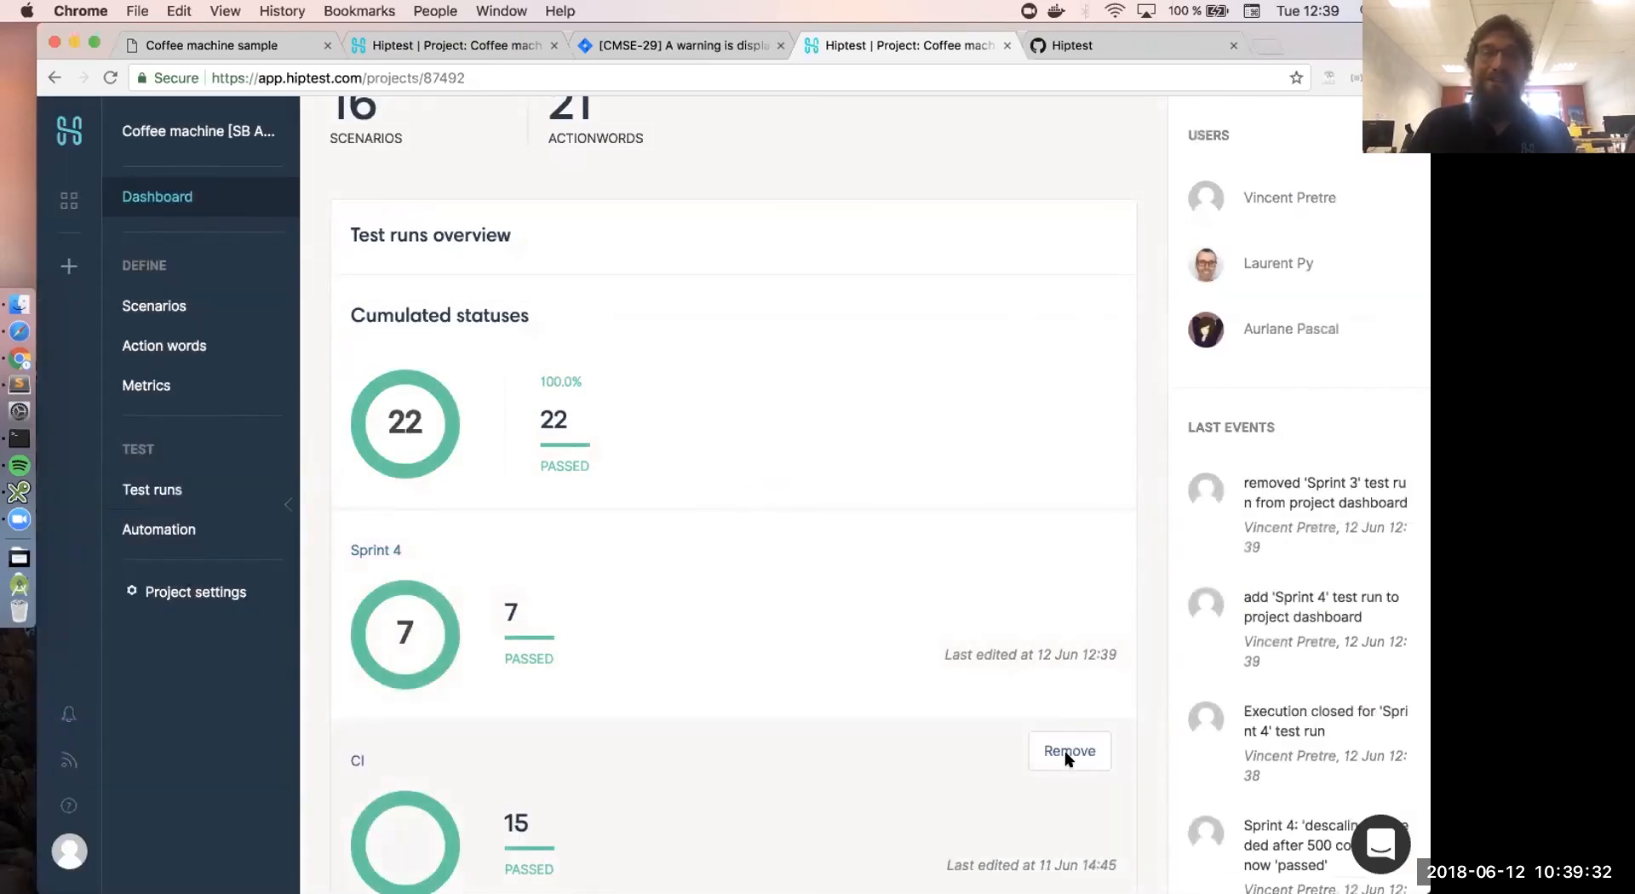
{"action": "scroll", "coordinate": [863, 574], "scroll_direction": "down", "scroll_amount": 2}
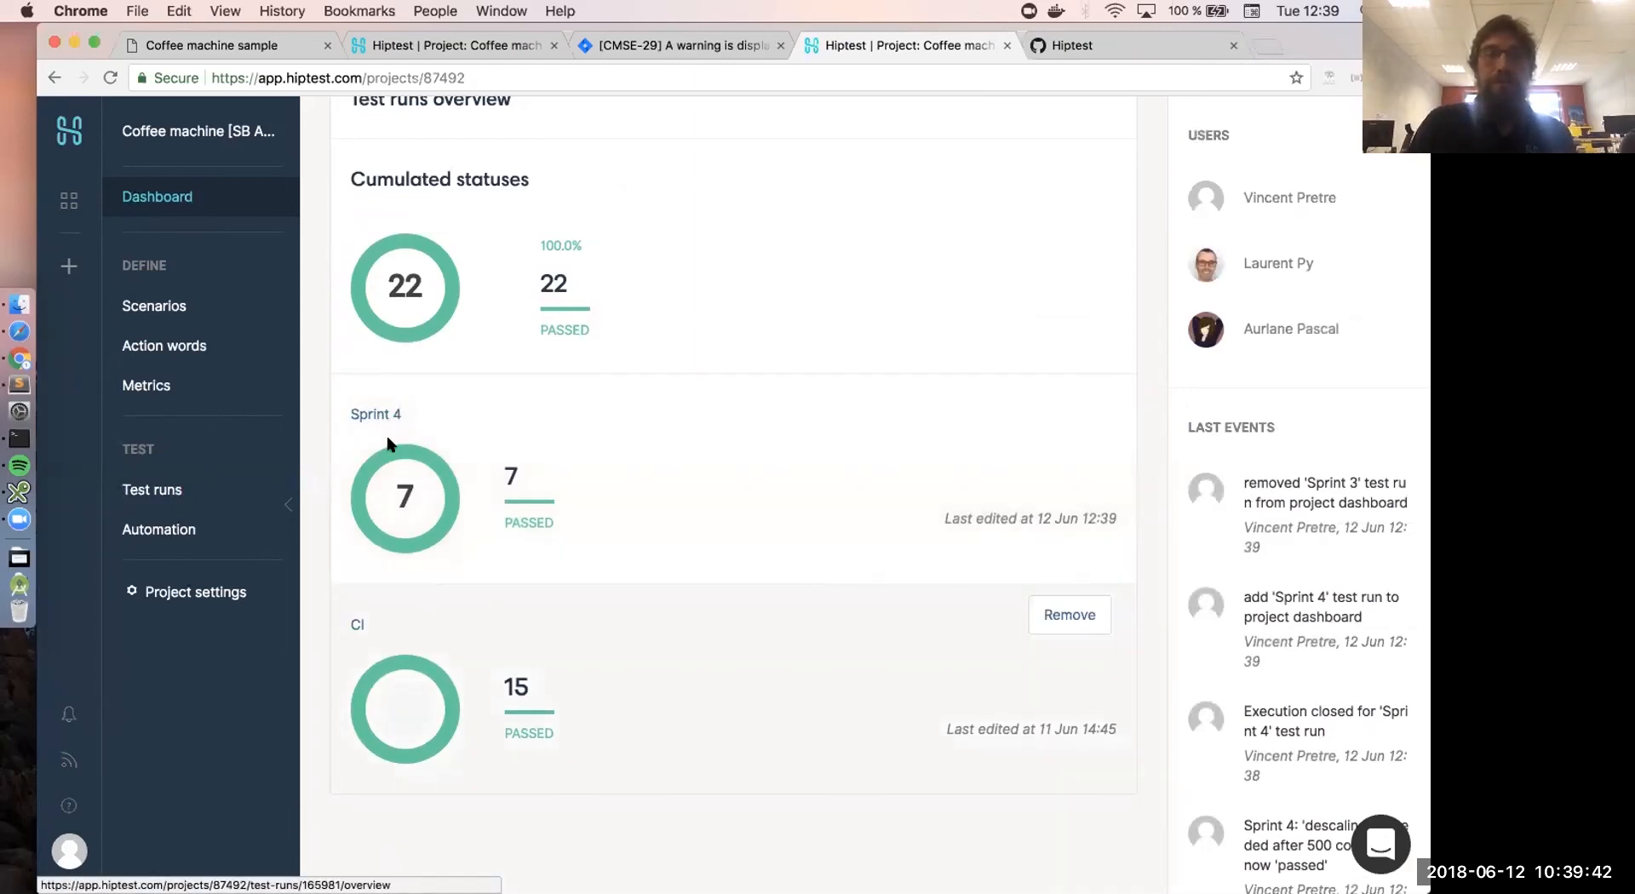
- Open Sprint 4's test "descaling is needed after 500 coffees" and view the Hiptest scenarios on its linked Jira issue CMSE-29
{"action": "left_click", "coordinate": [373, 414]}
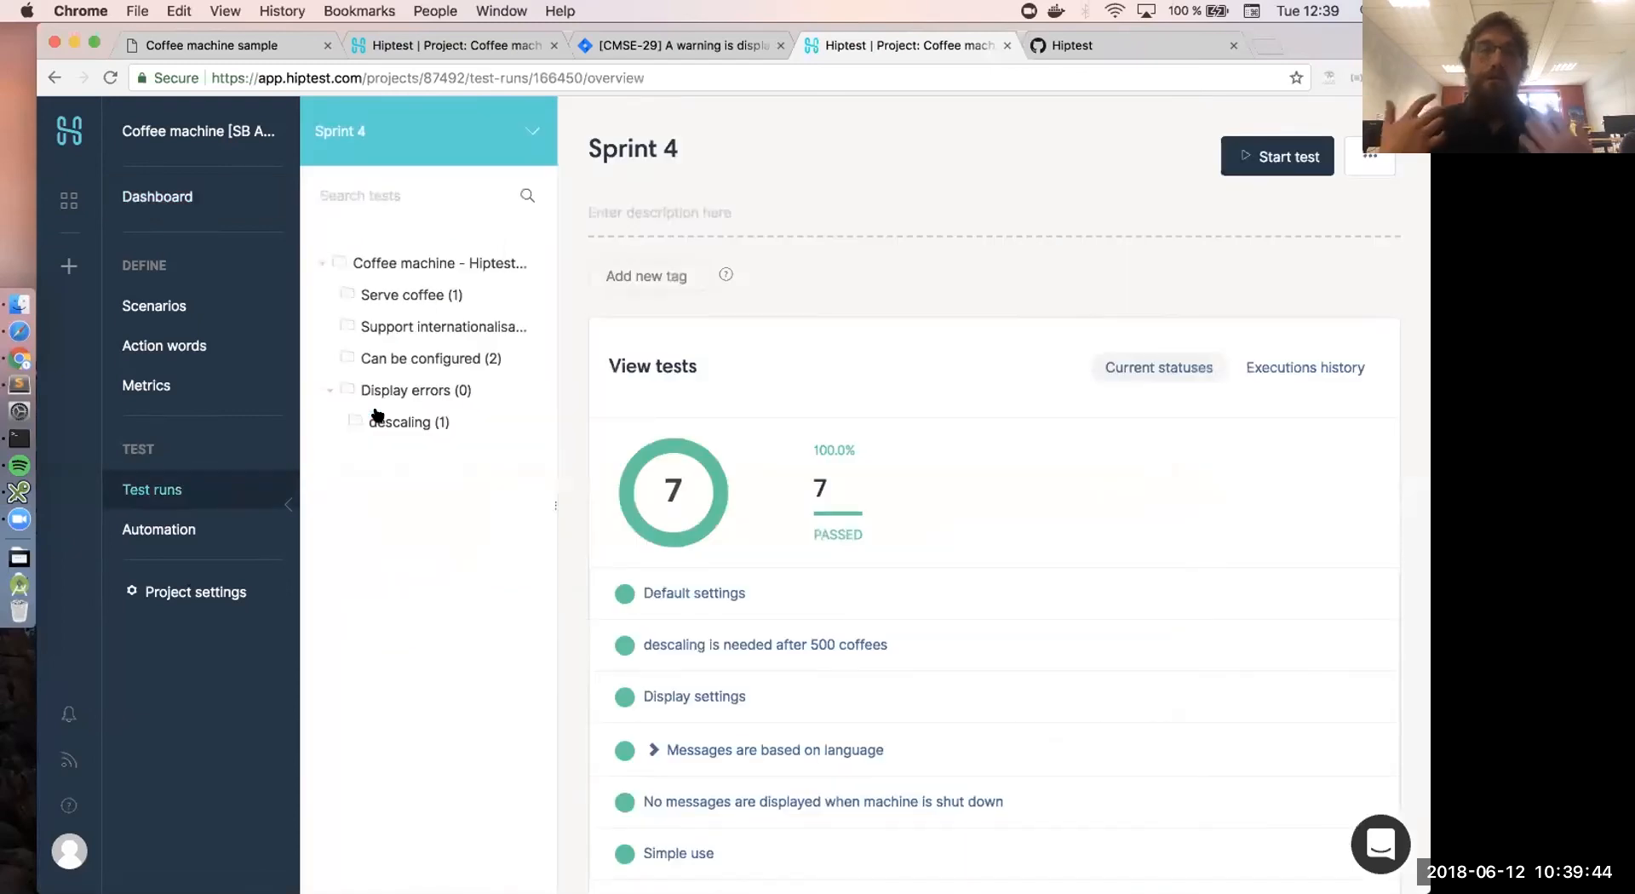
{"action": "left_click", "coordinate": [380, 420]}
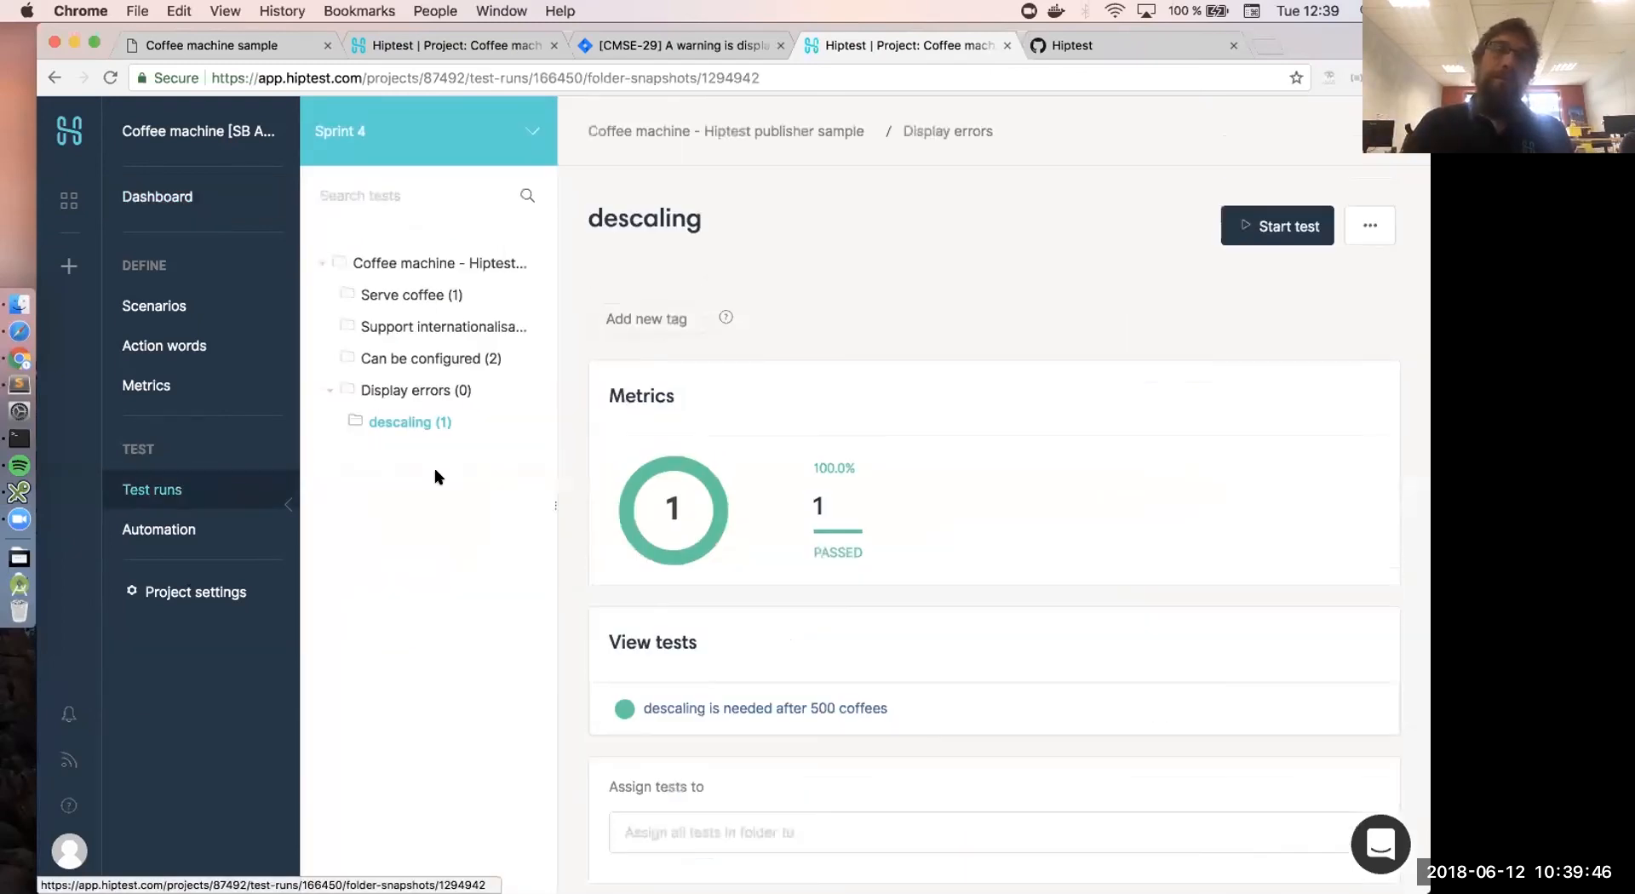
{"action": "left_click", "coordinate": [798, 710]}
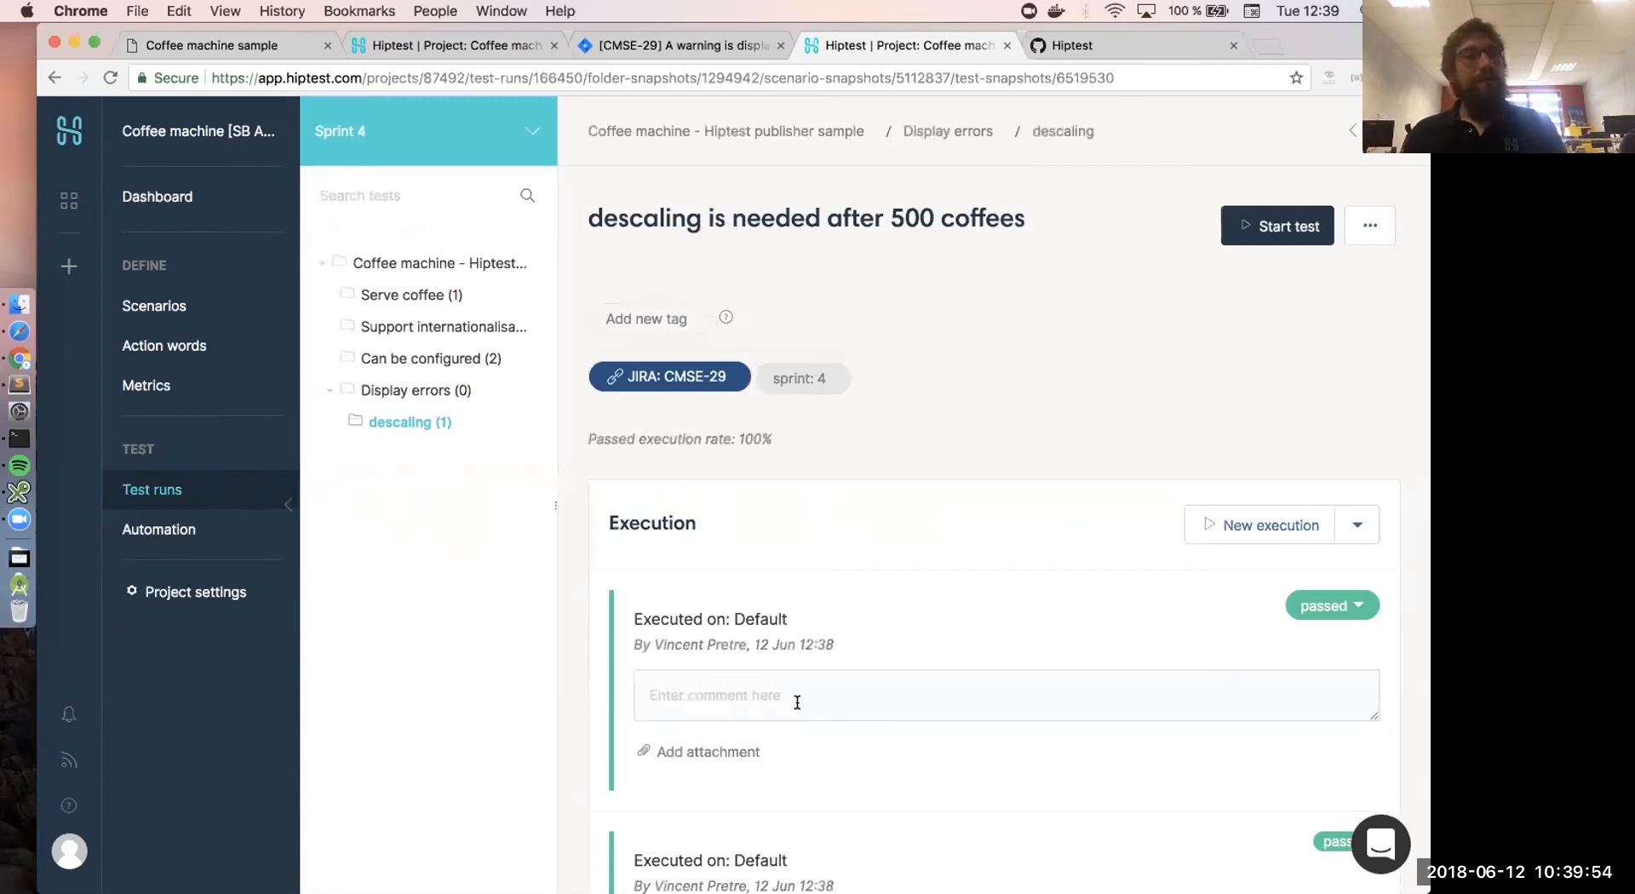
{"action": "left_click", "coordinate": [611, 375]}
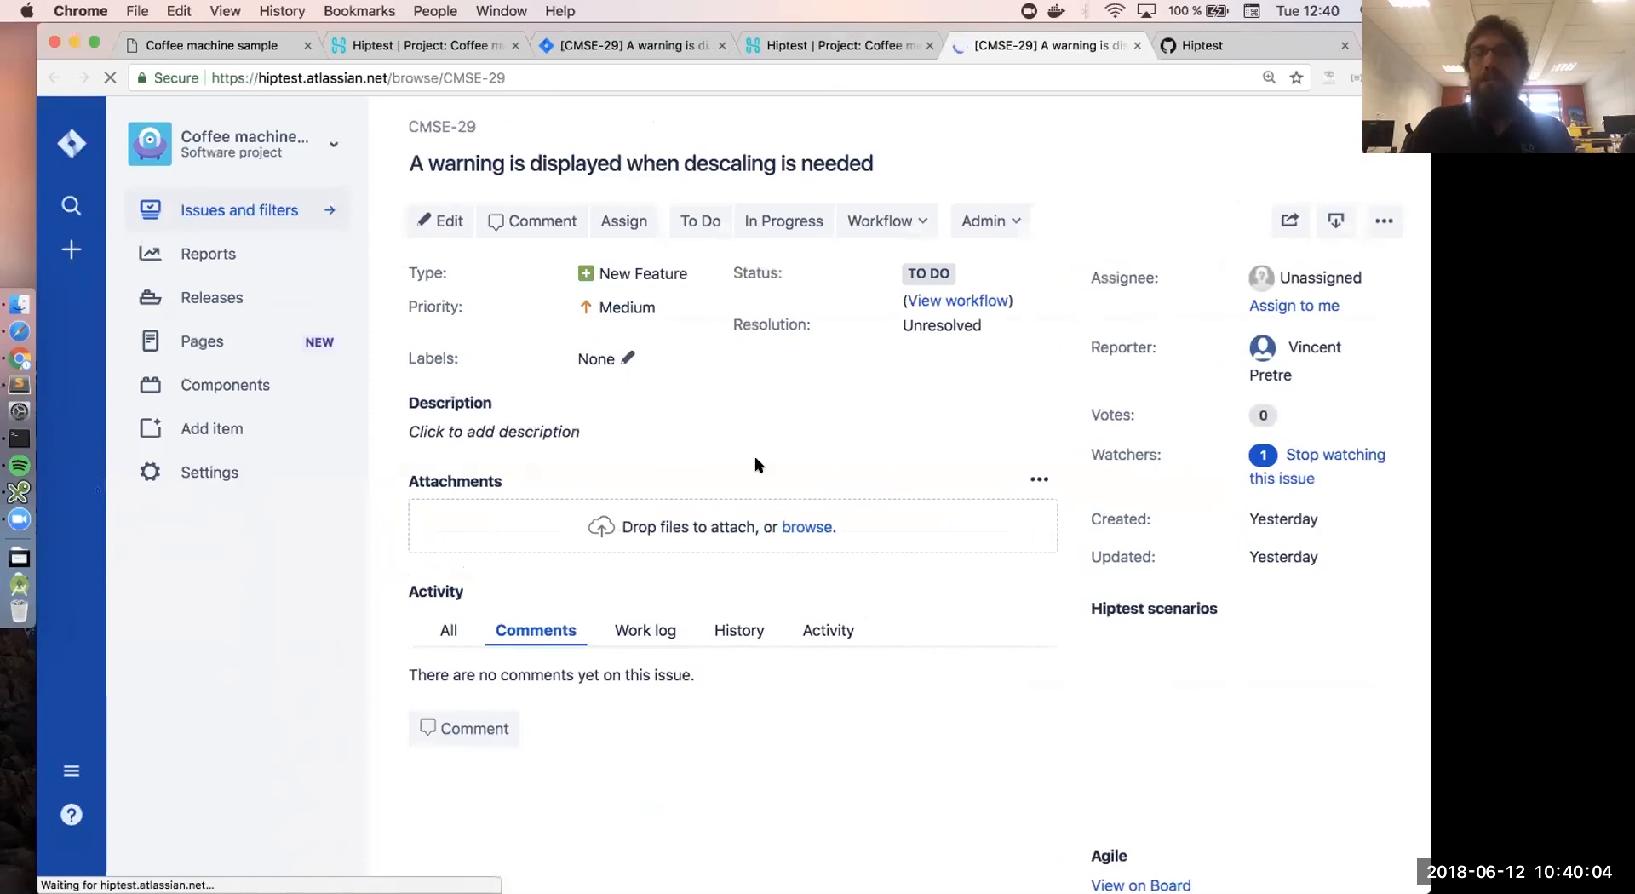
{"action": "scroll", "coordinate": [1132, 690], "scroll_direction": "down", "scroll_amount": 1}
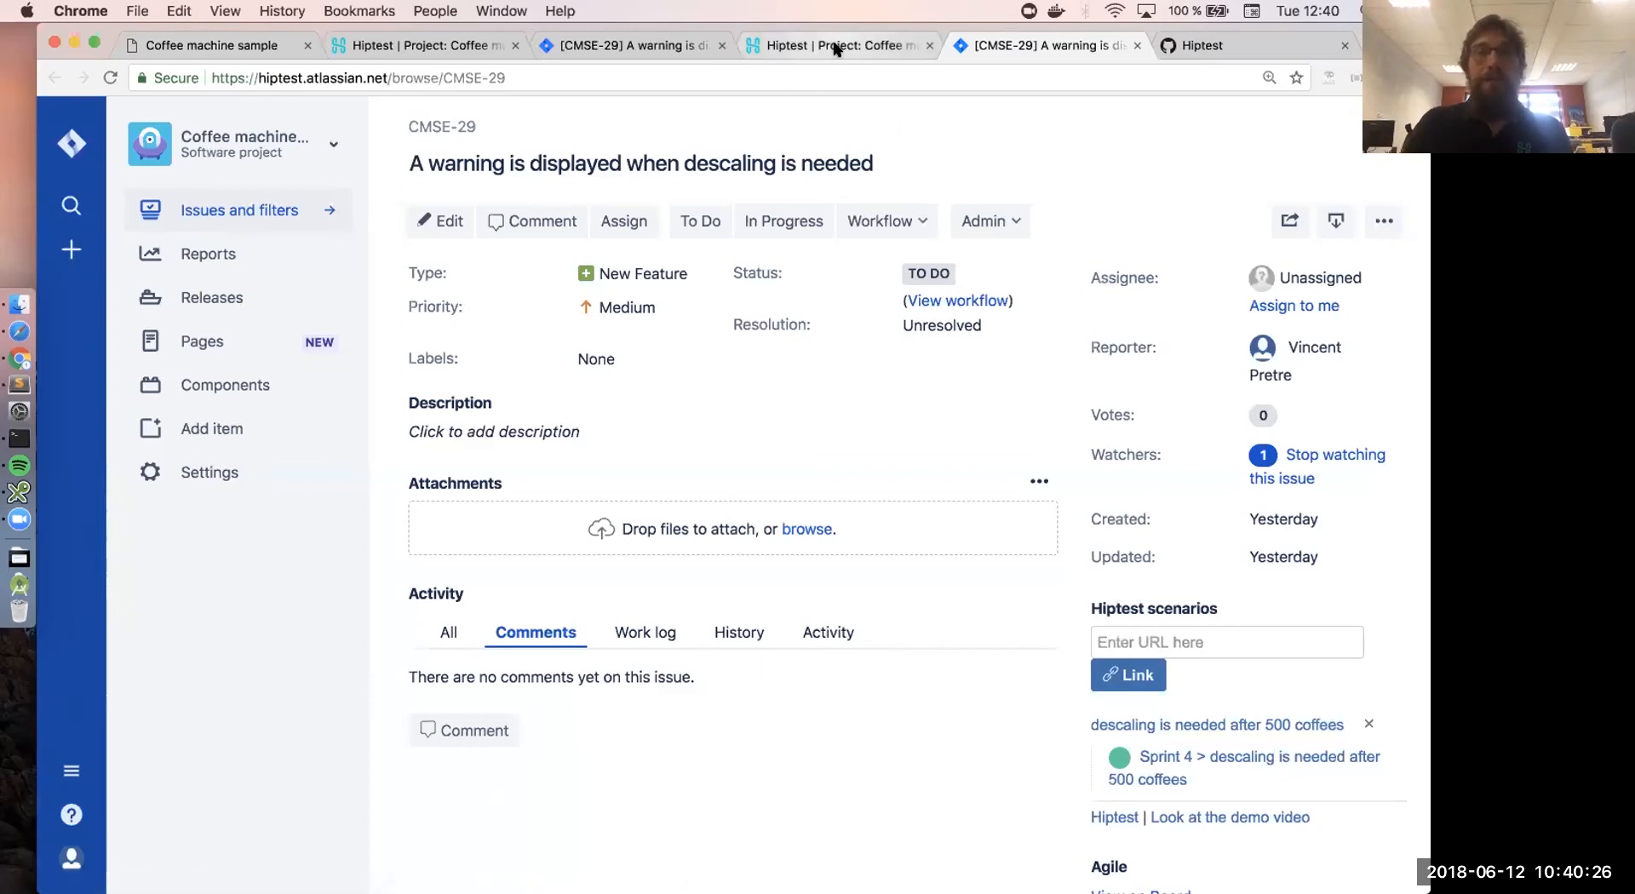
- Return to Hiptest and download the project's tests for Java / JUnit, saving the project_export zip archive in Downloads
{"action": "left_click", "coordinate": [836, 45]}
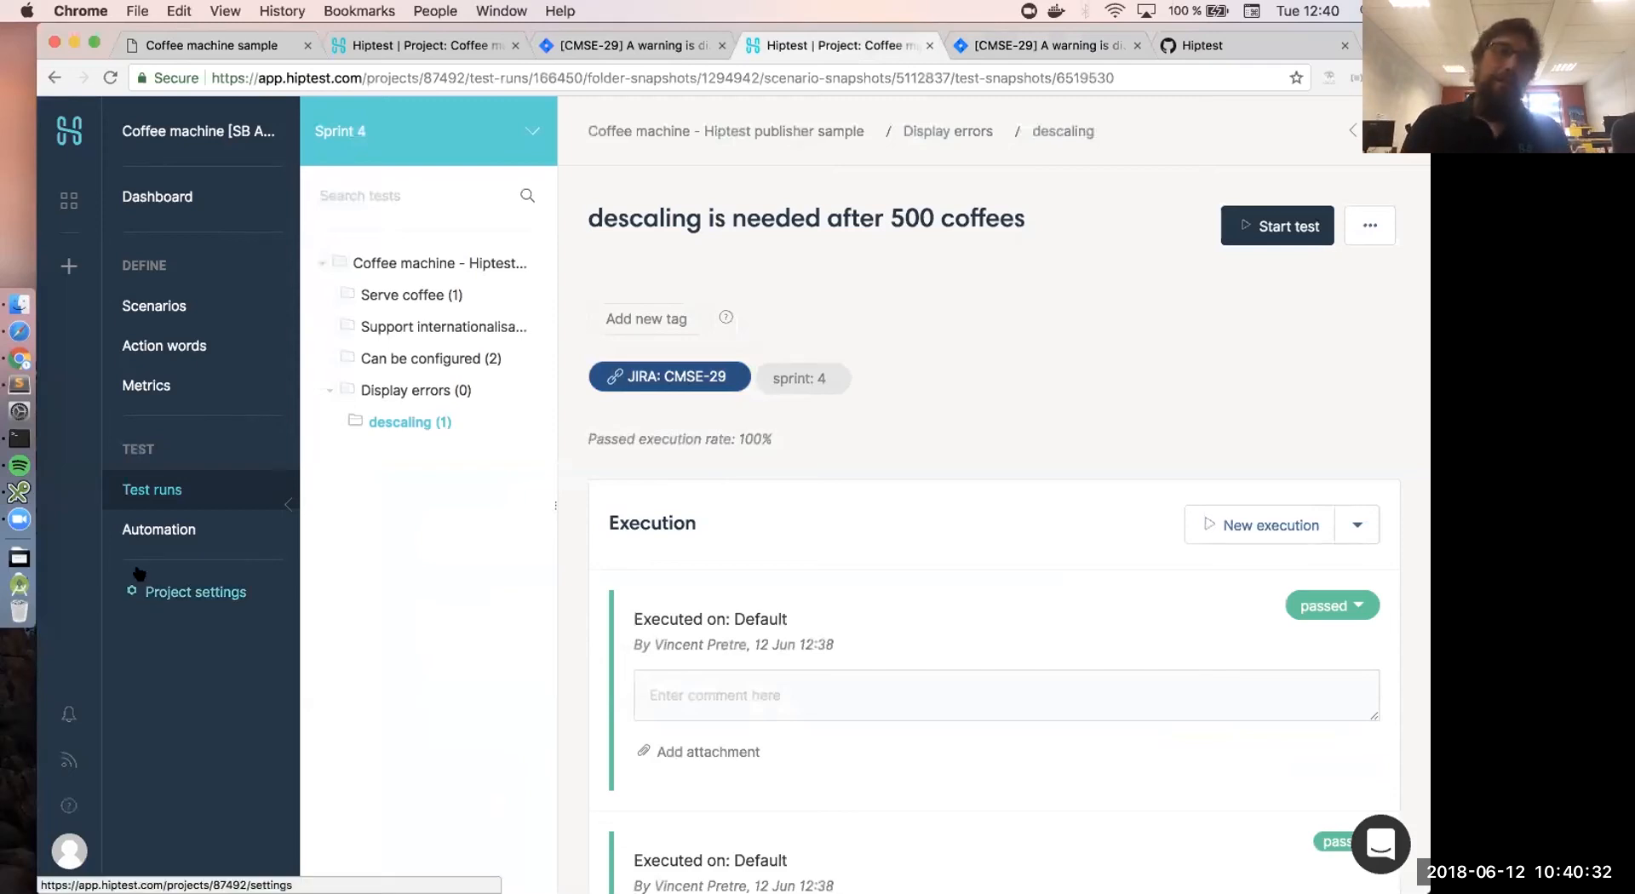
{"action": "left_click", "coordinate": [201, 531]}
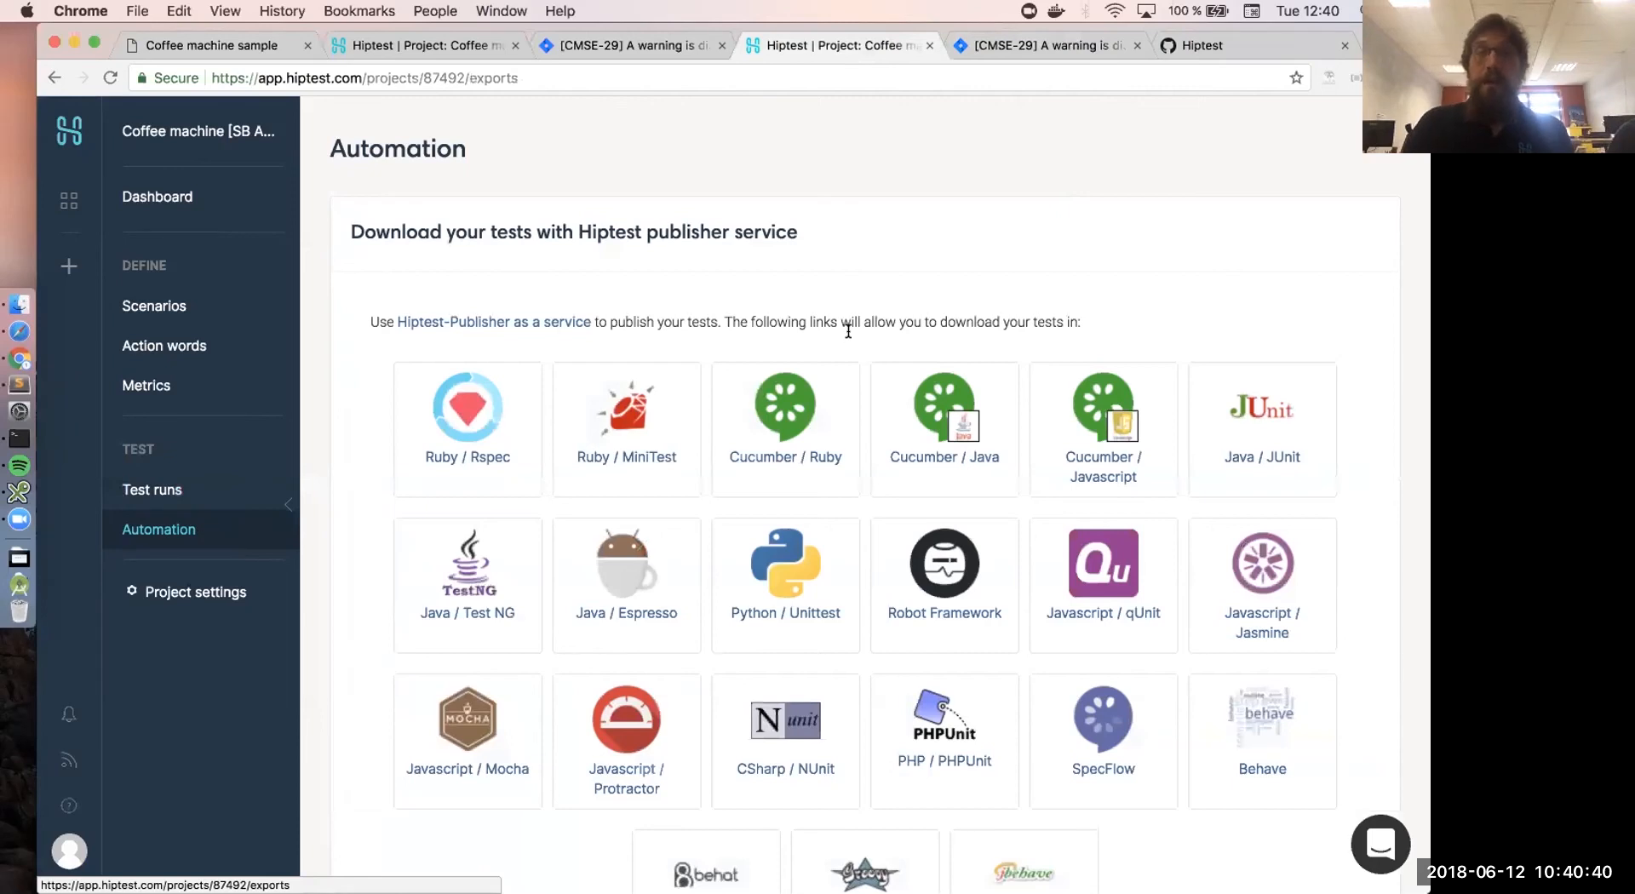
{"action": "scroll", "coordinate": [848, 331], "scroll_direction": "down", "scroll_amount": 3}
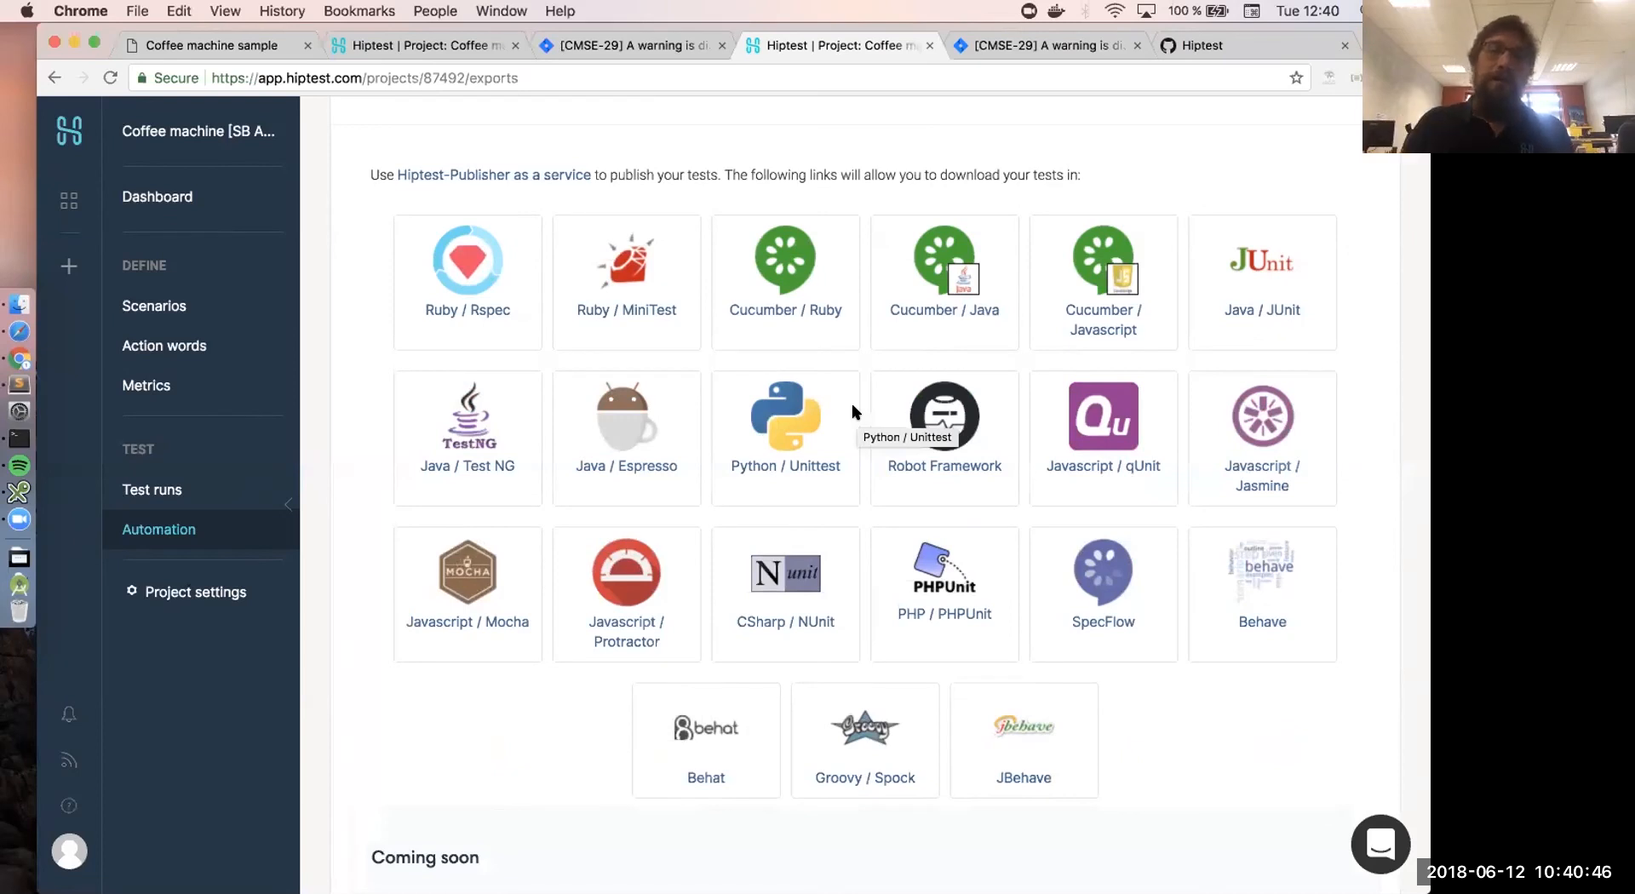
{"action": "left_click", "coordinate": [1259, 271]}
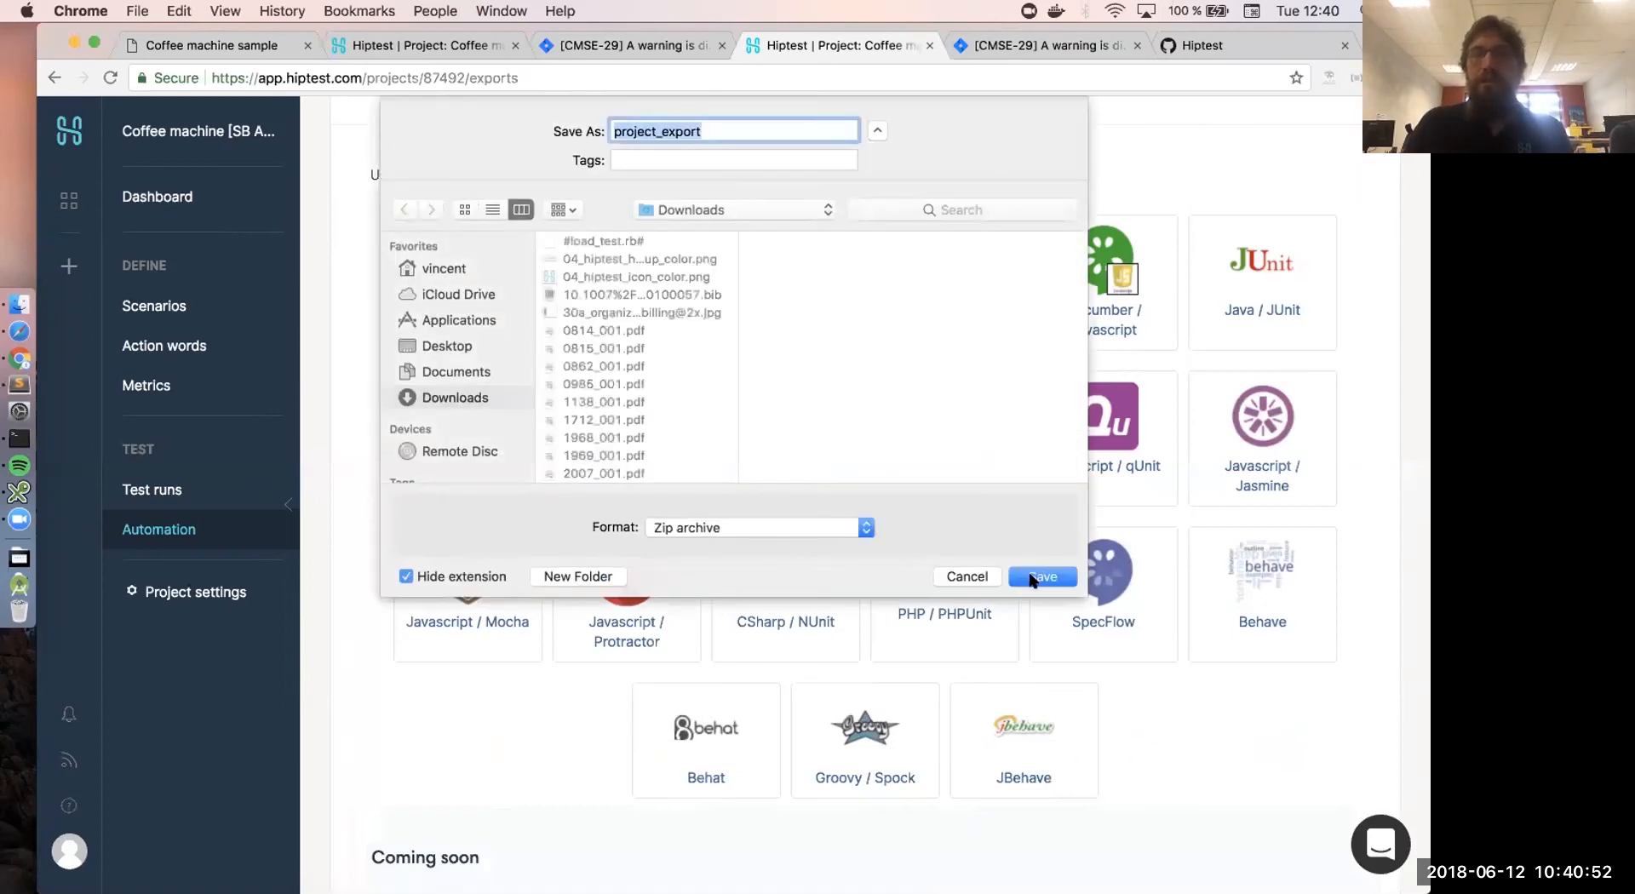
{"action": "left_click", "coordinate": [1031, 579]}
{"action": "left_click", "coordinate": [877, 220]}
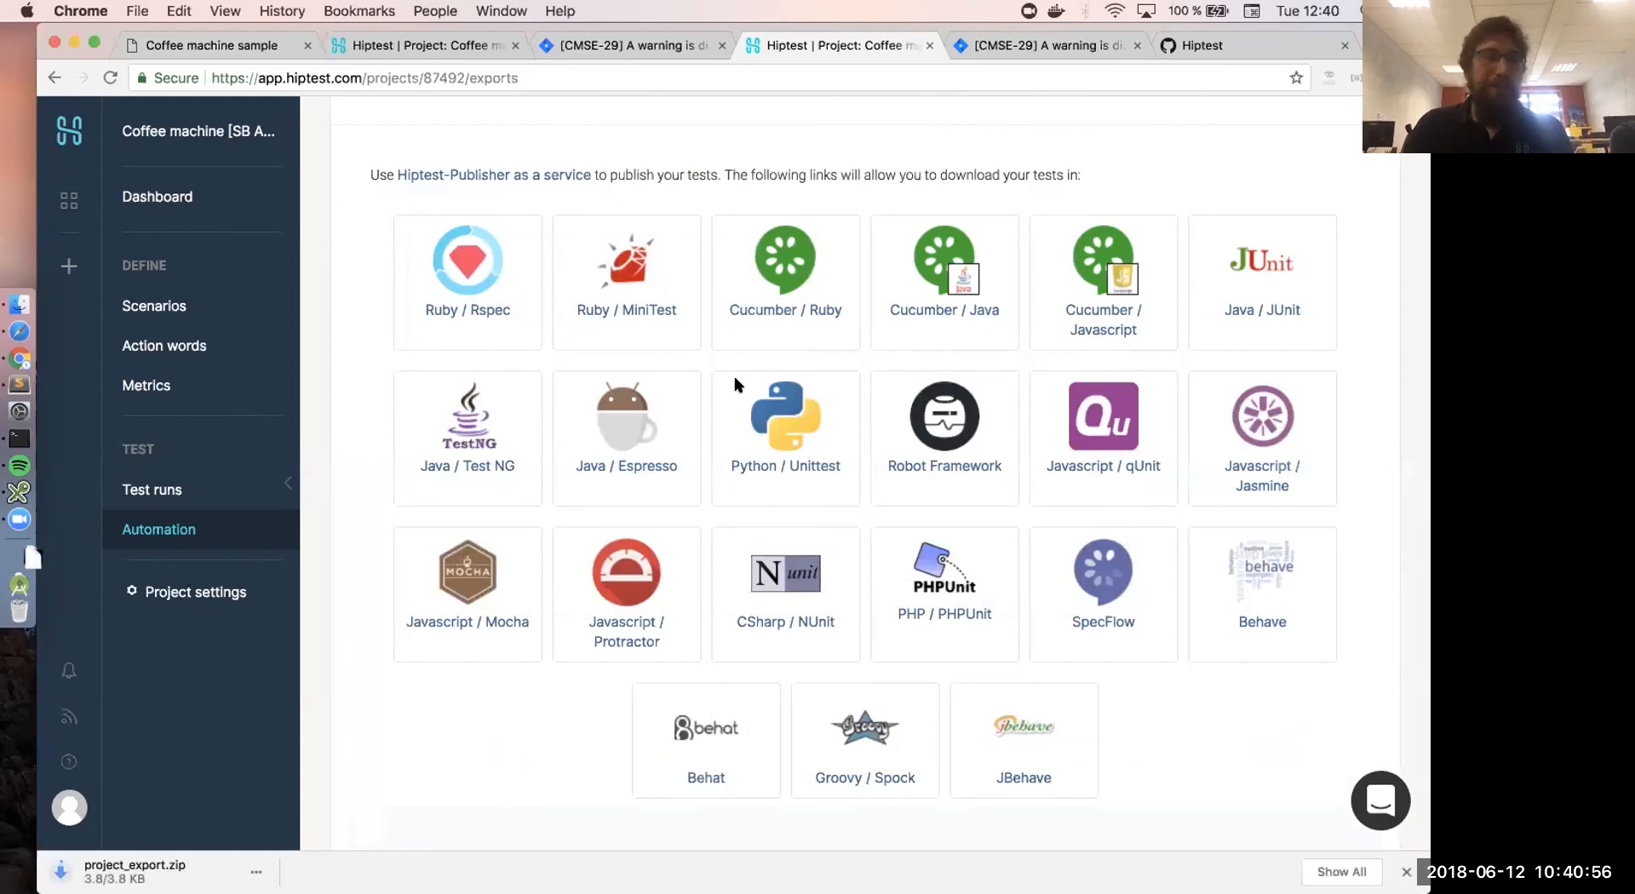
- Unpack the exported archive and open ProjectTest.java in Sublime Text to examine its test methods and their actionwords calls
{"action": "left_click", "coordinate": [161, 869]}
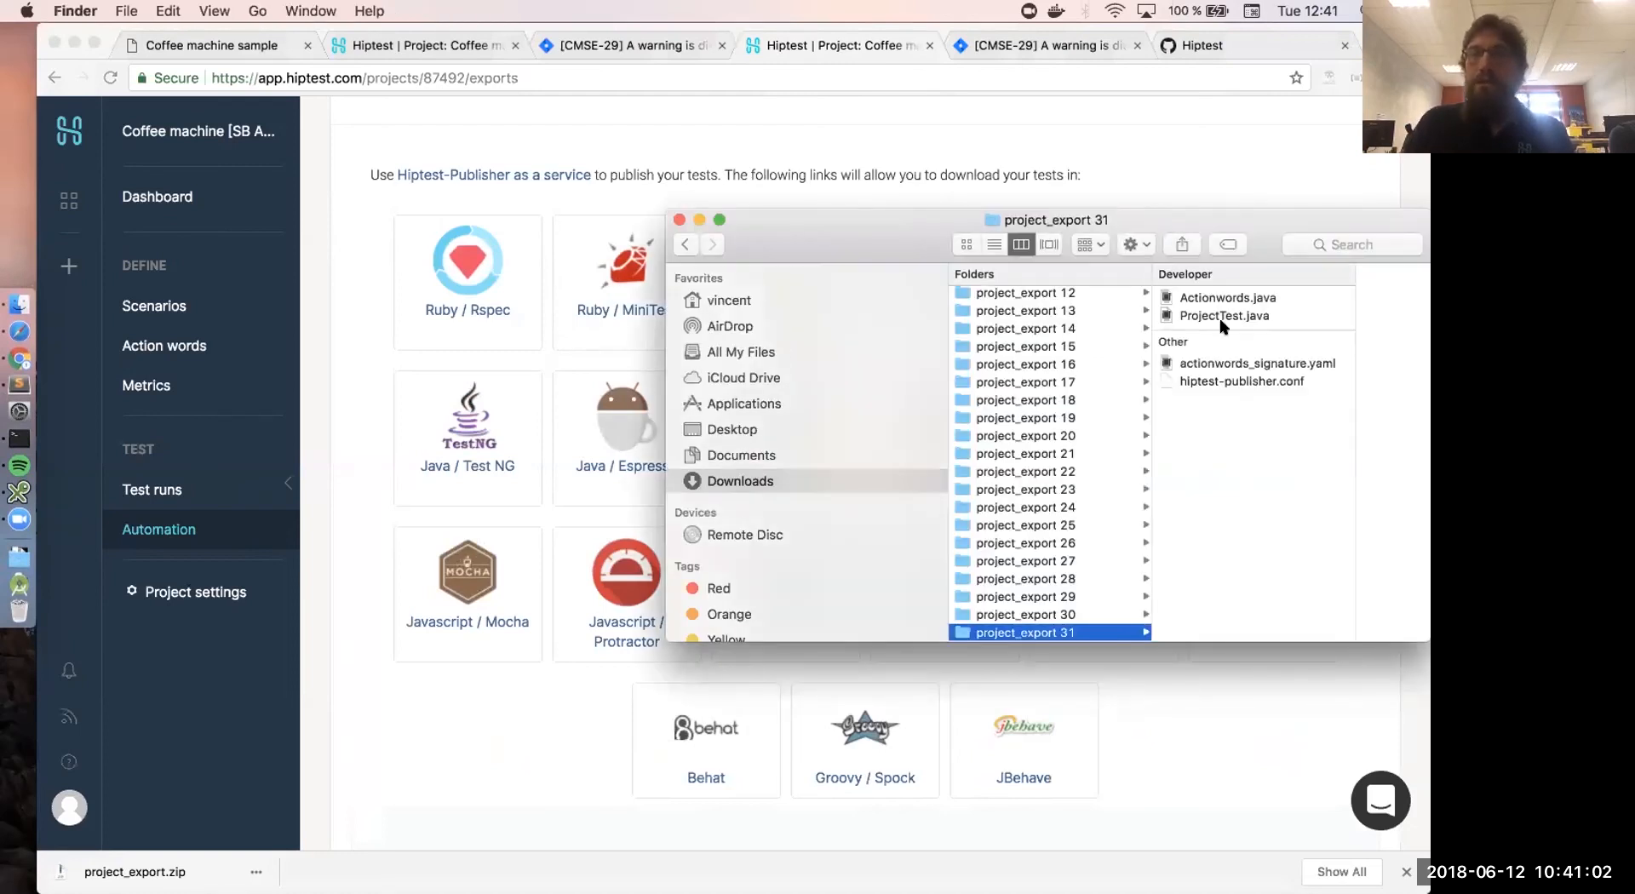
{"action": "left_click_drag", "start_coordinate": [1267, 216], "coordinate": [1190, 395]}
{"action": "left_click", "coordinate": [1137, 494]}
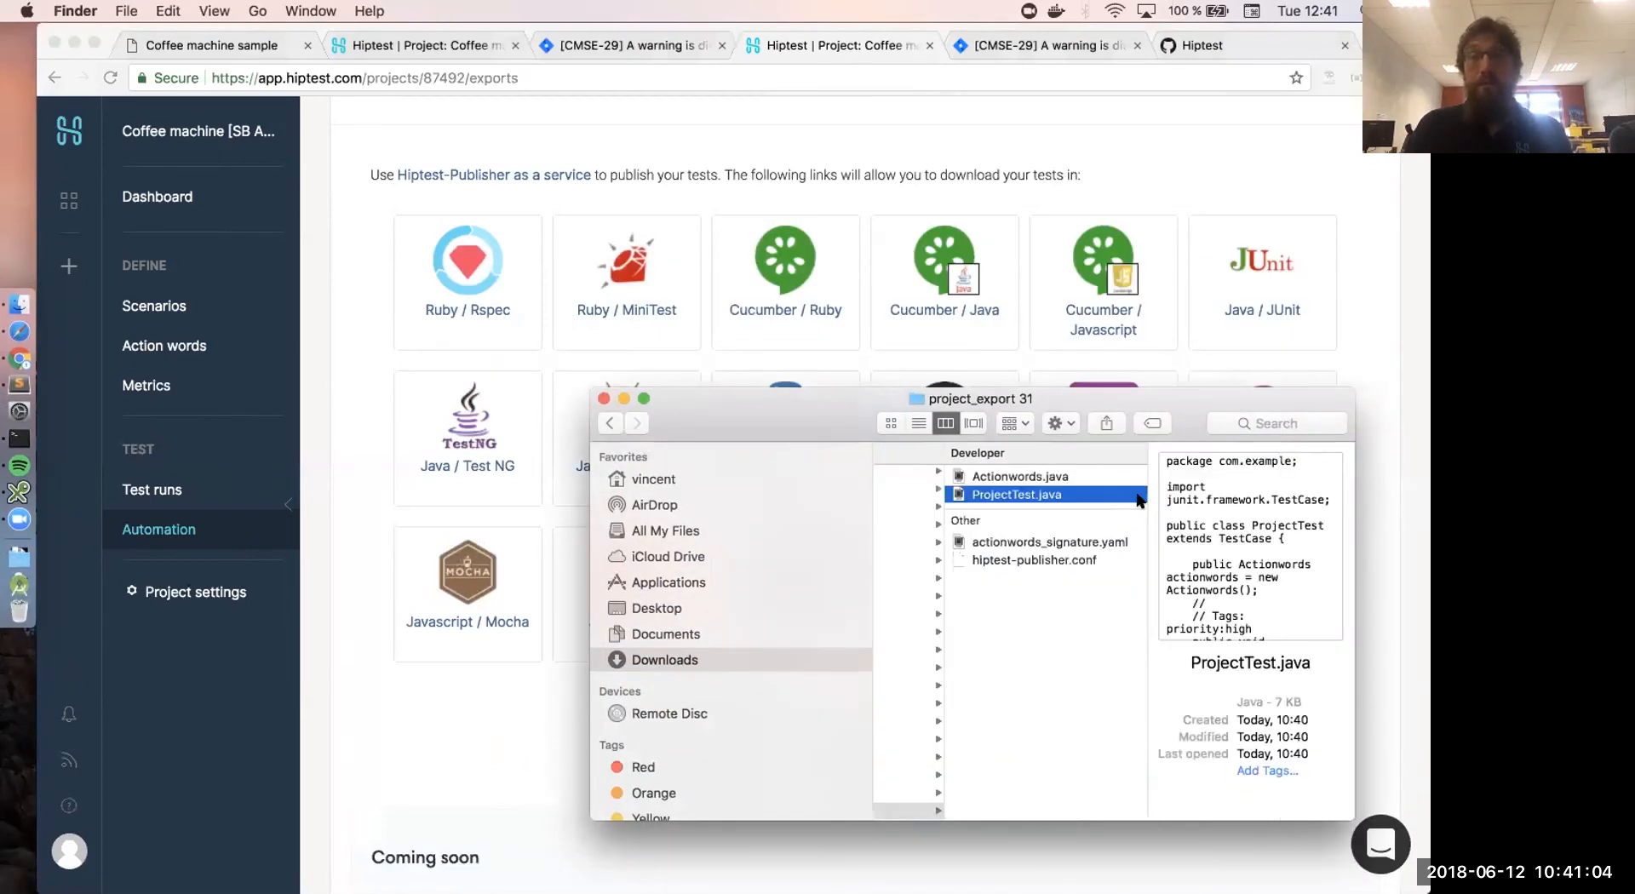
{"action": "double_click", "coordinate": [1137, 494]}
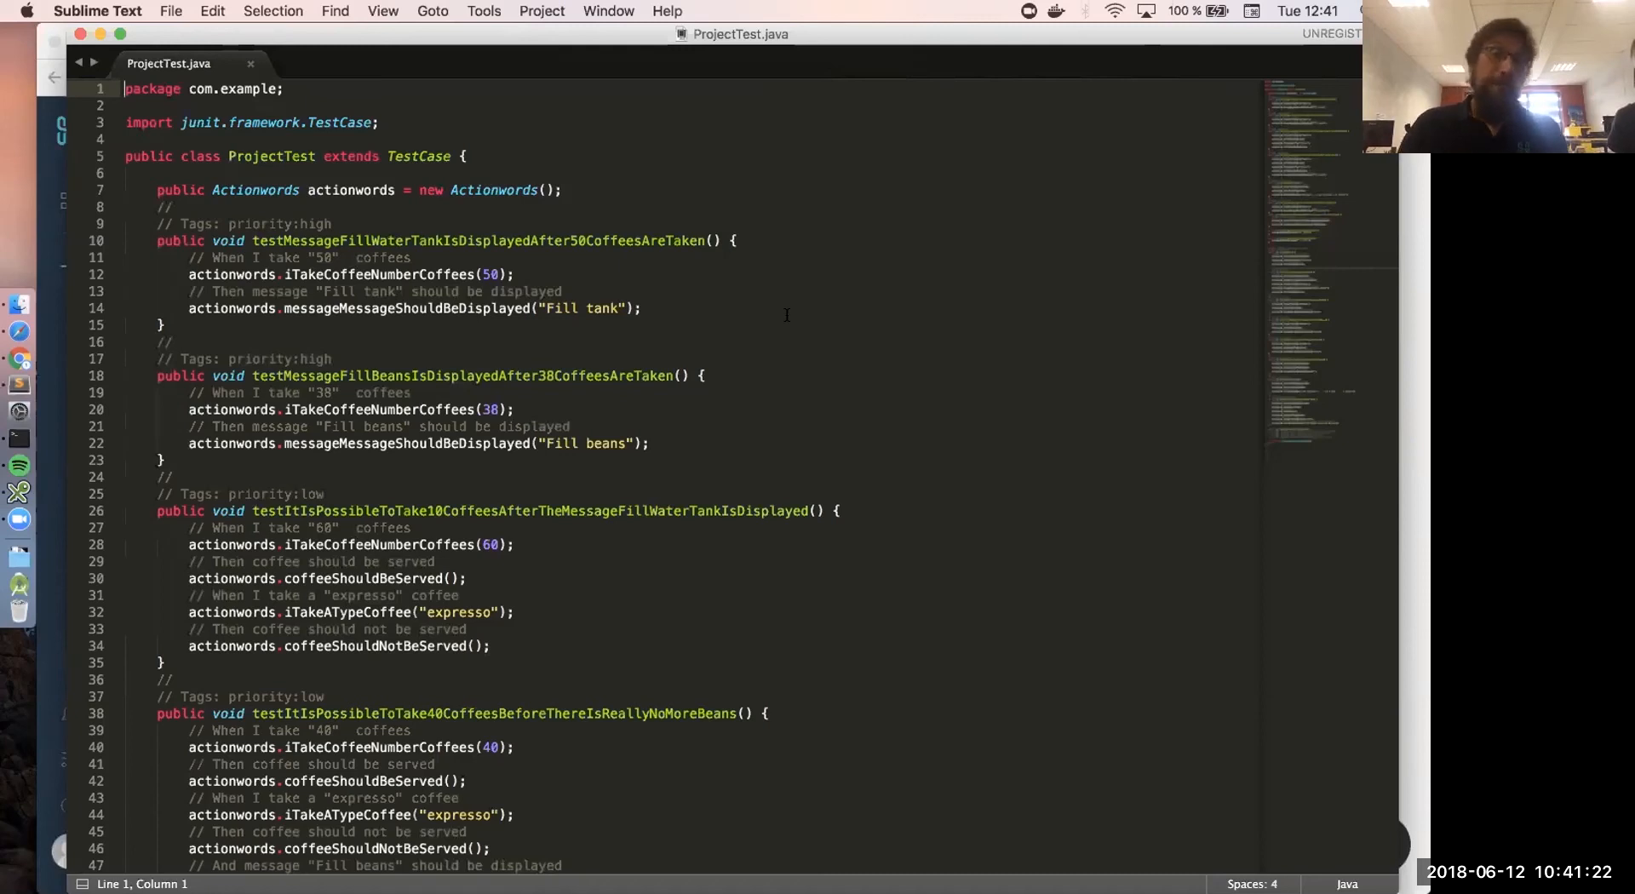
{"action": "scroll", "coordinate": [647, 445], "scroll_direction": "down", "scroll_amount": 8}
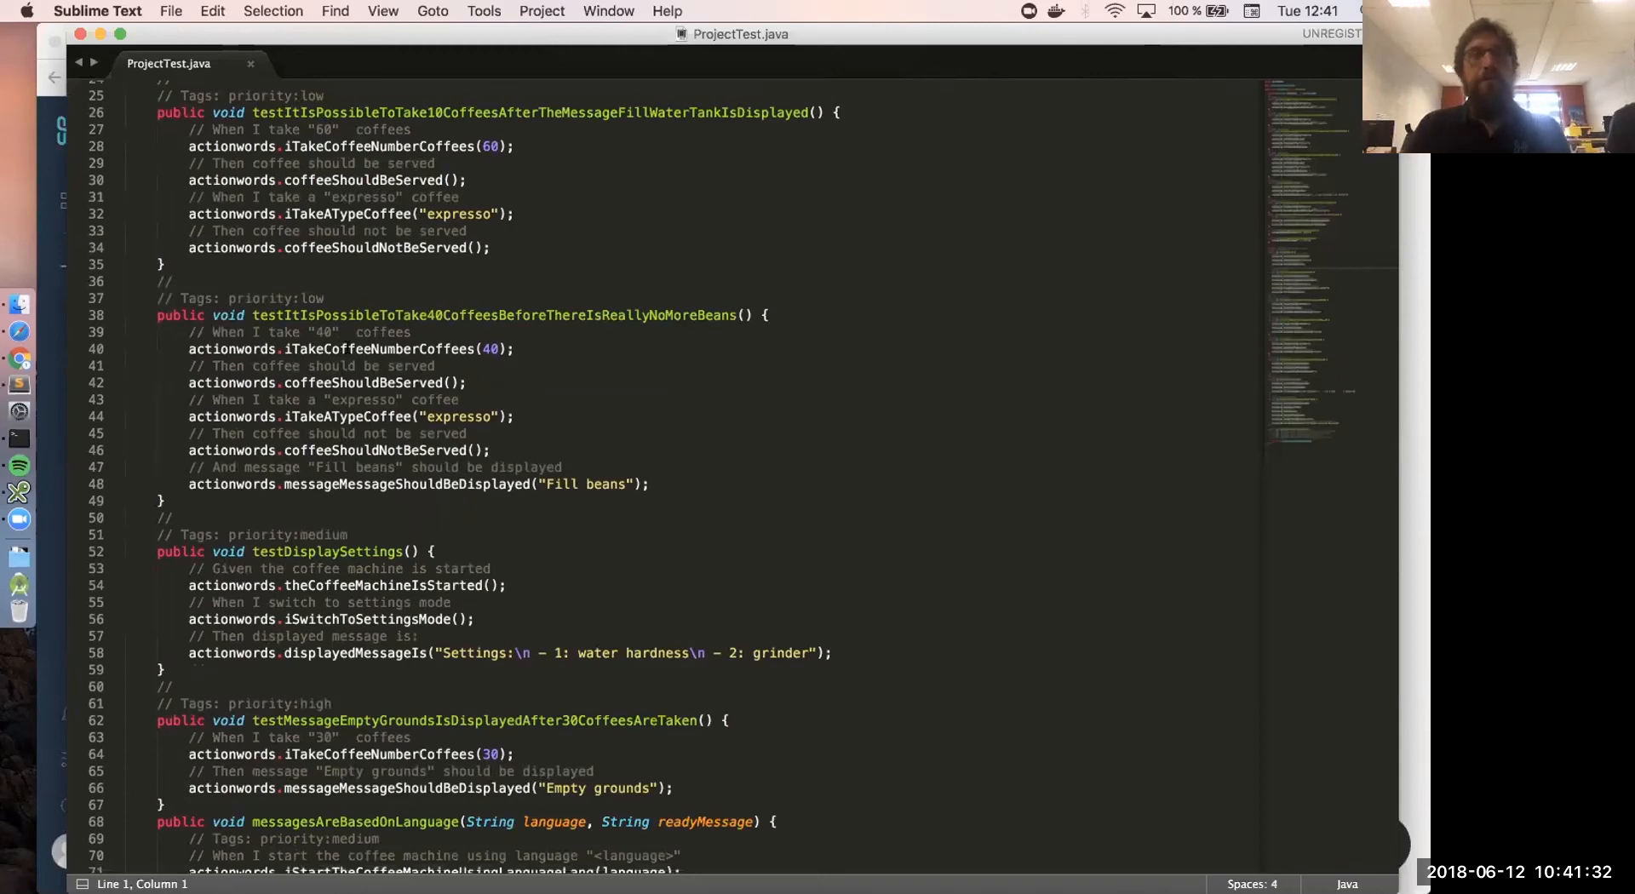
{"action": "left_click", "coordinate": [351, 347]}
{"action": "double_click", "coordinate": [352, 347]}
{"action": "double_click", "coordinate": [237, 347]}
- Open Actionwords.java from the export folder and examine the placeholder body of iStartTheCoffeeMachineUsingLanguageLang
{"action": "left_click_drag", "start_coordinate": [558, 35], "coordinate": [616, 513]}
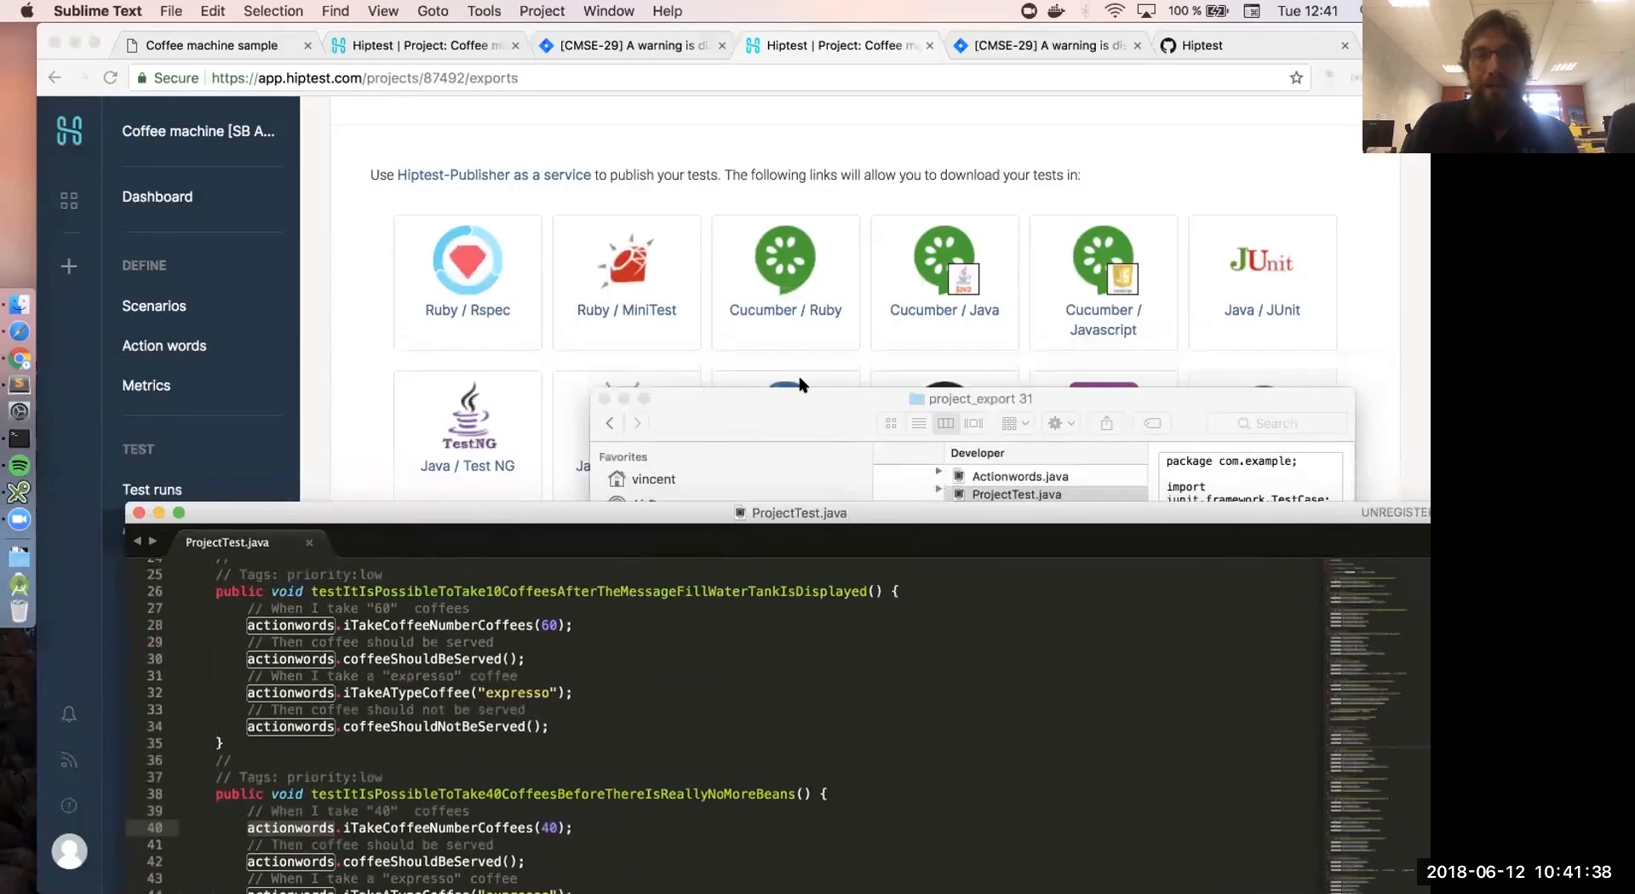
{"action": "left_click", "coordinate": [793, 400]}
{"action": "left_click_drag", "start_coordinate": [1045, 479], "coordinate": [462, 5]}
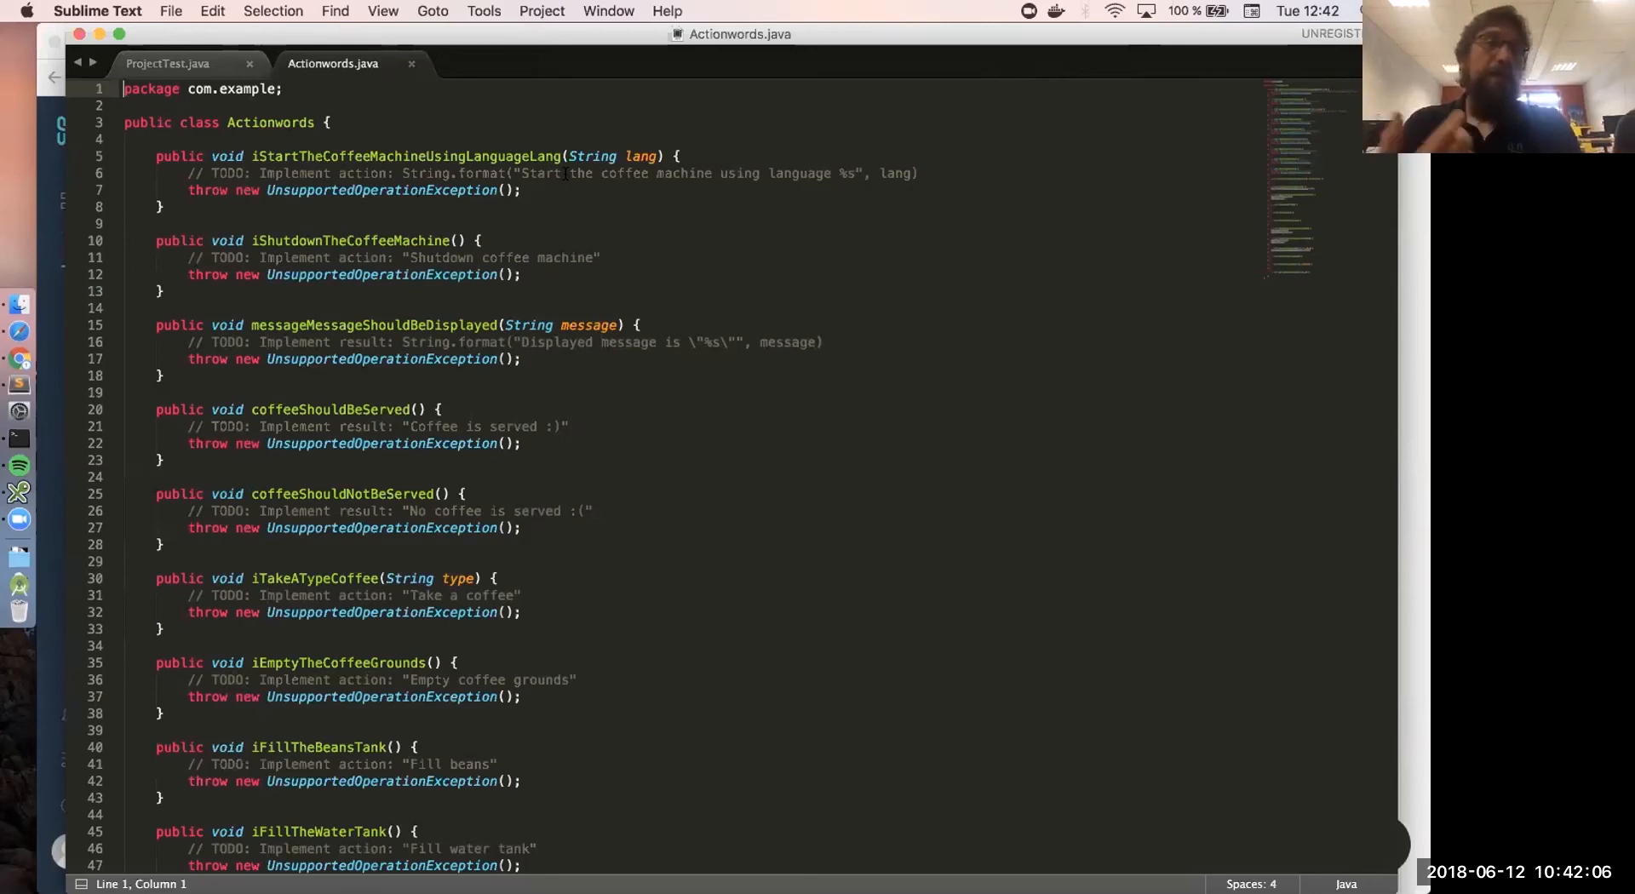
{"action": "left_click_drag", "start_coordinate": [521, 190], "coordinate": [132, 174]}
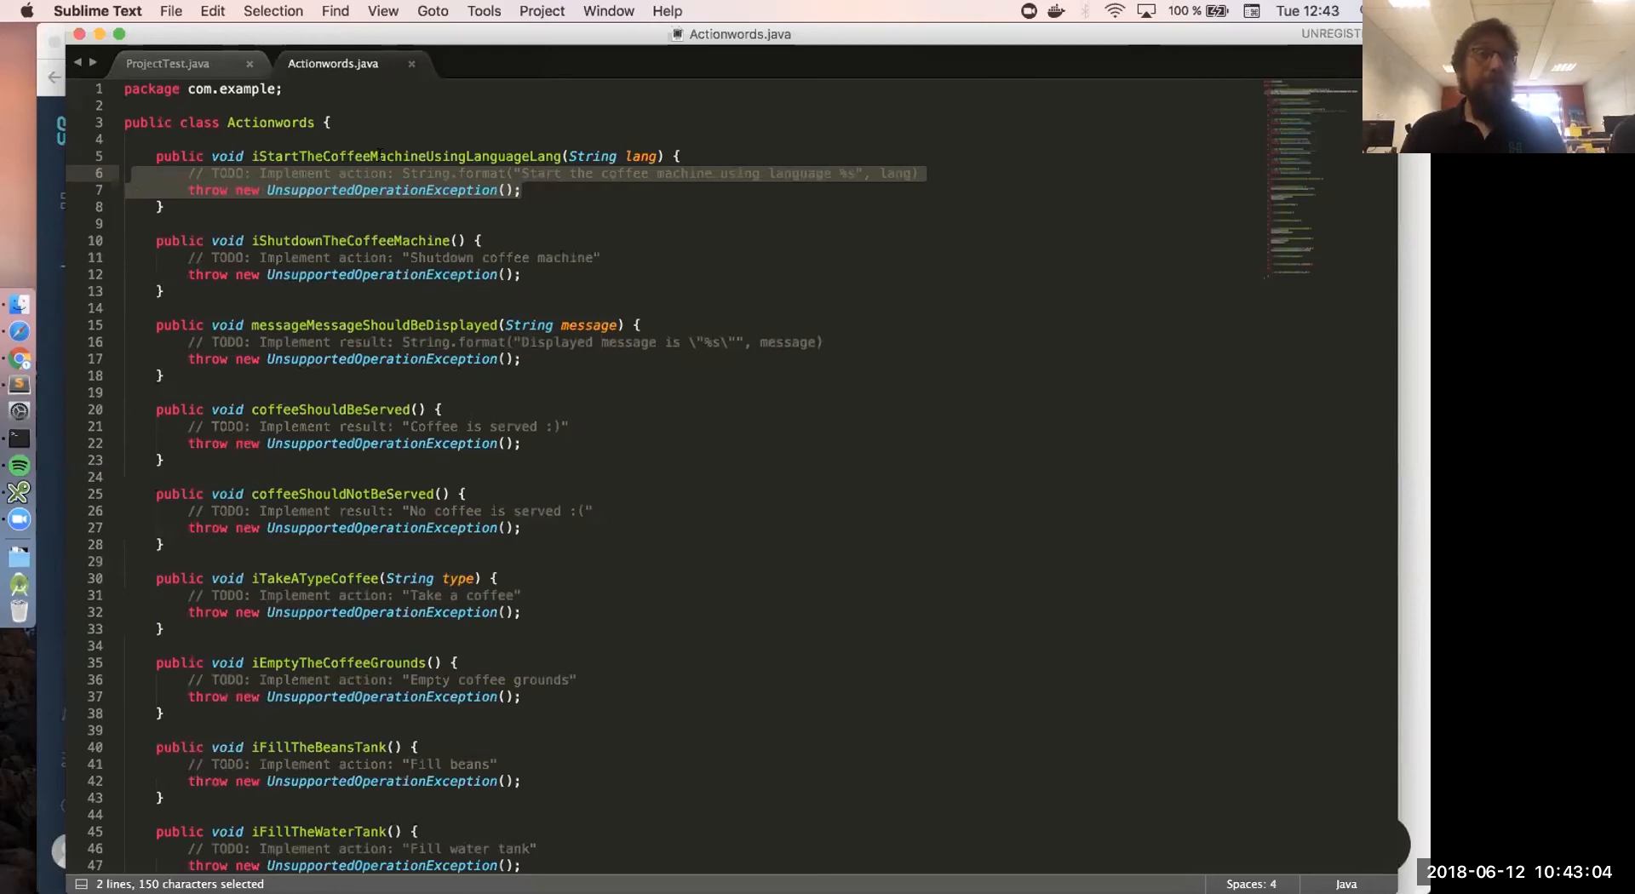
- Close the Actionwords.java window, return to Hiptest in Chrome and open the CI test run
{"action": "left_click", "coordinate": [78, 35]}
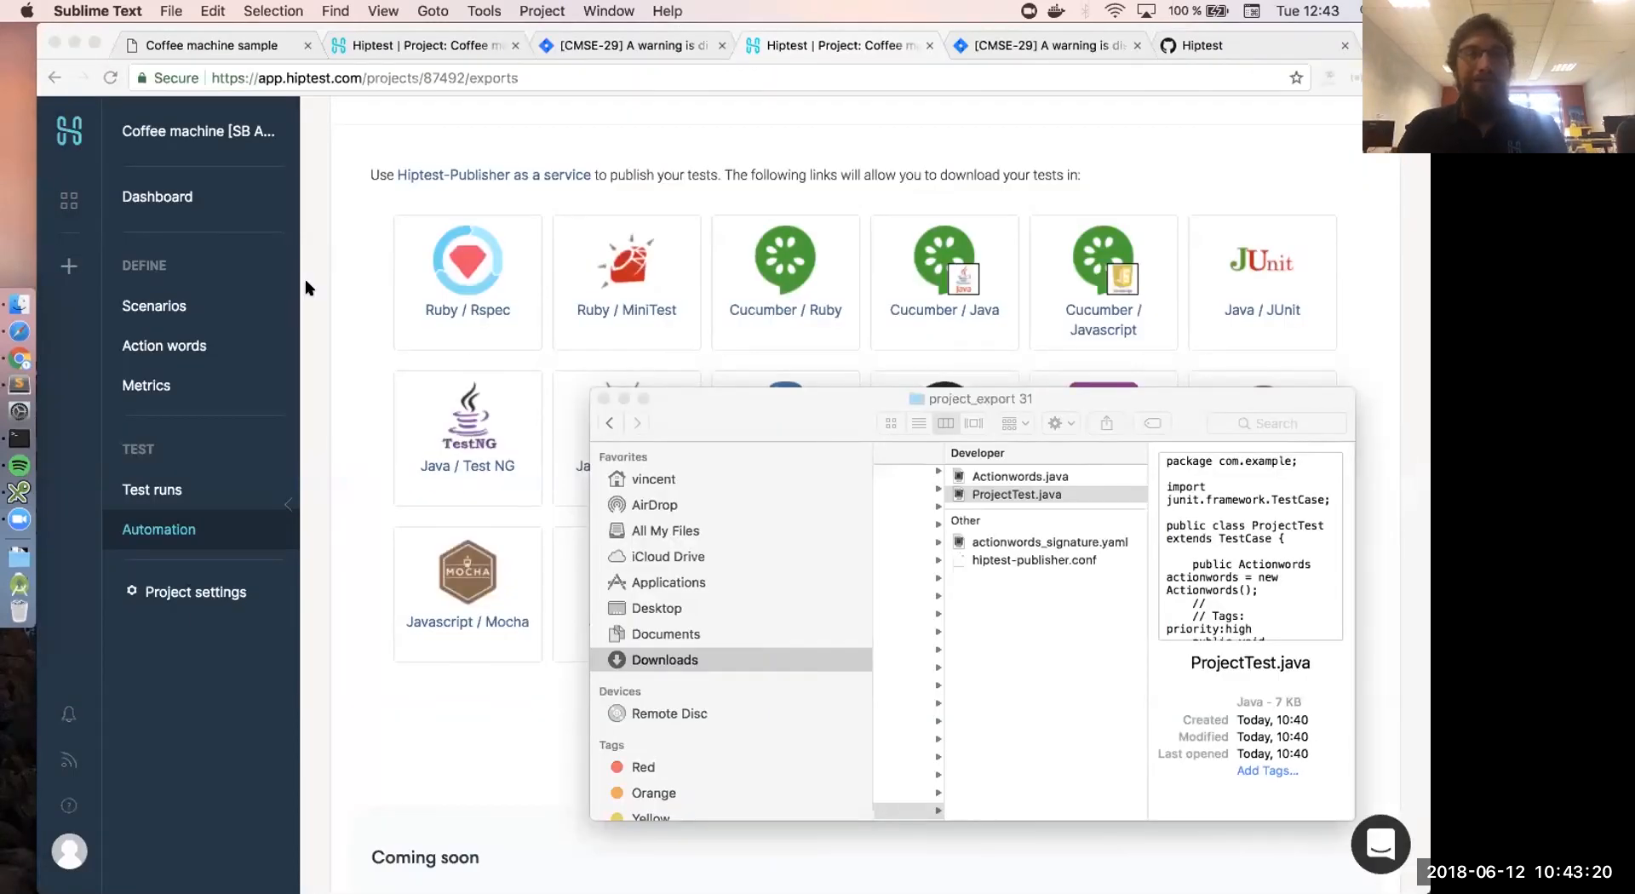
{"action": "left_click", "coordinate": [370, 377]}
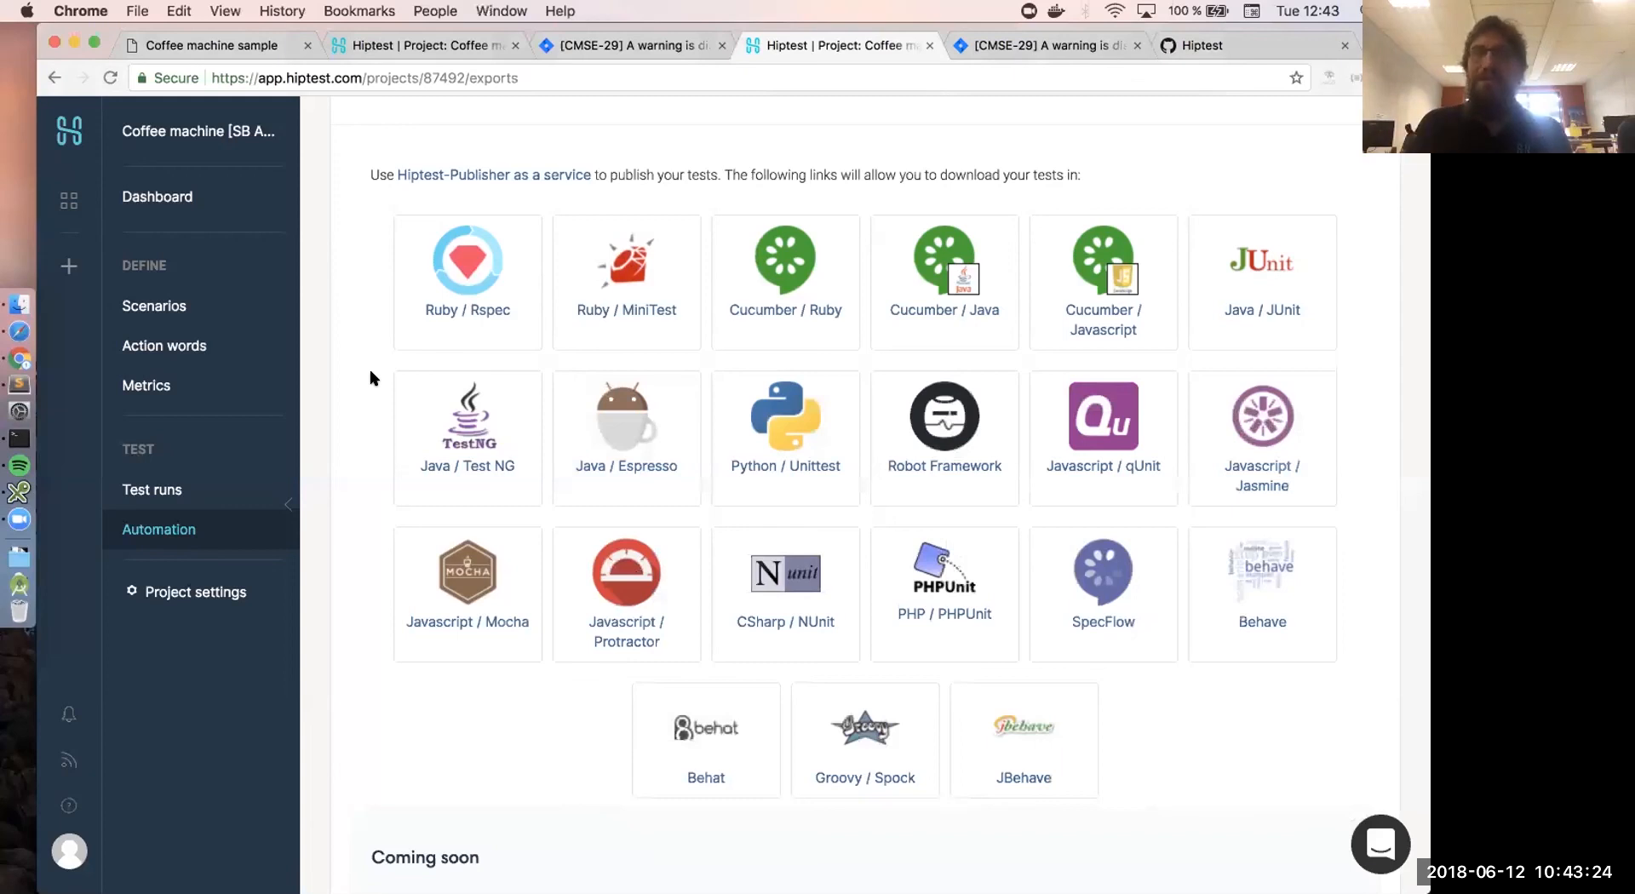
{"action": "left_click", "coordinate": [158, 491]}
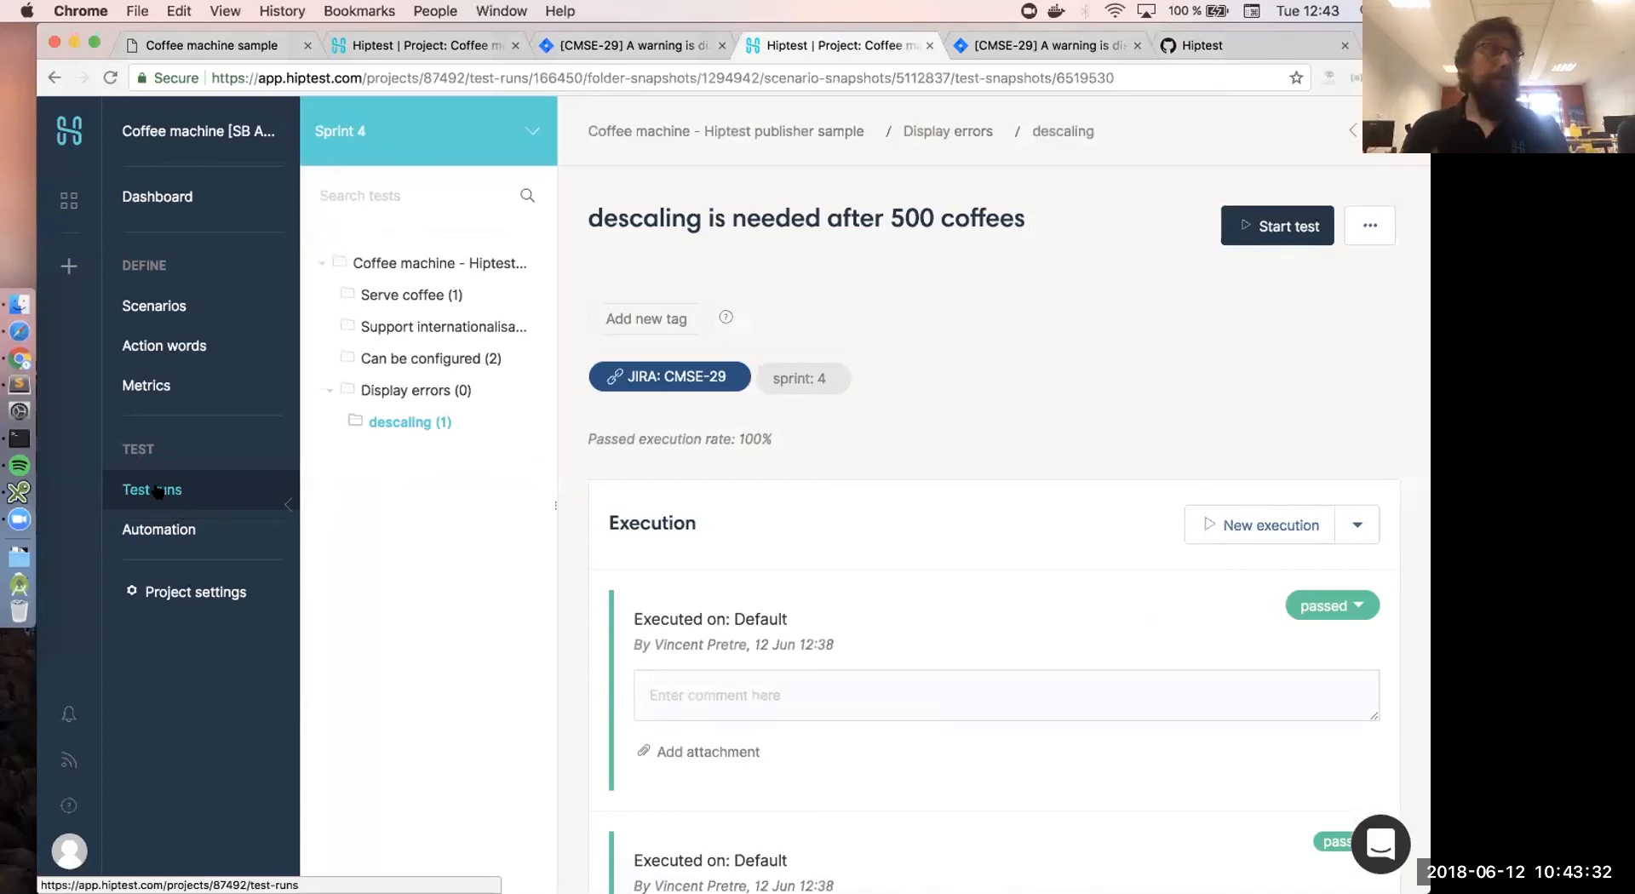
{"action": "left_click", "coordinate": [158, 492]}
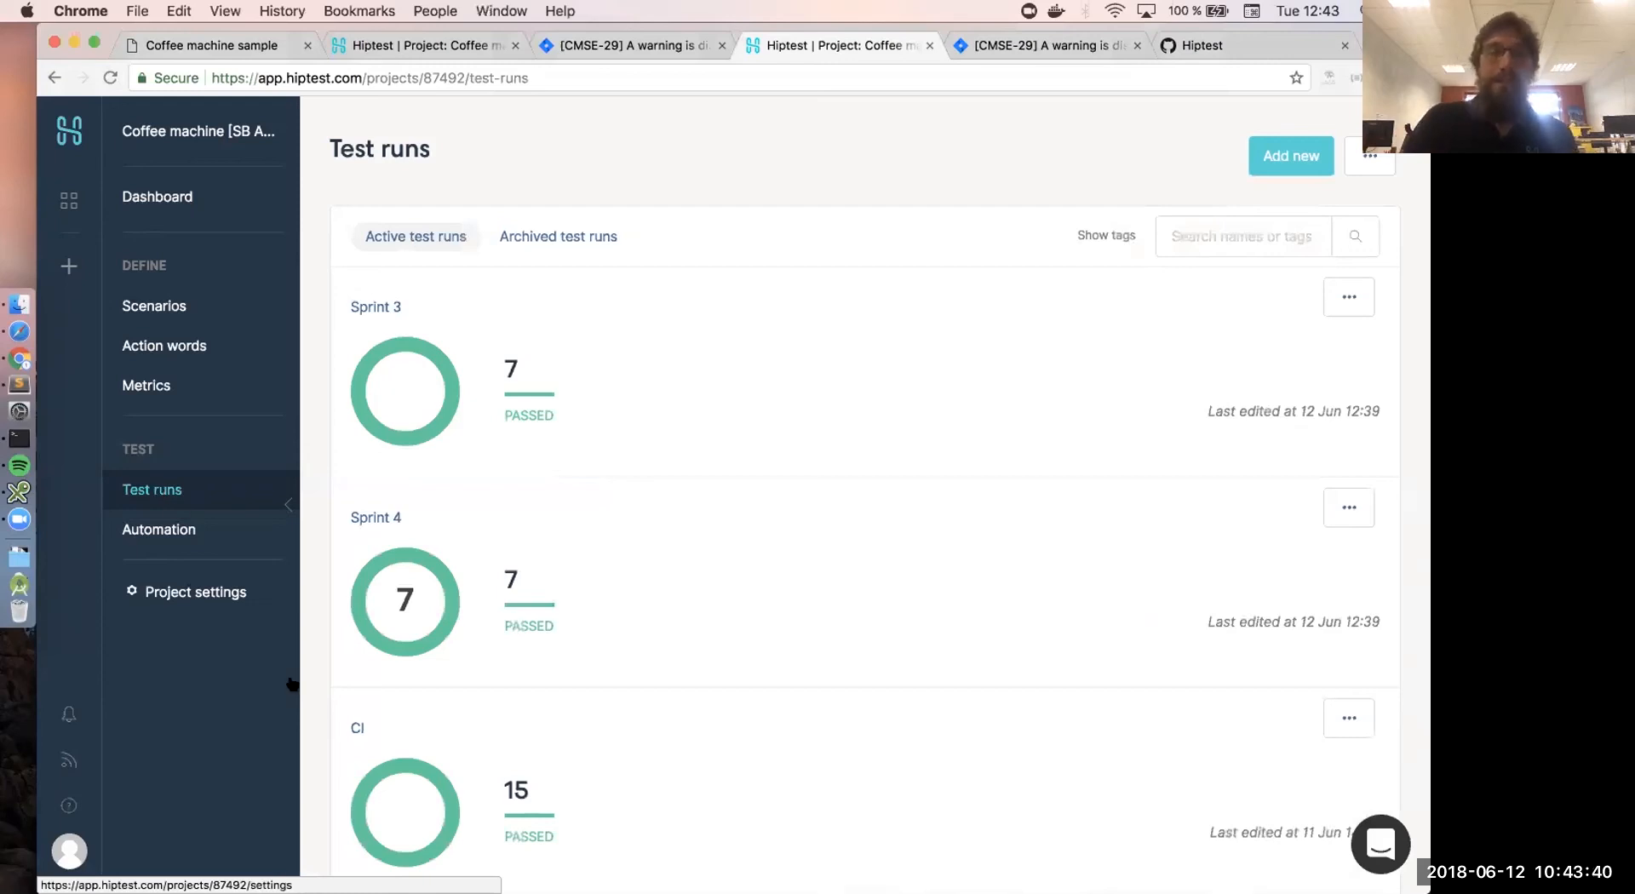
{"action": "left_click", "coordinate": [358, 730]}
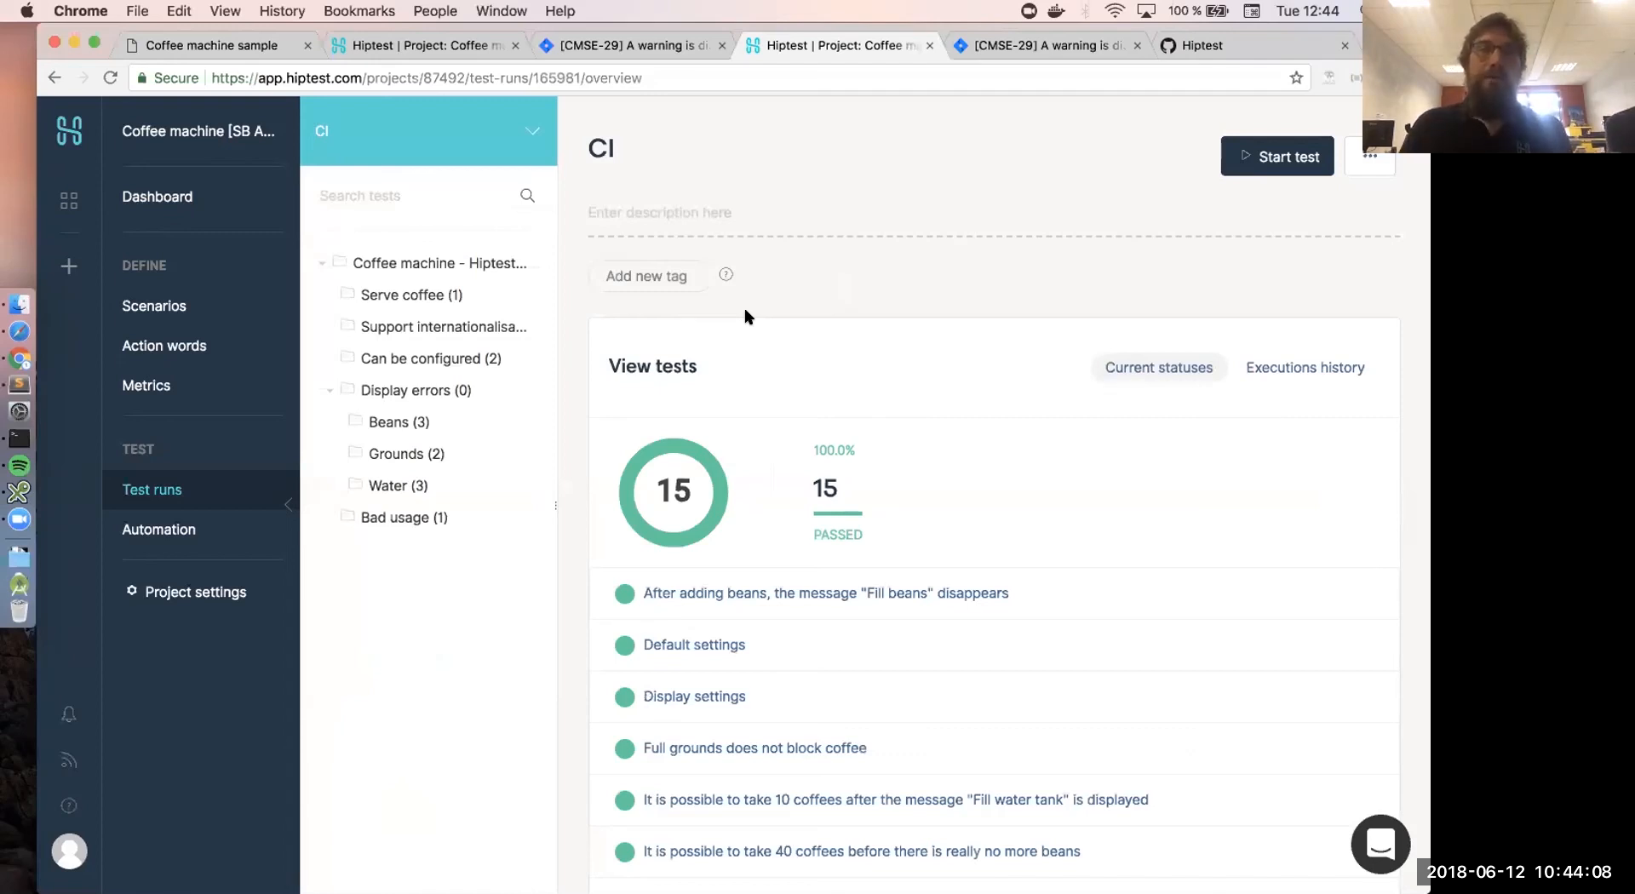
- Add the scenario "descaling is needed after 500 coffees" to the CI test run
{"action": "left_click", "coordinate": [1371, 159]}
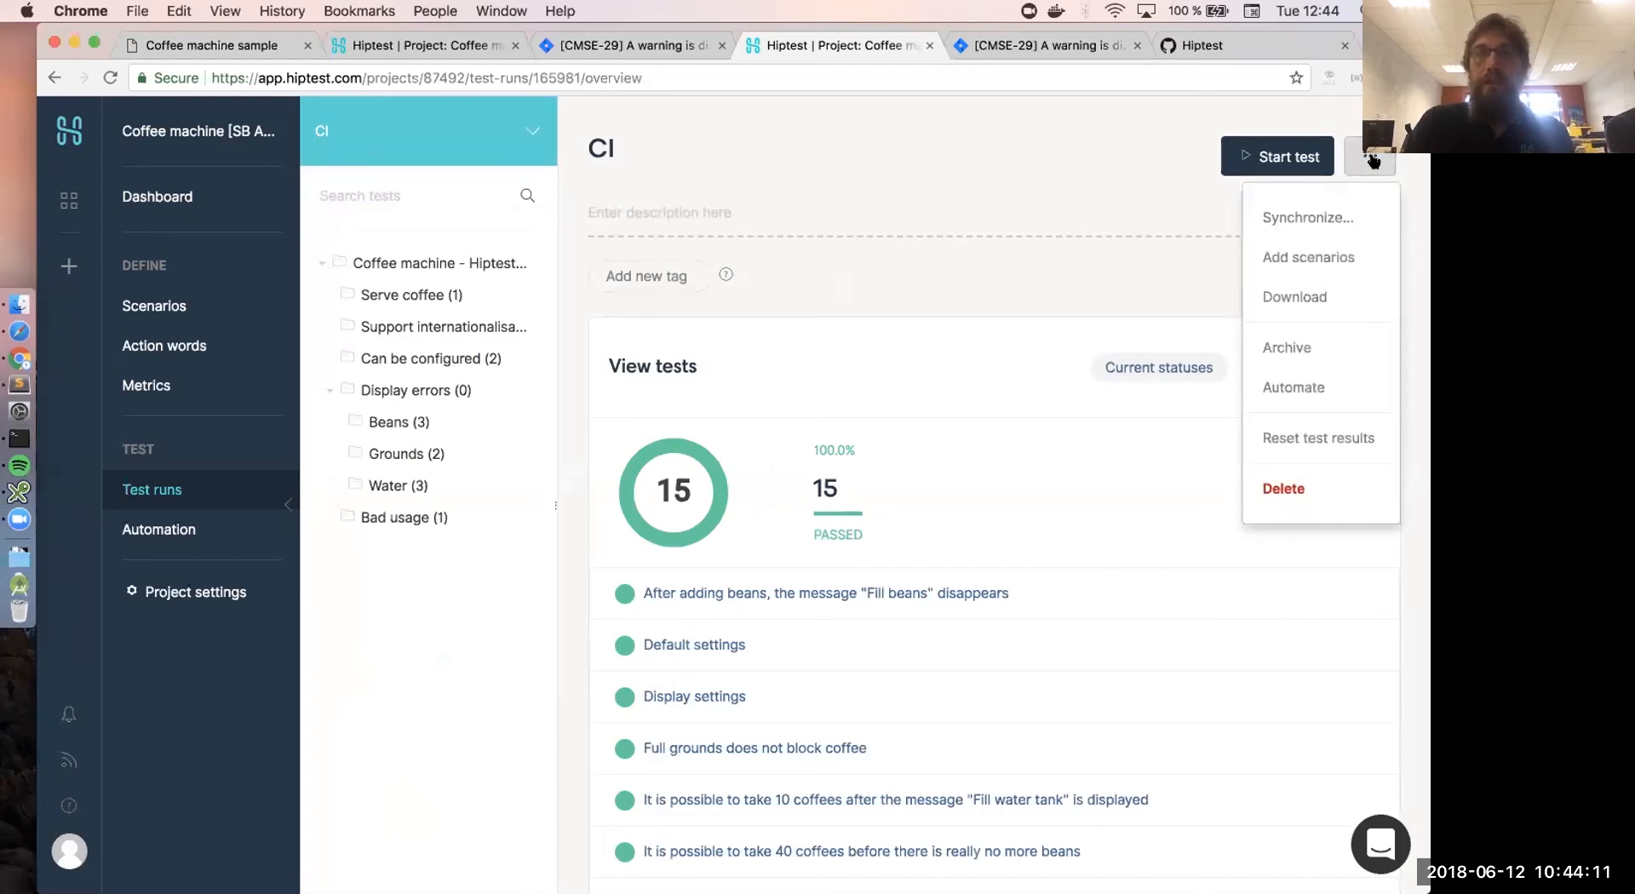
{"action": "left_click", "coordinate": [1320, 257]}
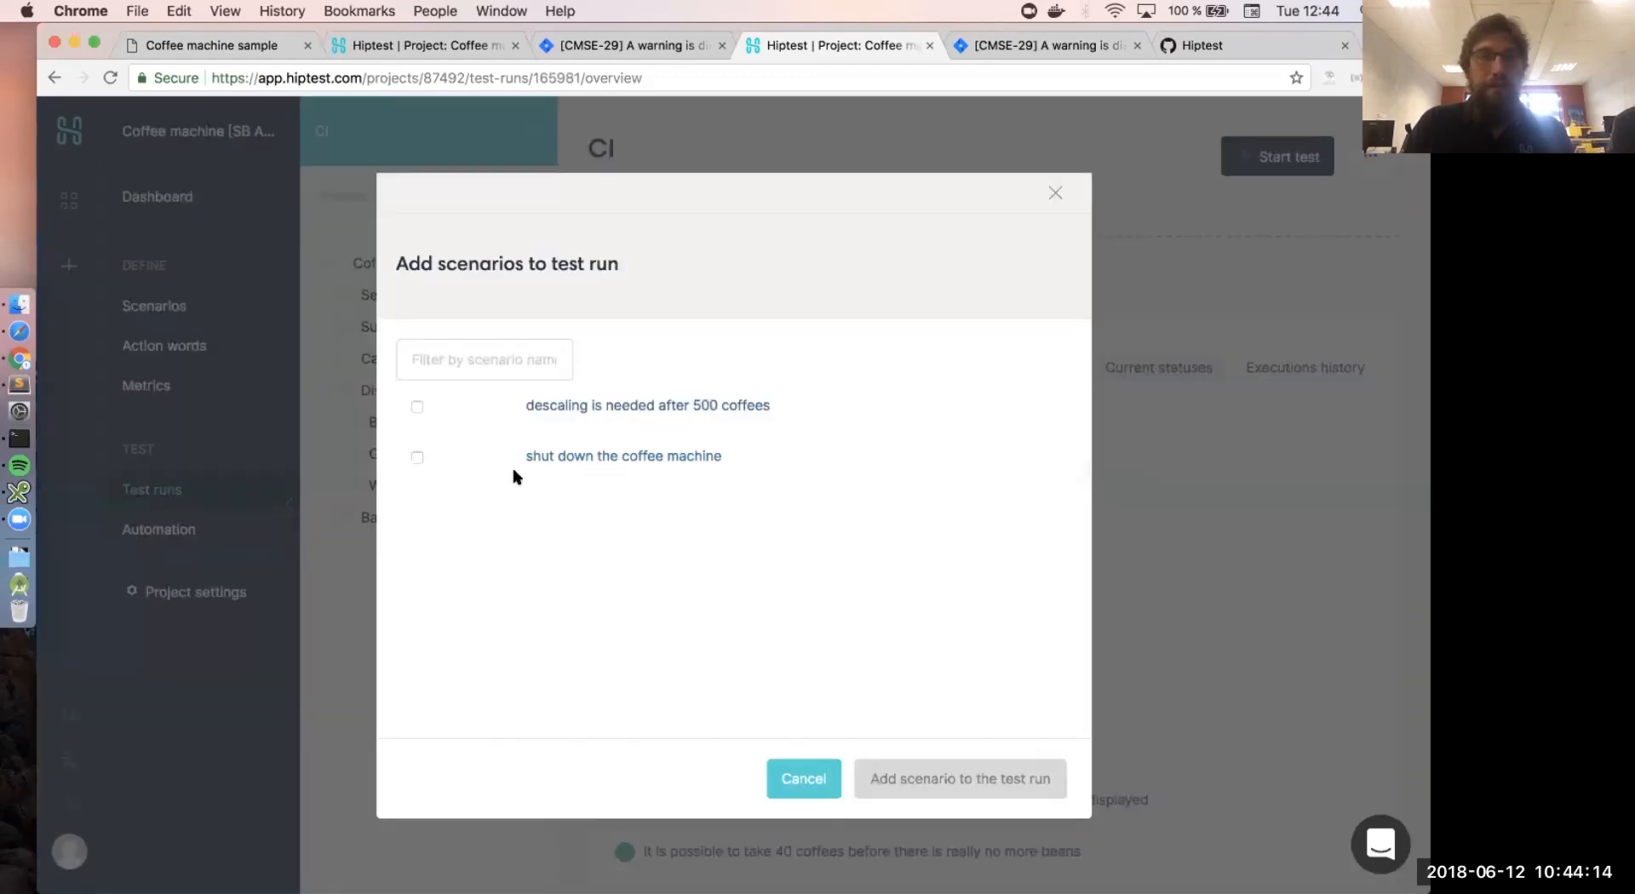
{"action": "left_click", "coordinate": [416, 406]}
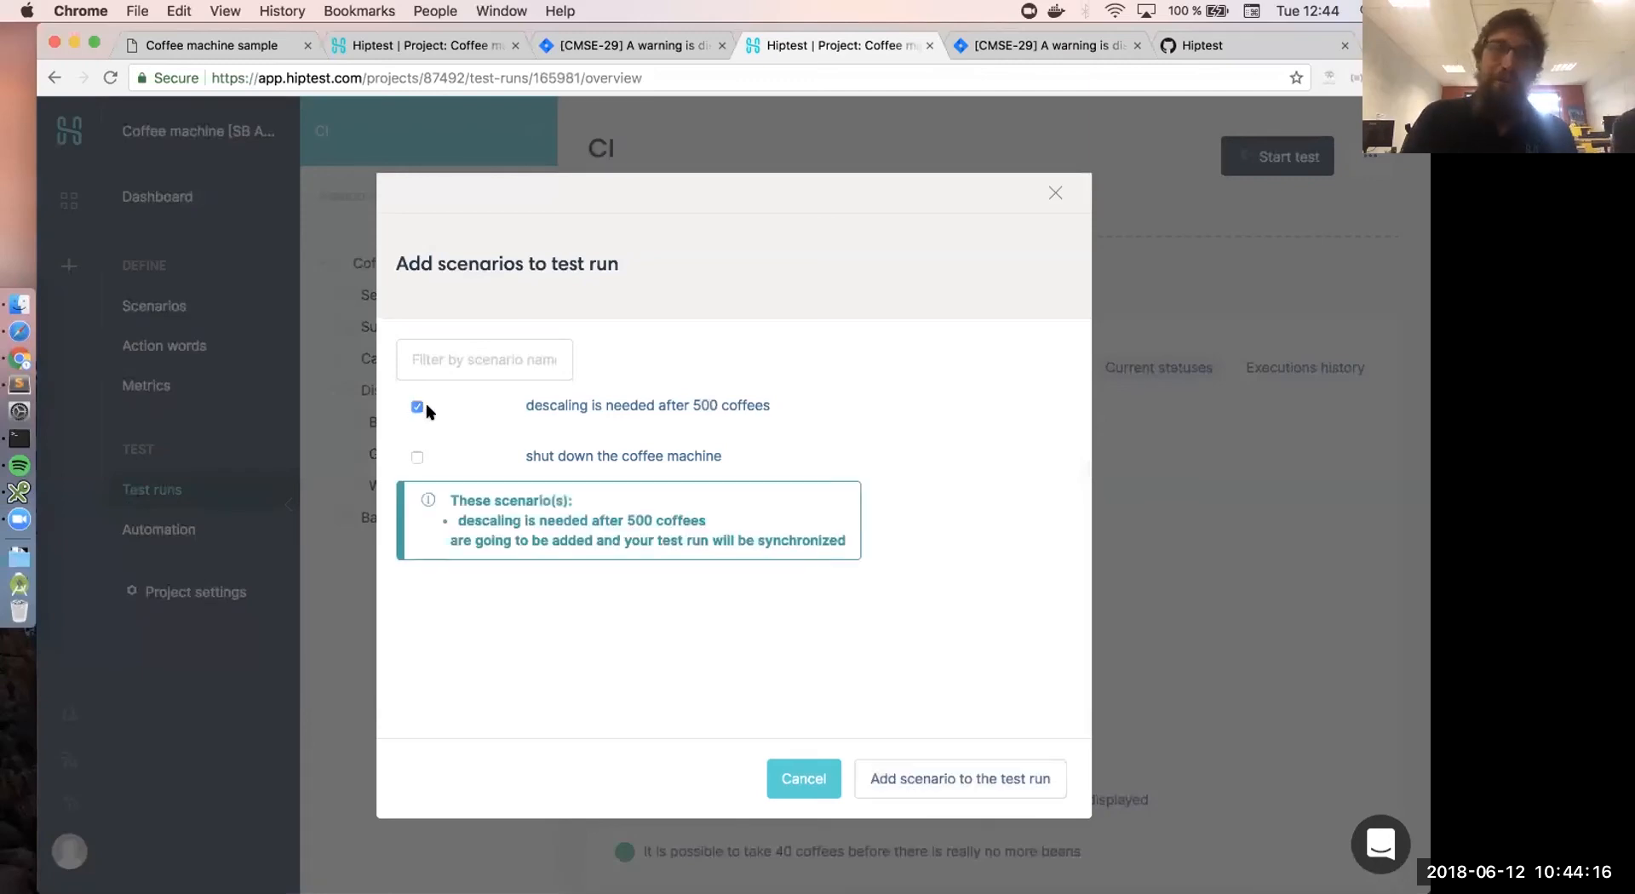
{"action": "left_click", "coordinate": [934, 781]}
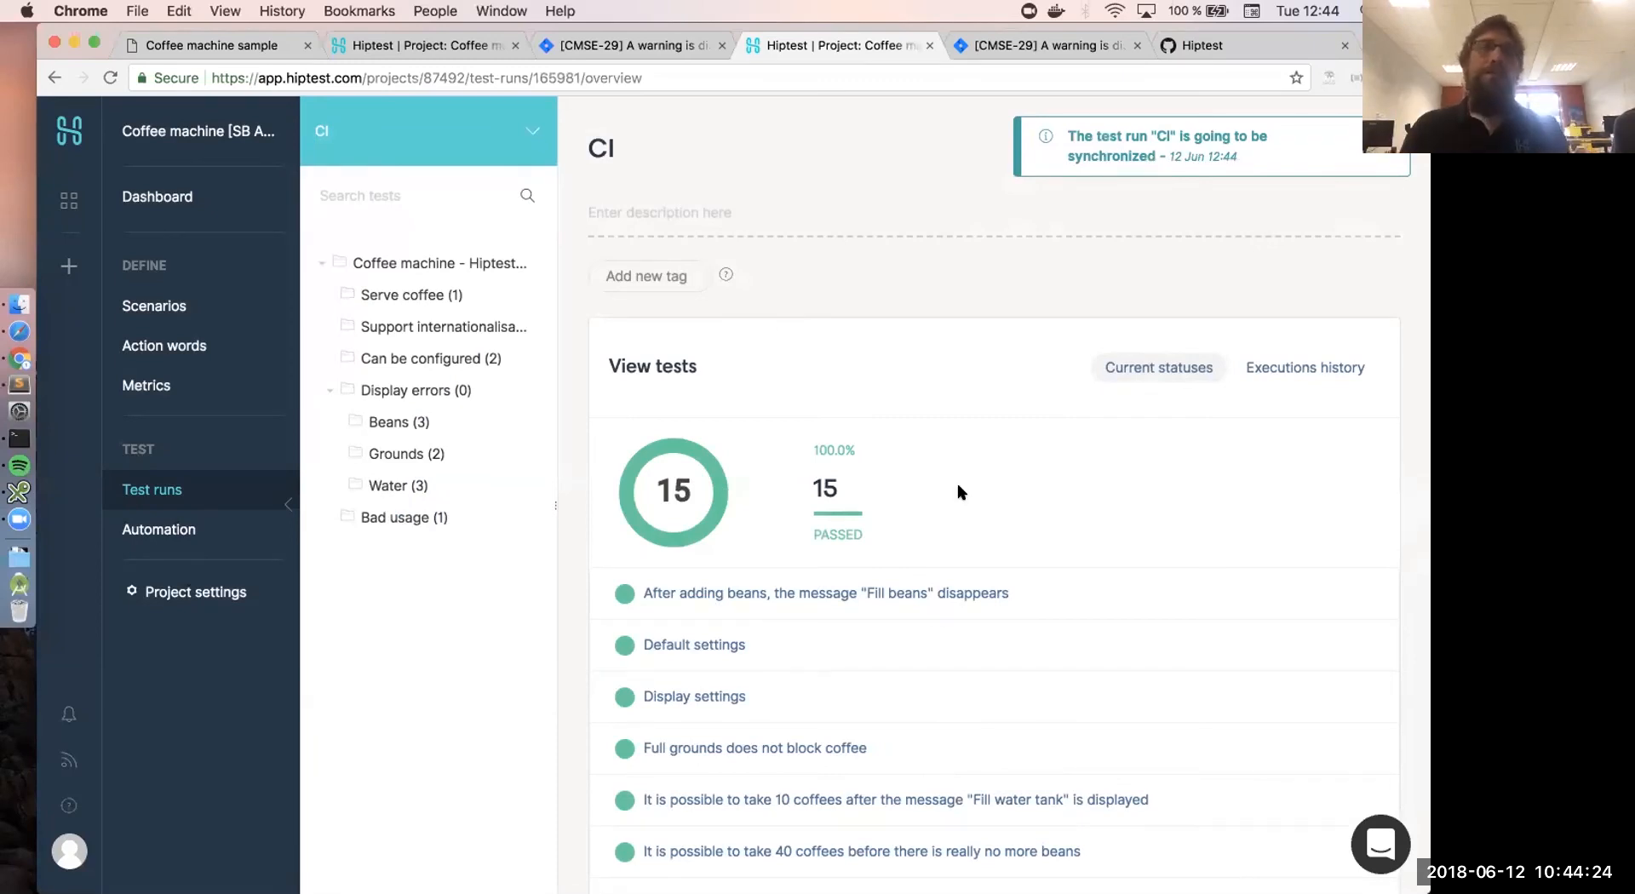
- Examine the CI run's automation instructions, including the hiptest-publisher commands and test result formats, and view the run's executions history
{"action": "left_click", "coordinate": [1371, 160]}
{"action": "left_click", "coordinate": [1294, 388]}
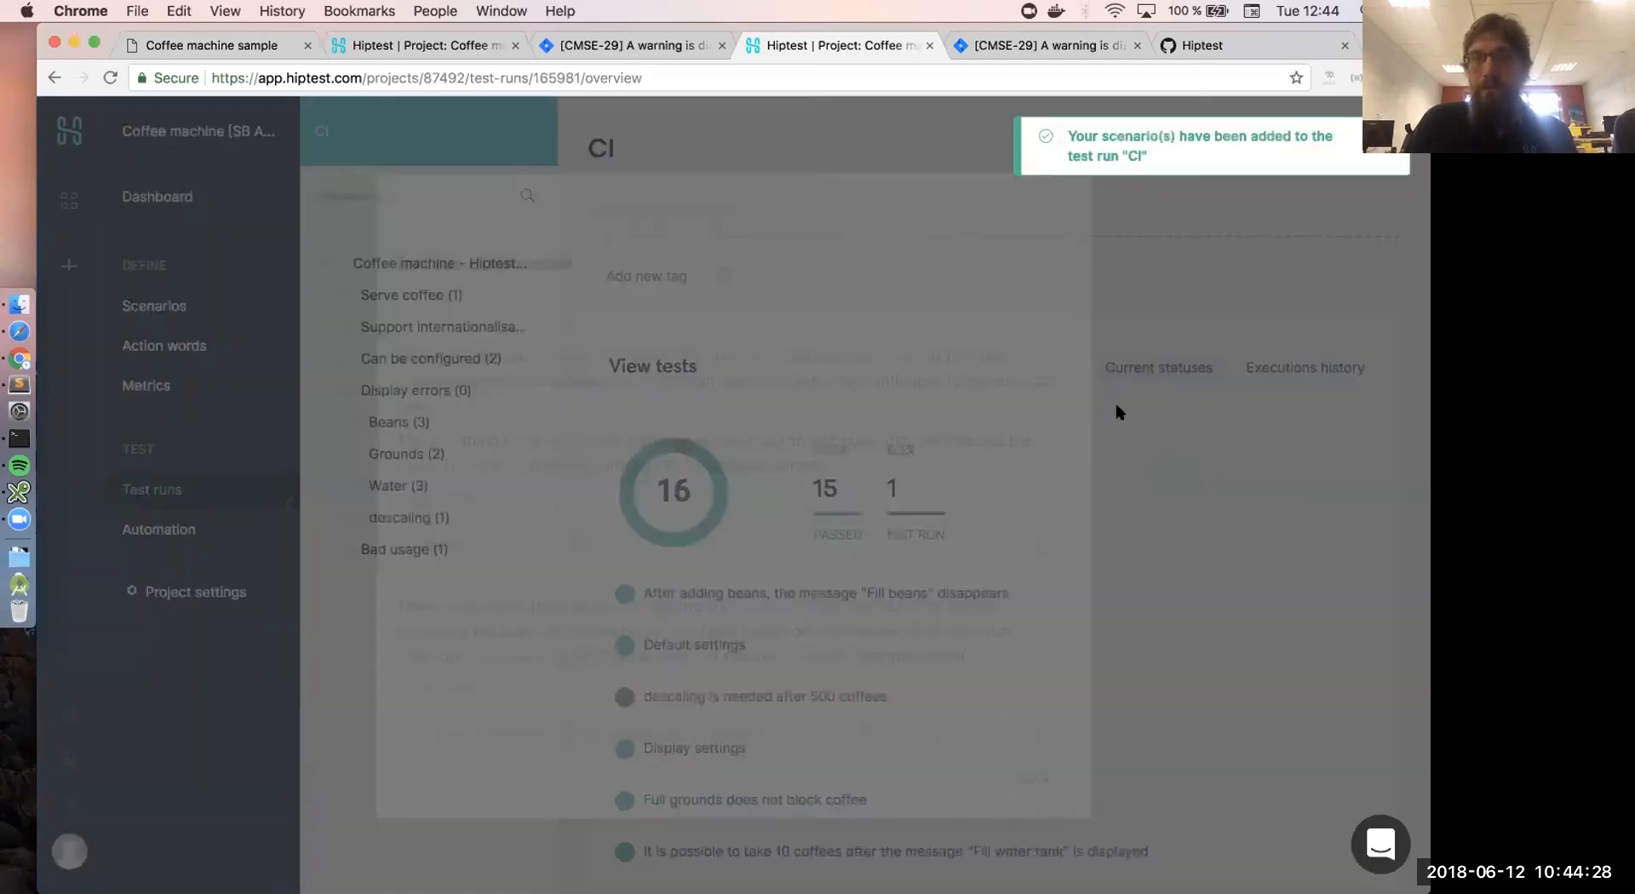
{"action": "scroll", "coordinate": [858, 492], "scroll_direction": "down", "scroll_amount": 4}
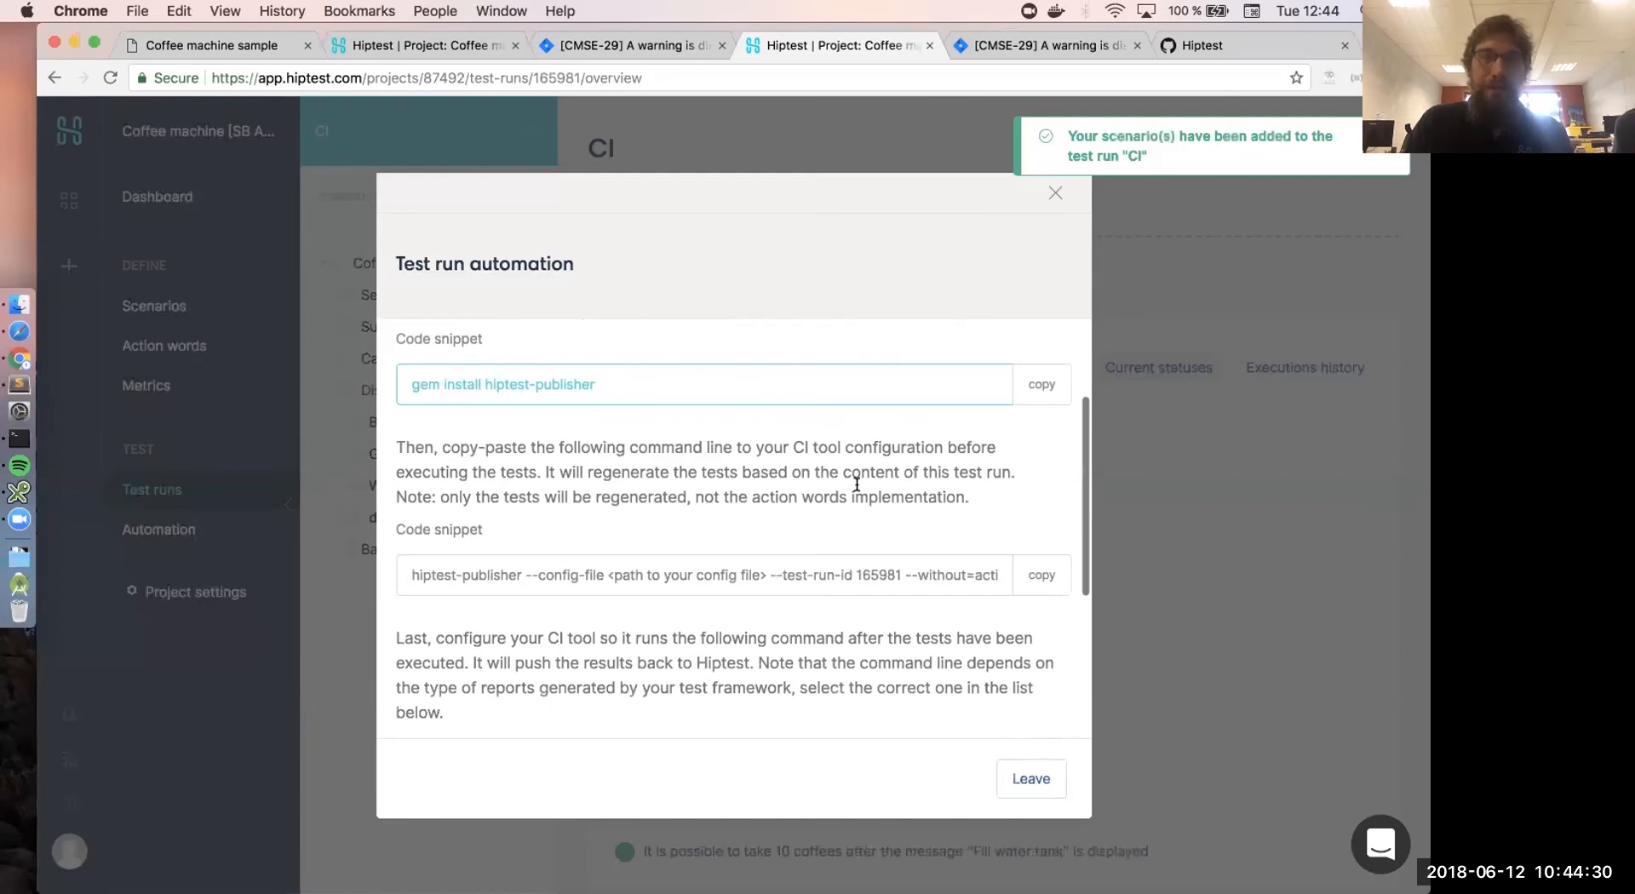
{"action": "scroll", "coordinate": [803, 548], "scroll_direction": "down", "scroll_amount": 6}
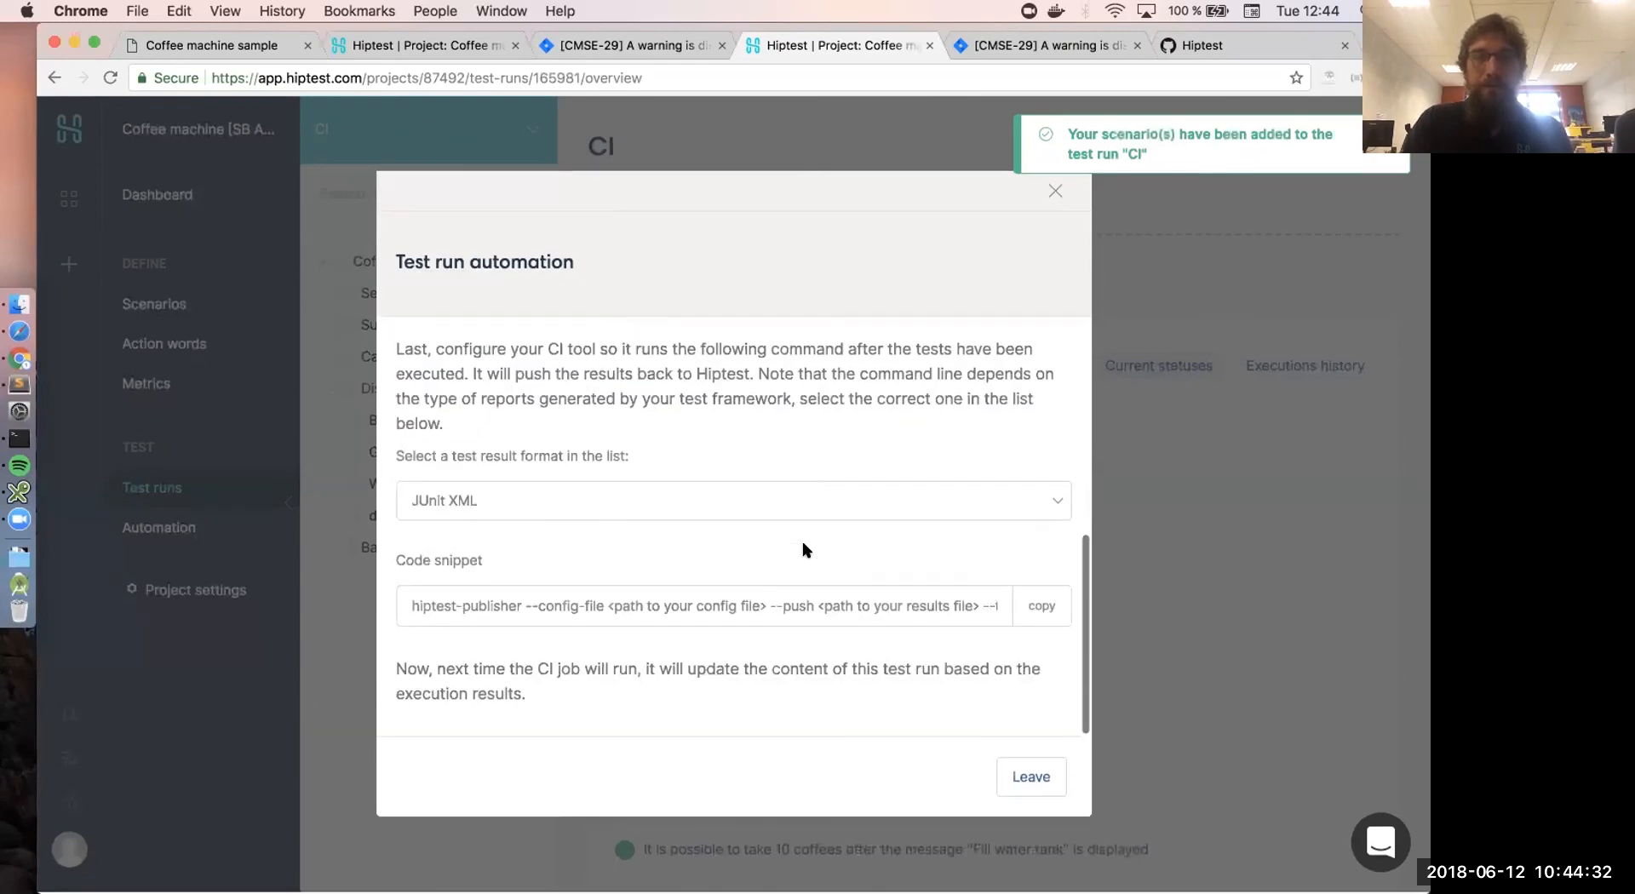
{"action": "scroll", "coordinate": [828, 503], "scroll_direction": "up", "scroll_amount": 6}
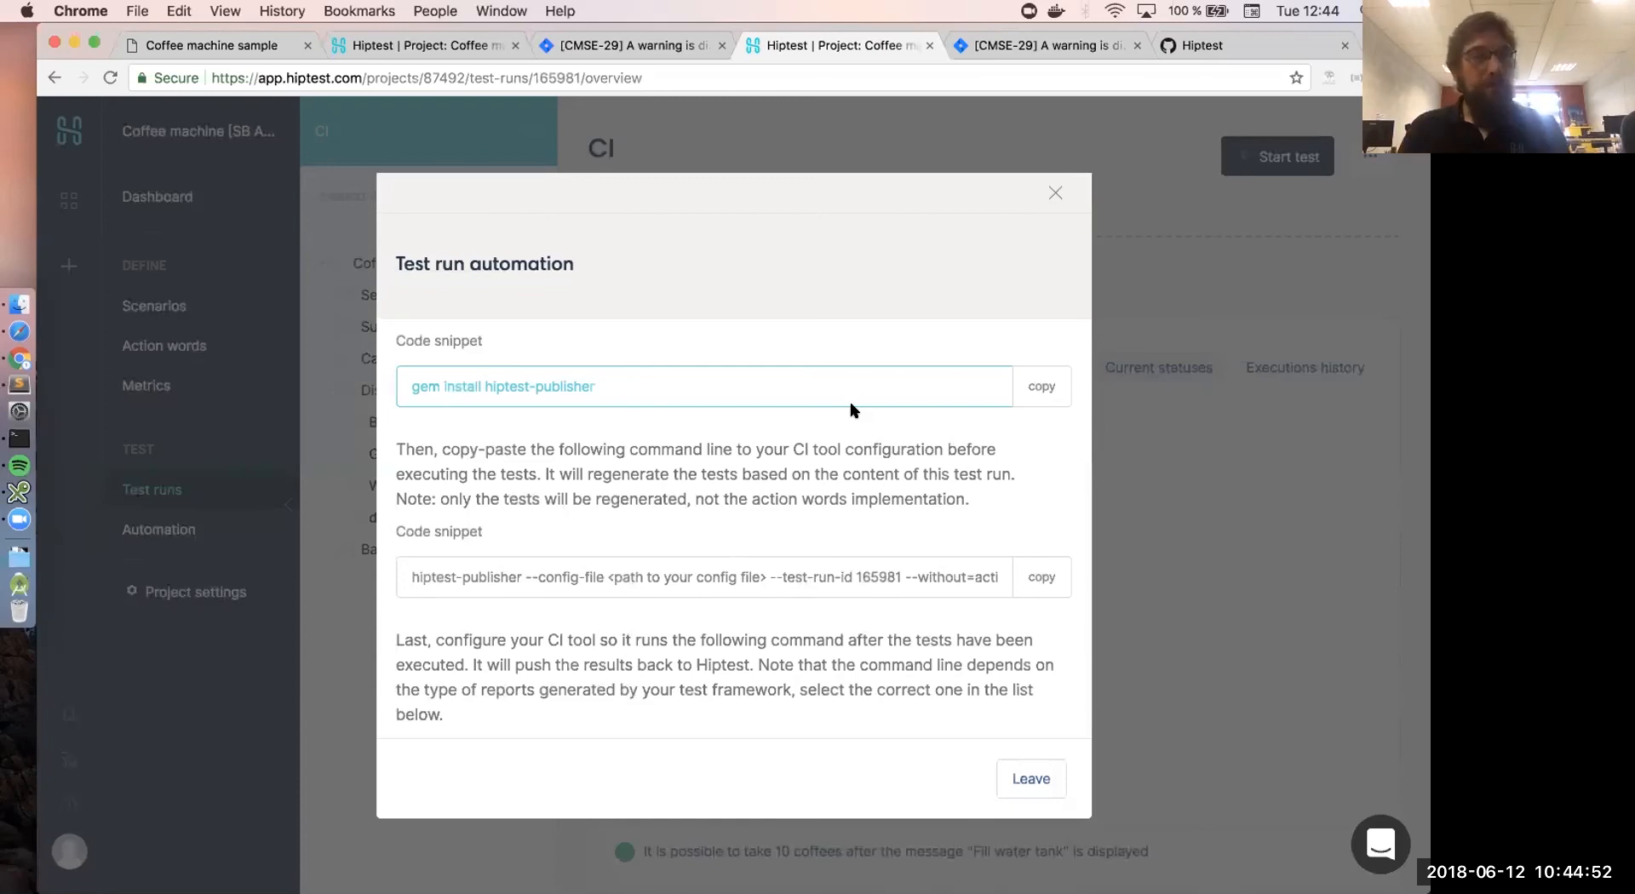
{"action": "scroll", "coordinate": [854, 407], "scroll_direction": "down", "scroll_amount": 5}
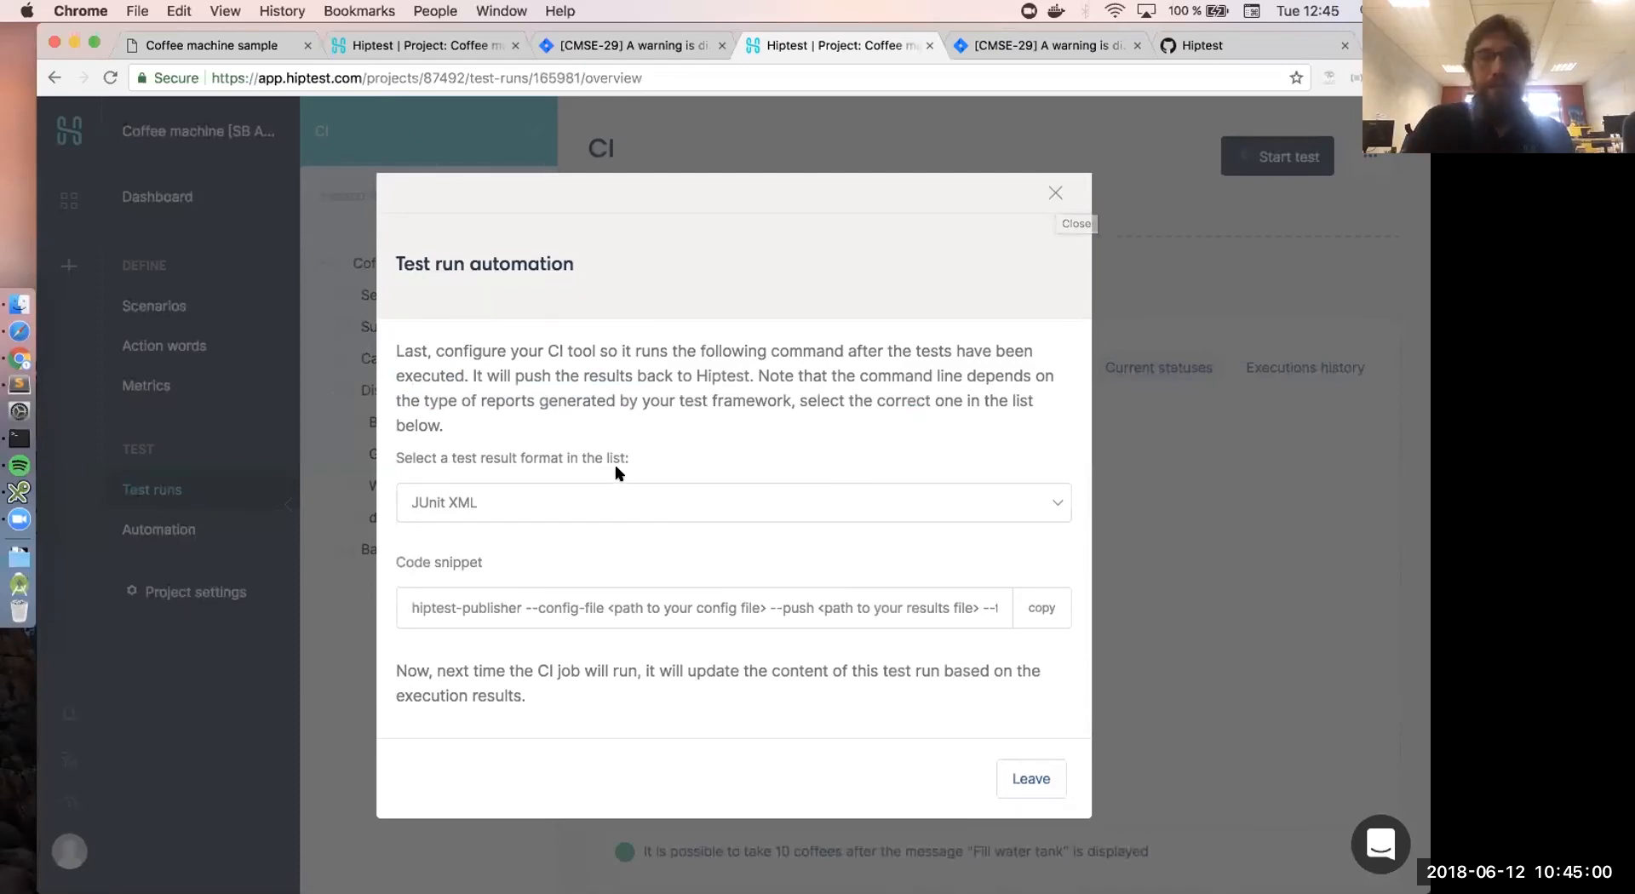
{"action": "left_click", "coordinate": [585, 502]}
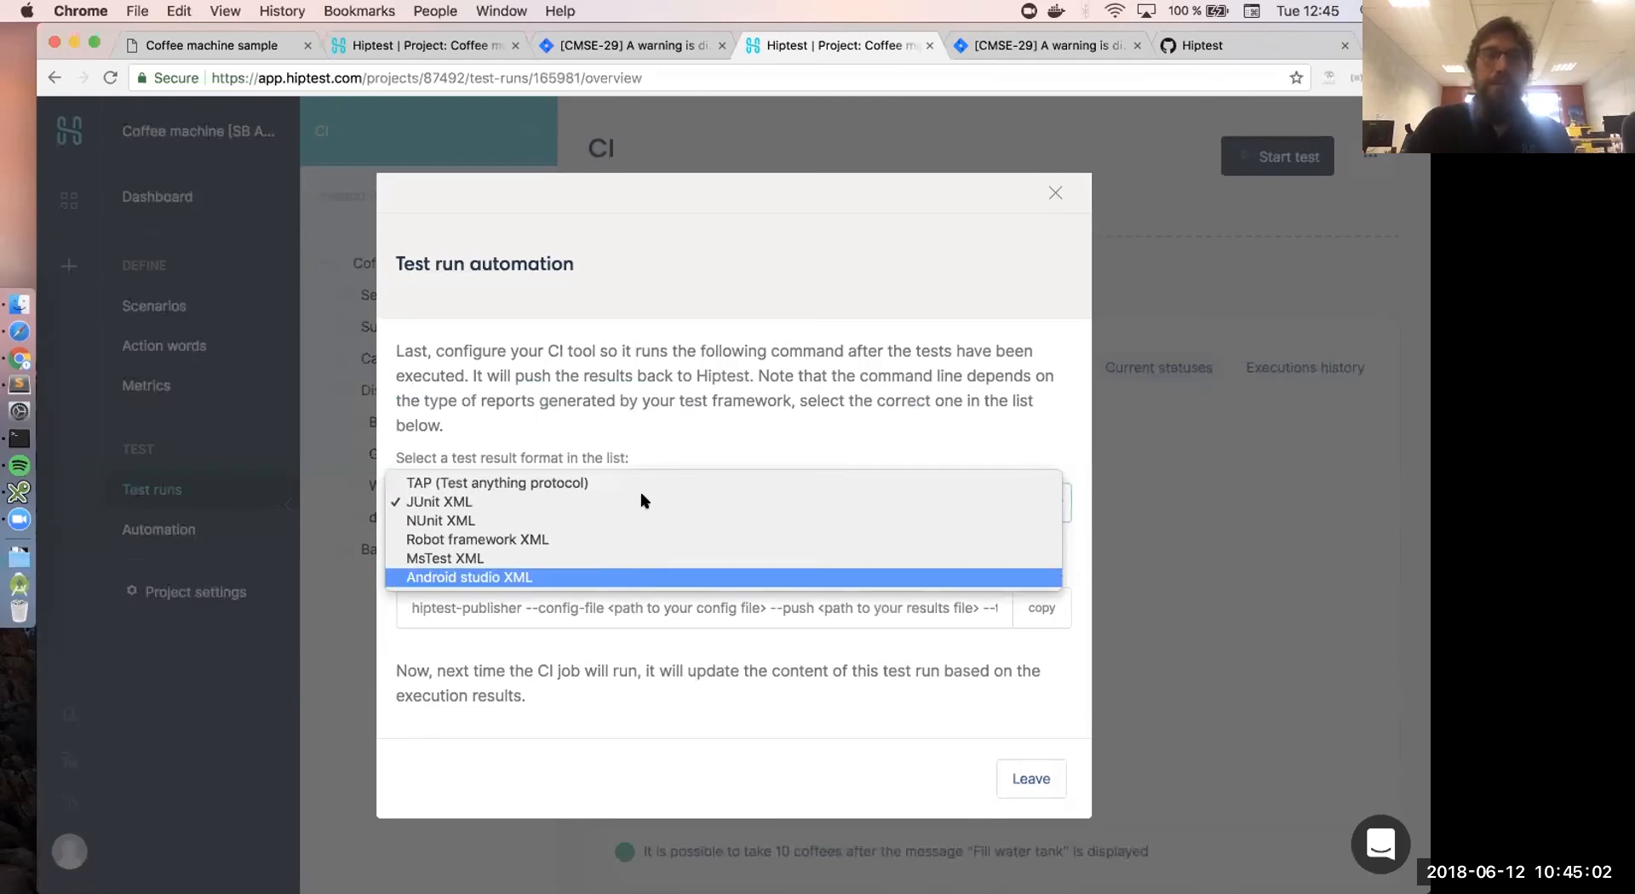
{"action": "left_click", "coordinate": [807, 413]}
{"action": "left_click", "coordinate": [1055, 194]}
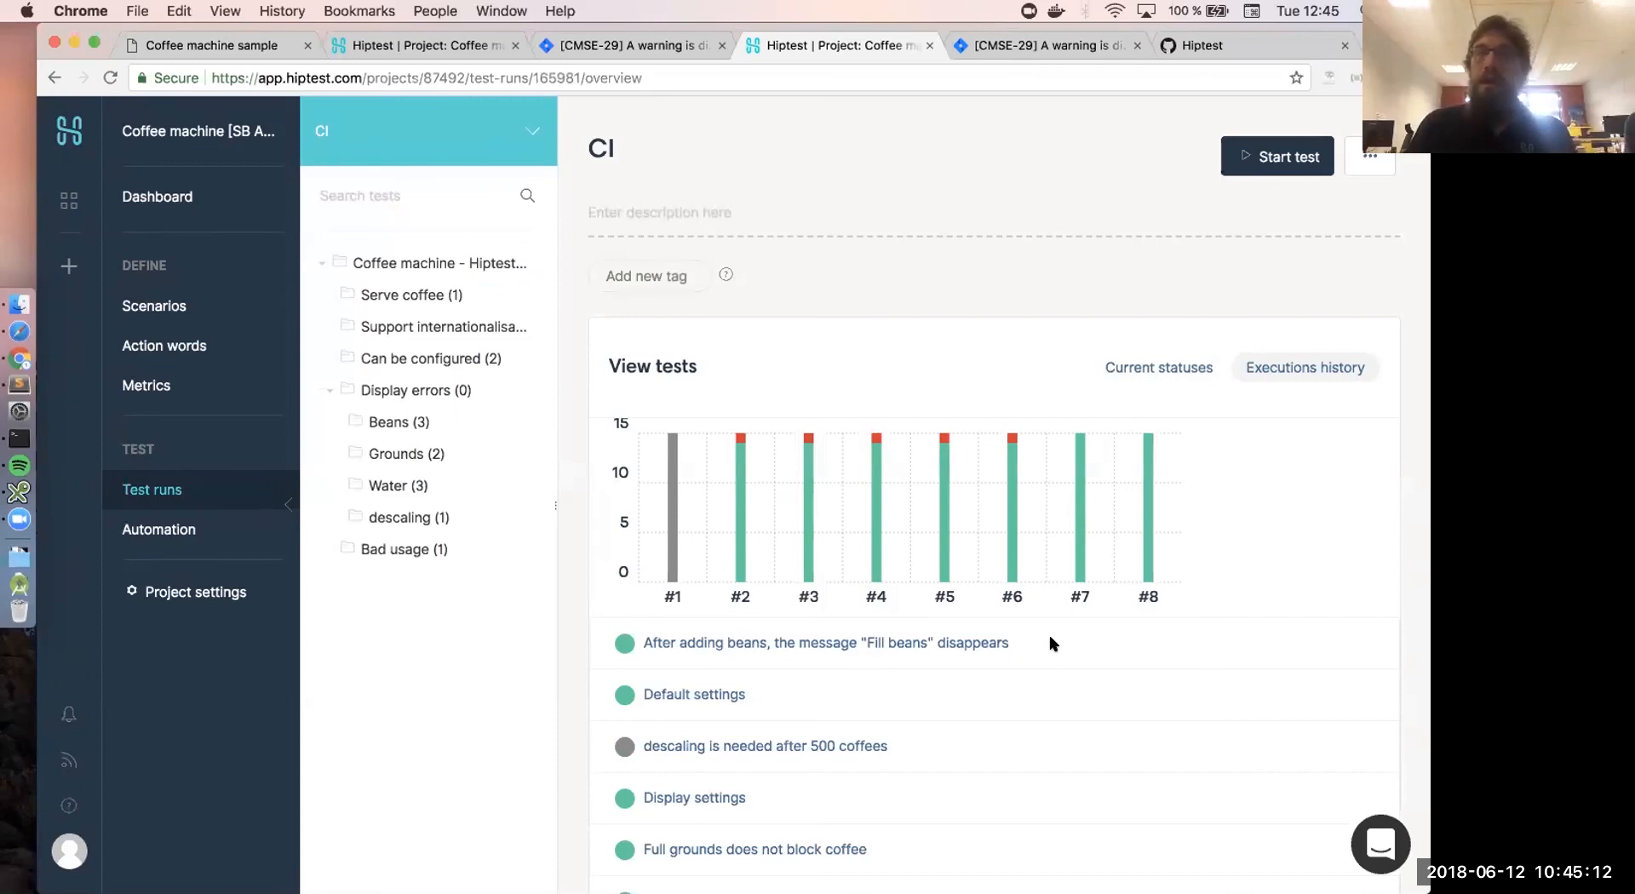
- Enable Automation Ready (BDD mode) in the project settings and open the CI living documentation
{"action": "left_click", "coordinate": [223, 596]}
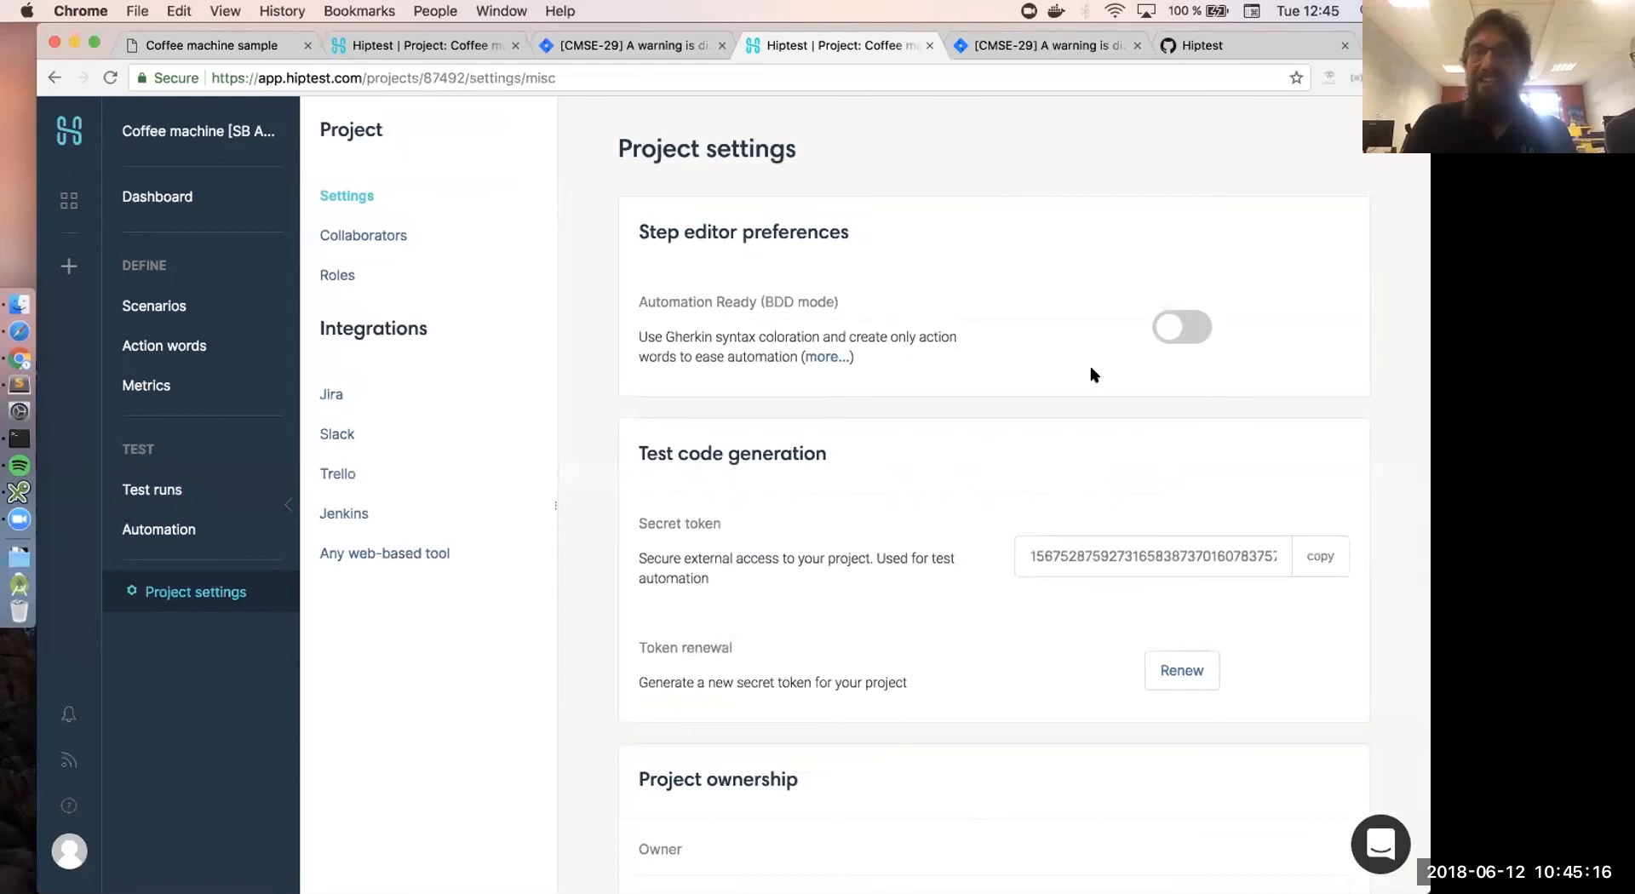
{"action": "left_click", "coordinate": [1160, 332]}
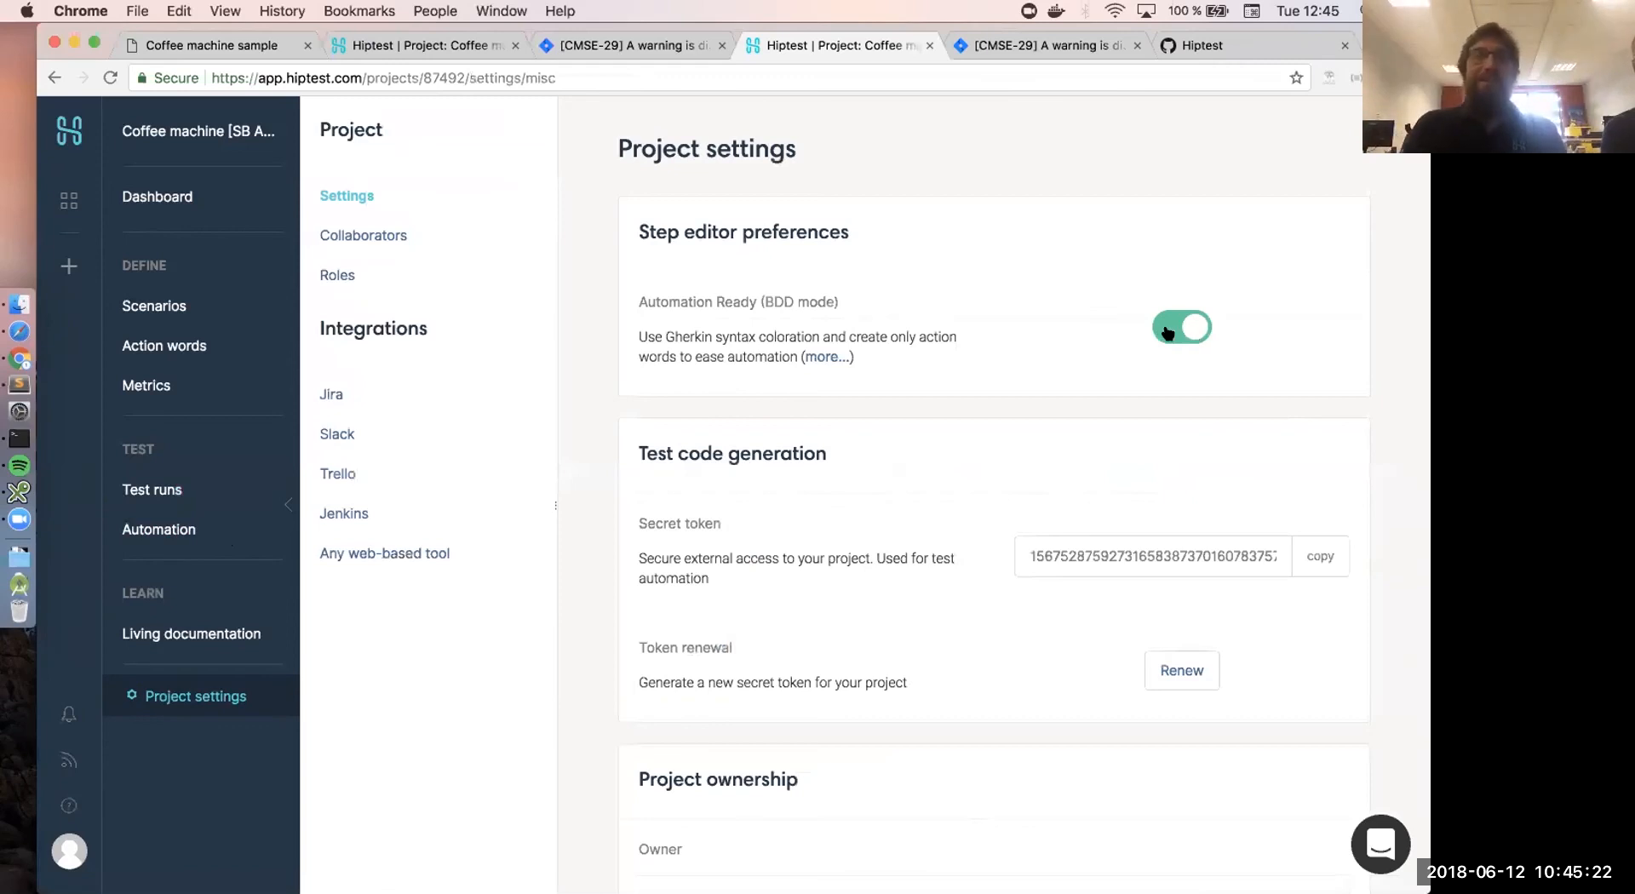
{"action": "left_click", "coordinate": [154, 635]}
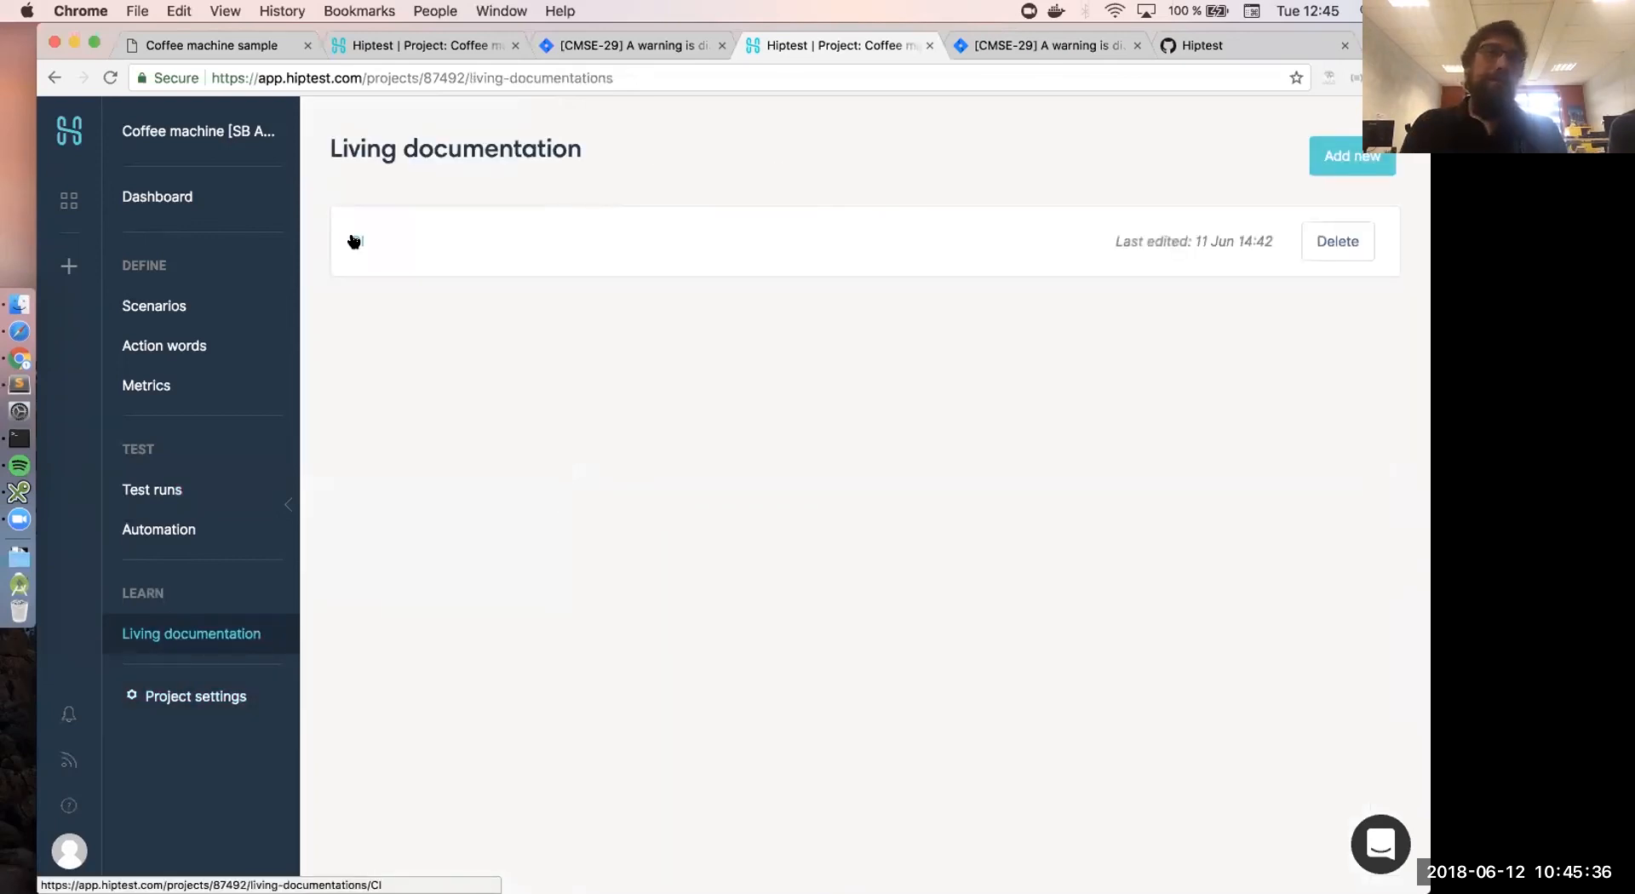
{"action": "left_click", "coordinate": [354, 241]}
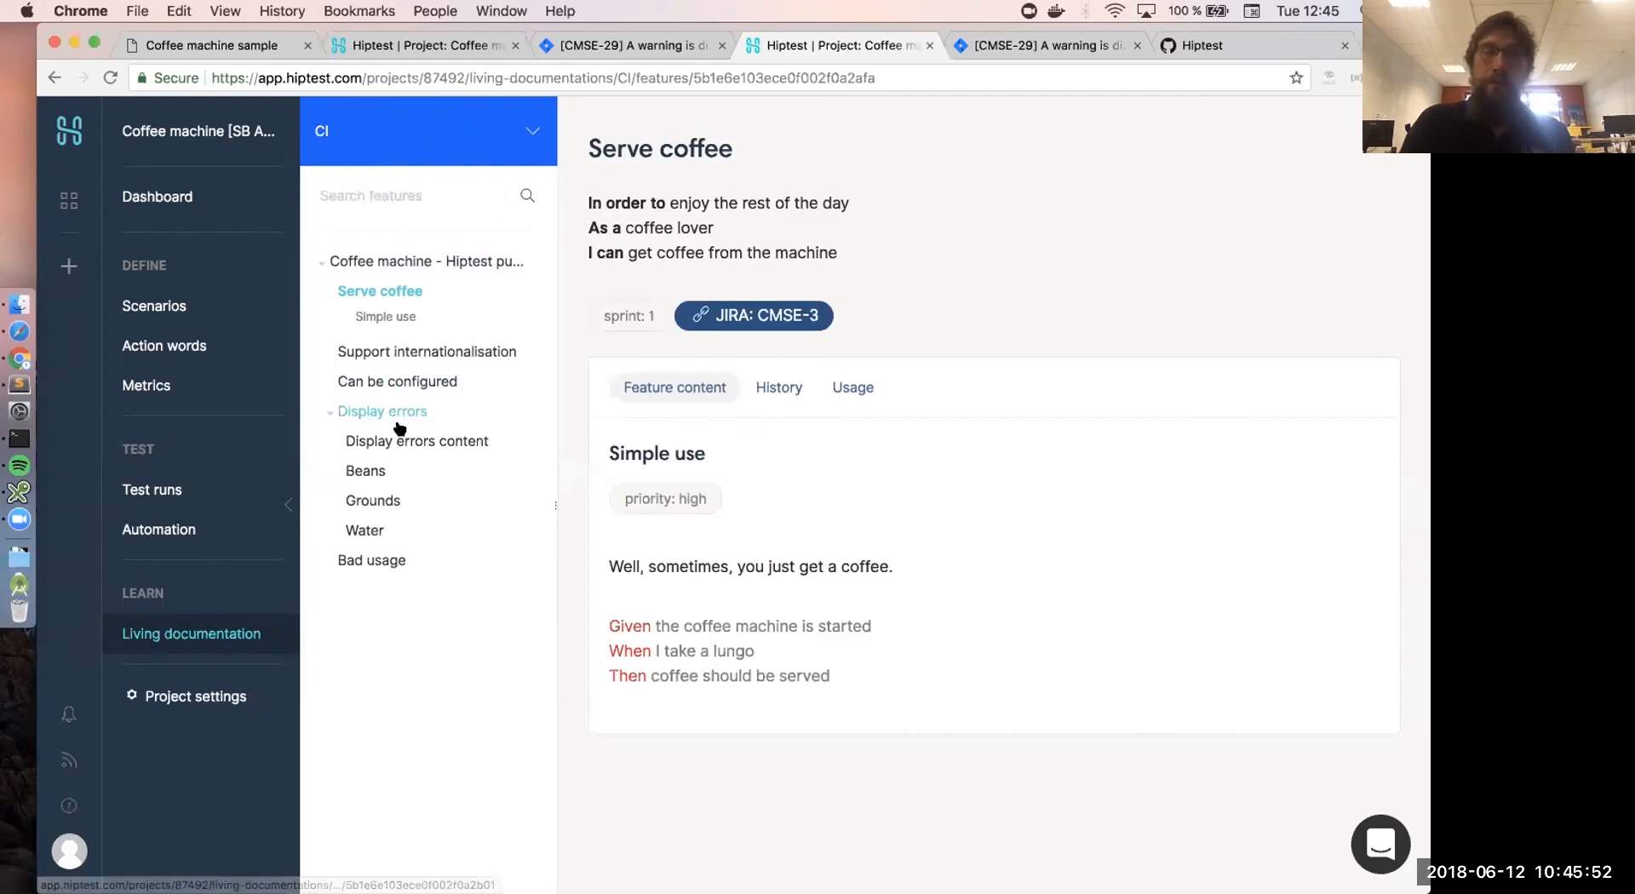
- Open the Beans feature in the CI living documentation and read its background and scenarios
{"action": "left_click", "coordinate": [367, 471]}
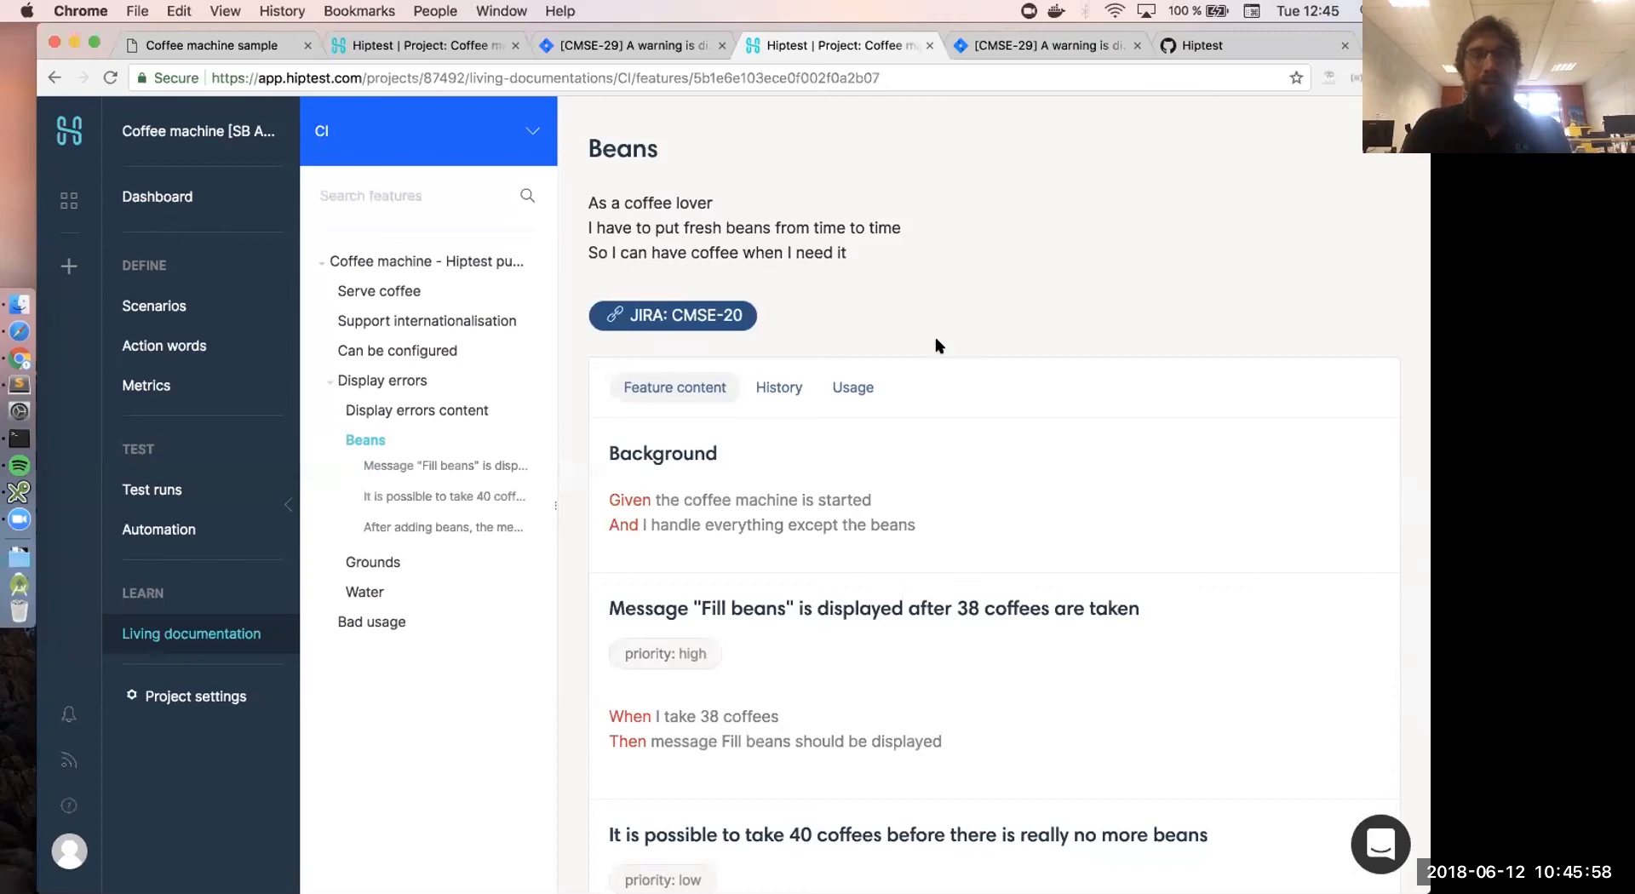
{"action": "scroll", "coordinate": [851, 352], "scroll_direction": "down", "scroll_amount": 5}
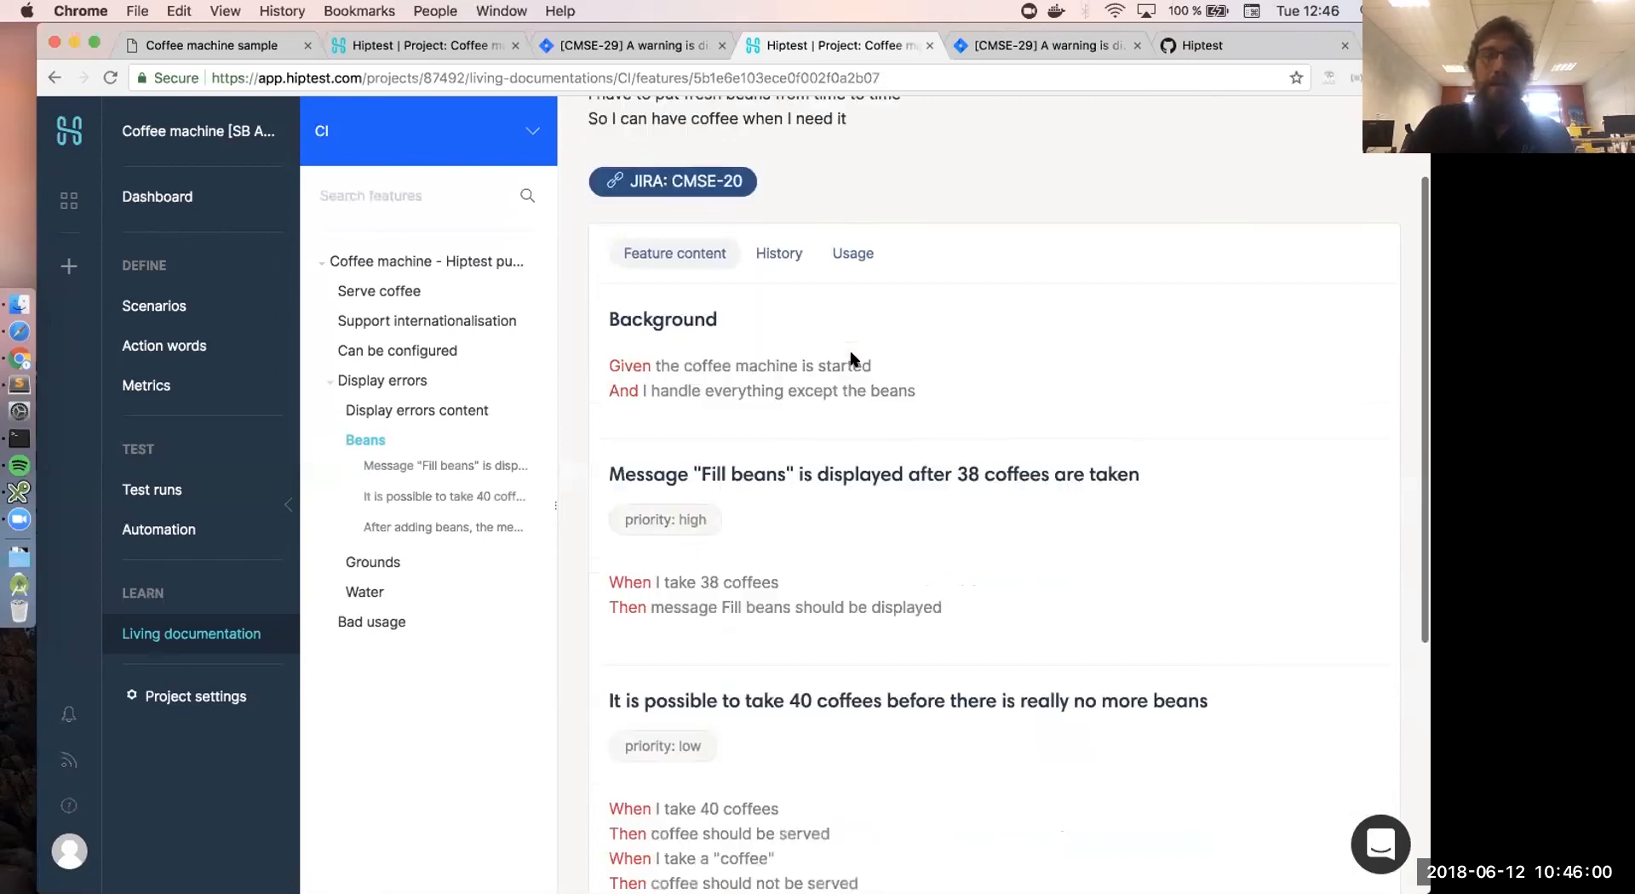
{"action": "scroll", "coordinate": [852, 352], "scroll_direction": "down", "scroll_amount": 2}
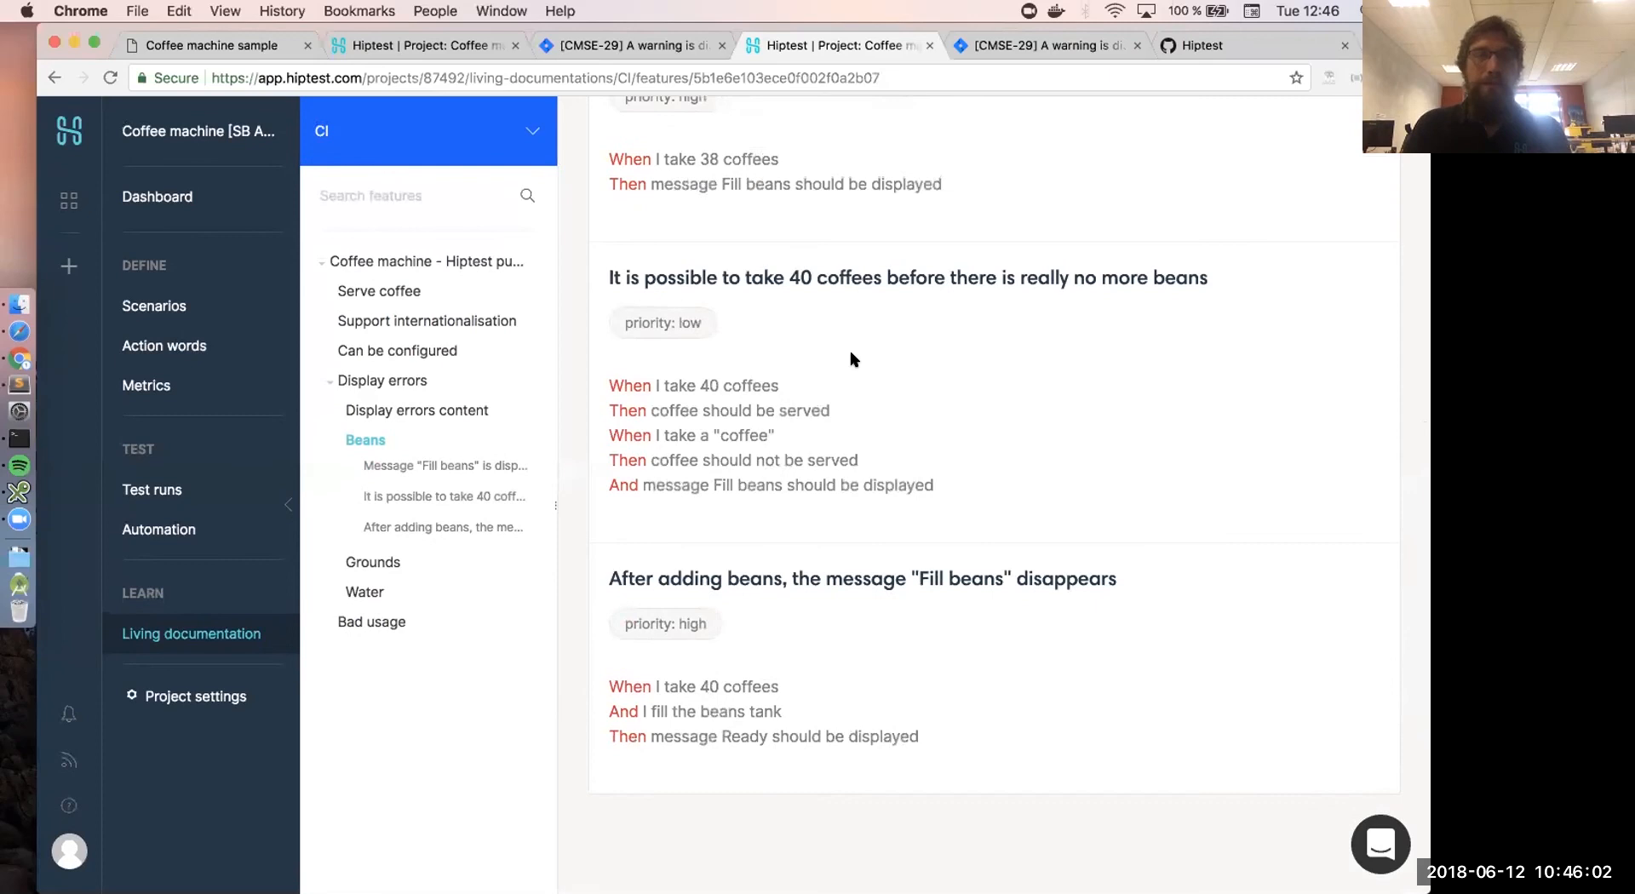
{"action": "scroll", "coordinate": [851, 358], "scroll_direction": "up", "scroll_amount": 6}
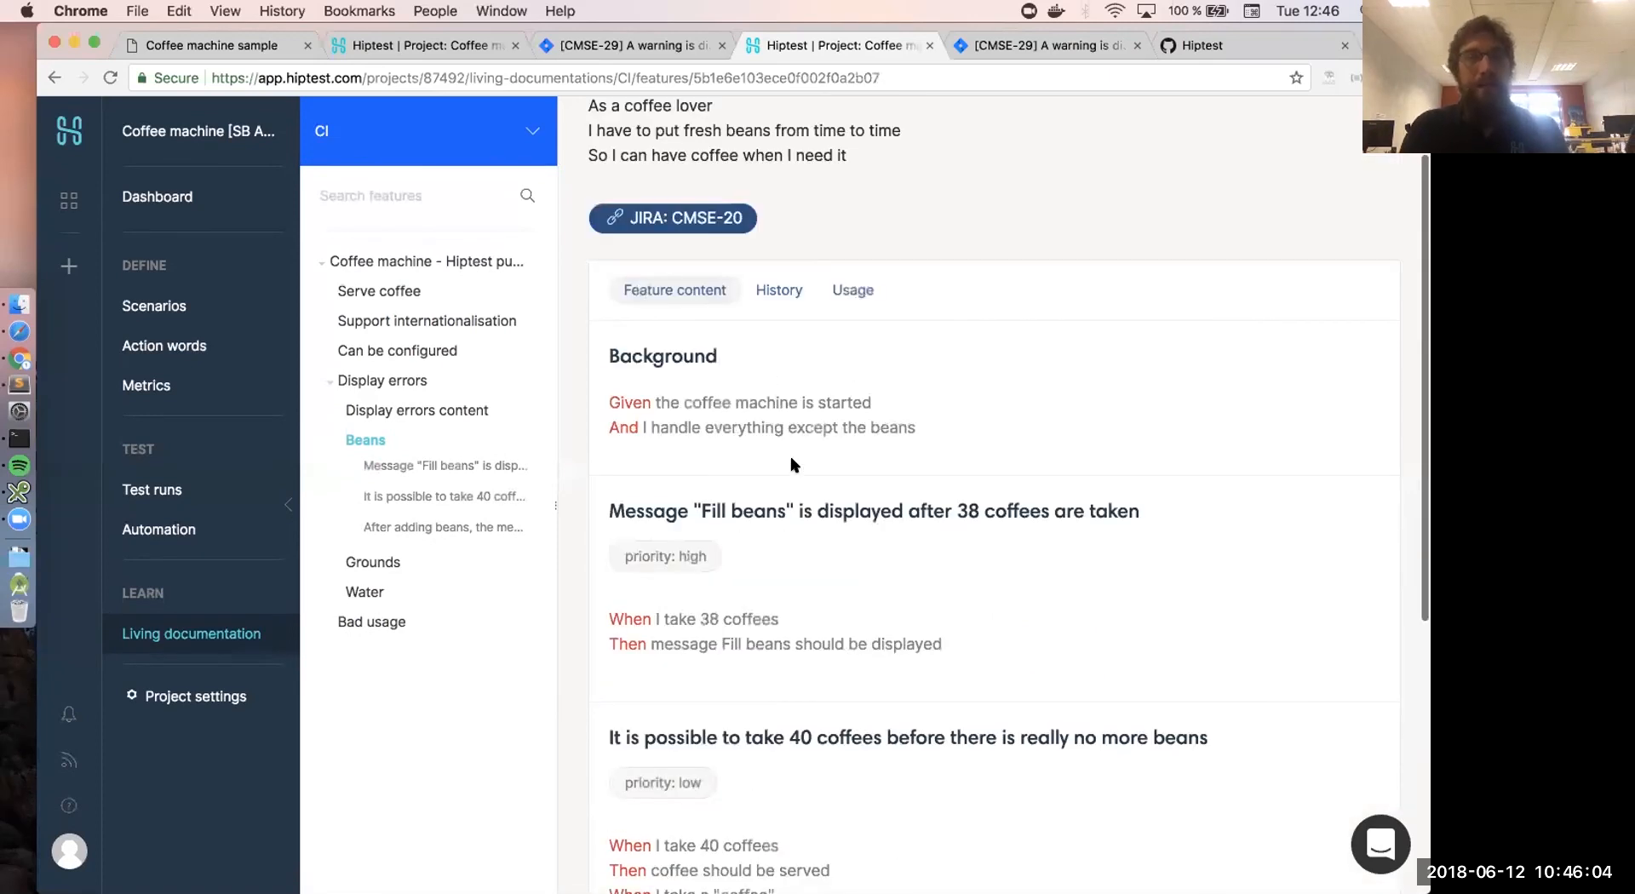
{"action": "scroll", "coordinate": [791, 464], "scroll_direction": "up", "scroll_amount": 2}
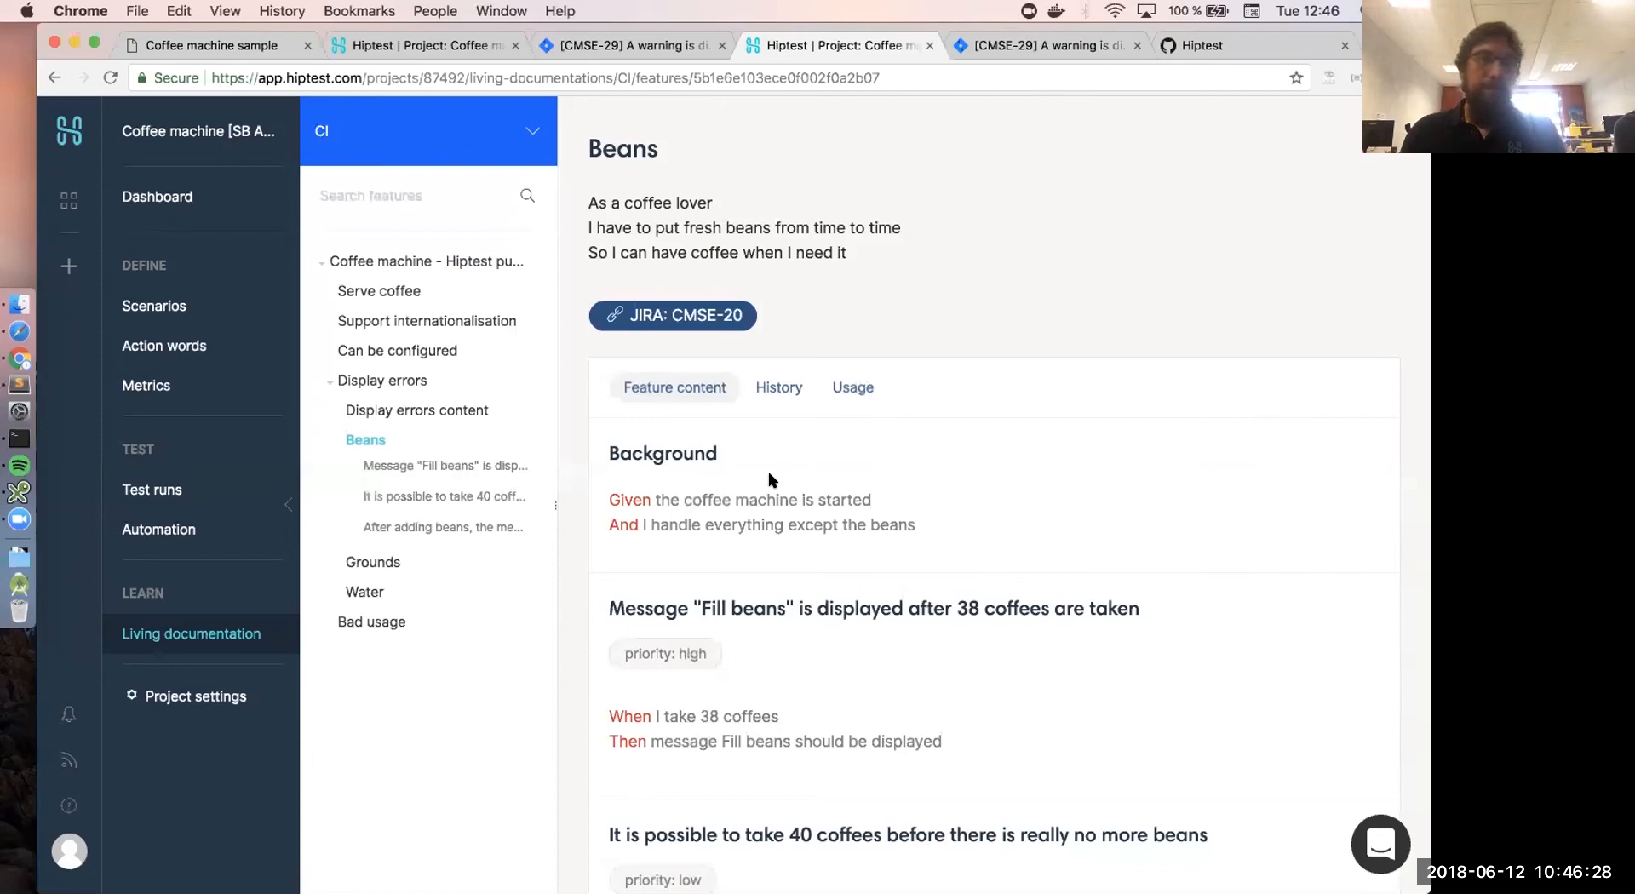
- Review the change history of the Beans feature
{"action": "left_click", "coordinate": [775, 391]}
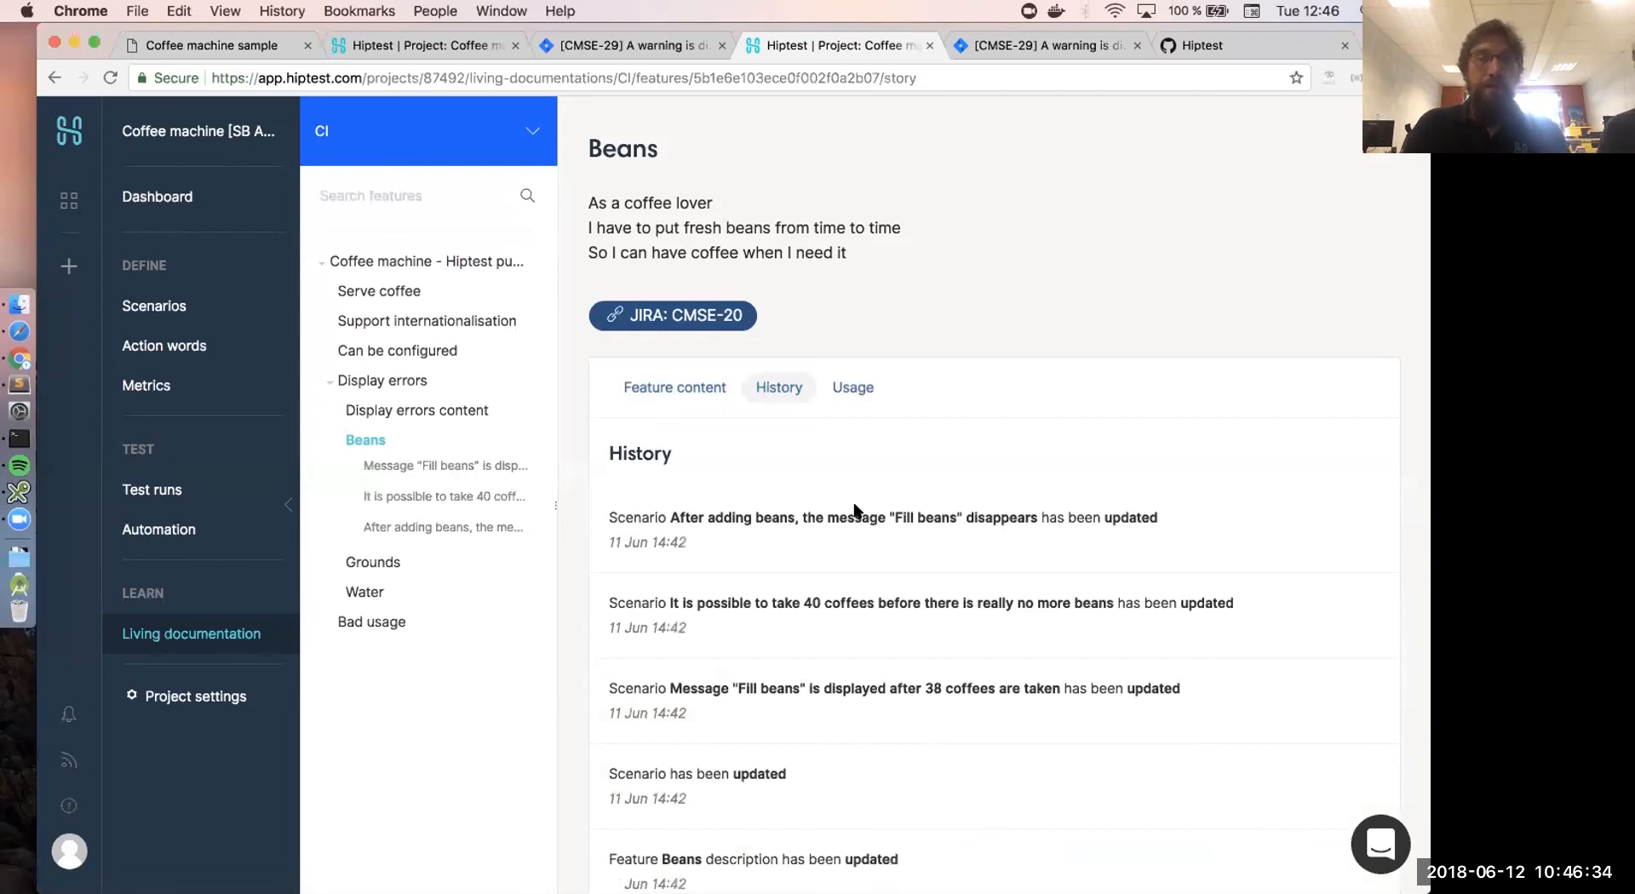
{"action": "scroll", "coordinate": [856, 511], "scroll_direction": "down", "scroll_amount": 3}
{"action": "scroll", "coordinate": [816, 744], "scroll_direction": "down", "scroll_amount": 5}
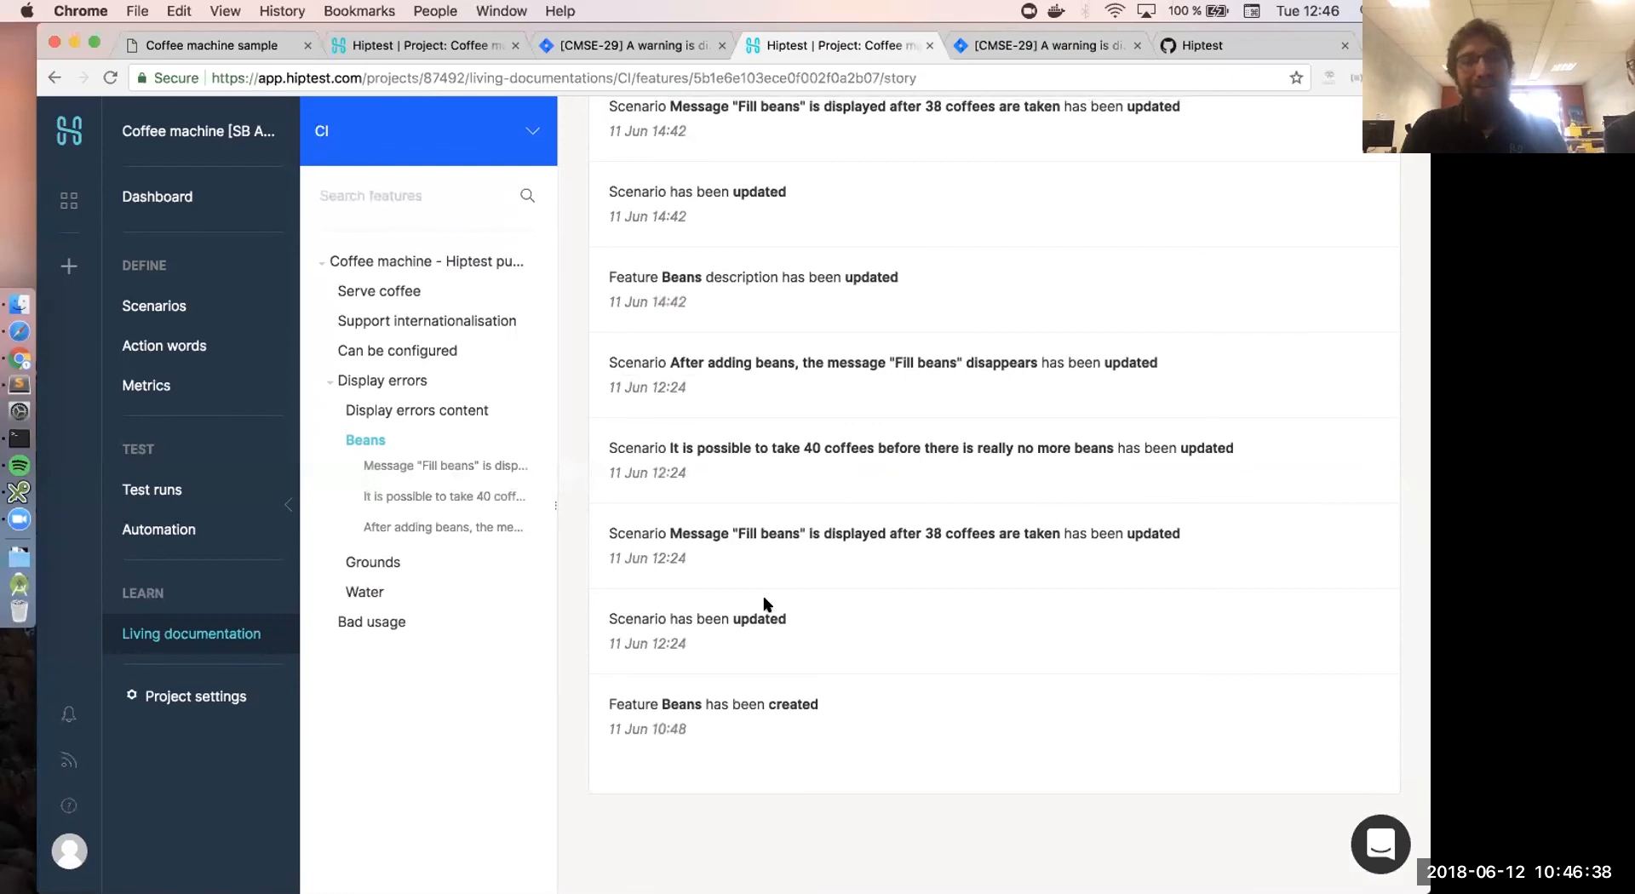
{"action": "scroll", "coordinate": [815, 795], "scroll_direction": "up", "scroll_amount": 5}
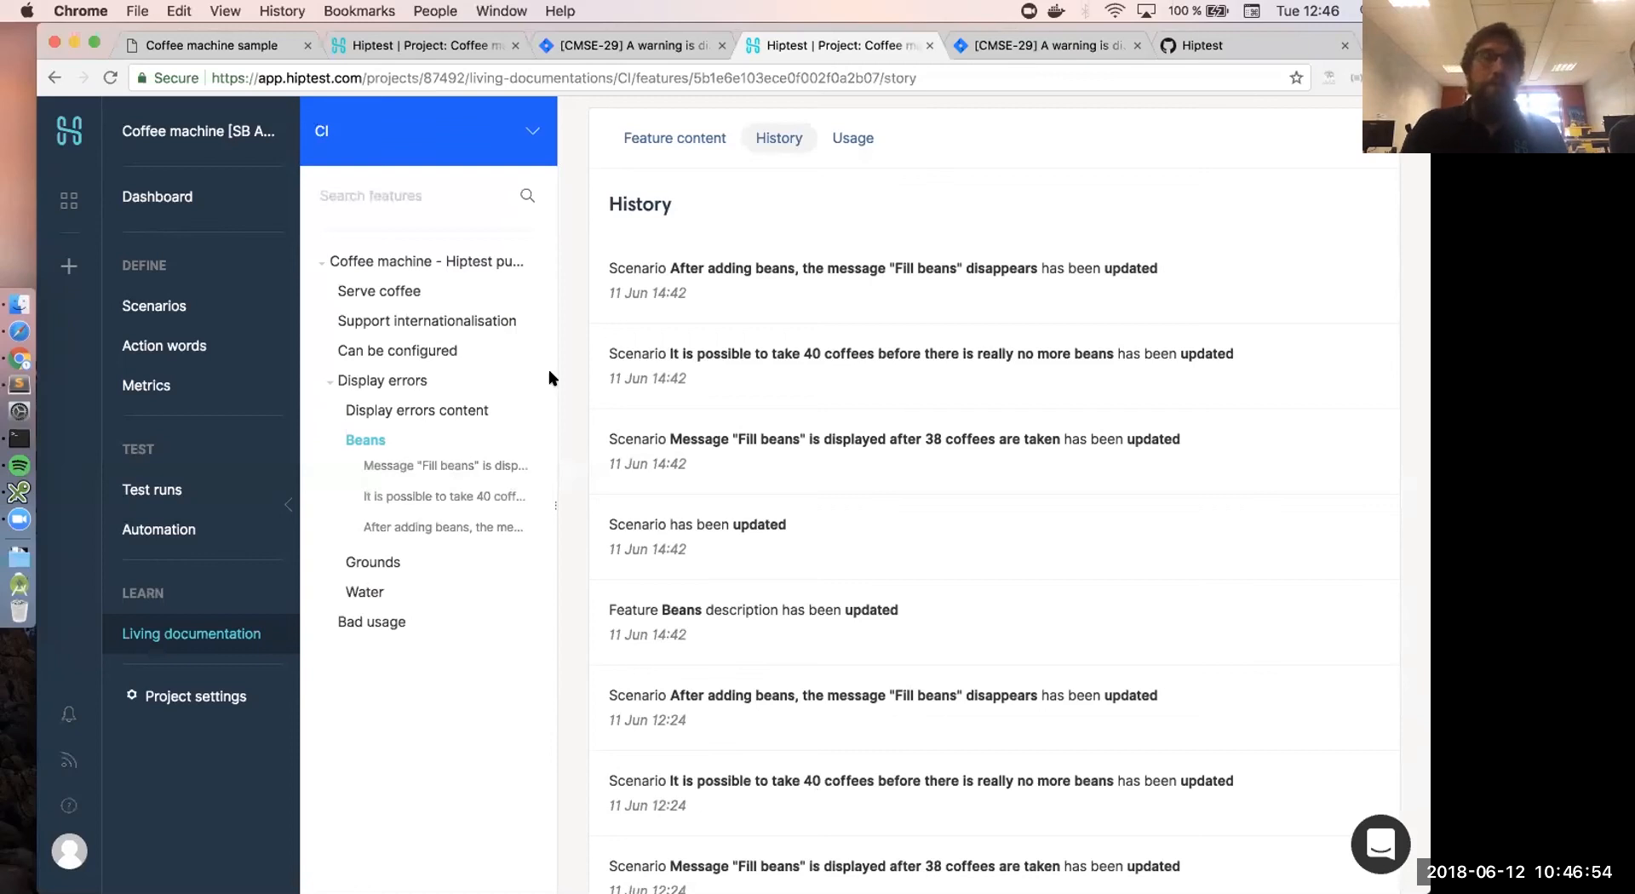
- Open the activity digest for the CI branch of the living documentation
{"action": "left_click", "coordinate": [532, 143]}
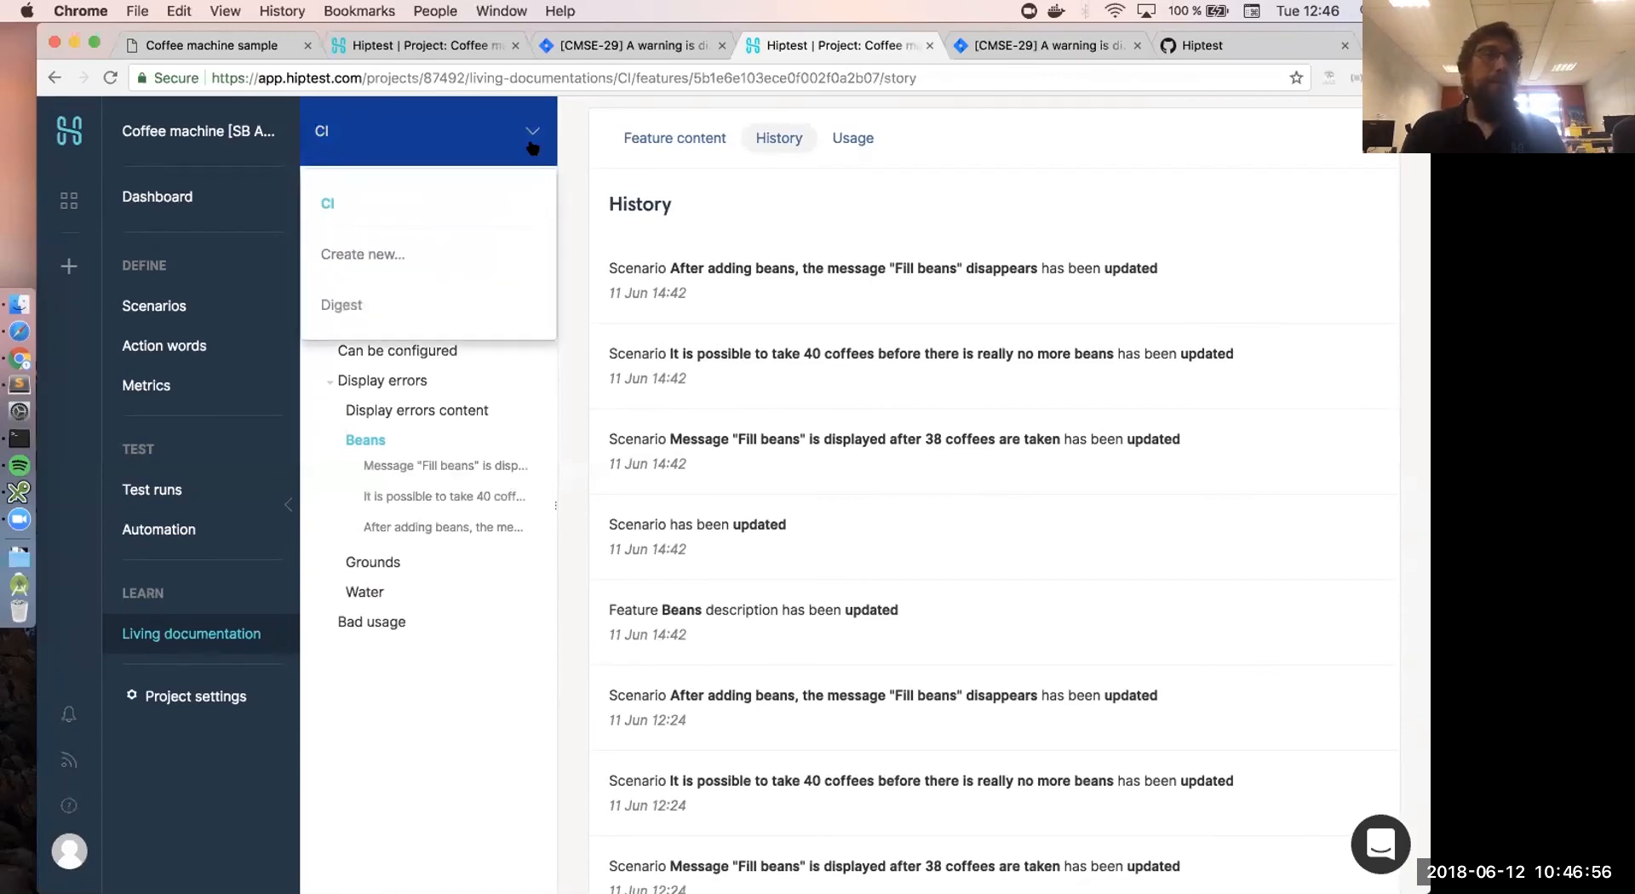
{"action": "left_click", "coordinate": [386, 324]}
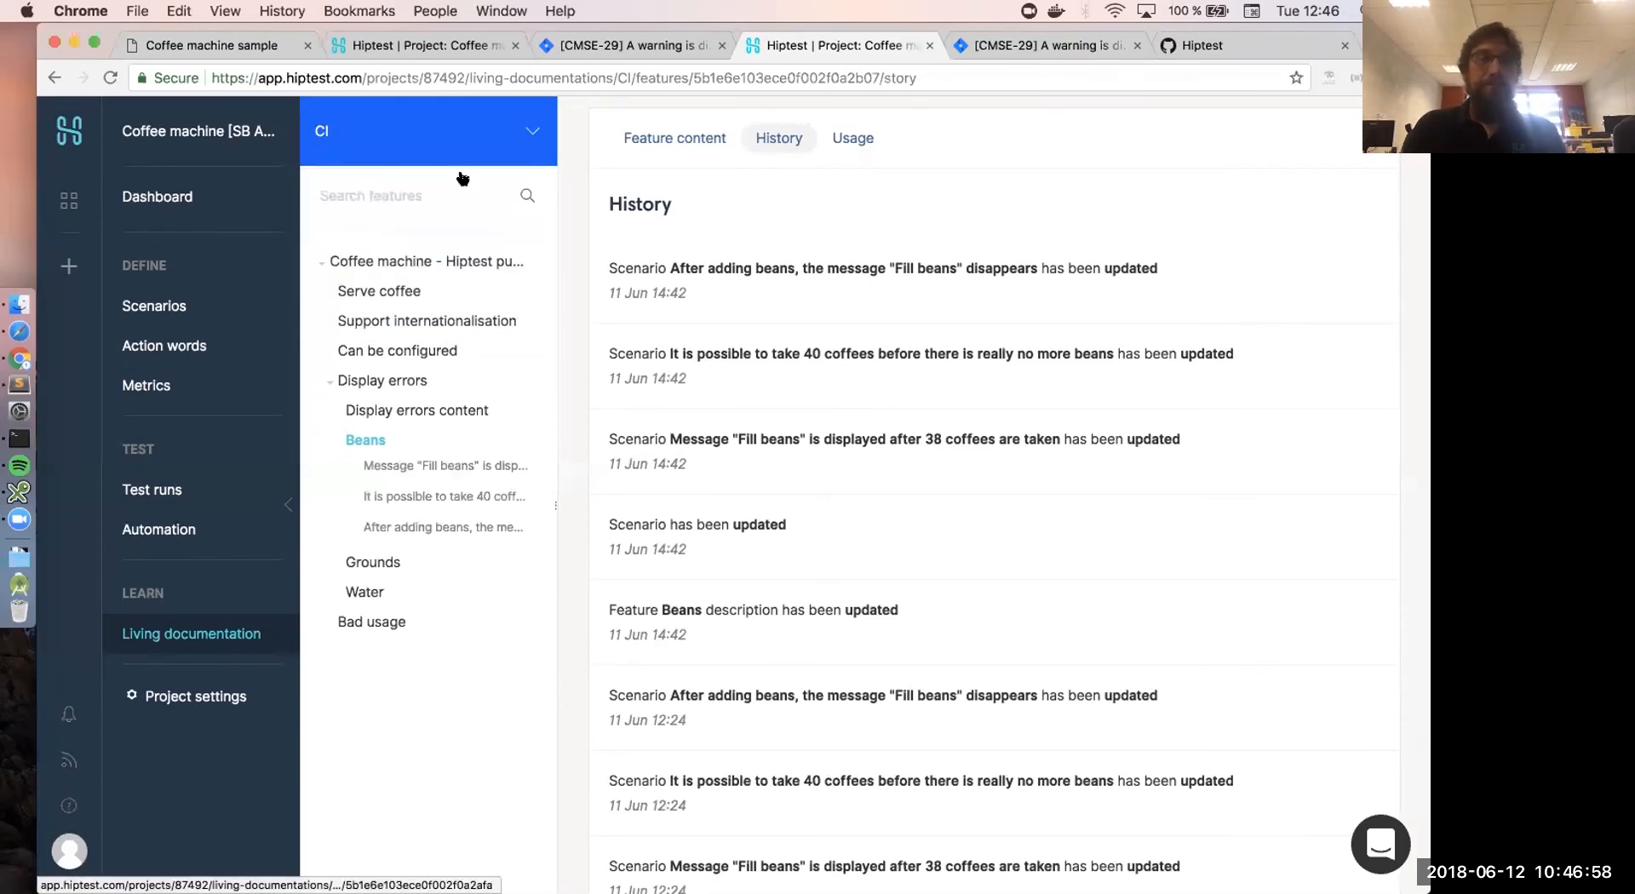
{"action": "left_click", "coordinate": [494, 146]}
{"action": "left_click", "coordinate": [349, 308]}
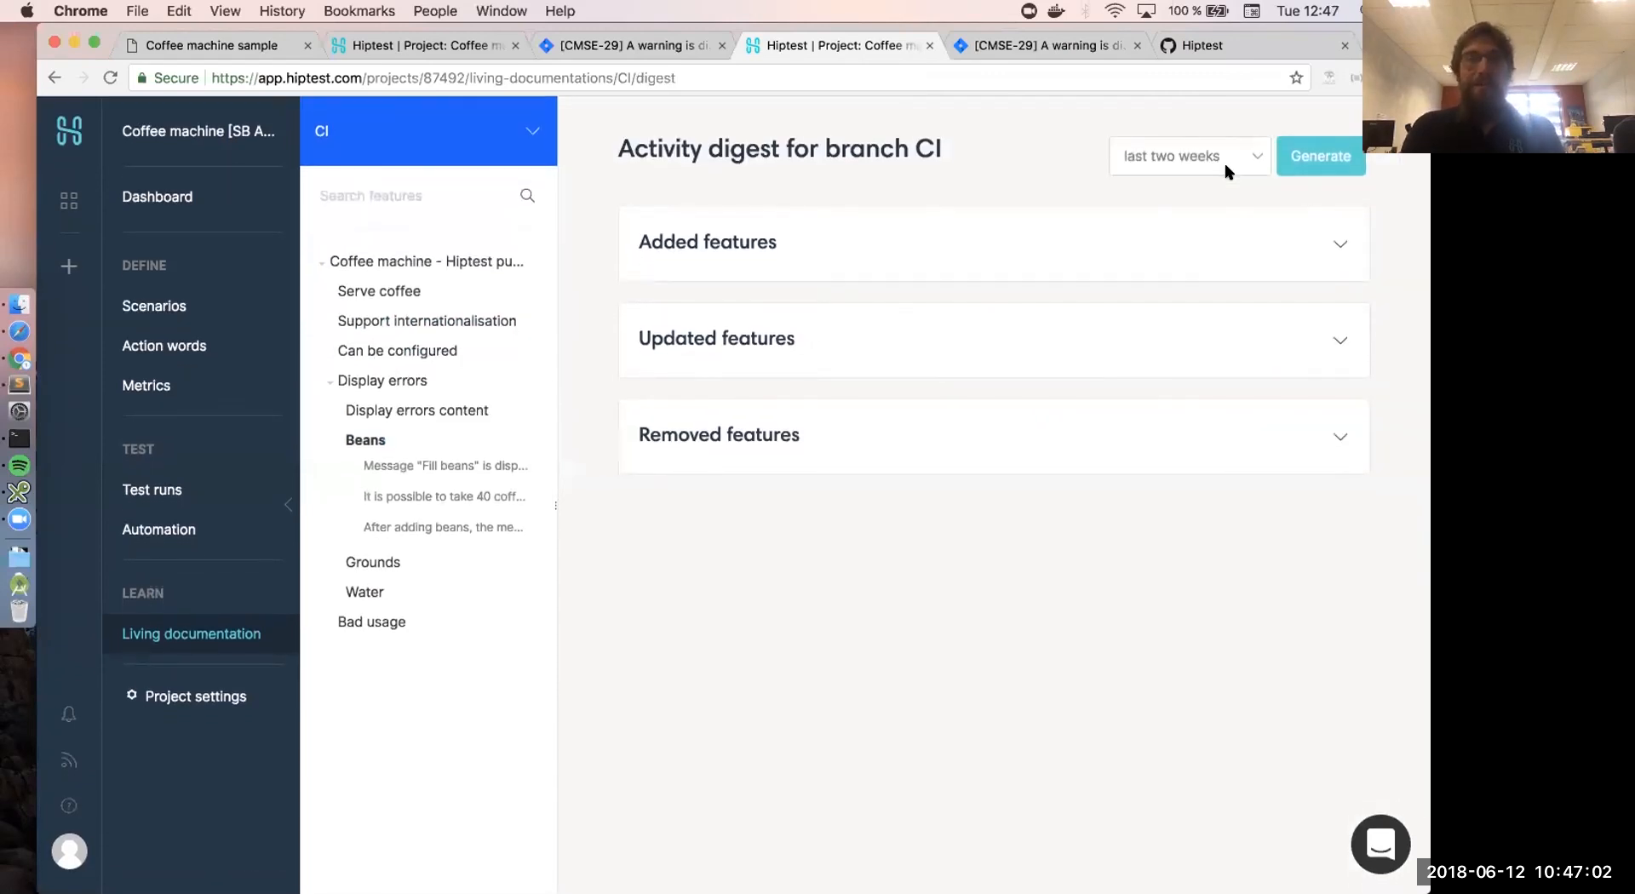
- Expand the digest's added features and updated features and review both lists
{"action": "left_click", "coordinate": [1013, 248]}
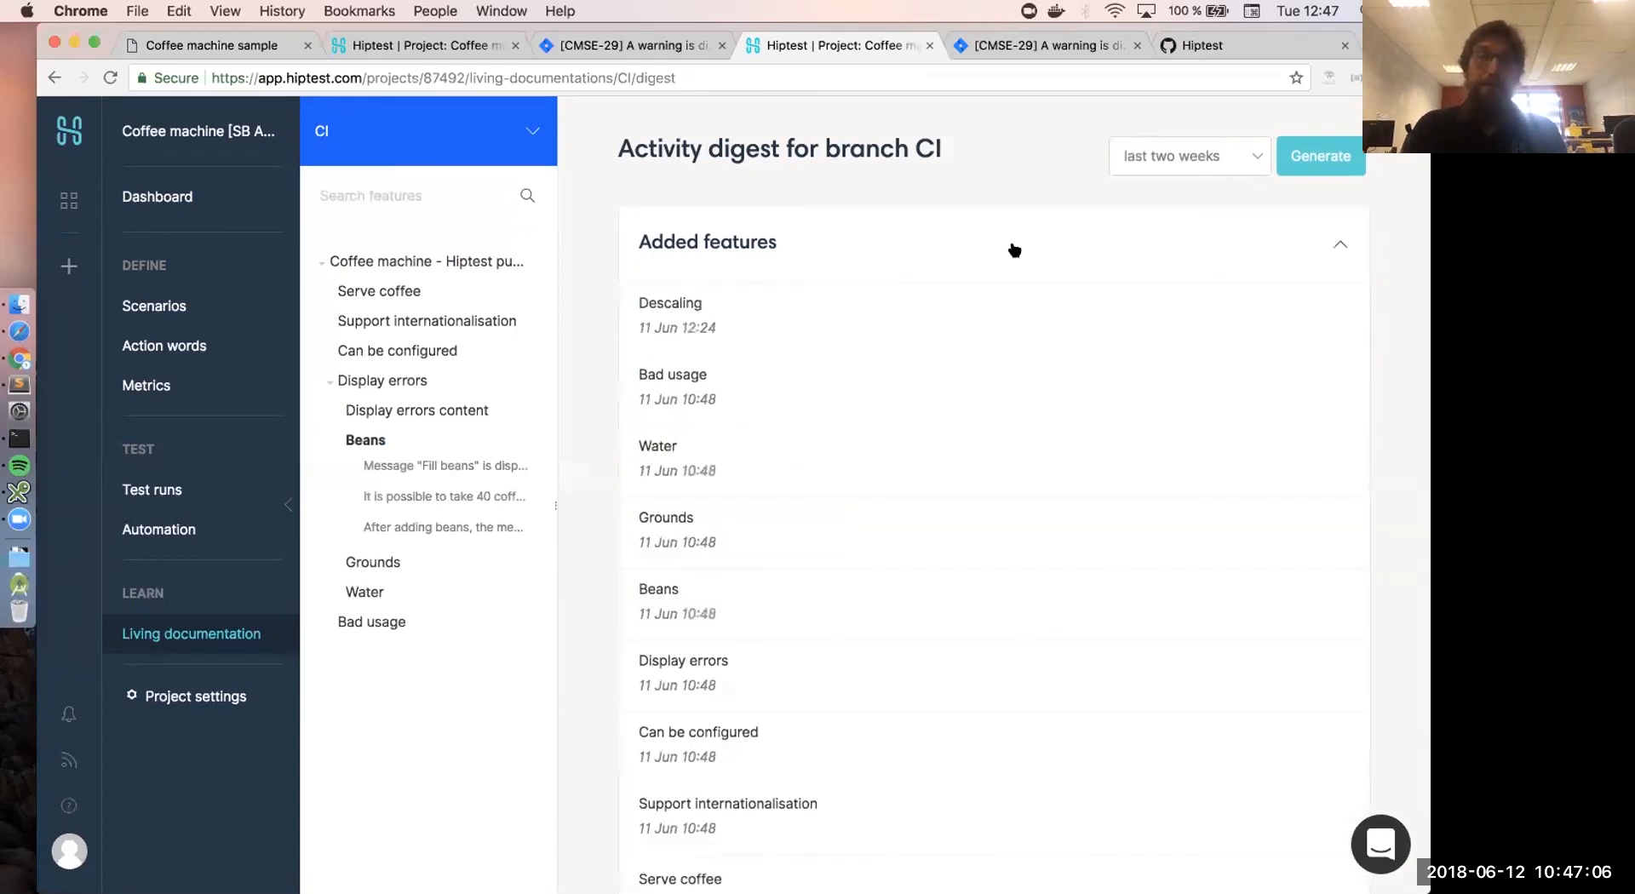
{"action": "scroll", "coordinate": [990, 425], "scroll_direction": "down", "scroll_amount": 2}
{"action": "scroll", "coordinate": [975, 405], "scroll_direction": "up", "scroll_amount": 2}
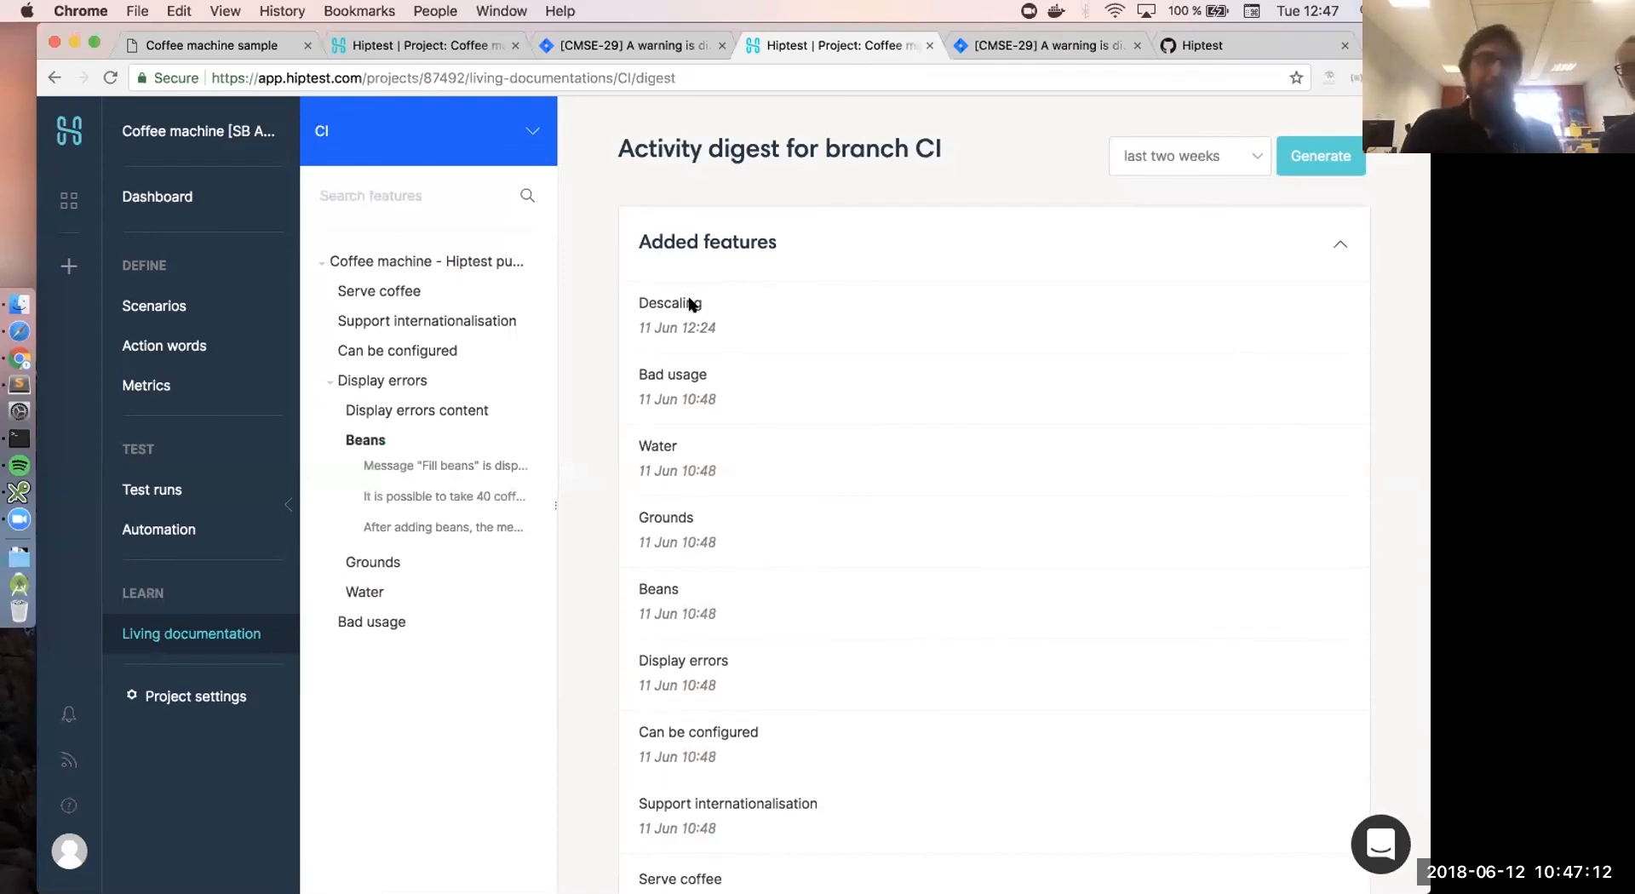
{"action": "scroll", "coordinate": [839, 357], "scroll_direction": "down", "scroll_amount": 4}
{"action": "scroll", "coordinate": [838, 357], "scroll_direction": "down", "scroll_amount": 4}
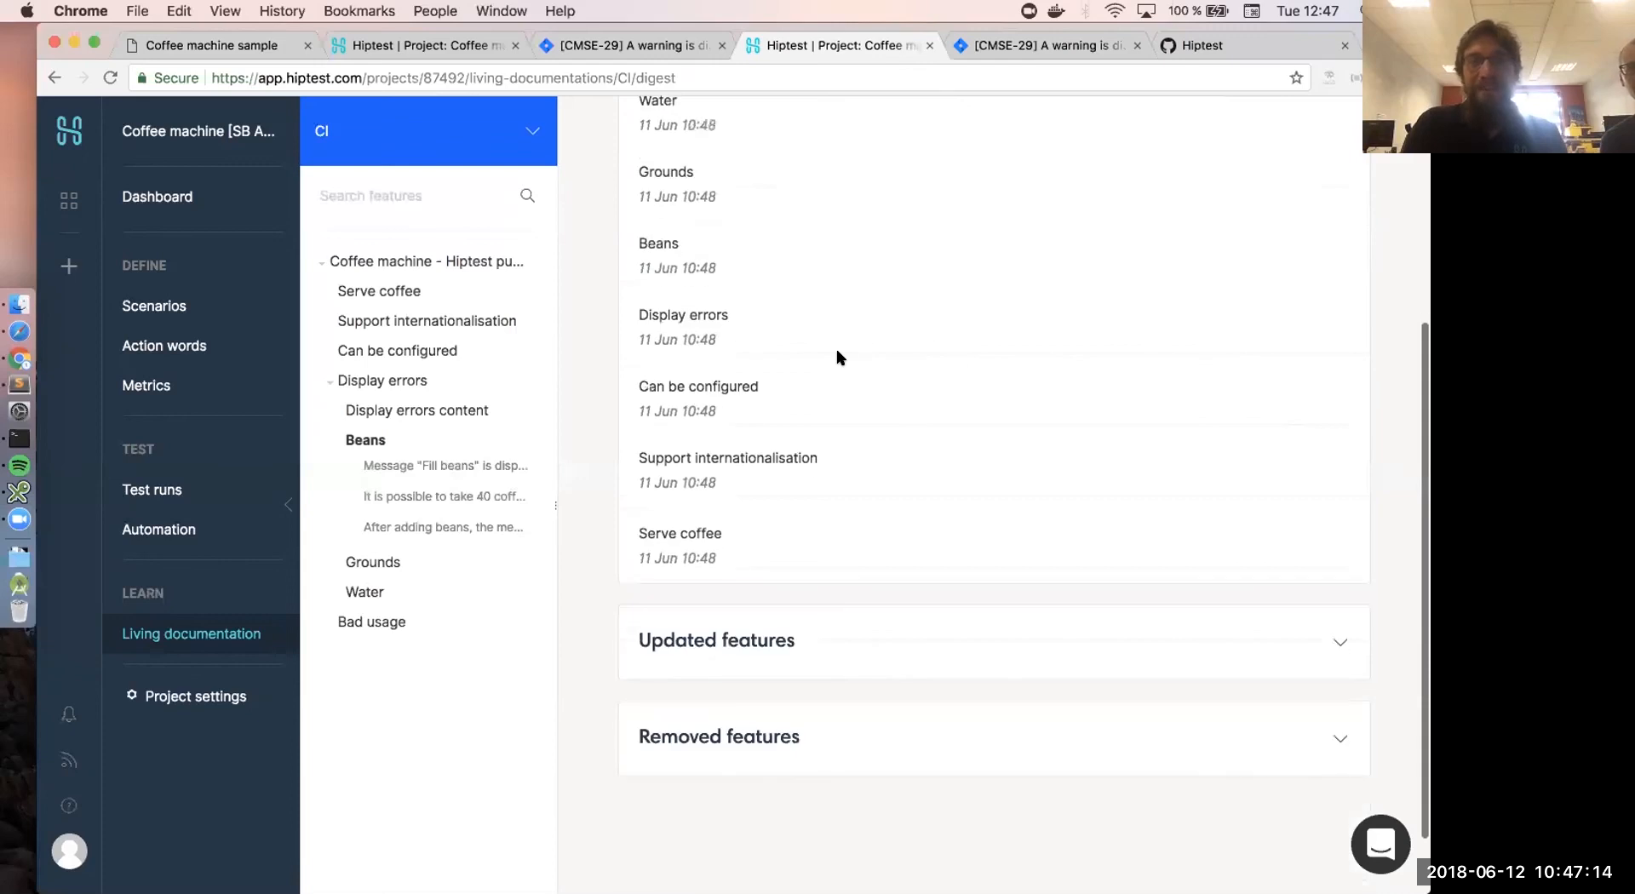
{"action": "left_click", "coordinate": [777, 641]}
{"action": "scroll", "coordinate": [777, 641], "scroll_direction": "down", "scroll_amount": 5}
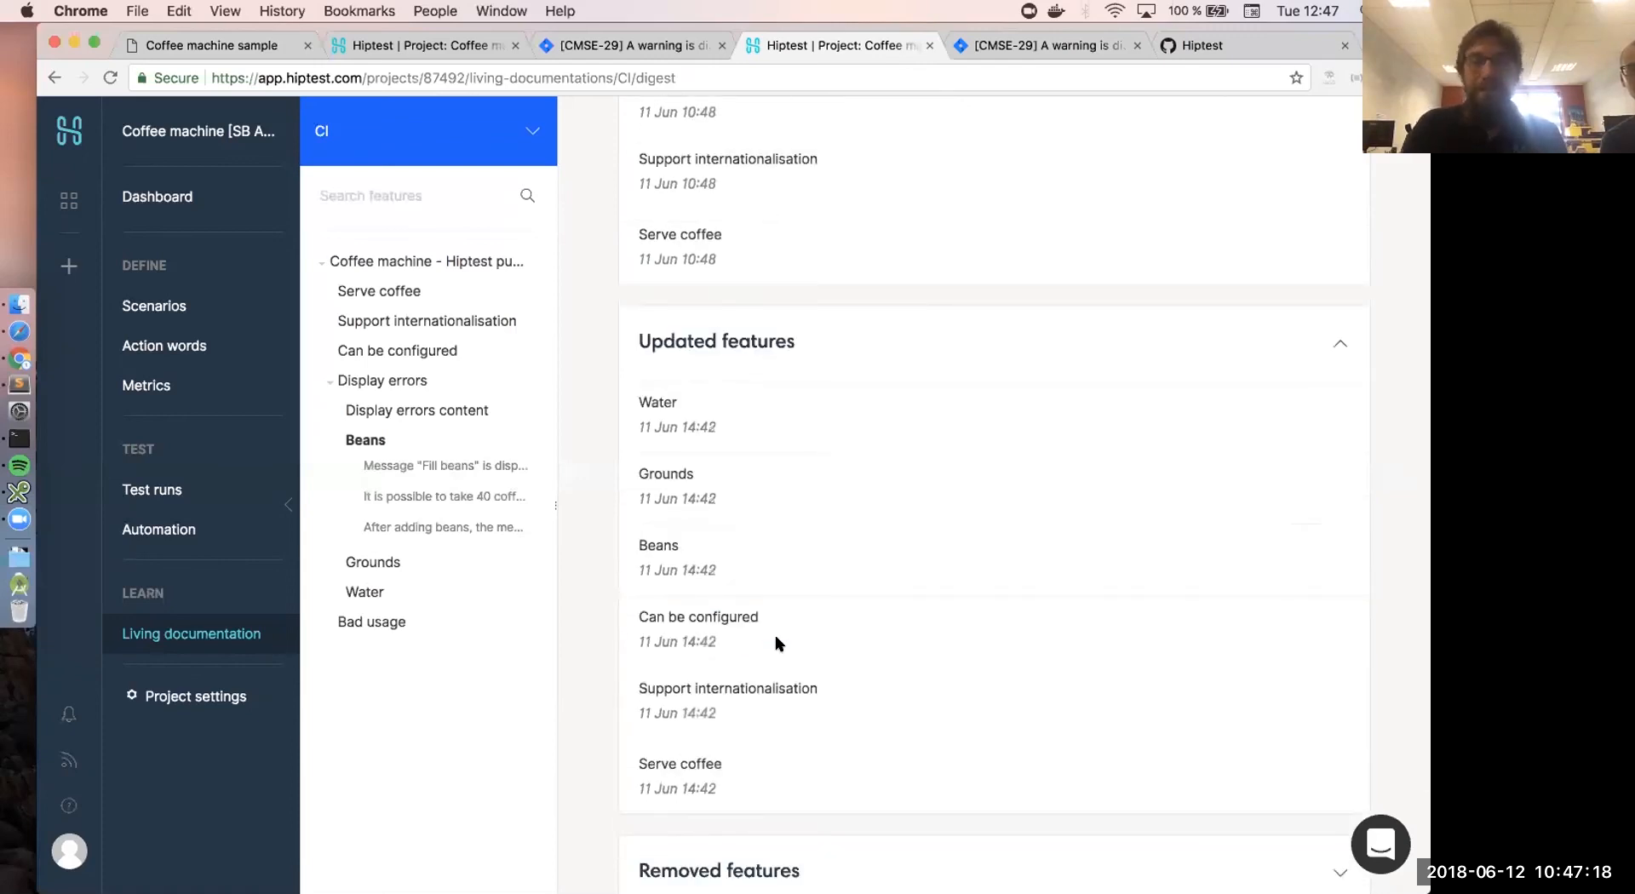
- Expand the removed features section of the CI activity digest and review its list
{"action": "scroll", "coordinate": [775, 639], "scroll_direction": "down", "scroll_amount": 4}
{"action": "left_click", "coordinate": [775, 654]}
{"action": "scroll", "coordinate": [874, 641], "scroll_direction": "down", "scroll_amount": 2}
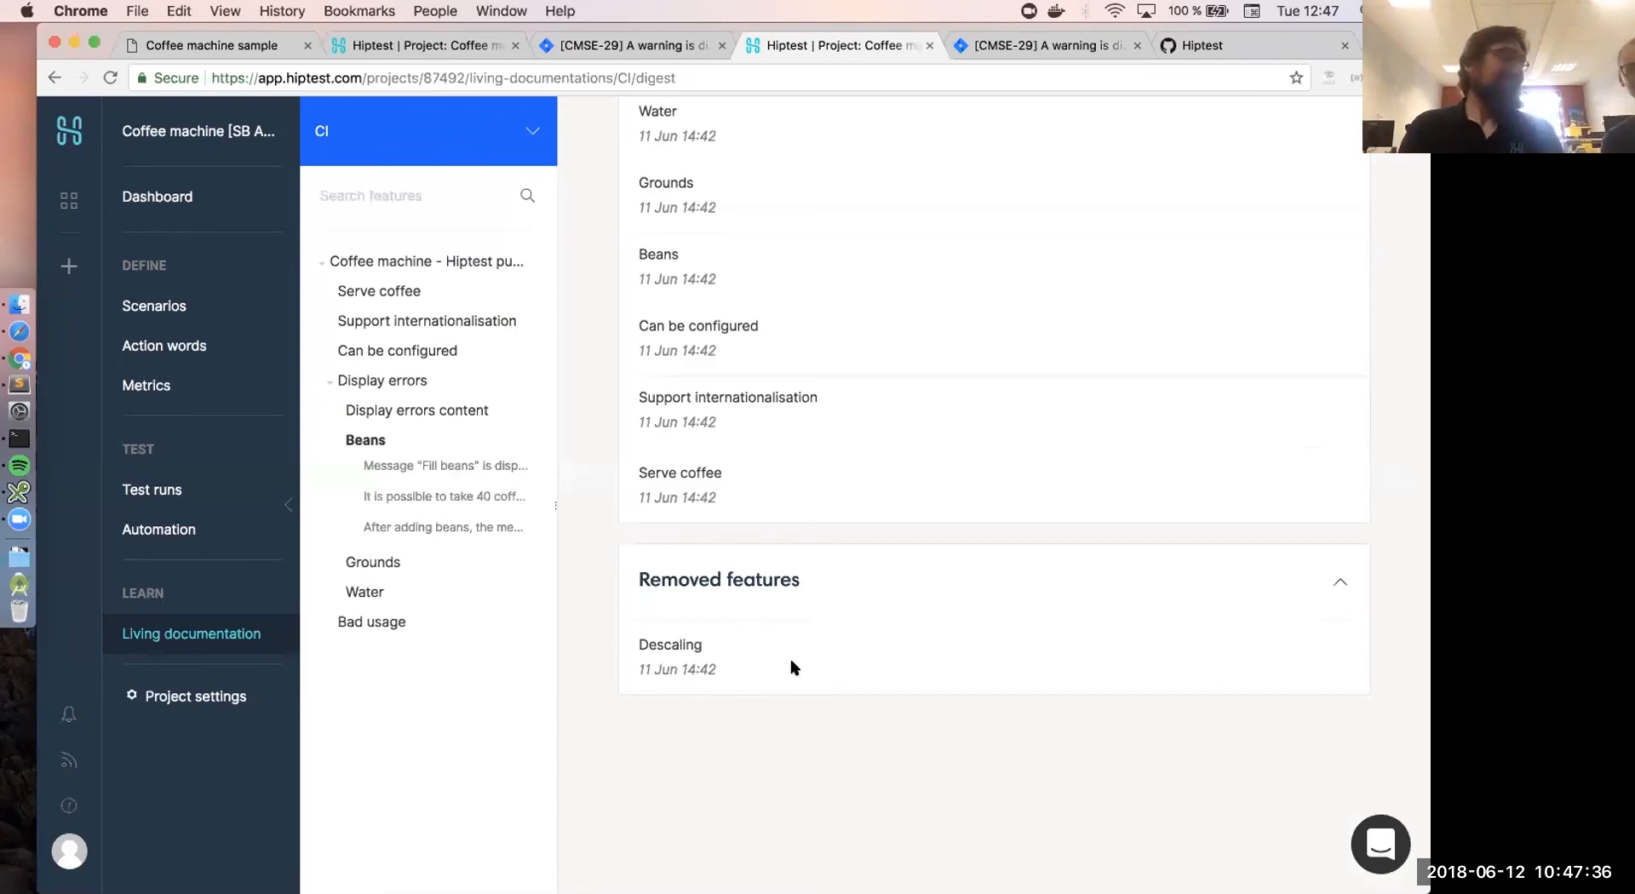
- Generate the CI branch activity digest for the last 3 months
{"action": "scroll", "coordinate": [792, 666], "scroll_direction": "up", "scroll_amount": 10}
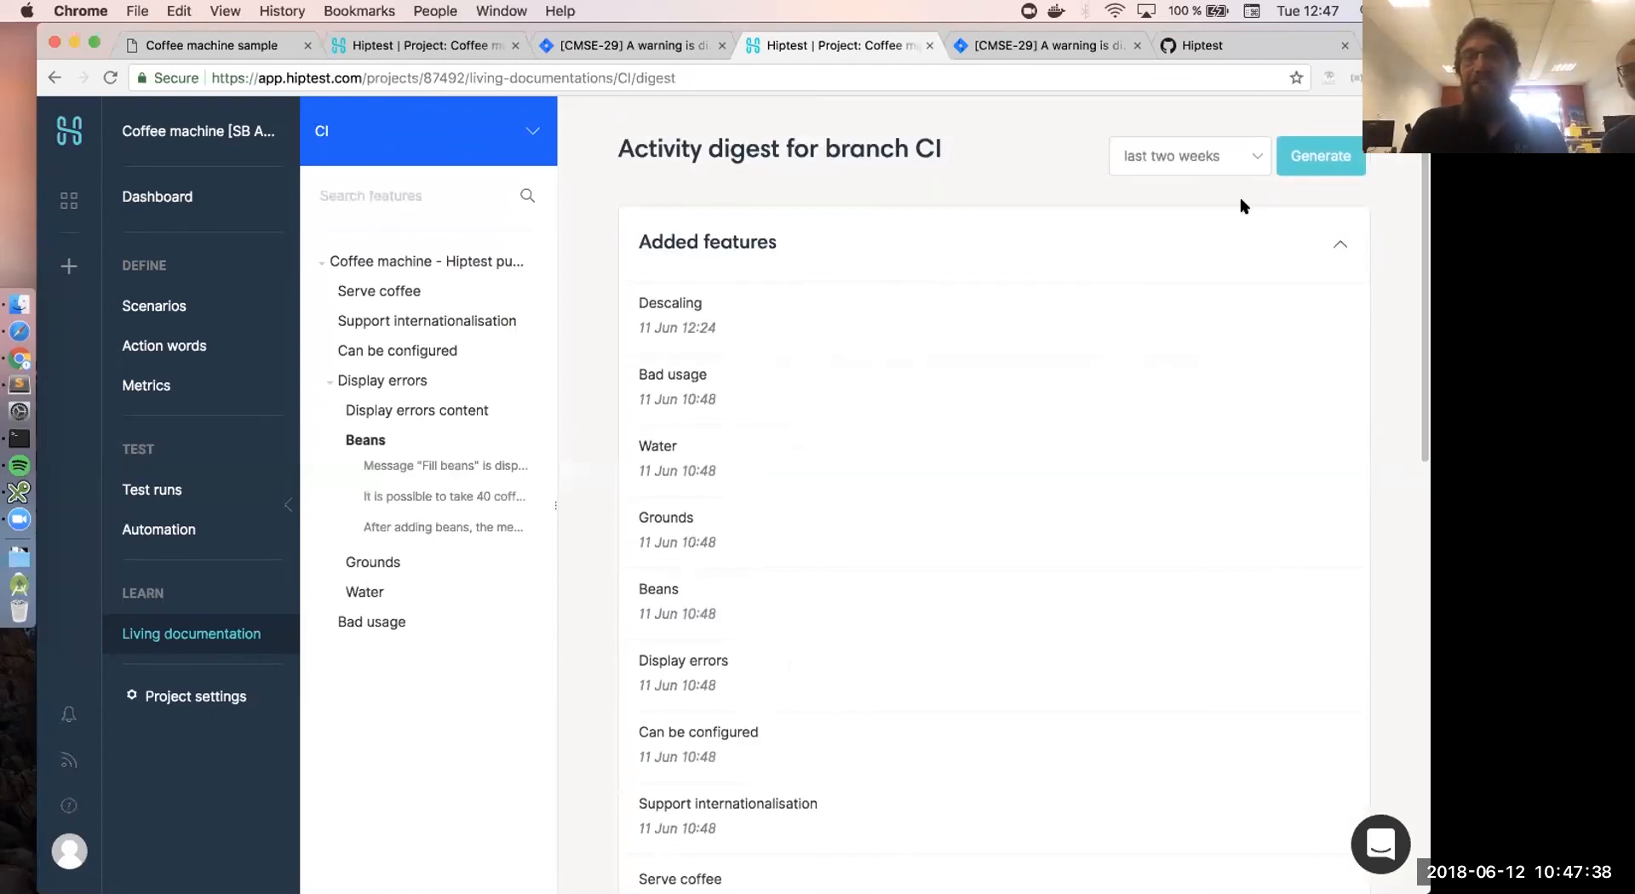
{"action": "left_click", "coordinate": [1221, 158]}
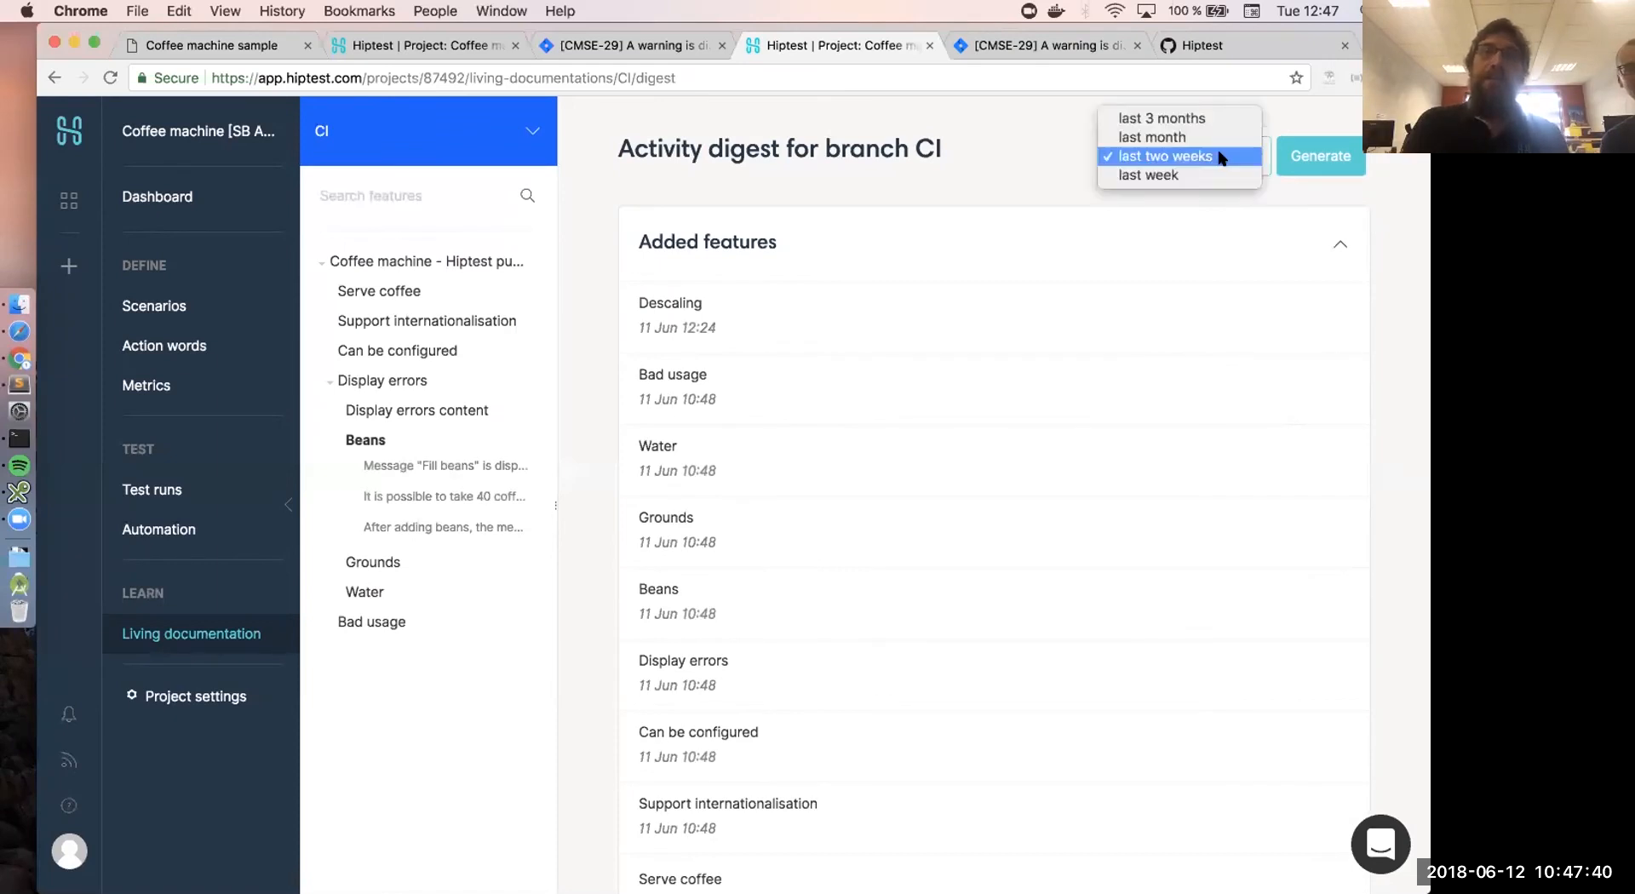
{"action": "left_click", "coordinate": [1164, 120]}
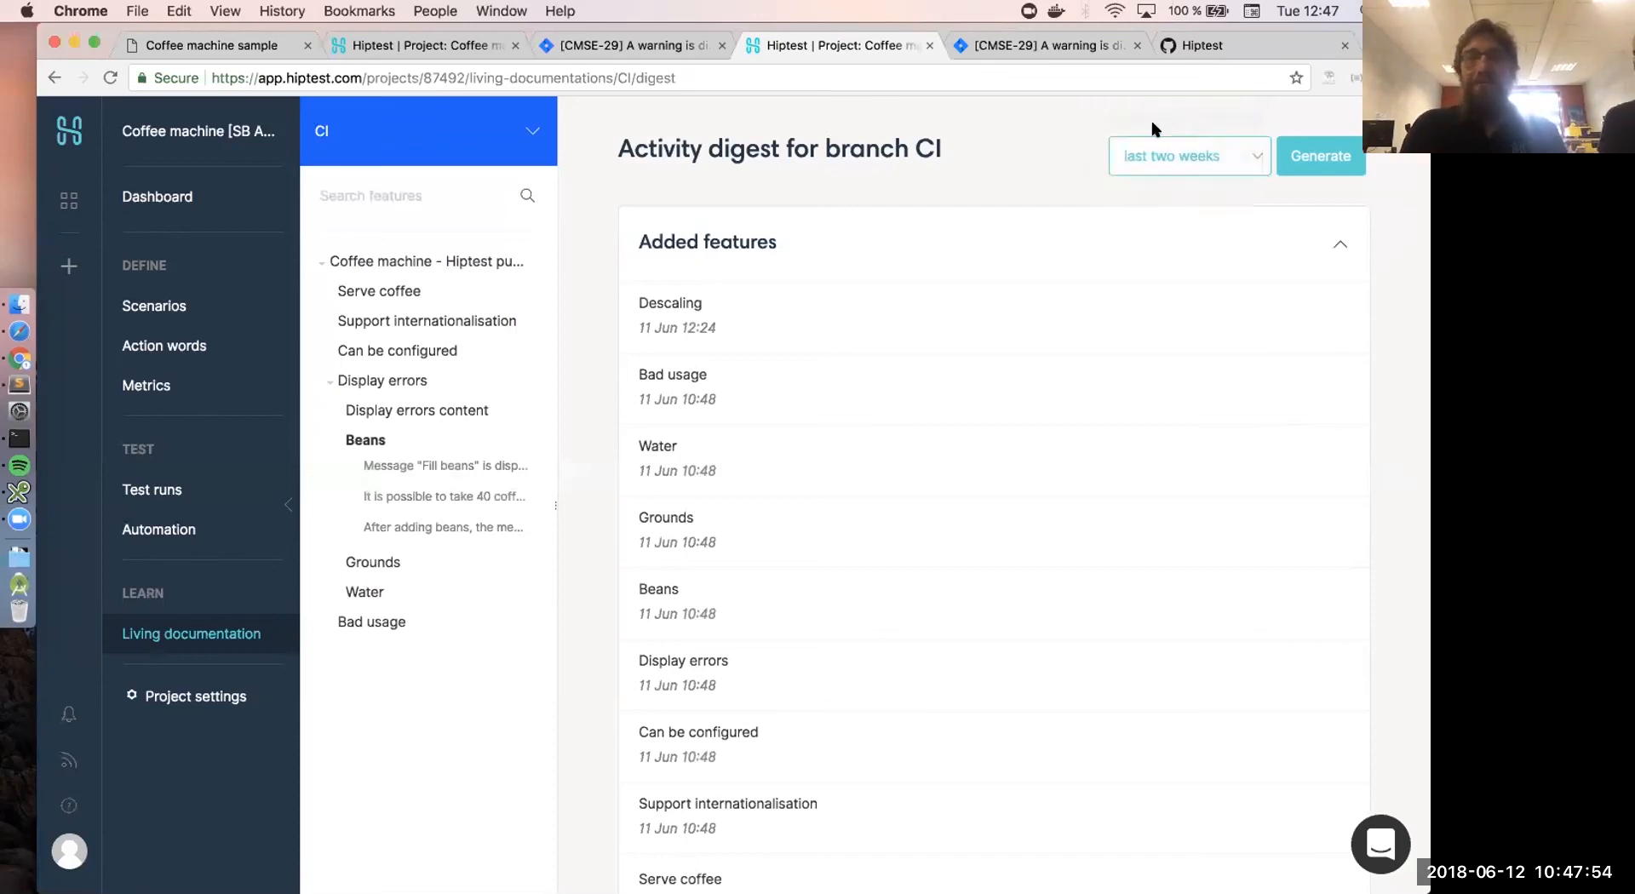
{"action": "left_click", "coordinate": [1319, 160]}
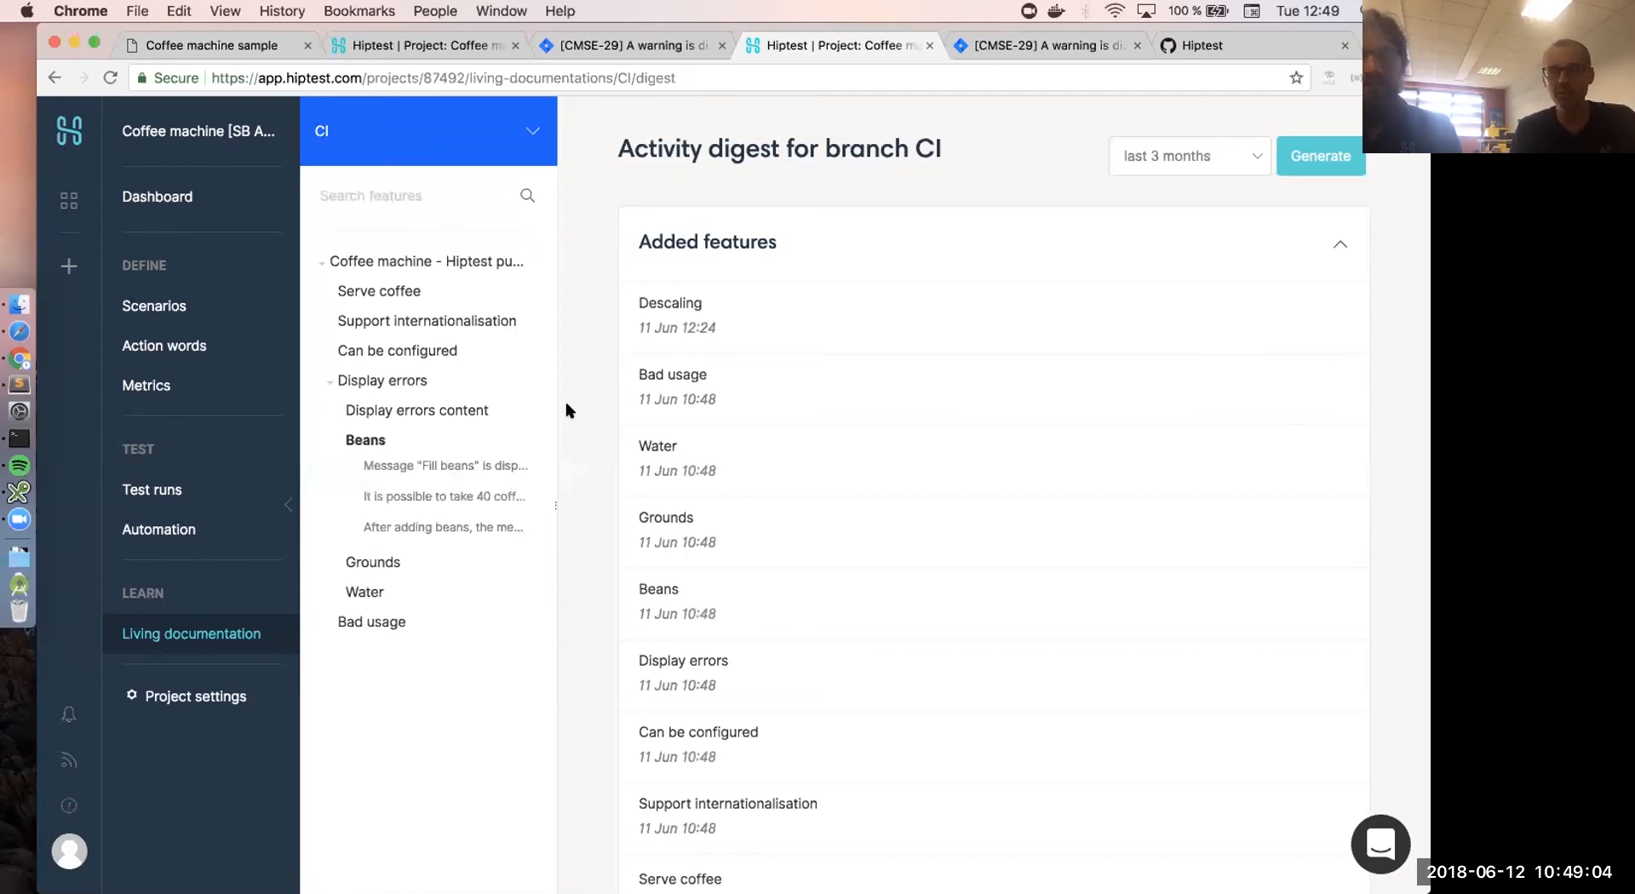
- View the Serve coffee feature in the living documentation and open its Simple use scenario in the project's scenarios
{"action": "left_click", "coordinate": [403, 291]}
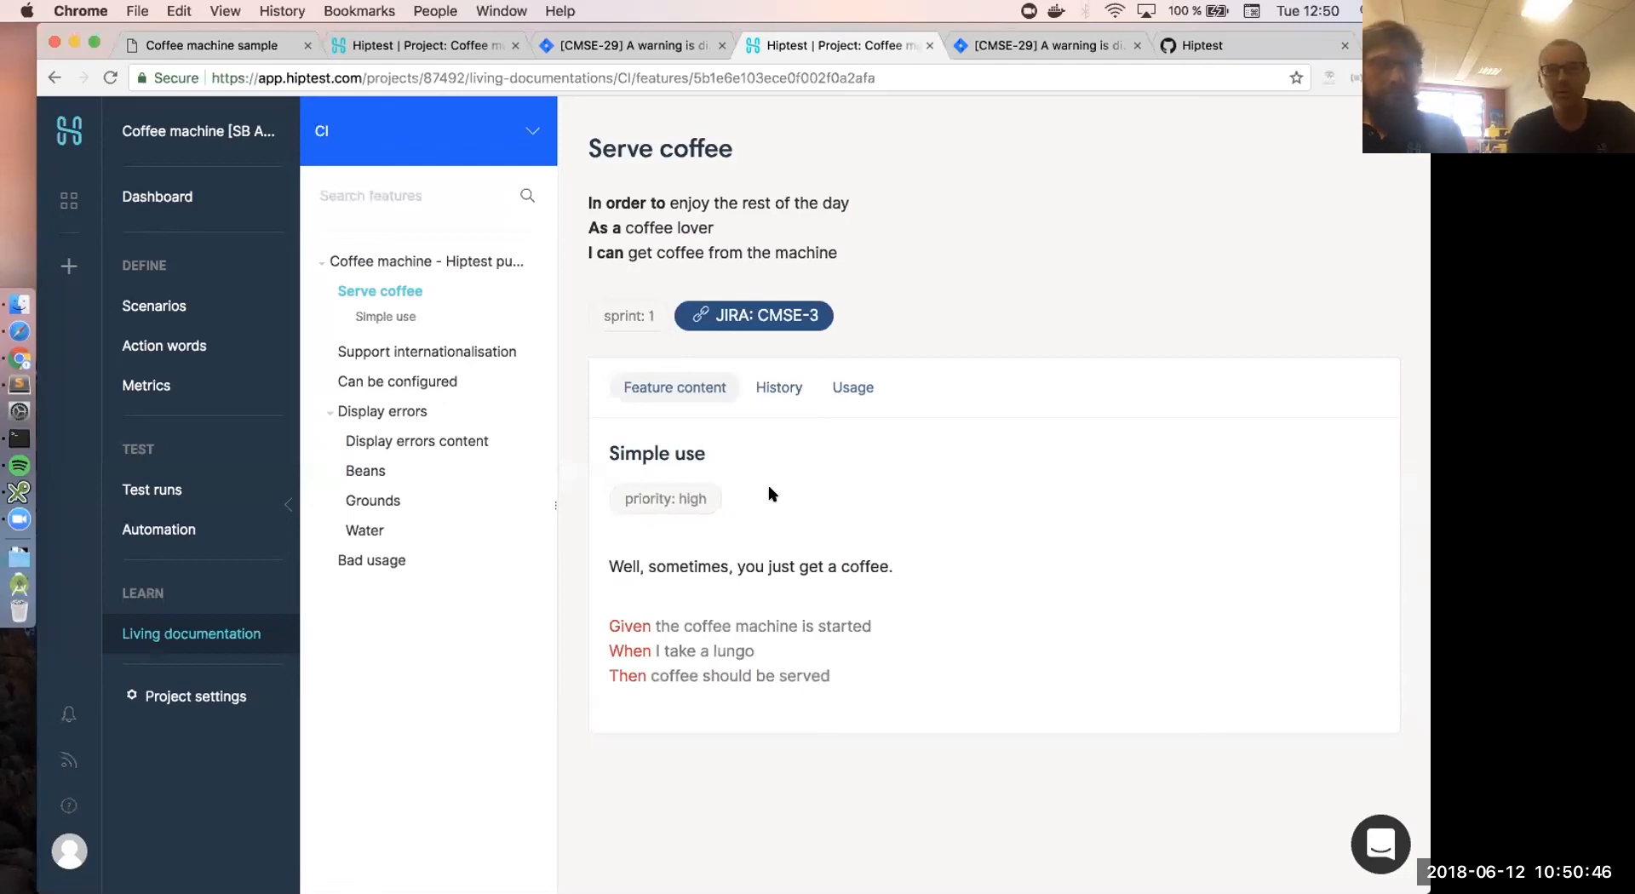
{"action": "left_click", "coordinate": [141, 305]}
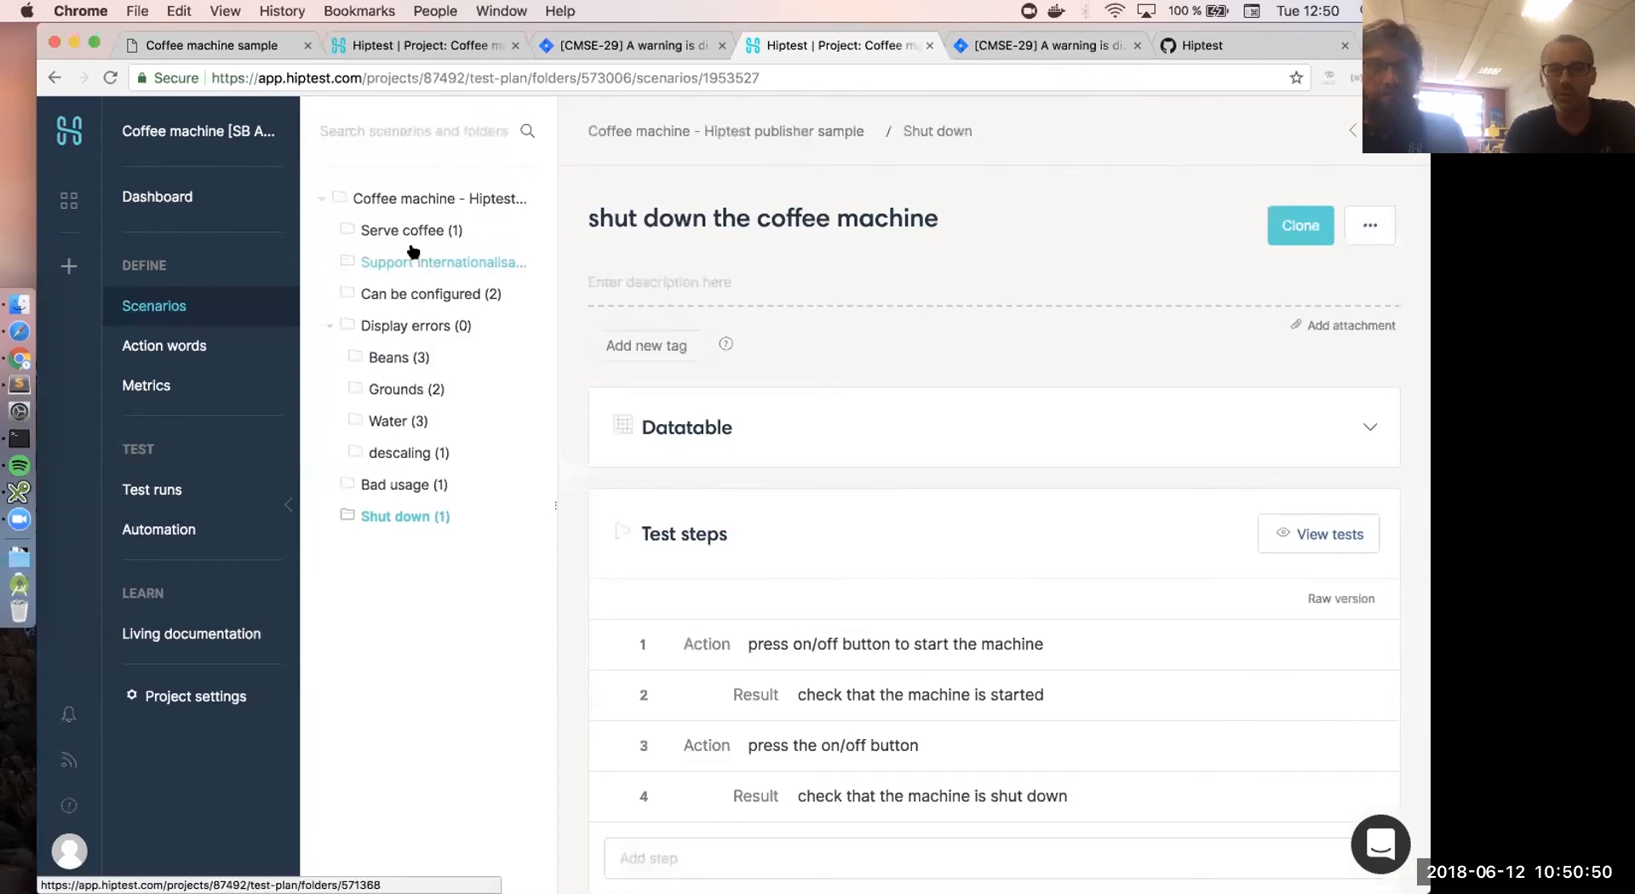
{"action": "left_click", "coordinate": [404, 237]}
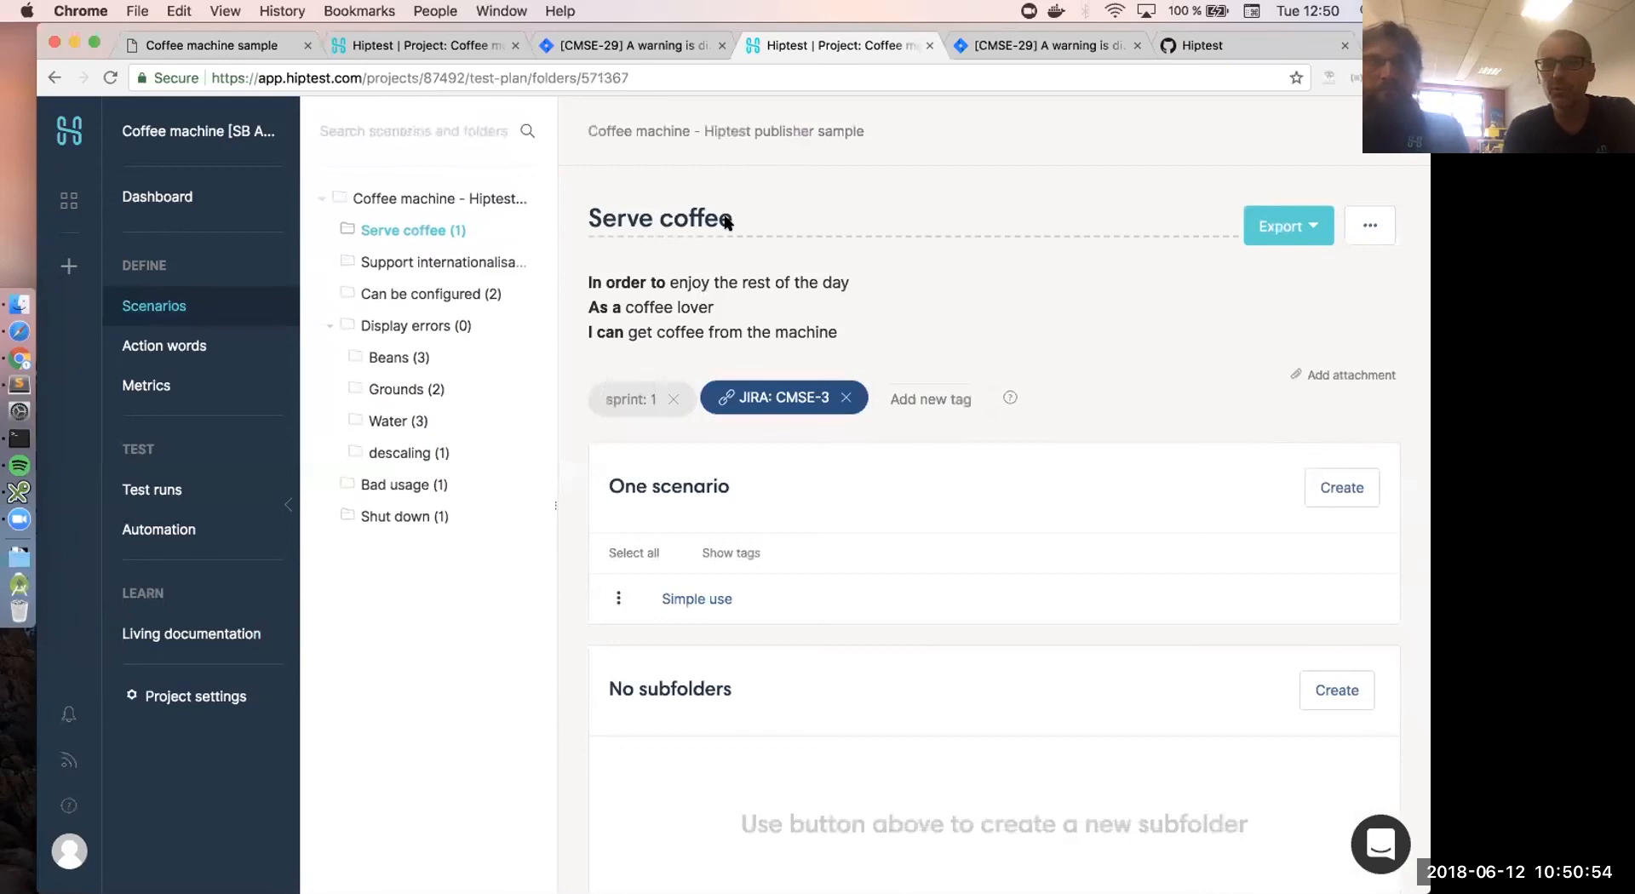
{"action": "left_click", "coordinate": [685, 599]}
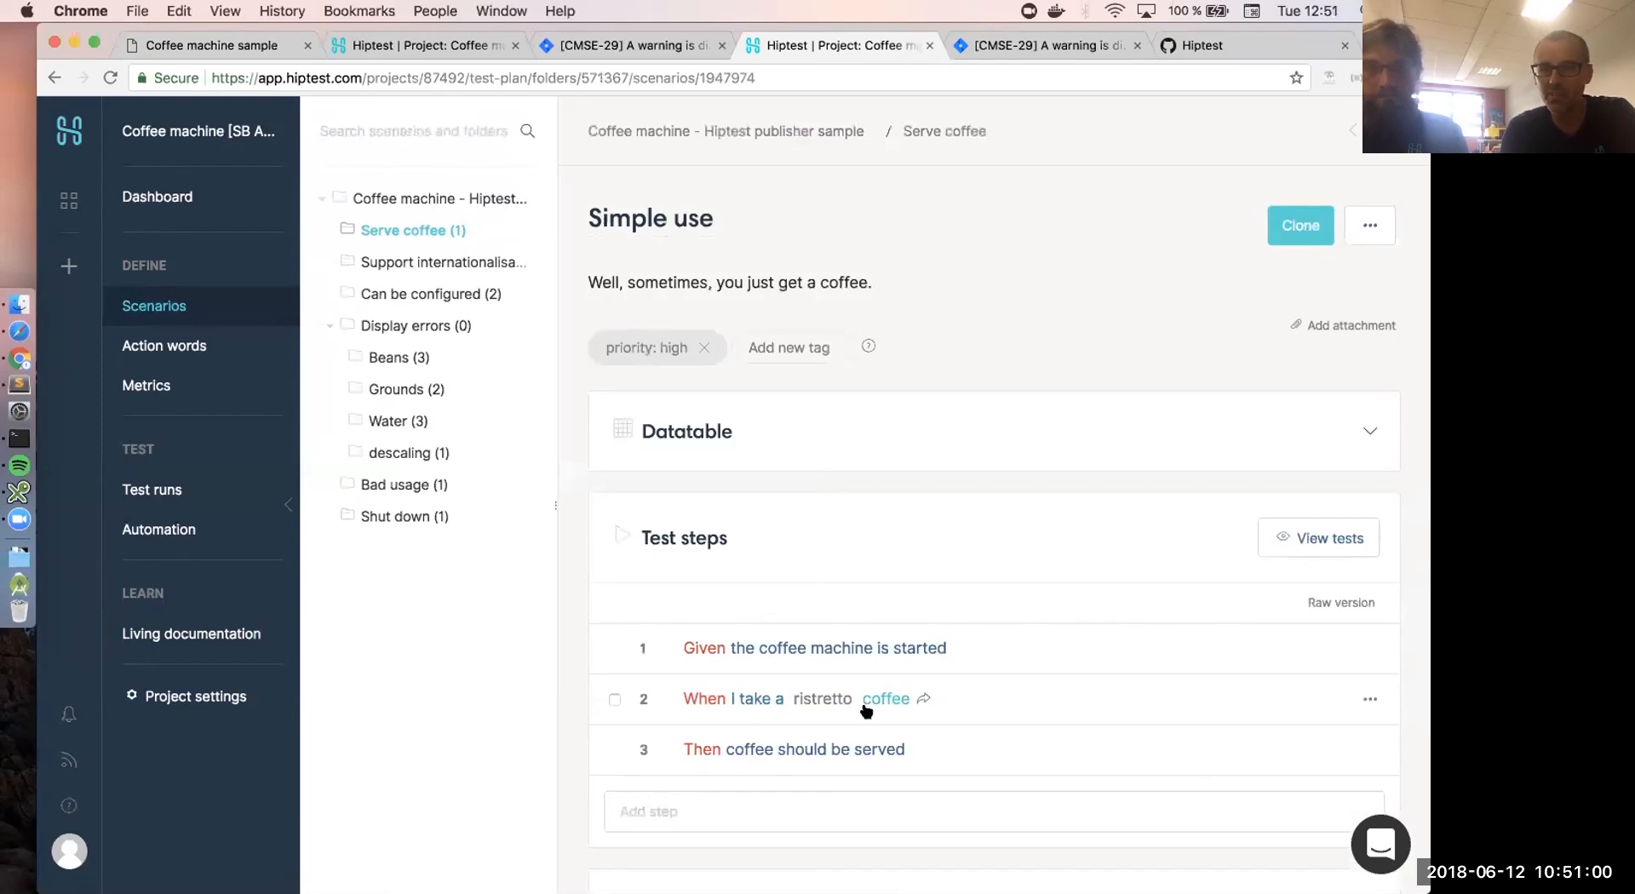
- Open the action word used in step 2 of Simple use and expand its parameters to inspect the default value
{"action": "left_click", "coordinate": [922, 700]}
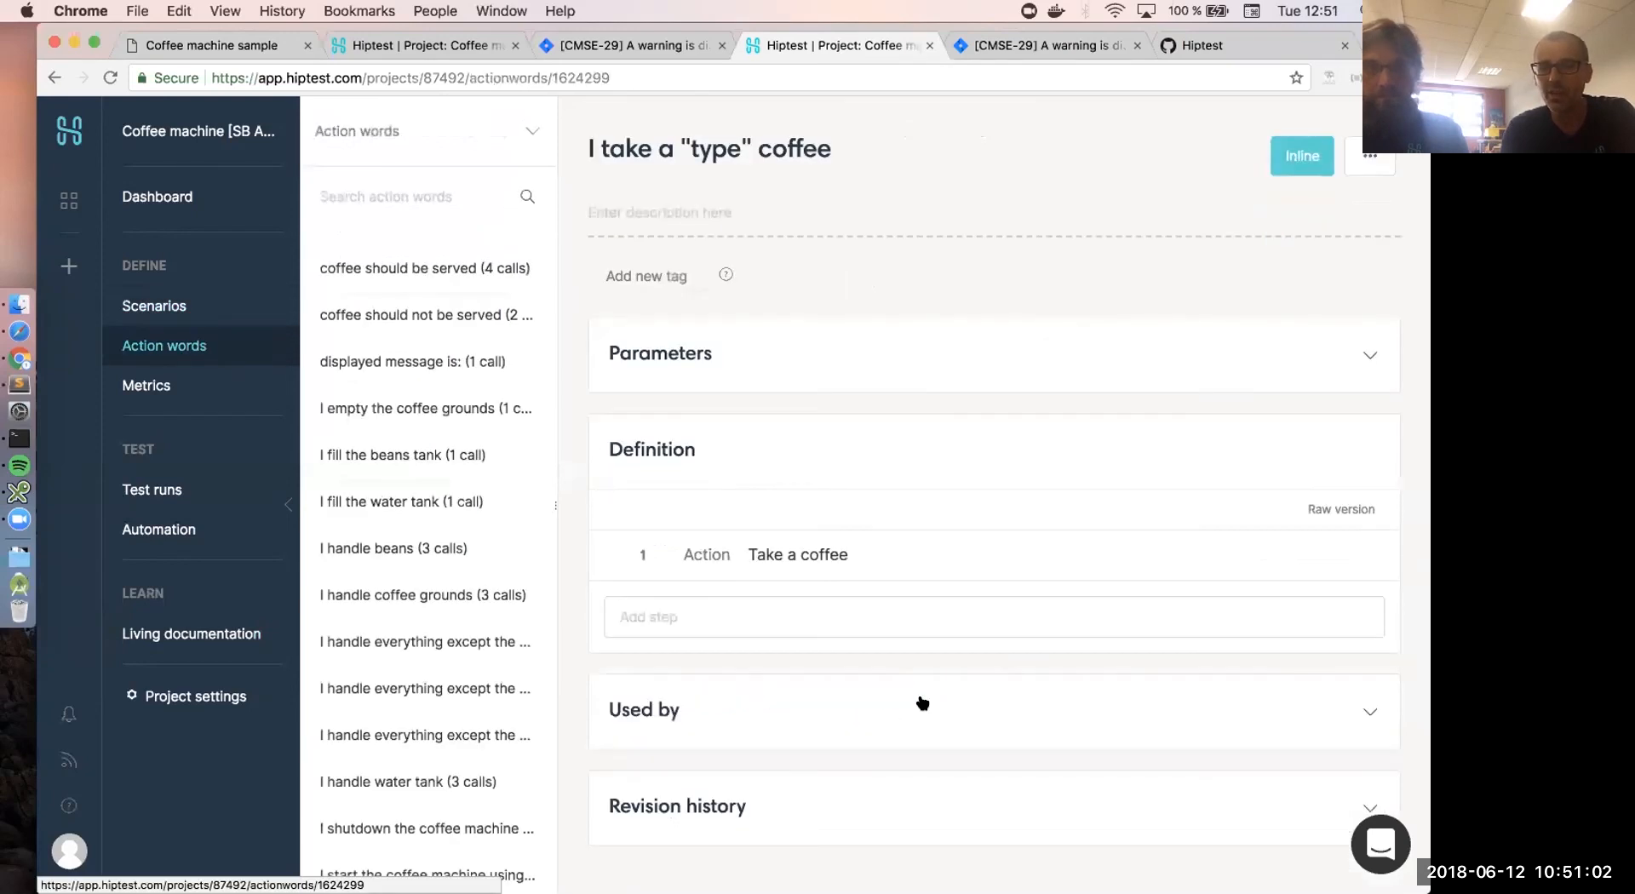
{"action": "left_click", "coordinate": [635, 367]}
{"action": "left_click", "coordinate": [646, 567]}
{"action": "left_click", "coordinate": [833, 277]}
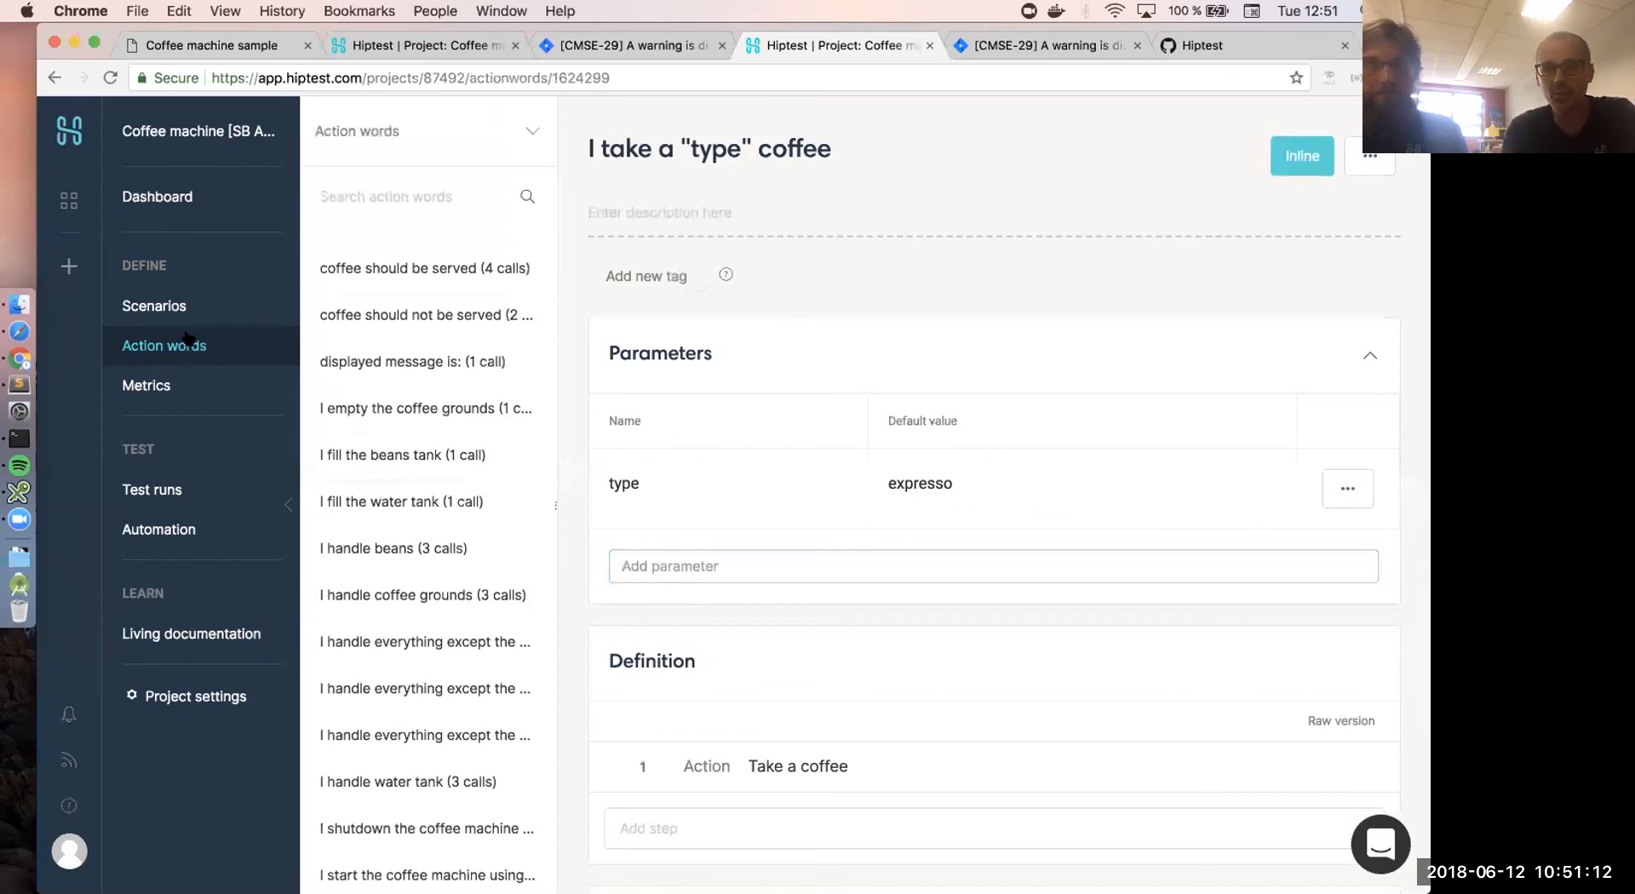
- Open the "Messages are based on language" scenario from the Support internationalisation folder
{"action": "left_click", "coordinate": [164, 315]}
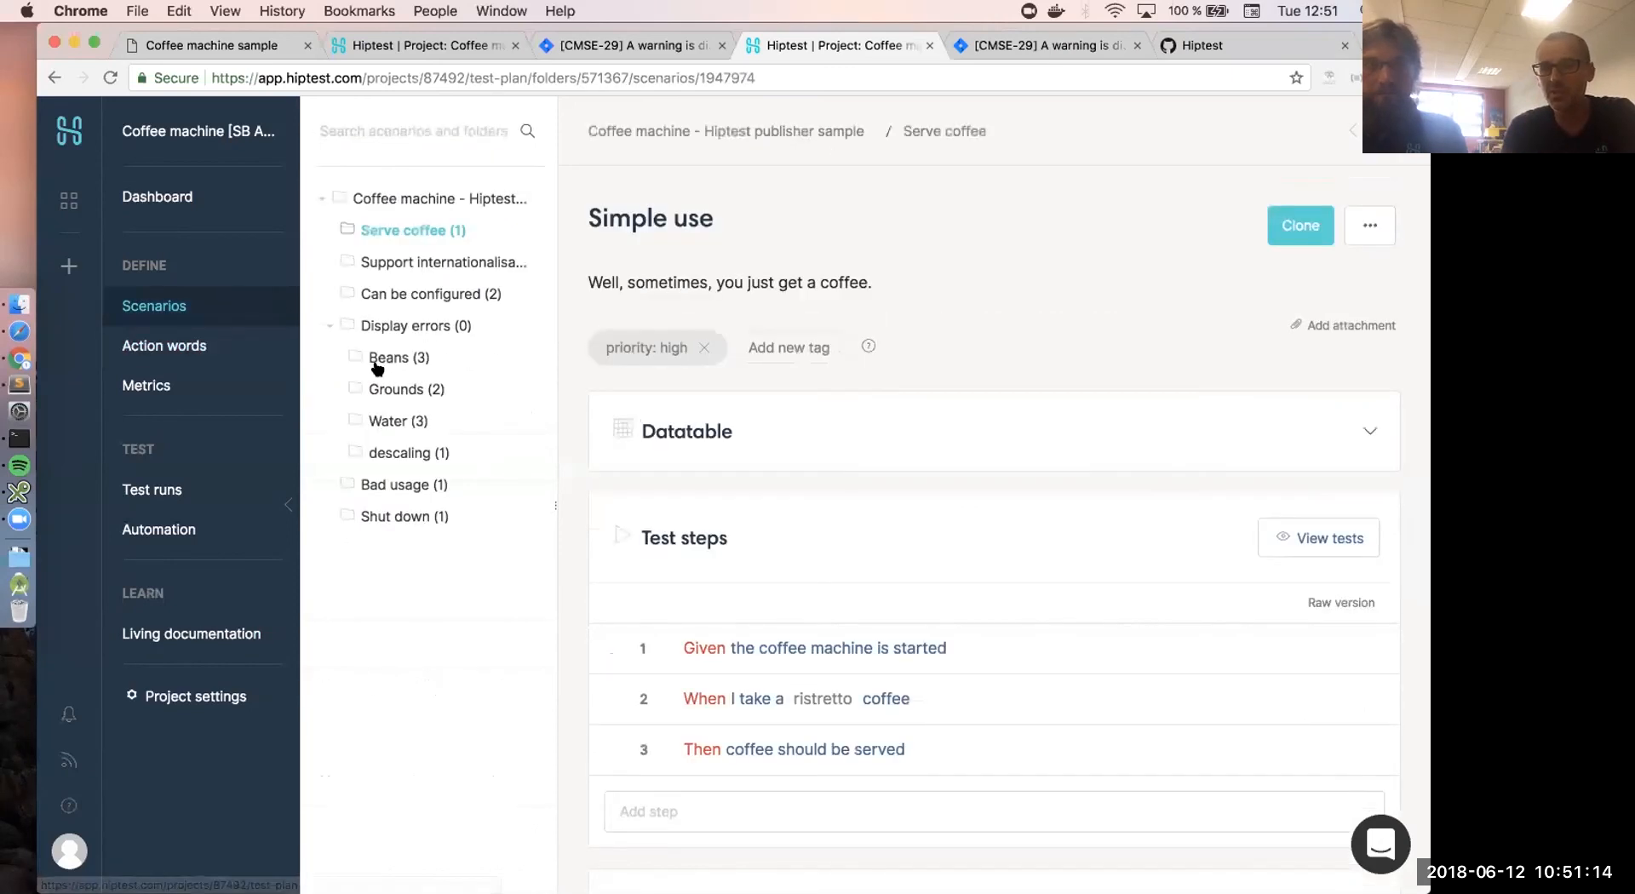
{"action": "left_click", "coordinate": [396, 360]}
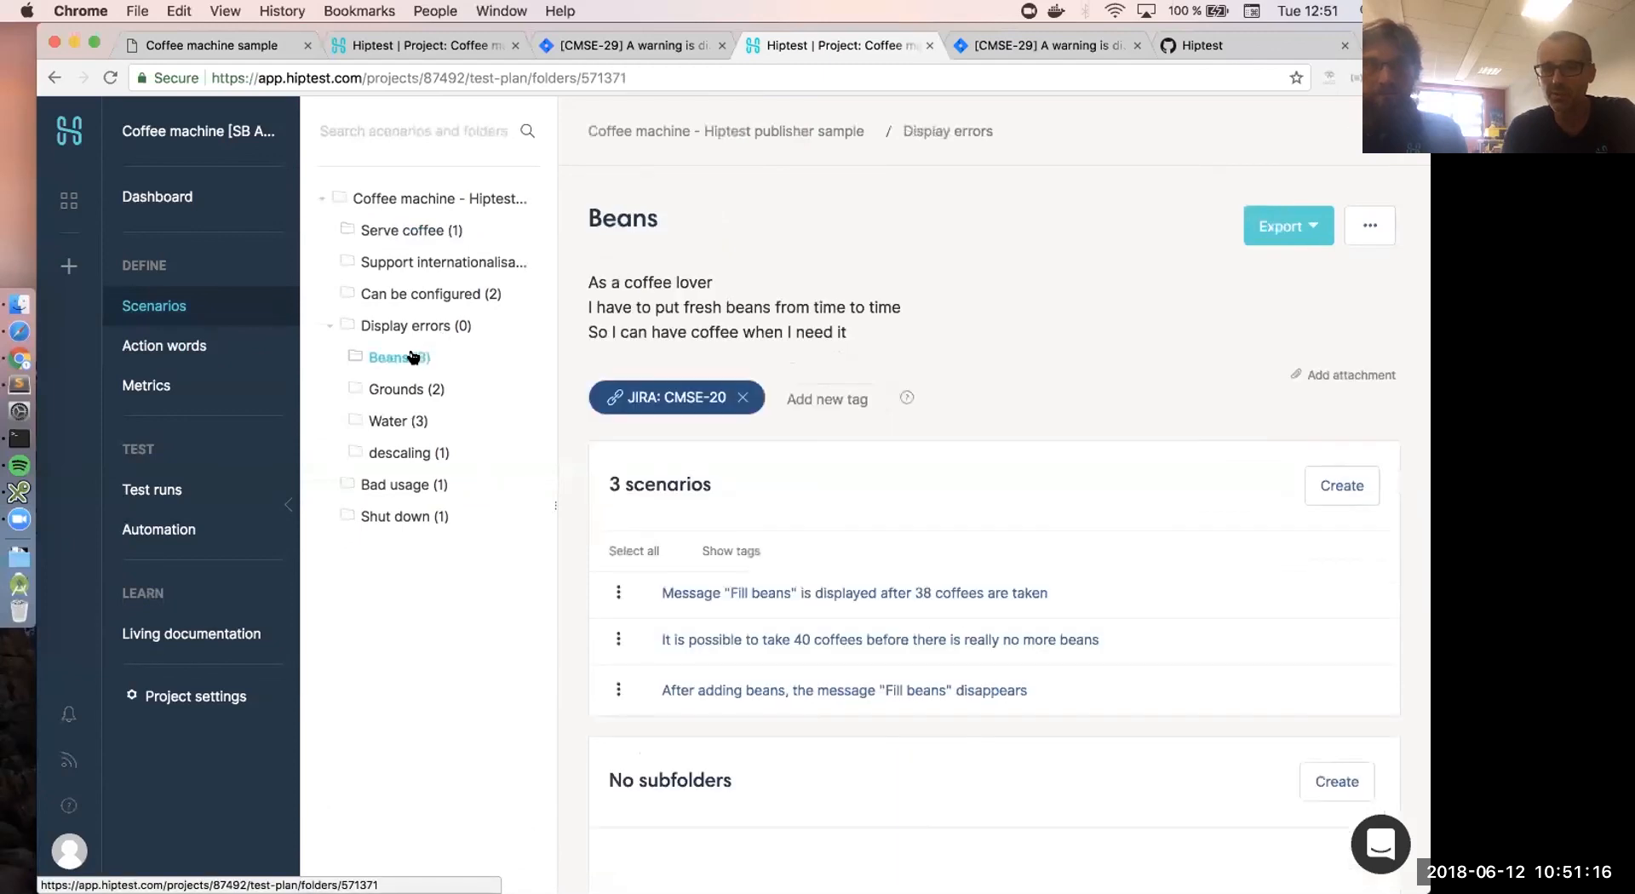
{"action": "left_click", "coordinate": [409, 294]}
{"action": "left_click", "coordinate": [515, 259]}
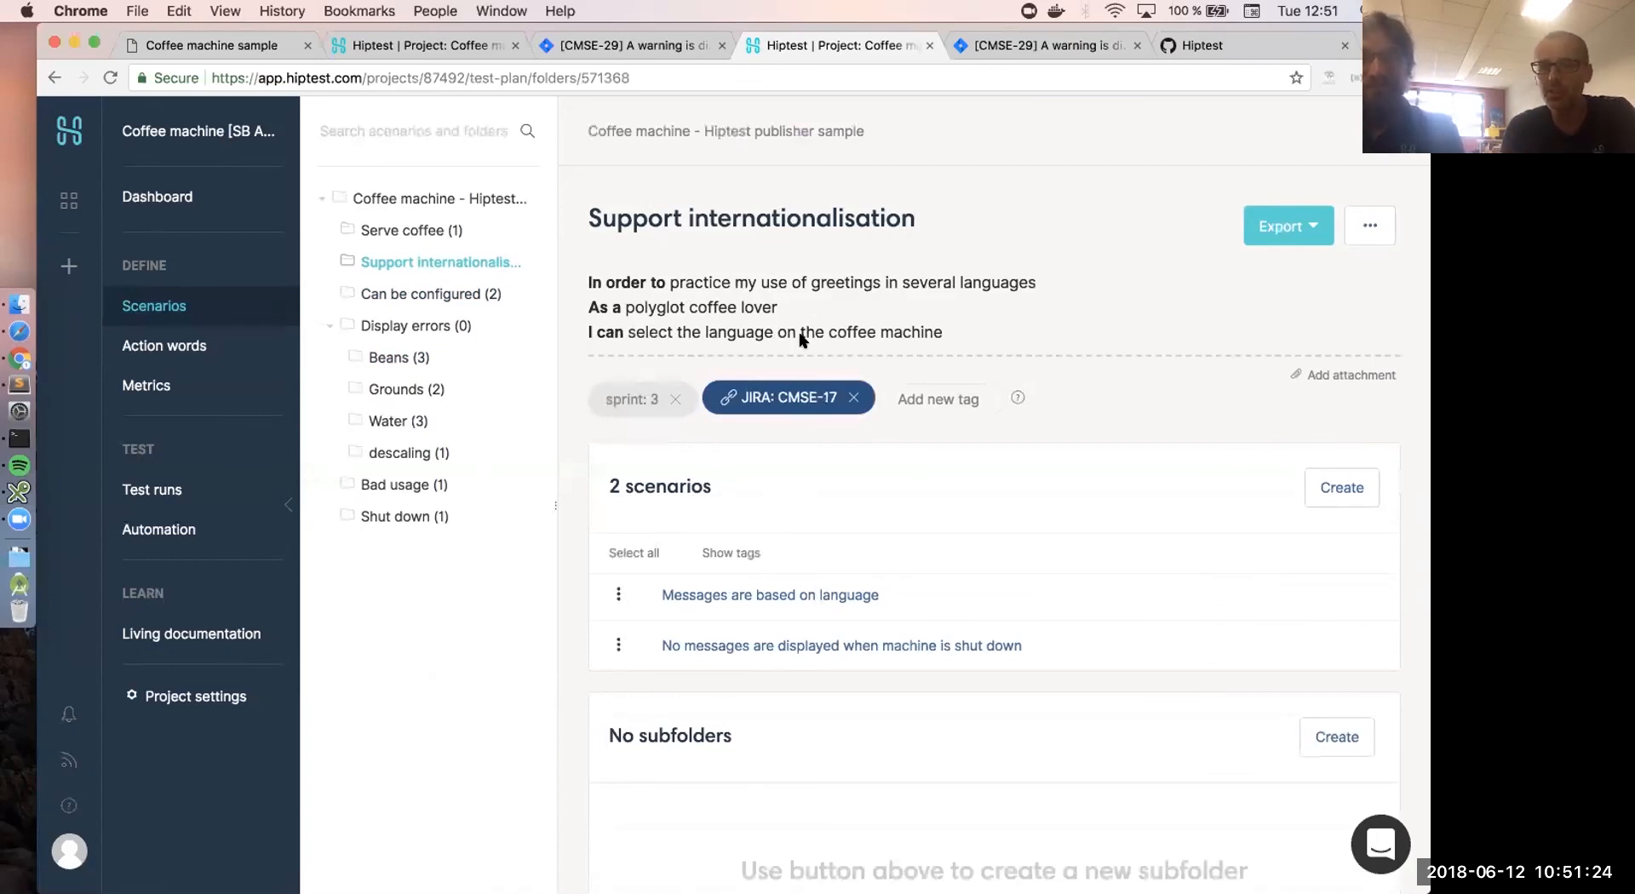
{"action": "left_click", "coordinate": [729, 596]}
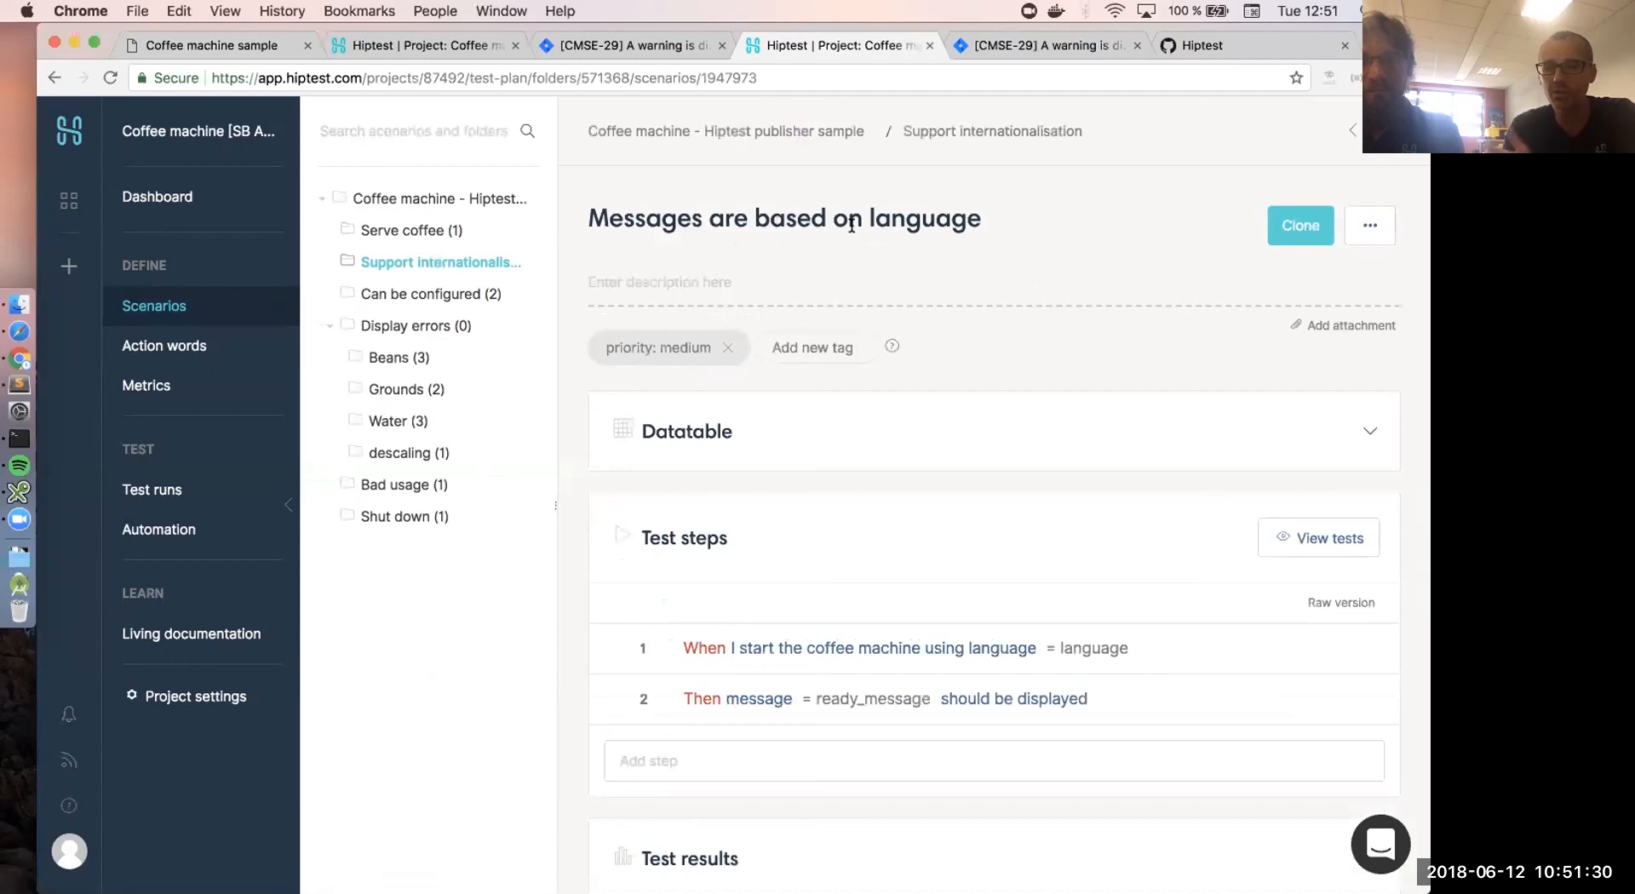
- Expand the scenario's datatable and compare its datasets with the parameters used in the test steps
{"action": "left_click", "coordinate": [671, 436]}
{"action": "scroll", "coordinate": [778, 597], "scroll_direction": "down", "scroll_amount": 3}
{"action": "scroll", "coordinate": [777, 599], "scroll_direction": "down", "scroll_amount": 2}
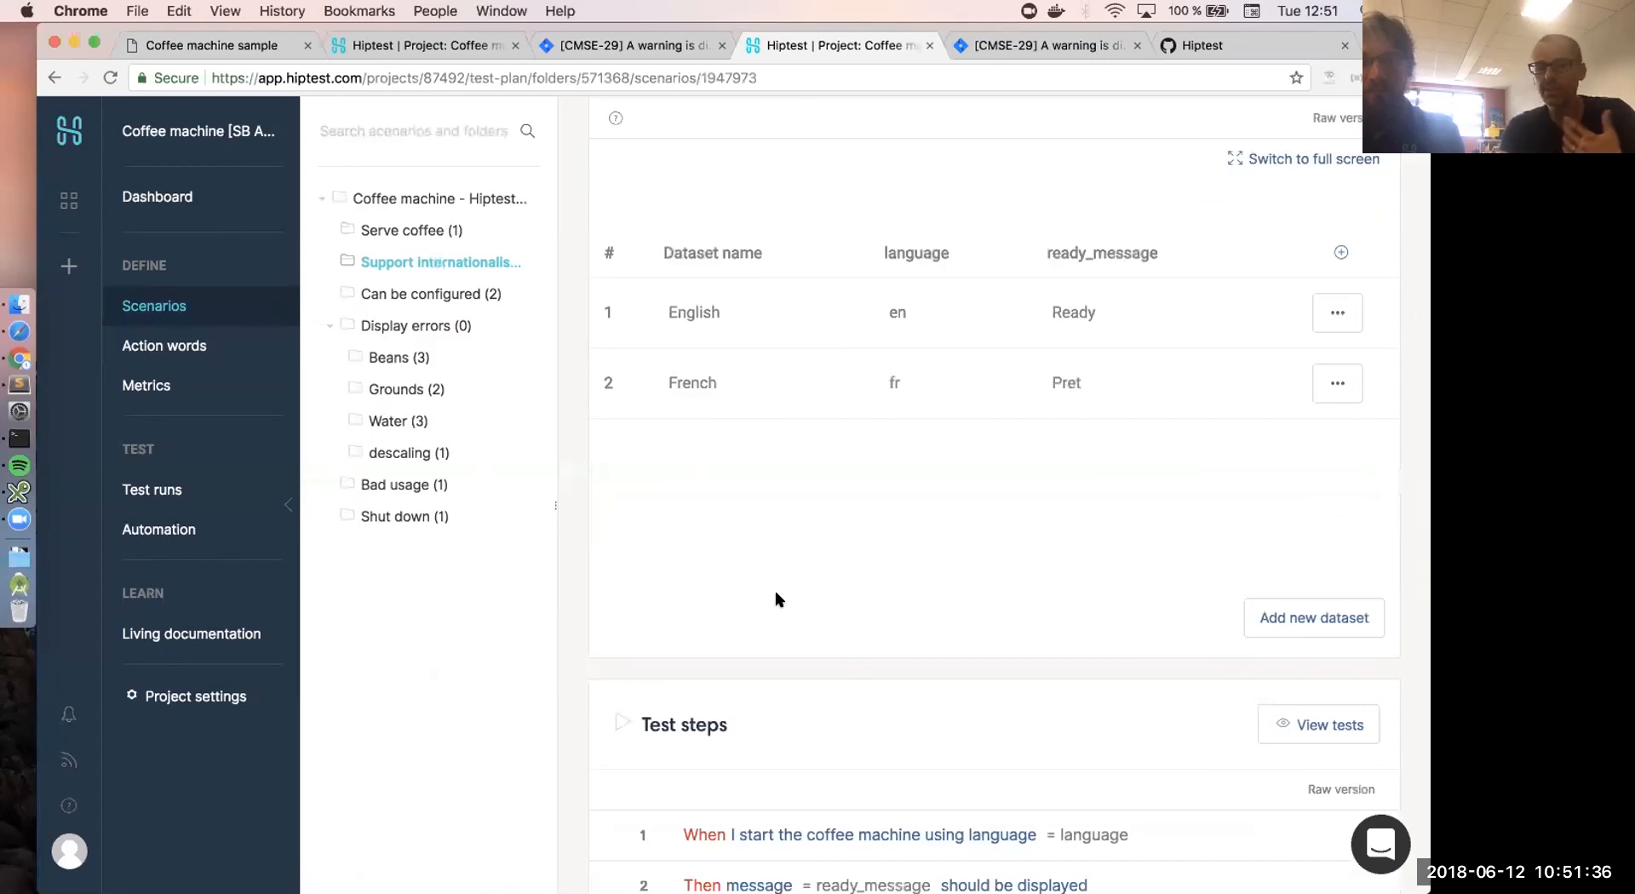
{"action": "scroll", "coordinate": [776, 597], "scroll_direction": "down", "scroll_amount": 1}
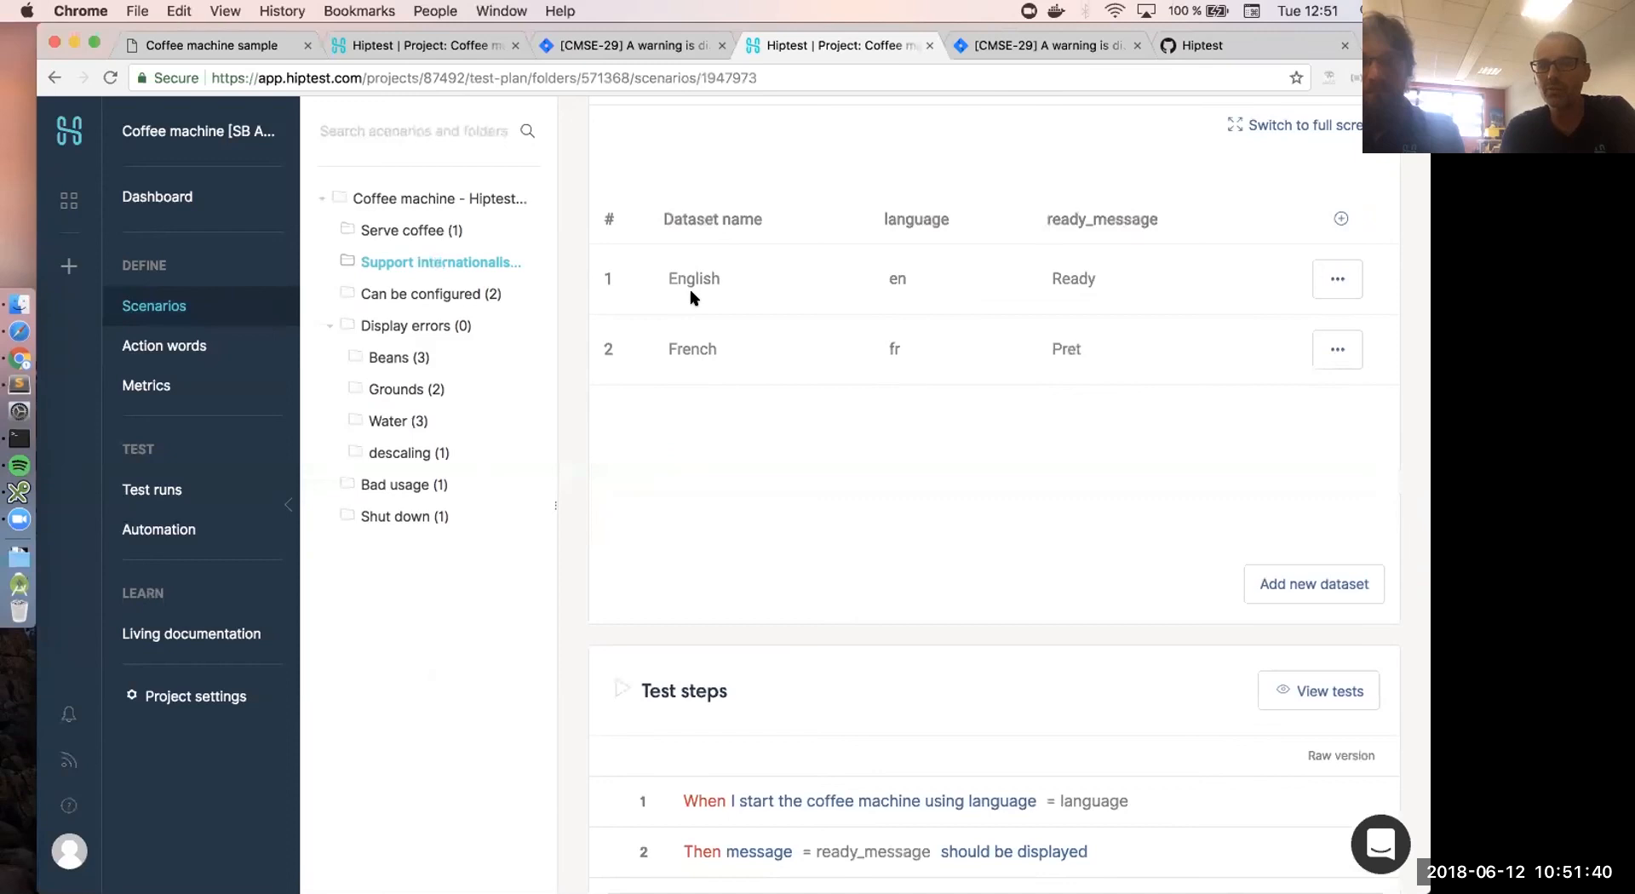
{"action": "mouse_move", "coordinate": [1123, 244]}
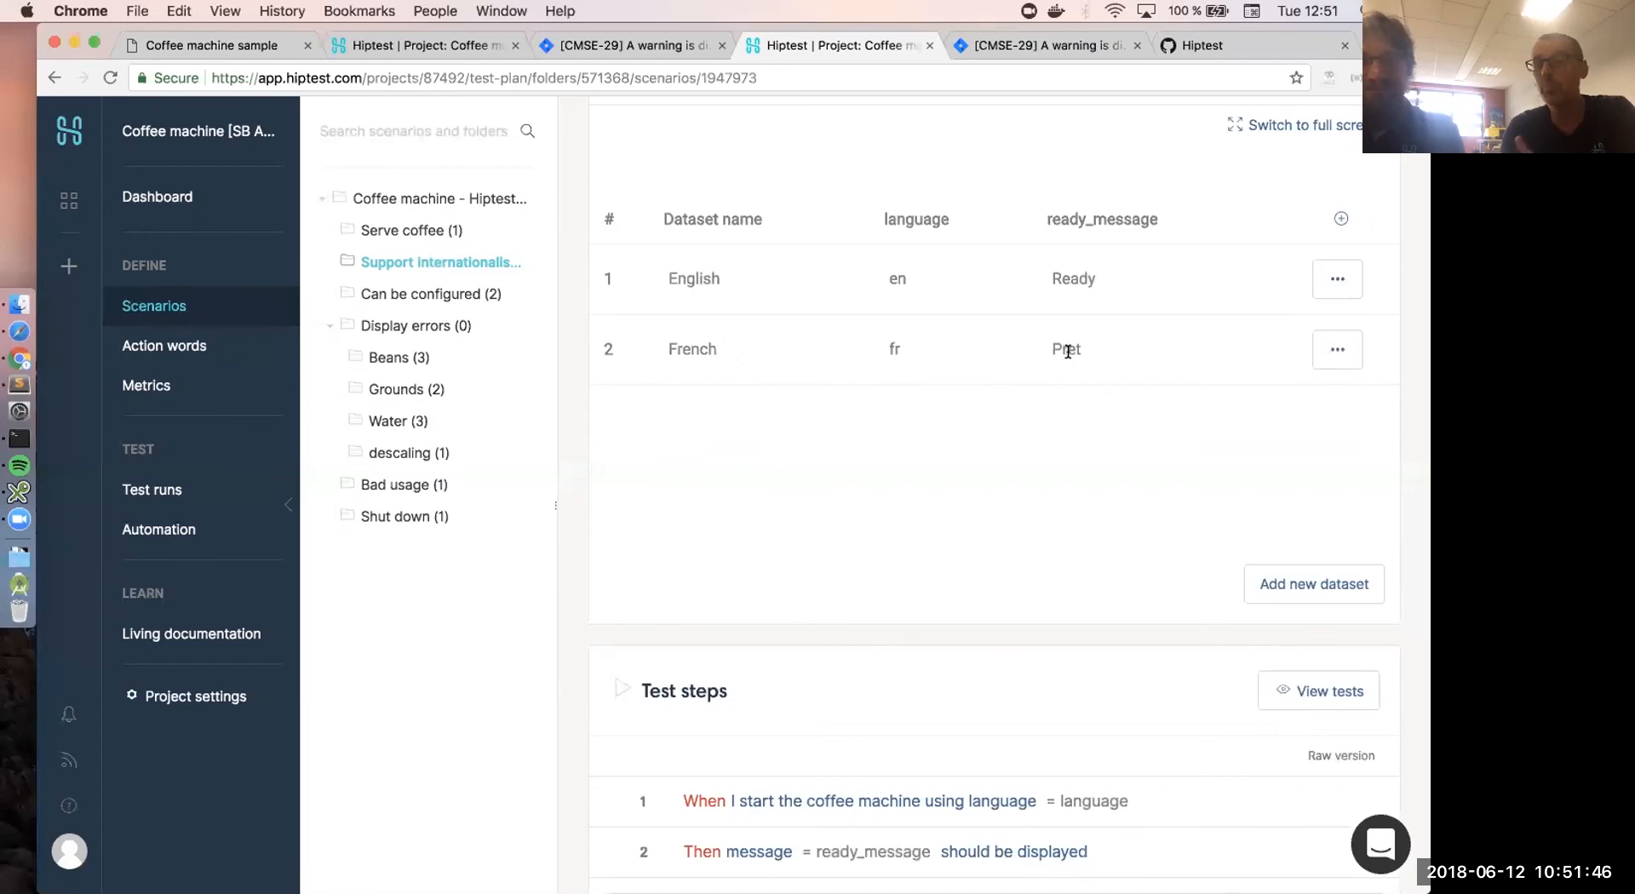
{"action": "scroll", "coordinate": [965, 676], "scroll_direction": "down", "scroll_amount": 1}
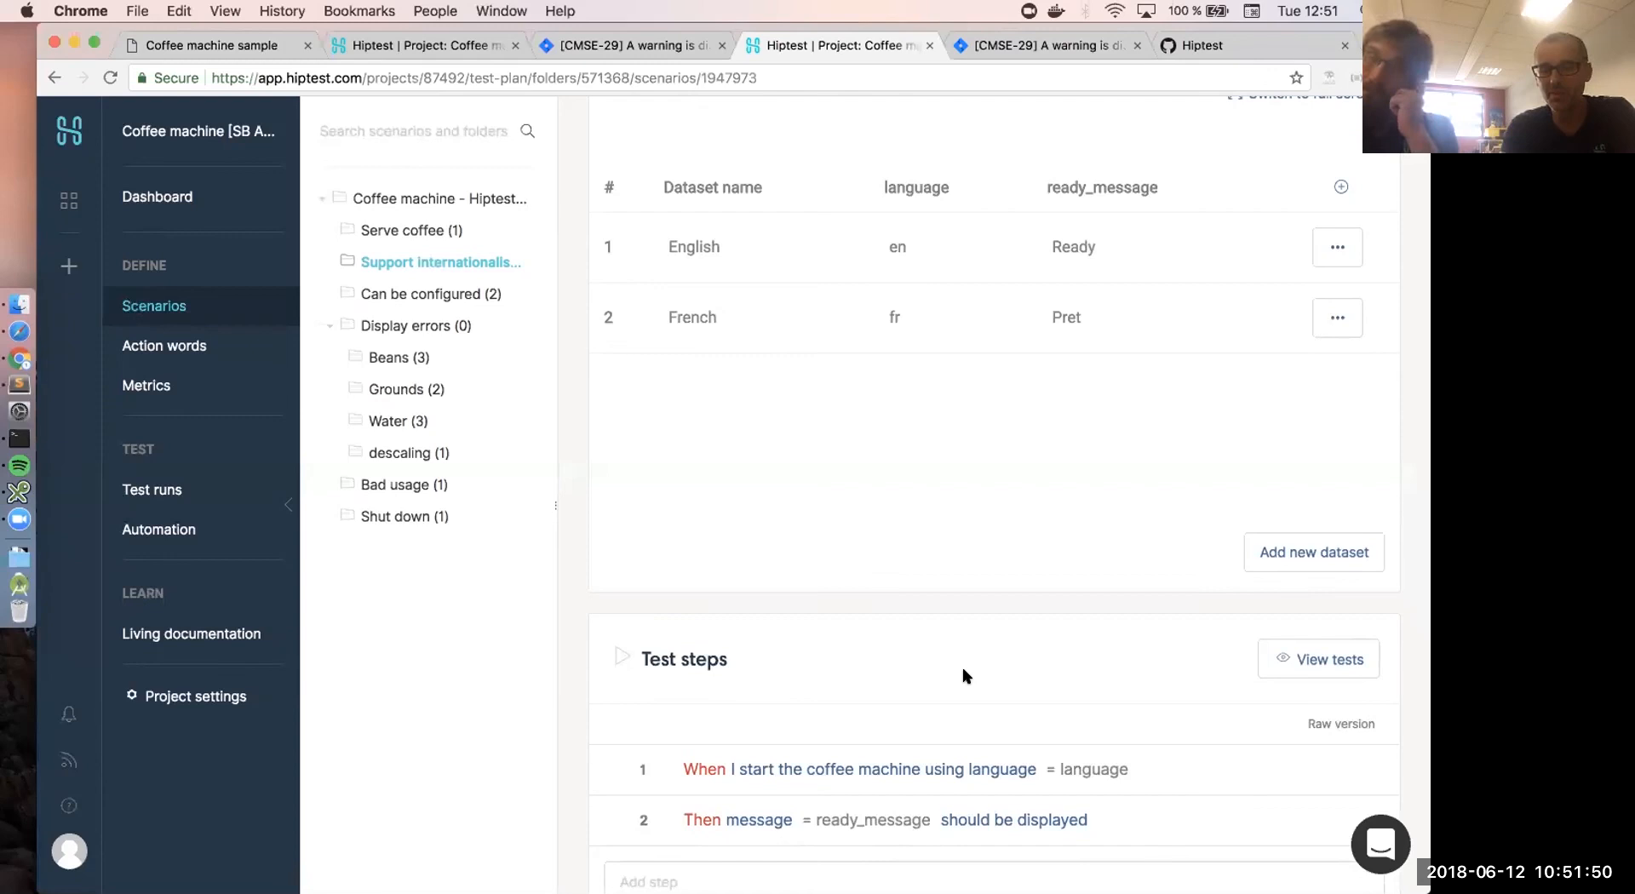
{"action": "scroll", "coordinate": [964, 675], "scroll_direction": "down", "scroll_amount": 3}
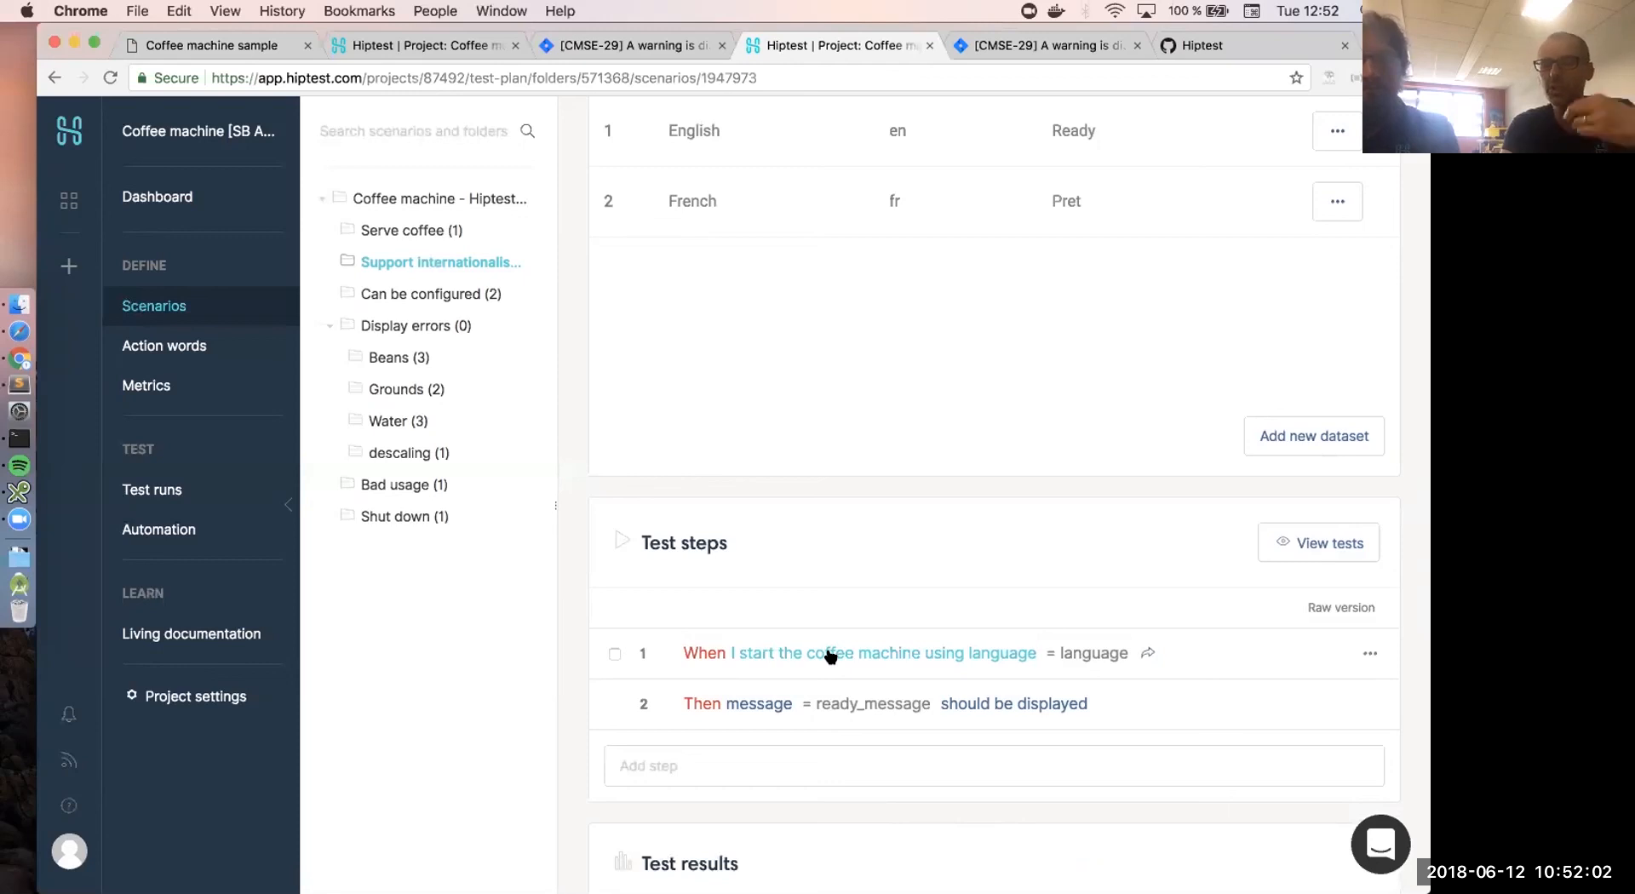
{"action": "scroll", "coordinate": [708, 401], "scroll_direction": "up", "scroll_amount": 1}
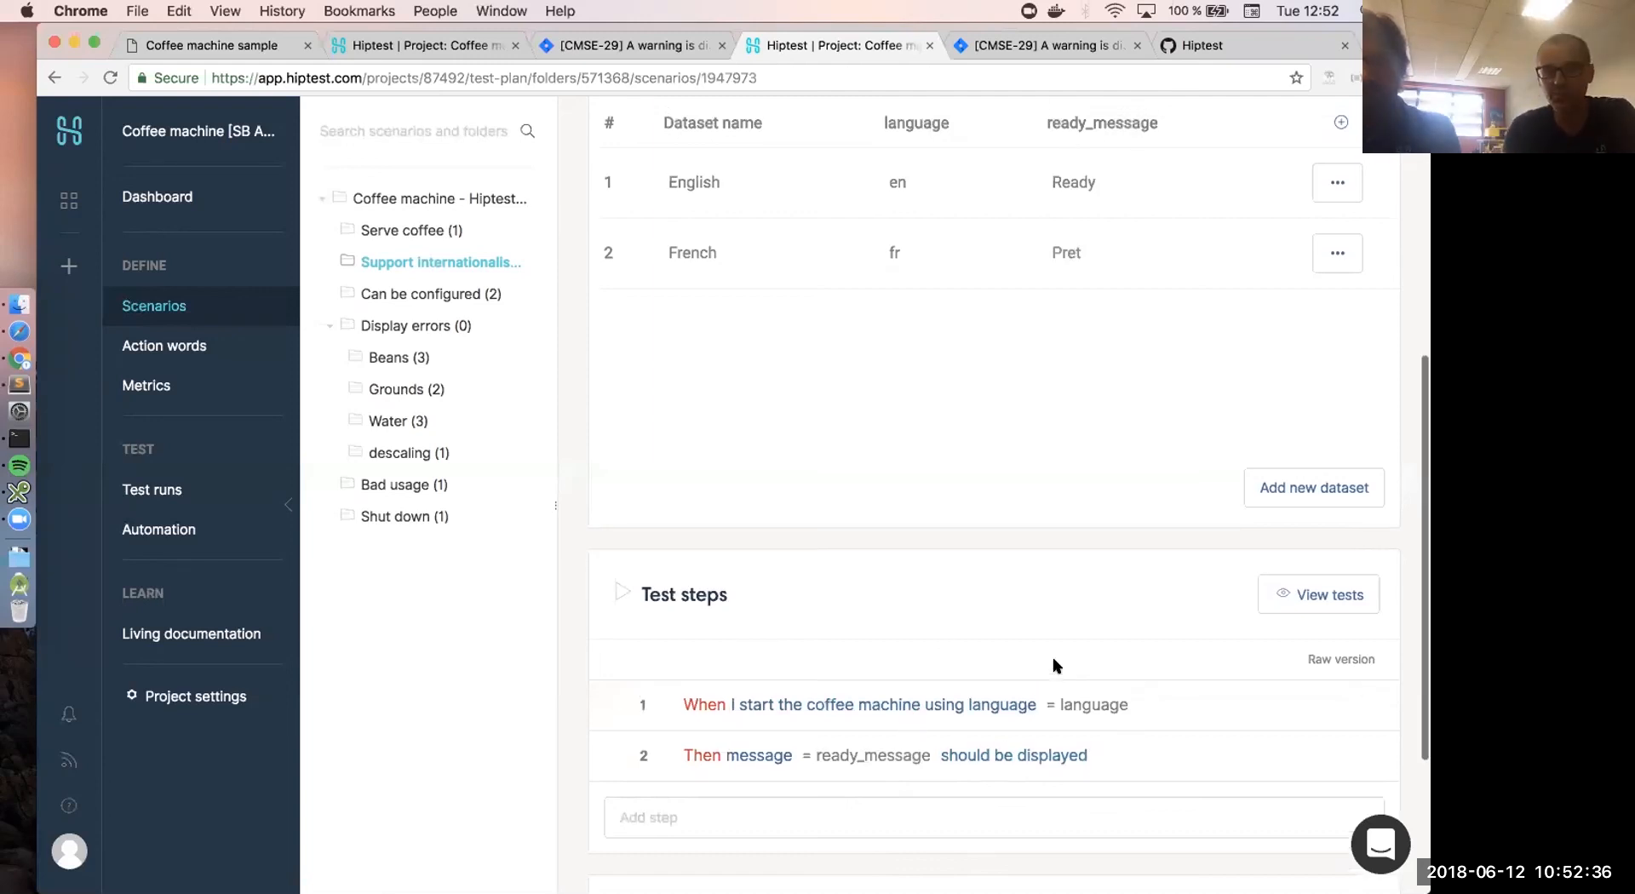
{"action": "scroll", "coordinate": [1056, 664], "scroll_direction": "up", "scroll_amount": 1}
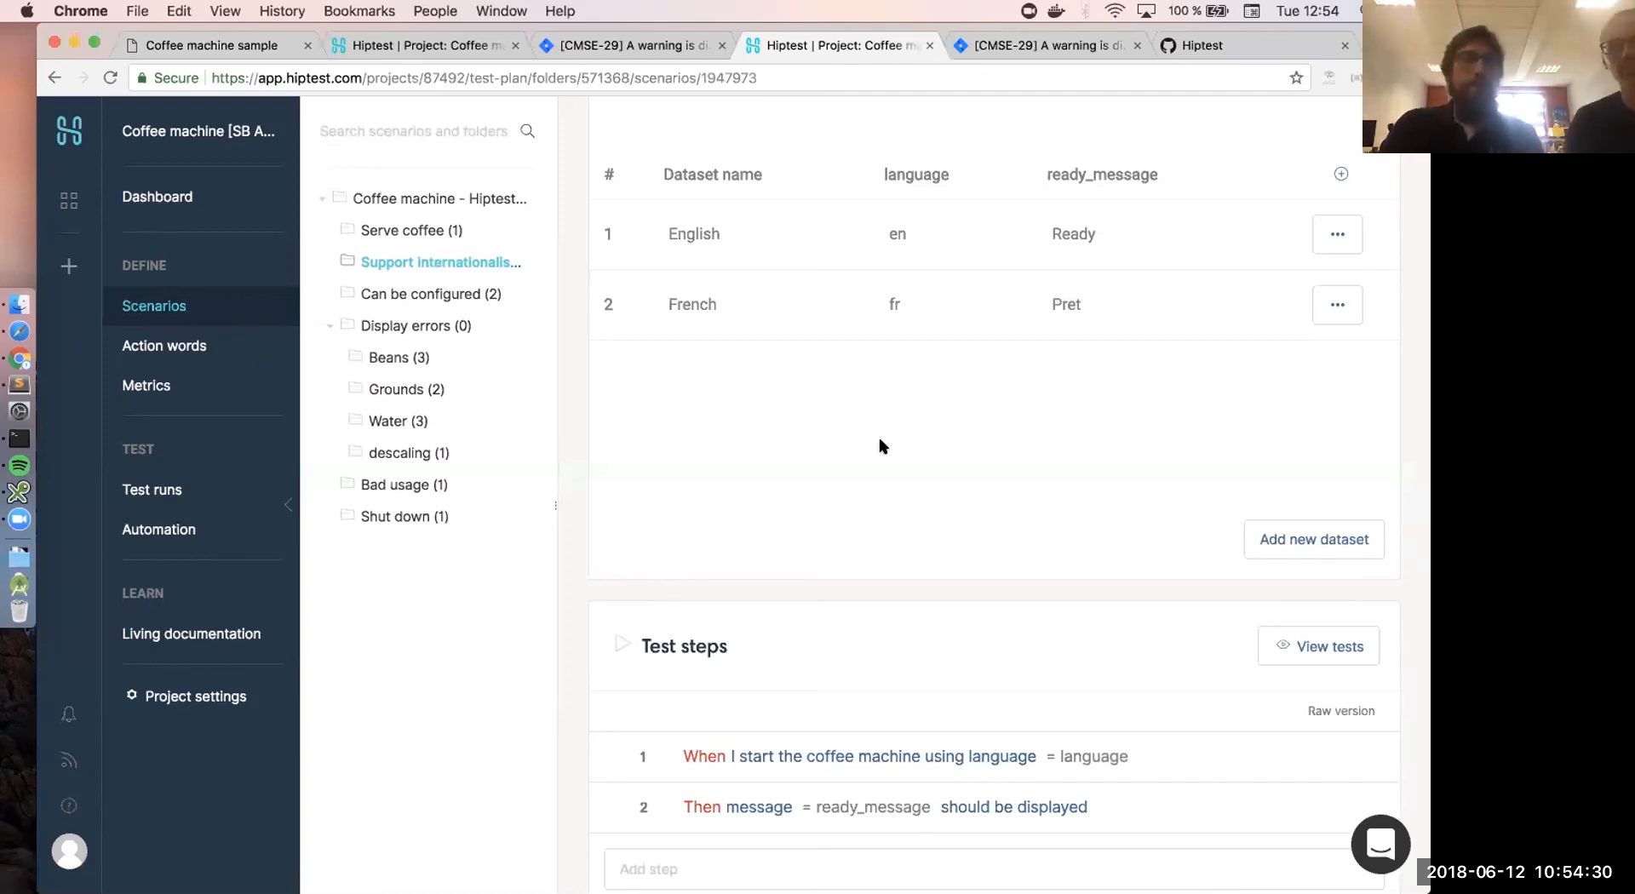
- Display the example projects available for creating a new Hiptest project
{"action": "left_click", "coordinate": [63, 269]}
{"action": "mouse_move", "coordinate": [255, 298]}
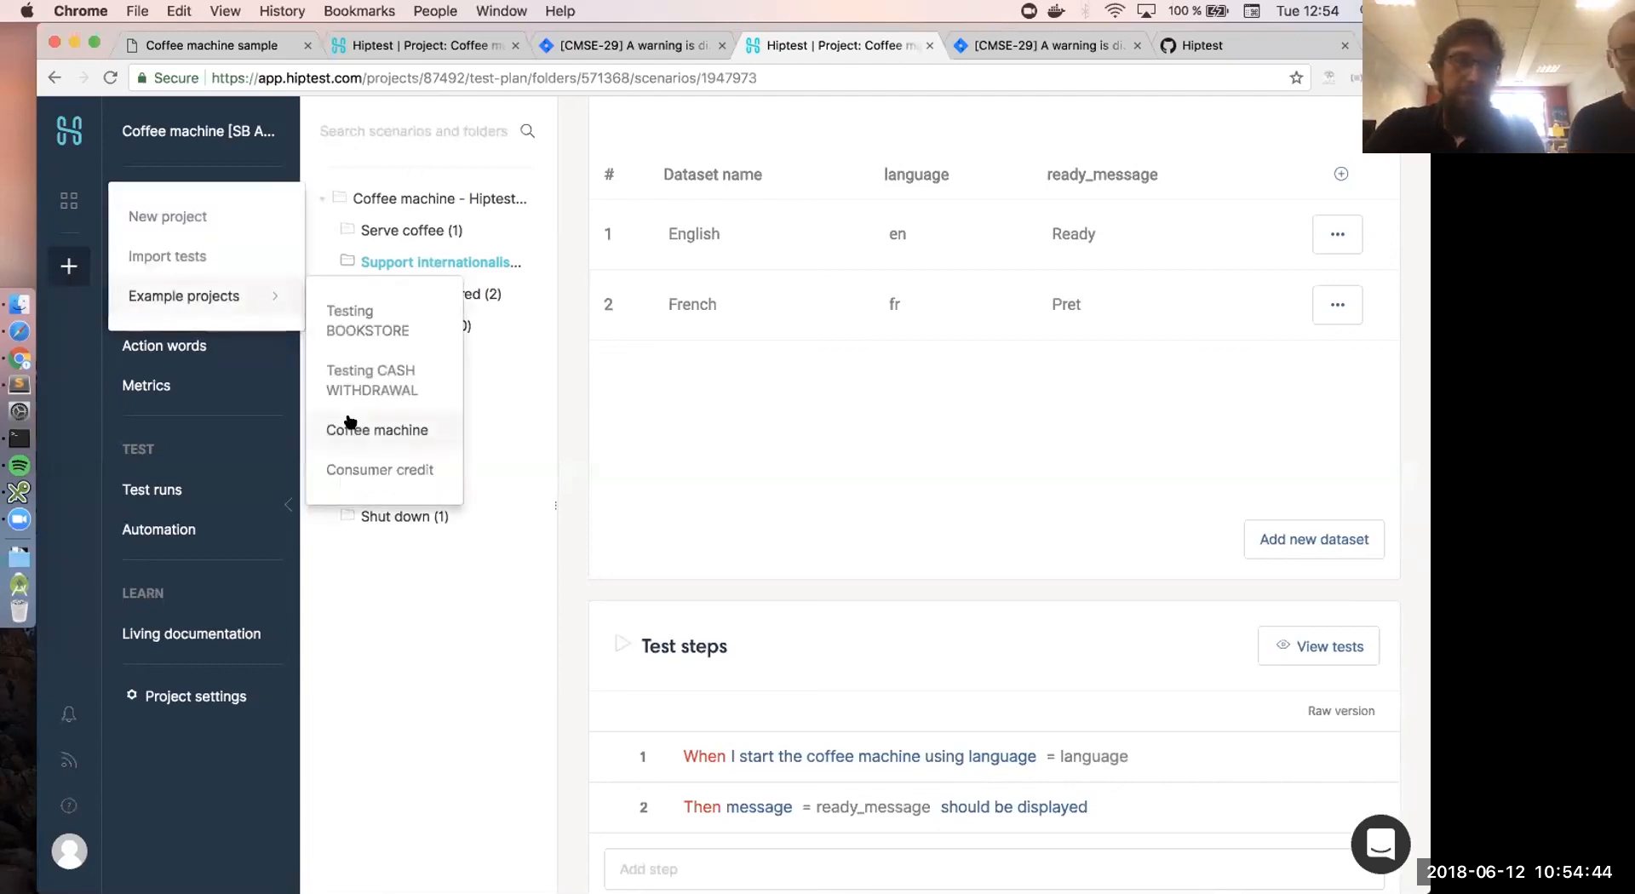
- Switch to GitHub and browse the Hiptest repositories matching hps for the available framework samples
{"action": "left_click", "coordinate": [1198, 47]}
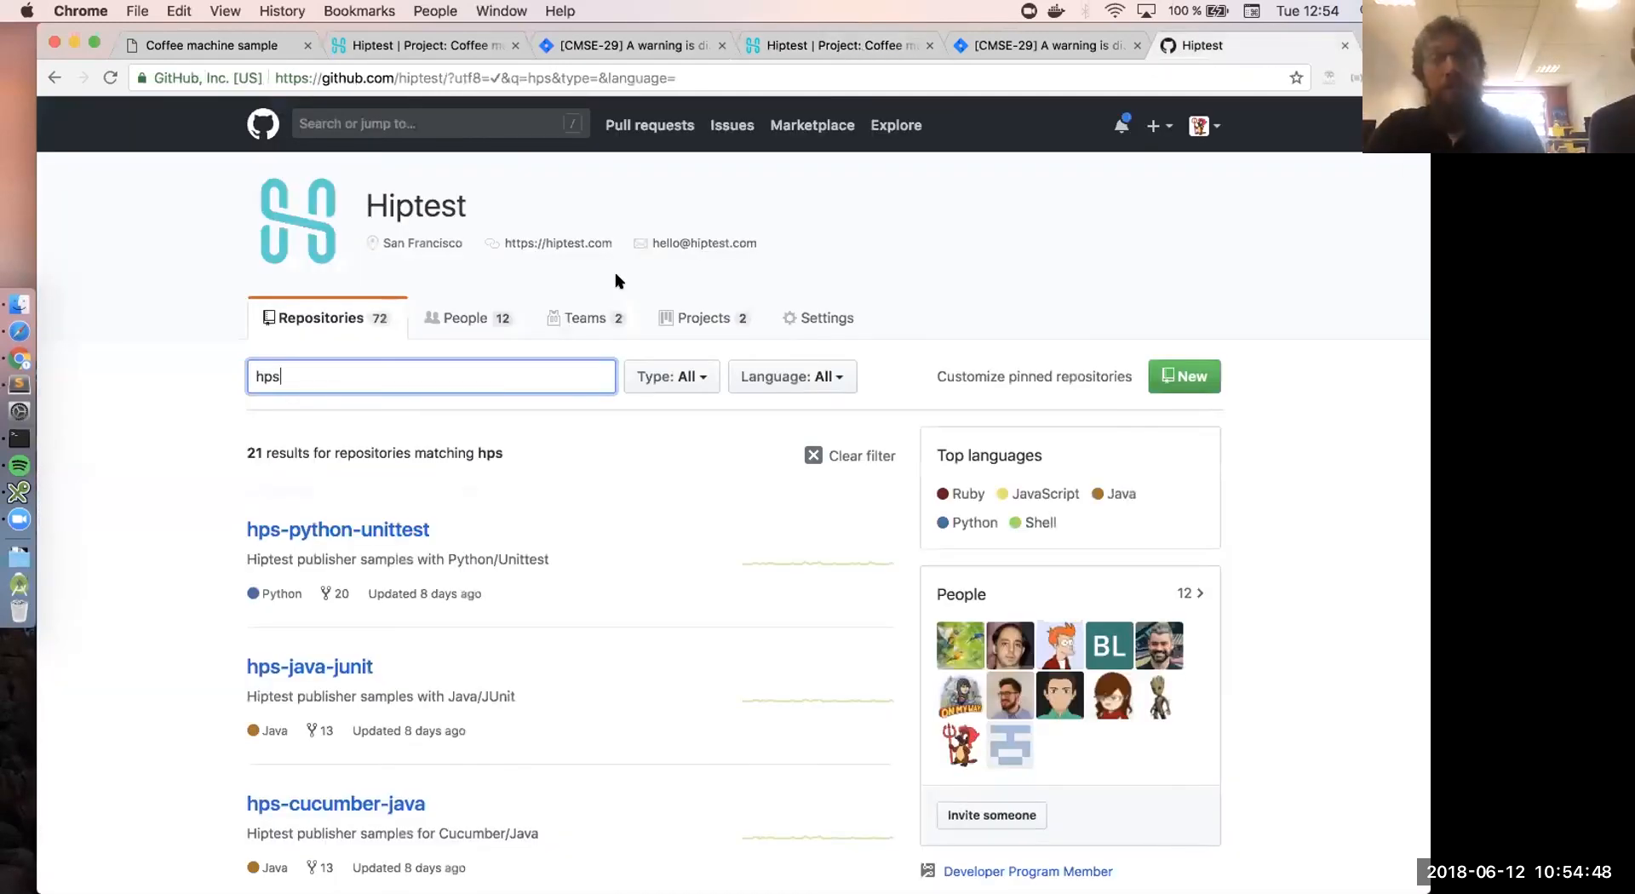
{"action": "scroll", "coordinate": [615, 279], "scroll_direction": "down", "scroll_amount": 5}
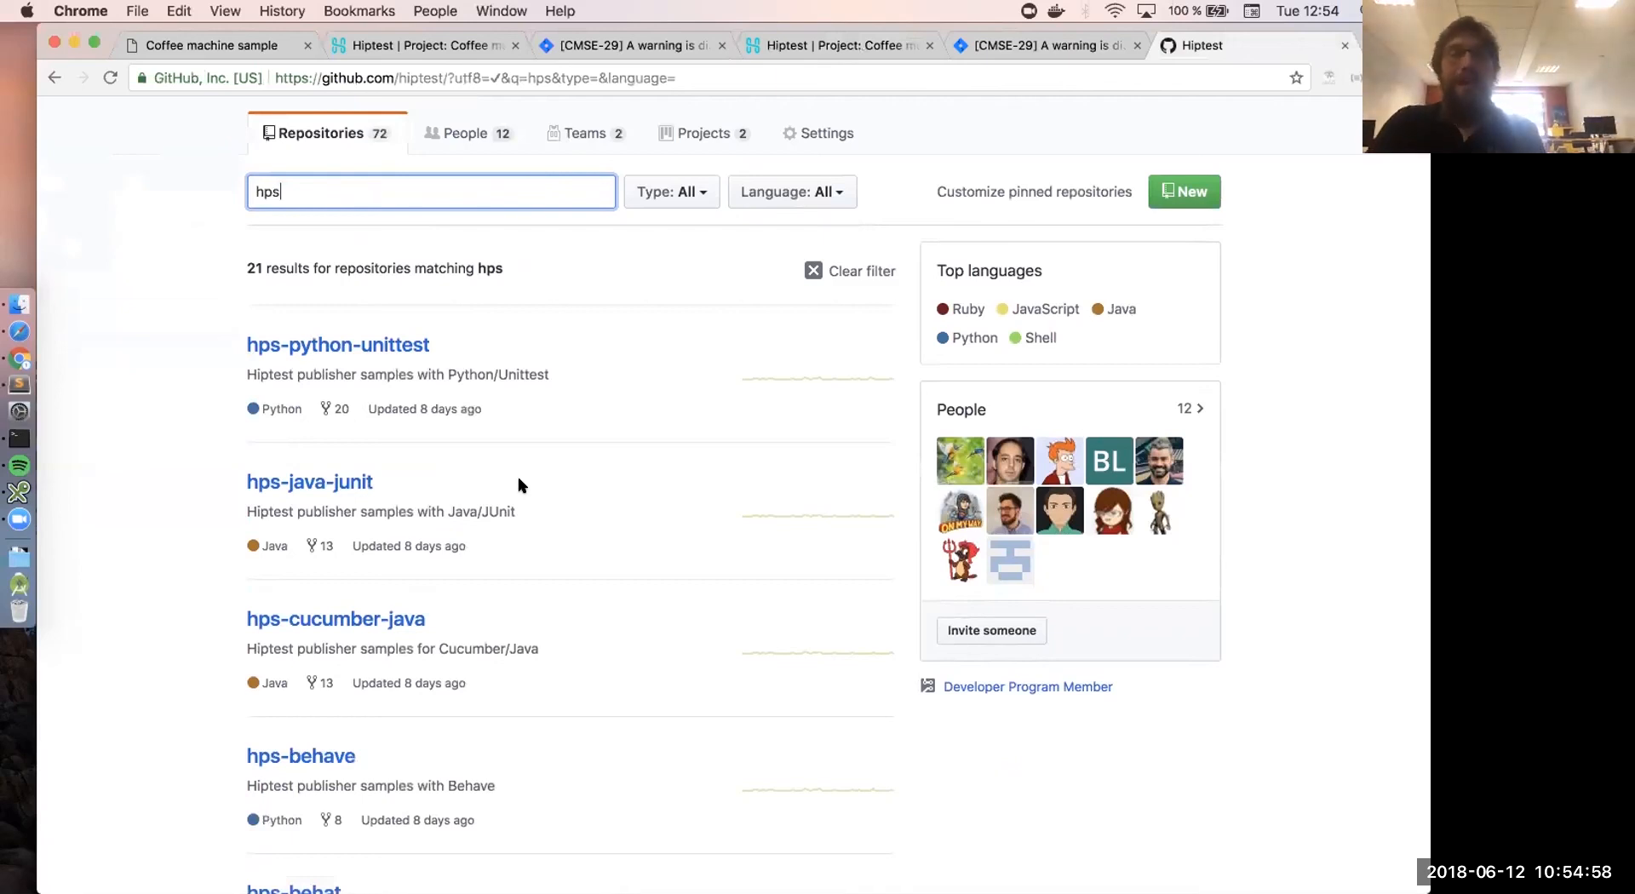
{"action": "scroll", "coordinate": [521, 484], "scroll_direction": "down", "scroll_amount": 5}
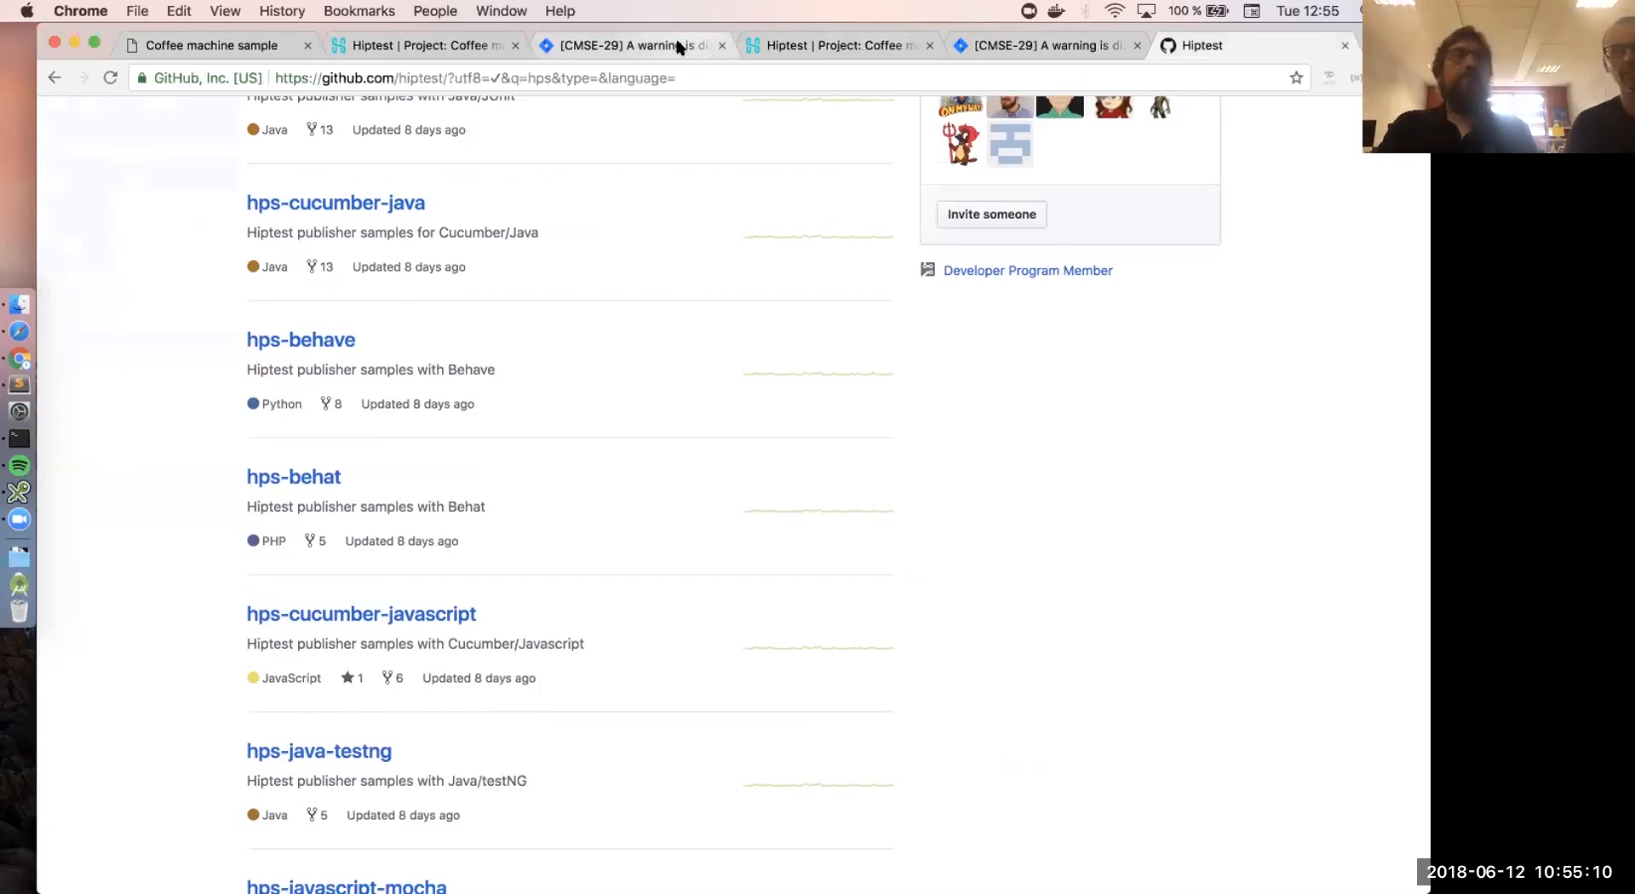
- Switch to Jira issue CMSE-29 and check its linked Hiptest scenario and Sprint 4 test status
{"action": "left_click", "coordinate": [820, 47]}
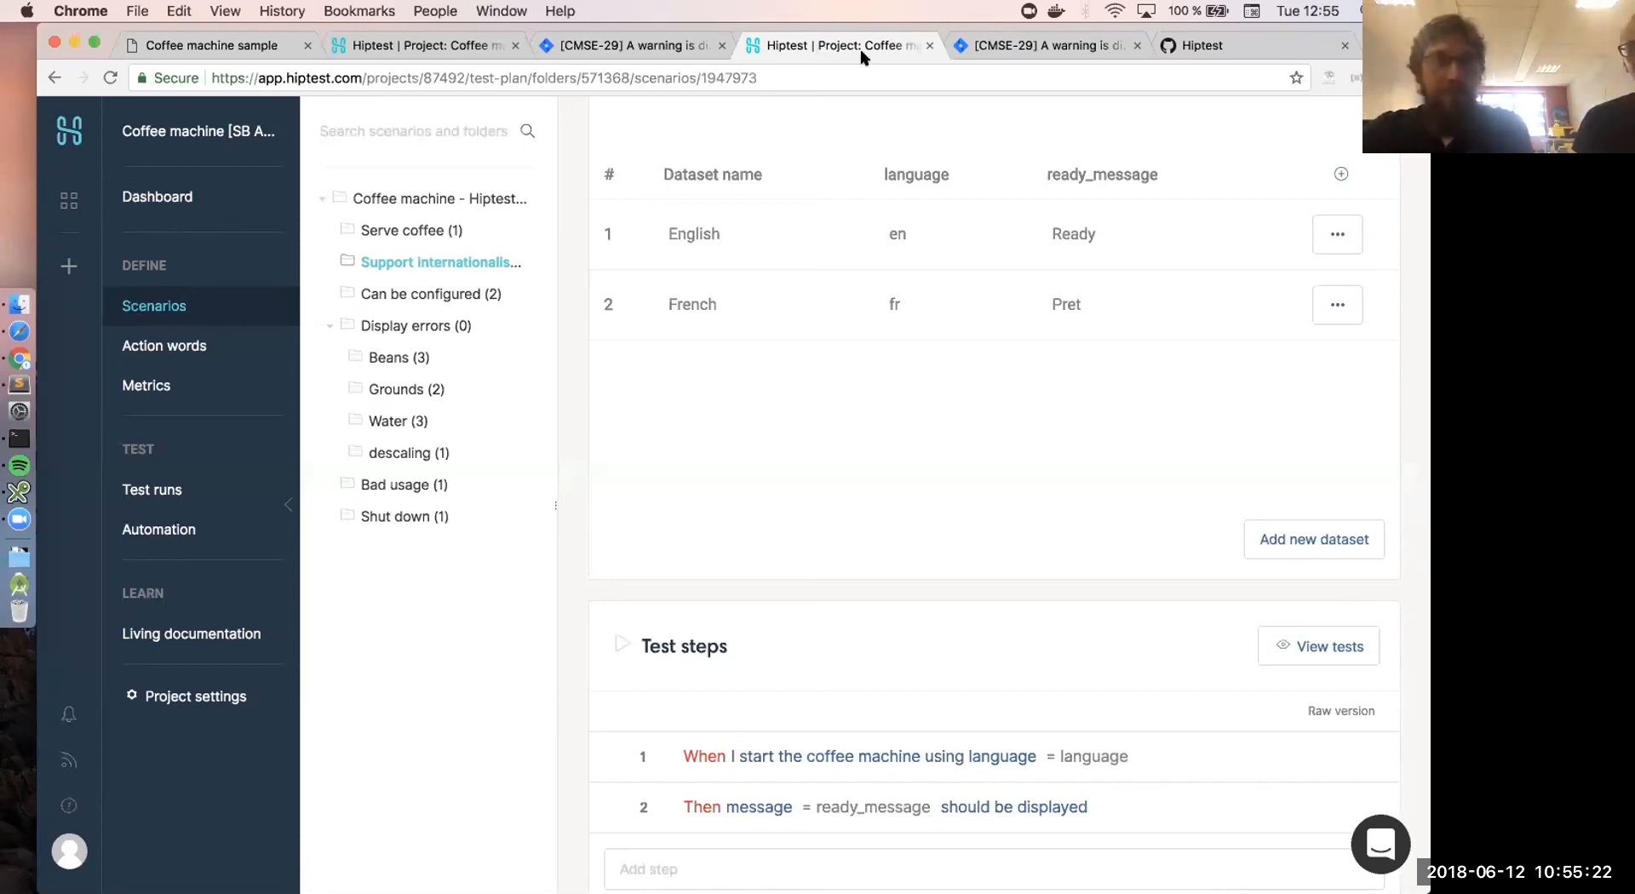
{"action": "left_click", "coordinate": [1002, 45]}
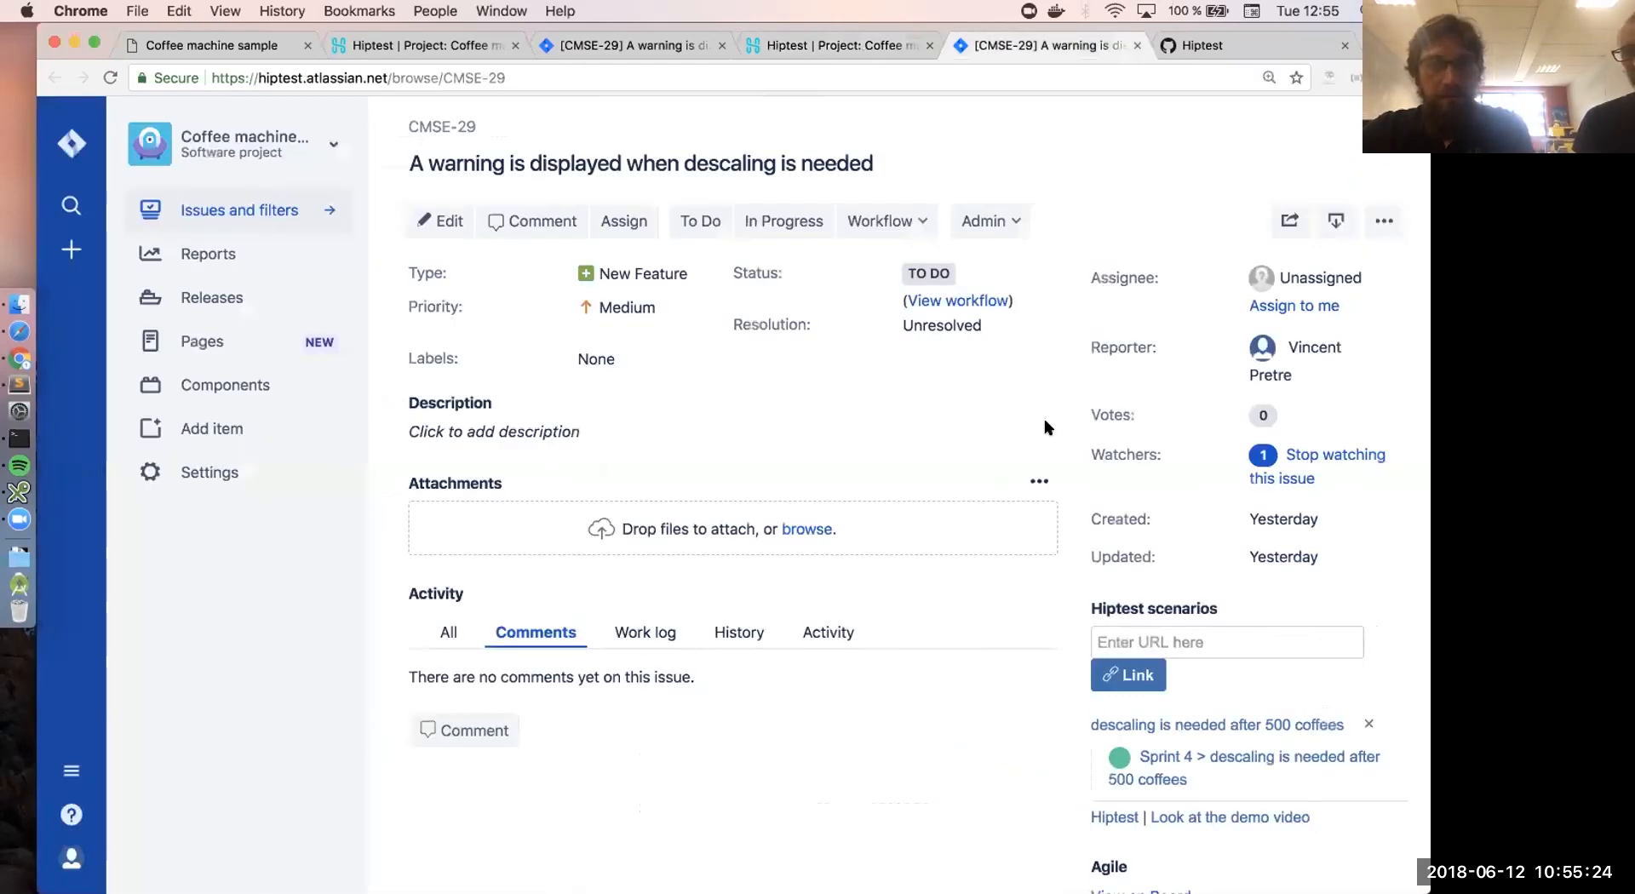
{"action": "scroll", "coordinate": [1044, 427], "scroll_direction": "down", "scroll_amount": 1}
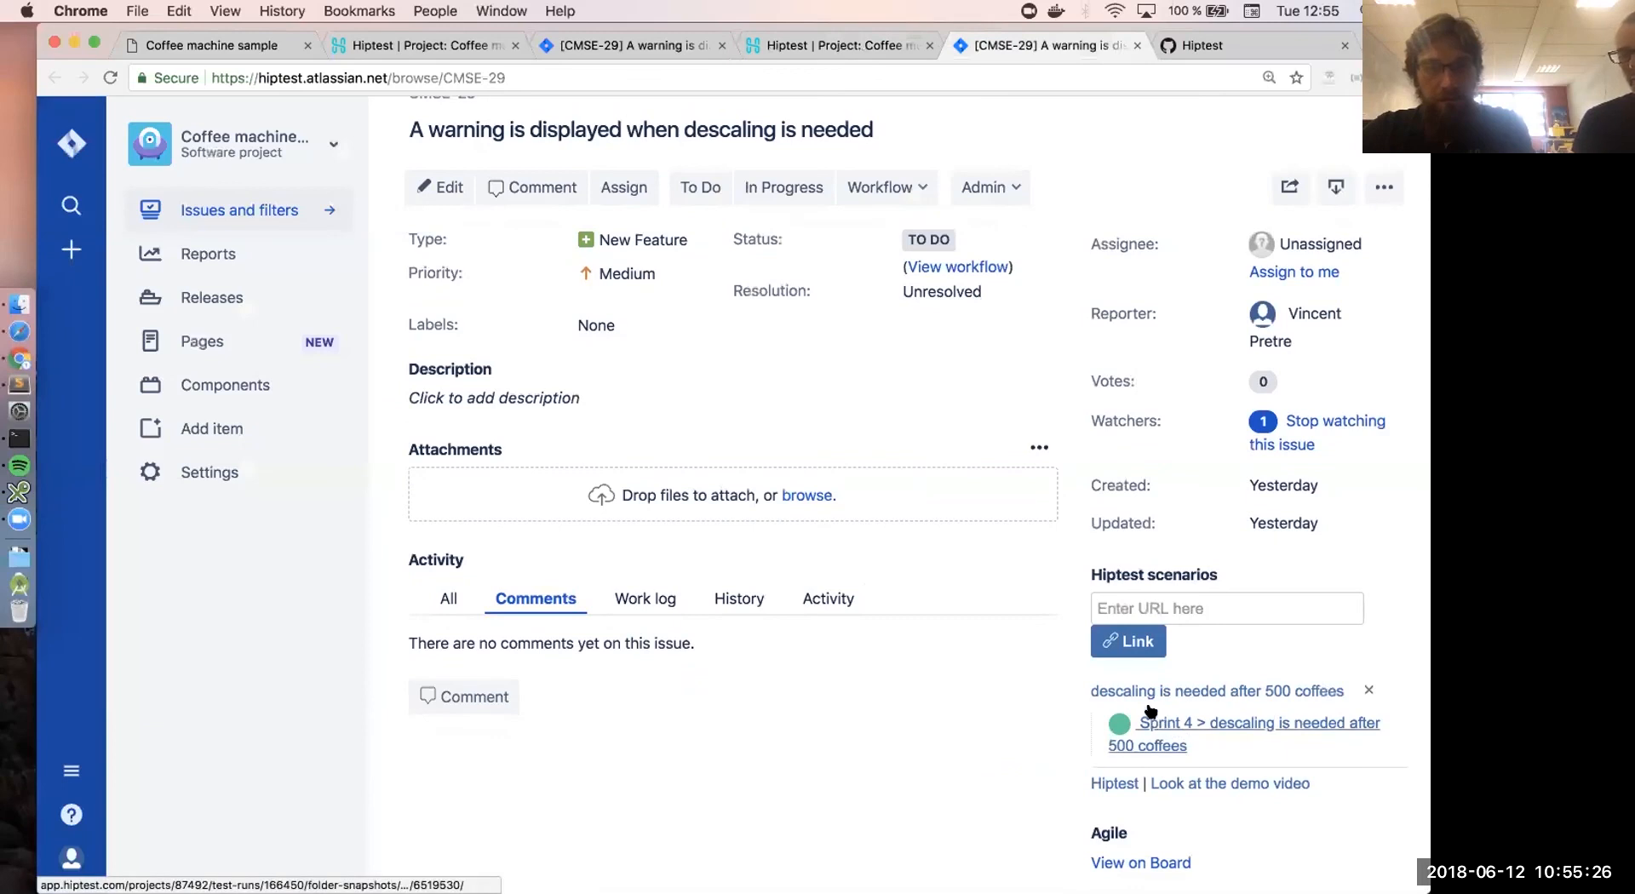
{"action": "scroll", "coordinate": [433, 317], "scroll_direction": "up", "scroll_amount": 1}
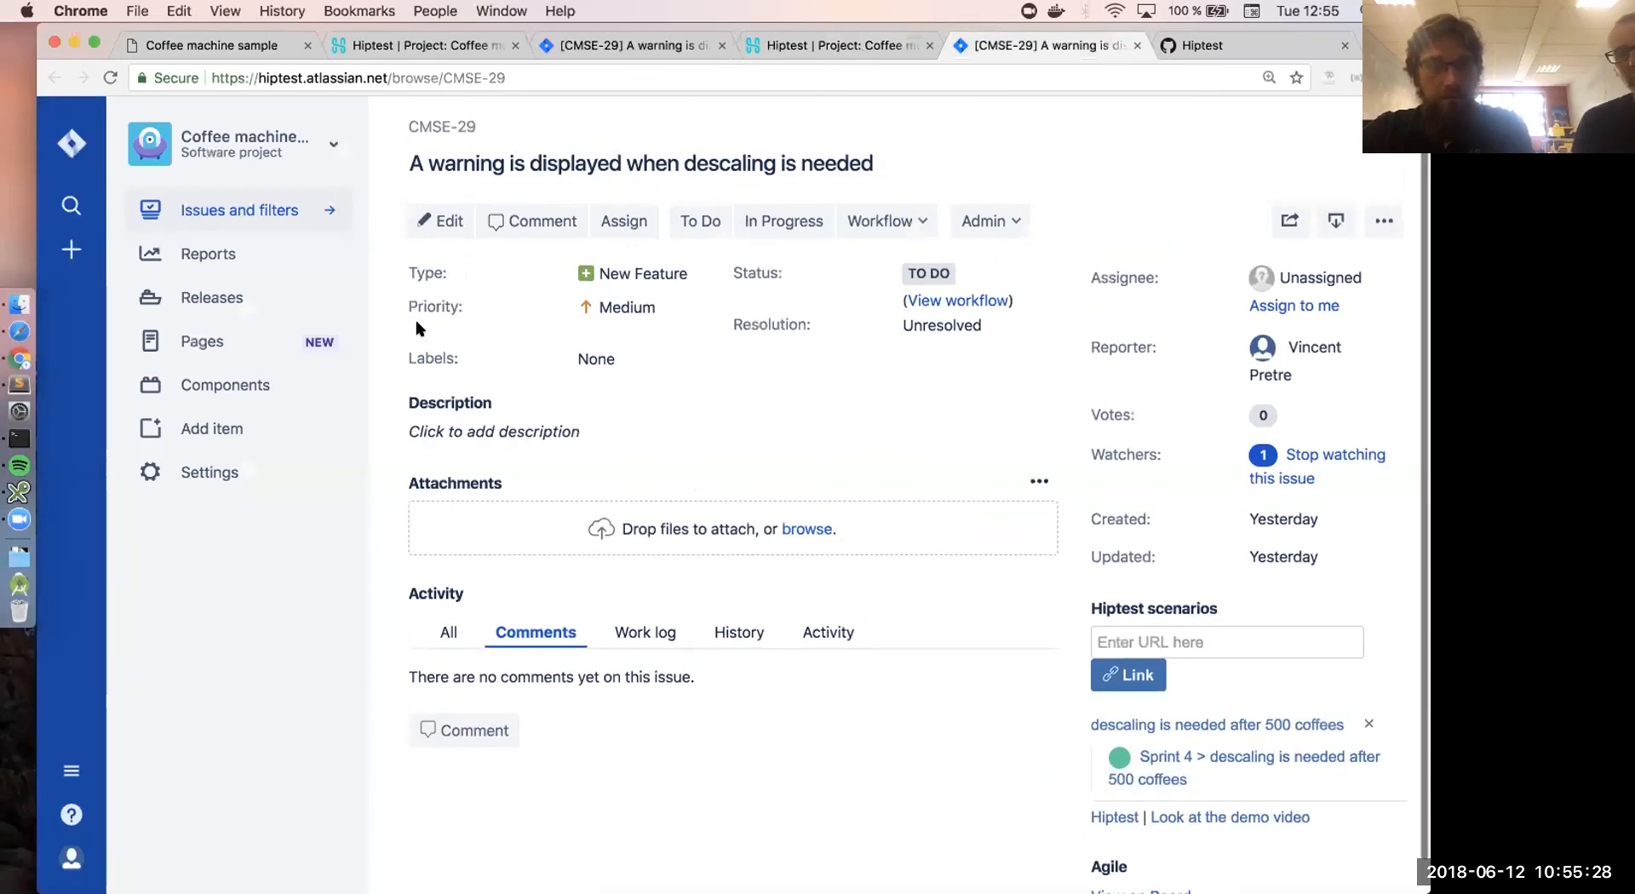
- In Jira's list of all issues, view CMSE-20 and CMSE-3 and check their linked Hiptest folders and test run results
{"action": "left_click", "coordinate": [453, 42]}
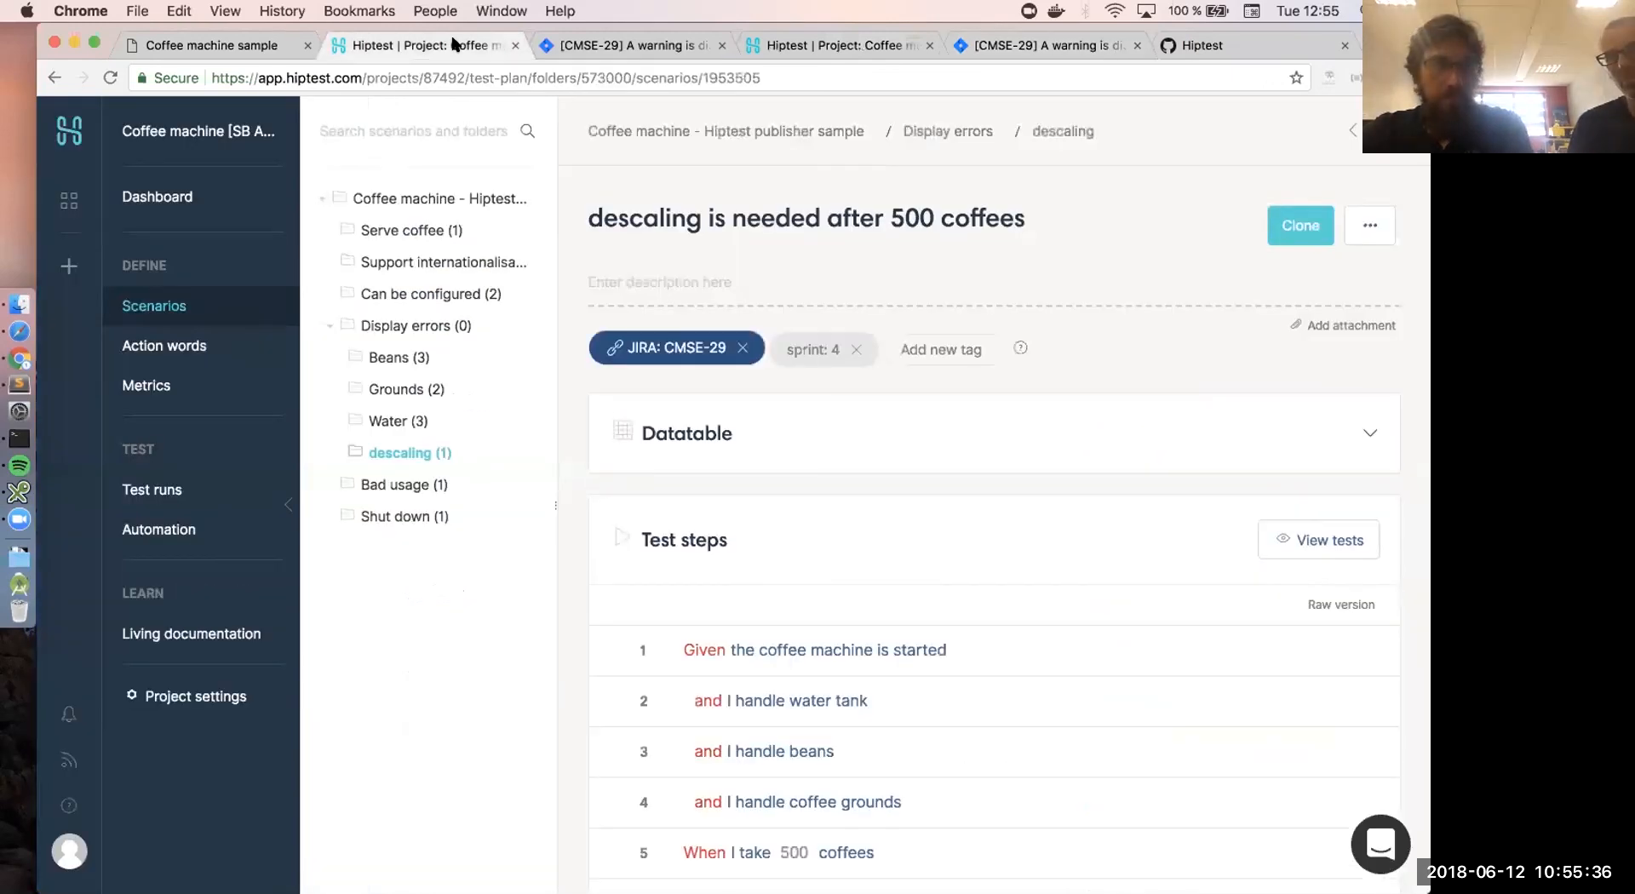
{"action": "left_click", "coordinate": [623, 51]}
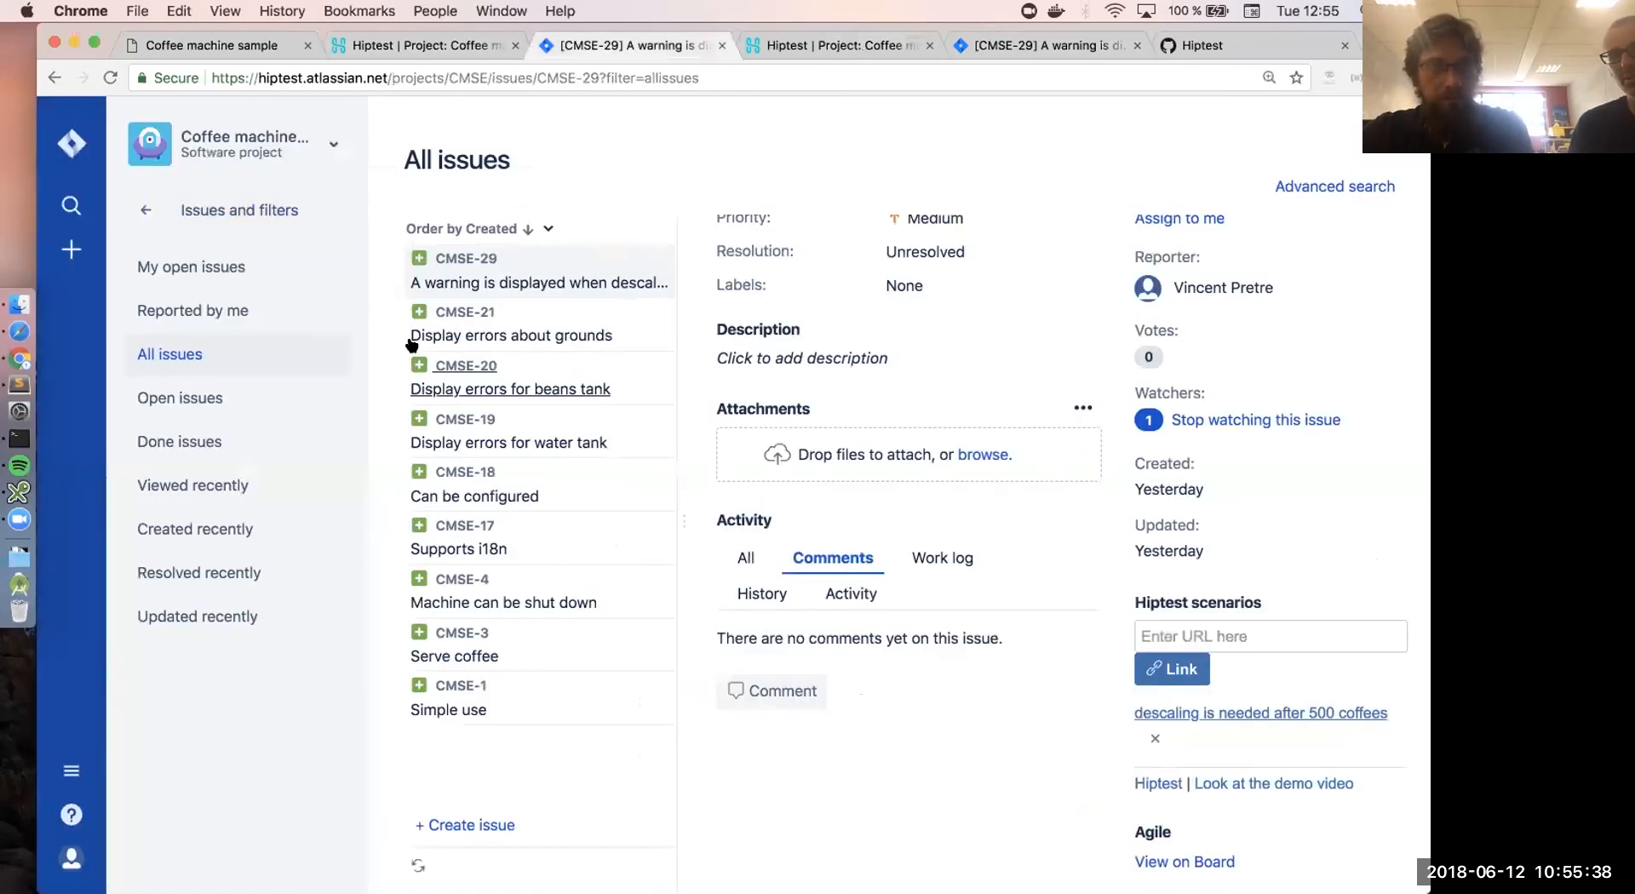
{"action": "left_click", "coordinate": [476, 383]}
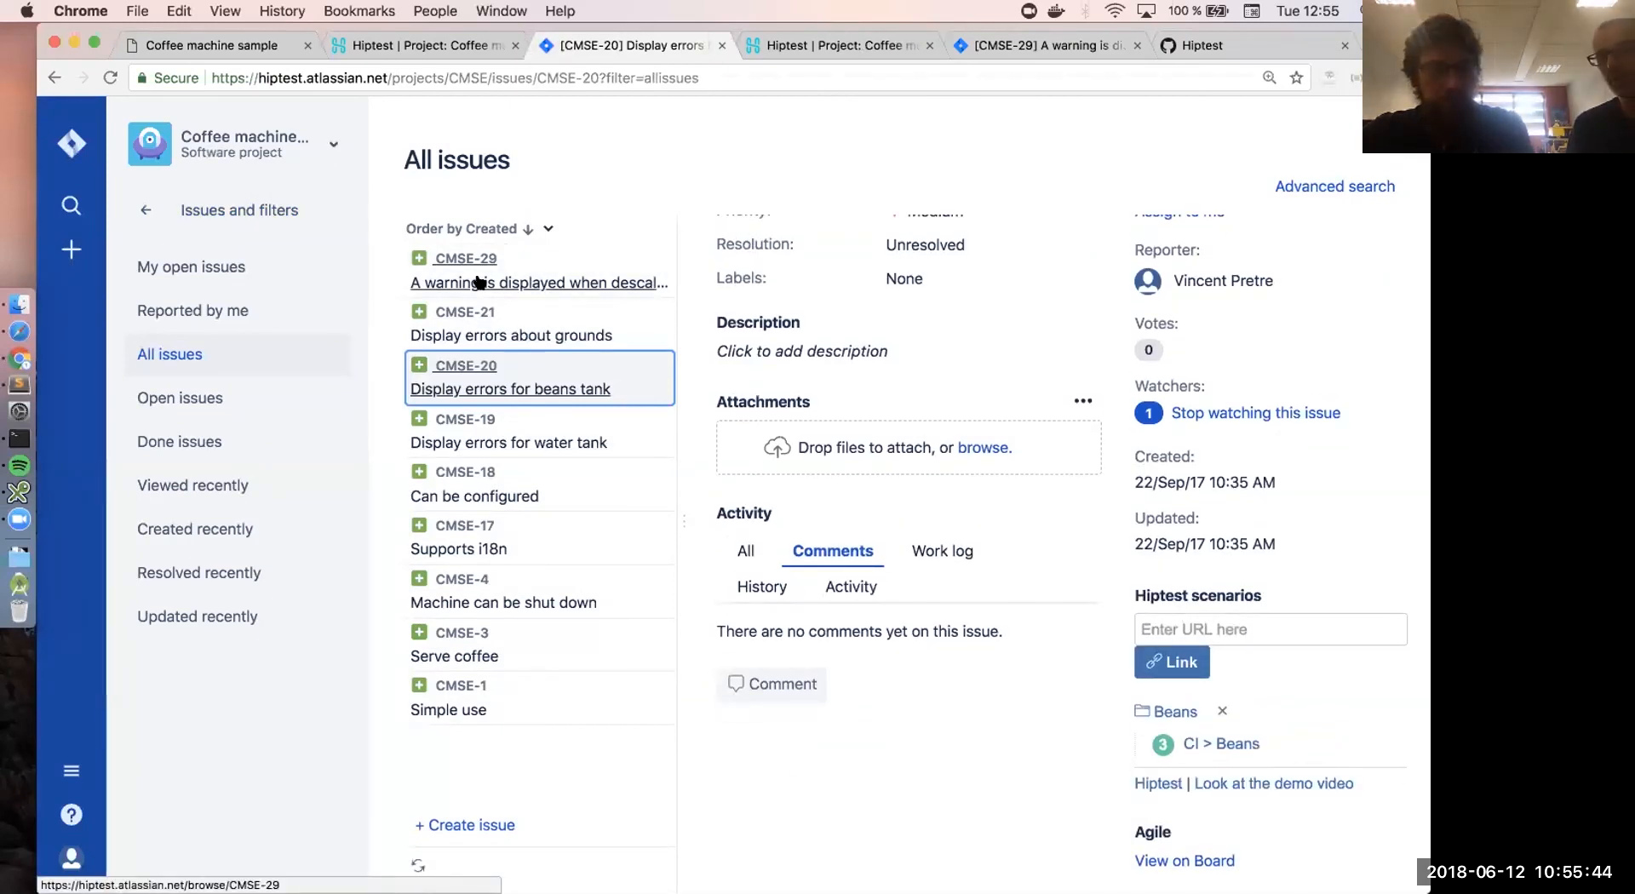
{"action": "left_click", "coordinate": [490, 656]}
{"action": "scroll", "coordinate": [1098, 710], "scroll_direction": "down", "scroll_amount": 3}
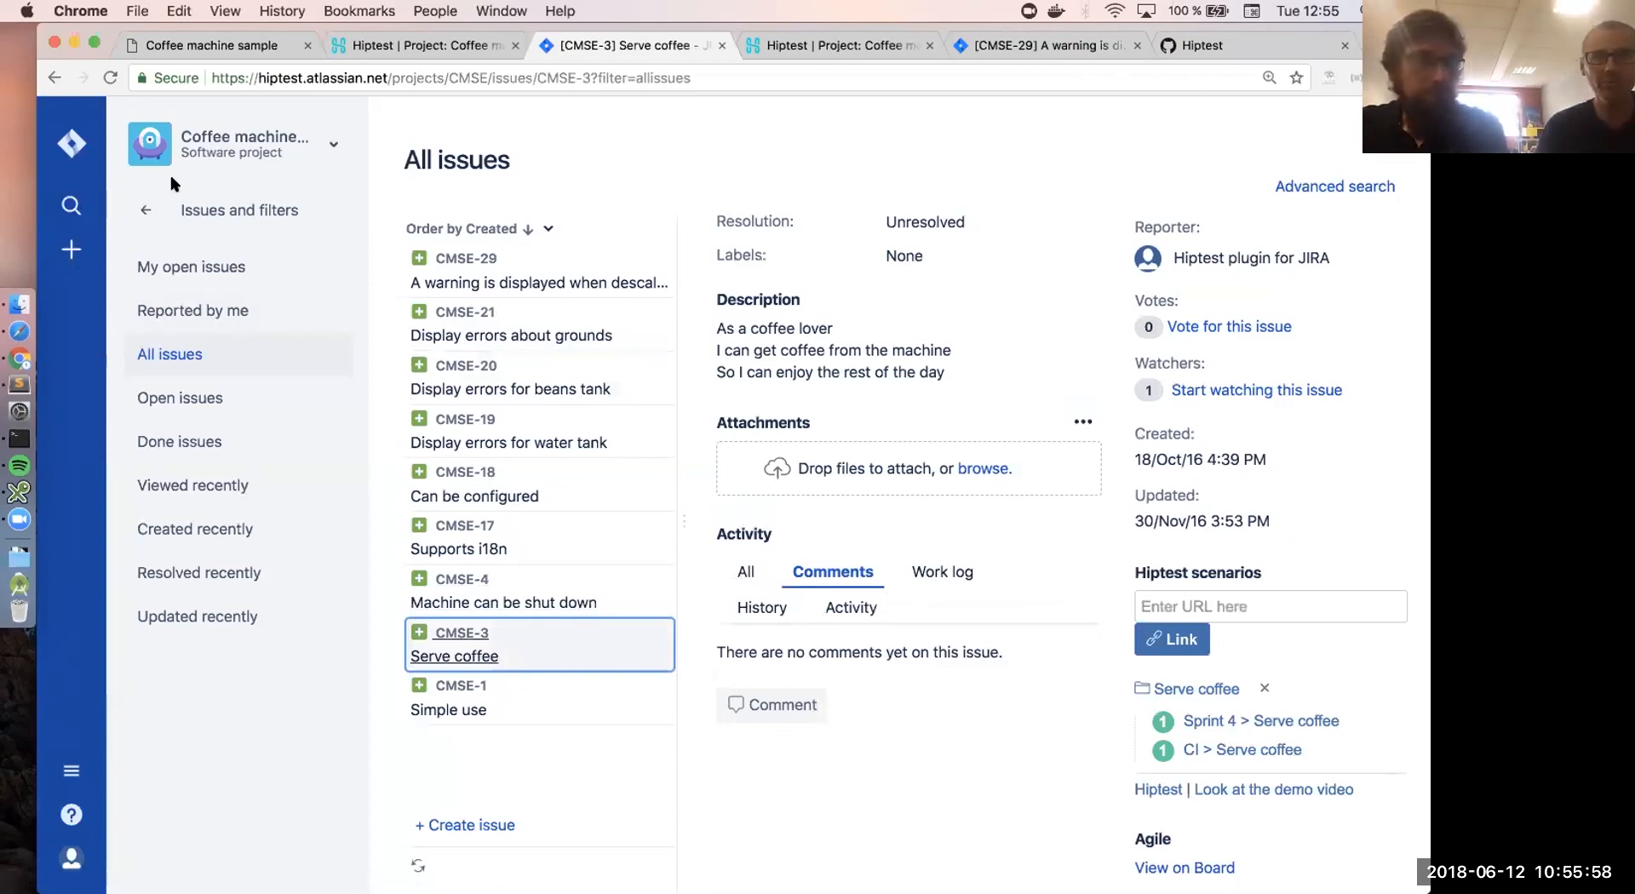
- Open the Hiptest traceability matrix from the Jira project's reports to review how issues map to scenarios and tests
{"action": "left_click", "coordinate": [136, 213]}
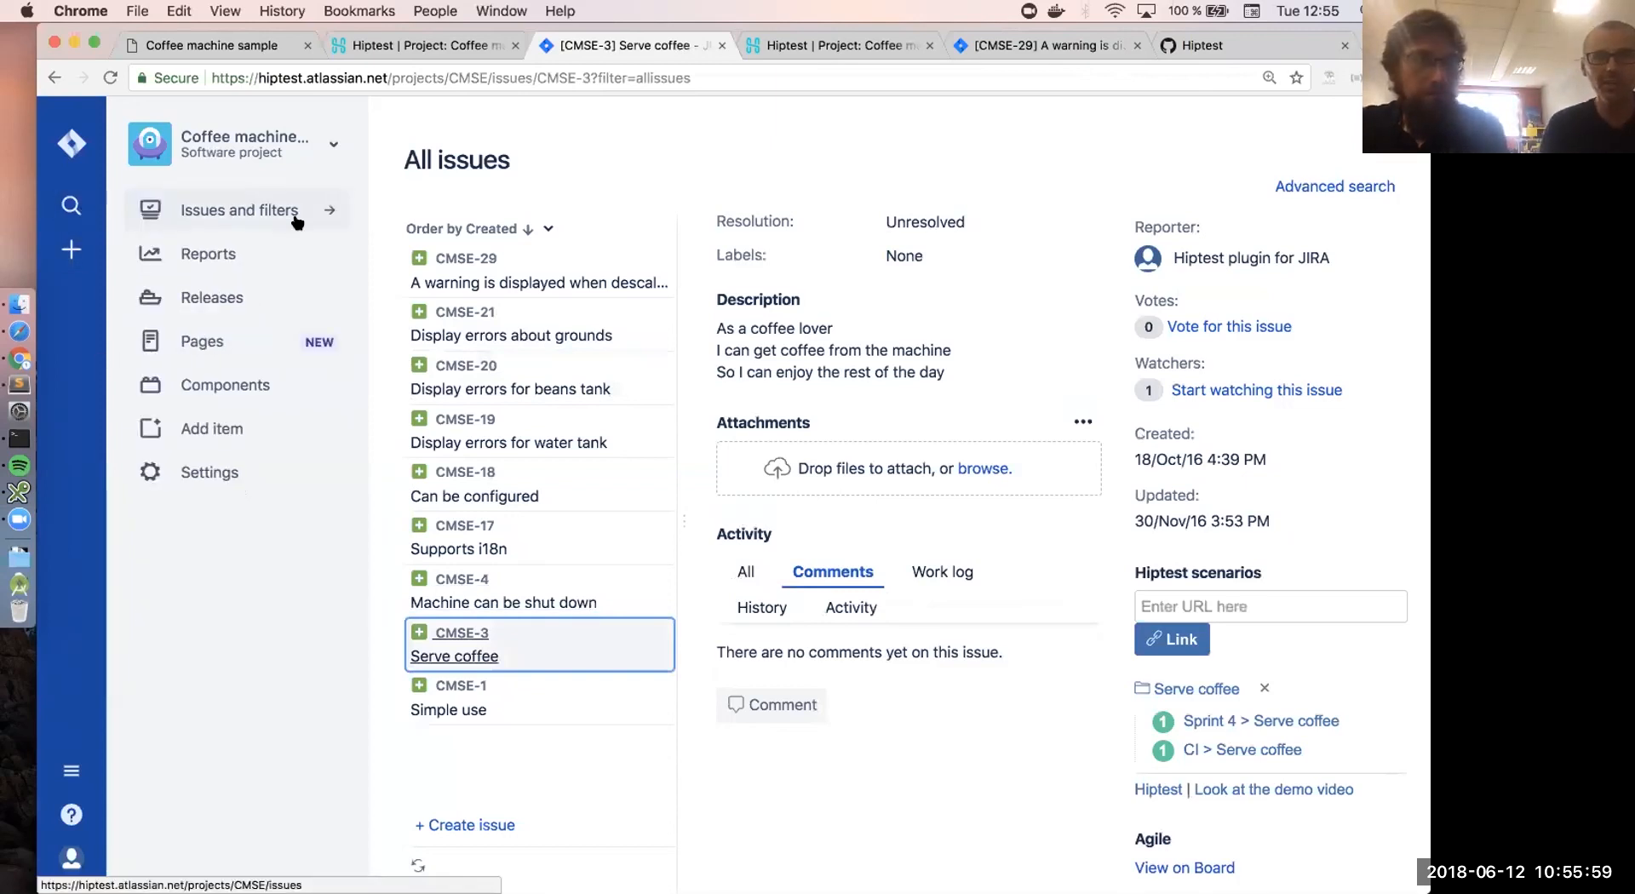
{"action": "left_click", "coordinate": [228, 268]}
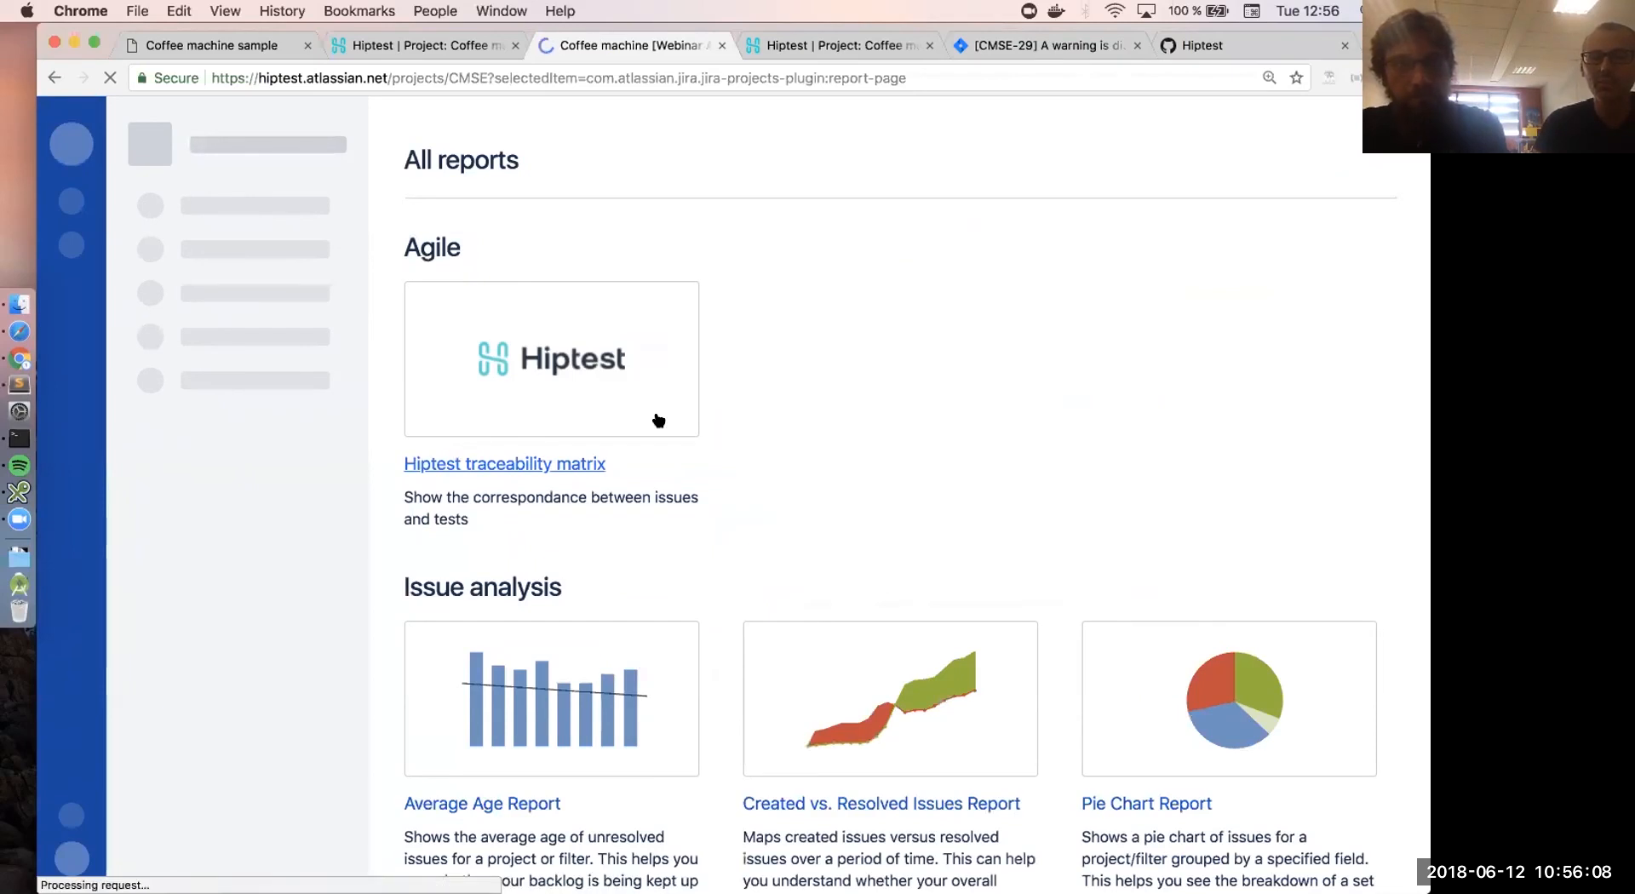
{"action": "left_click", "coordinate": [658, 420]}
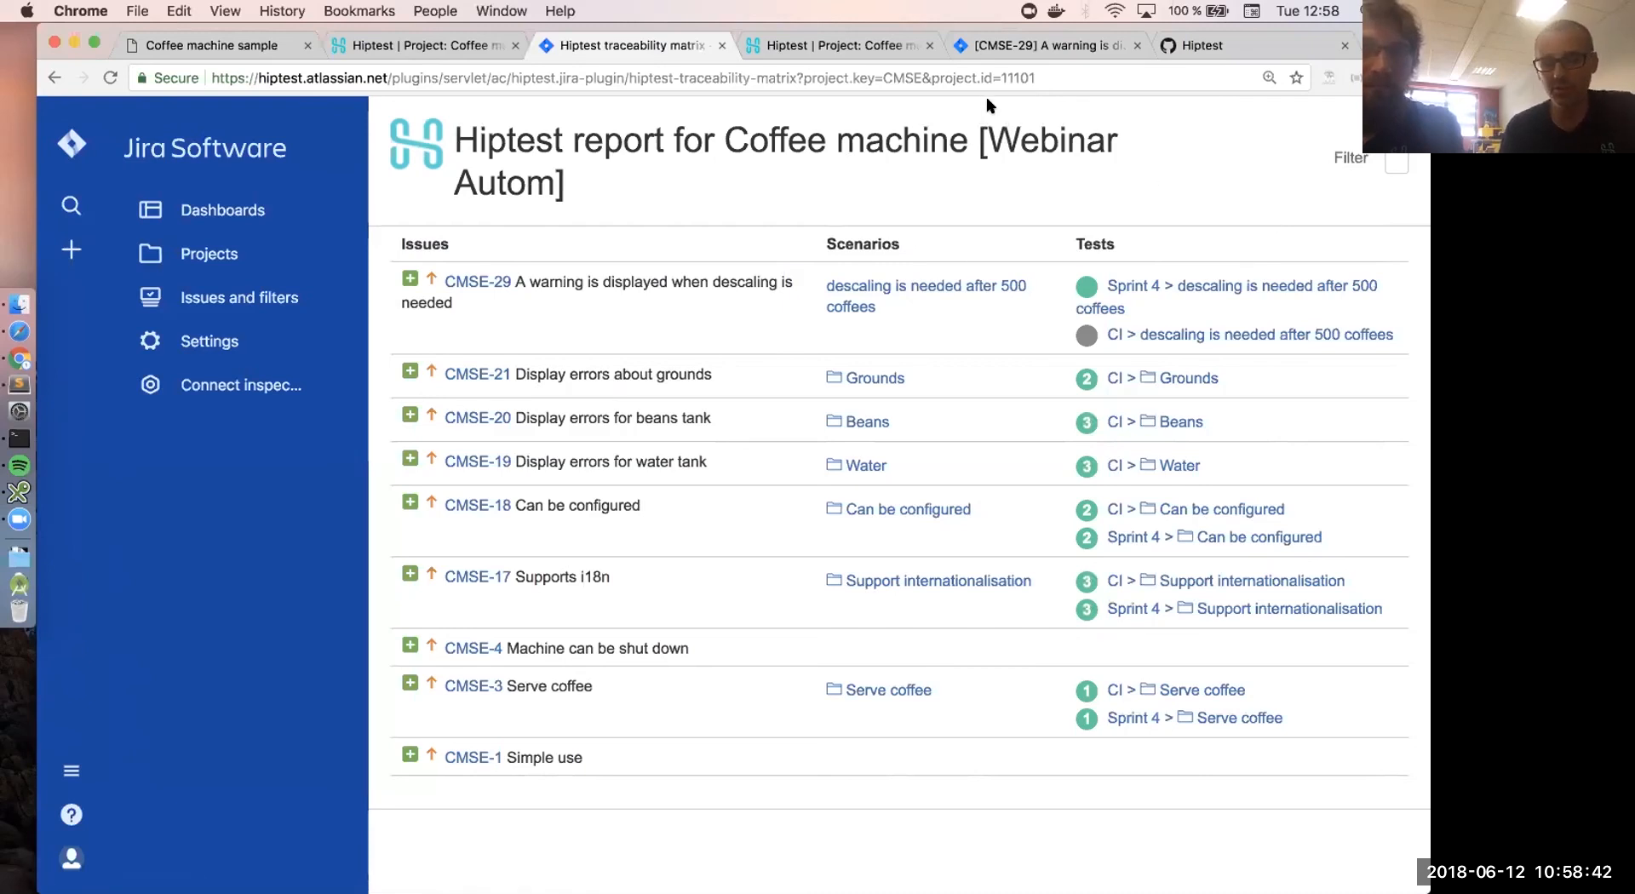
- Switch to the Hiptest coffee machine project and enable badges with public access in its settings for any web-based tool
{"action": "left_click", "coordinate": [849, 54]}
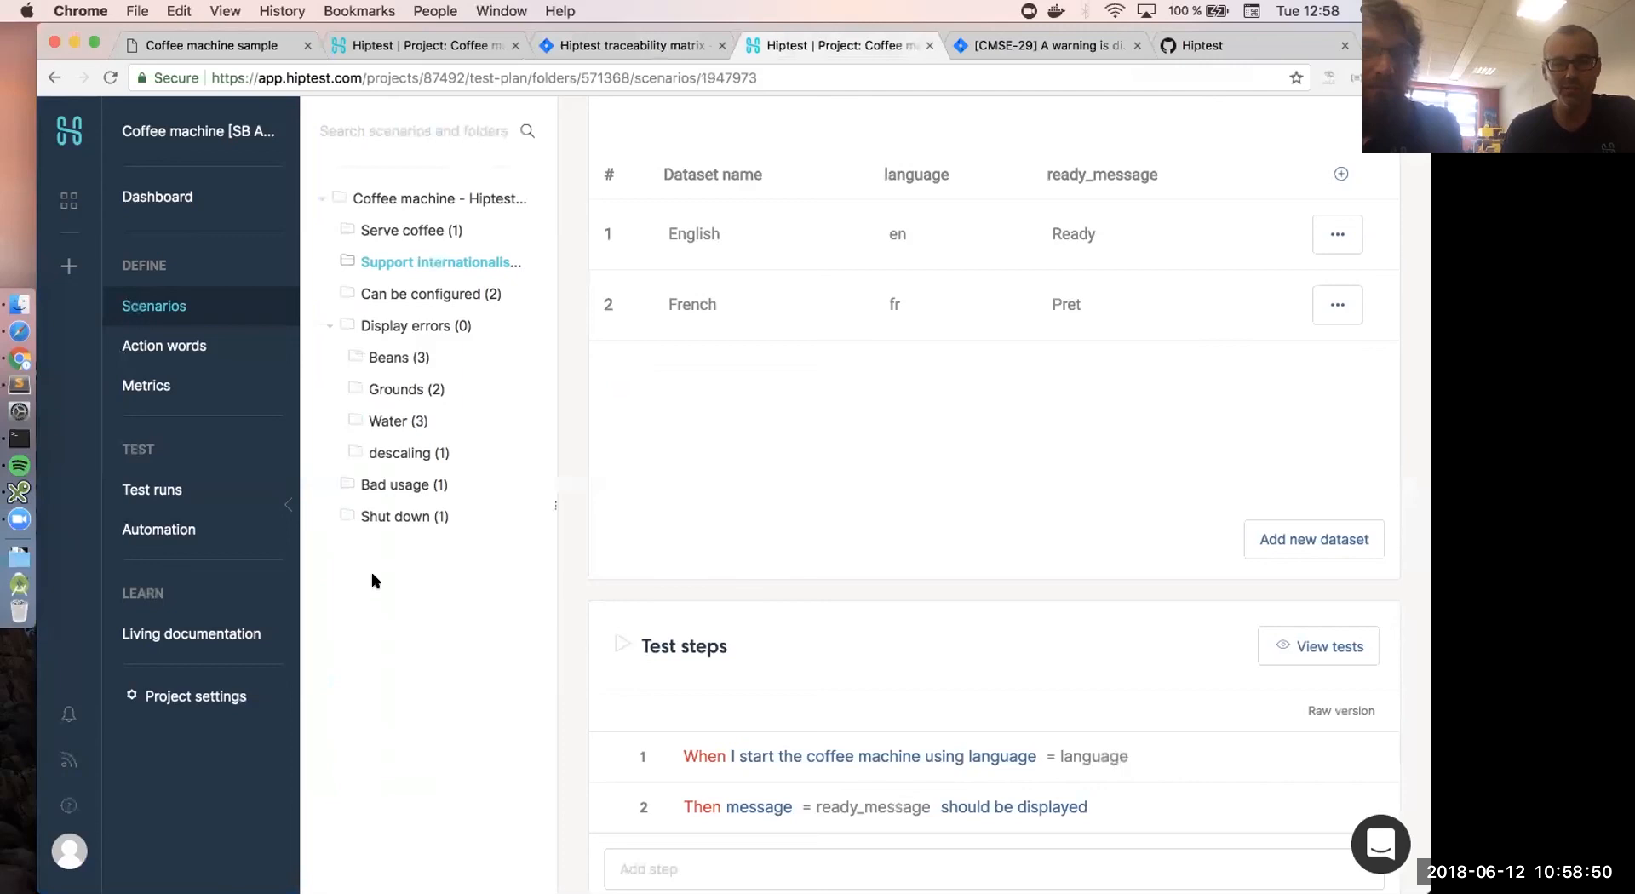
{"action": "left_click", "coordinate": [231, 703]}
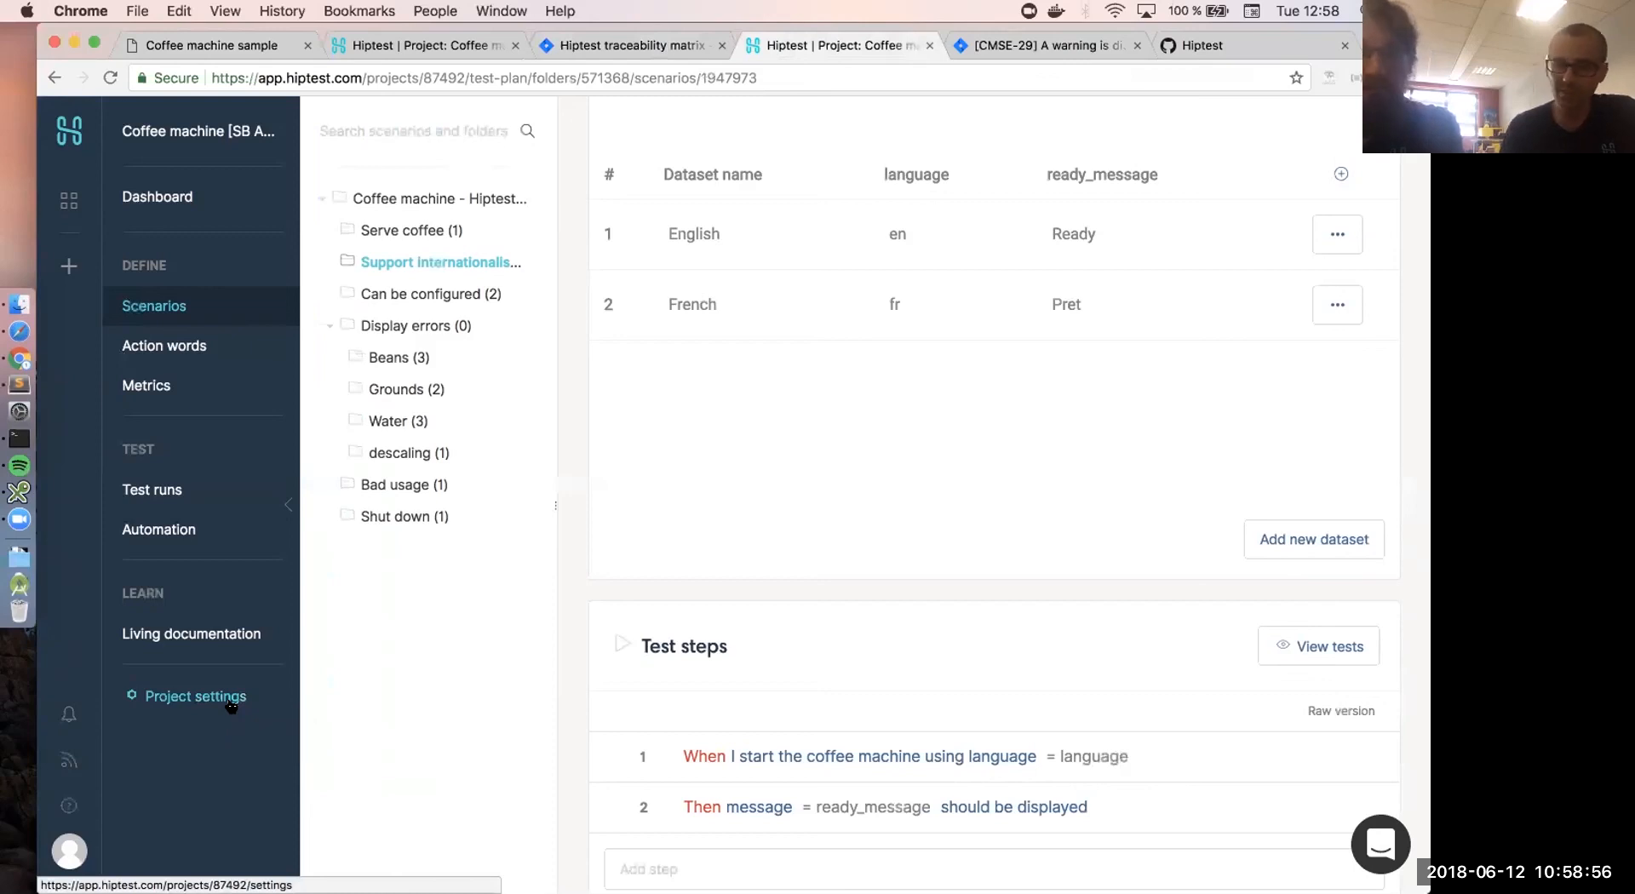
{"action": "left_click", "coordinate": [355, 555]}
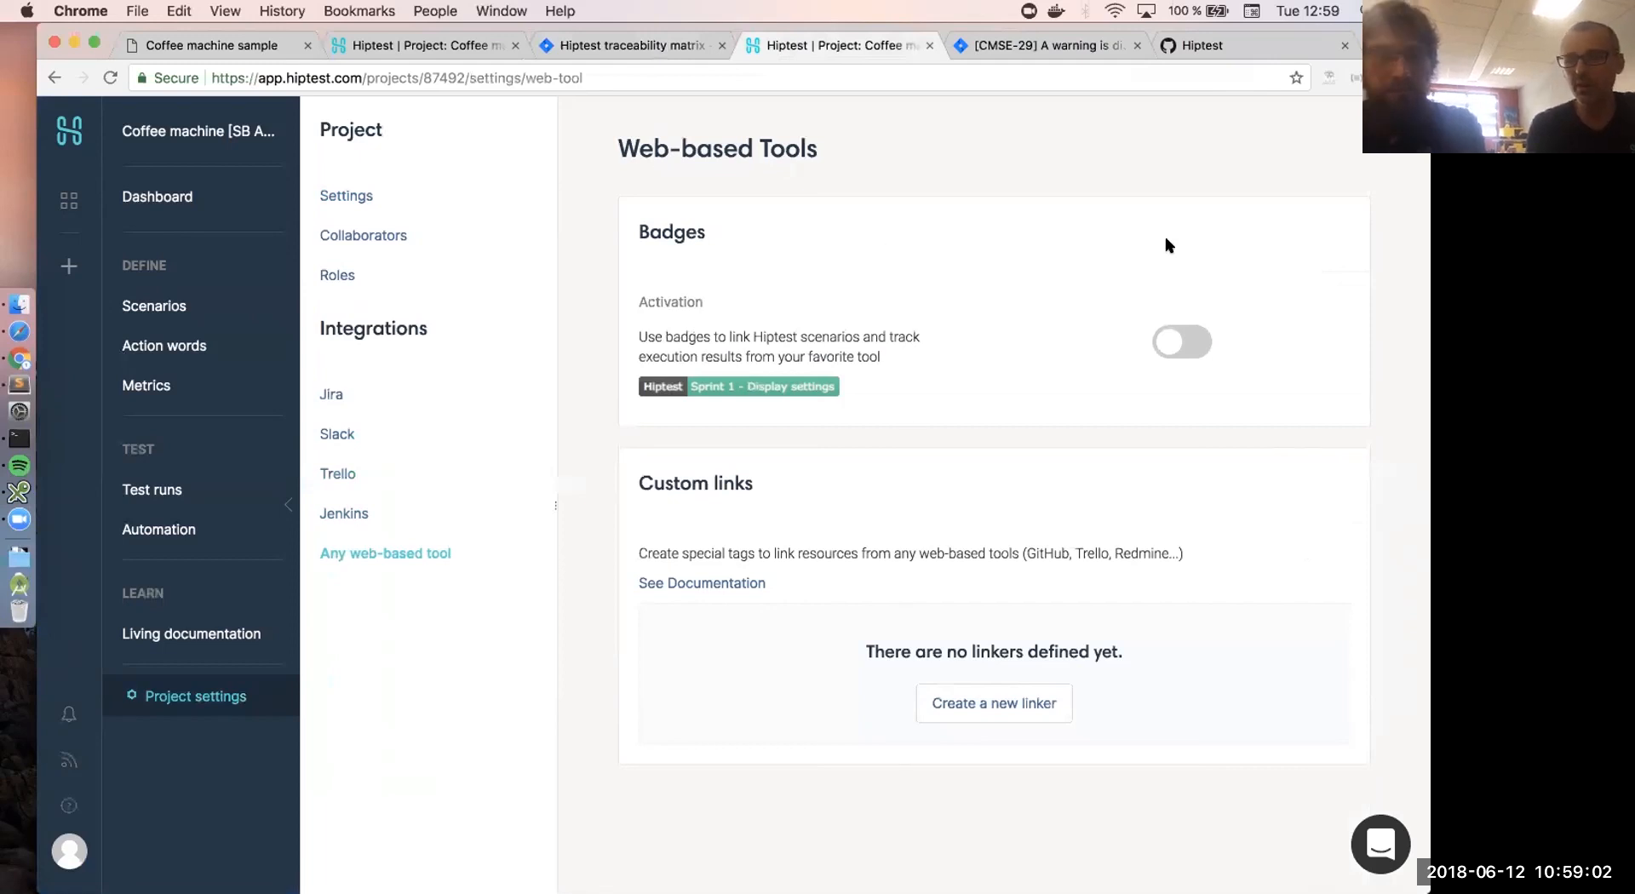
{"action": "left_click", "coordinate": [1170, 349]}
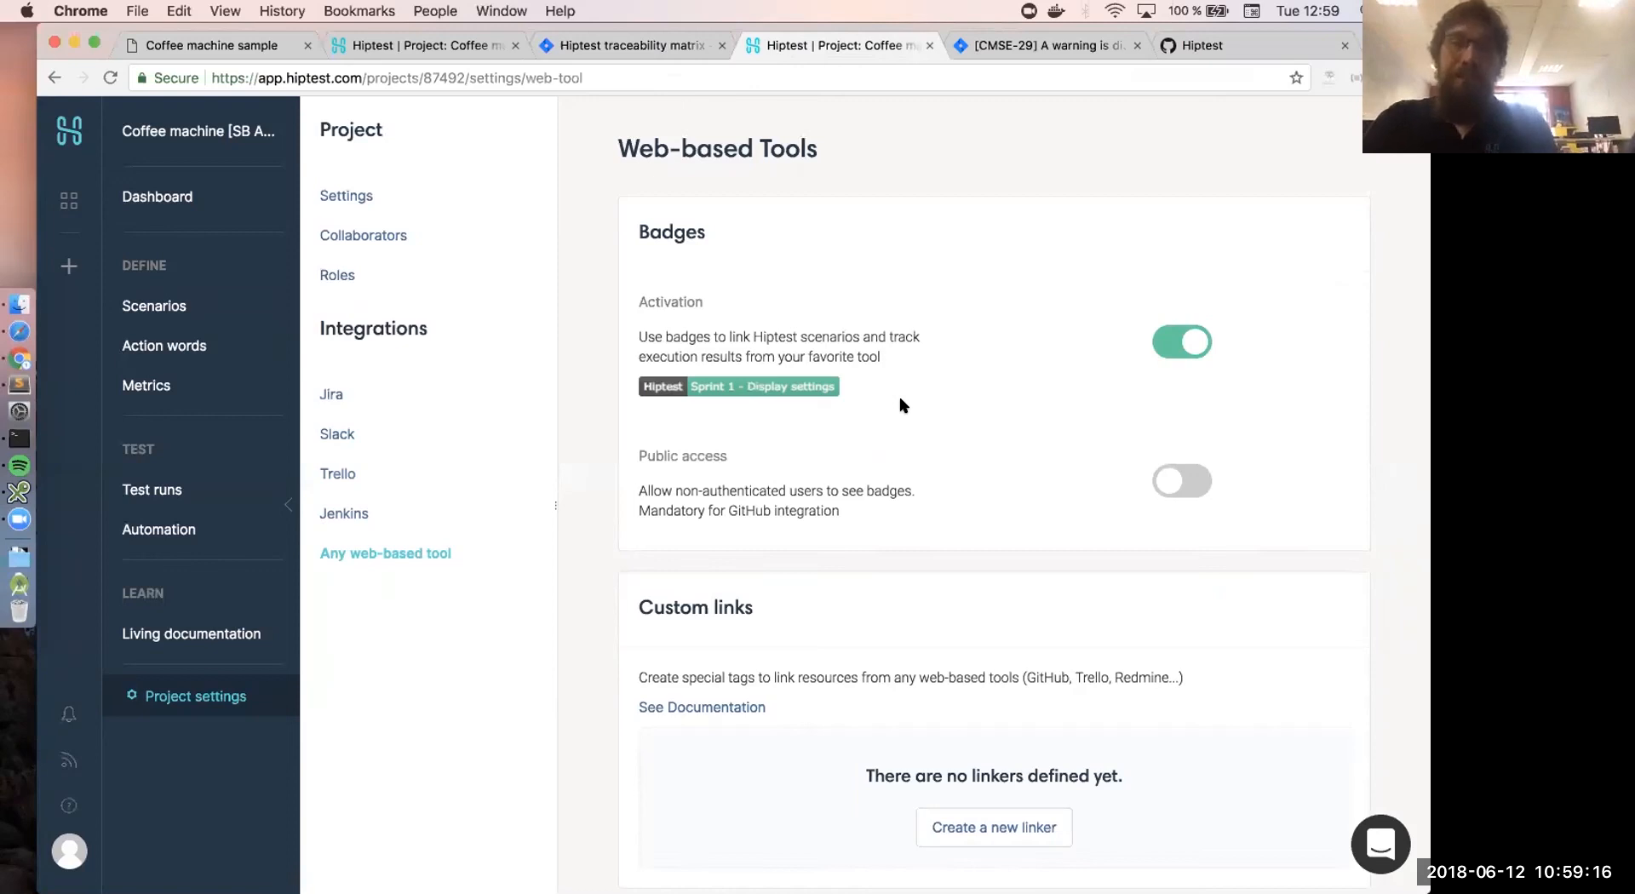
{"action": "left_click", "coordinate": [1178, 481]}
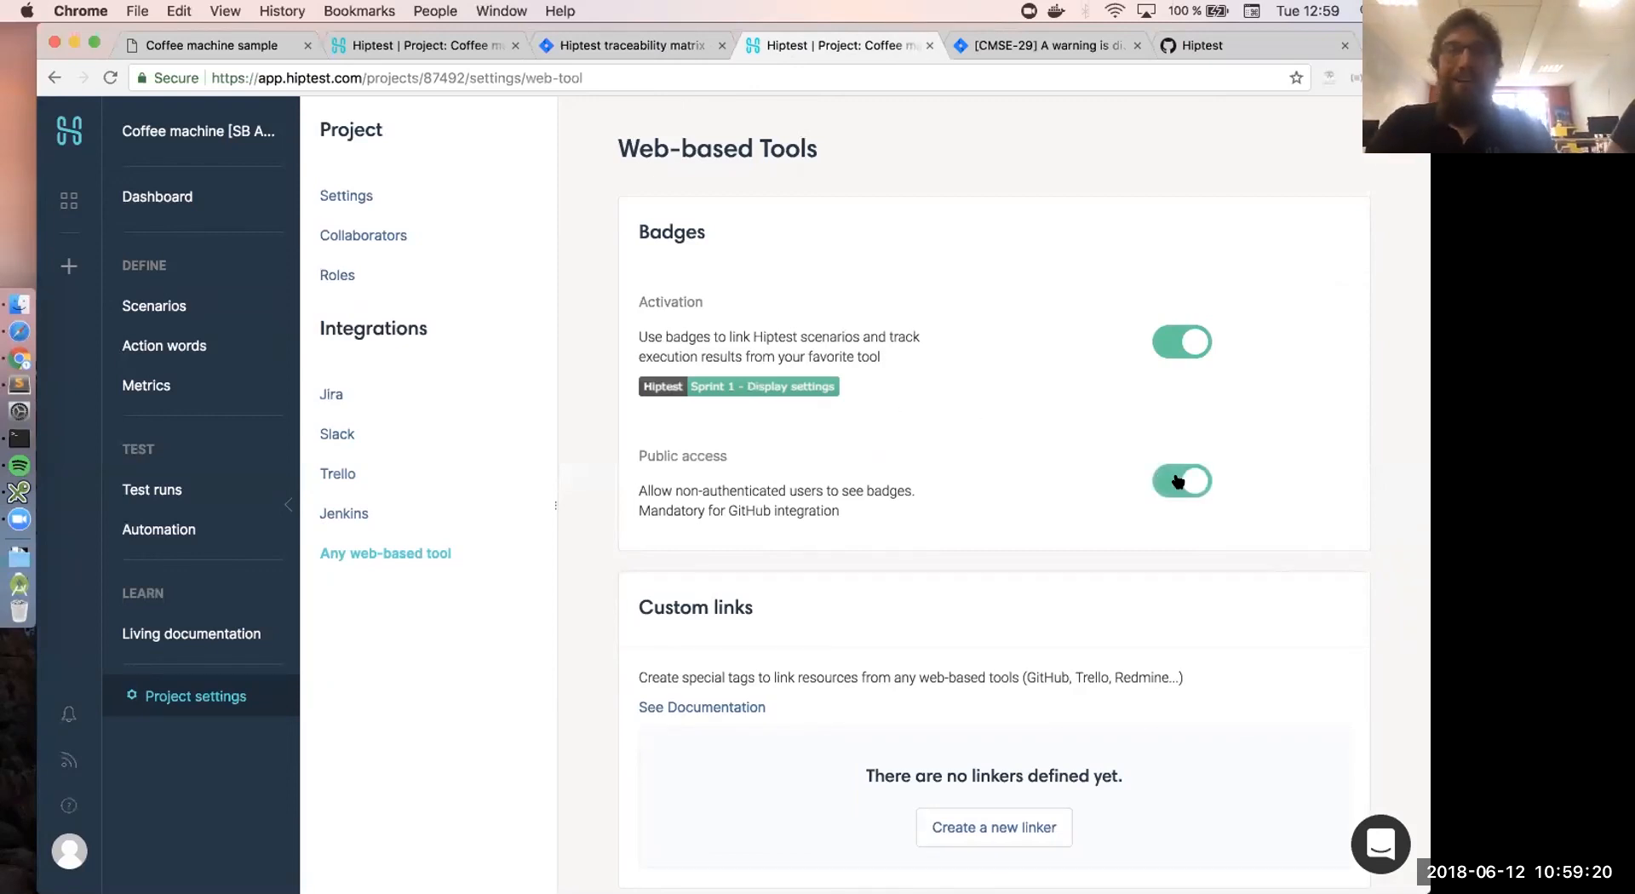
- Display the badge of the Default settings test in the CI test run and check its available code snippet formats
{"action": "left_click", "coordinate": [158, 492]}
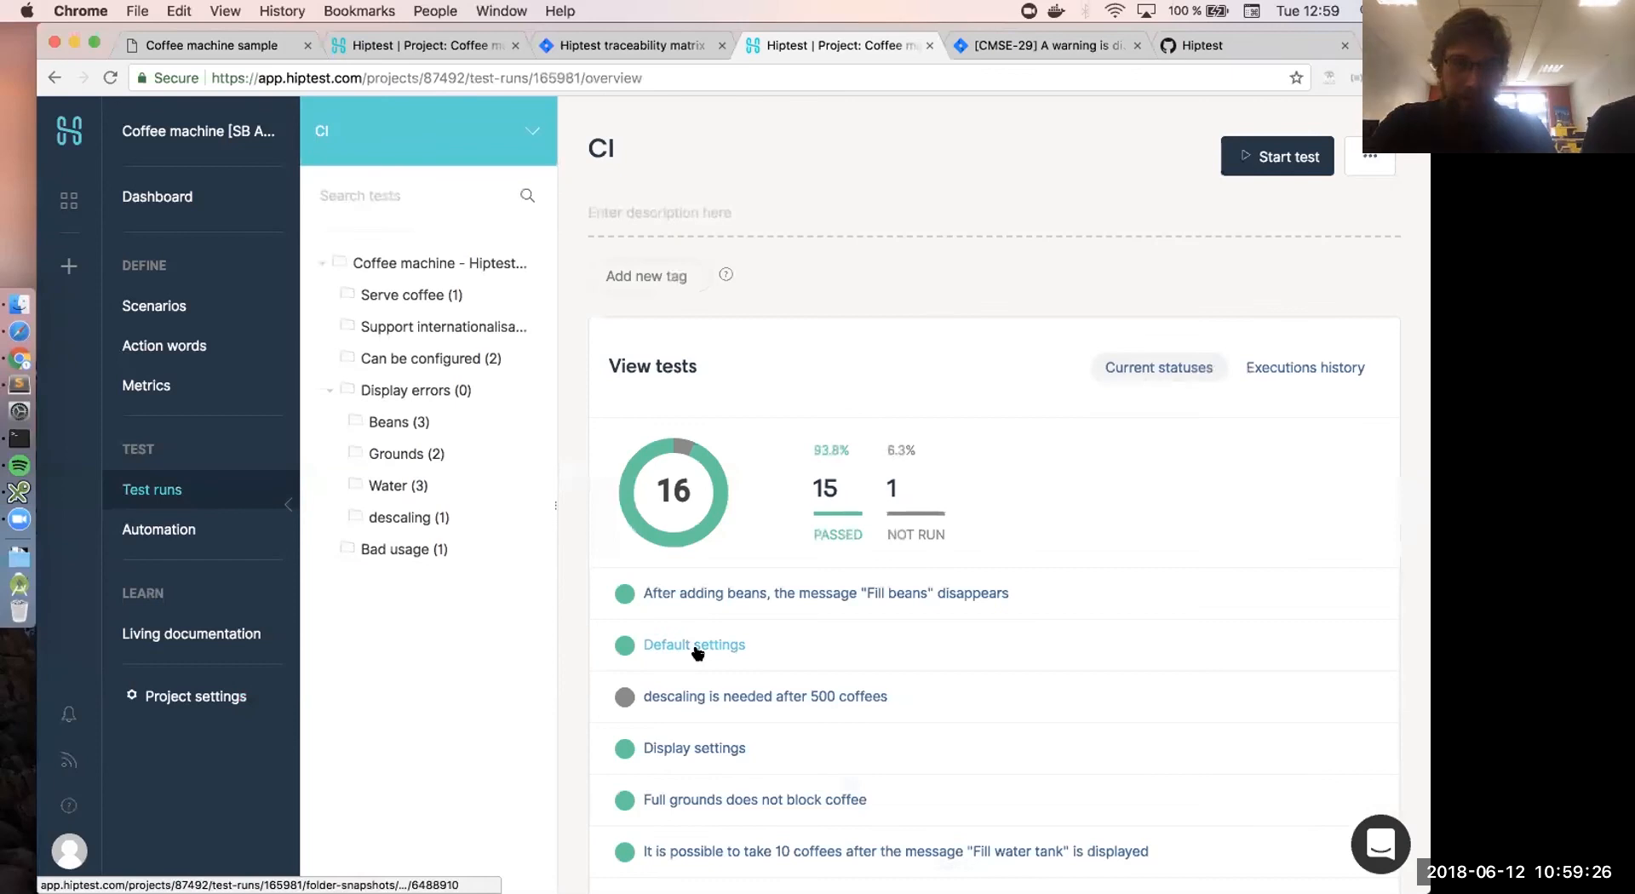
{"action": "left_click", "coordinate": [777, 649]}
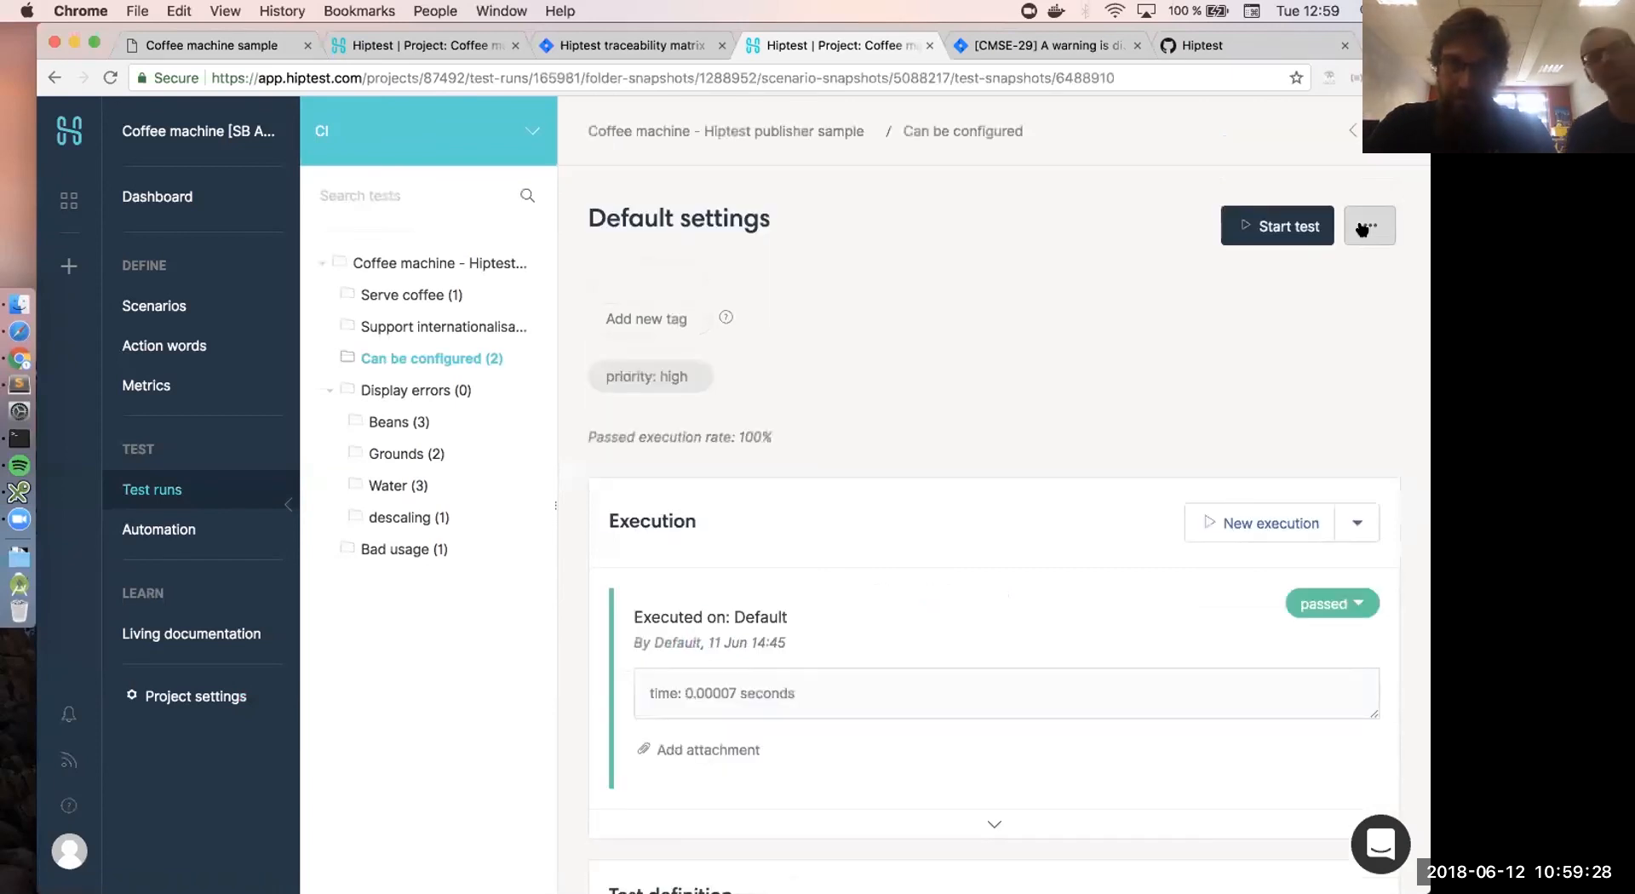
{"action": "left_click", "coordinate": [1367, 225]}
{"action": "left_click", "coordinate": [1273, 407]}
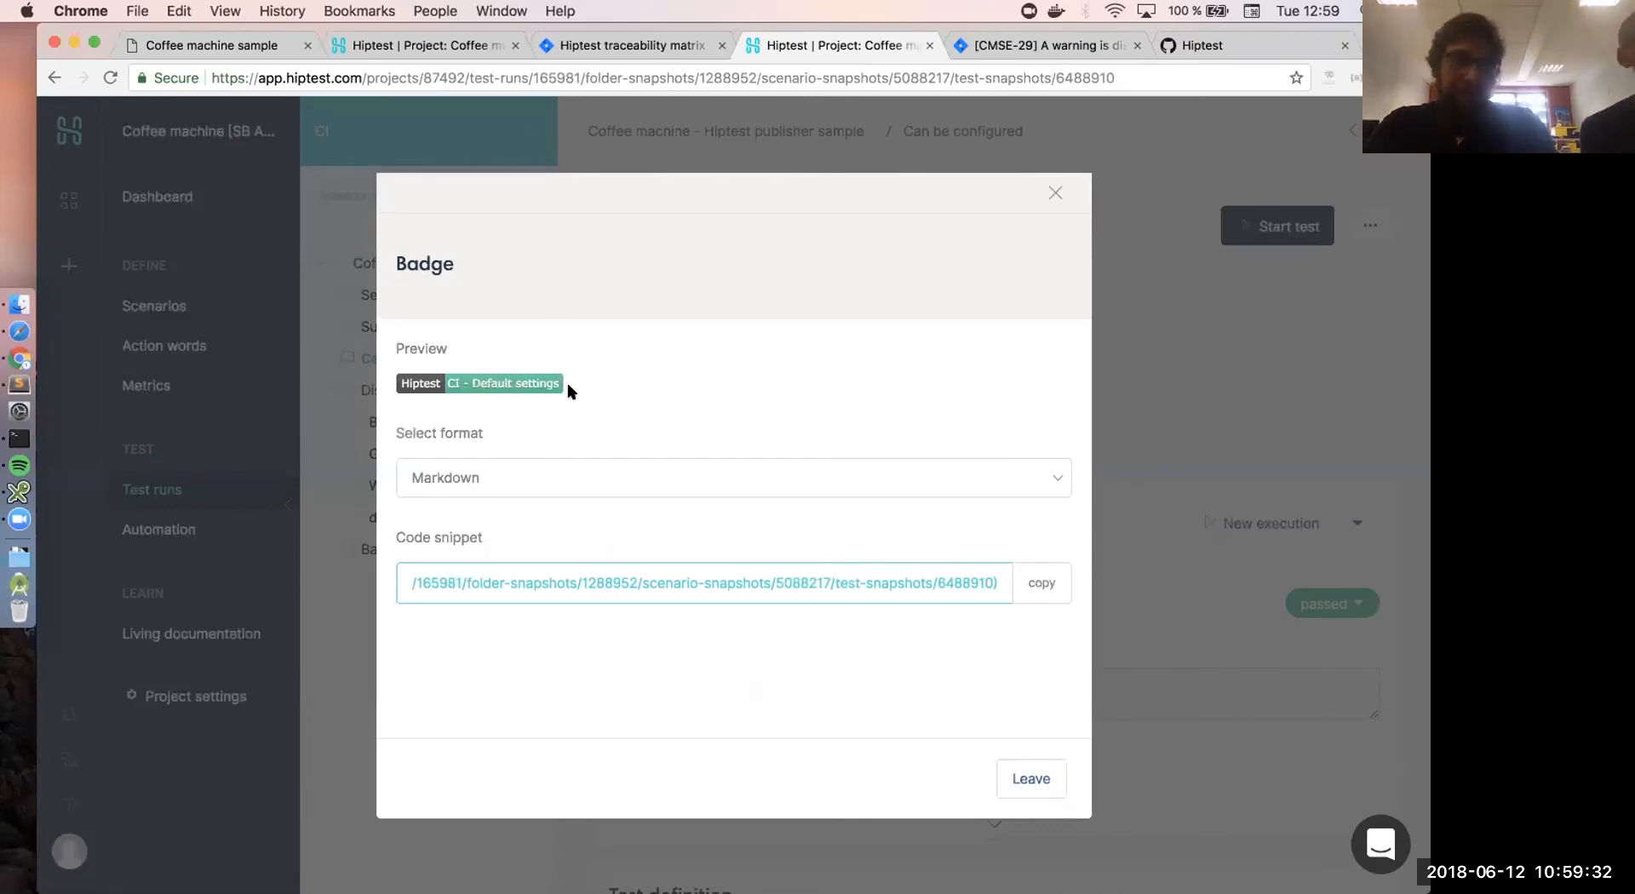
{"action": "left_click", "coordinate": [711, 478]}
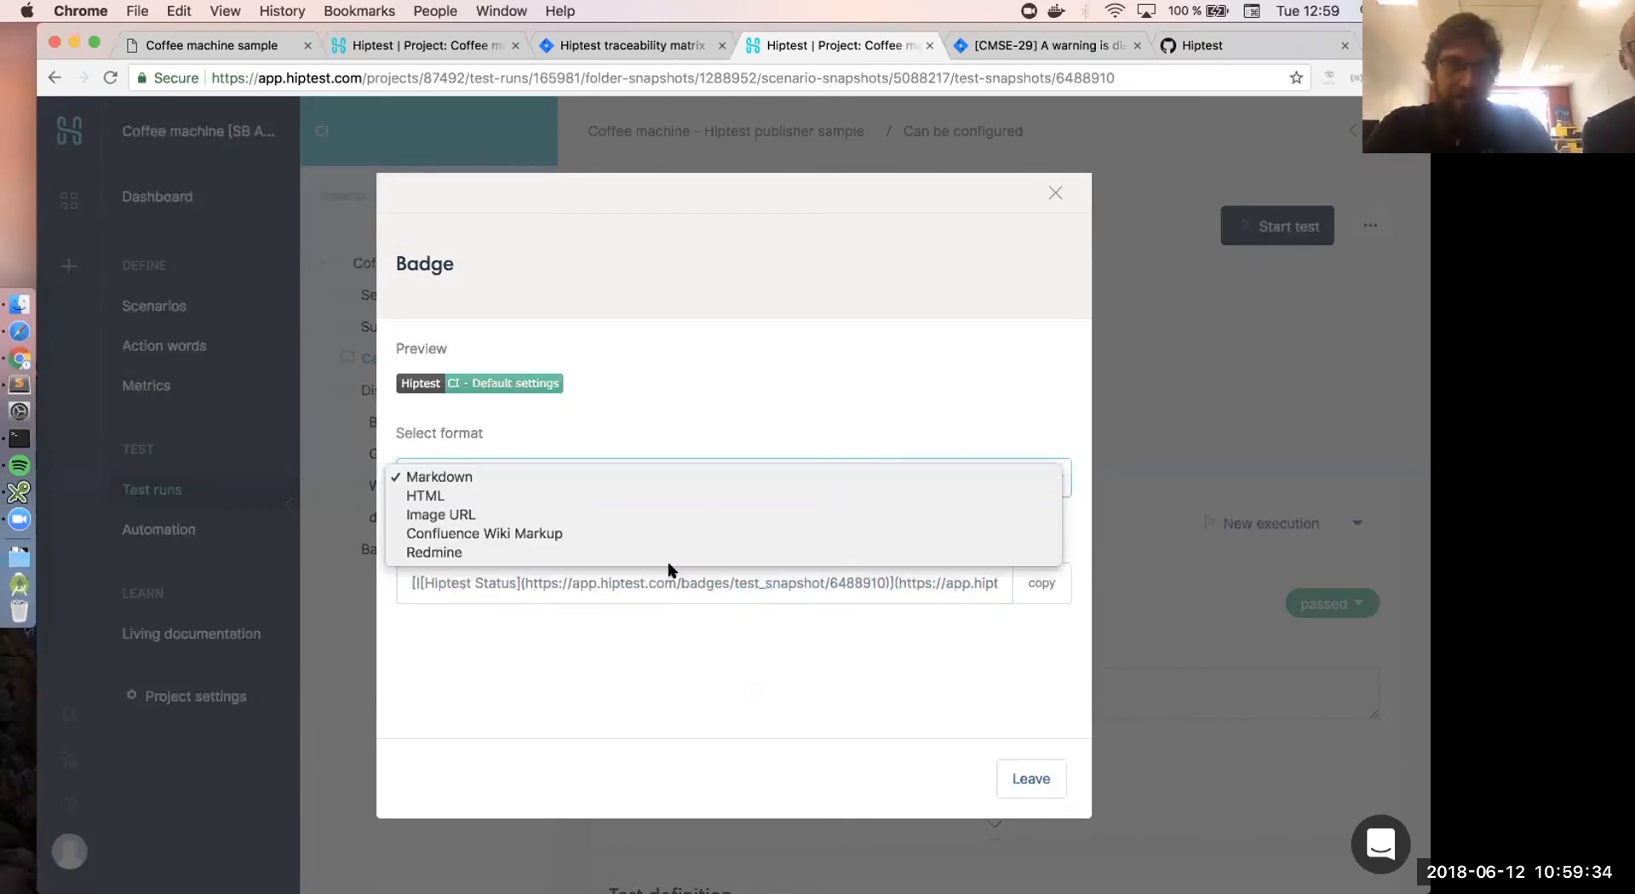
{"action": "left_click", "coordinate": [764, 353]}
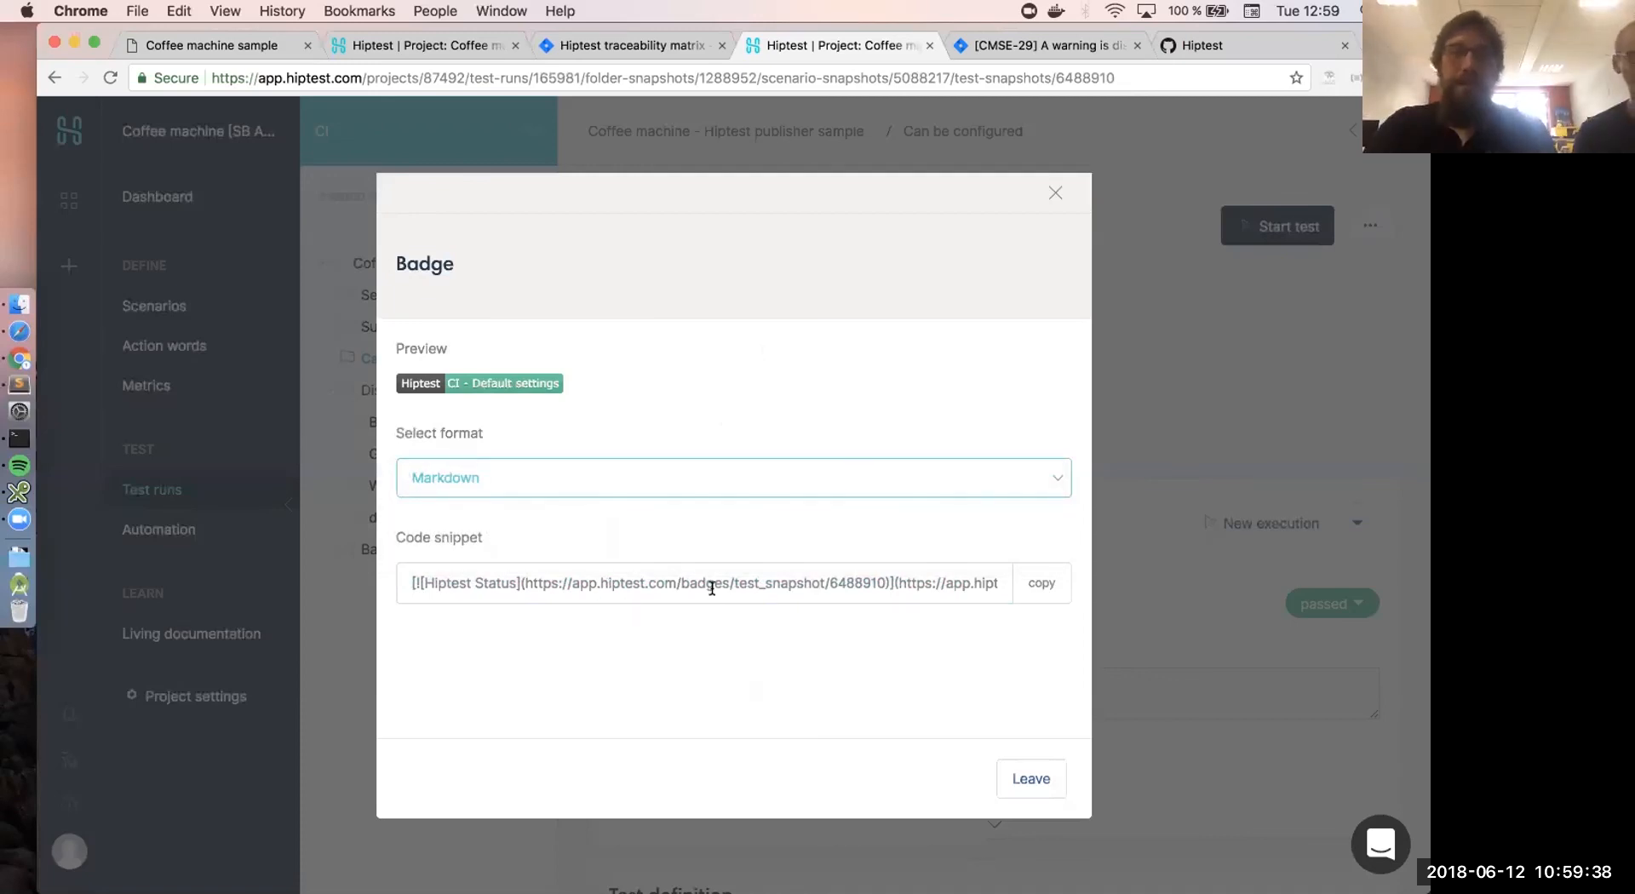
{"action": "left_click", "coordinate": [1056, 195]}
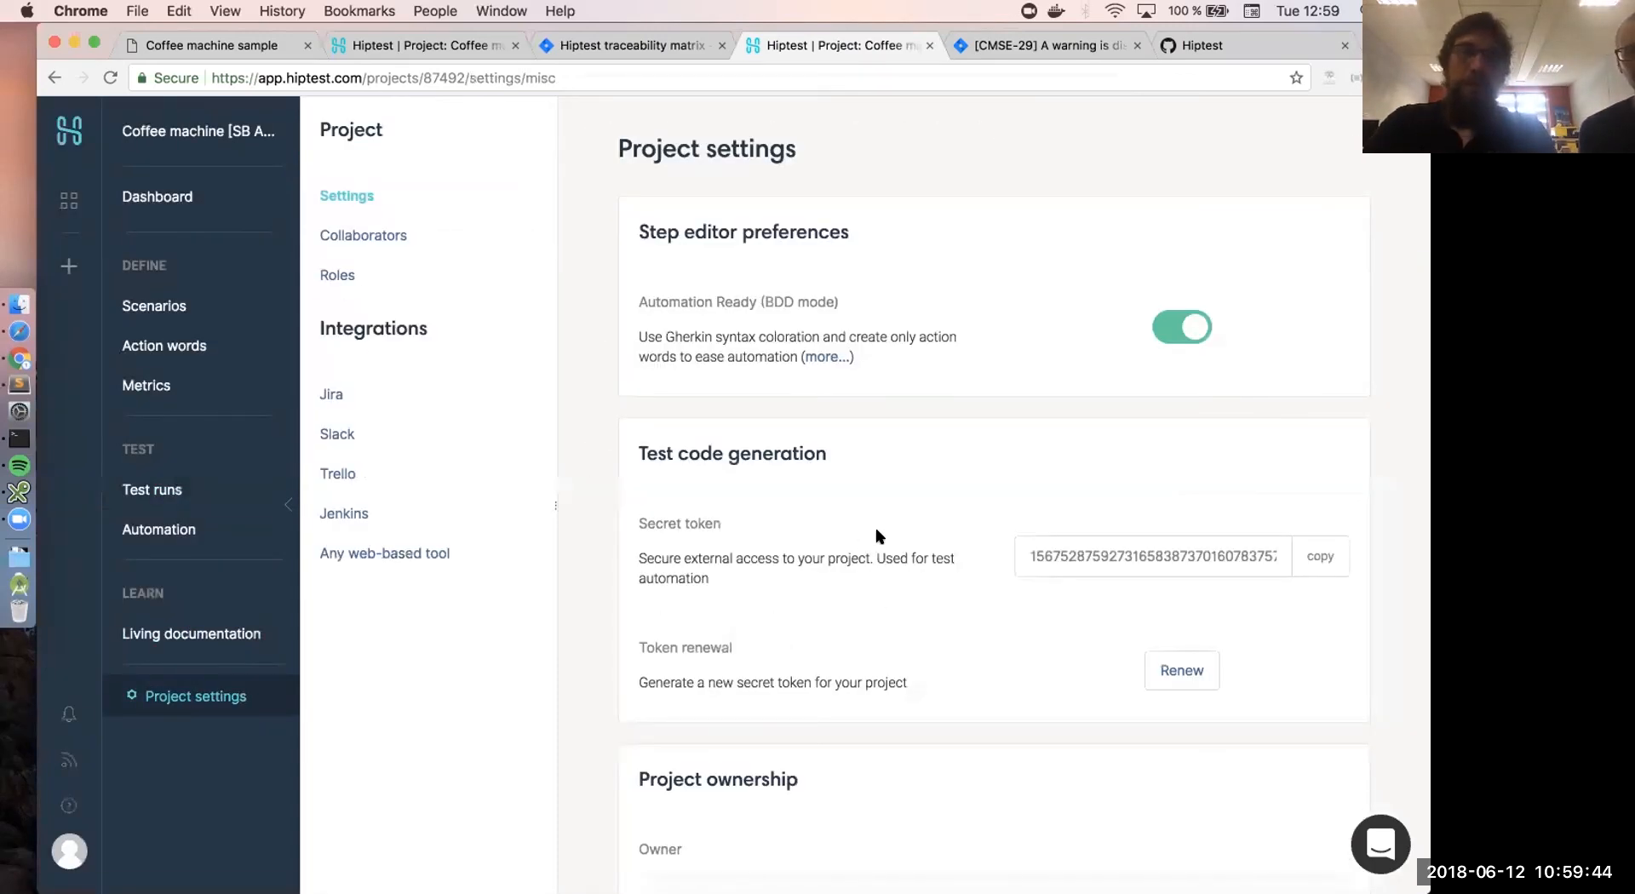
- Return to the project's web-based tool settings and view the custom links options
{"action": "scroll", "coordinate": [880, 601], "scroll_direction": "down", "scroll_amount": 2}
{"action": "left_click", "coordinate": [385, 555]}
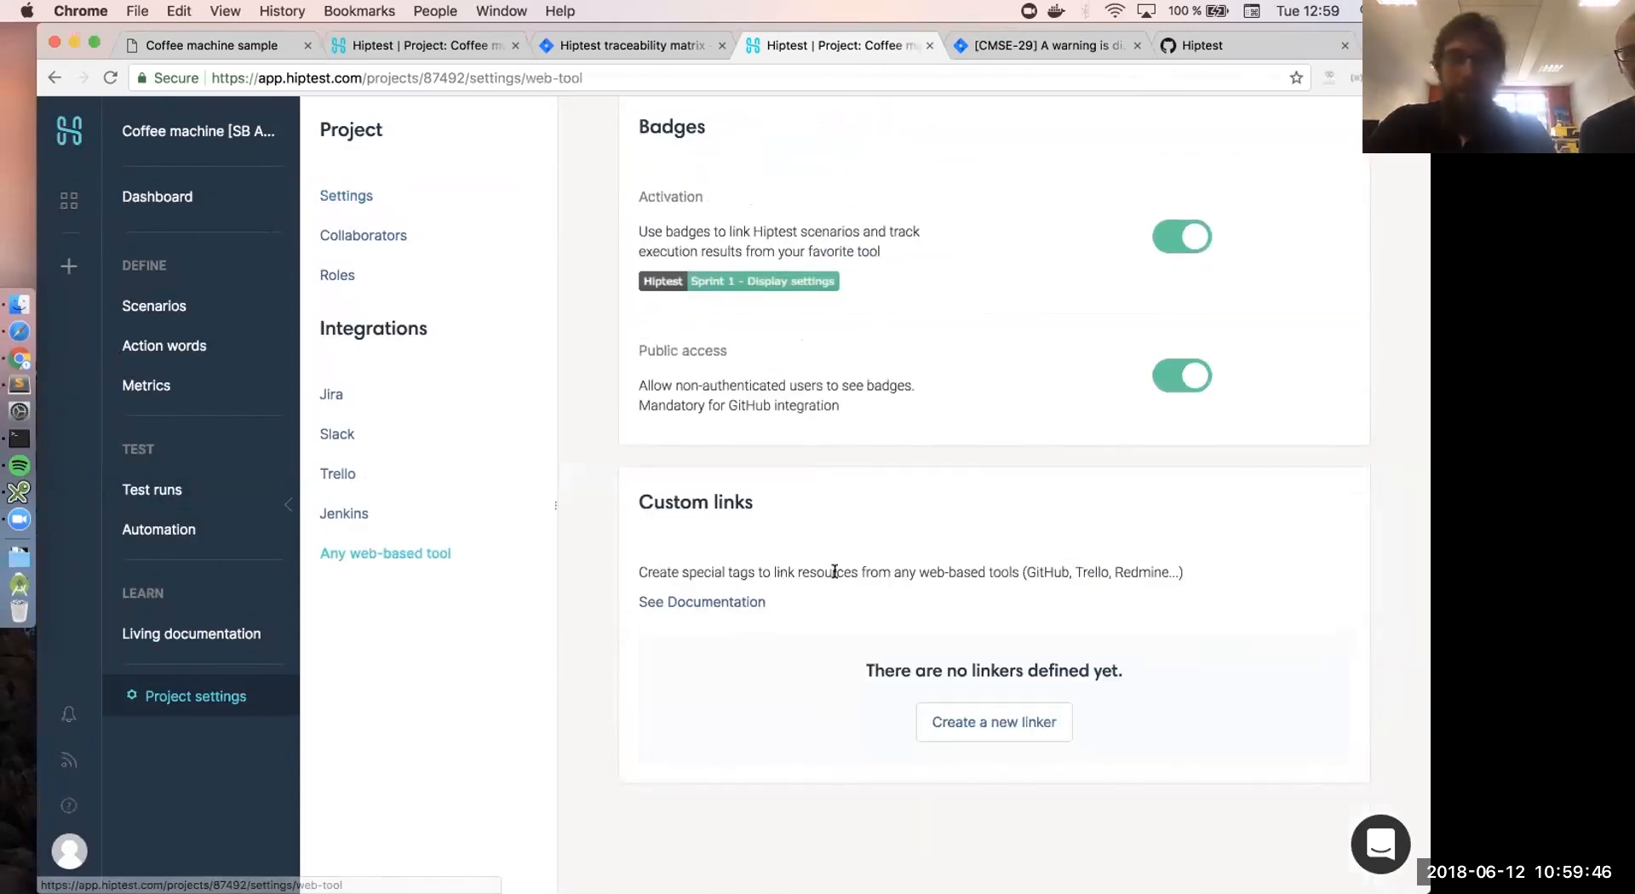